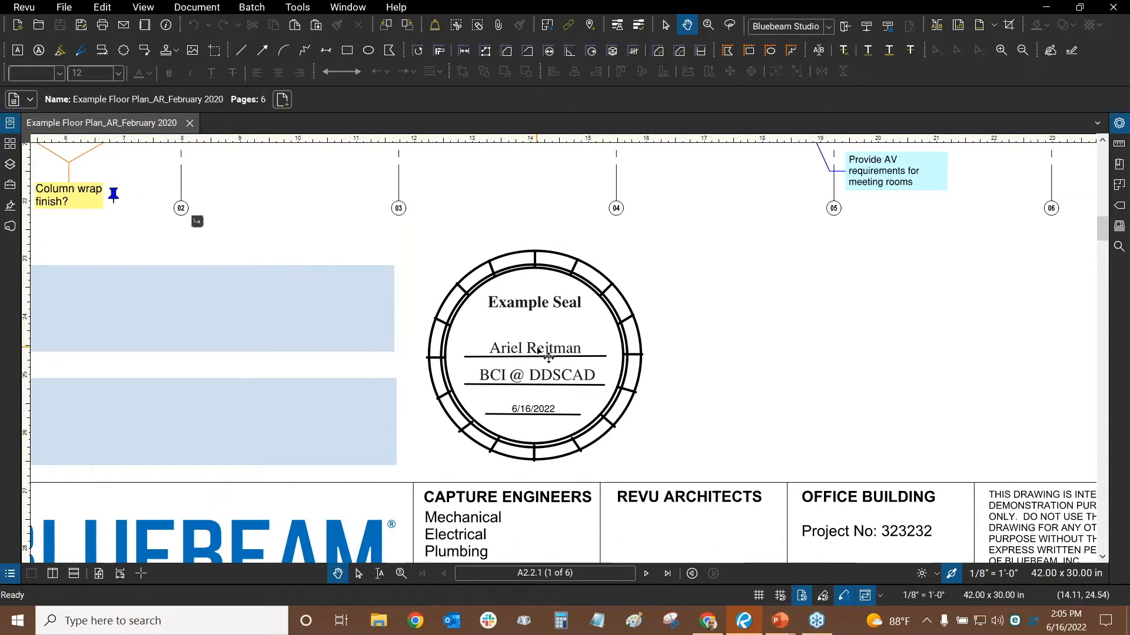
click(458, 354)
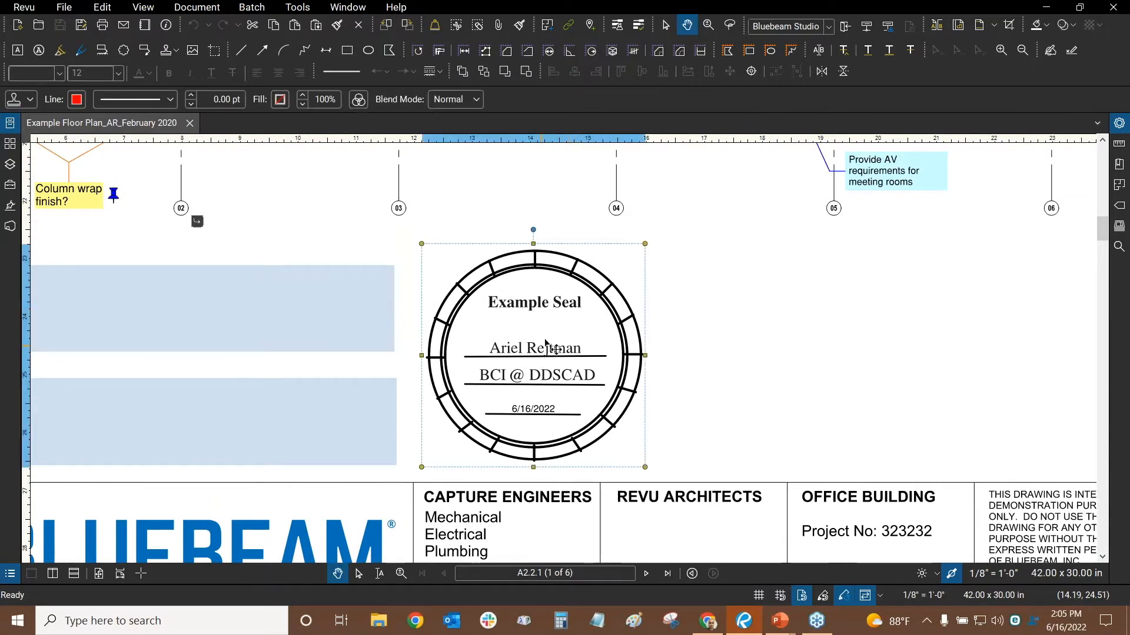
drag(676, 306, 680, 276)
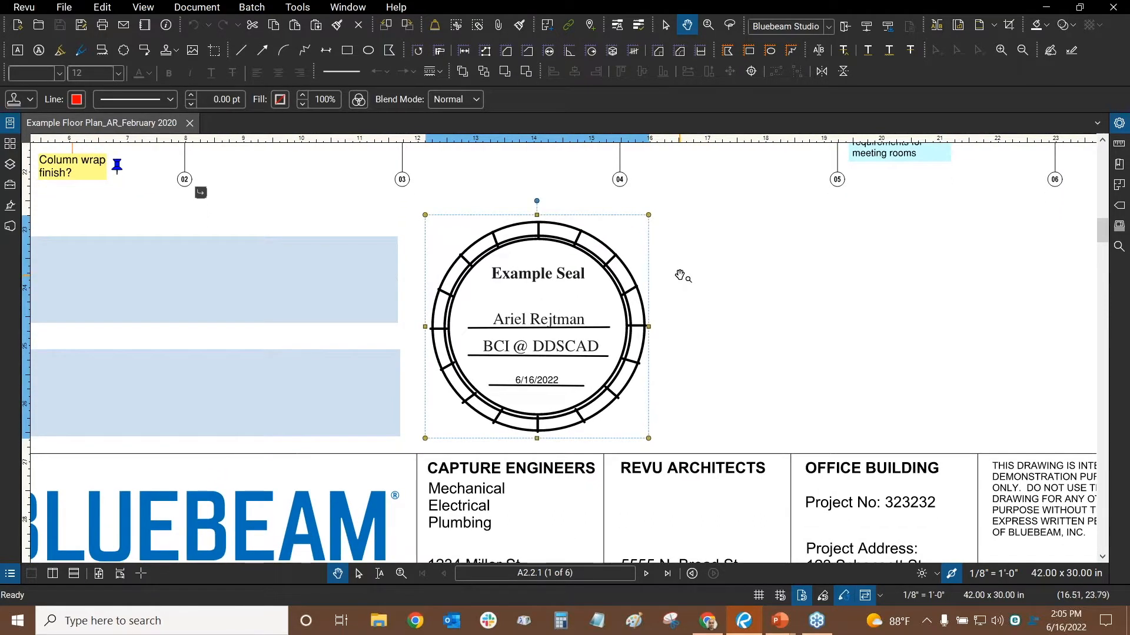
click(680, 274)
click(299, 8)
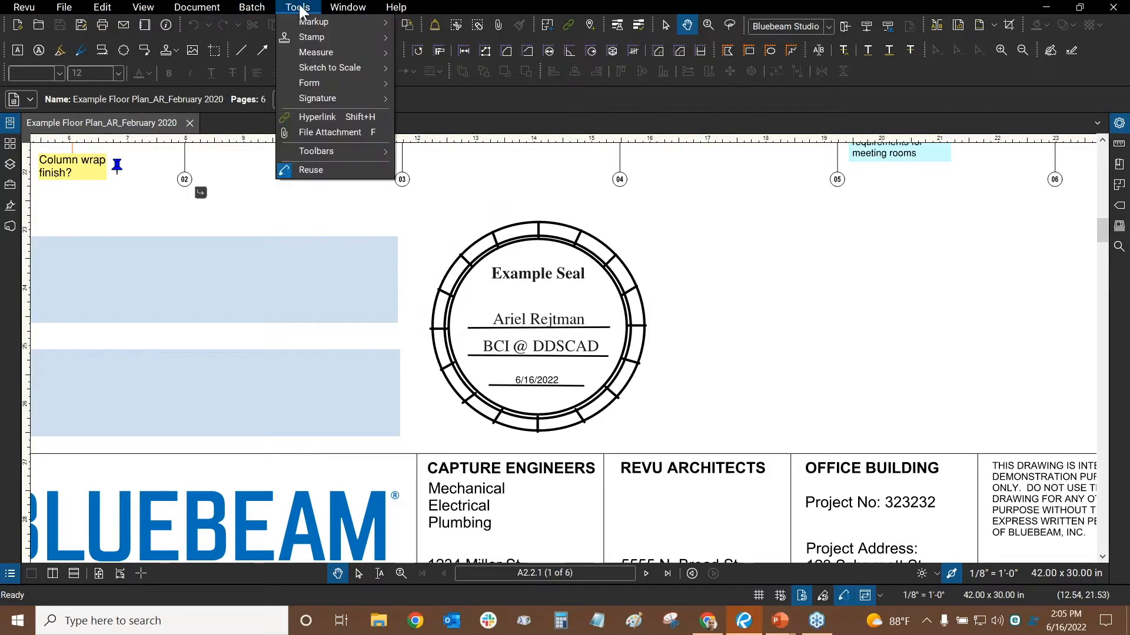
mouse_move(307, 38)
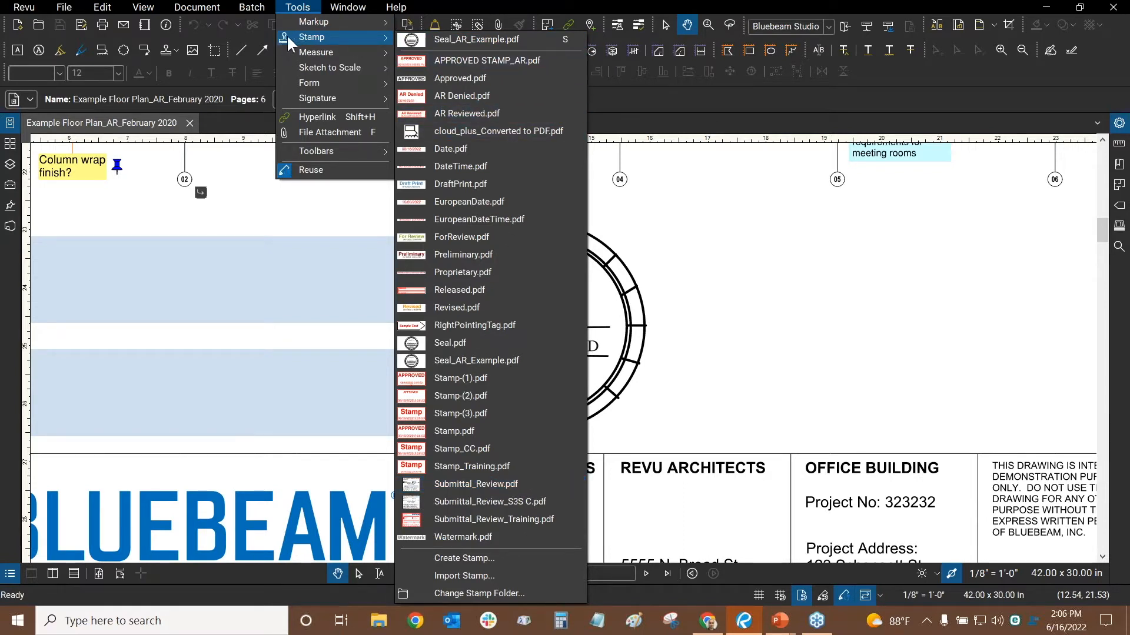
click(409, 8)
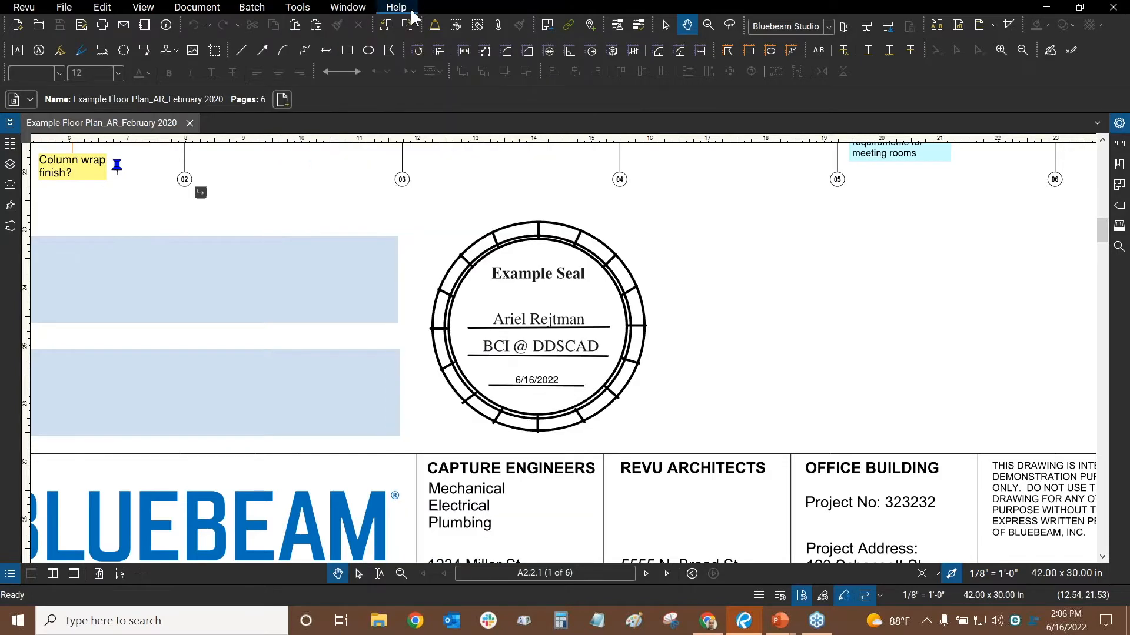
click(407, 7)
click(622, 9)
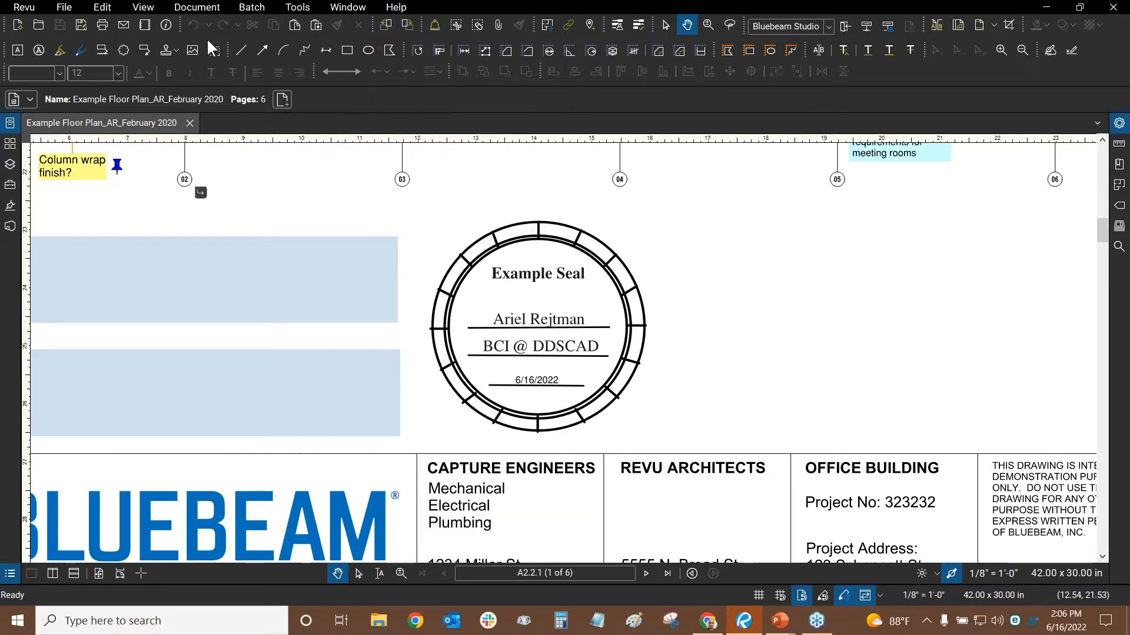
Step: Open the Seal_AR_Example.pdf stamp for editing
click(171, 54)
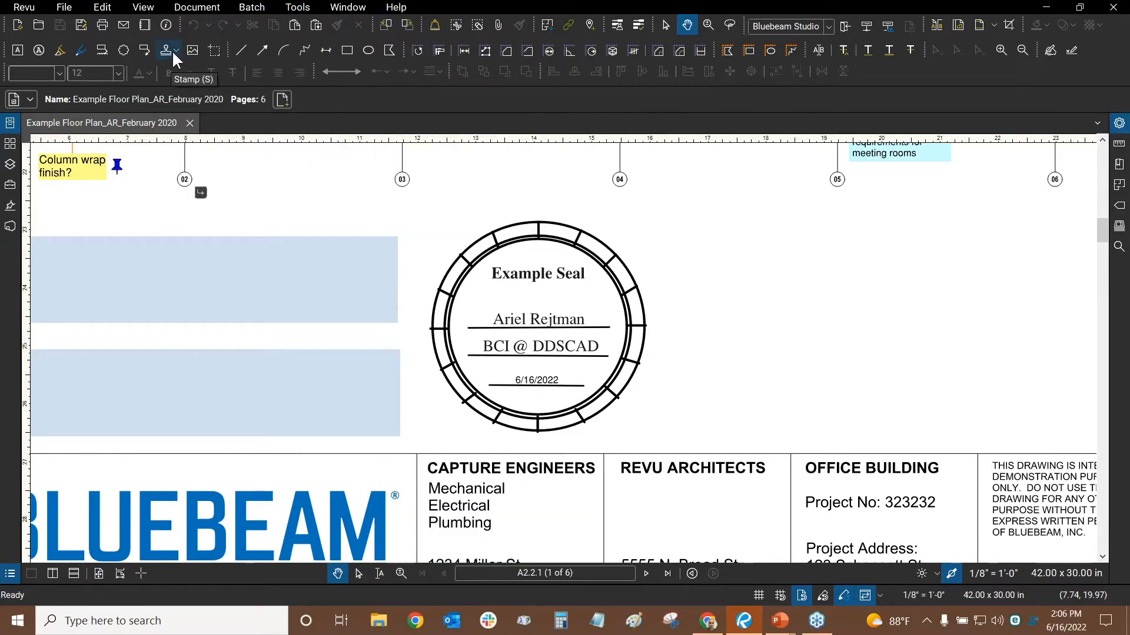
click(174, 51)
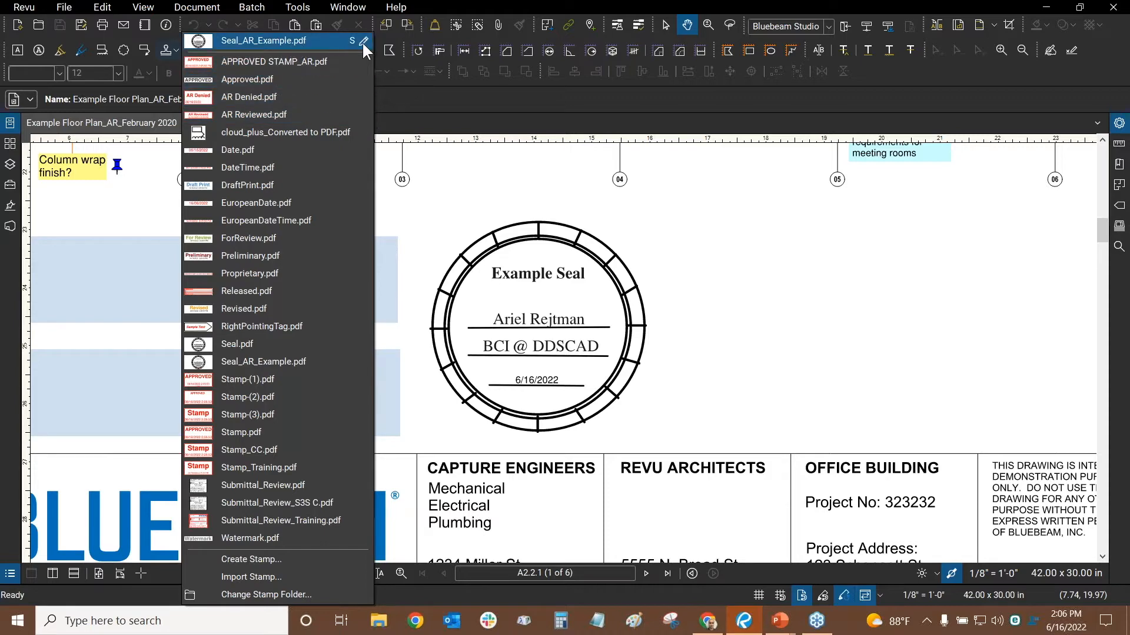
click(363, 42)
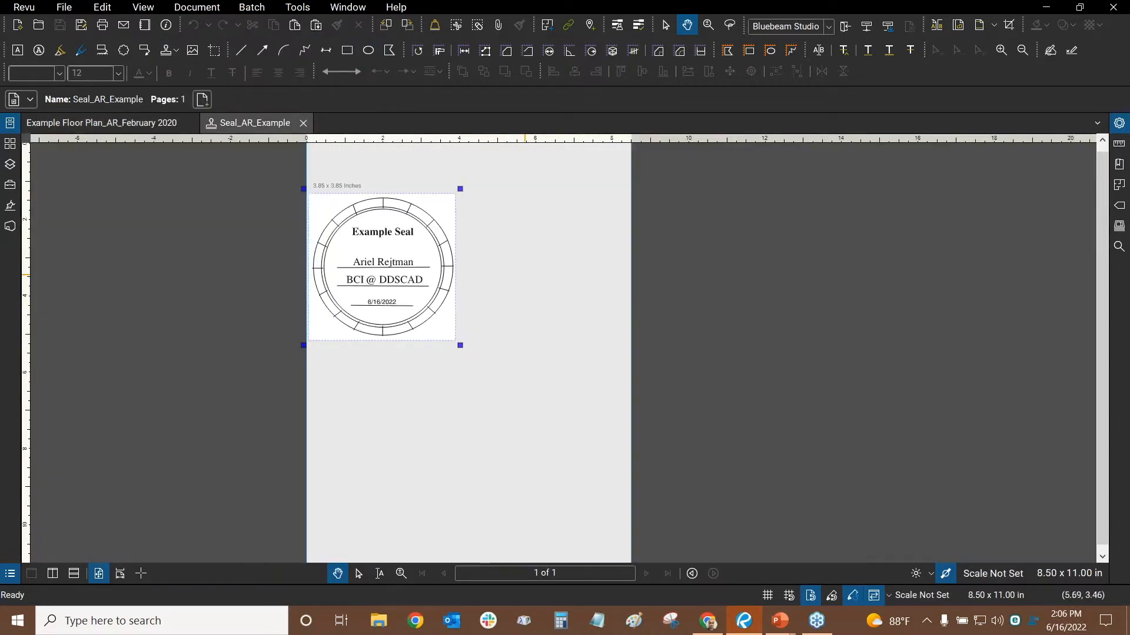
scroll(514, 274, up, 4)
drag(419, 203, 471, 228)
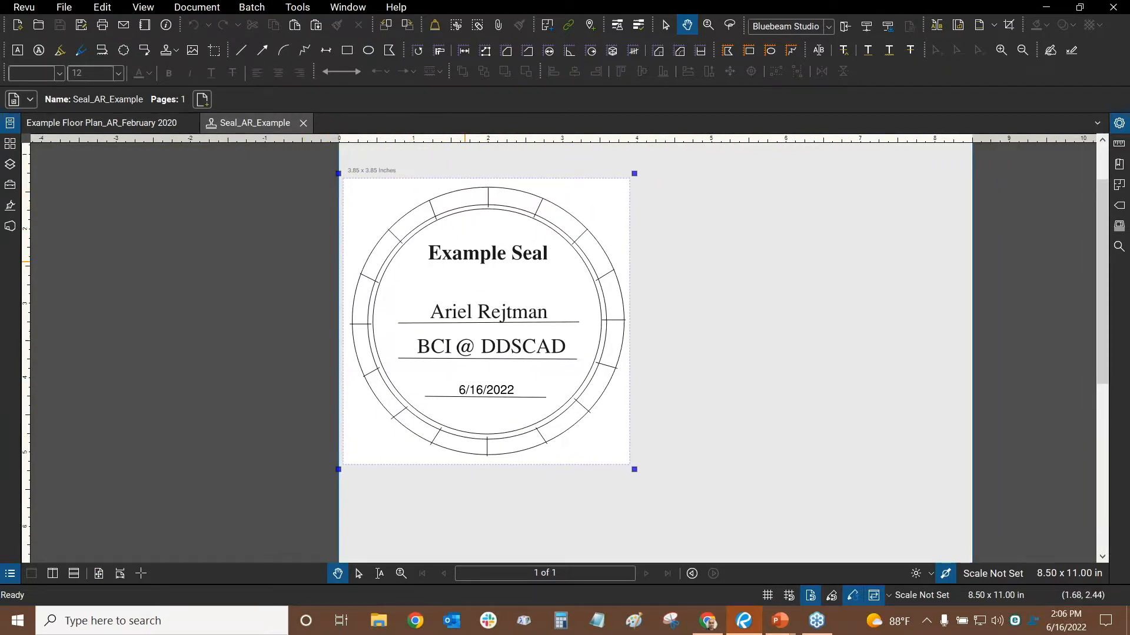
click(290, 6)
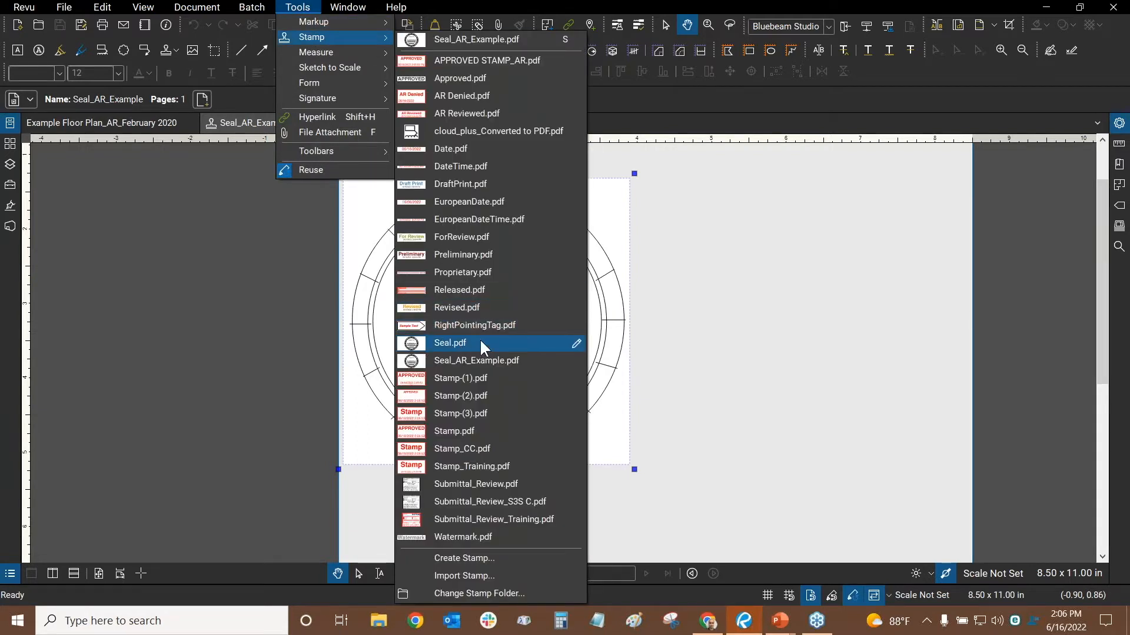
click(746, 283)
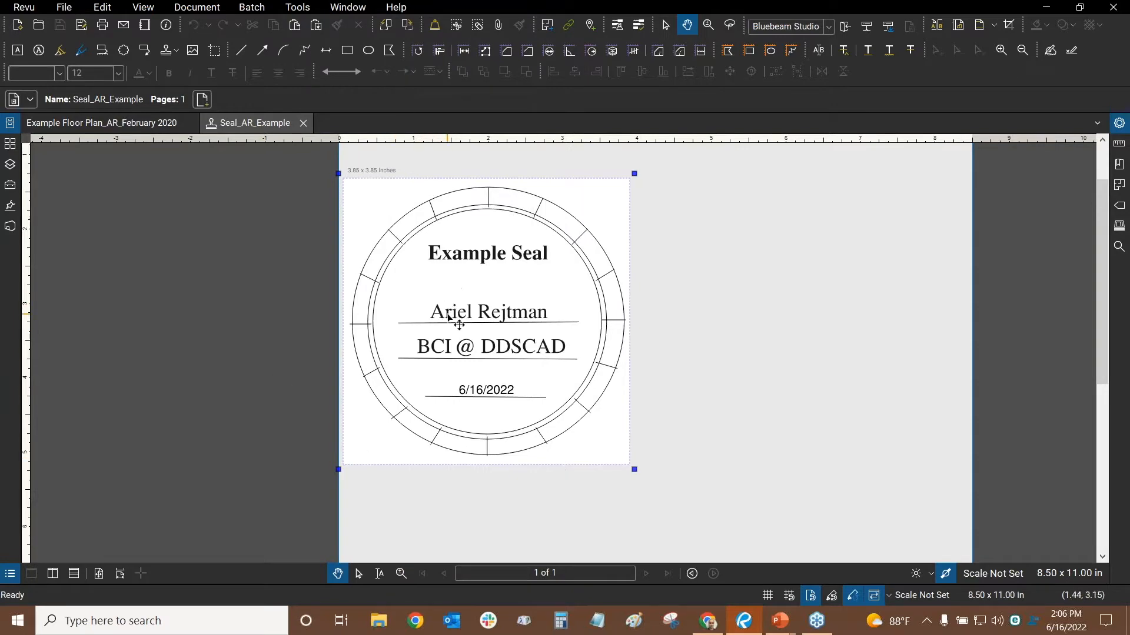
Step: Replace the fixed date text on the seal's lowest line with the dynamic Date field
scroll(460, 321, up, 2)
scroll(460, 321, down, 1)
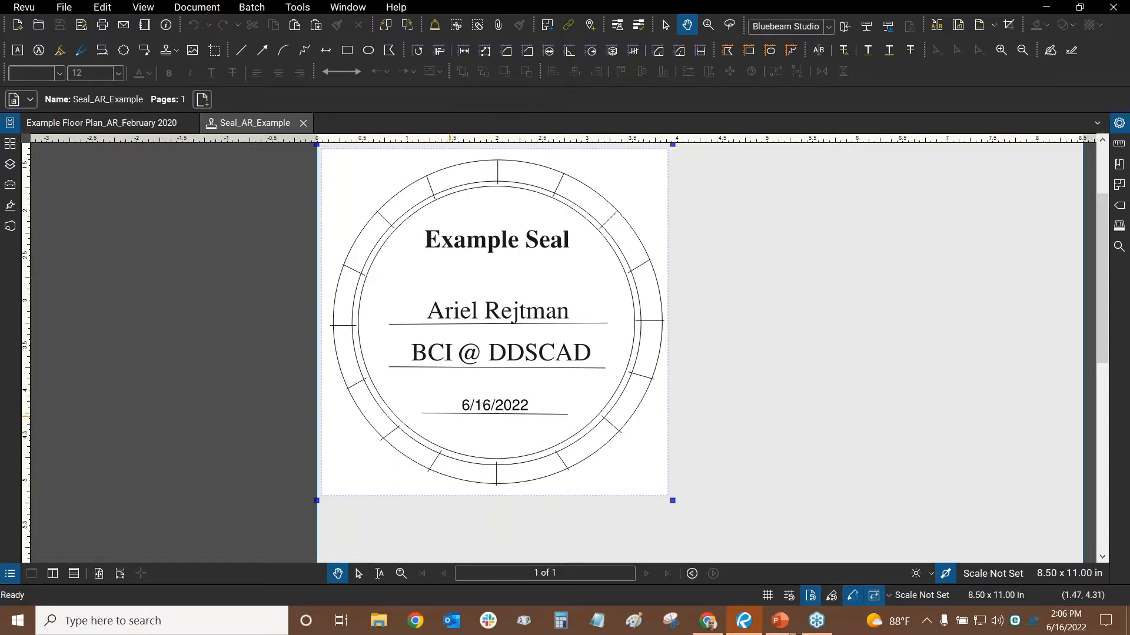
click(507, 414)
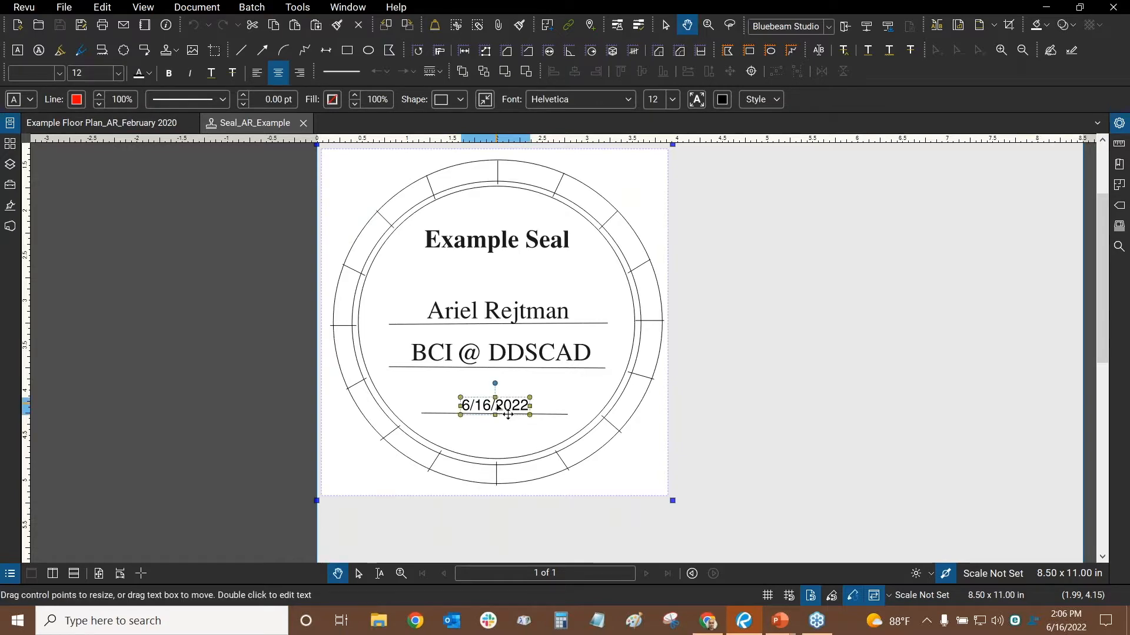
scroll(449, 222, down, 1)
scroll(485, 392, up, 1)
scroll(487, 393, up, 2)
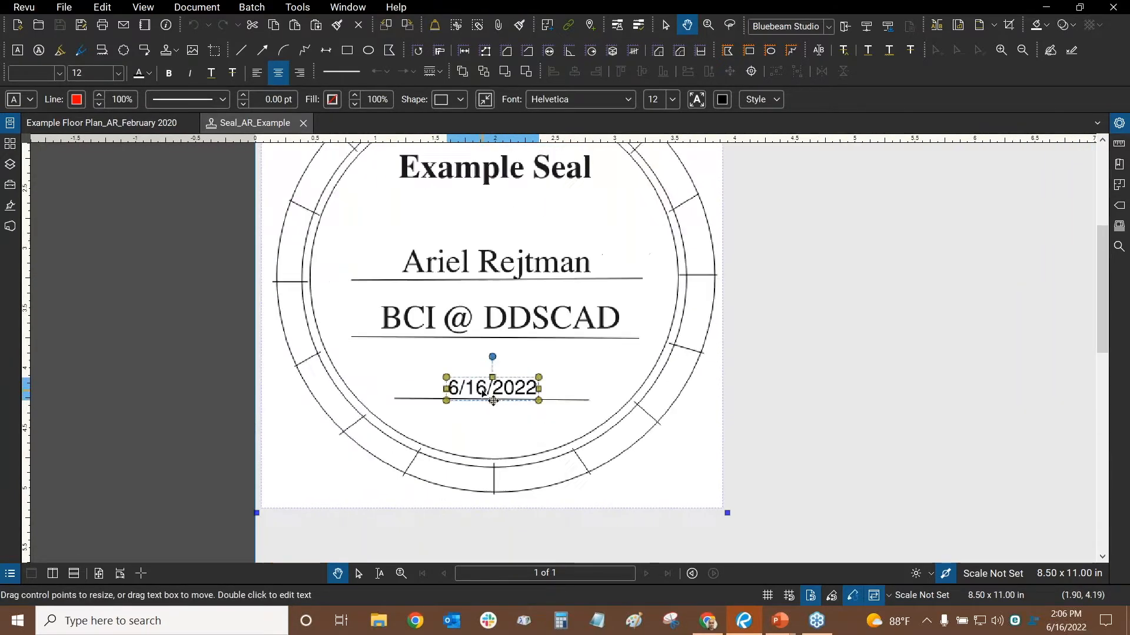
double_click(517, 401)
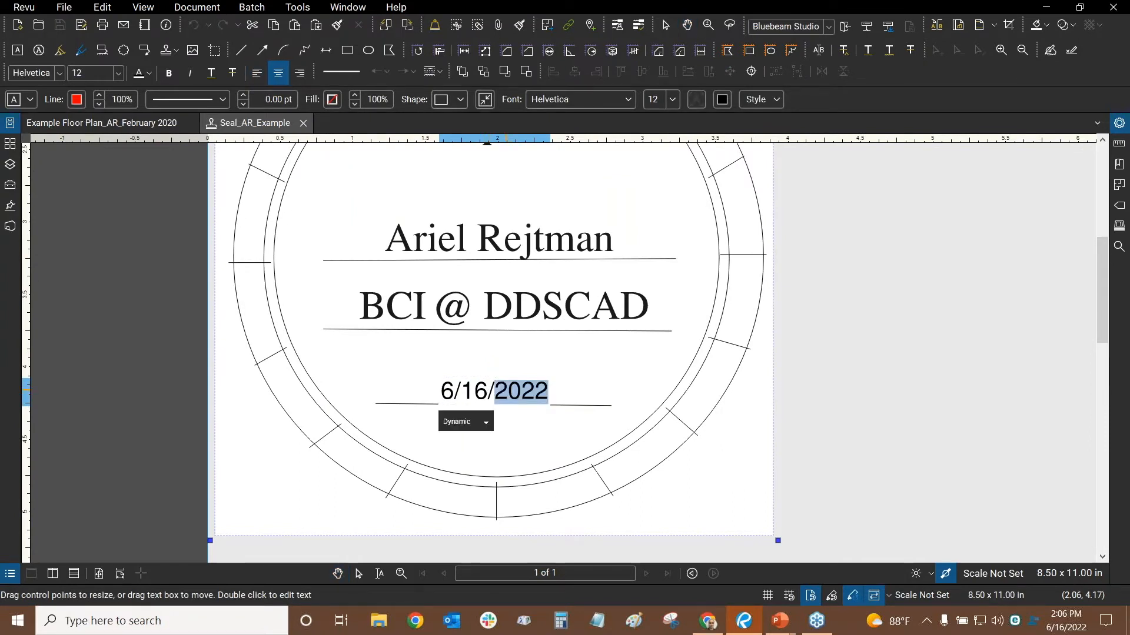
key(ctrl)
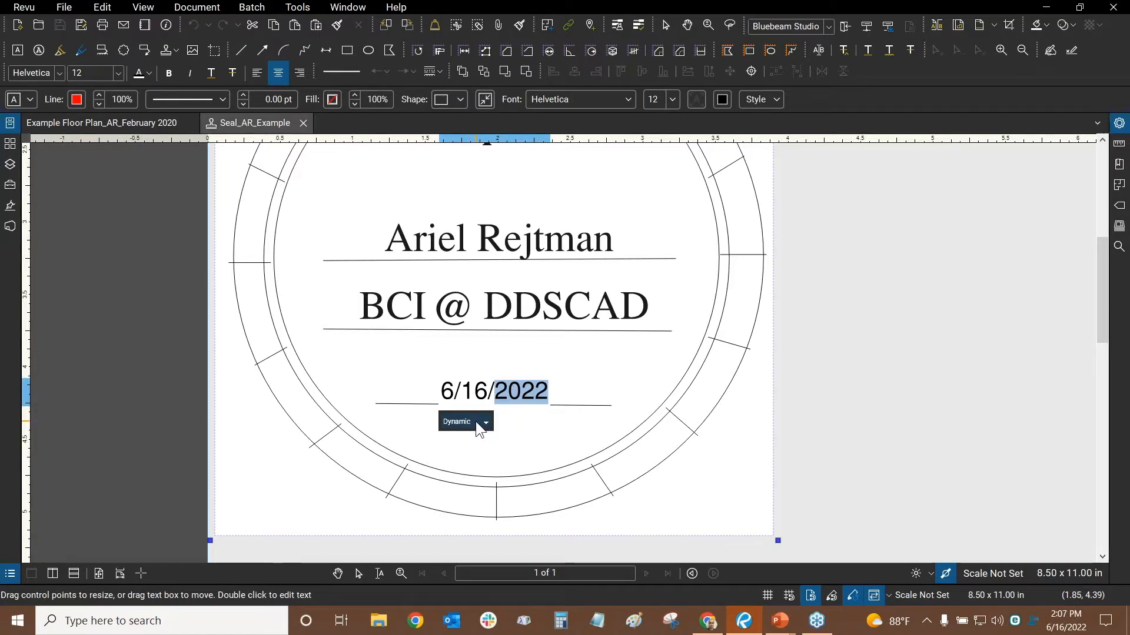
drag(447, 390, 574, 386)
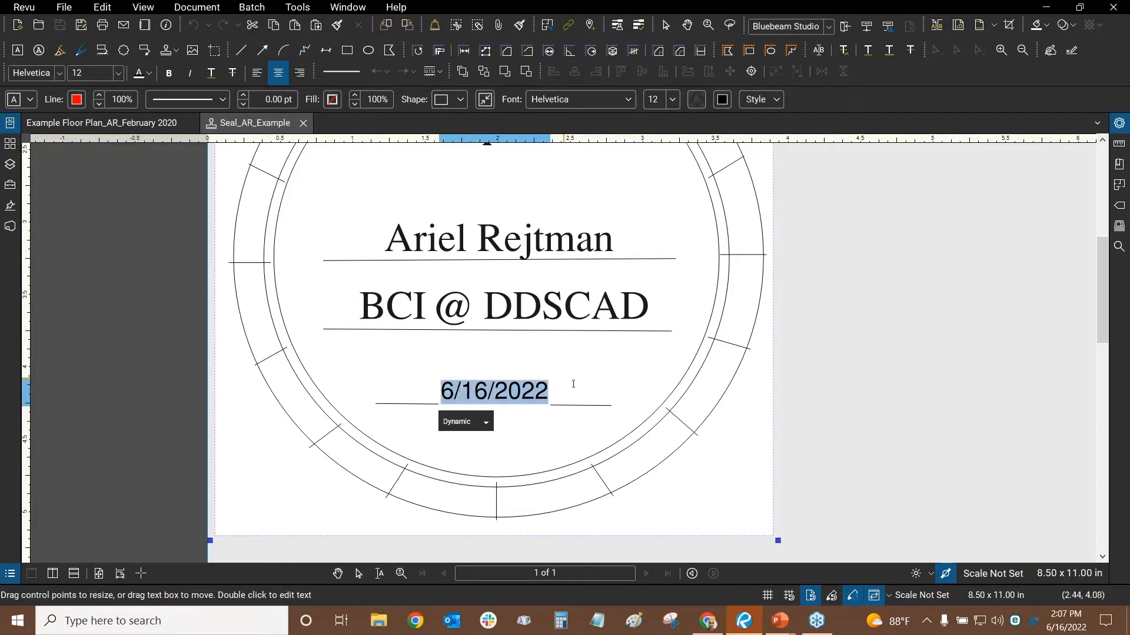
click(477, 425)
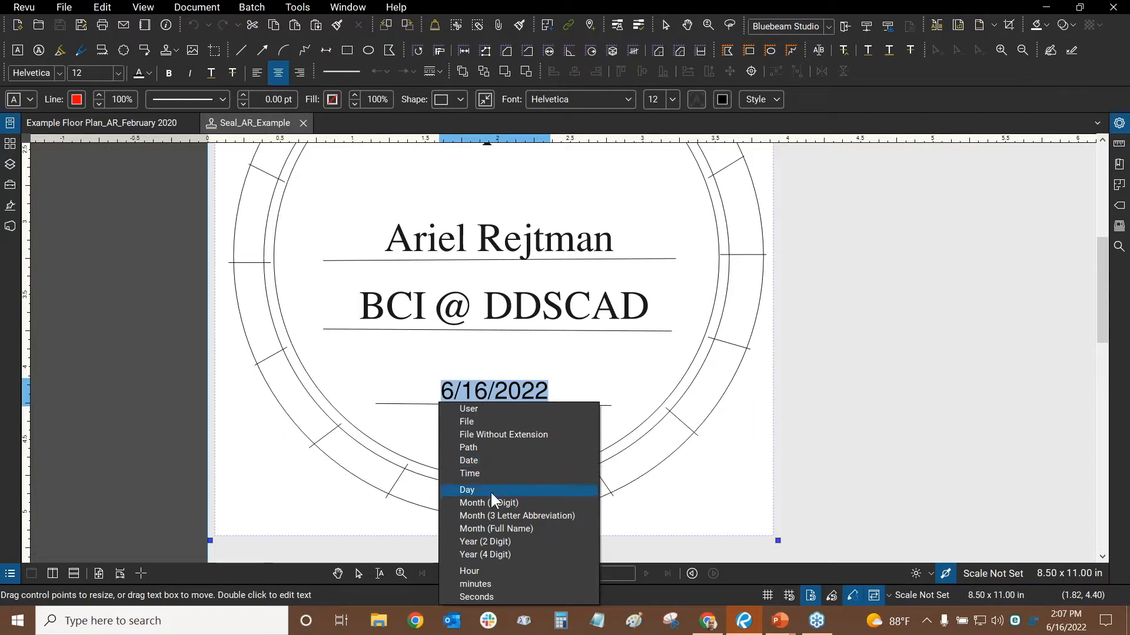
click(486, 460)
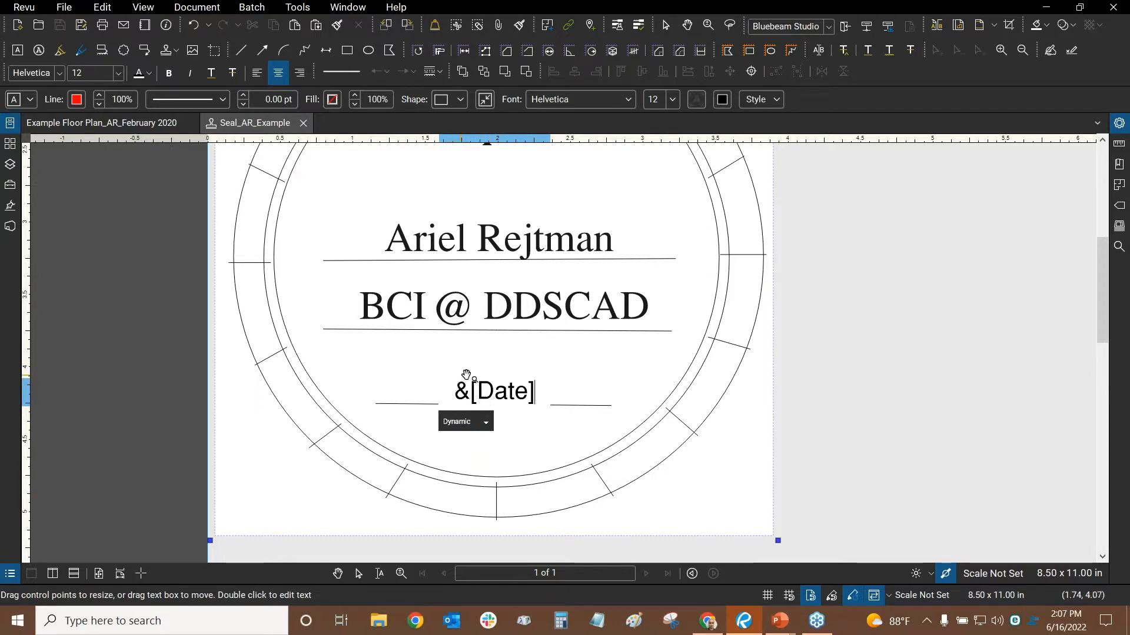
Step: Try adding the dynamic Time field on its own line under the date field, and delete it again
click(460, 421)
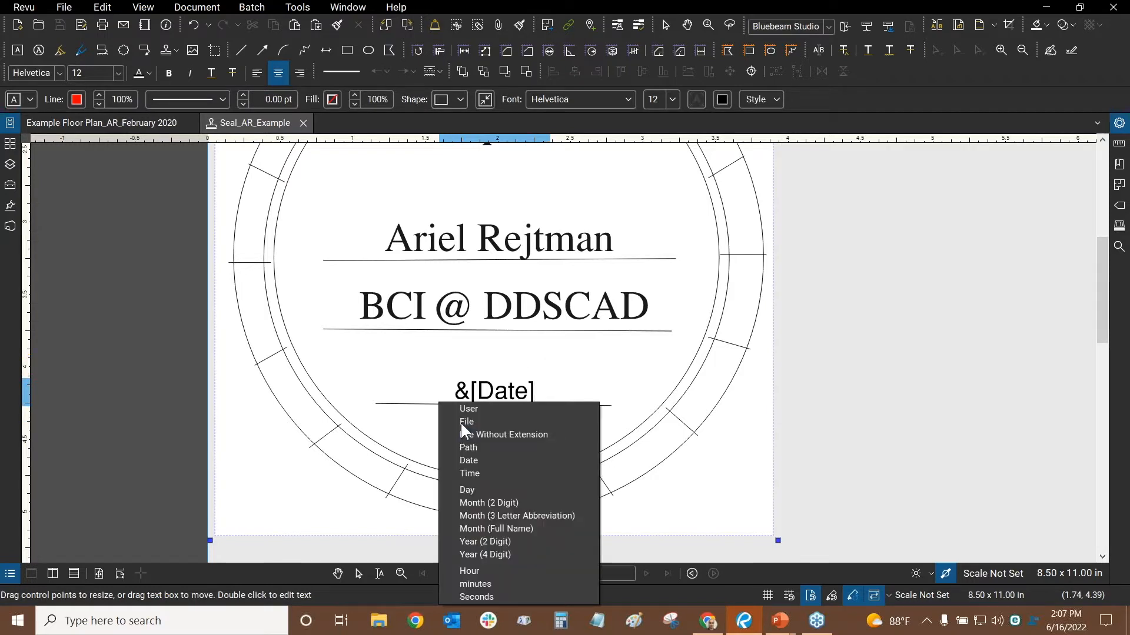
click(474, 473)
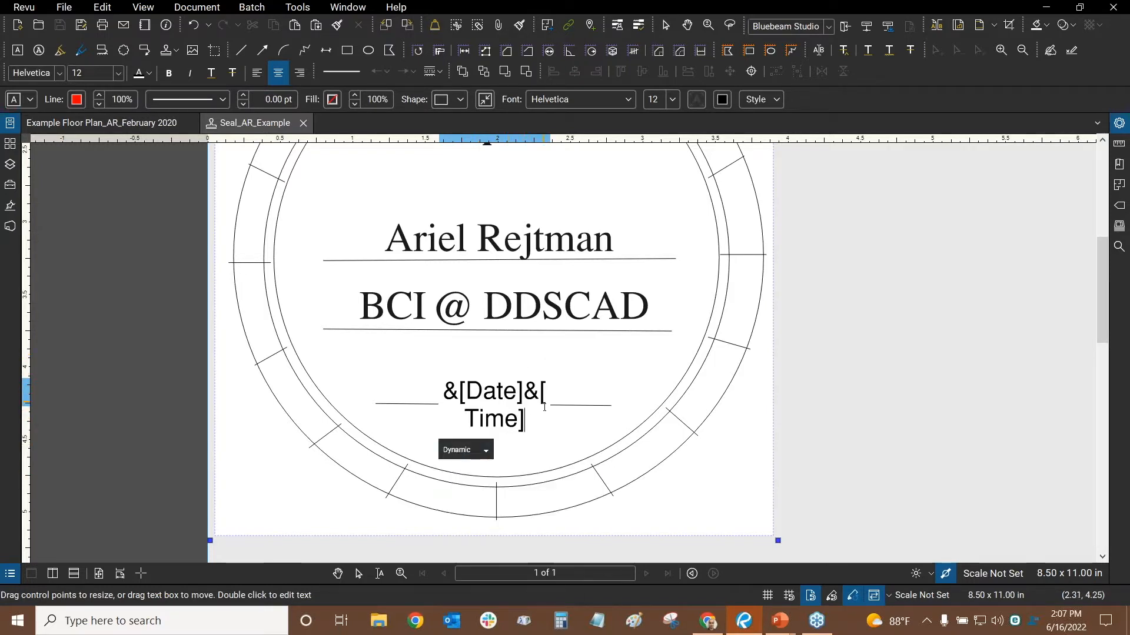
click(524, 393)
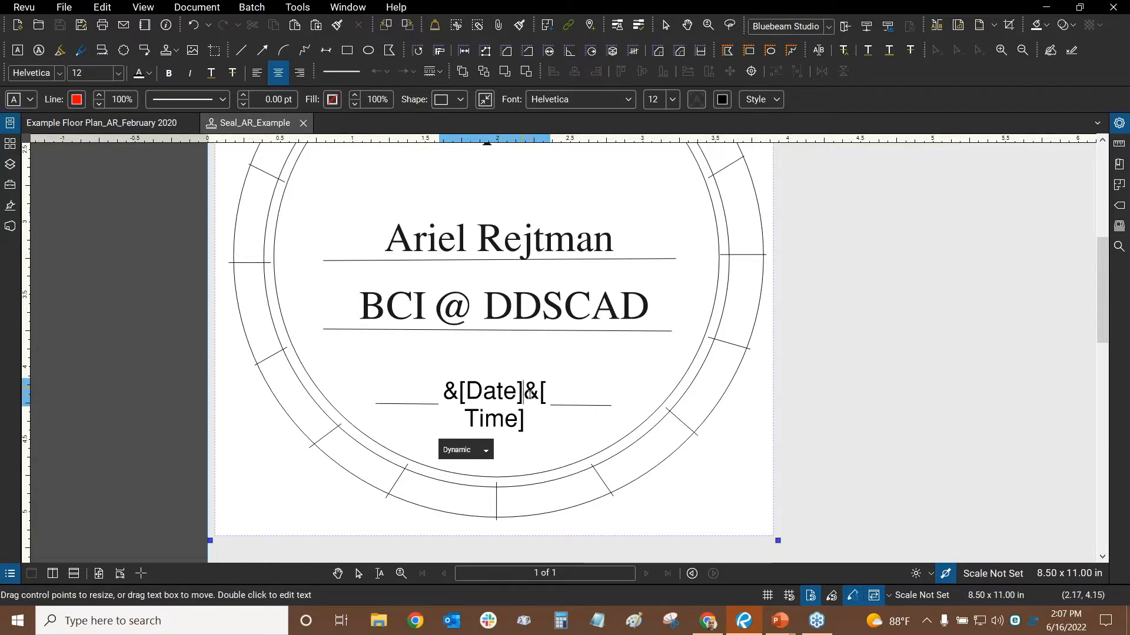
key(Return)
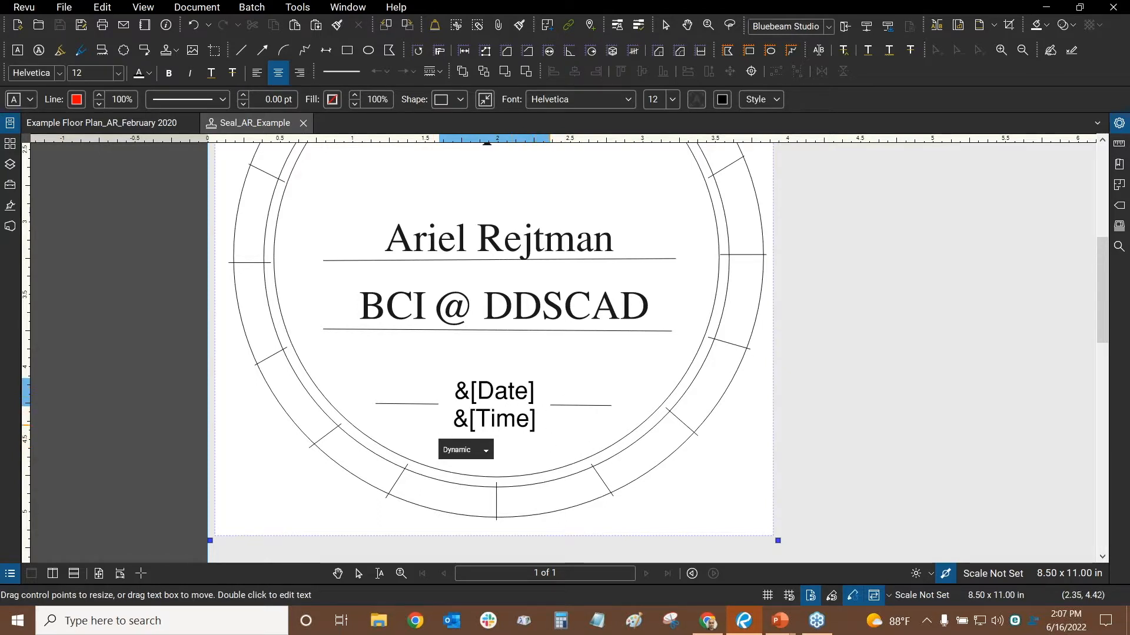
drag(544, 428, 413, 423)
key(BackSpace)
key(BackSpace)
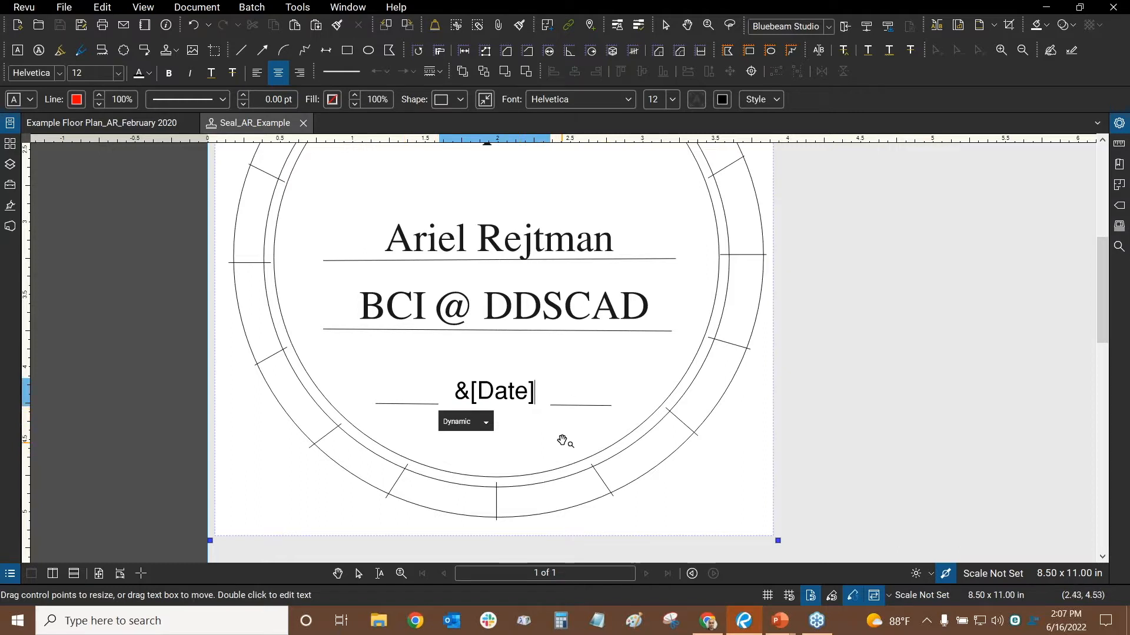
Step: Finish editing the date text and nudge its box slightly up and to the right above the seal's date line
click(656, 372)
click(571, 361)
click(483, 391)
key(Up)
key(Right)
key(Right)
key(Right)
key(Right)
key(Right)
key(Up)
key(Right)
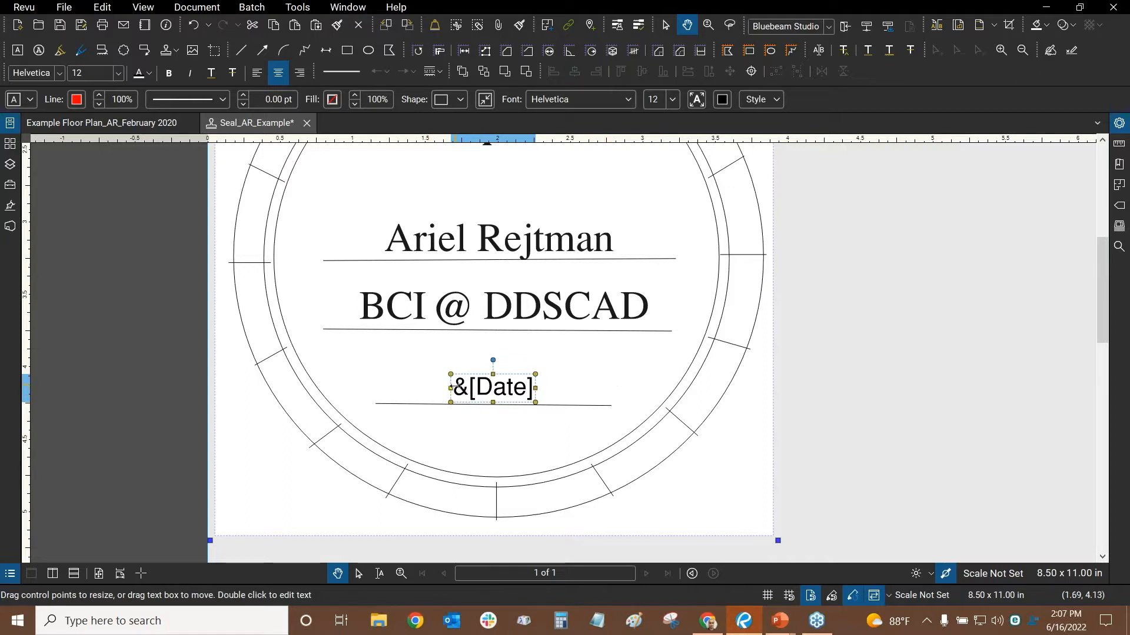
Step: Widen the date text box on both sides so it spans nearly the whole date line
drag(447, 388, 393, 387)
drag(535, 388, 600, 393)
drag(394, 388, 385, 389)
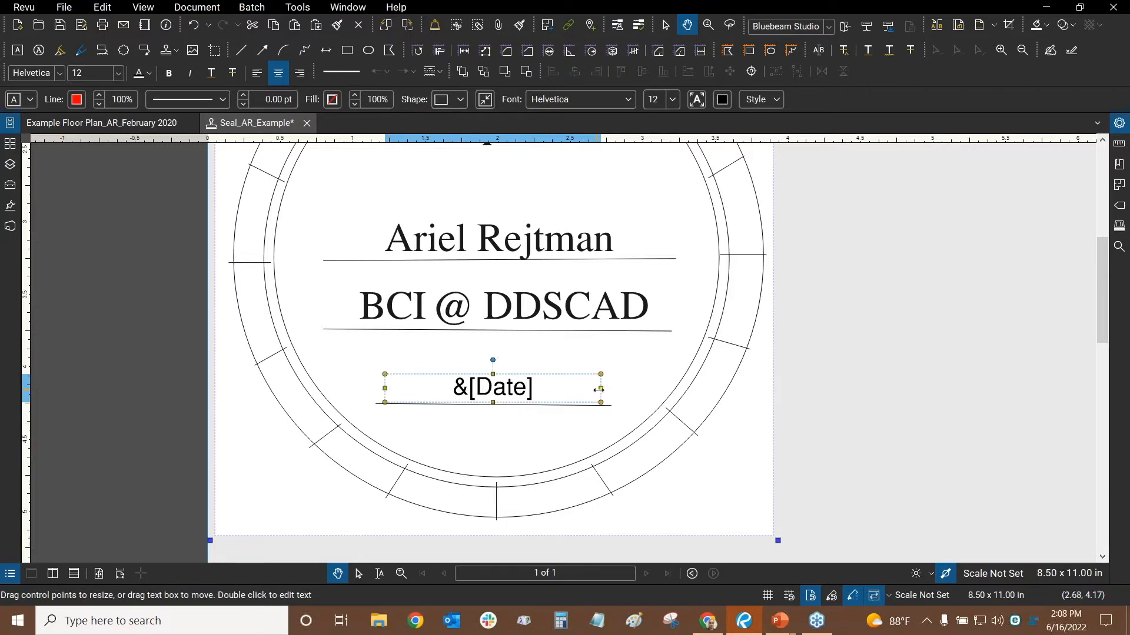
click(744, 321)
Step: Save the edited Seal_AR_Example stamp and close its file
scroll(744, 318, down, 4)
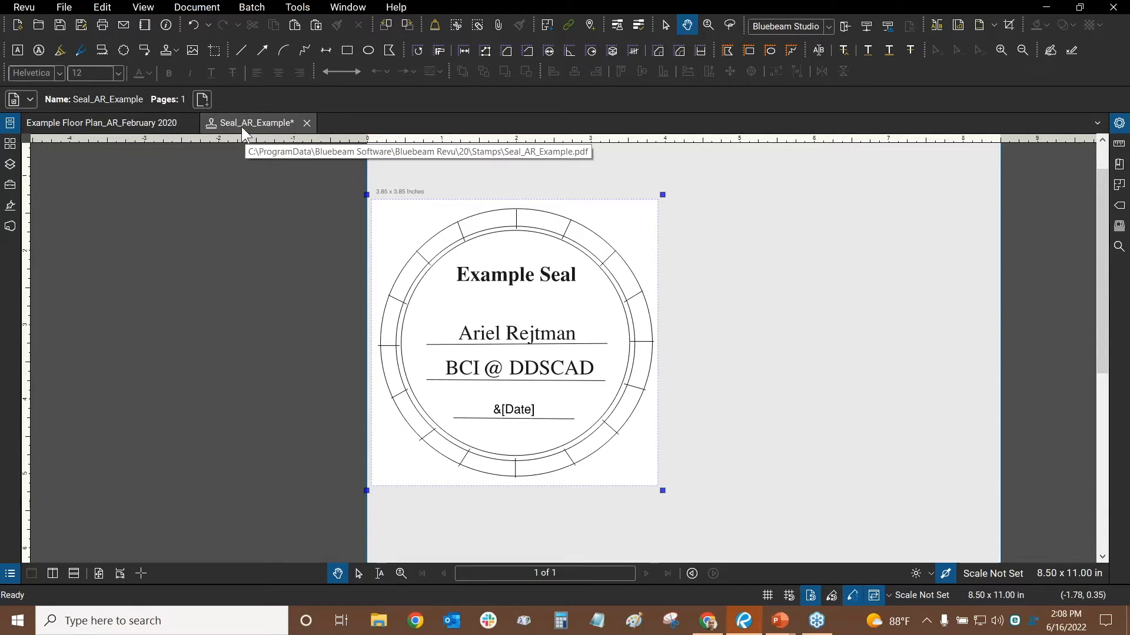
click(59, 26)
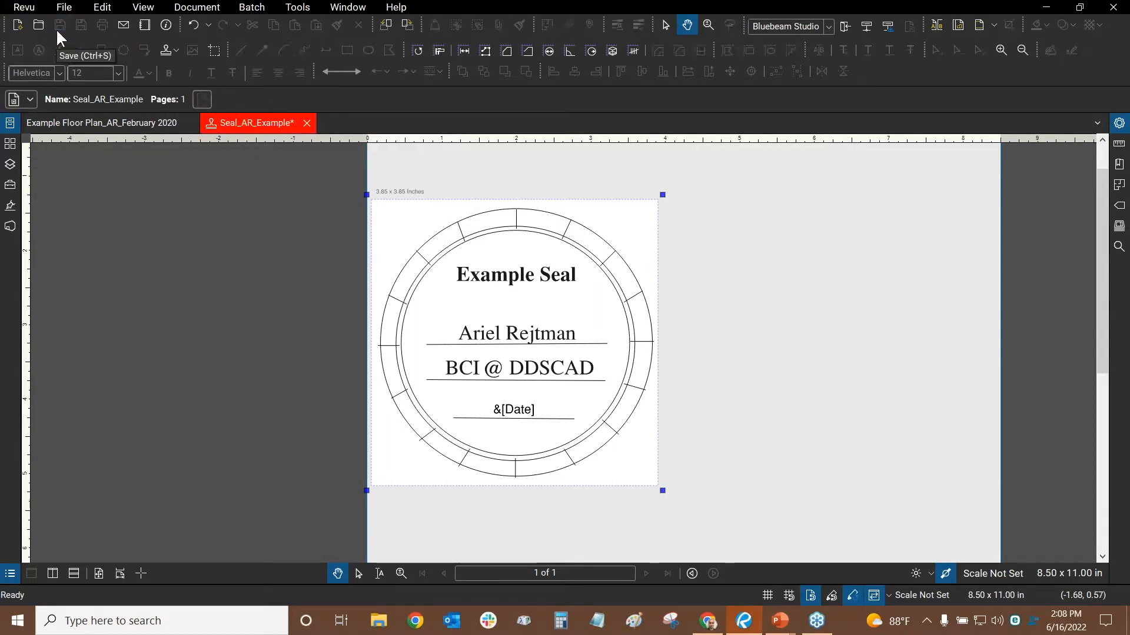
click(303, 123)
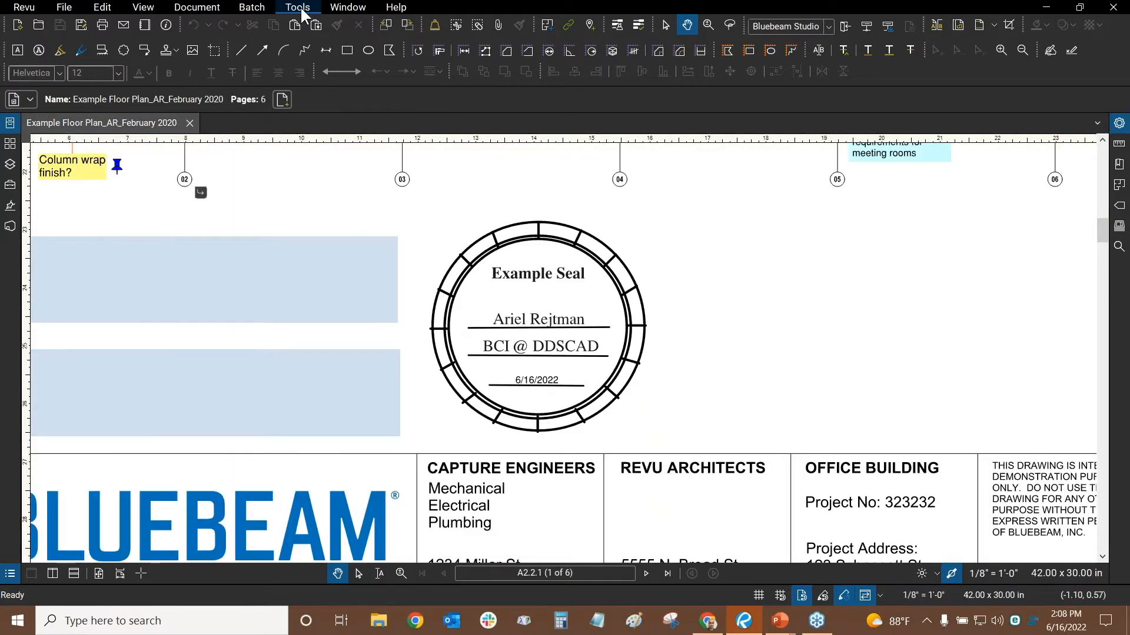
Step: Place the Seal_AR_Example.pdf stamp in the blank area above the title block, below grid lines 05 and 06
click(299, 8)
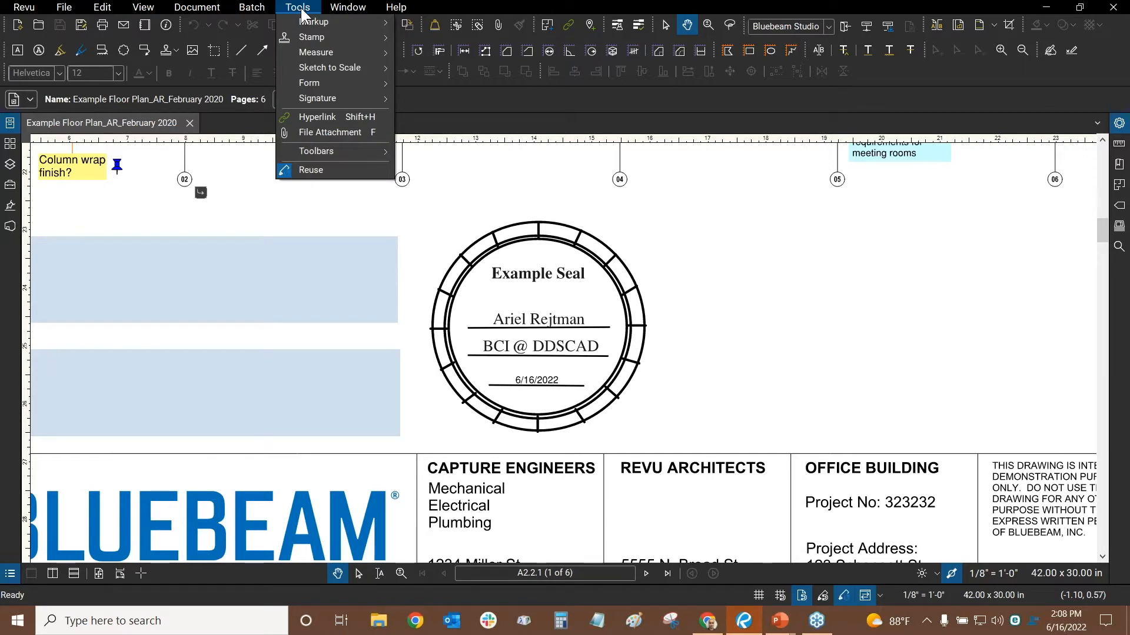
mouse_move(323, 43)
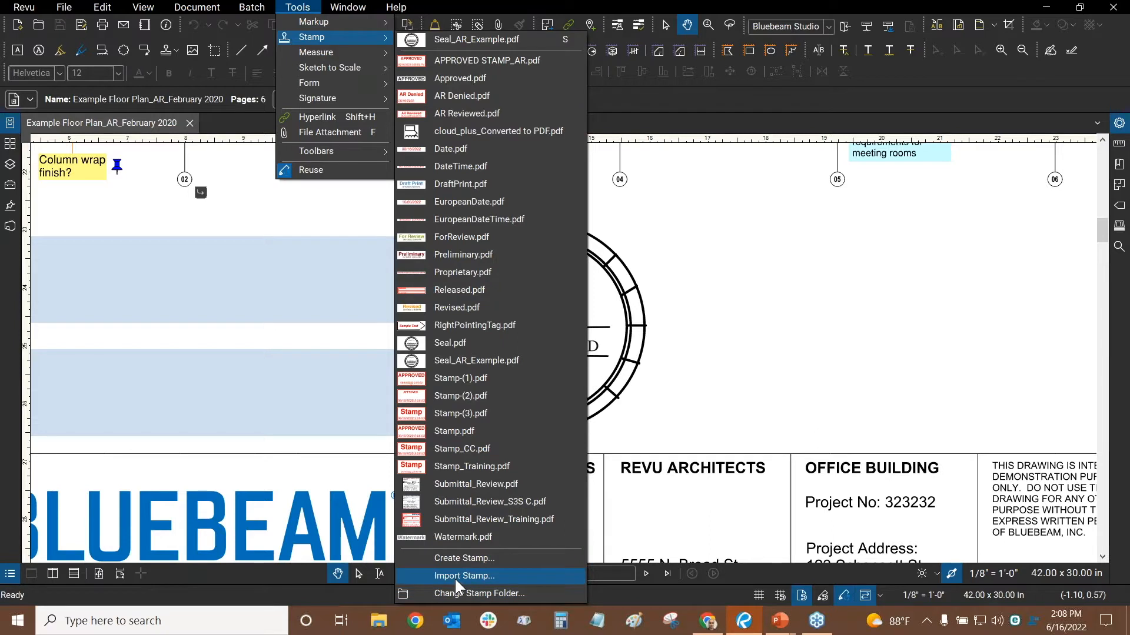
click(457, 37)
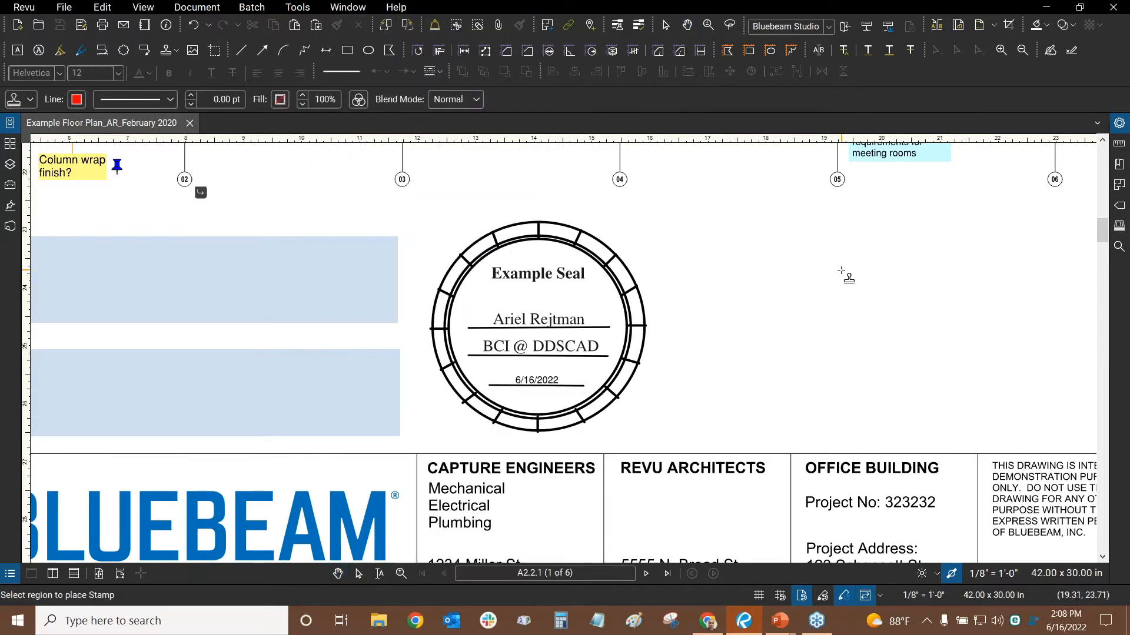
scroll(589, 305, right, 2)
scroll(588, 305, down, 2)
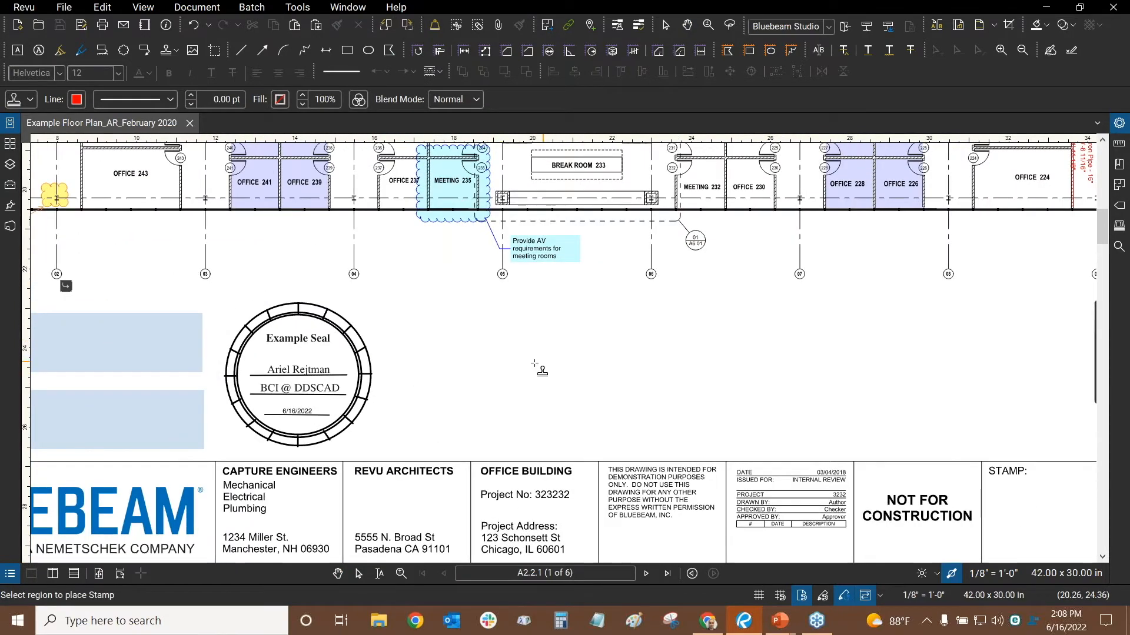
click(542, 384)
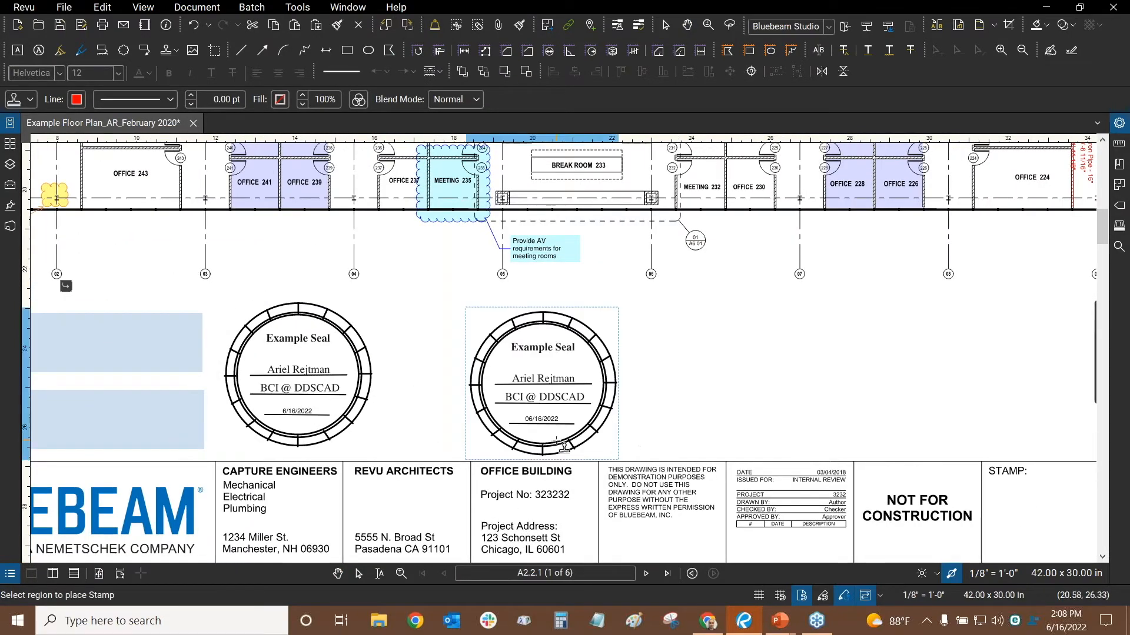
Step: Move the newly placed seal slightly up and to the right so it lines up with the existing seal
scroll(541, 383, up, 1)
scroll(544, 414, up, 3)
scroll(555, 433, down, 2)
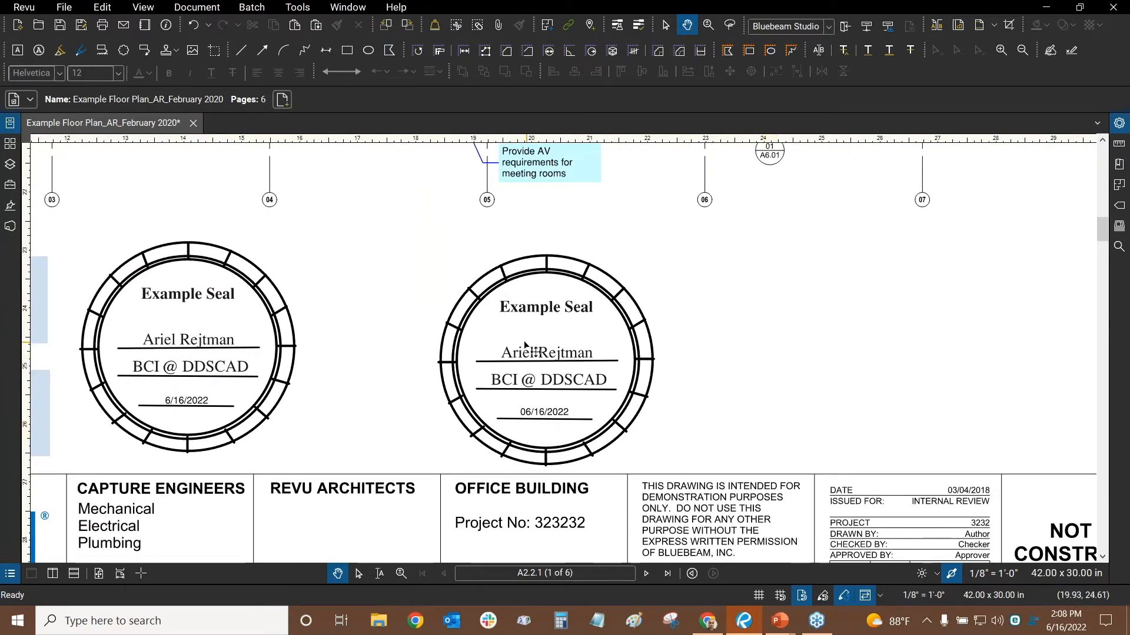
drag(205, 335, 273, 312)
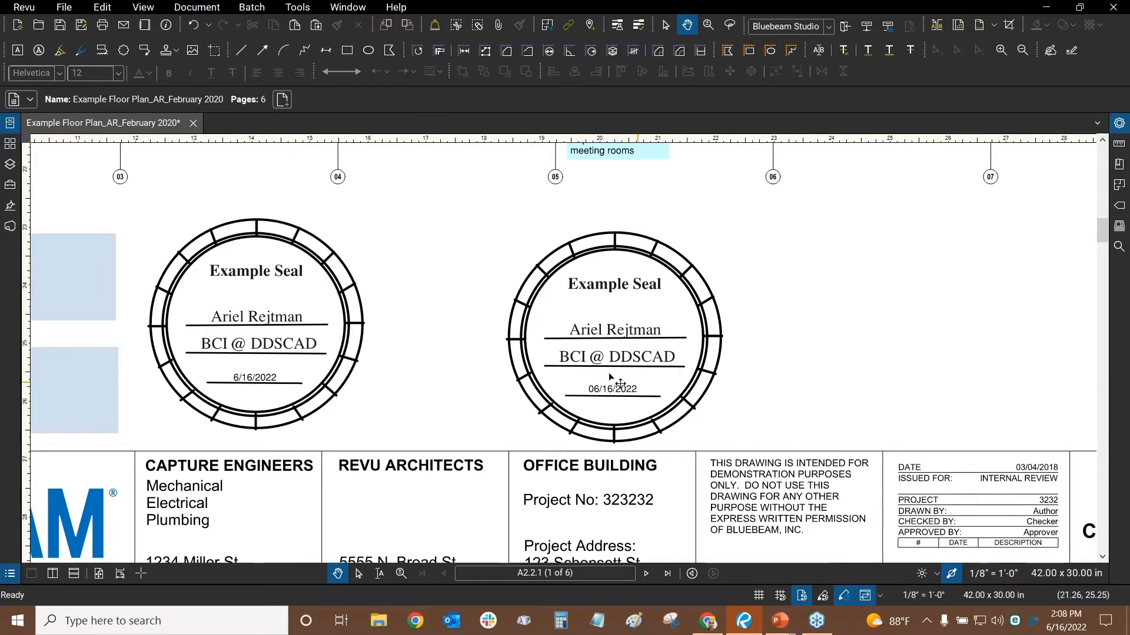
click(636, 341)
drag(636, 339, 642, 324)
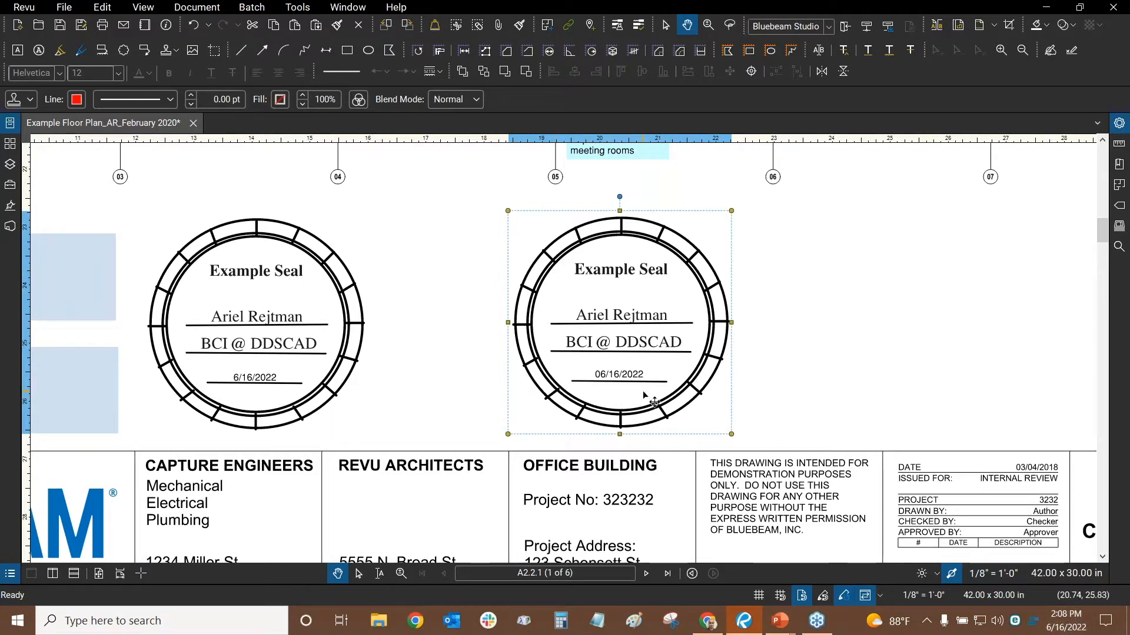
Step: Examine the dynamic date on the newly placed seal and delete that seal from the sheet
scroll(633, 402, up, 2)
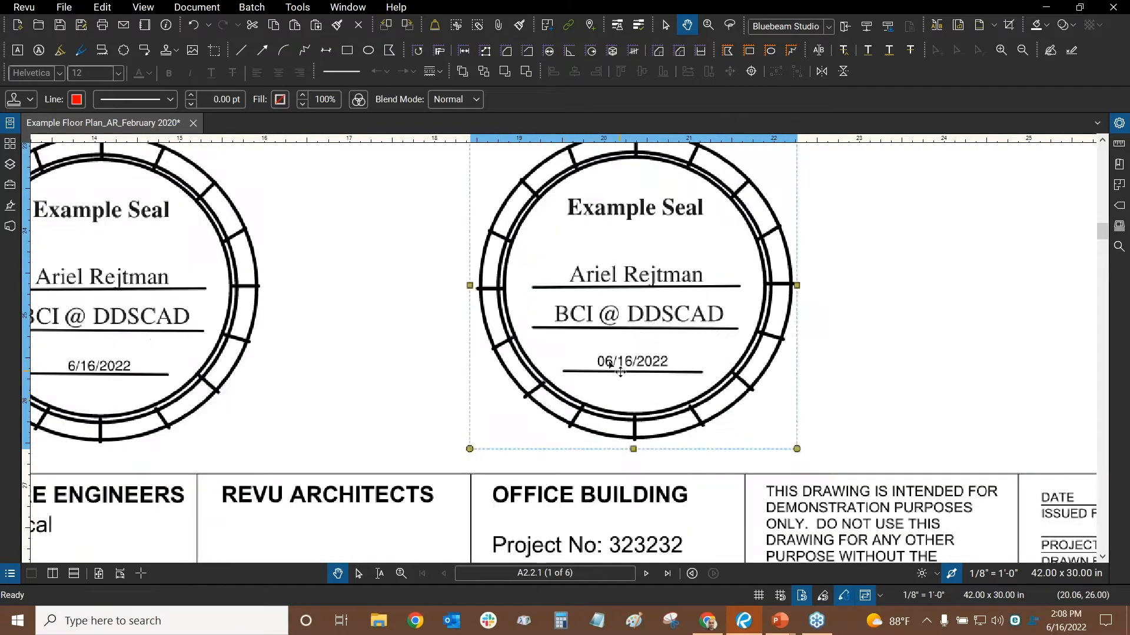
scroll(597, 368, up, 1)
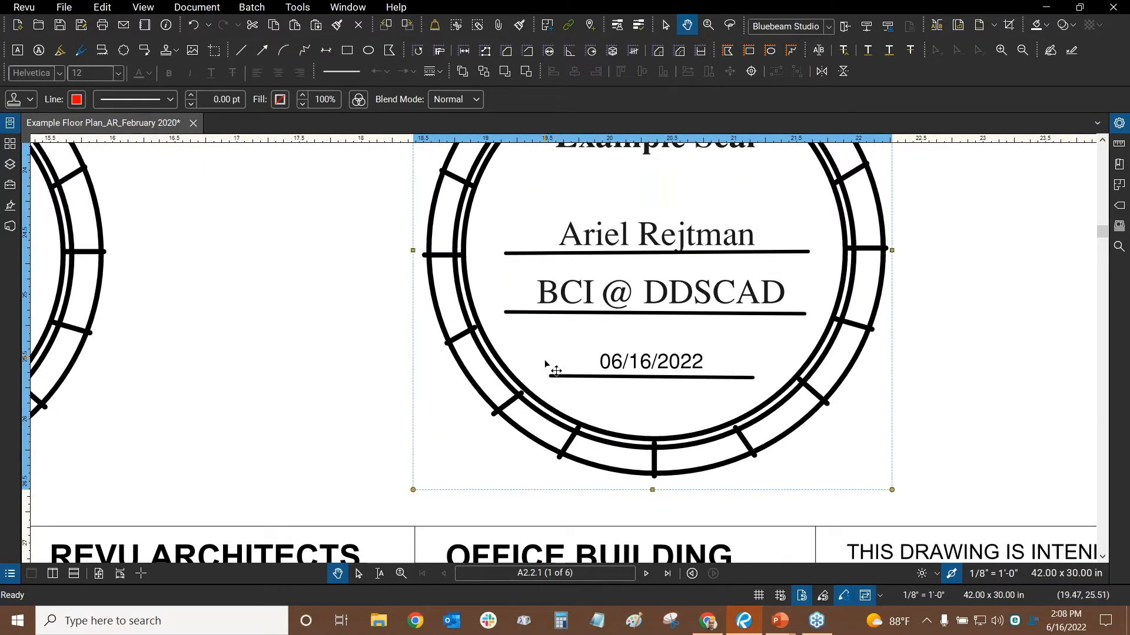
scroll(556, 371, down, 4)
drag(754, 279, 737, 332)
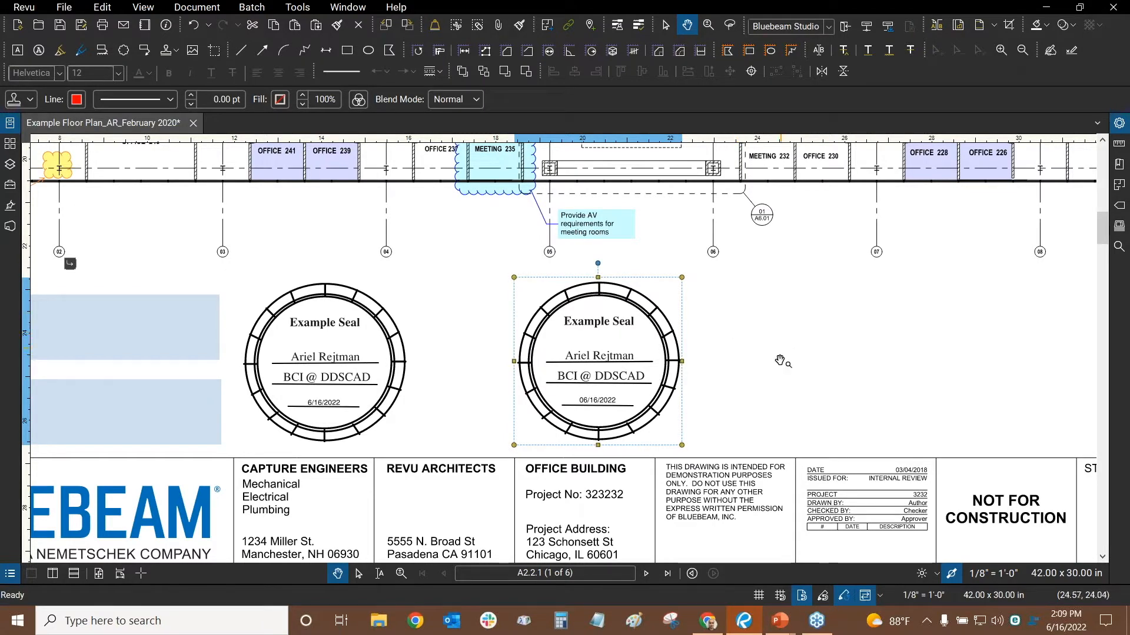
key(alt+Tab)
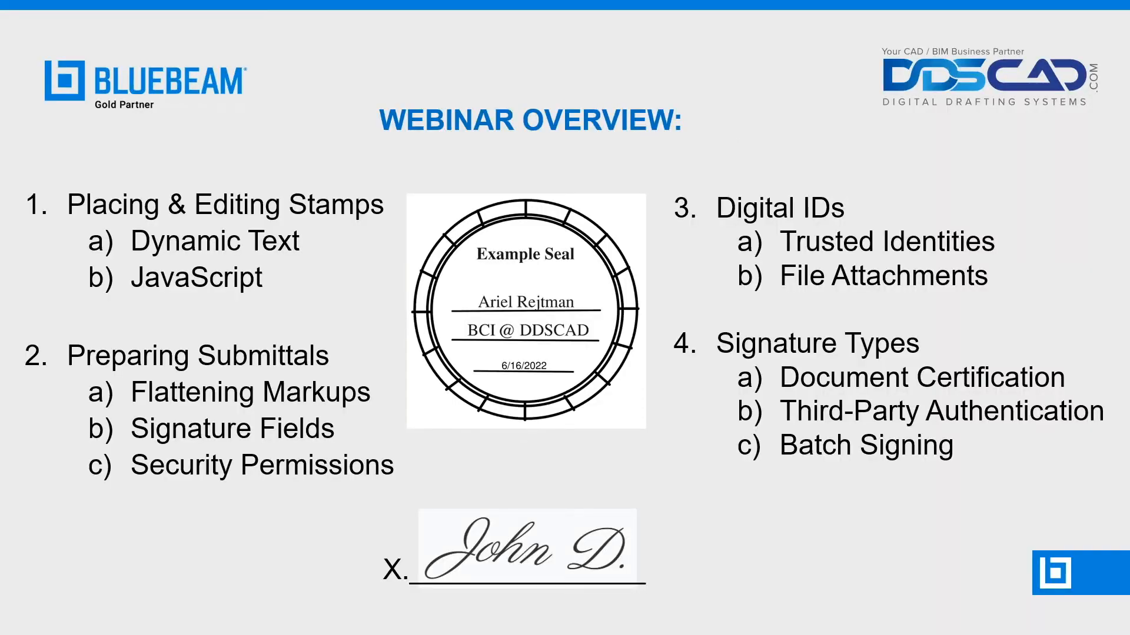
key(alt+Tab)
drag(612, 345, 697, 326)
key(Delete)
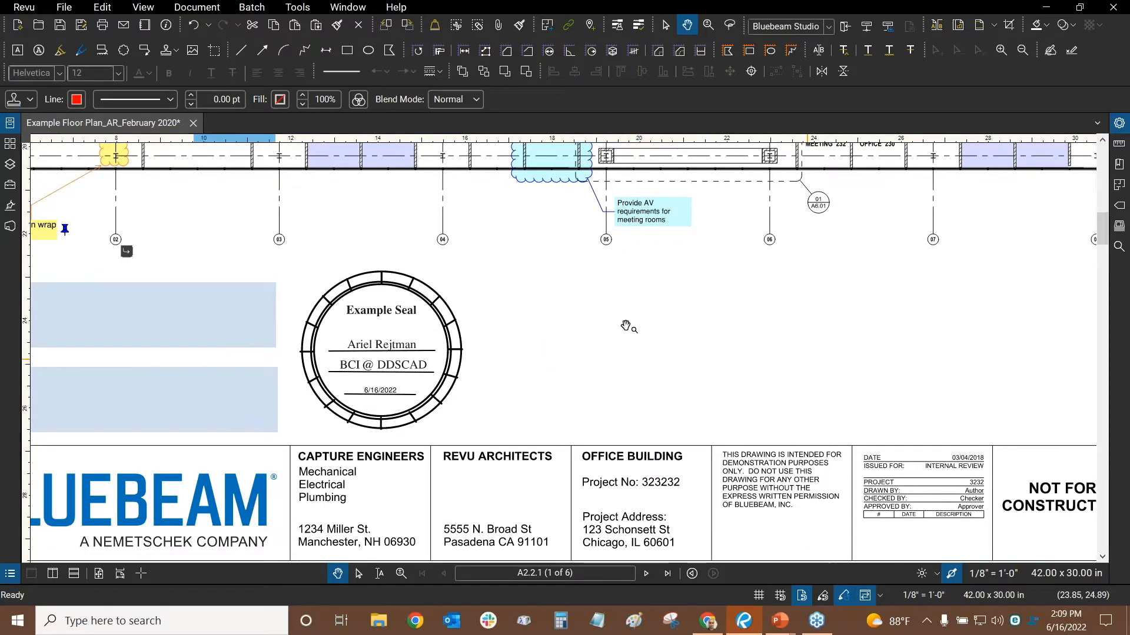
Step: Try to place the Submittal_Review_S3S C.pdf stamp in the blank area above the floor plan, beside the pink Concrete Area boxes
drag(606, 290, 614, 295)
scroll(615, 295, down, 2)
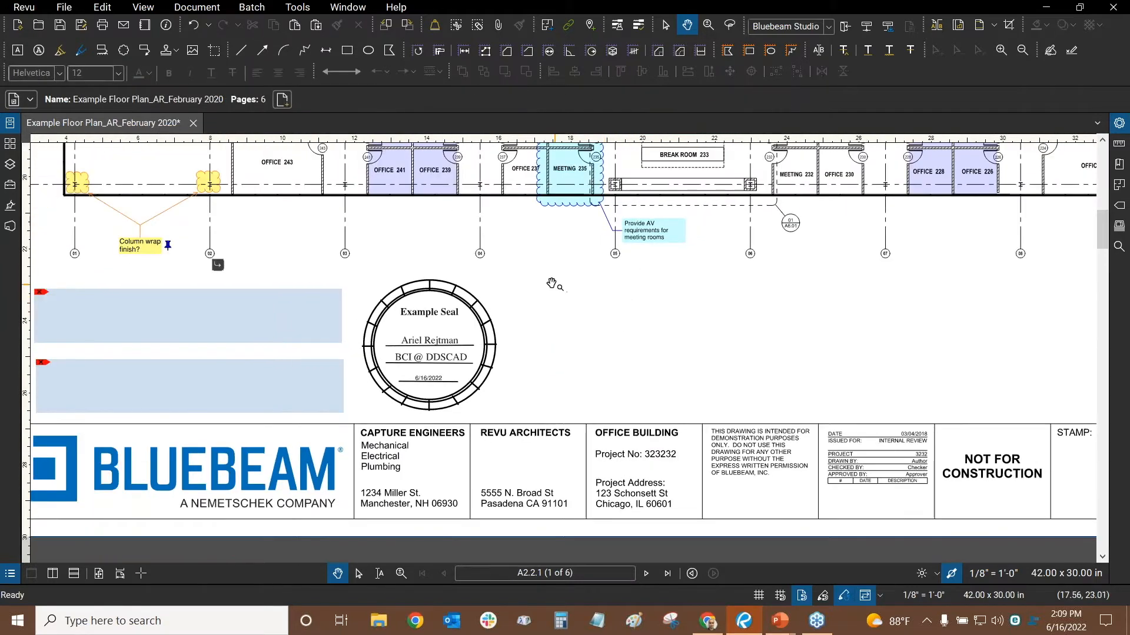
click(298, 7)
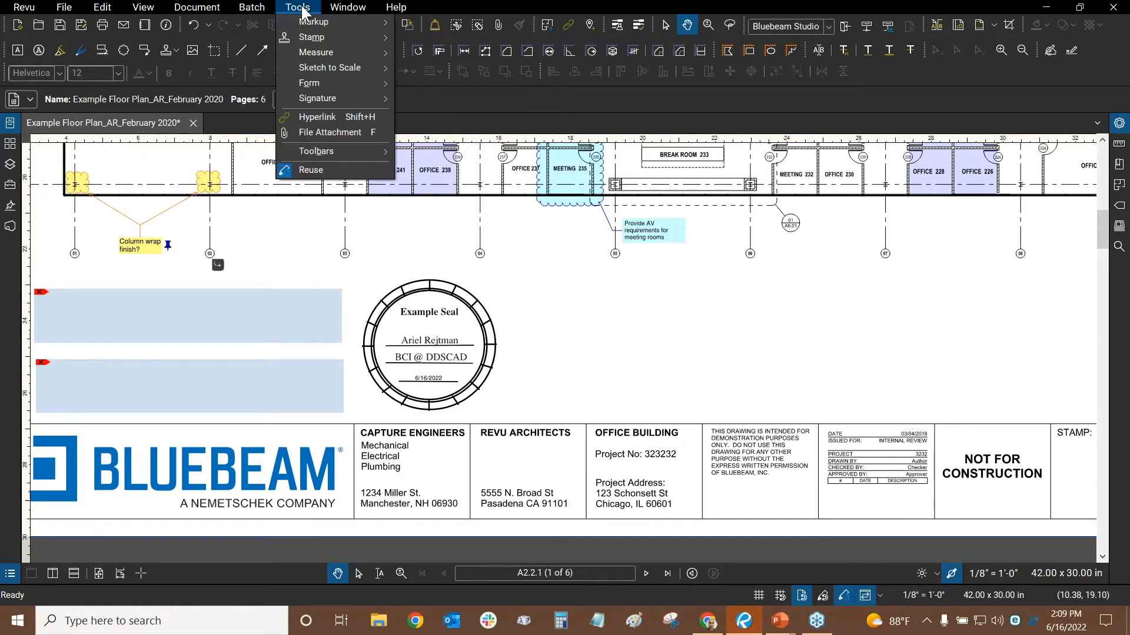
mouse_move(304, 34)
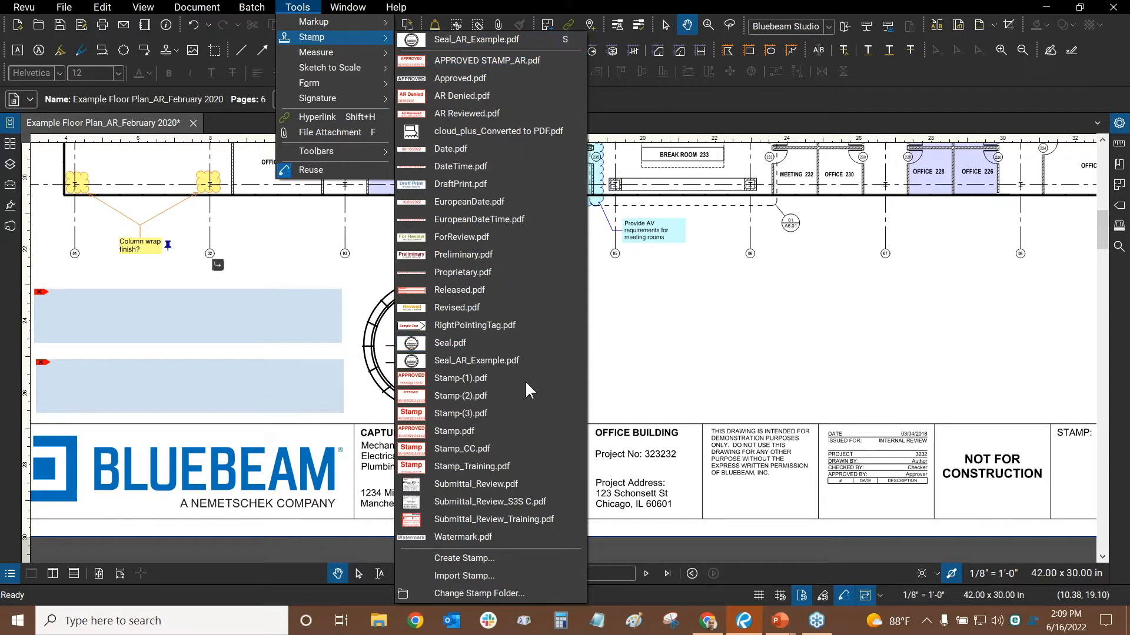
click(464, 503)
scroll(607, 355, down, 3)
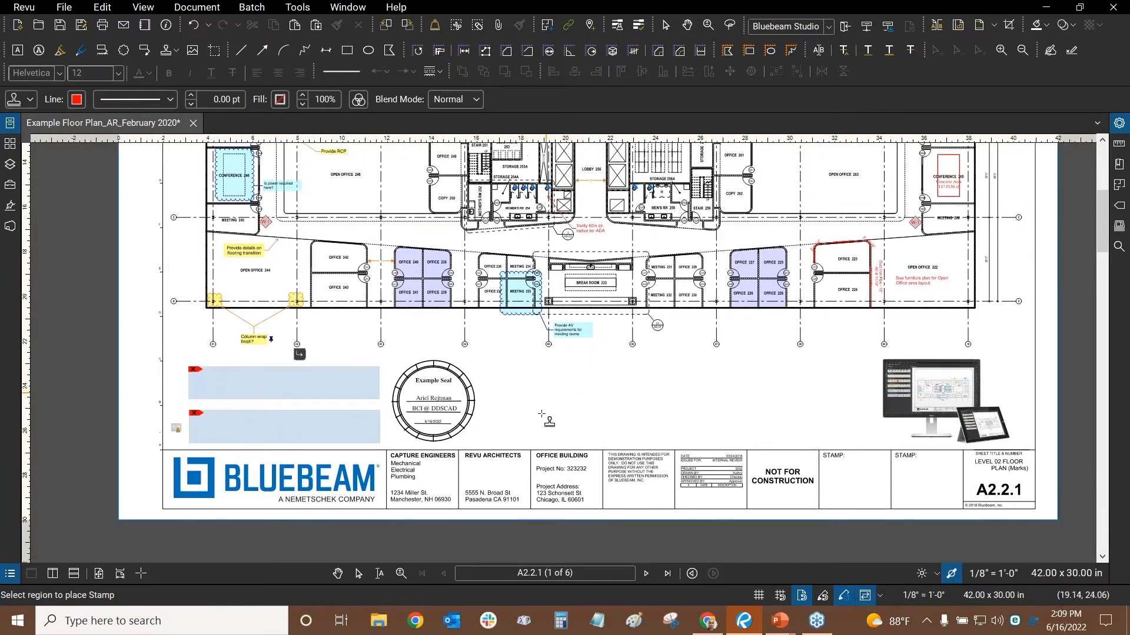
scroll(541, 415, up, 3)
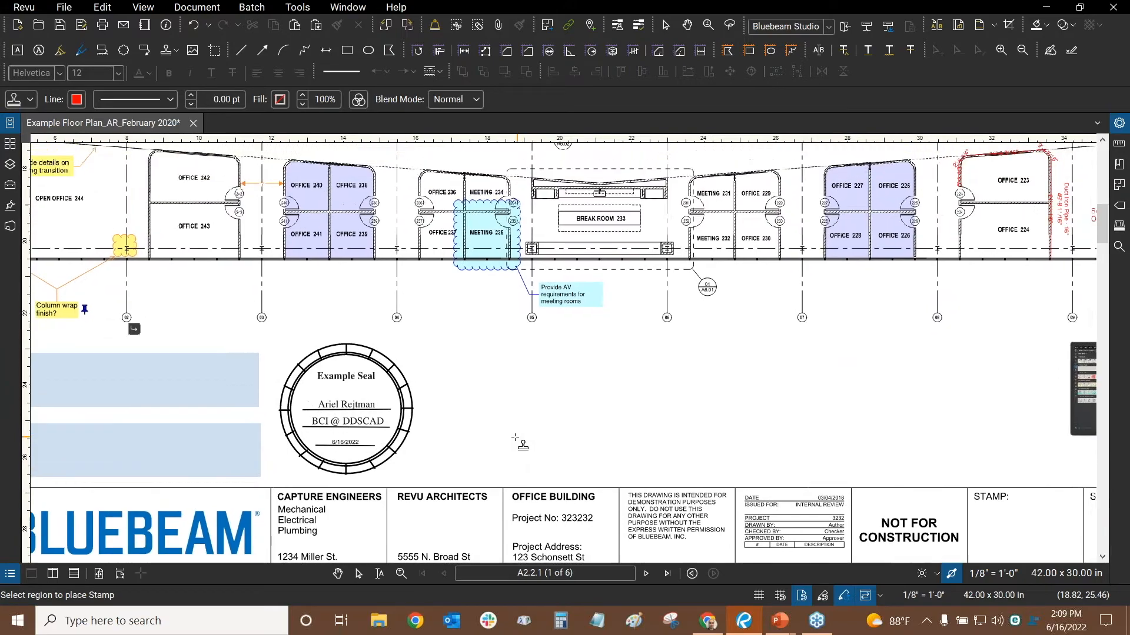
scroll(515, 438, down, 3)
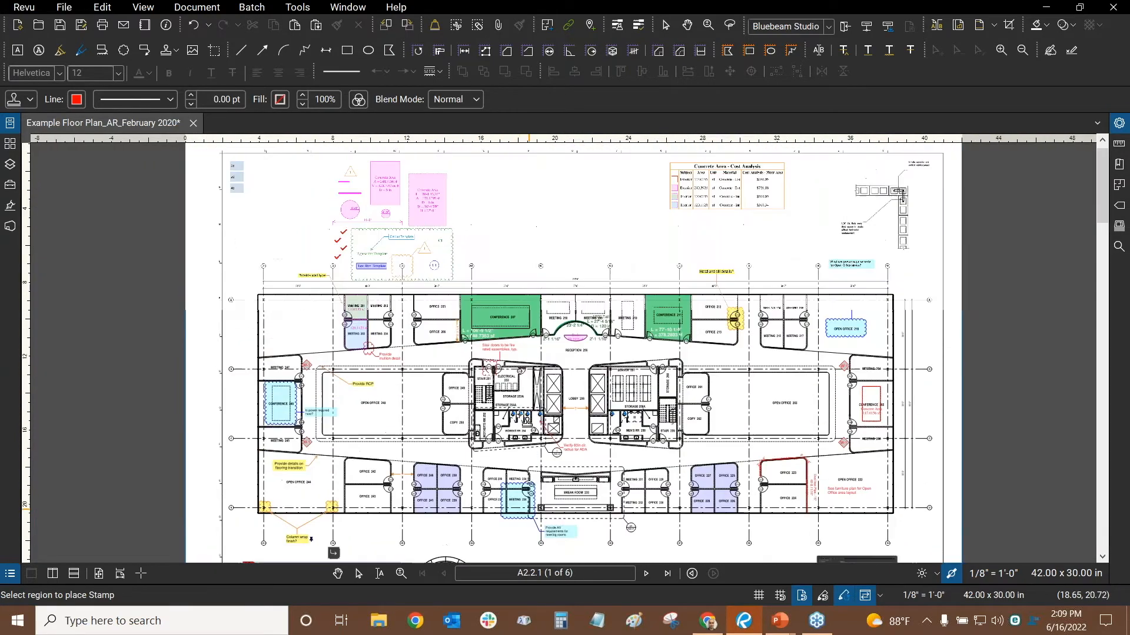
scroll(496, 239, up, 3)
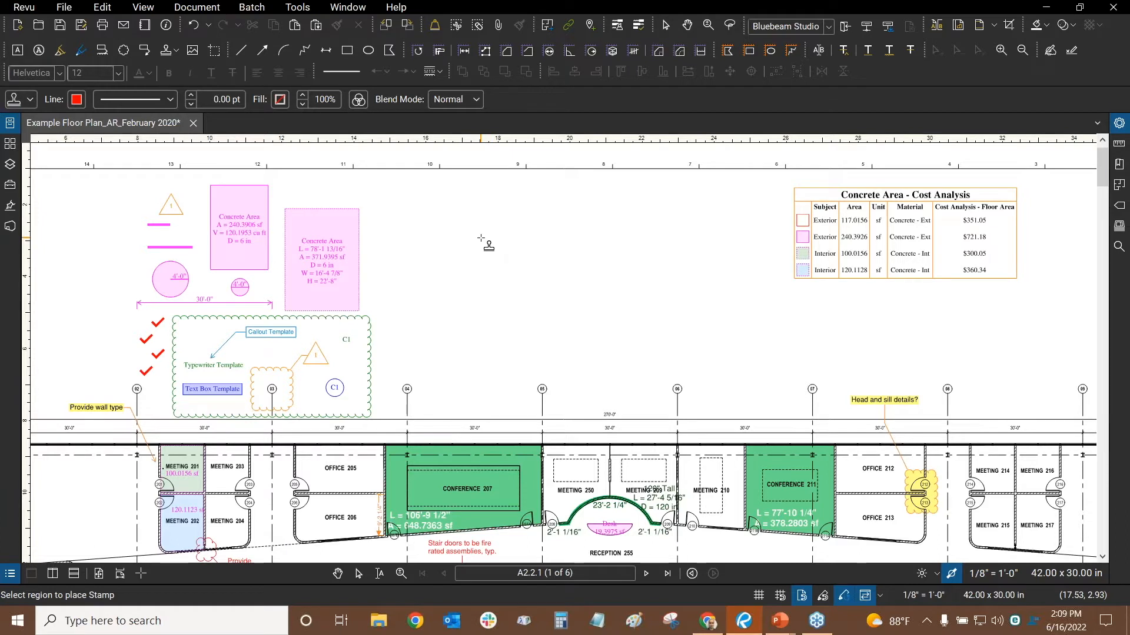
click(461, 255)
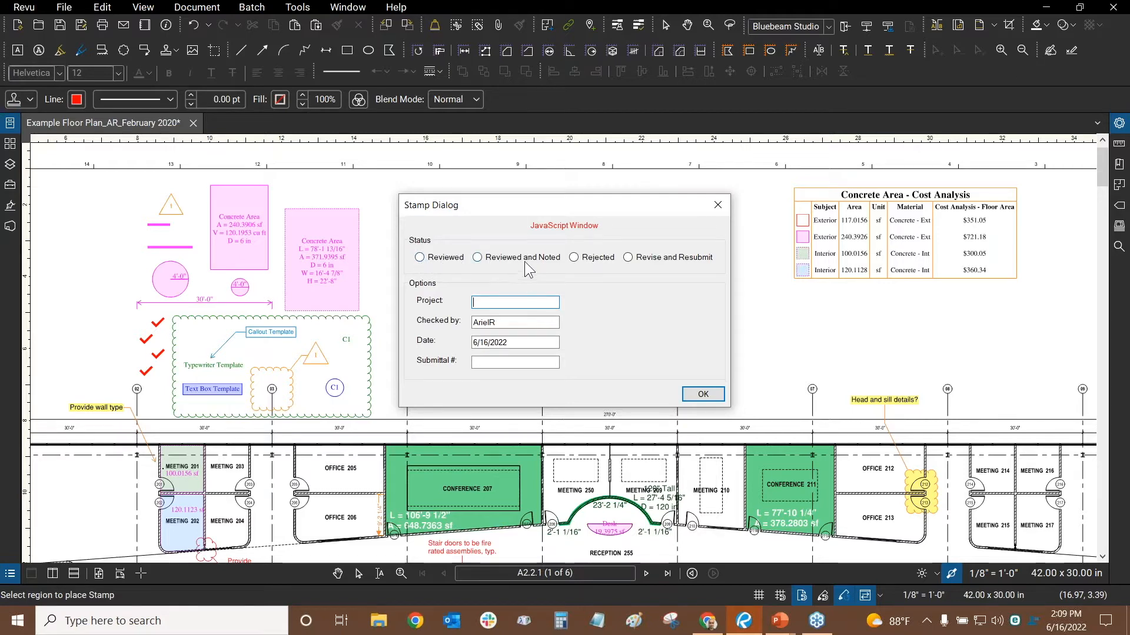
Step: Dismiss the stamp dialog without filling it in and undo the blank submittal review stamps placed above the plan
click(718, 205)
click(461, 254)
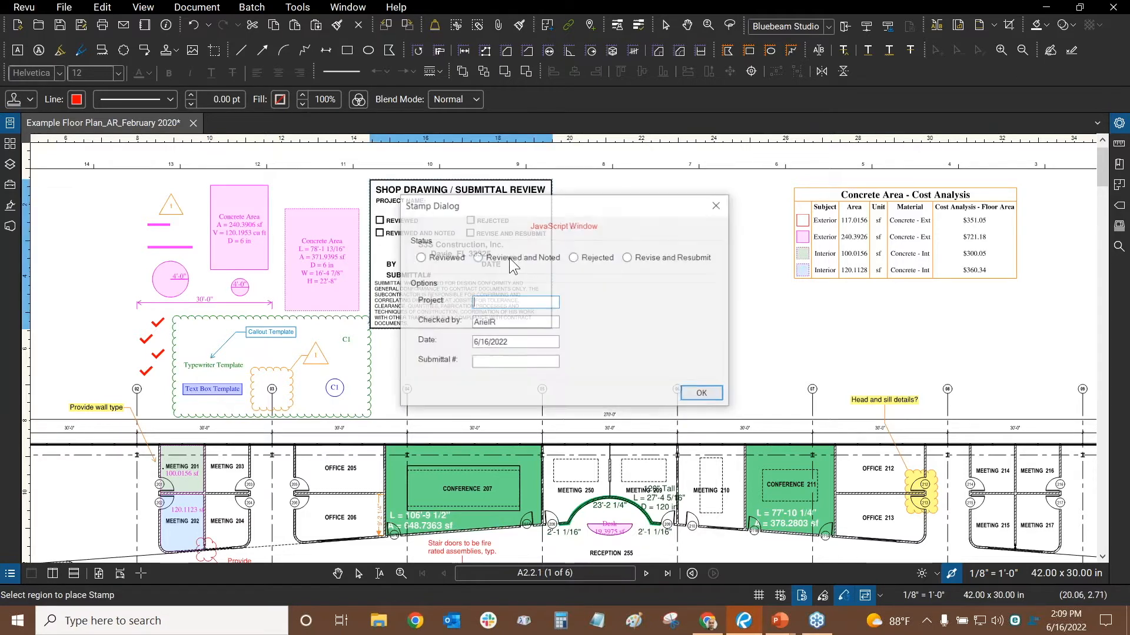
click(714, 206)
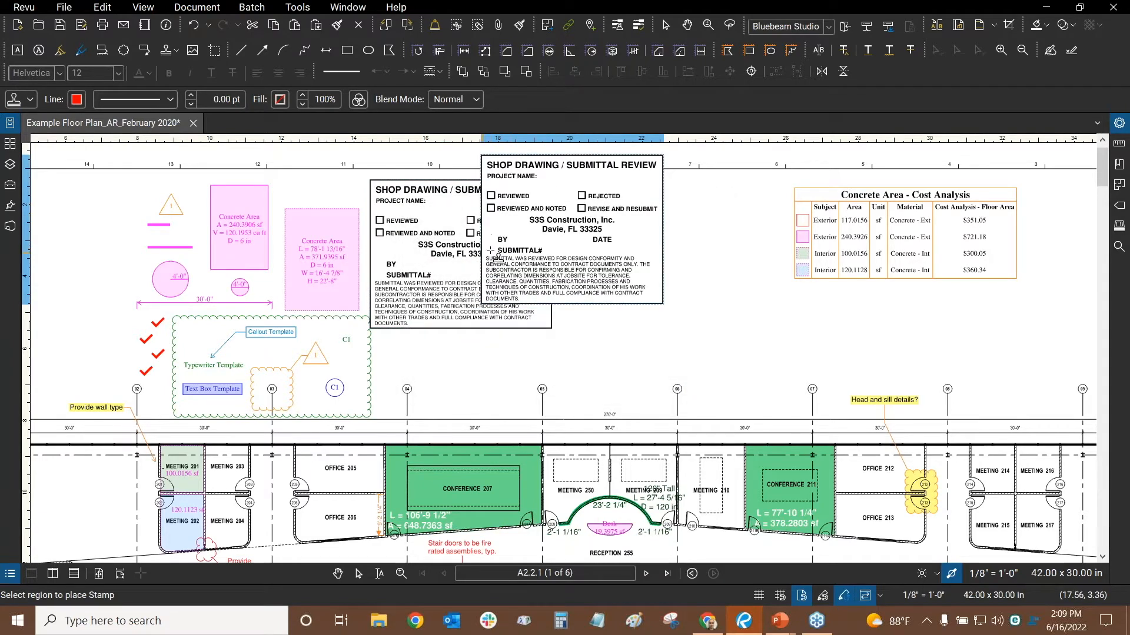
click(572, 229)
key(ctrl+z)
key(ctrl+z)
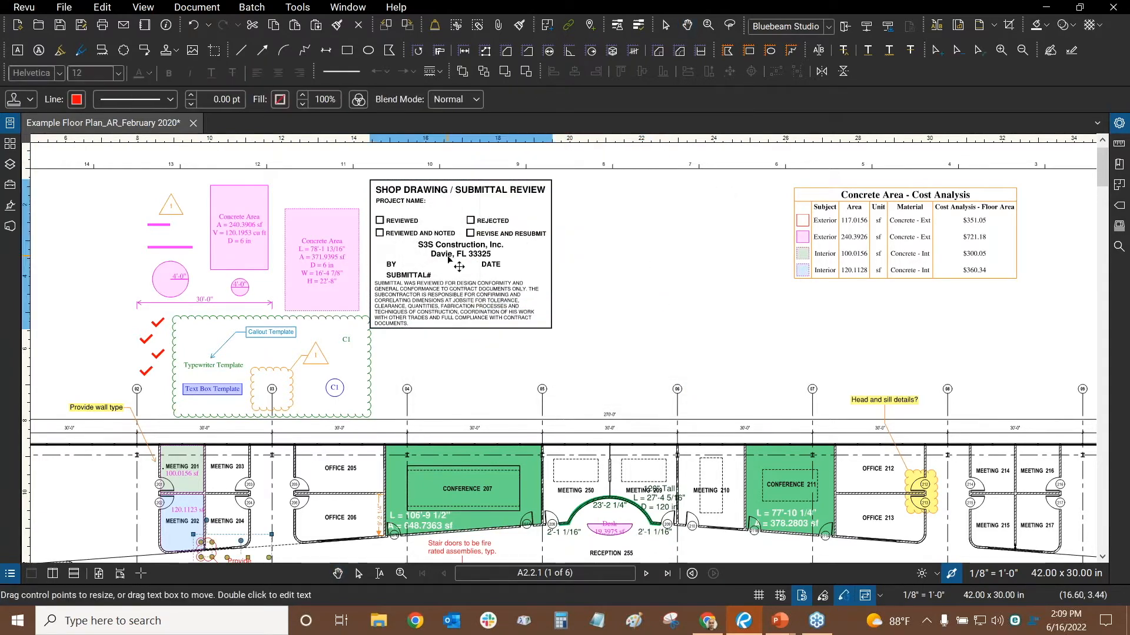
Step: Place the Submittal_Review_S3S C.pdf stamp above the floor plan, between the Concrete Area boxes and the cost analysis table
click(310, 9)
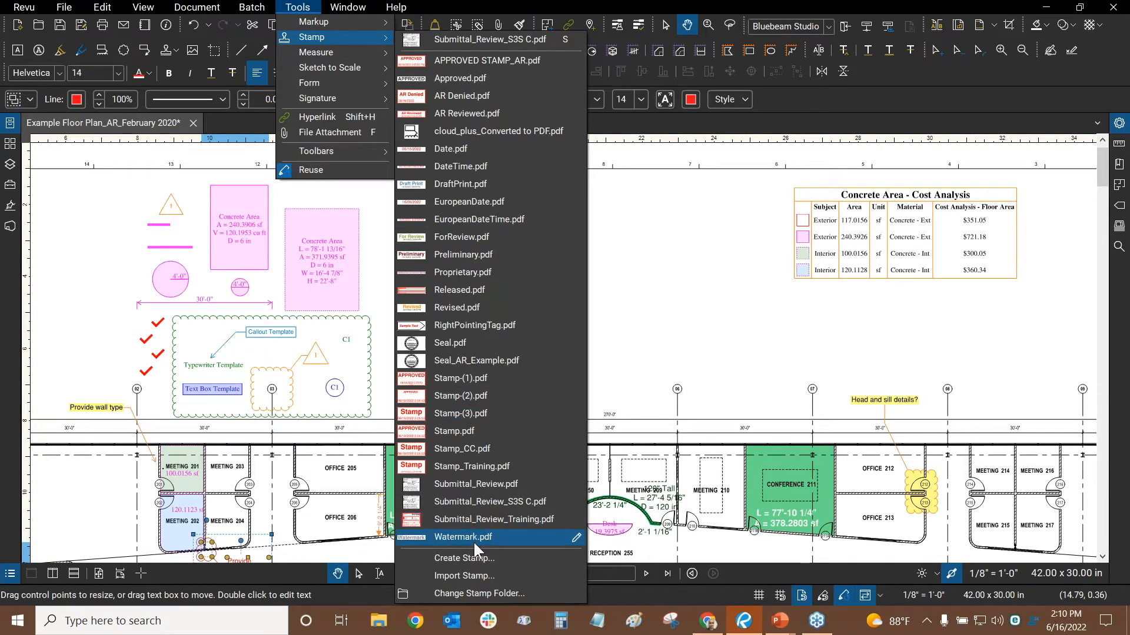
click(473, 501)
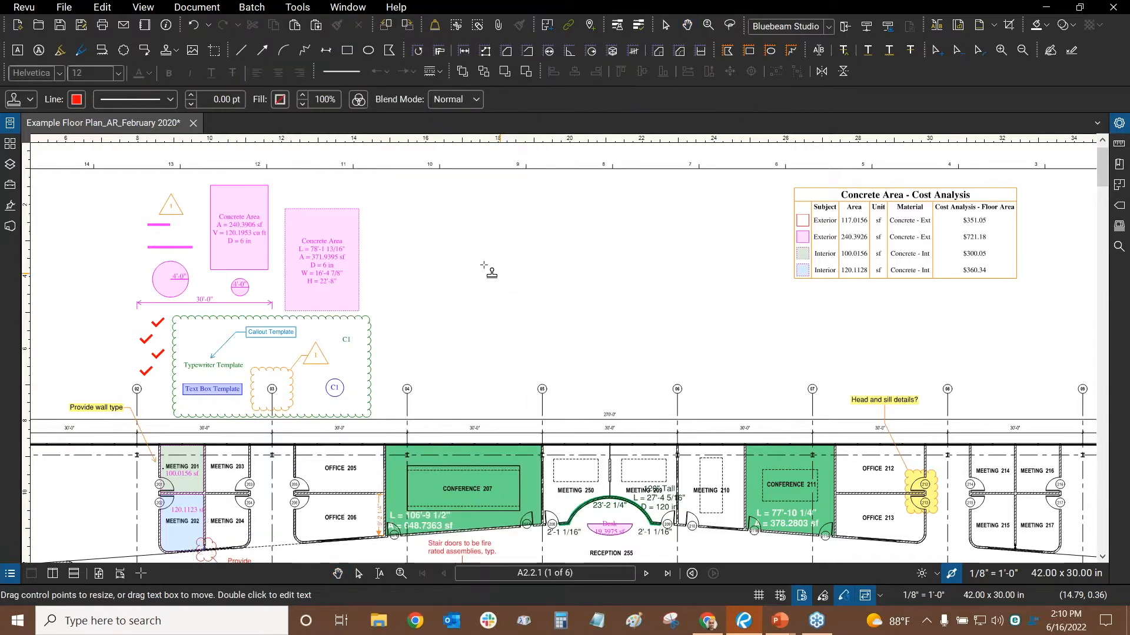
click(489, 232)
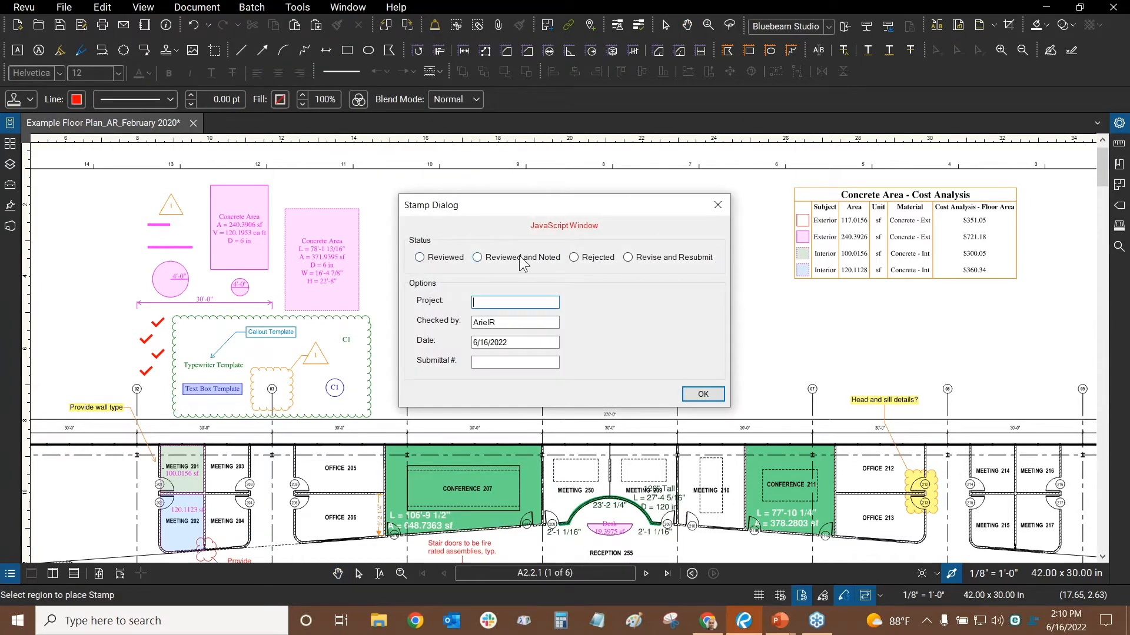
Step: Set the stamp's status to Revise and Resubmit, the project to 123 and the submittal number to abc, and confirm
click(627, 257)
click(510, 306)
text(123)
key(Tab)
key(Tab)
key(Tab)
text(ab)
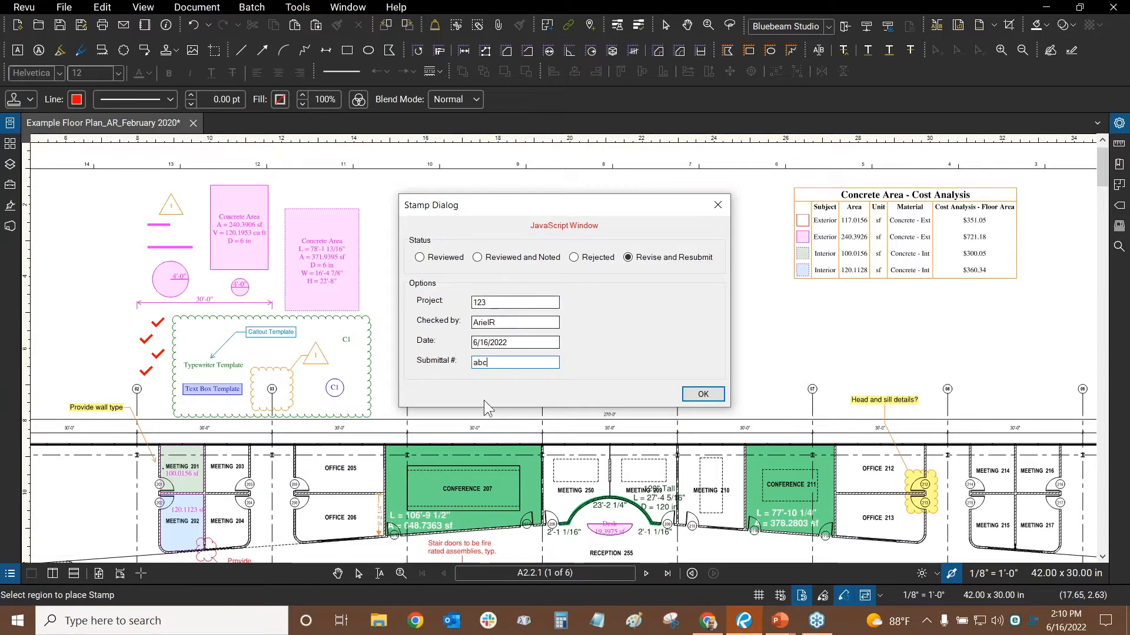
click(702, 398)
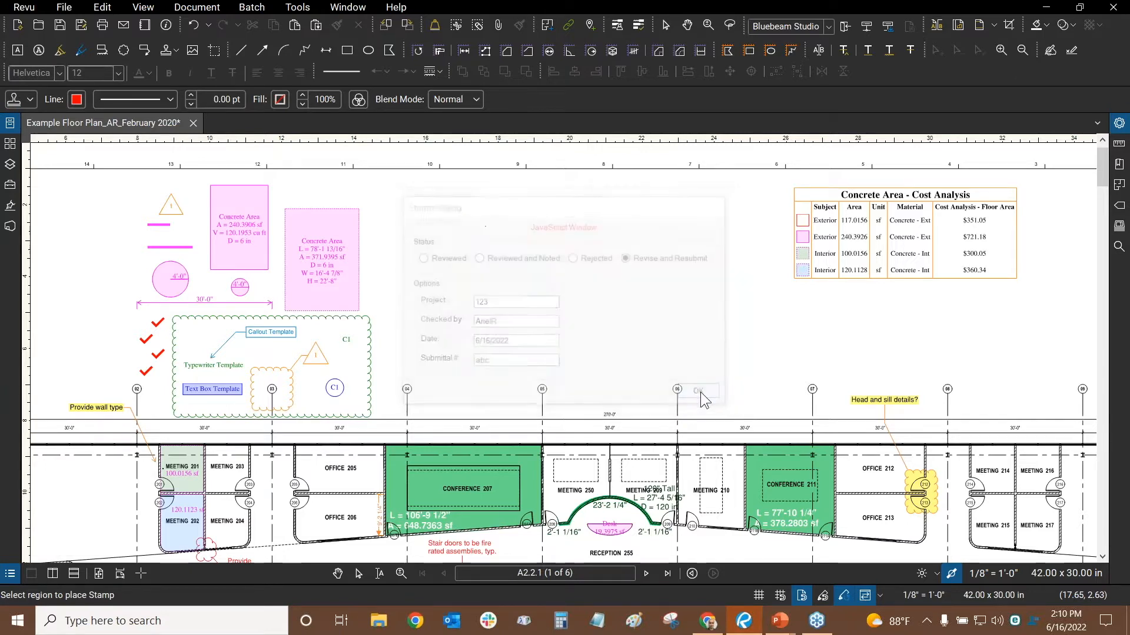
Step: Move the filled-in submittal review stamp down and to the right, and check its entries
scroll(489, 206, up, 2)
click(484, 203)
drag(508, 265, 565, 366)
scroll(563, 316, up, 1)
scroll(566, 318, up, 1)
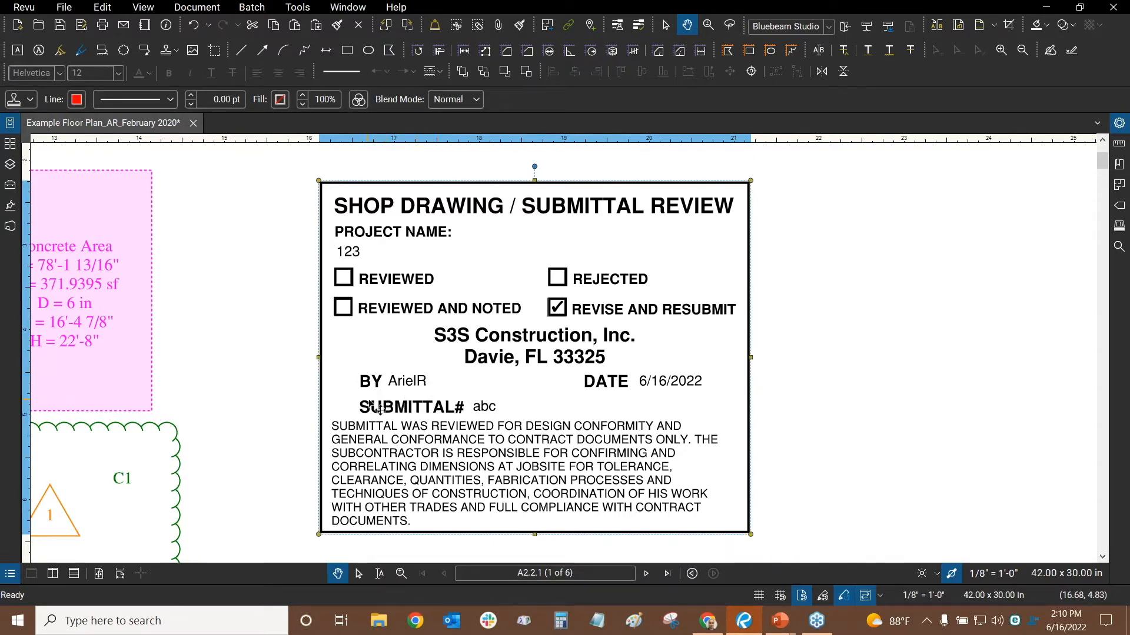
Step: Delete the filled-in submittal review stamp from the area above the floor plan
scroll(409, 382, down, 2)
scroll(409, 382, down, 1)
drag(753, 301, 750, 265)
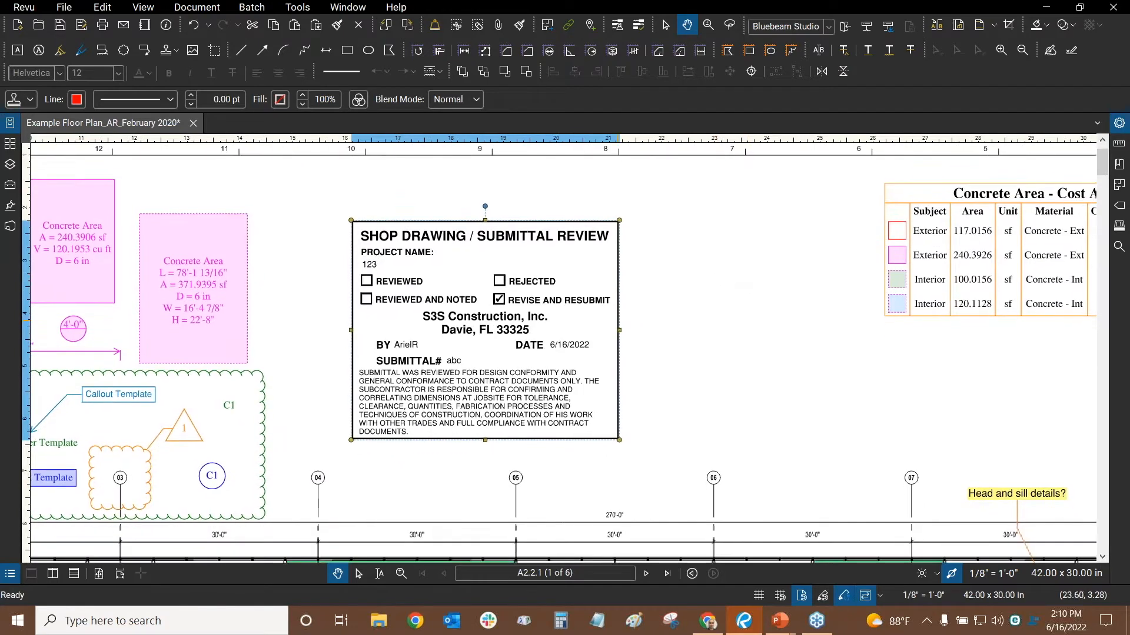
key(Delete)
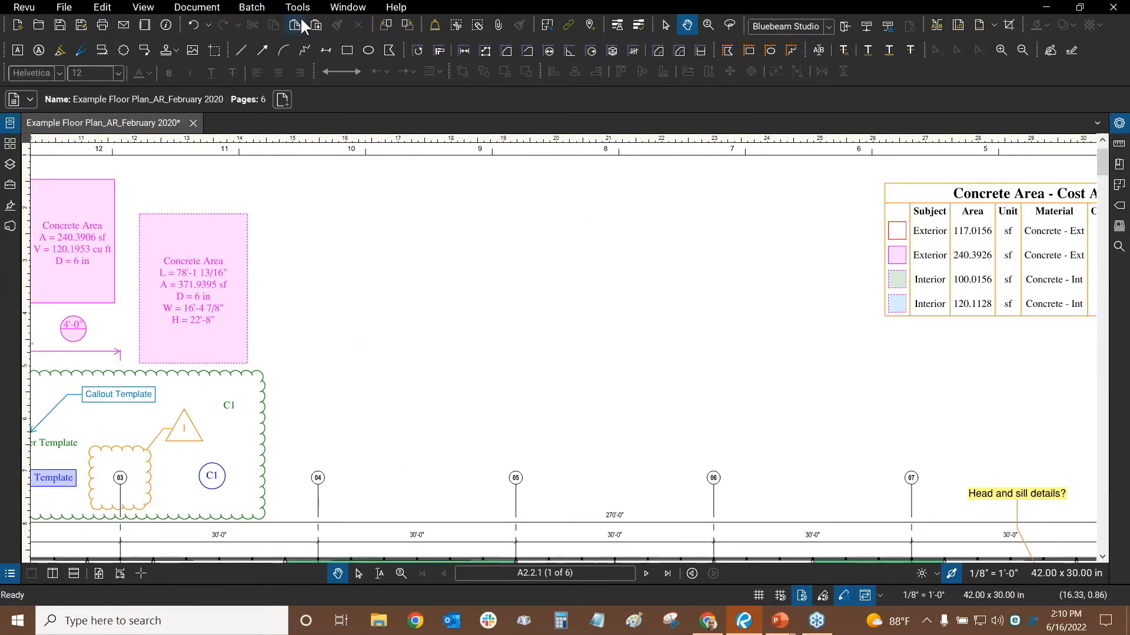
Step: Open the Submittal_Review_S3S C.pdf stamp for editing and examine its form fields, including the small one beside the submittal number
click(297, 8)
mouse_move(309, 37)
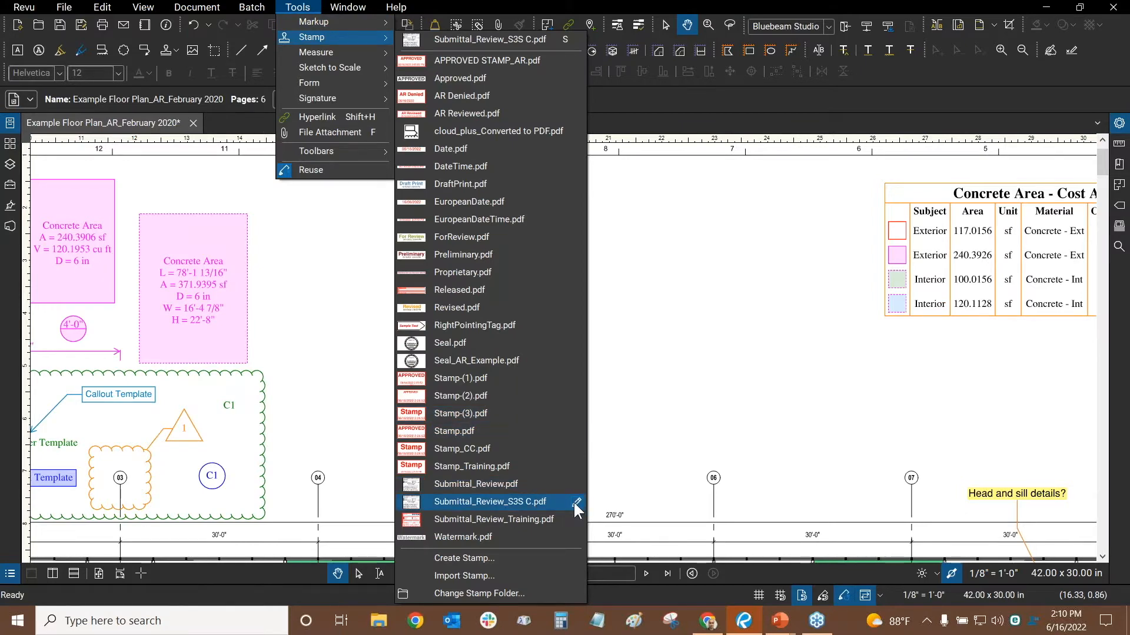
click(575, 503)
scroll(588, 218, up, 4)
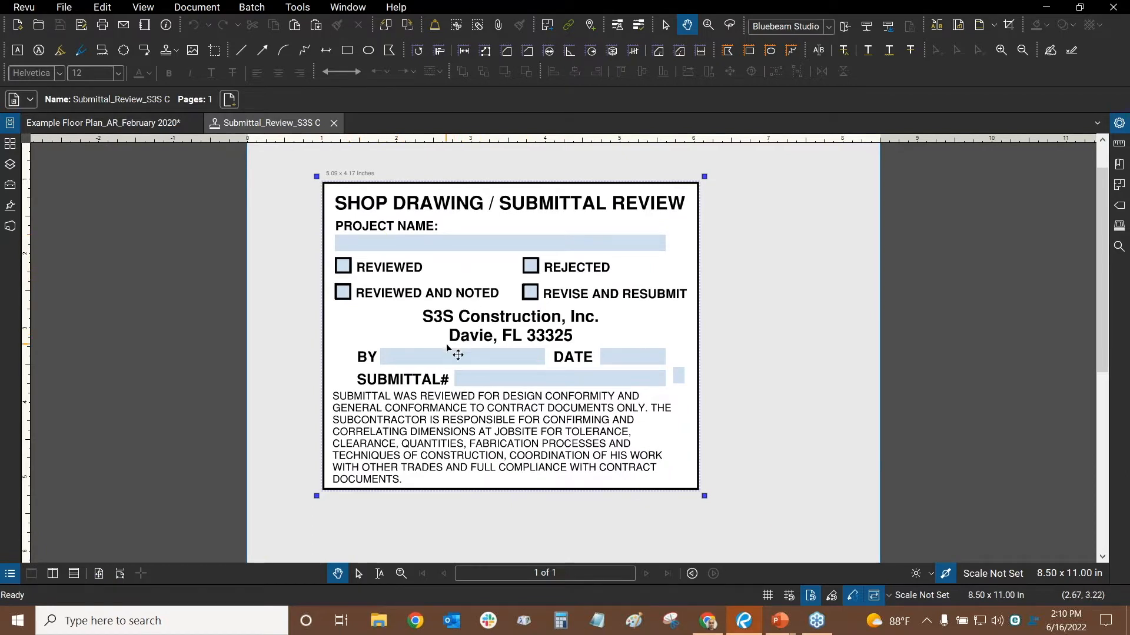
scroll(676, 374, up, 3)
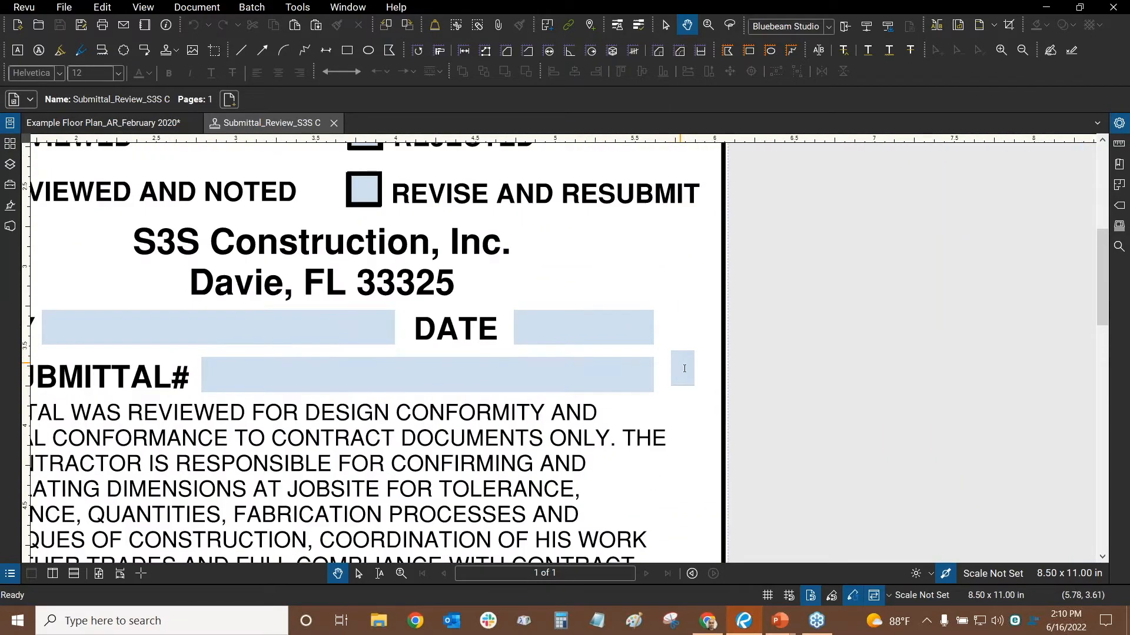
scroll(684, 368, down, 3)
scroll(697, 306, down, 1)
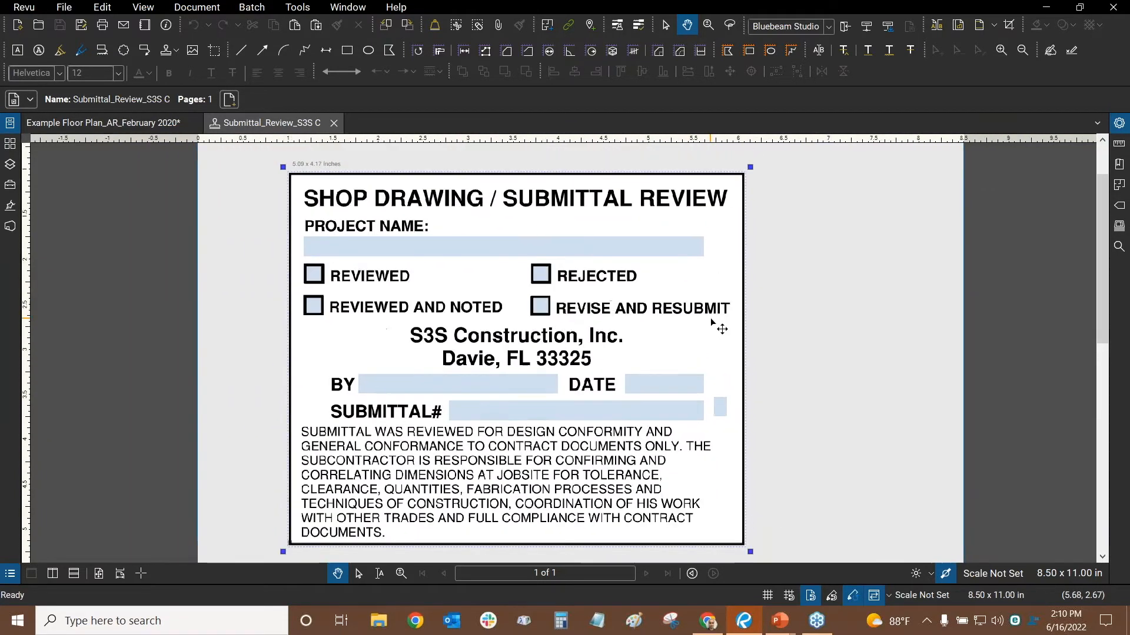
scroll(714, 395, down, 1)
drag(716, 385, 701, 369)
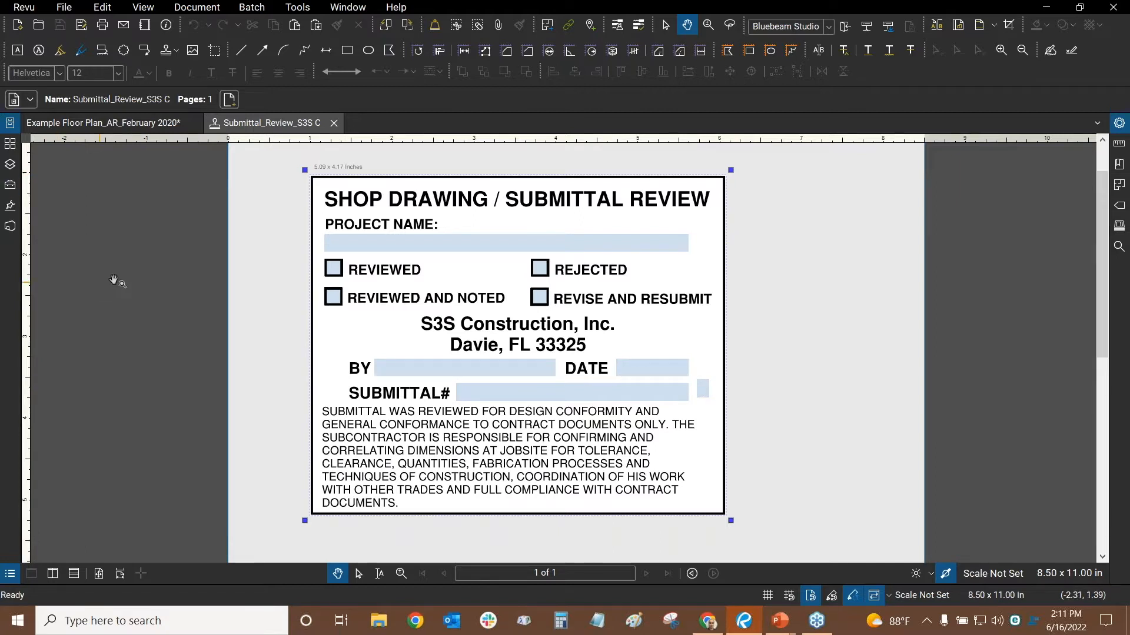
Step: Show the Forms panel listing the stamp's form fields, and display the Links panel
right_click(10, 253)
mouse_move(44, 261)
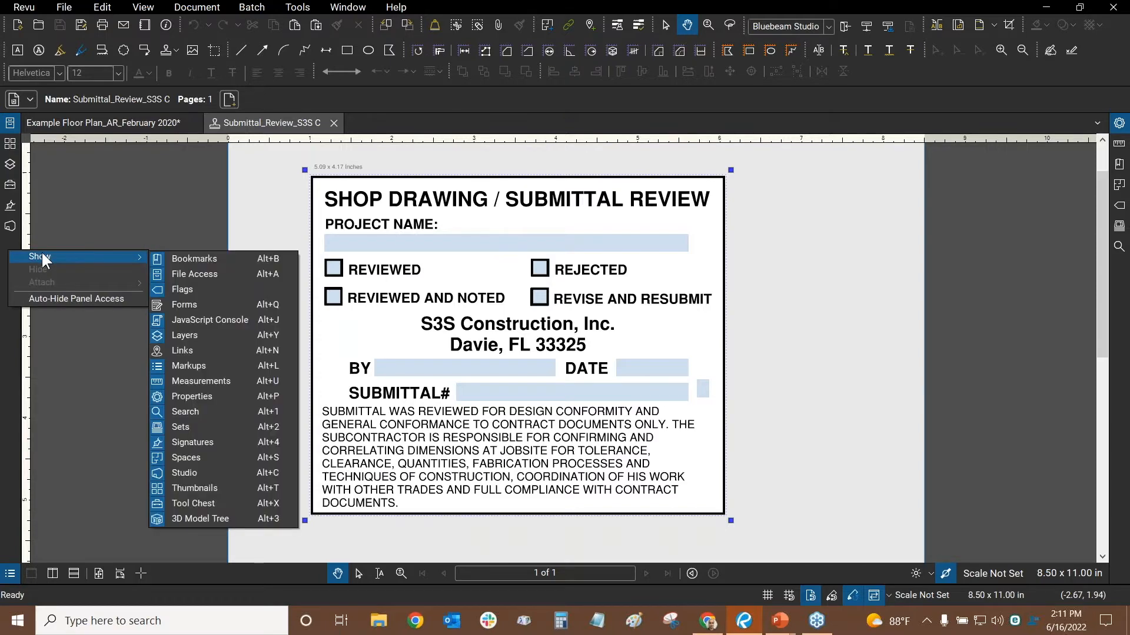
click(186, 301)
right_click(1119, 269)
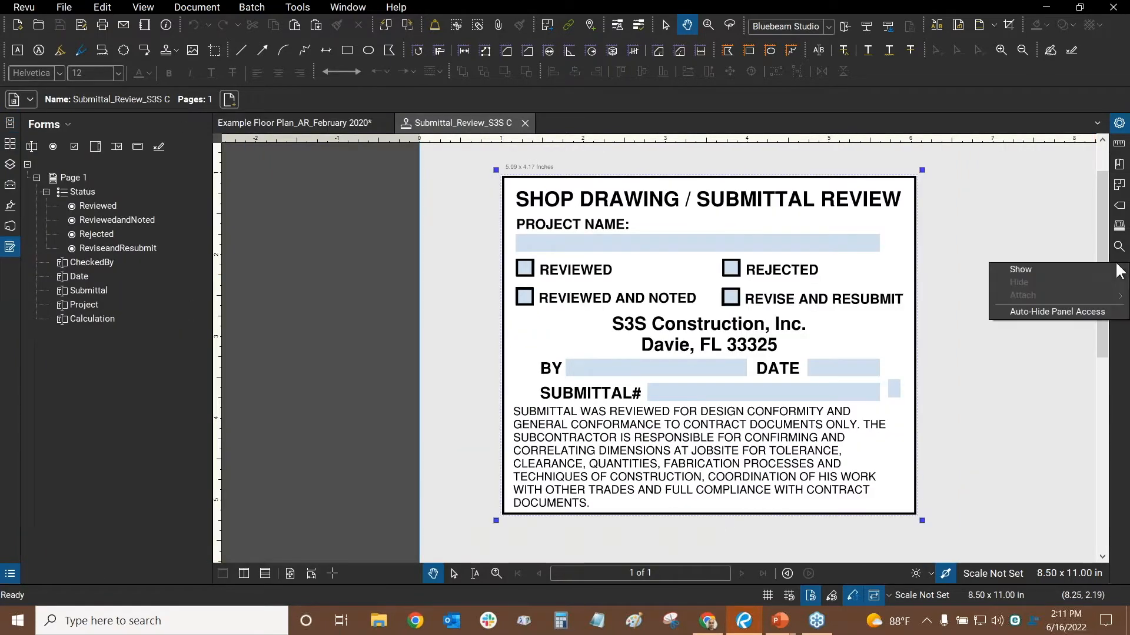
mouse_move(1063, 270)
click(859, 364)
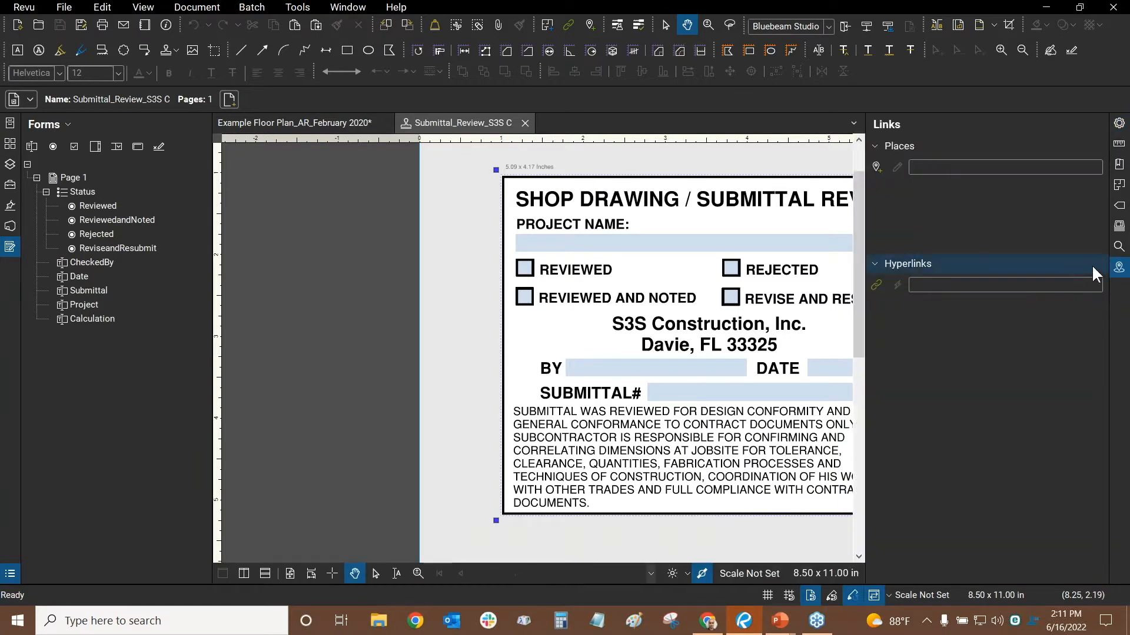
Step: Rearrange the side panels so that Links comes before Search and Forms comes directly after Tool Chest
drag(1119, 270, 1118, 238)
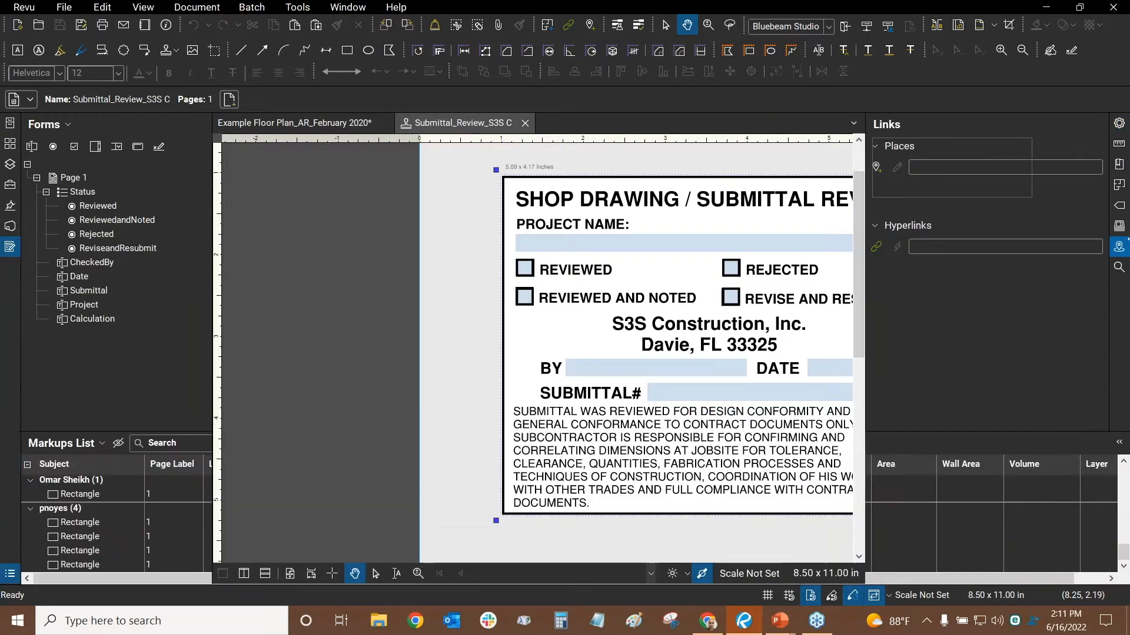
drag(9, 250, 11, 203)
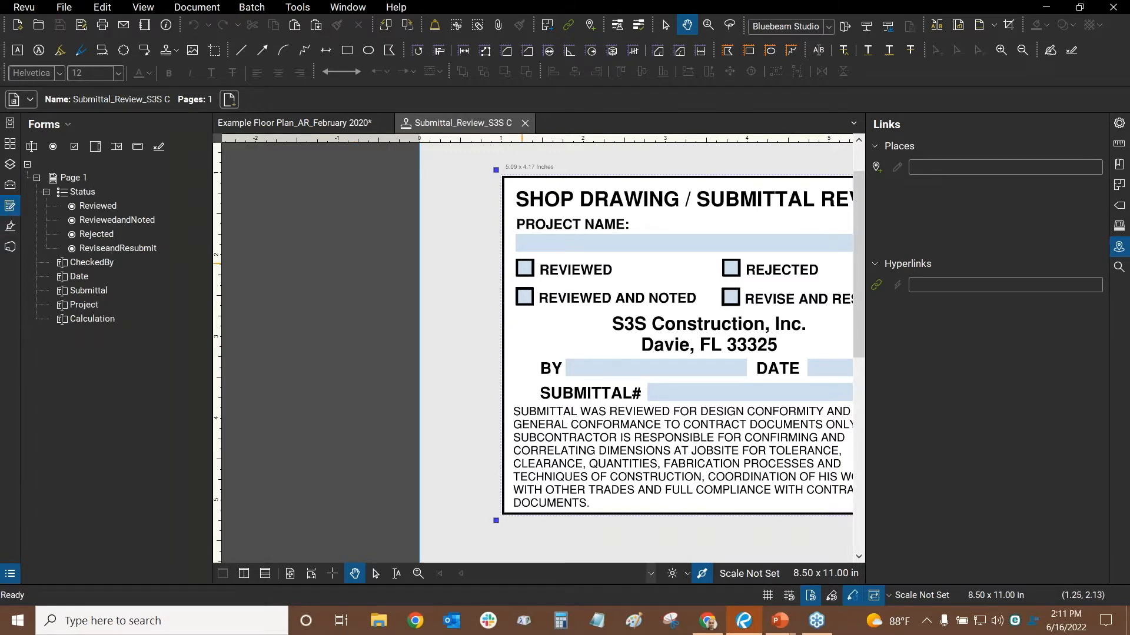
Step: Select the stamp's Calculation form field beside the submittal number and display its form field properties
drag(687, 268, 506, 260)
scroll(500, 262, down, 3)
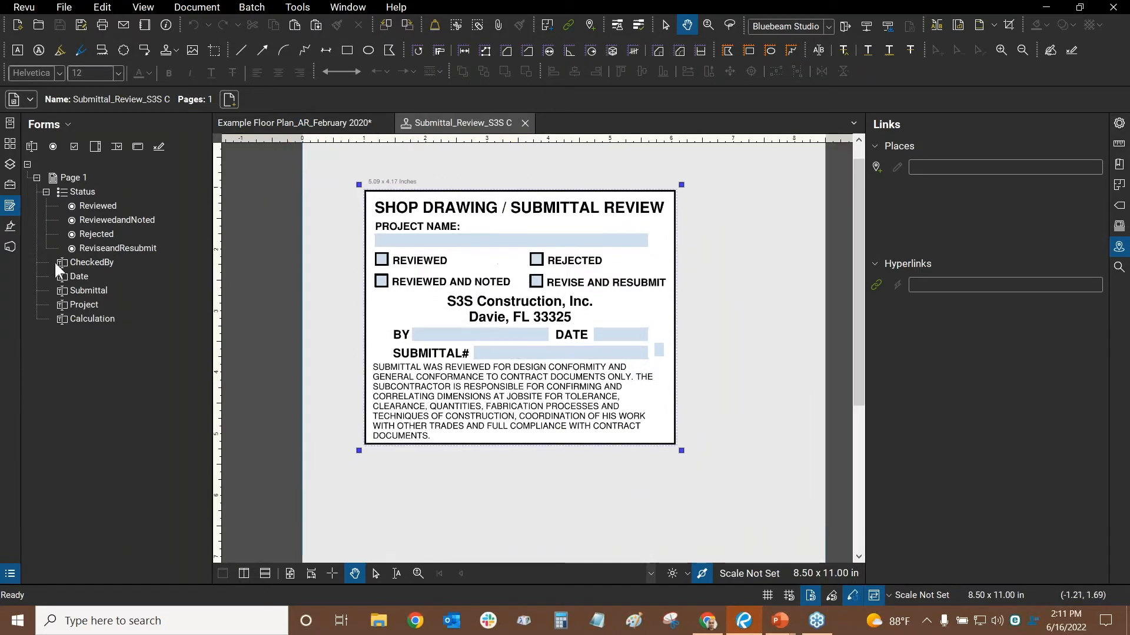
click(87, 318)
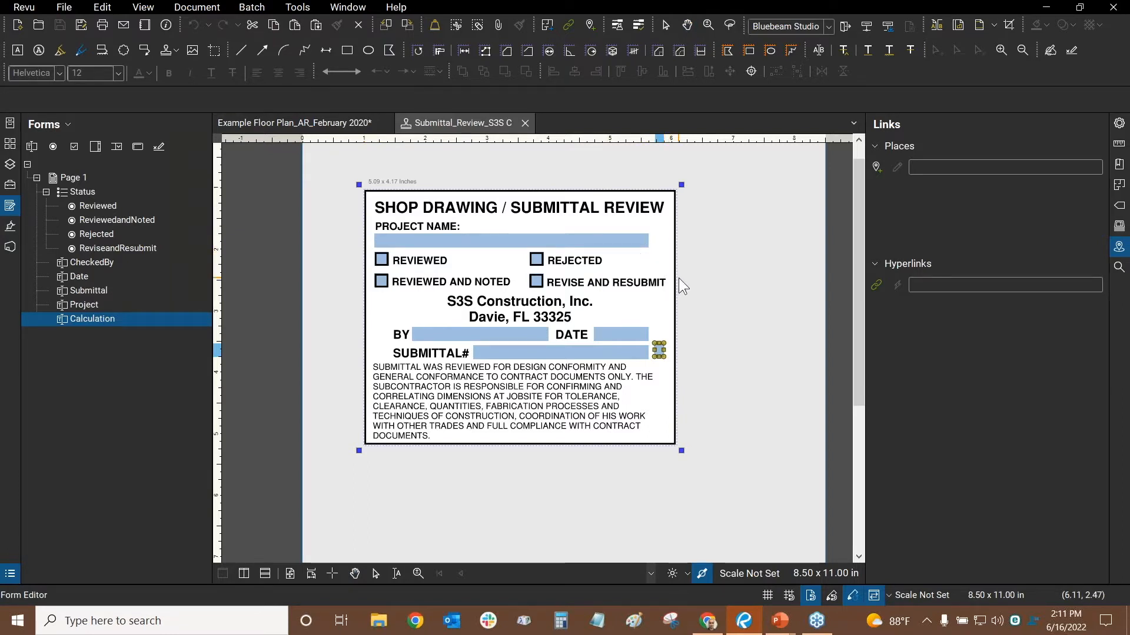
click(1119, 246)
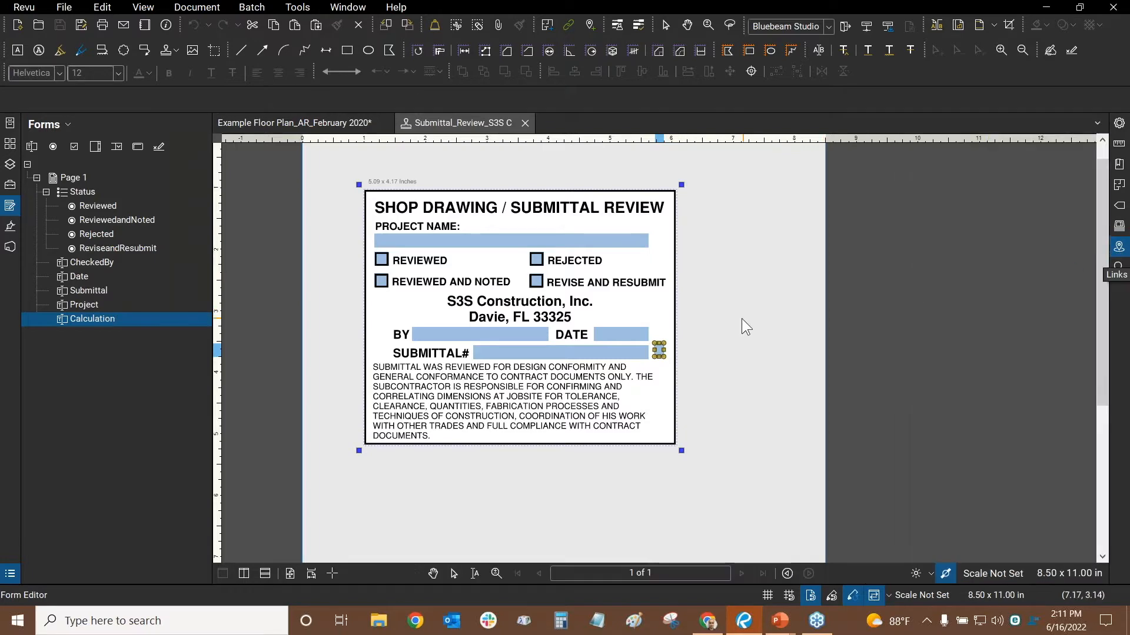
scroll(646, 337, up, 3)
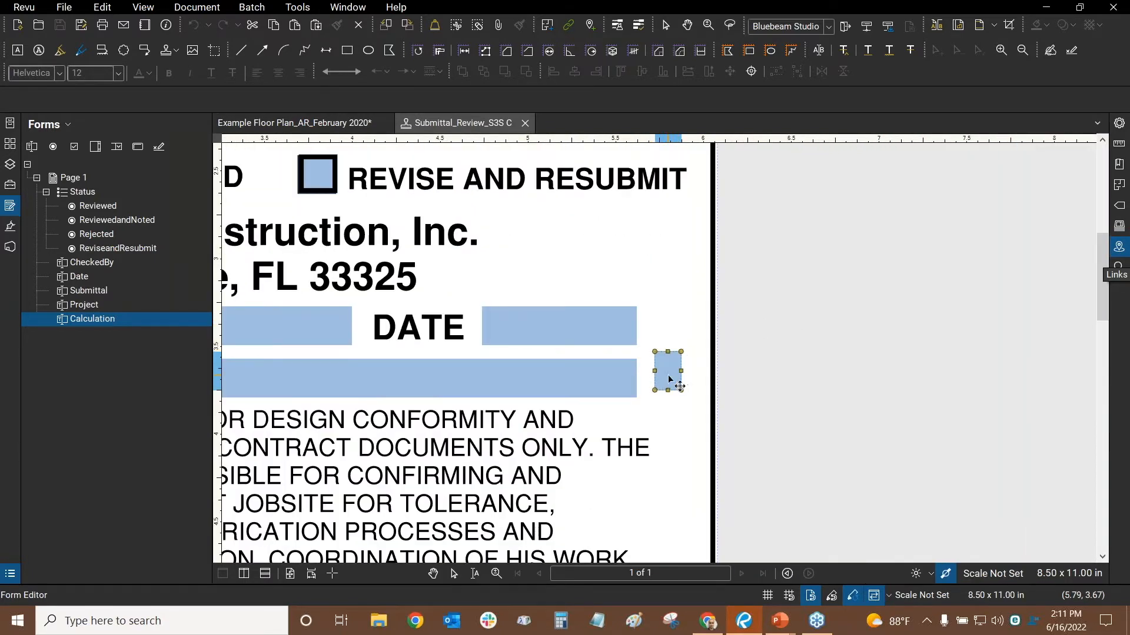
click(1116, 129)
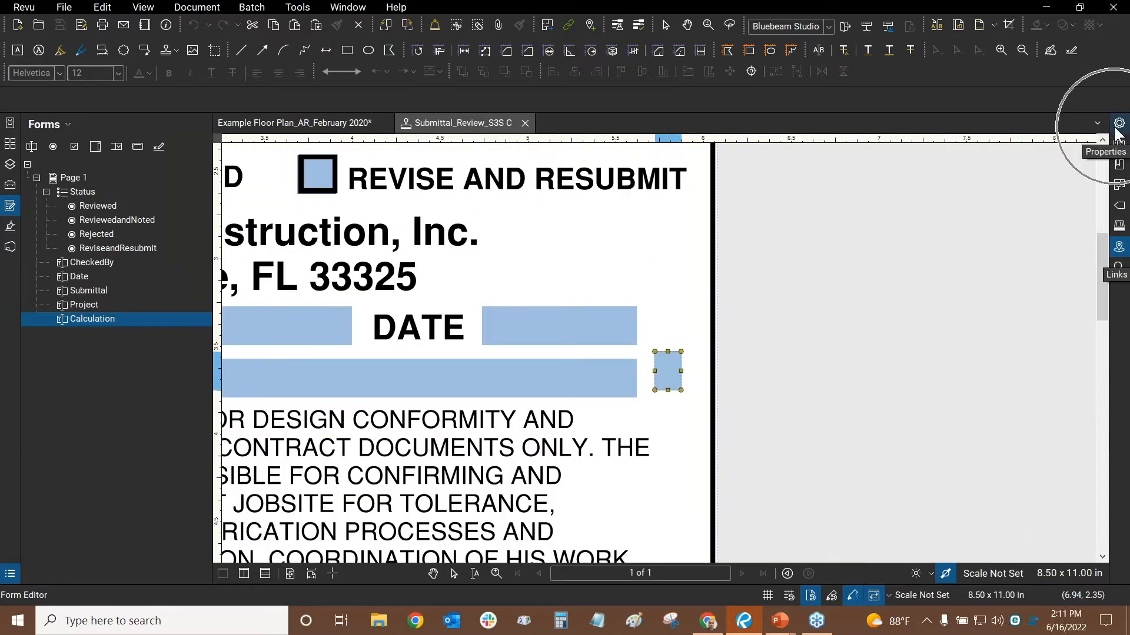
click(1118, 131)
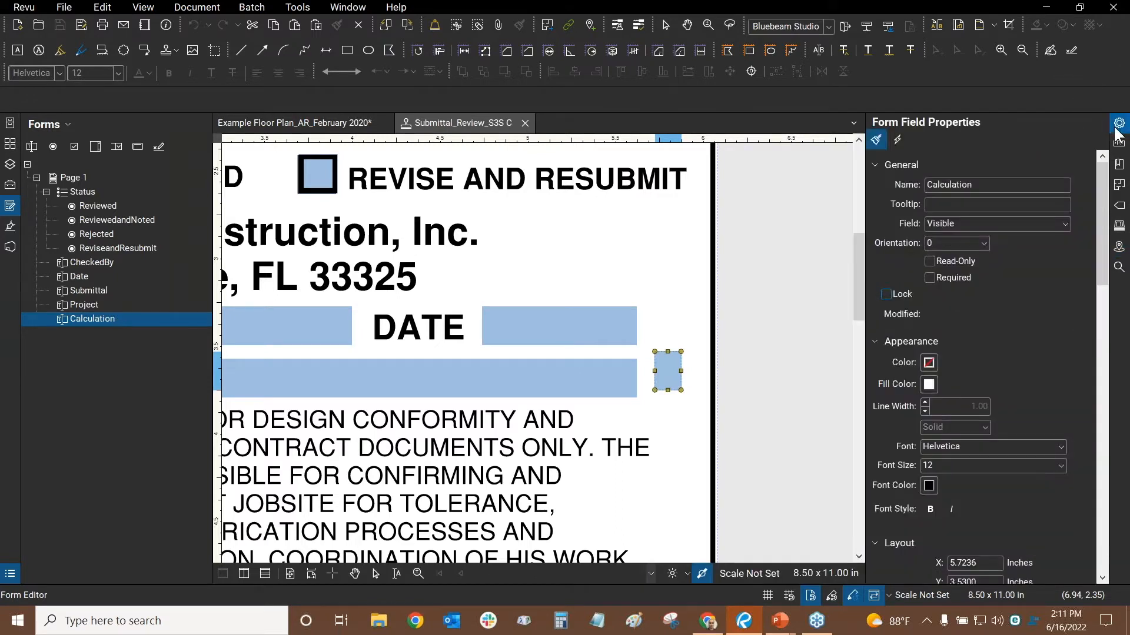
Step: Examine the Calculate settings of the Calculation field and its available calculation types, keeping Custom calculation field
drag(1102, 191, 1094, 410)
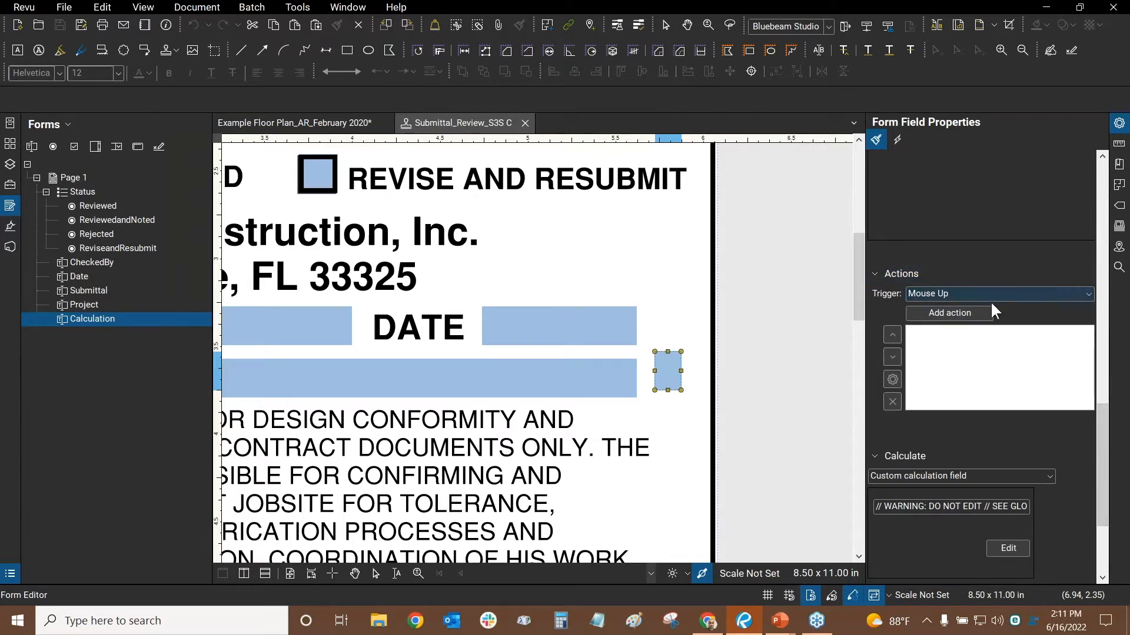
scroll(1103, 429, down, 3)
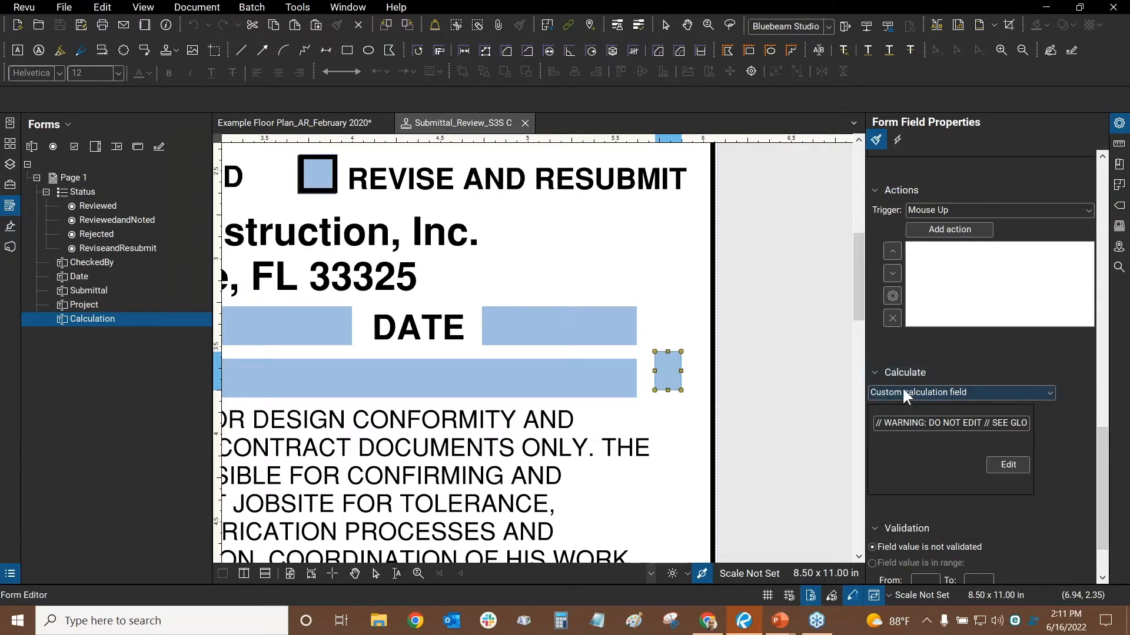
click(1000, 392)
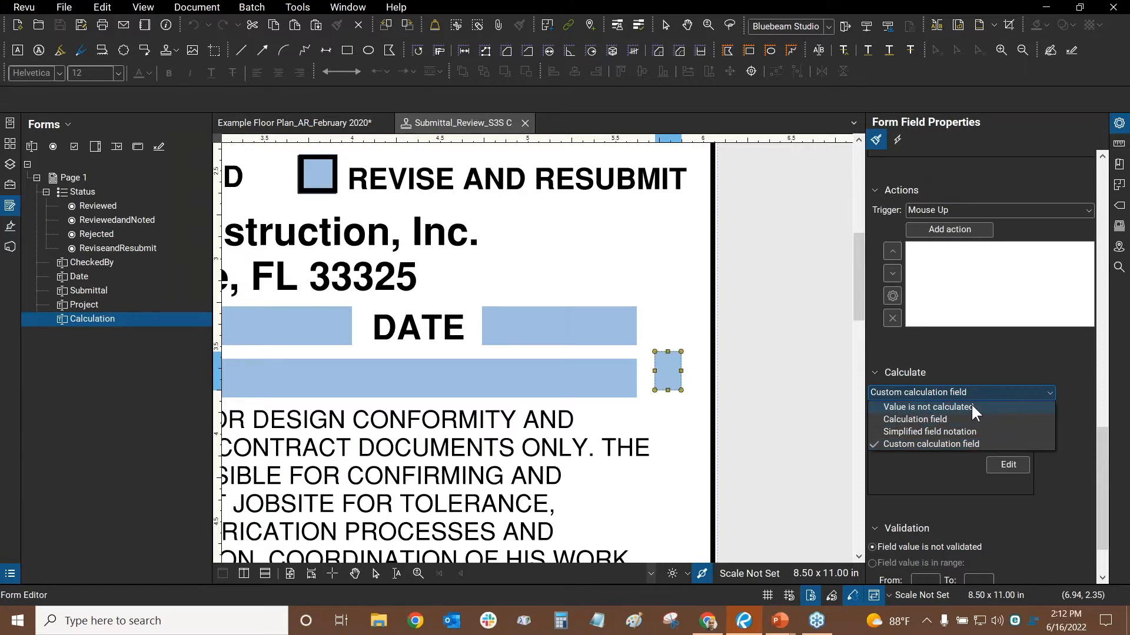
click(979, 356)
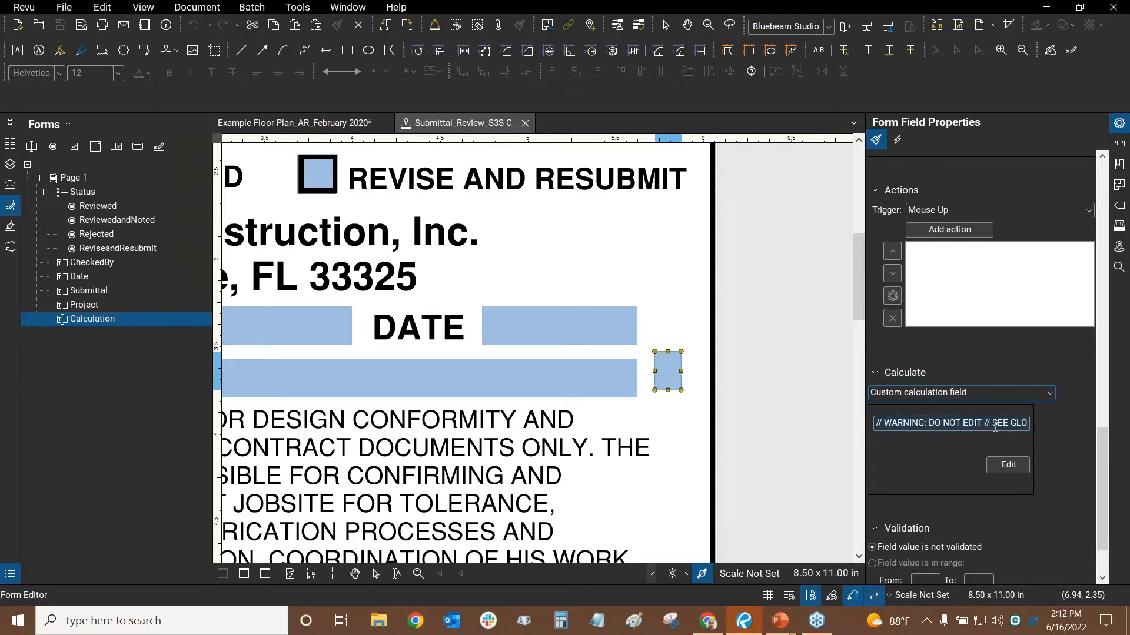
Step: Review the Calculation field's custom JavaScript and the global StampCode script through to its radio button definitions, and close both script editors
click(1007, 464)
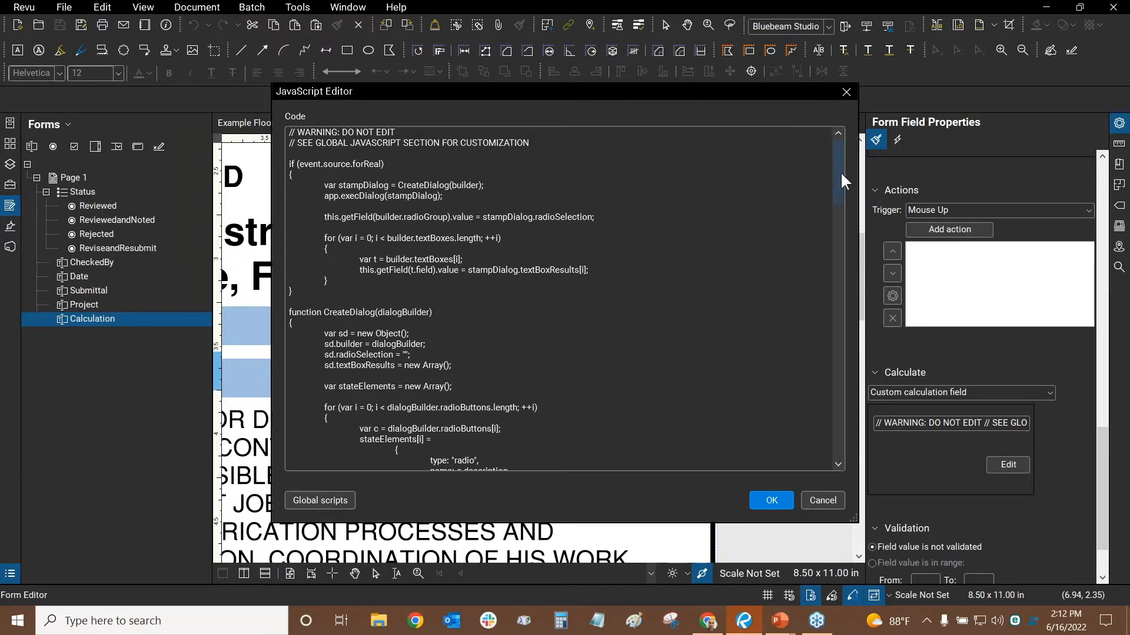
drag(838, 147, 834, 383)
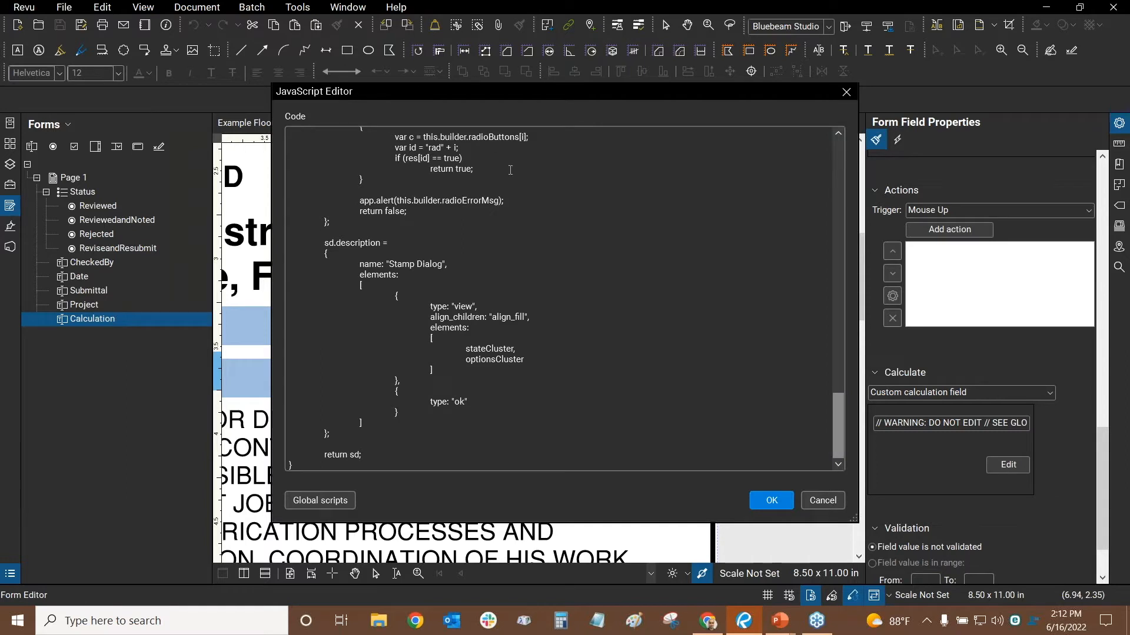
click(322, 505)
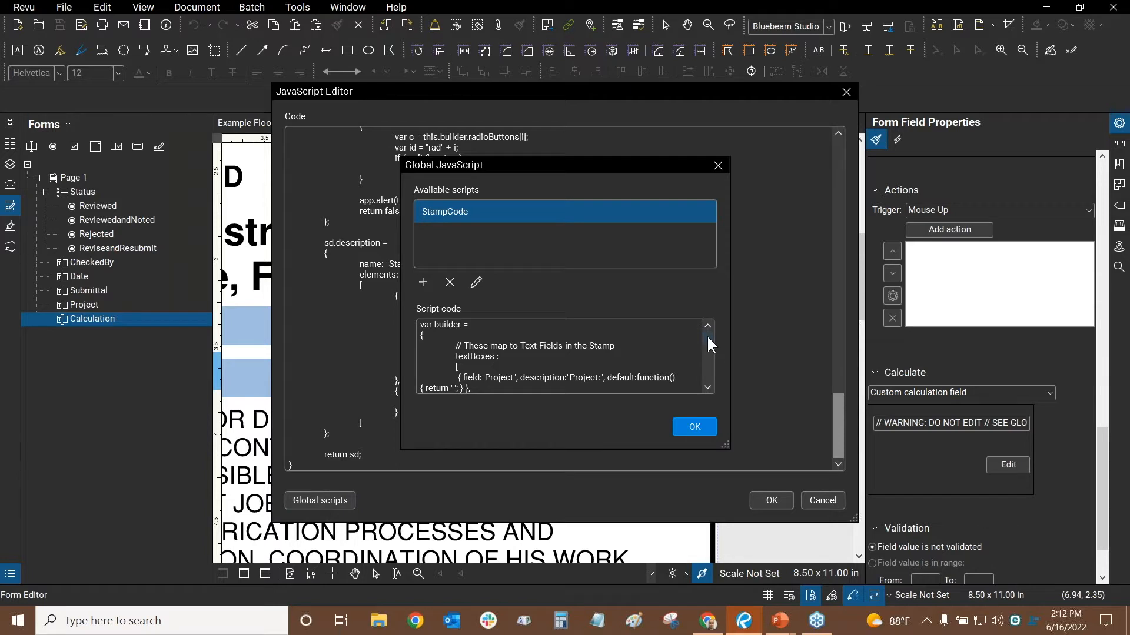
drag(708, 340, 706, 377)
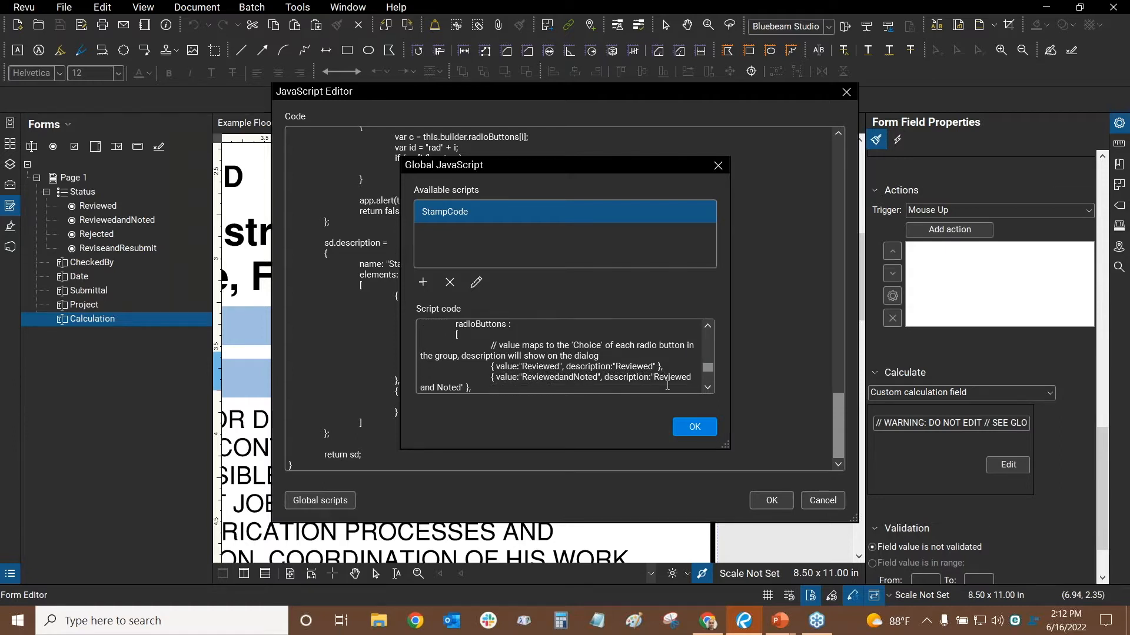
scroll(707, 385, down, 3)
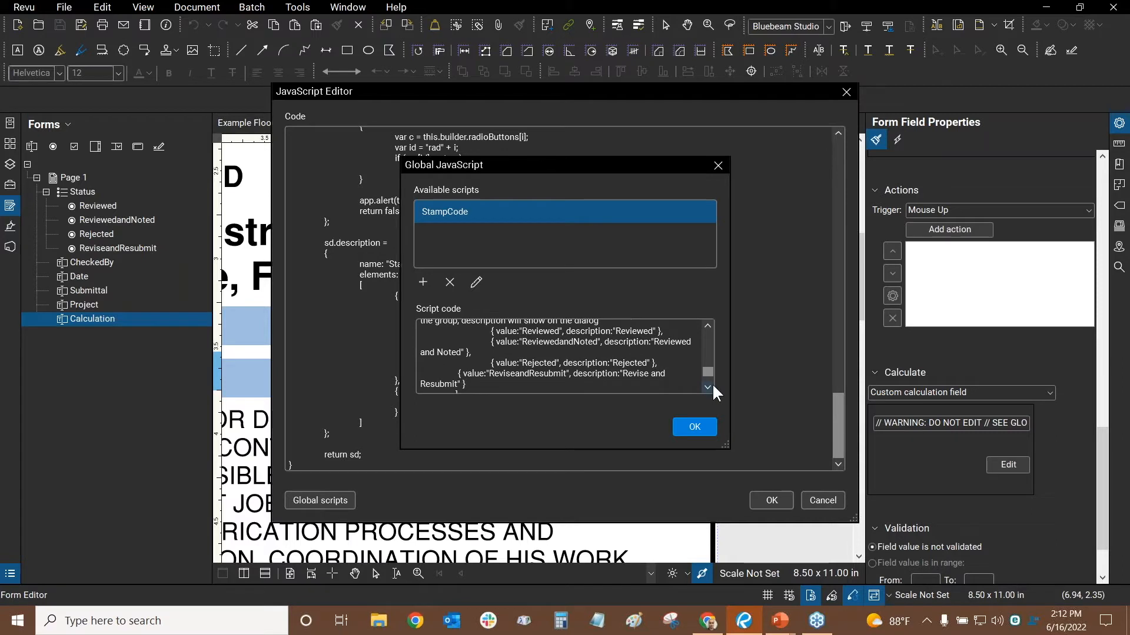
click(708, 387)
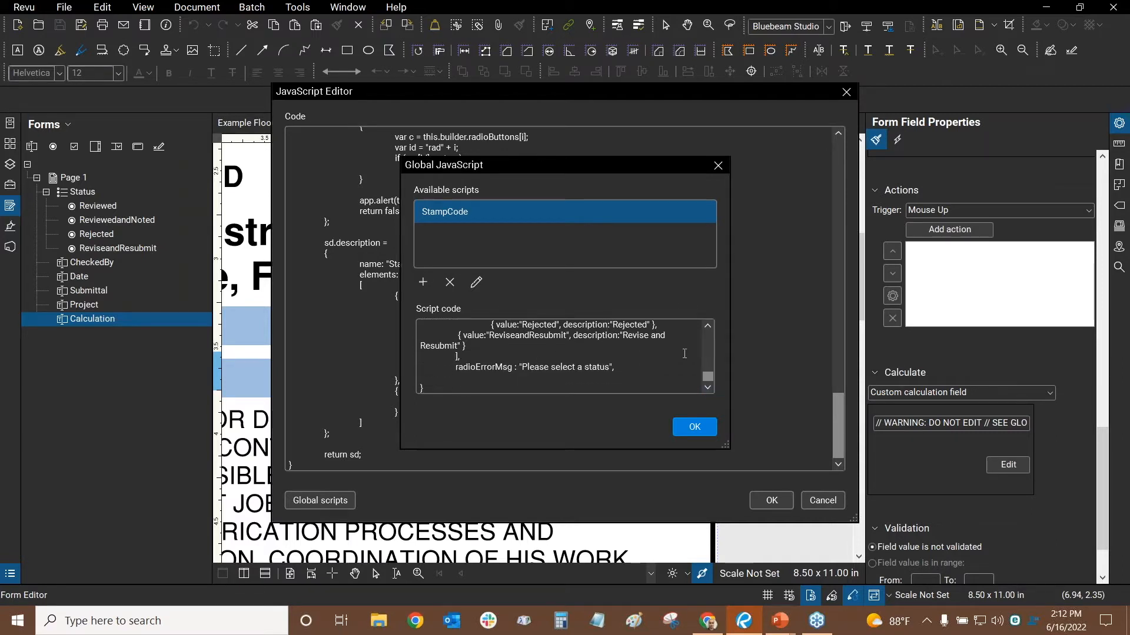
click(718, 165)
click(845, 92)
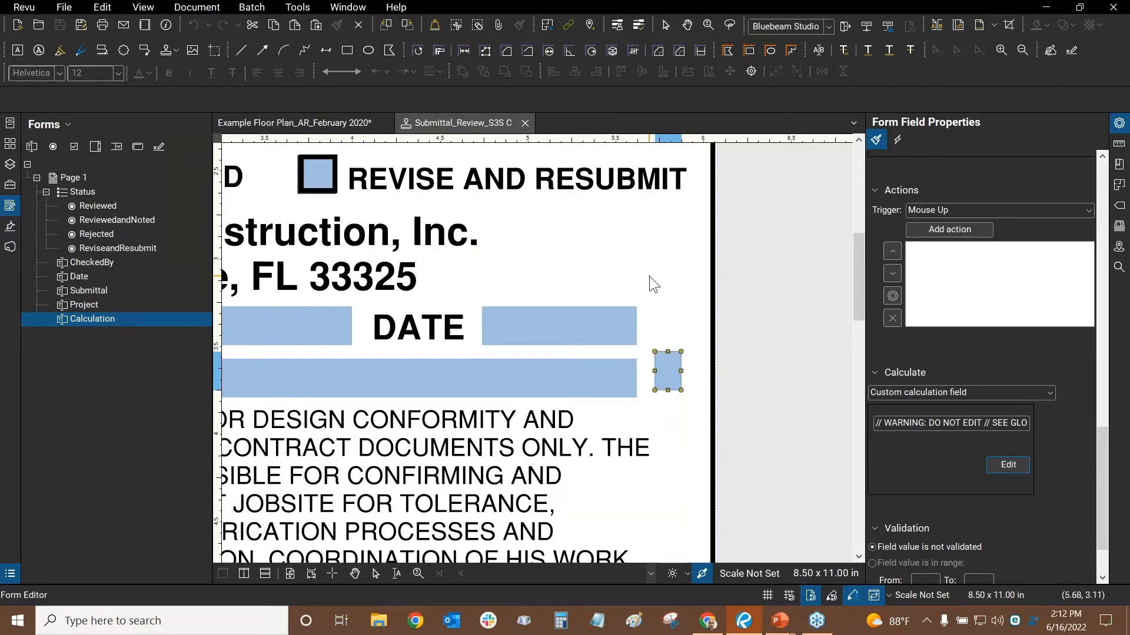
Step: Deselect the Calculation field and close the Submittal_Review_S3S C stamp file, returning to the floor plan
scroll(678, 315, up, 2)
click(678, 316)
scroll(673, 297, down, 2)
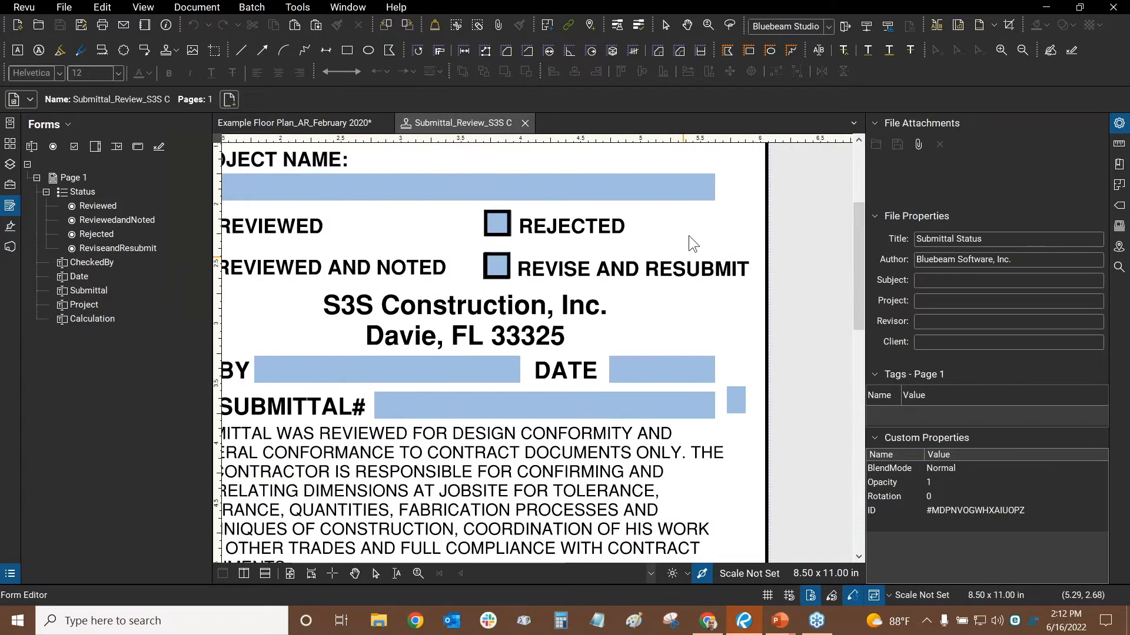
scroll(691, 228, down, 5)
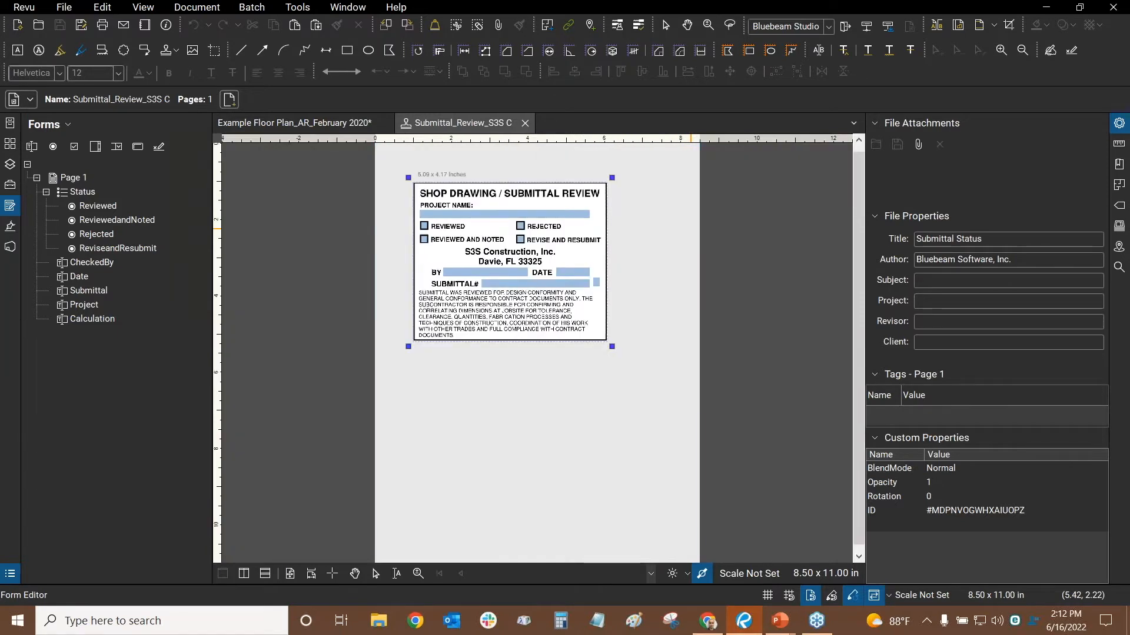
click(524, 123)
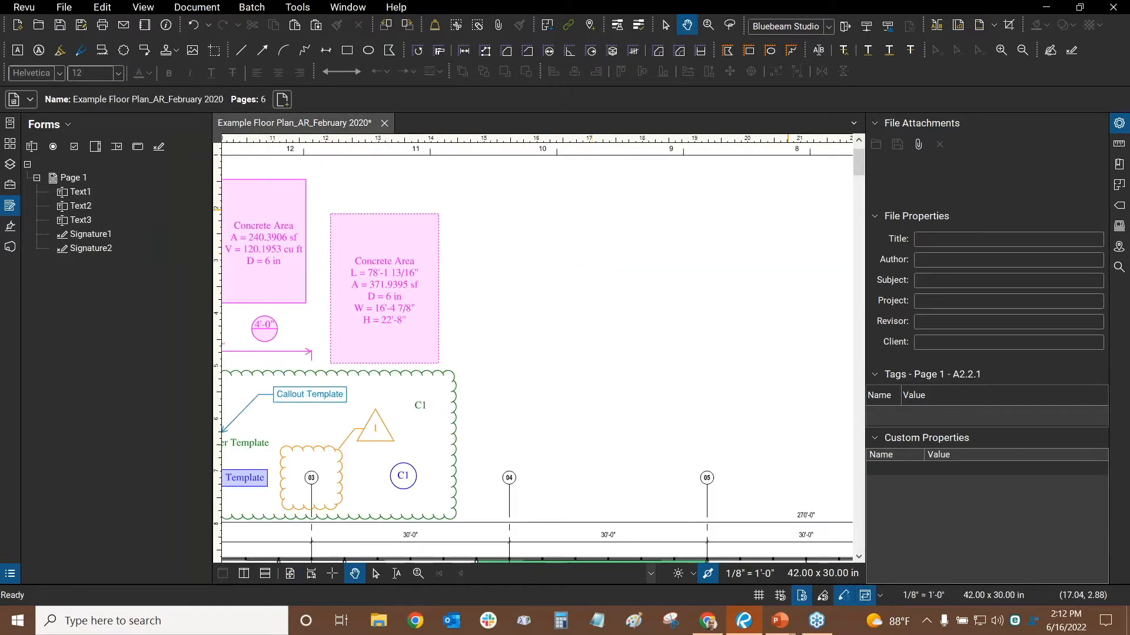
Step: Switch to the PowerPoint webinar overview slide to review the Preparing Submittals topics, and return to the floor plan in Bluebeam Revu
key(alt+Tab)
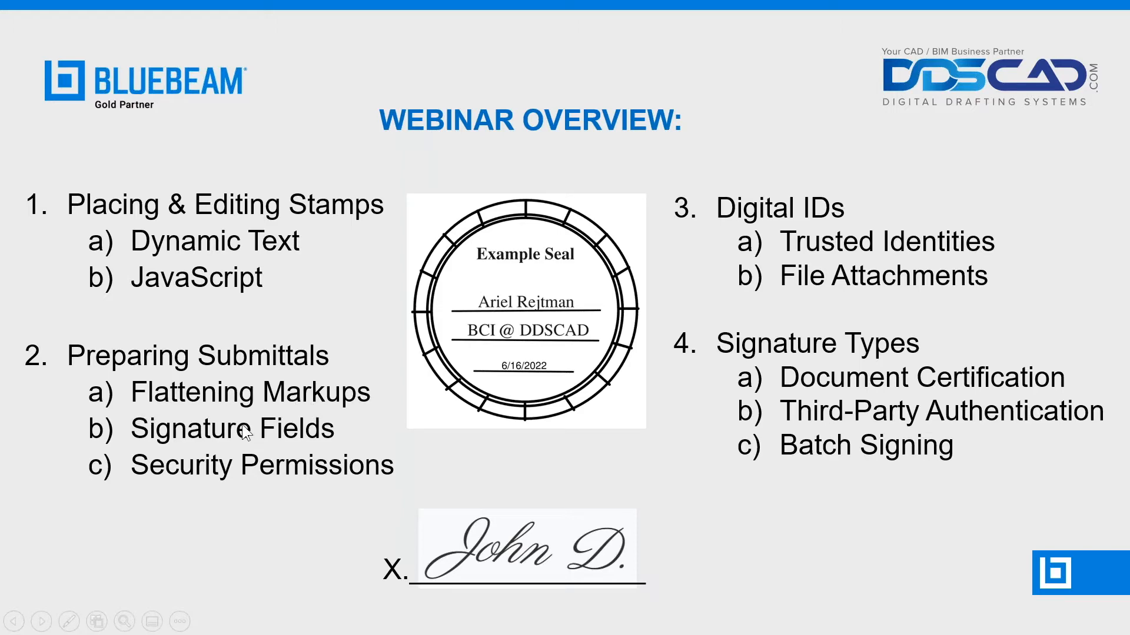
key(alt+Tab)
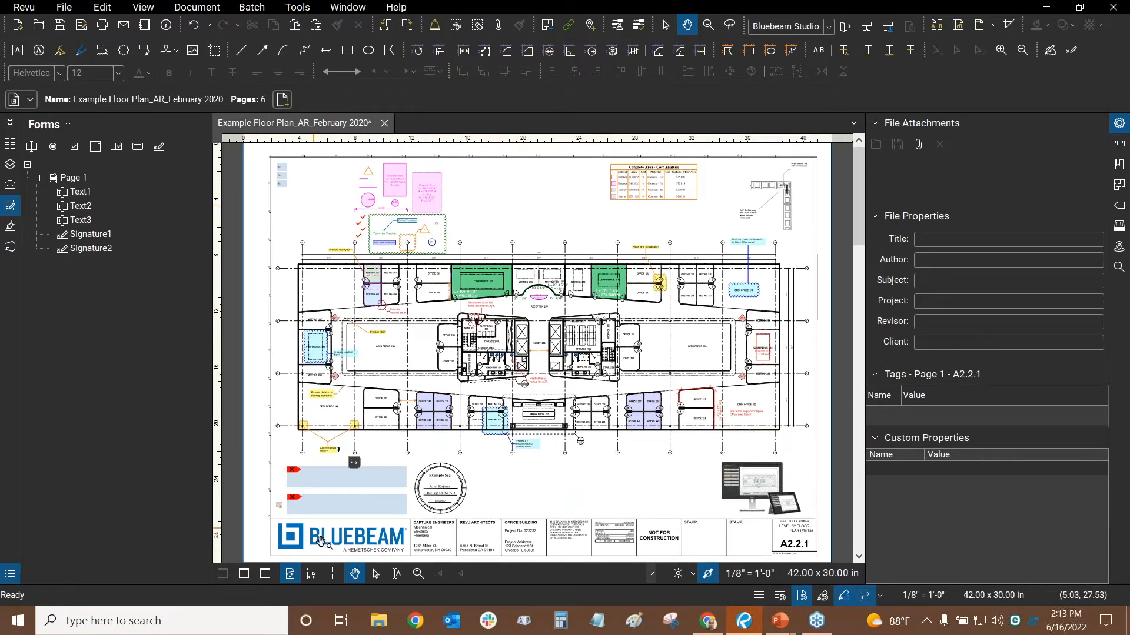
Step: Select all markups across the floor plan page, view the commands available for them, and clear the selection
click(375, 575)
scroll(528, 217, down, 3)
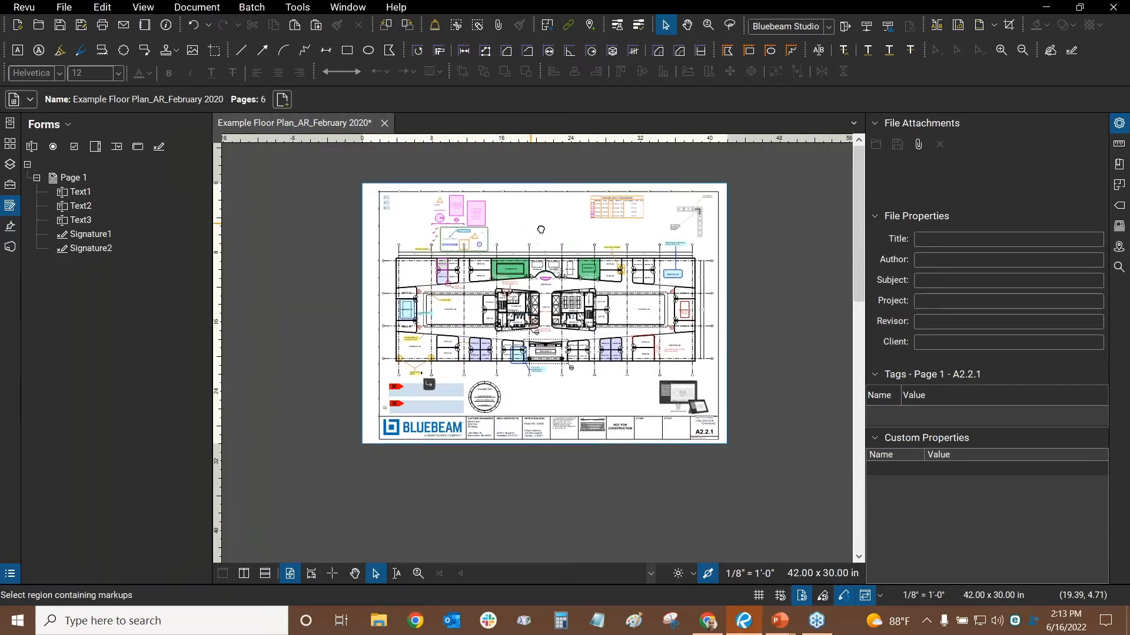
drag(762, 169, 320, 487)
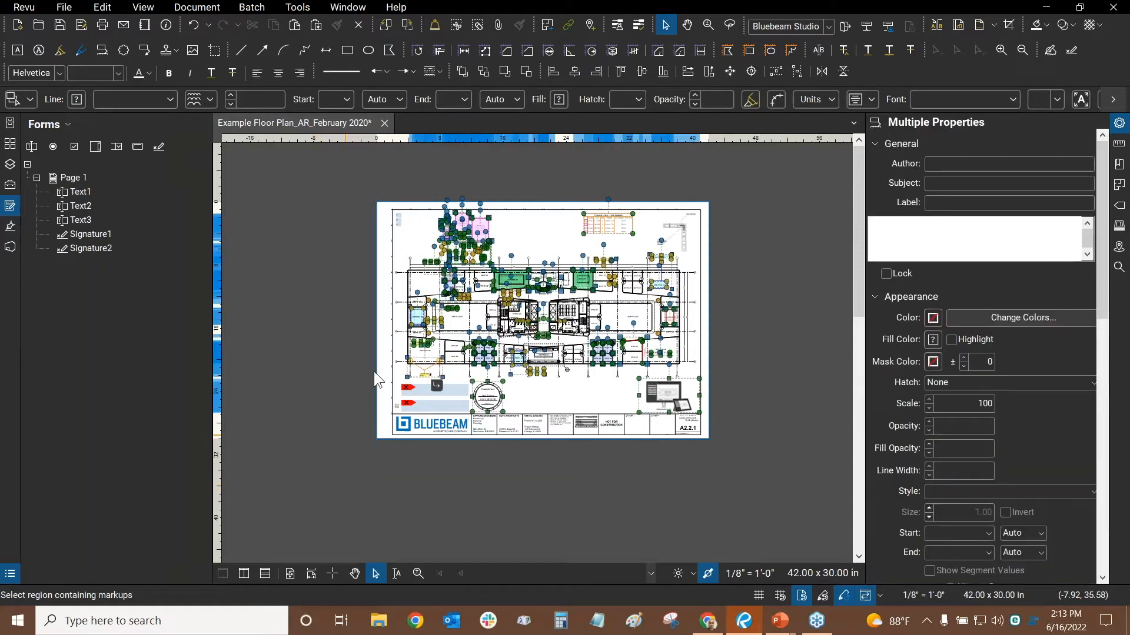
click(733, 200)
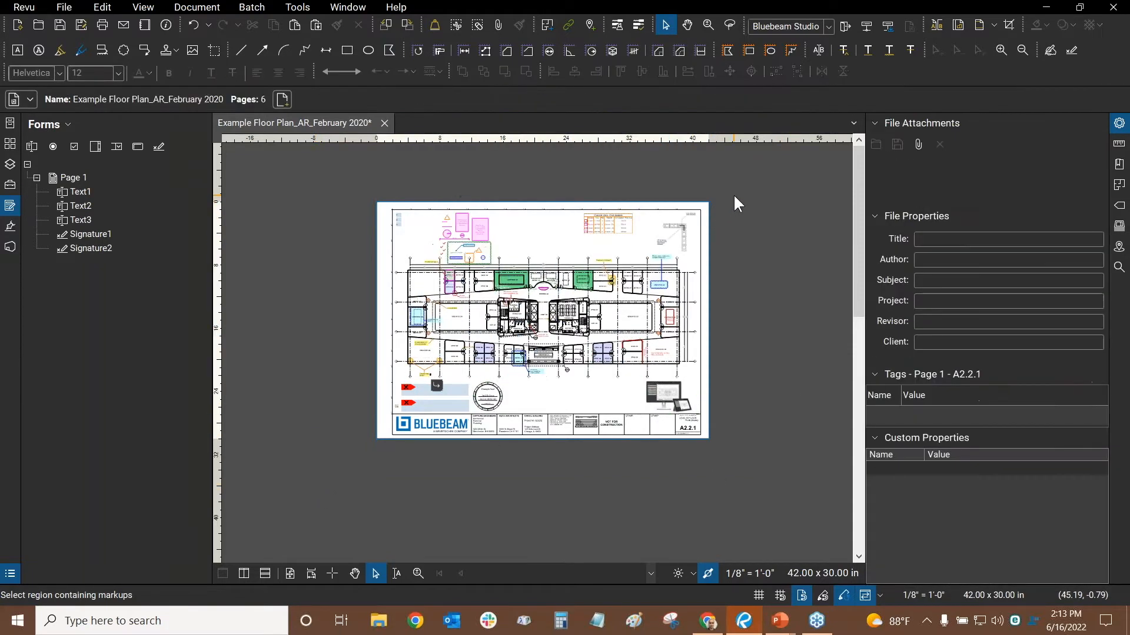
drag(719, 173, 335, 506)
scroll(486, 227, up, 4)
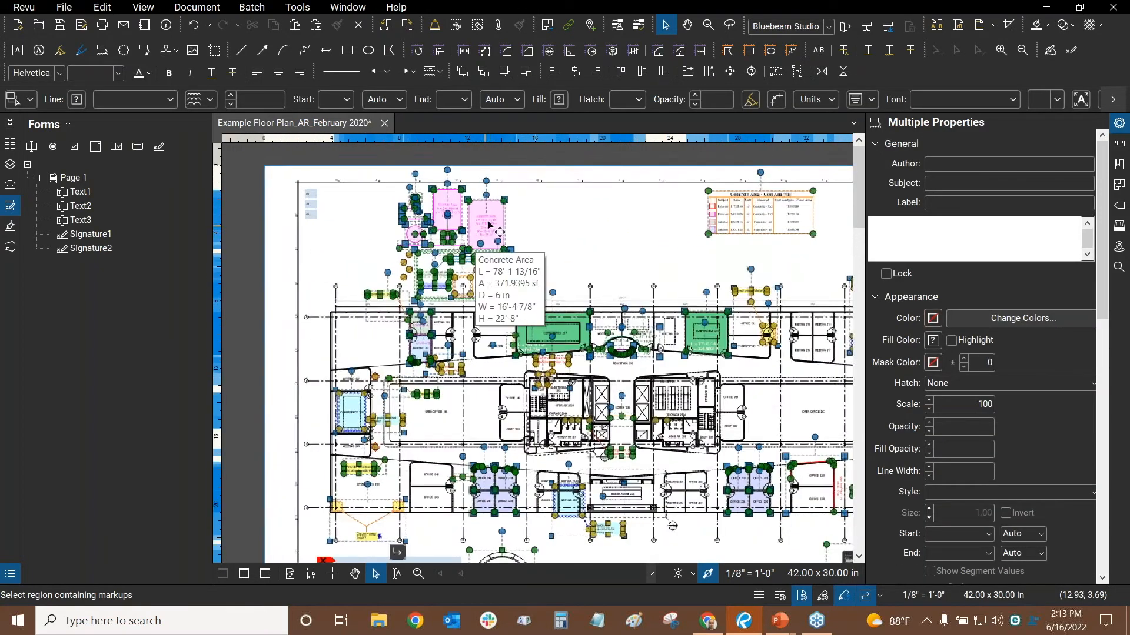
right_click(486, 227)
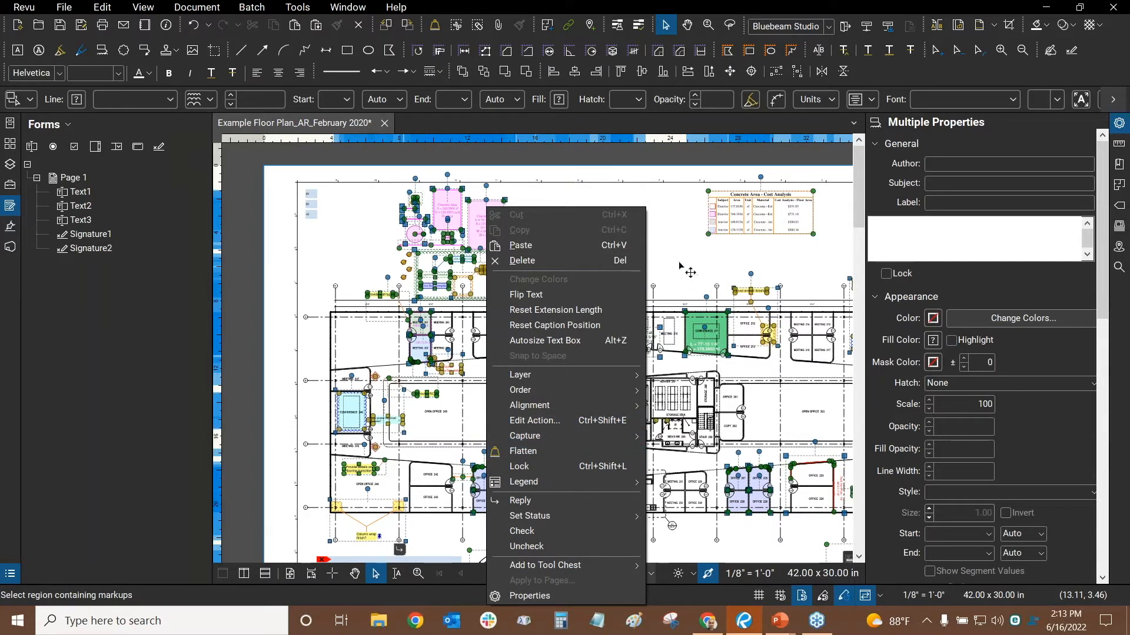
click(690, 219)
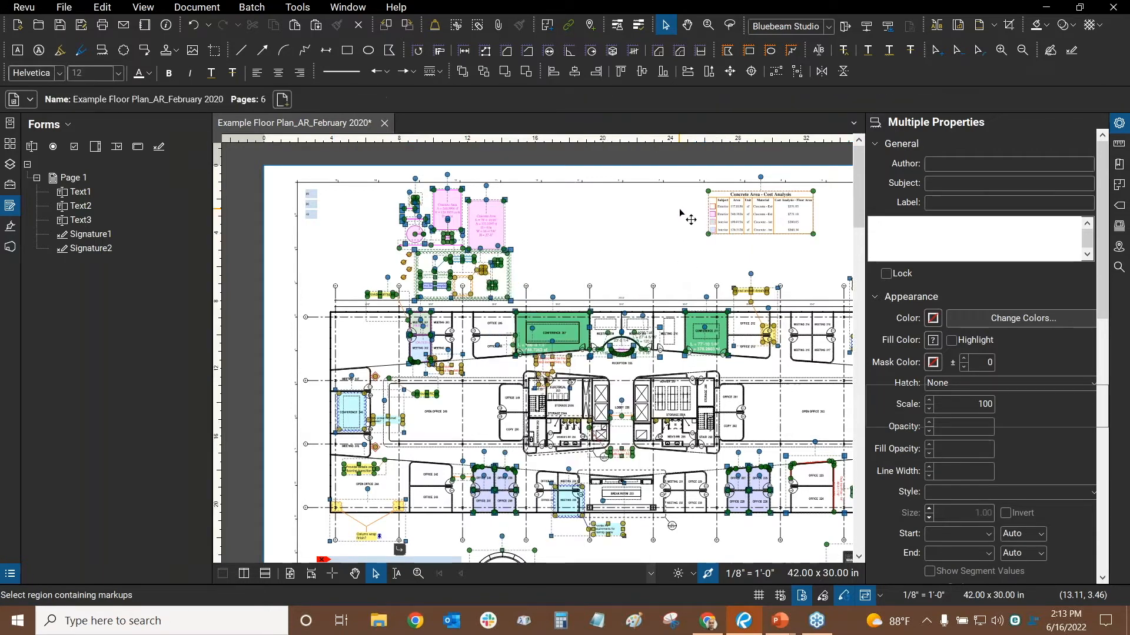
drag(655, 225, 516, 202)
key(ctrl+9)
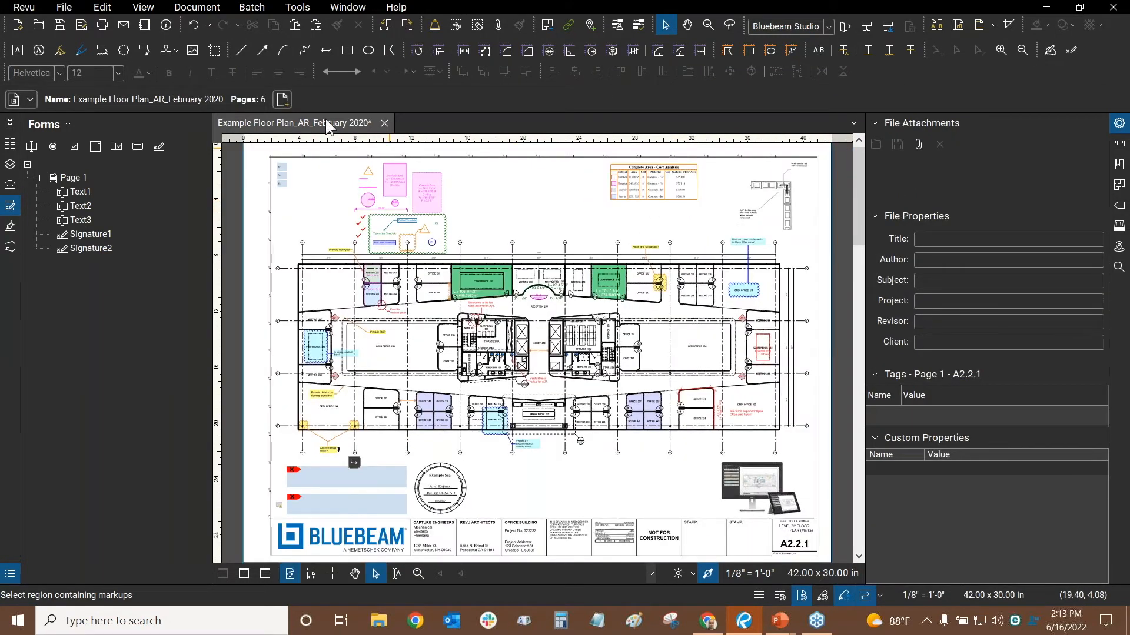
Step: Examine the Flatten Markups options for all pages, including markup types, markup recovery and unflattening, and cancel without flattening
click(197, 7)
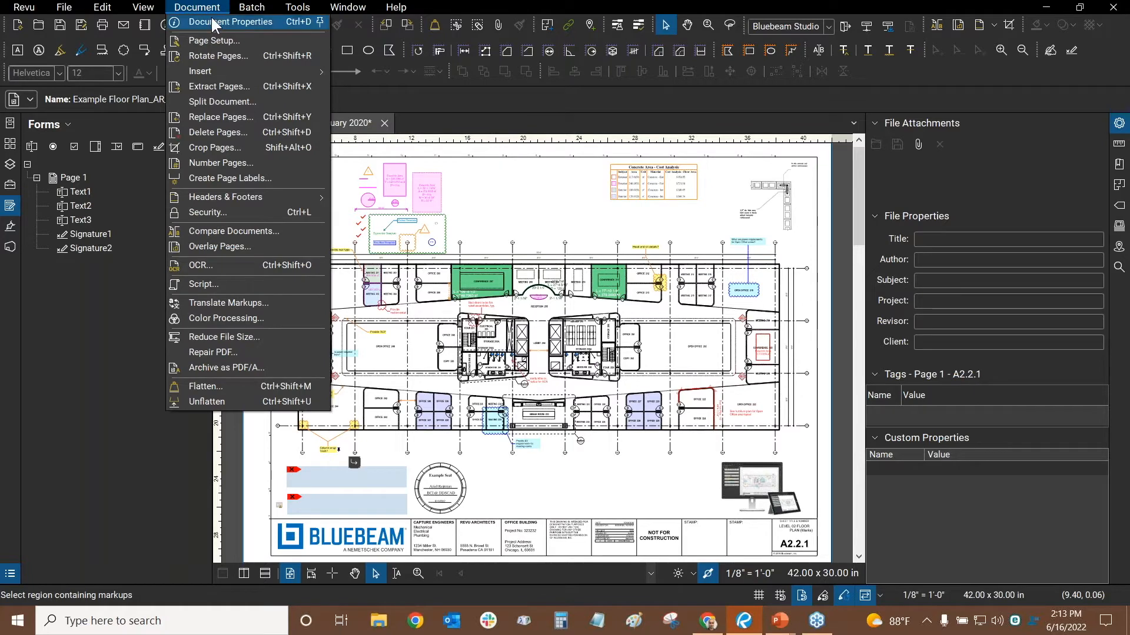
click(212, 385)
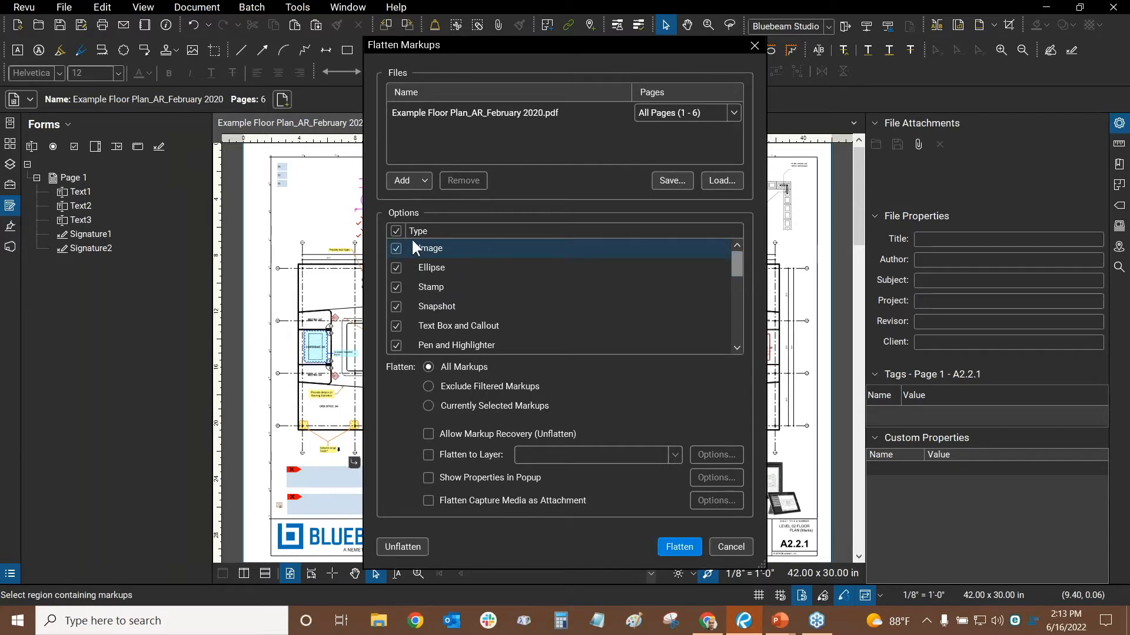
click(396, 229)
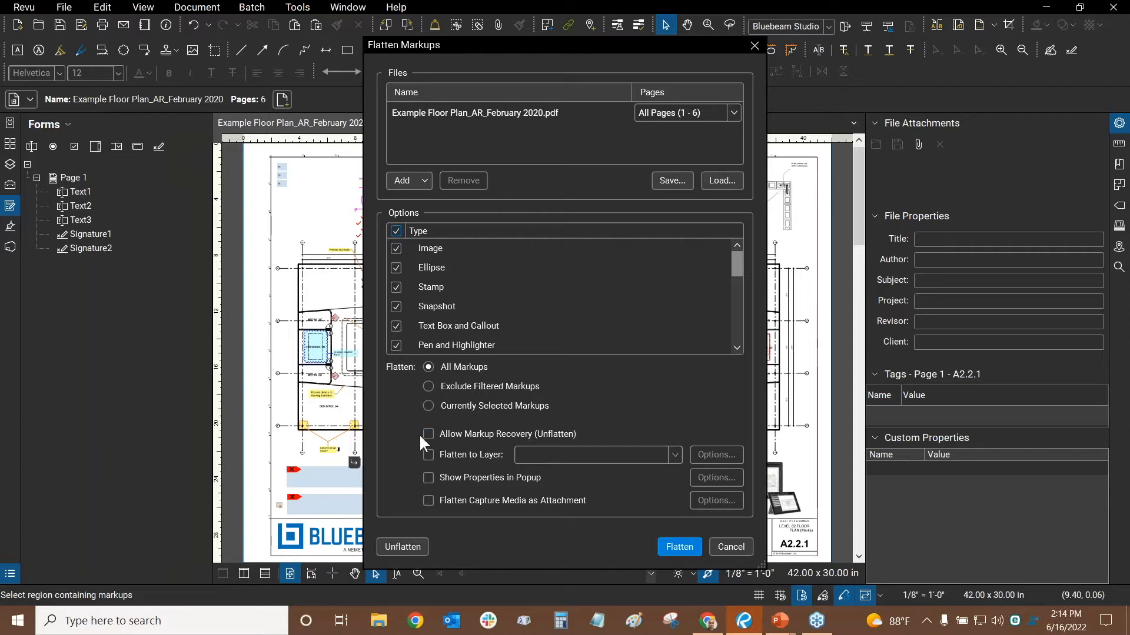
click(397, 547)
click(730, 547)
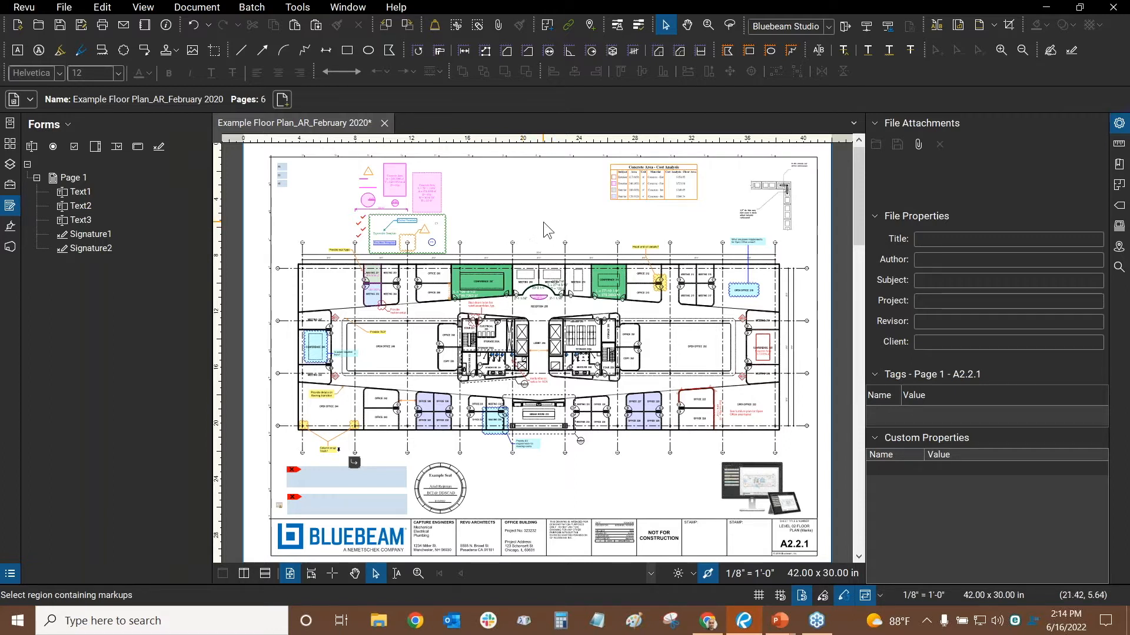
Step: Save a copy of the floor plan as Example Floor Plan_AR_February 2020_Submittal.pdf in the Bluebeam Revu folder
click(79, 24)
click(251, 277)
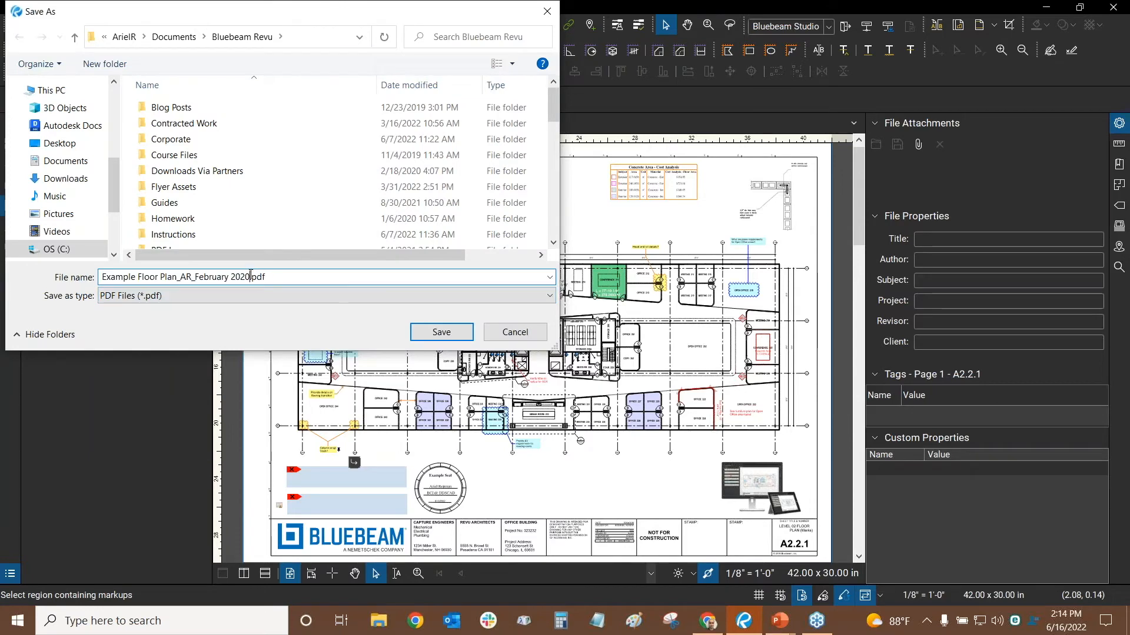
text(_Submittal)
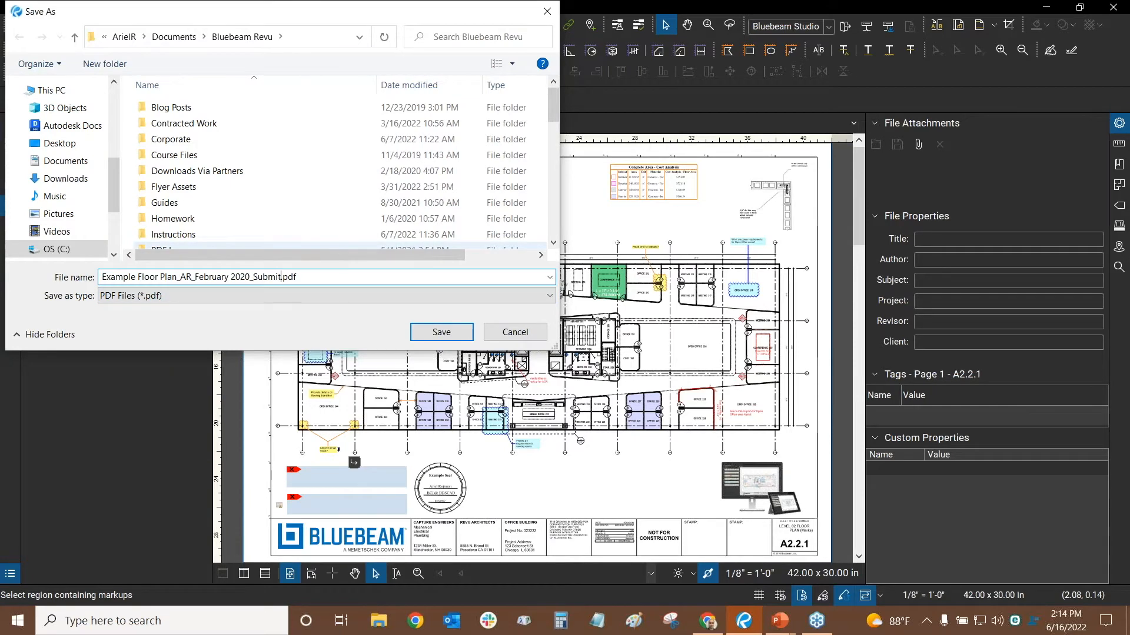
click(433, 333)
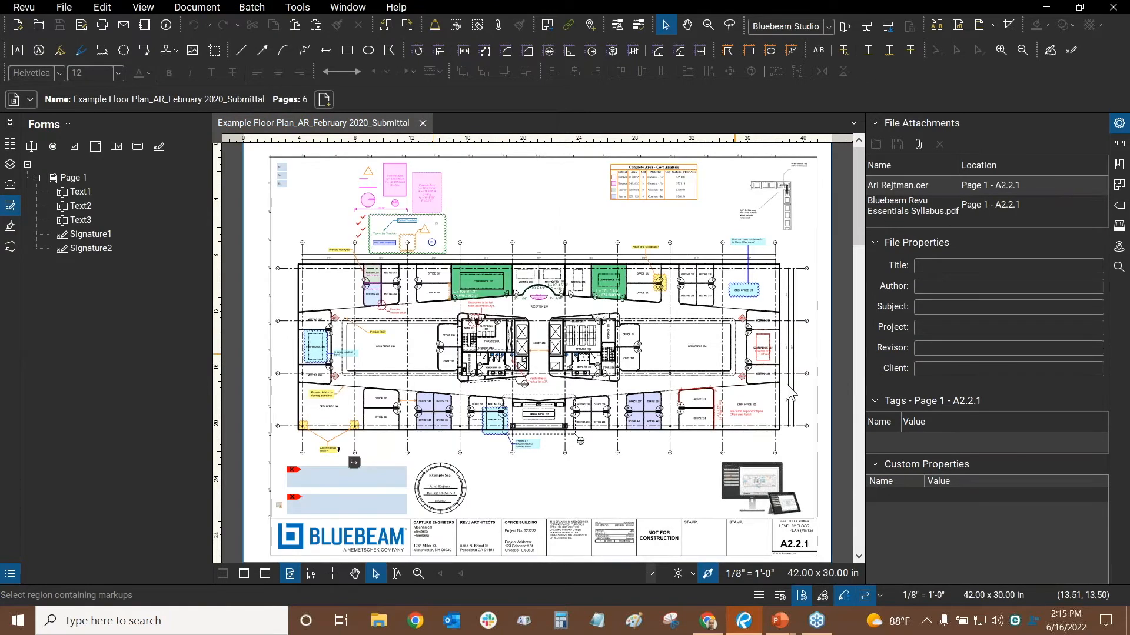
Step: Flatten all markup types on all pages (1 - 6) of the submittal copy, without allowing markup recovery
click(203, 7)
click(206, 386)
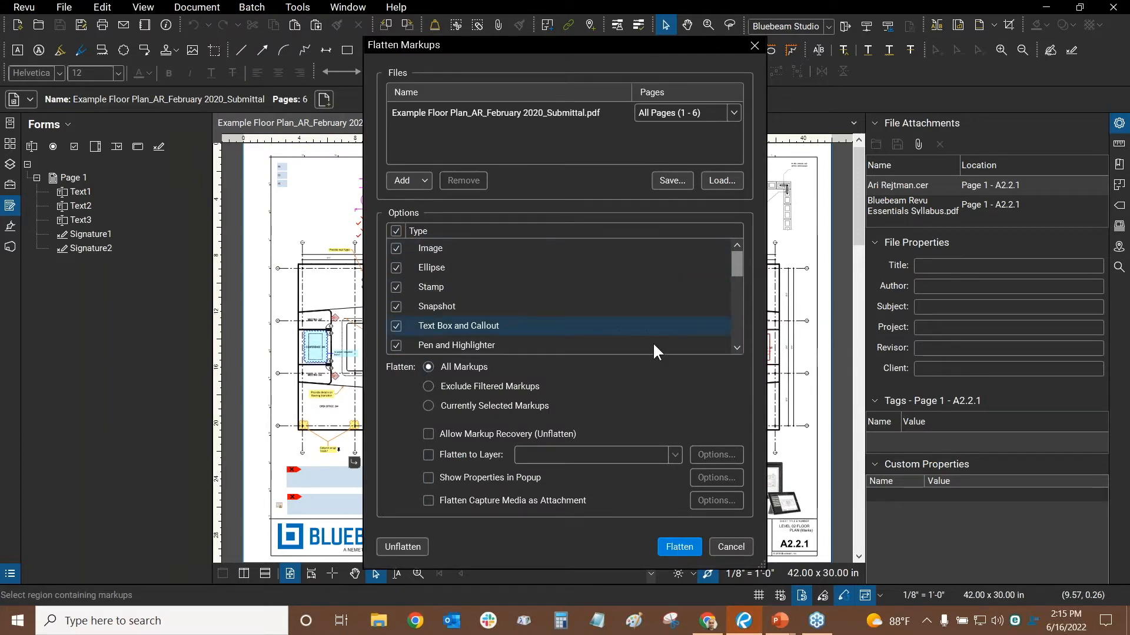
click(677, 545)
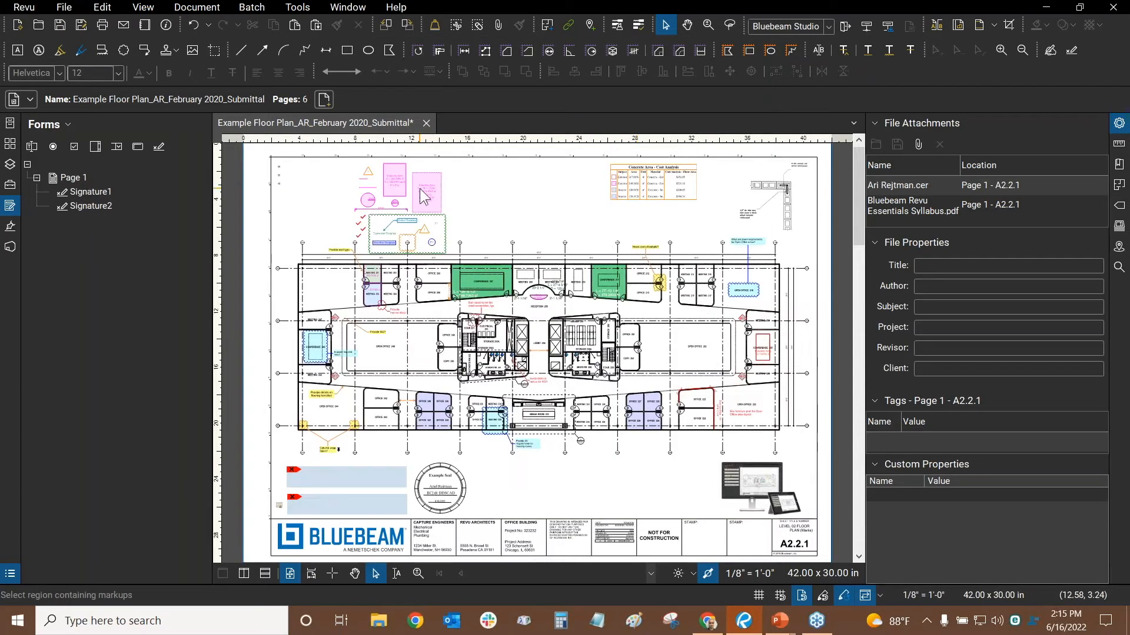
Step: Examine the flattened markups across the floor plan page, including the area measurements around Meeting 201 to 204
scroll(491, 229, up, 2)
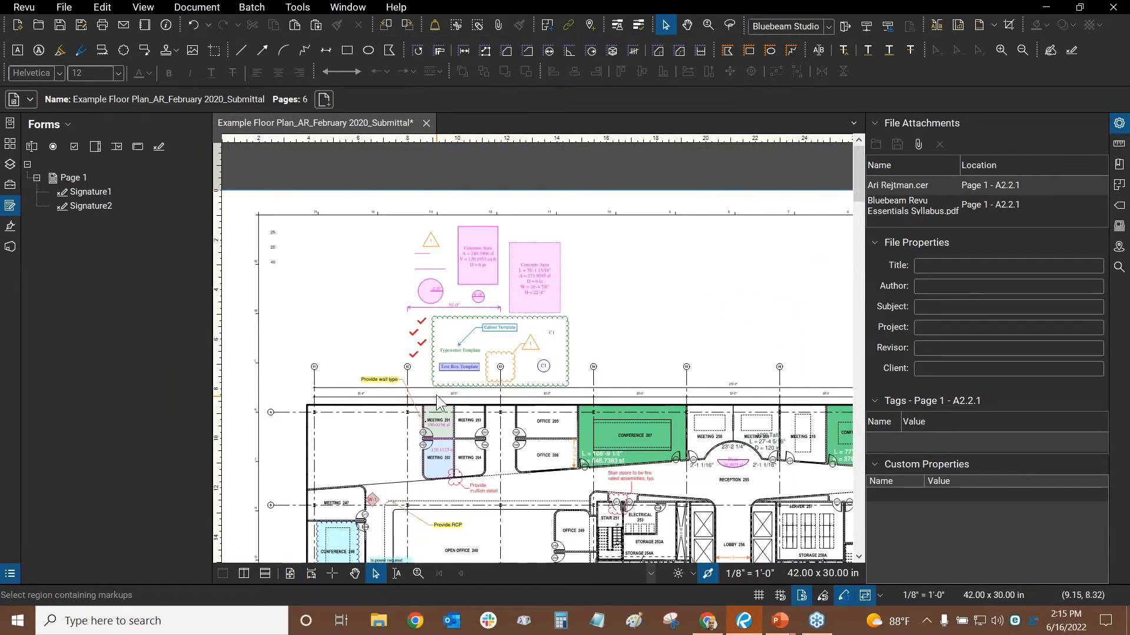
scroll(335, 206, down, 5)
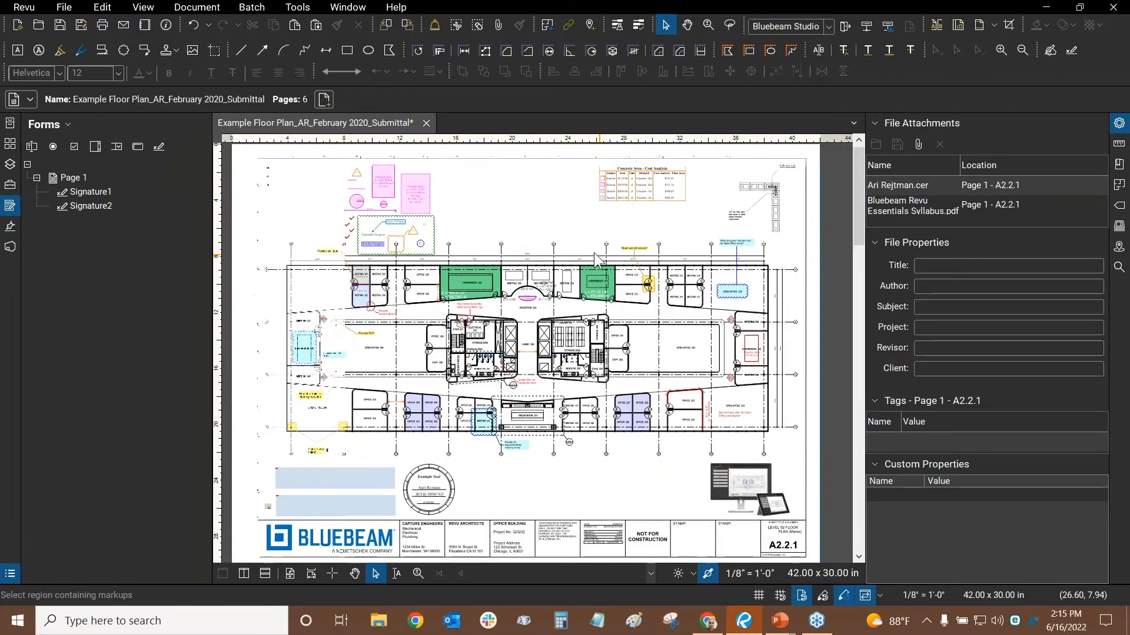
scroll(557, 211, up, 1)
scroll(542, 202, down, 1)
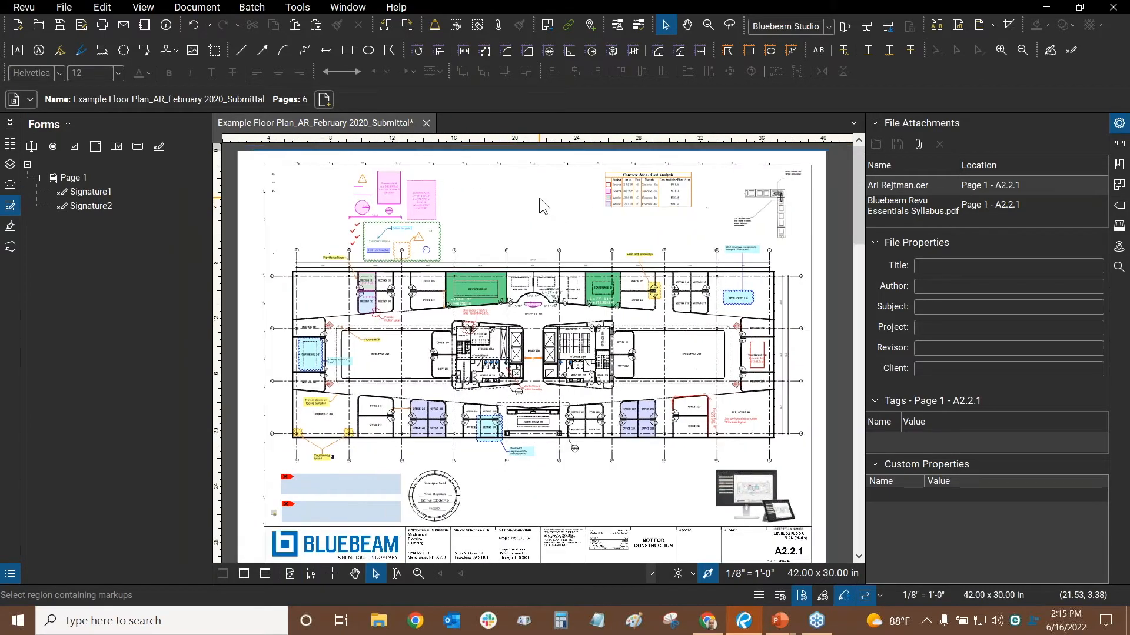
scroll(511, 227, up, 1)
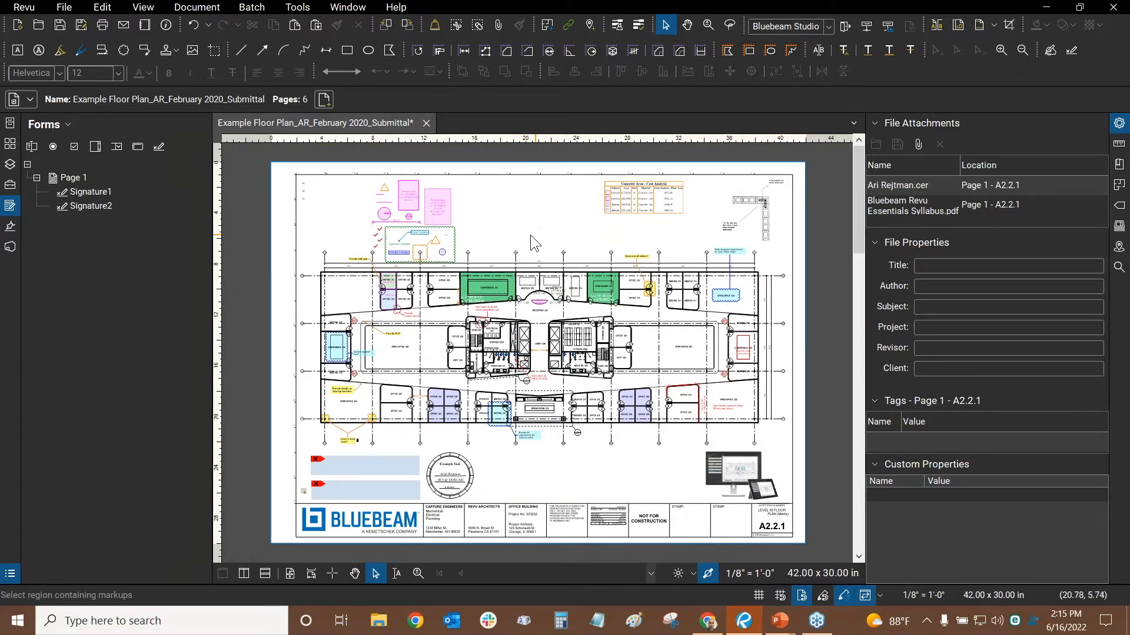
scroll(411, 239, up, 3)
scroll(427, 274, up, 5)
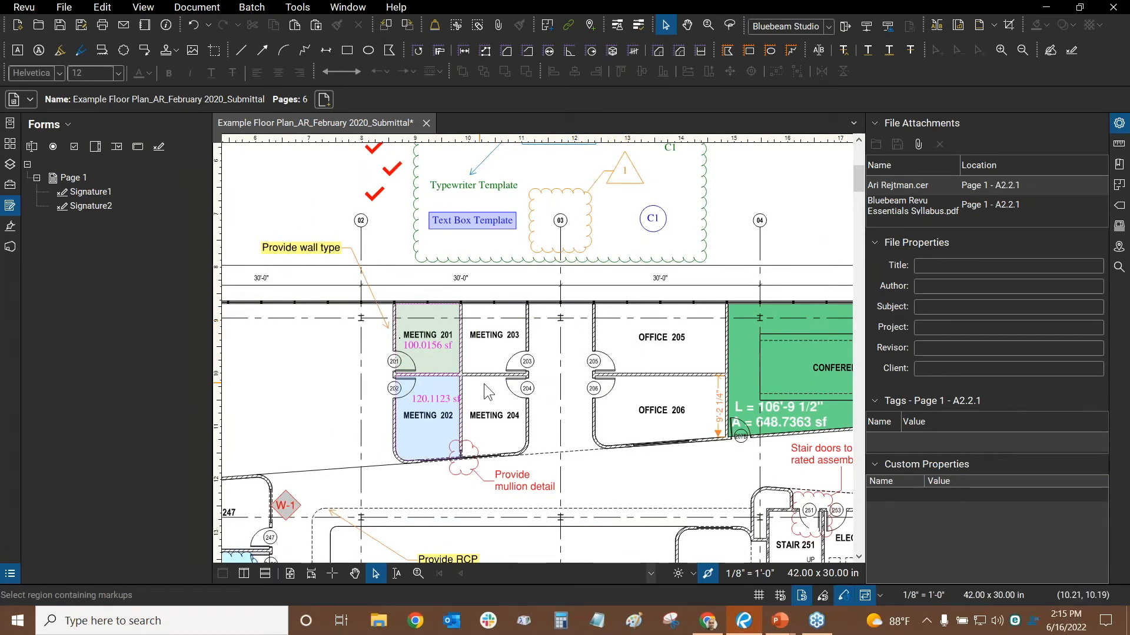
scroll(509, 367, up, 2)
scroll(452, 353, up, 2)
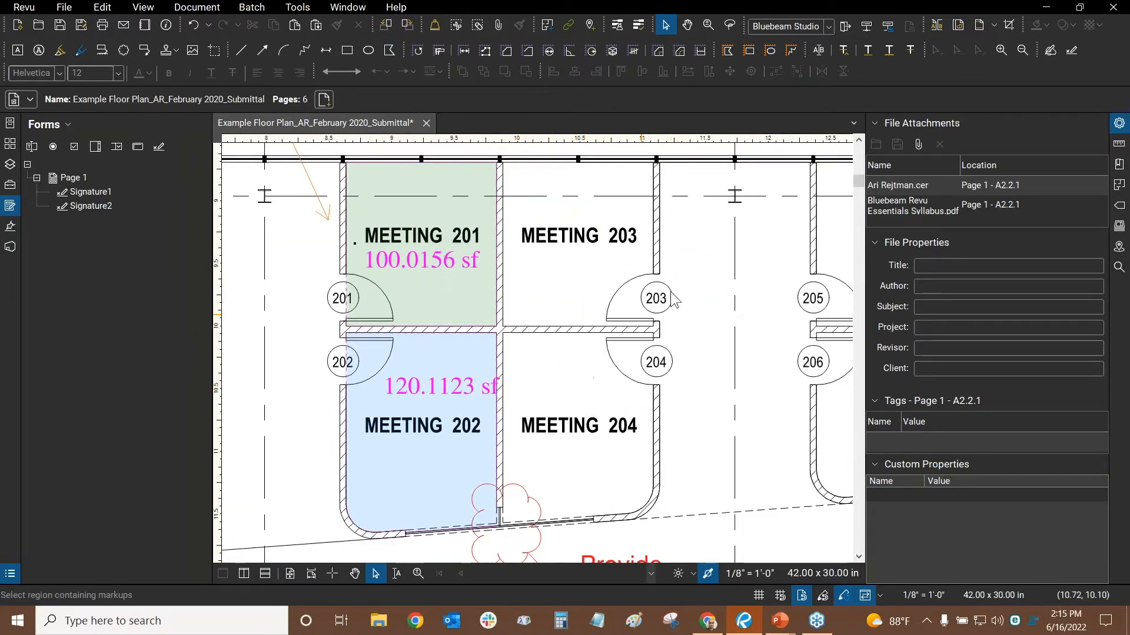
drag(551, 338, 550, 339)
drag(432, 230, 406, 316)
drag(522, 233, 406, 334)
scroll(394, 326, down, 6)
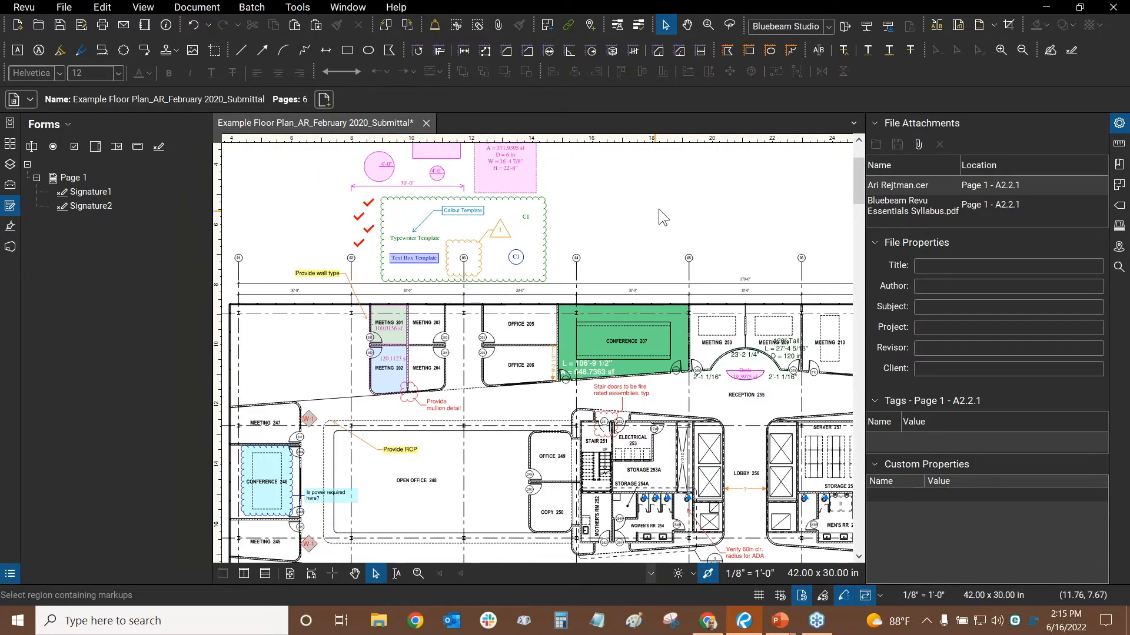
Step: Examine the flattened template markups and the text in the Concrete Area rectangles near the plan's upper edge
scroll(458, 194, up, 2)
scroll(457, 190, up, 2)
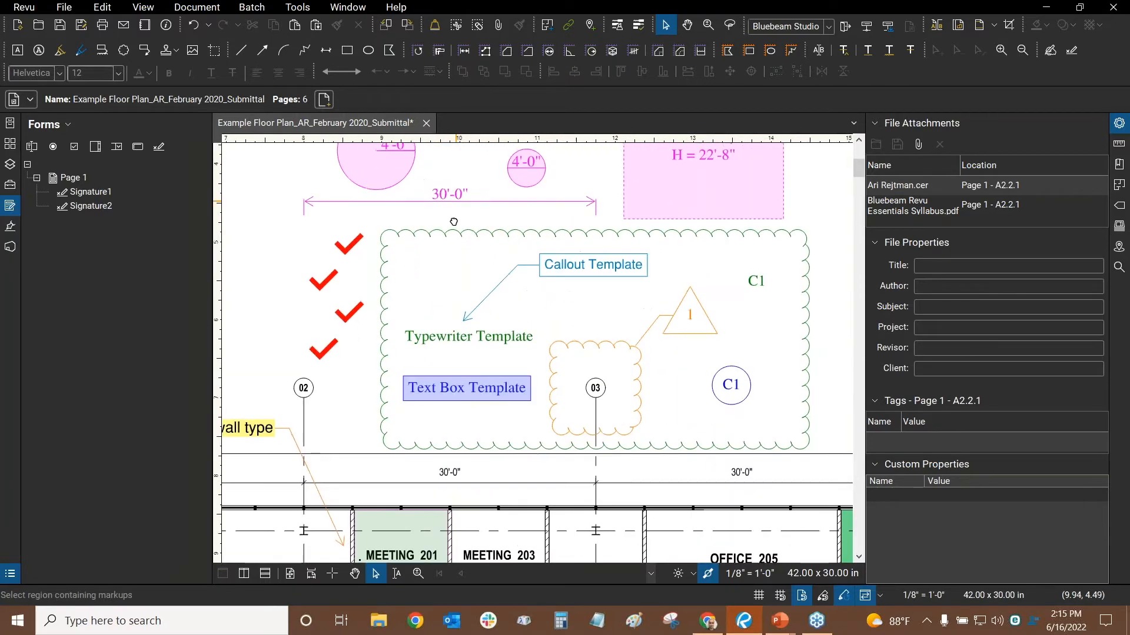
drag(454, 218, 412, 413)
scroll(461, 221, up, 5)
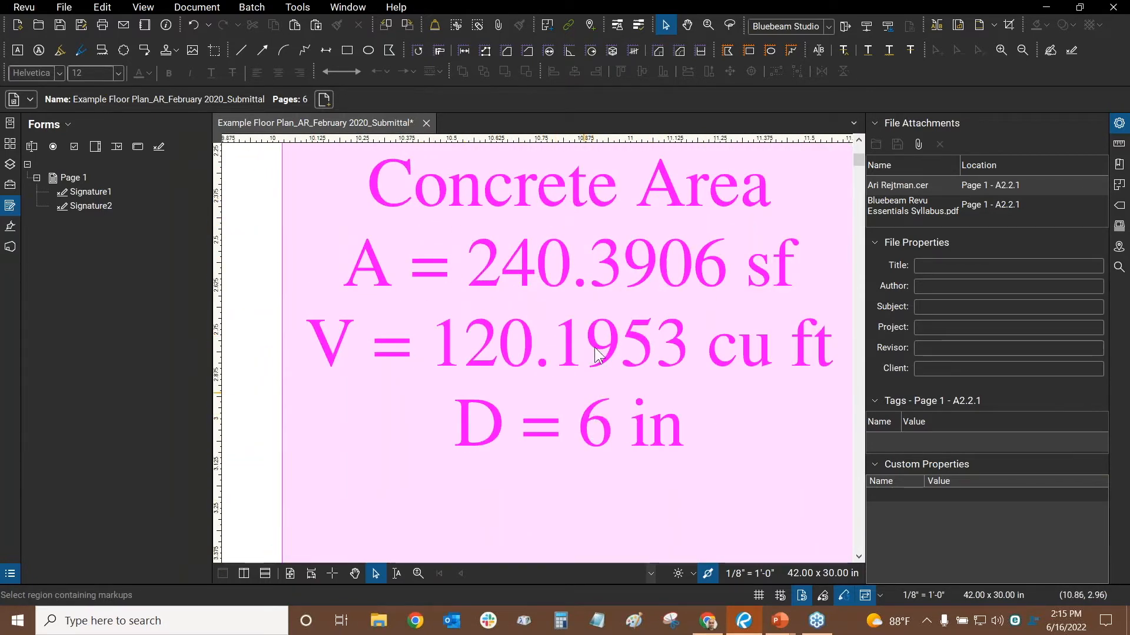
scroll(595, 366, down, 6)
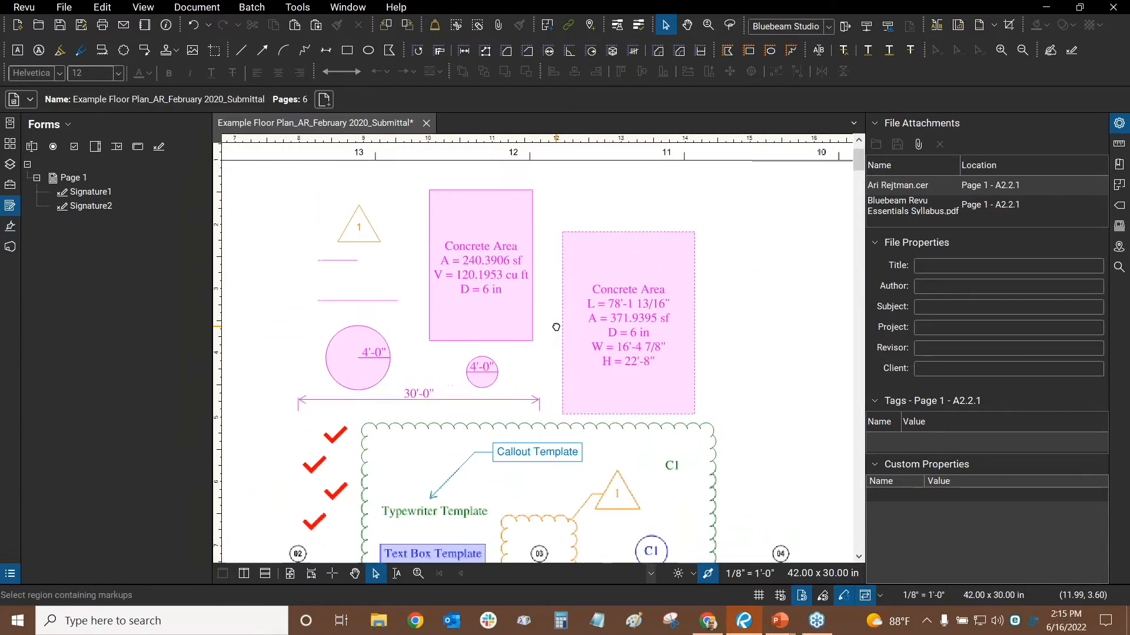
Step: Try drawing a snapped line between the corners of the two flattened Concrete Area rectangles, and cancel the Line tool
click(242, 50)
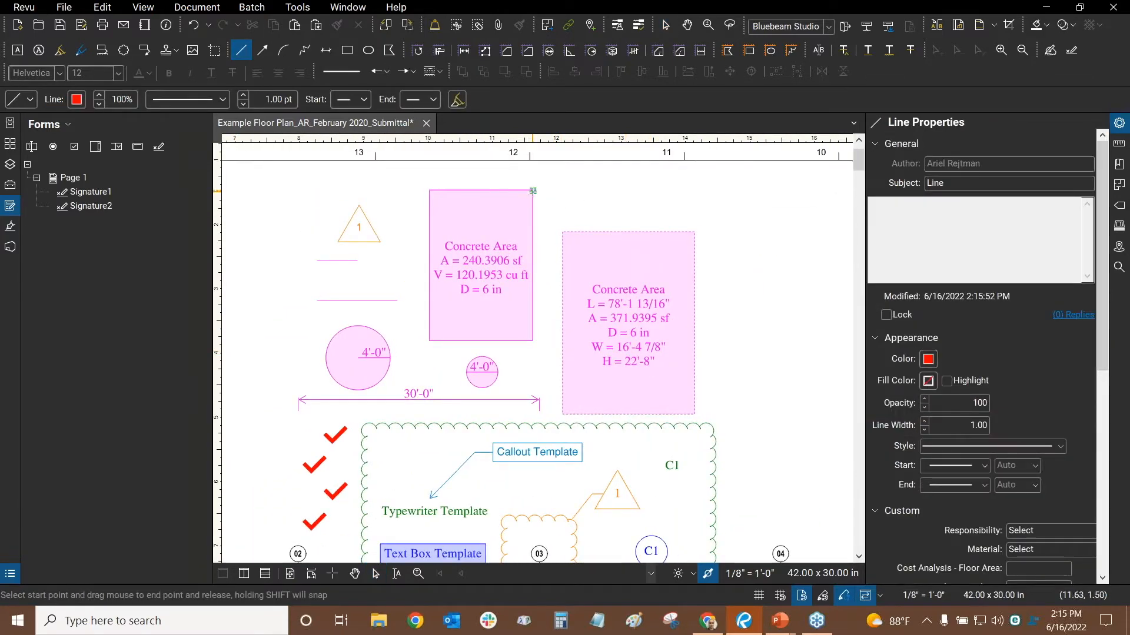
drag(533, 191, 561, 232)
key(Escape)
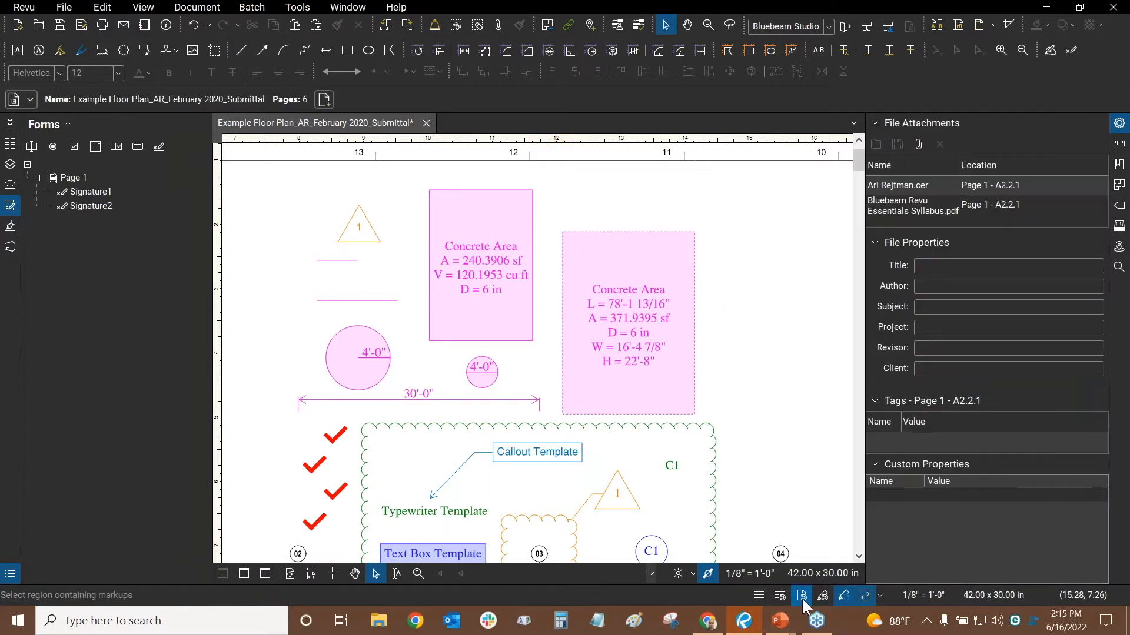
Step: Review the list of available toolbars, including the Status Bar, and locate the Snap to Content option
click(298, 7)
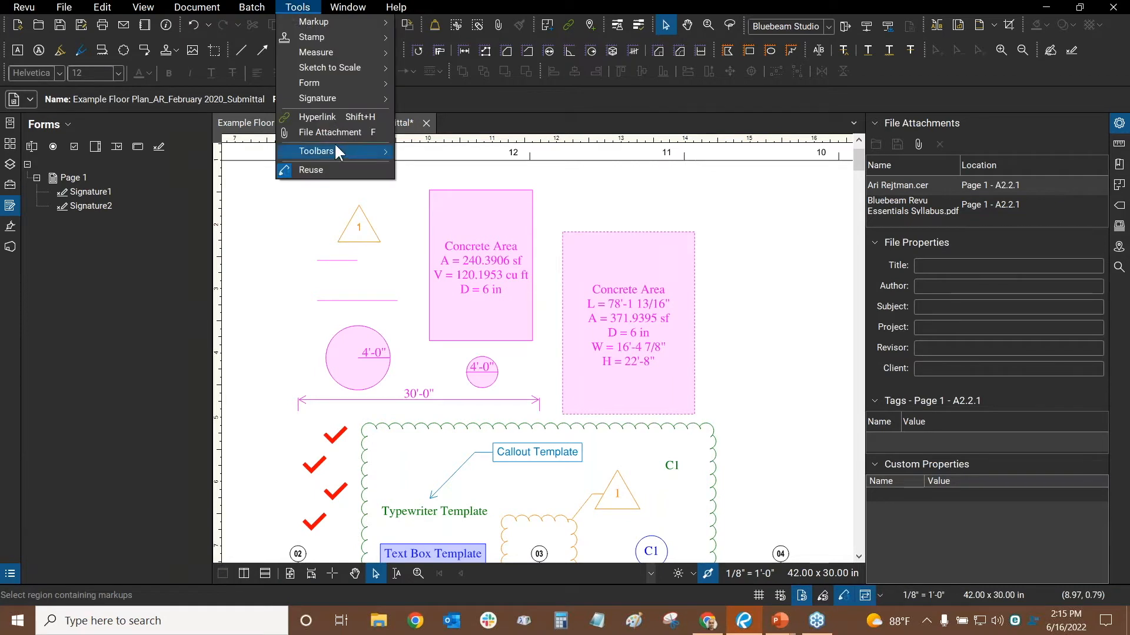
mouse_move(330, 156)
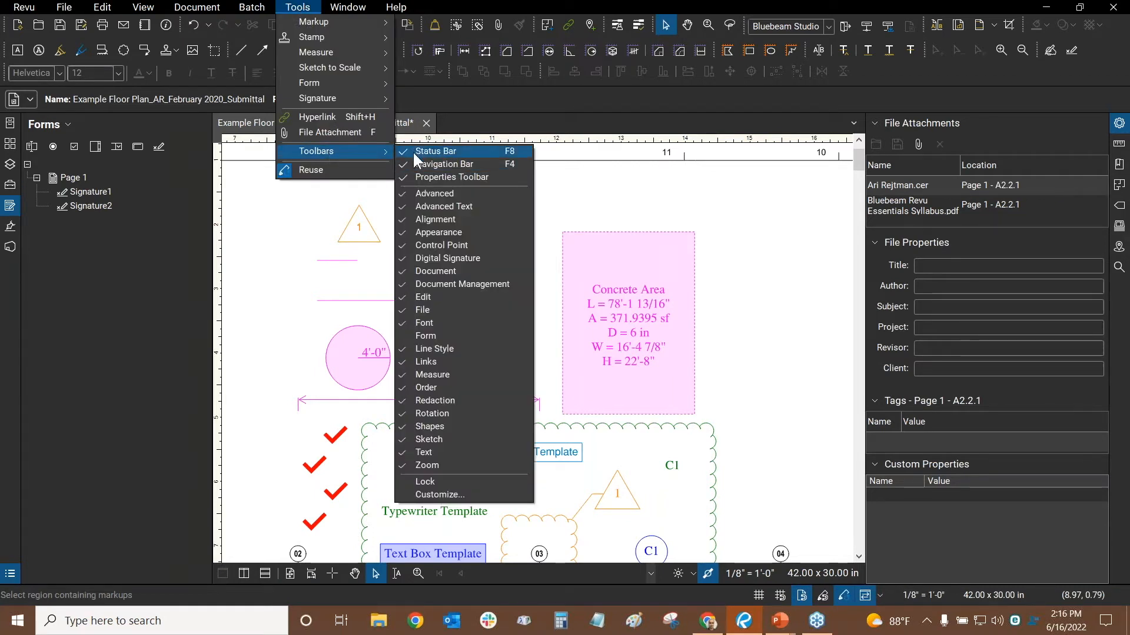
click(779, 362)
key(ctrl)
key(ctrl)
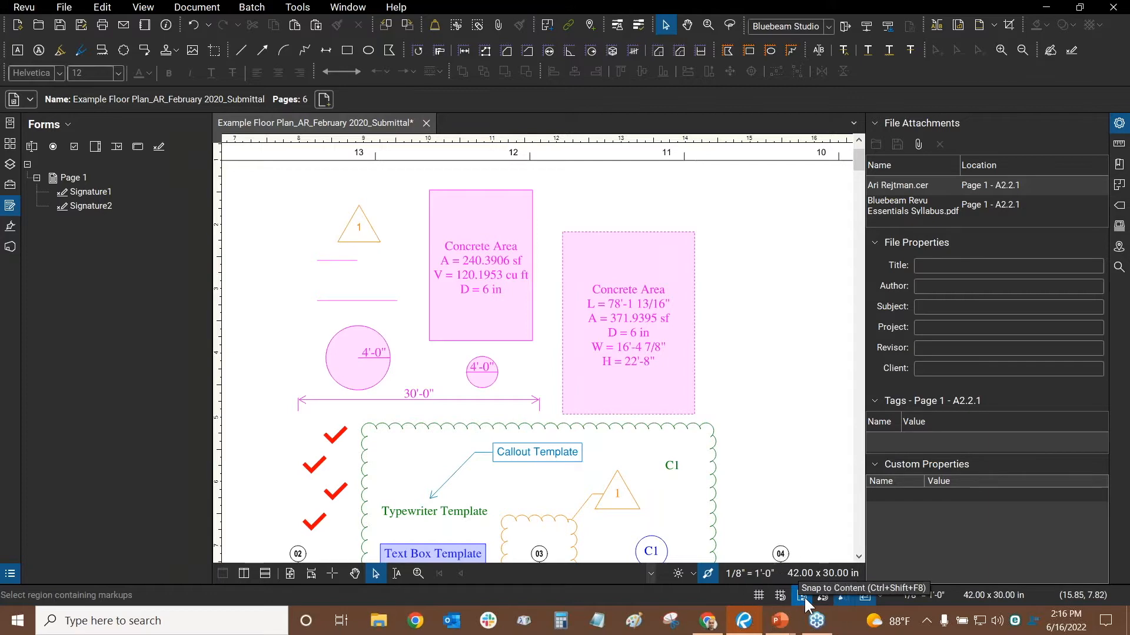
Step: Show the whole floor plan page, check the PowerPoint webinar overview slide for Signature Fields, and return to Bluebeam Revu
drag(708, 241, 443, 192)
scroll(462, 235, down, 4)
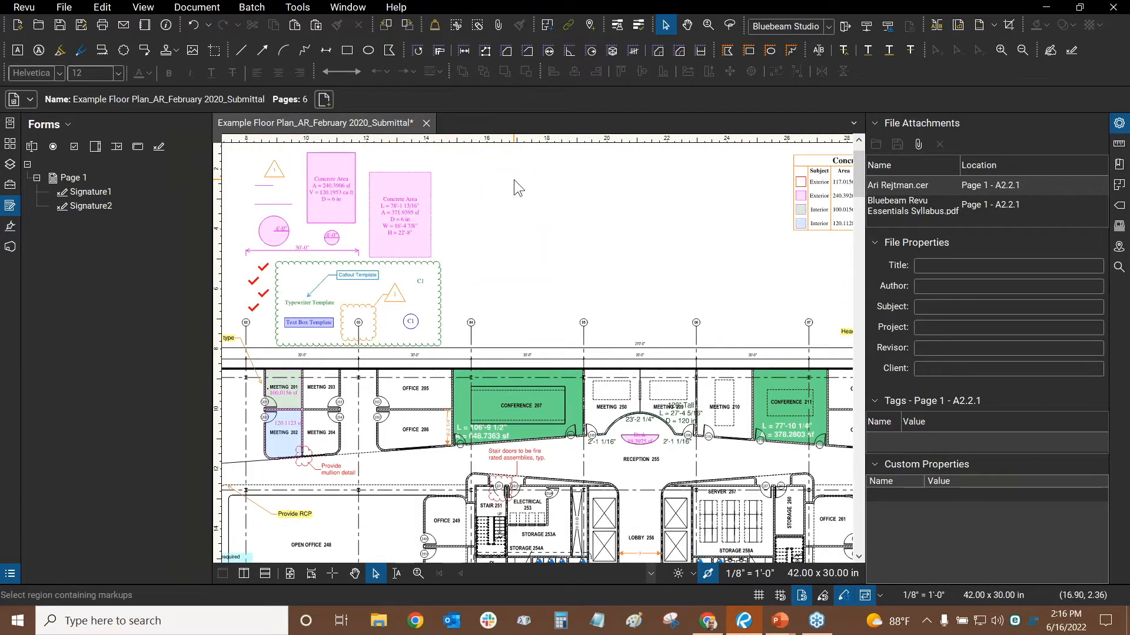
scroll(513, 179, down, 3)
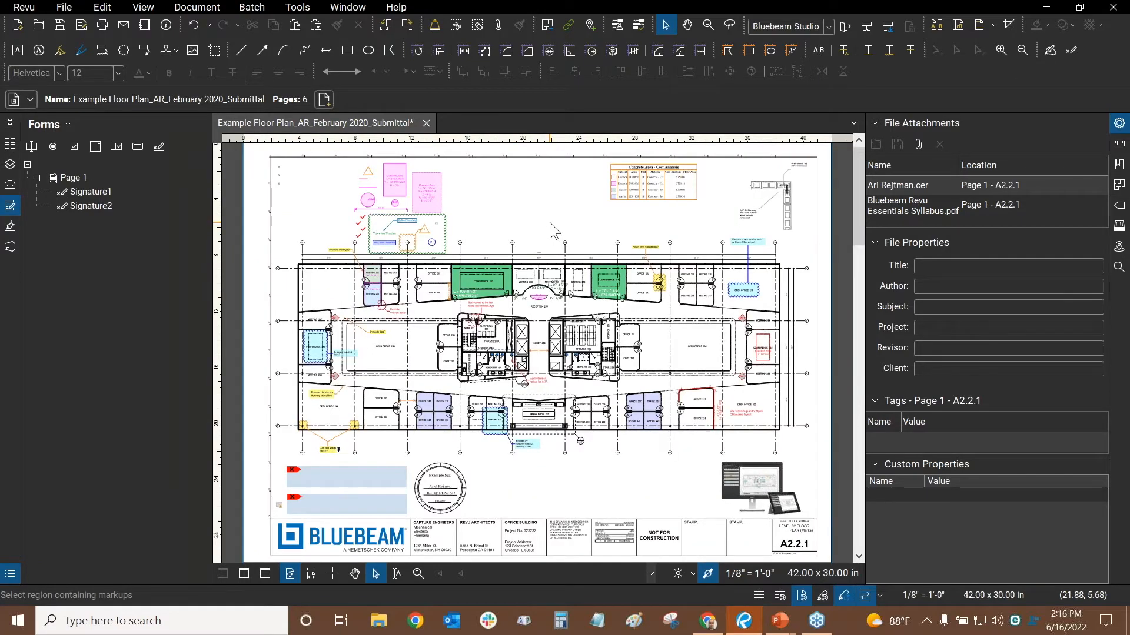
key(alt+Tab)
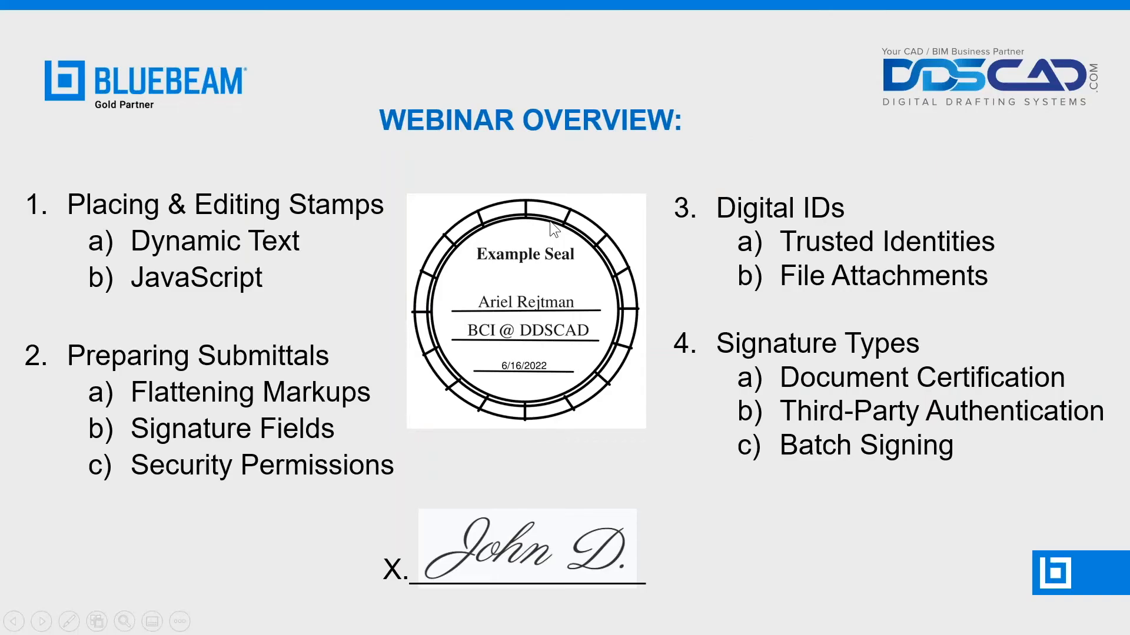
key(alt+Tab)
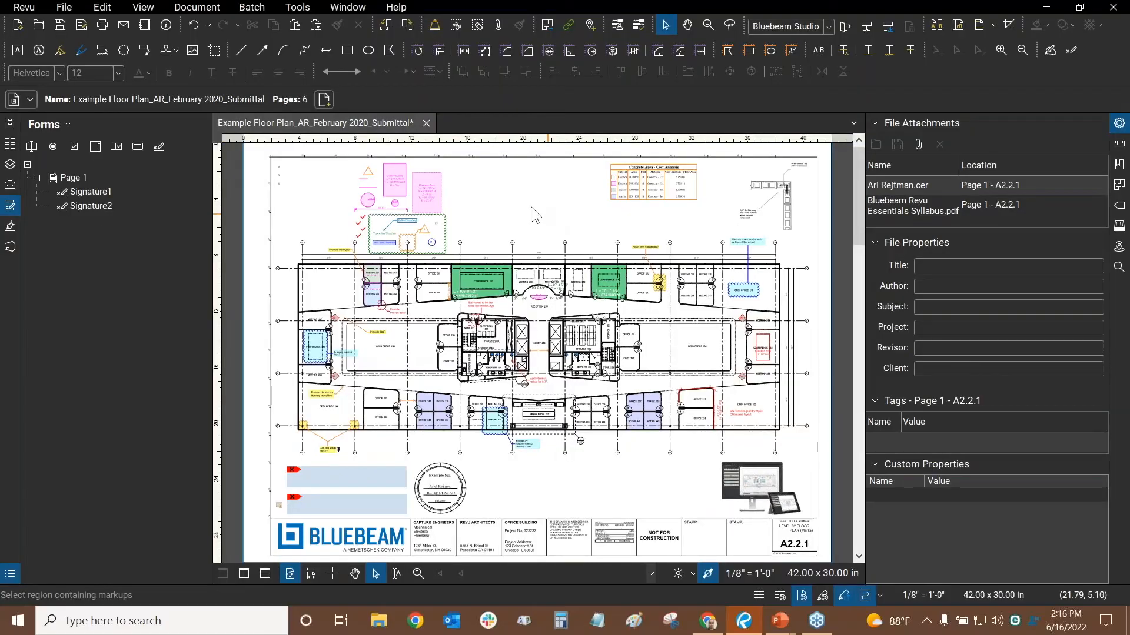
Step: Place a signature field about 3.9 by 3.3 inches beside the Example Seal with the Sign Document tool, and cancel the signing
click(10, 229)
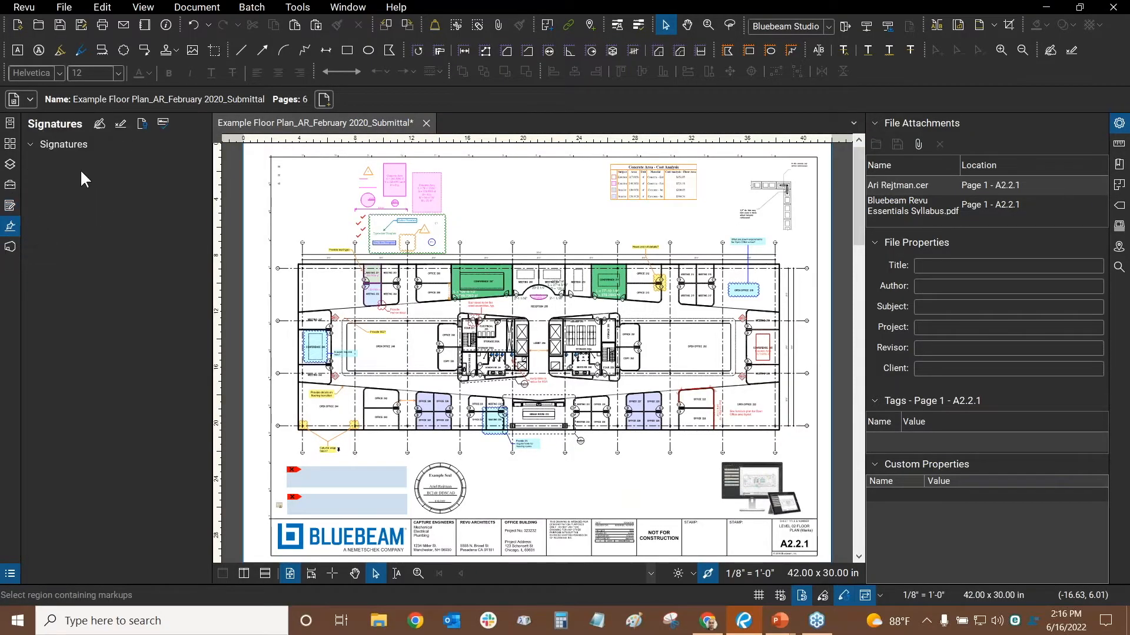
click(100, 124)
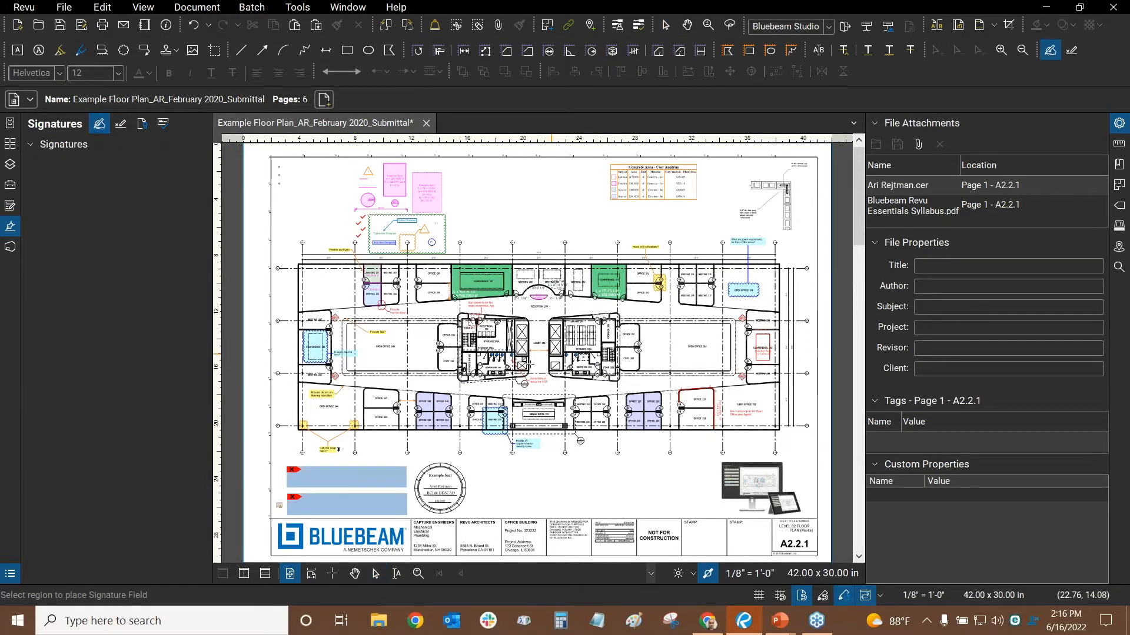
scroll(477, 404, up, 3)
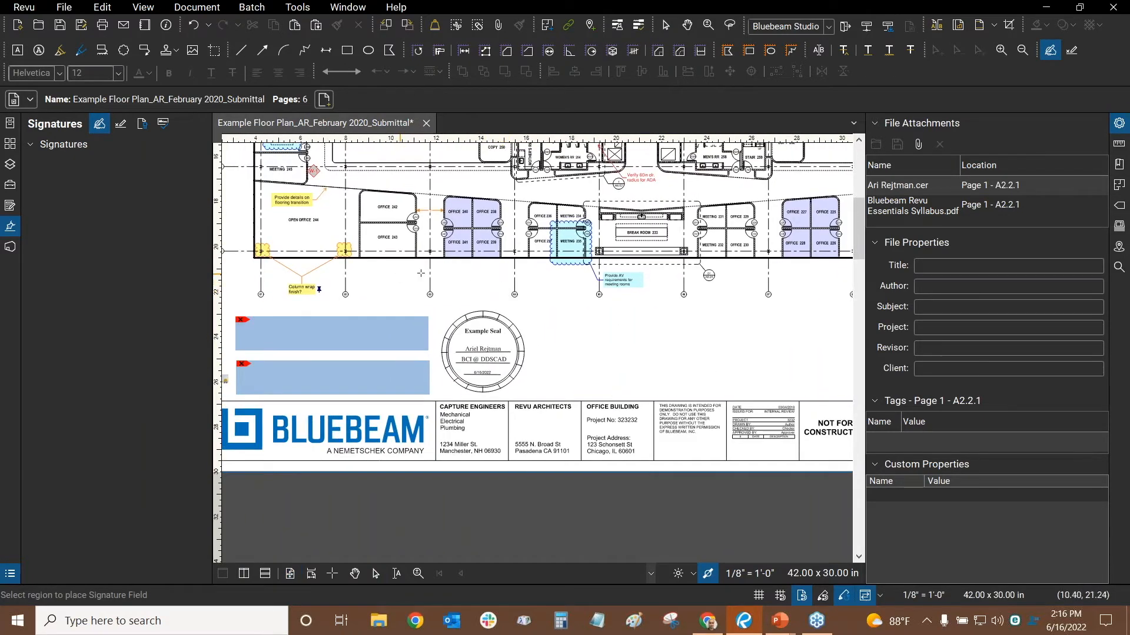
scroll(573, 313, up, 1)
drag(537, 320, 650, 416)
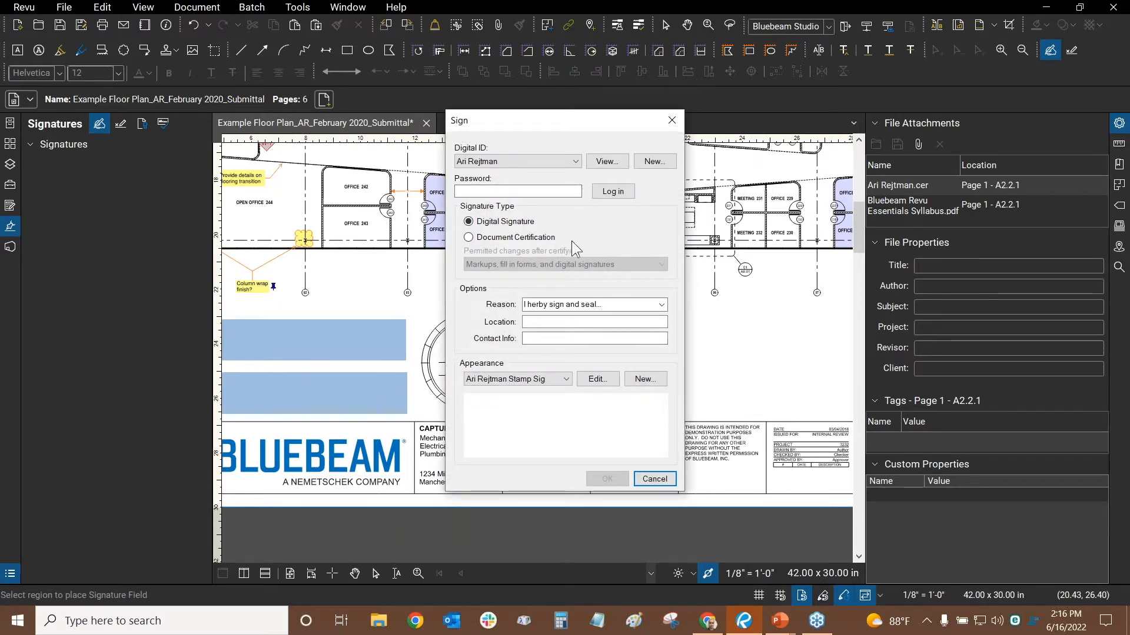
click(656, 479)
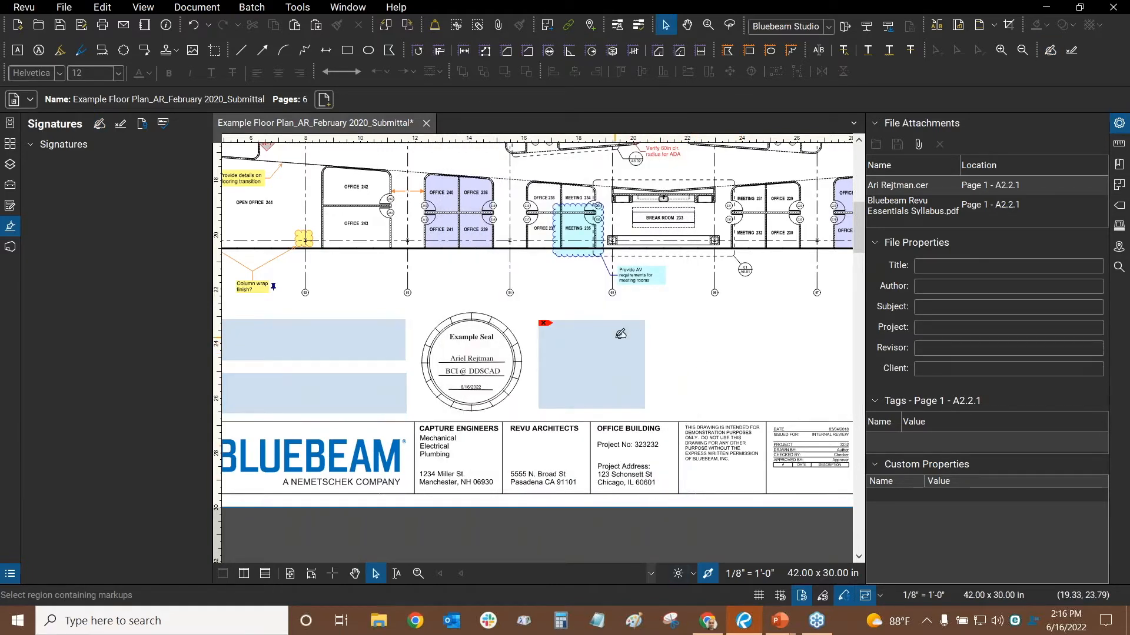
Step: Open the Sign dialog from the new signature field beside the Example Seal, and close it without signing
scroll(708, 287, up, 1)
drag(708, 287, 671, 299)
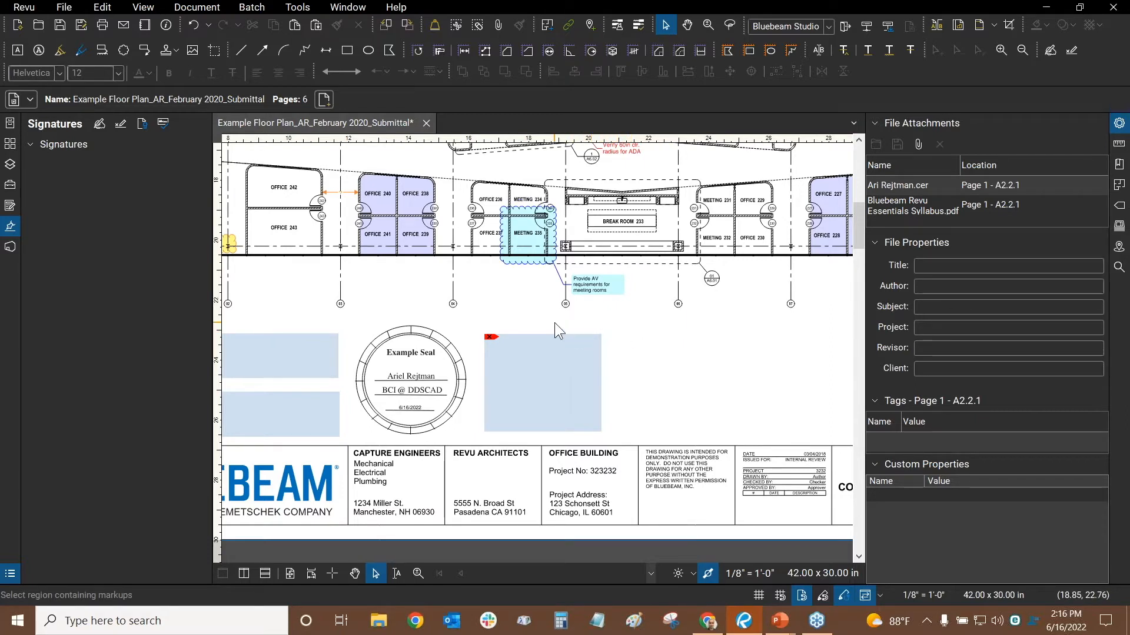
click(532, 380)
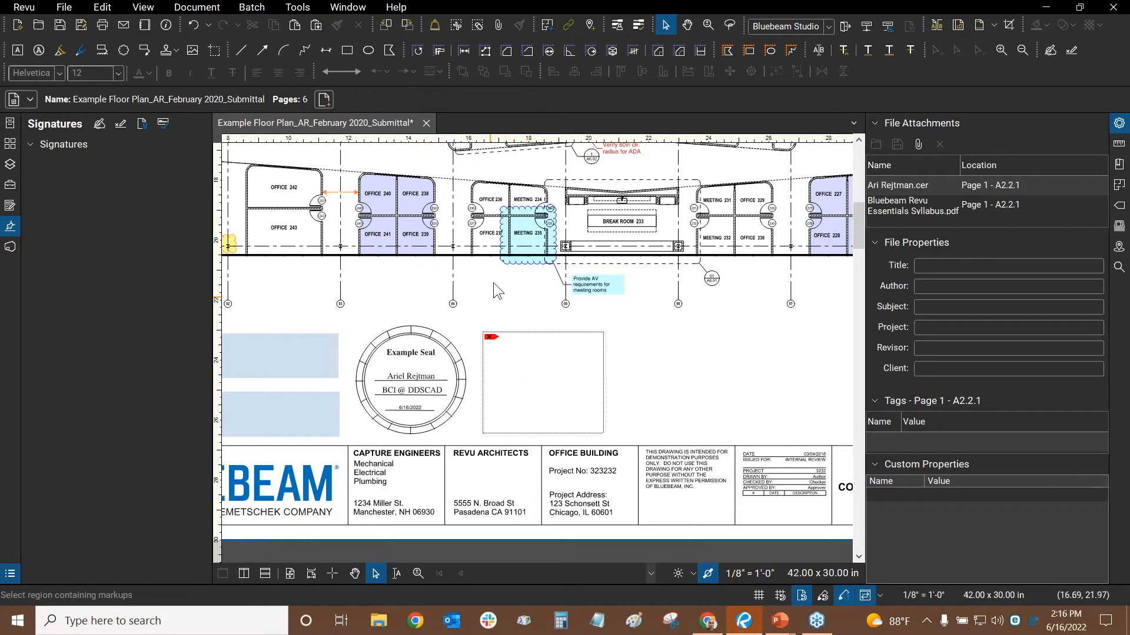
drag(503, 281, 570, 270)
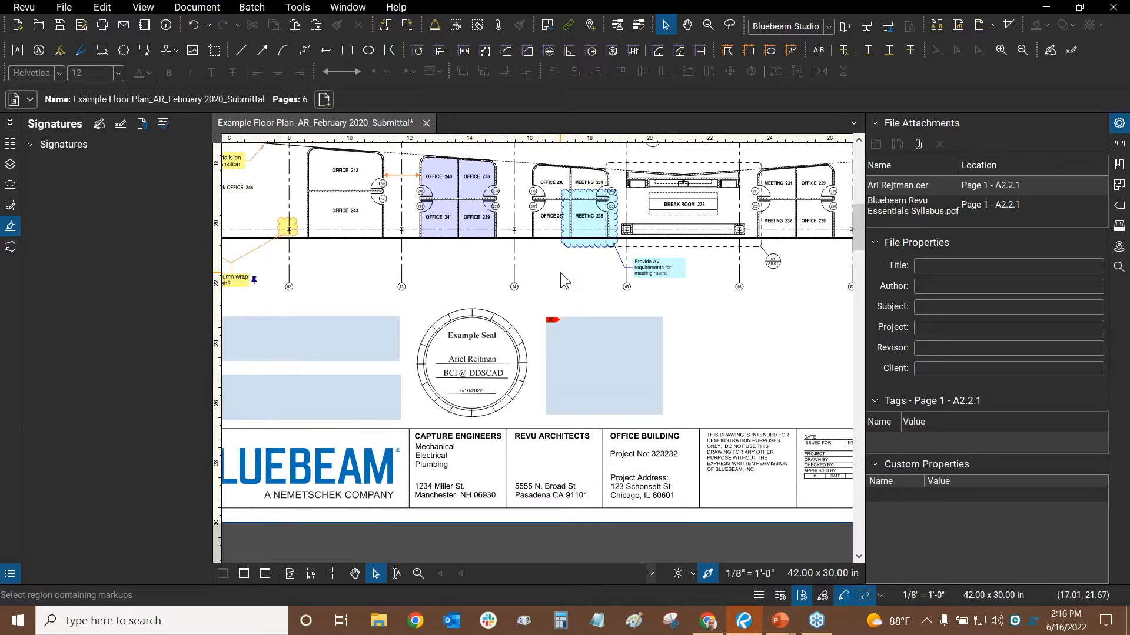
click(609, 370)
click(676, 120)
Step: Activate the Add Signature Field tool and select the field beside the Example Seal to view its properties
click(120, 131)
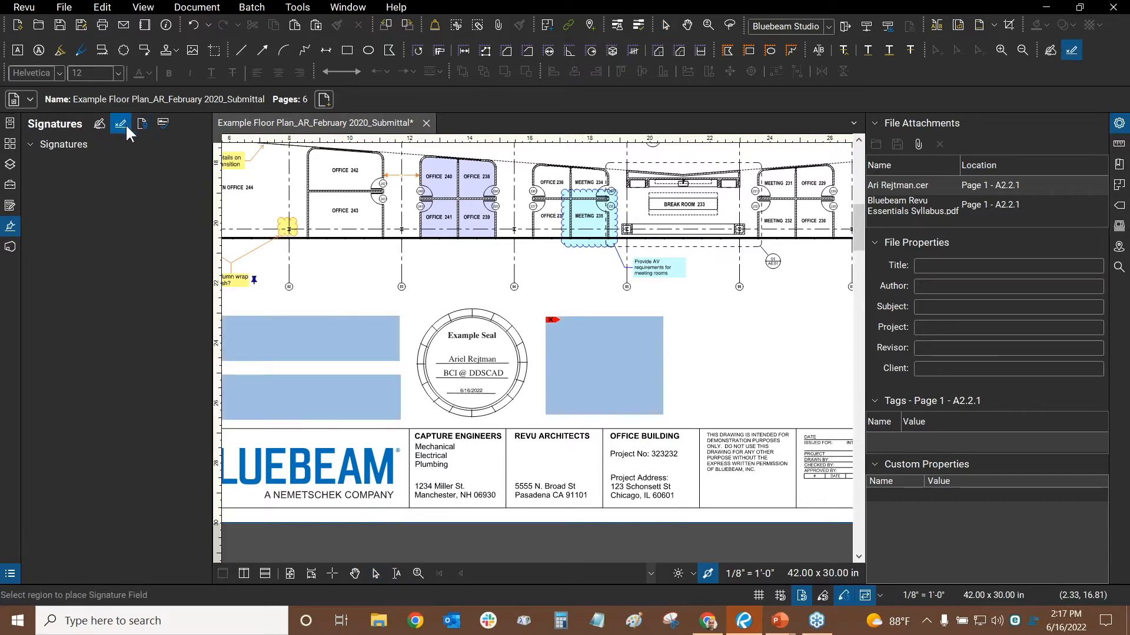
mouse_move(488, 288)
mouse_down()
mouse_move(642, 272)
mouse_move(619, 277)
mouse_up()
drag(767, 278, 612, 290)
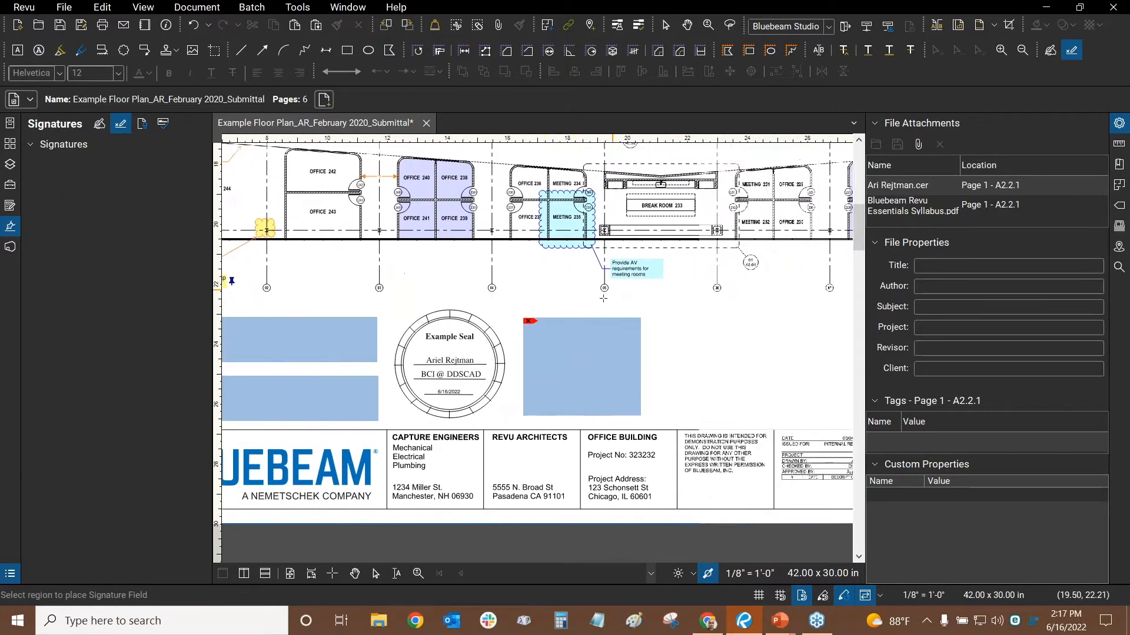
click(571, 366)
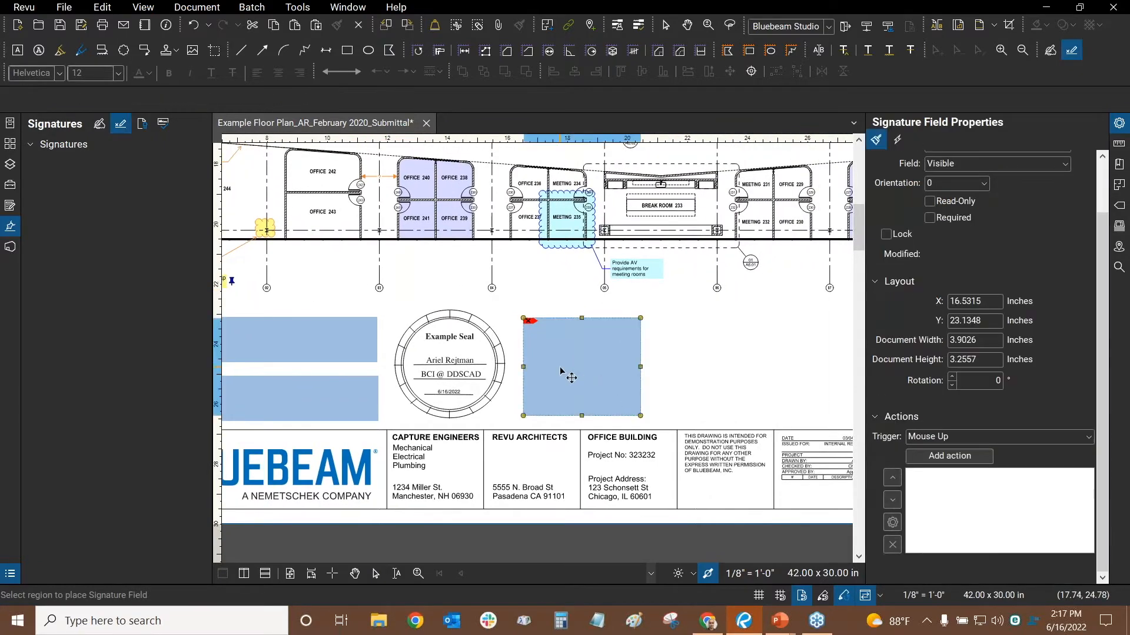
Step: Move the signature field beside the Example Seal slightly and resize it to about 6.4 by 3.4 inches
mouse_move(559, 366)
mouse_down()
mouse_move(658, 365)
mouse_move(545, 366)
mouse_up()
drag(642, 316, 642, 294)
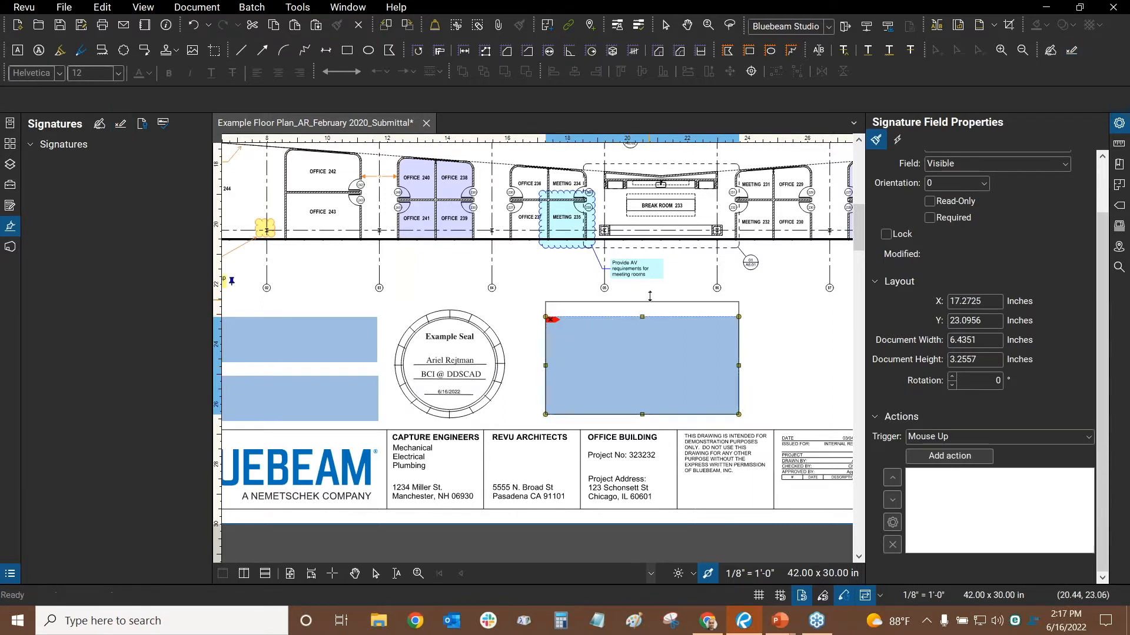
right_click(633, 318)
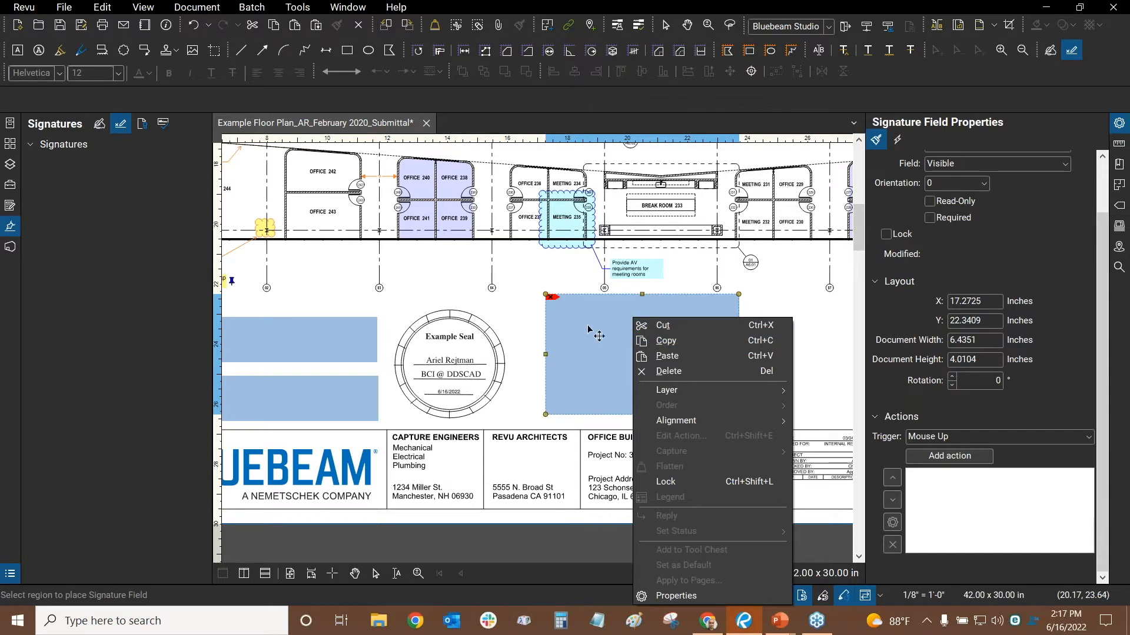
click(562, 313)
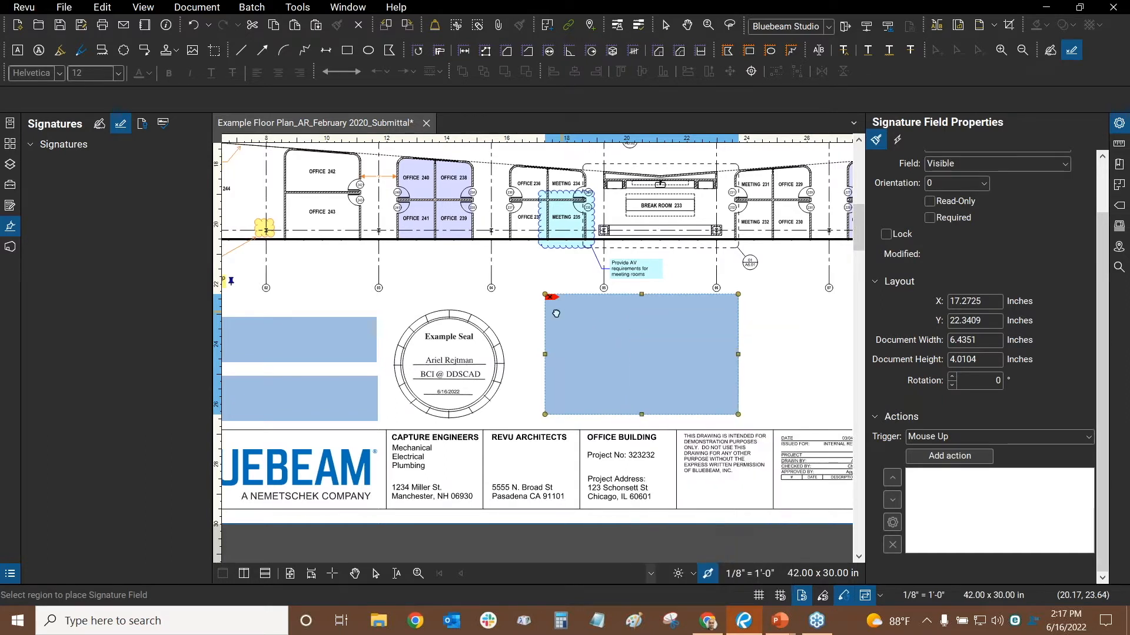
drag(562, 313, 594, 340)
drag(603, 302, 603, 319)
Step: Copy the resized signature field and leave the Add Signature Field tool
right_click(579, 353)
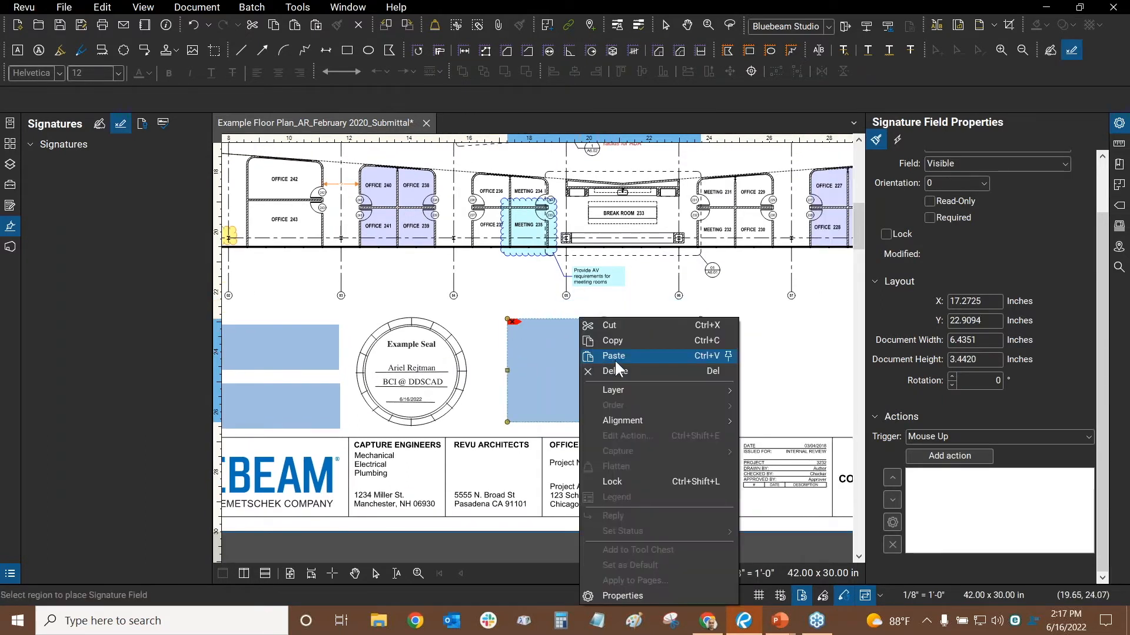
click(616, 342)
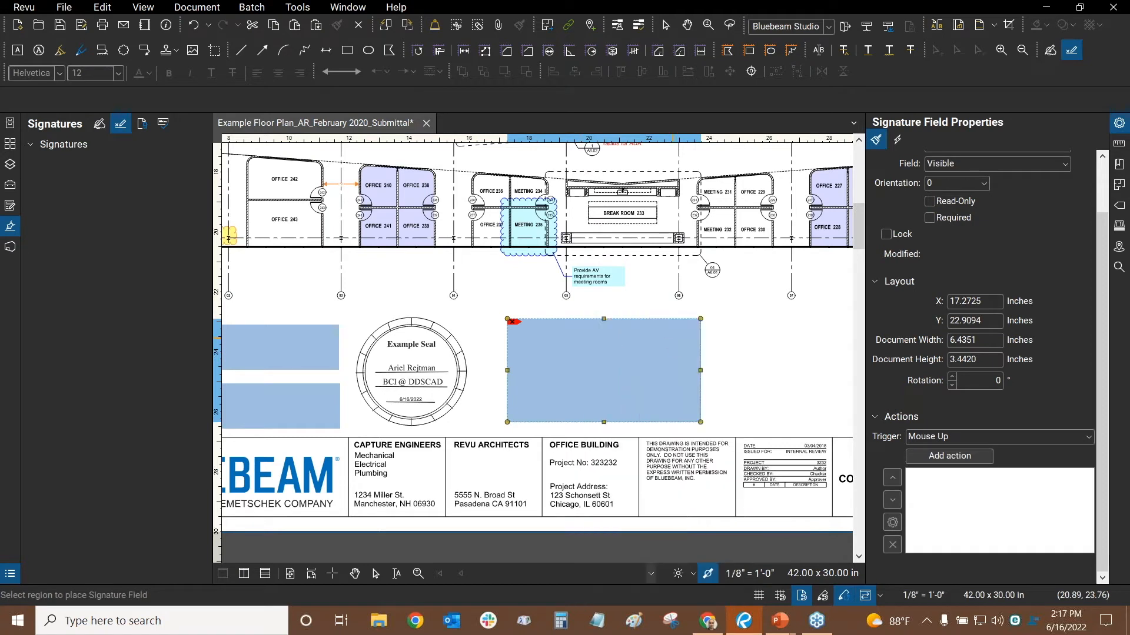
key(Escape)
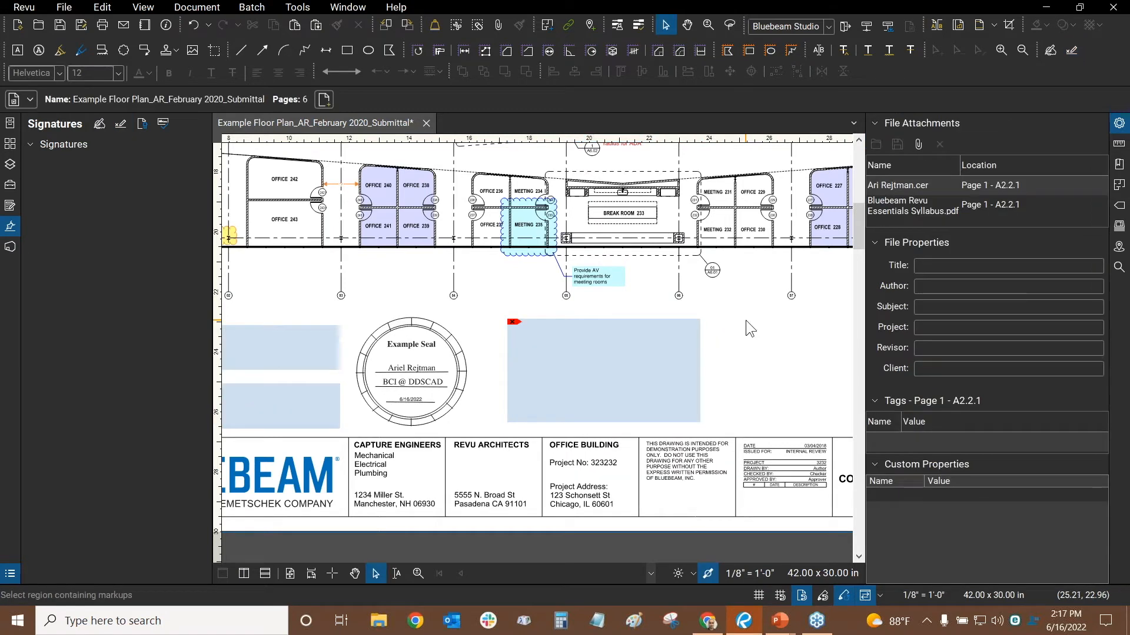
Step: Open the toolbar customization settings and select the Paste in Place command in the Edit category
click(316, 28)
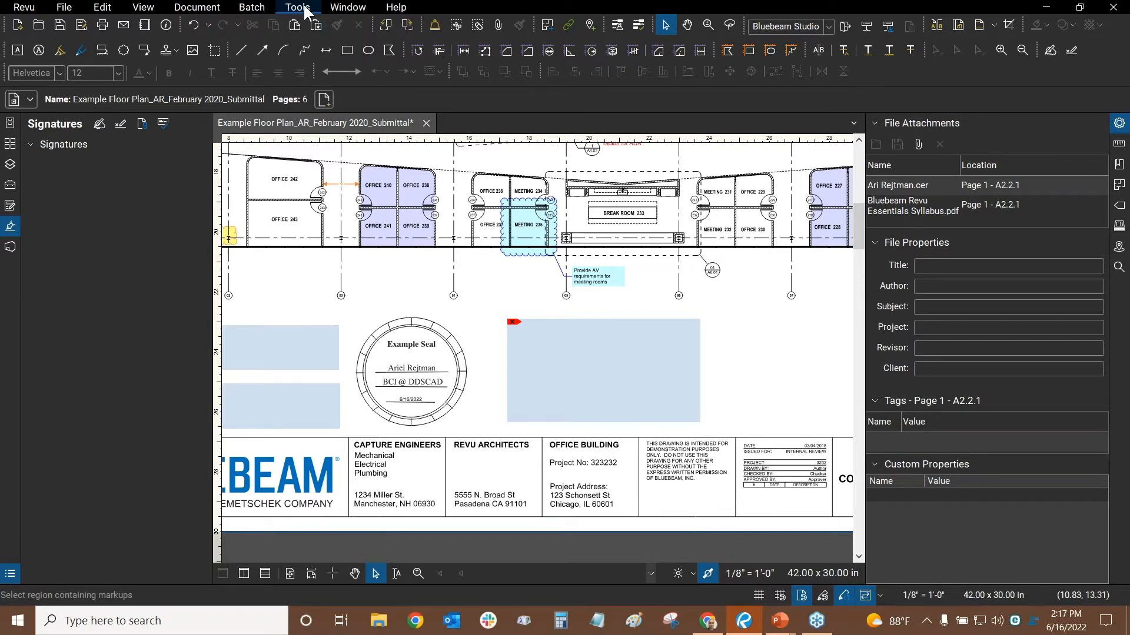
click(305, 10)
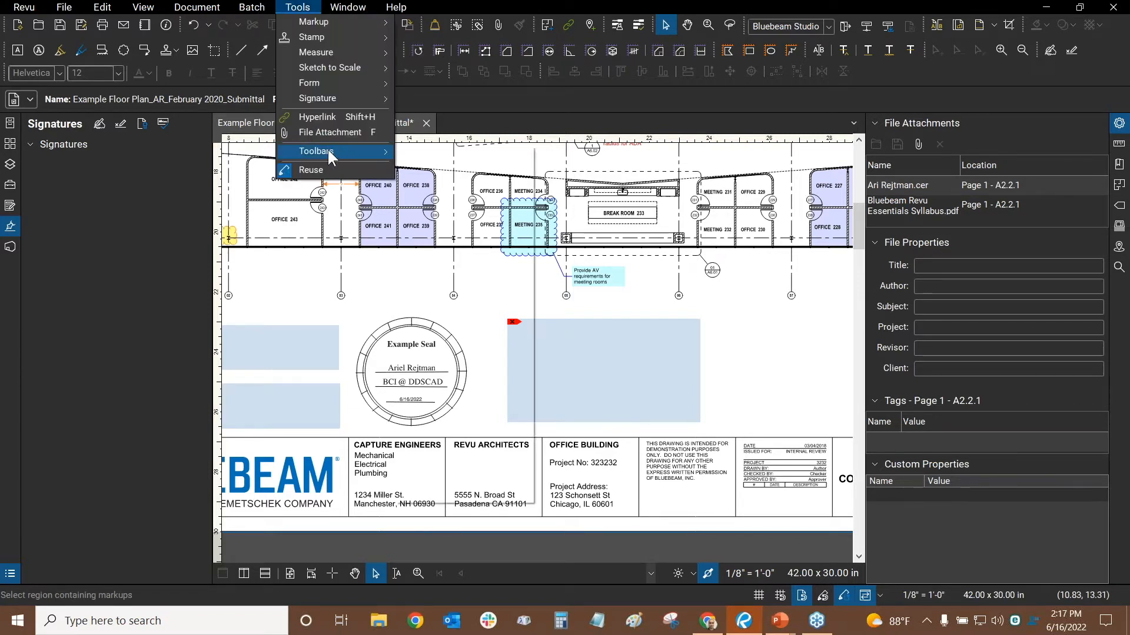
mouse_move(327, 151)
click(452, 493)
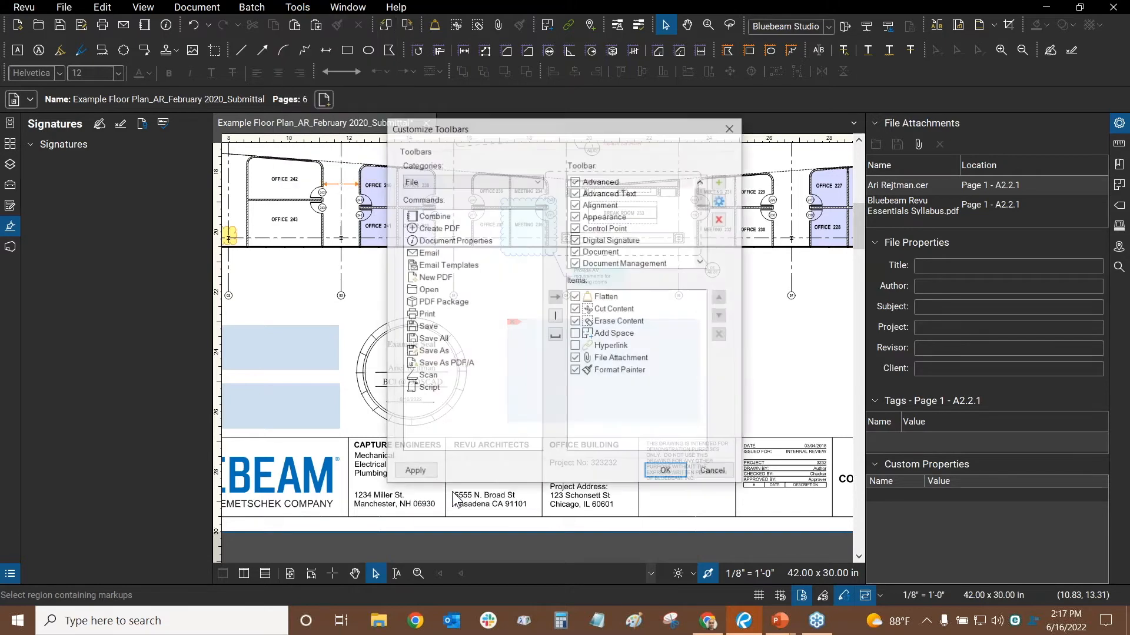
click(439, 184)
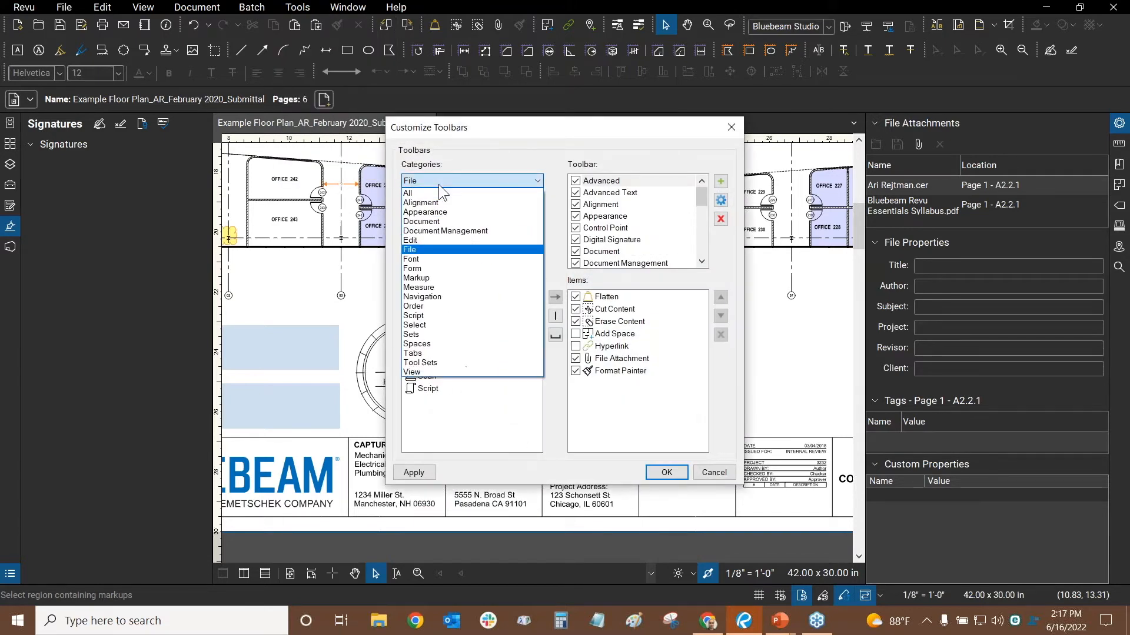
click(422, 241)
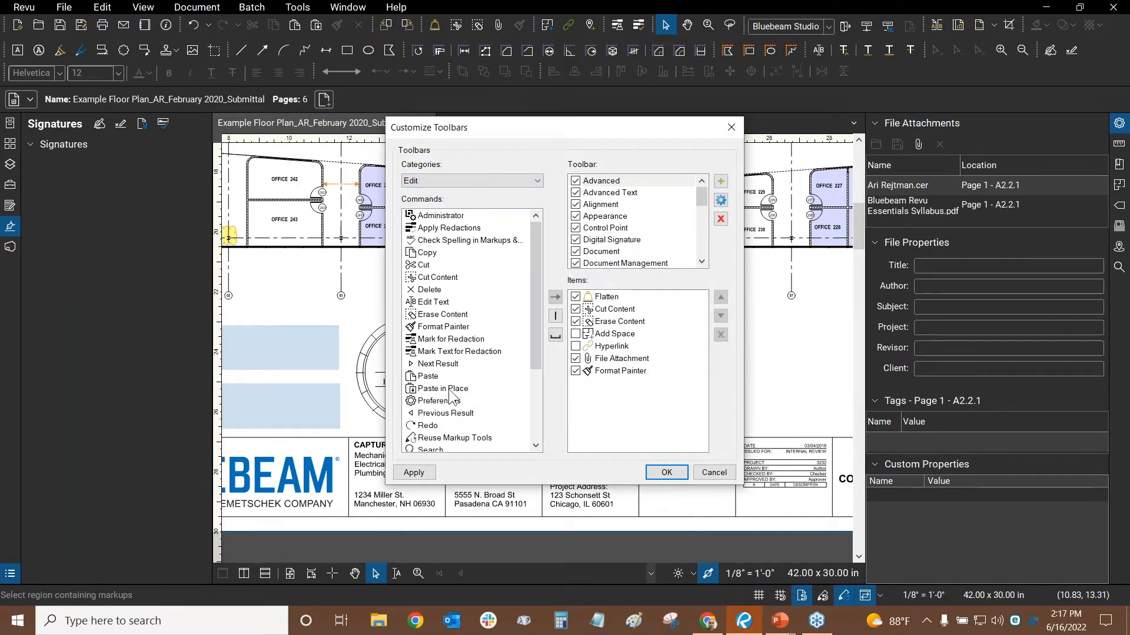
click(447, 388)
Step: Remove Paste in Place from the items of the Edit toolbar
drag(702, 195, 702, 209)
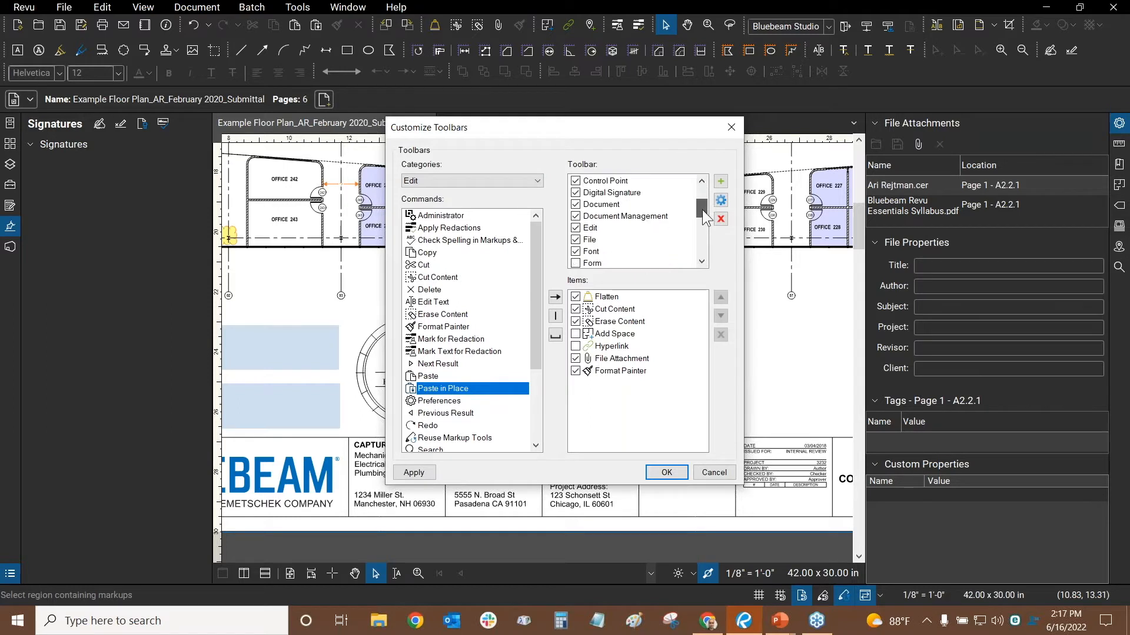
click(590, 229)
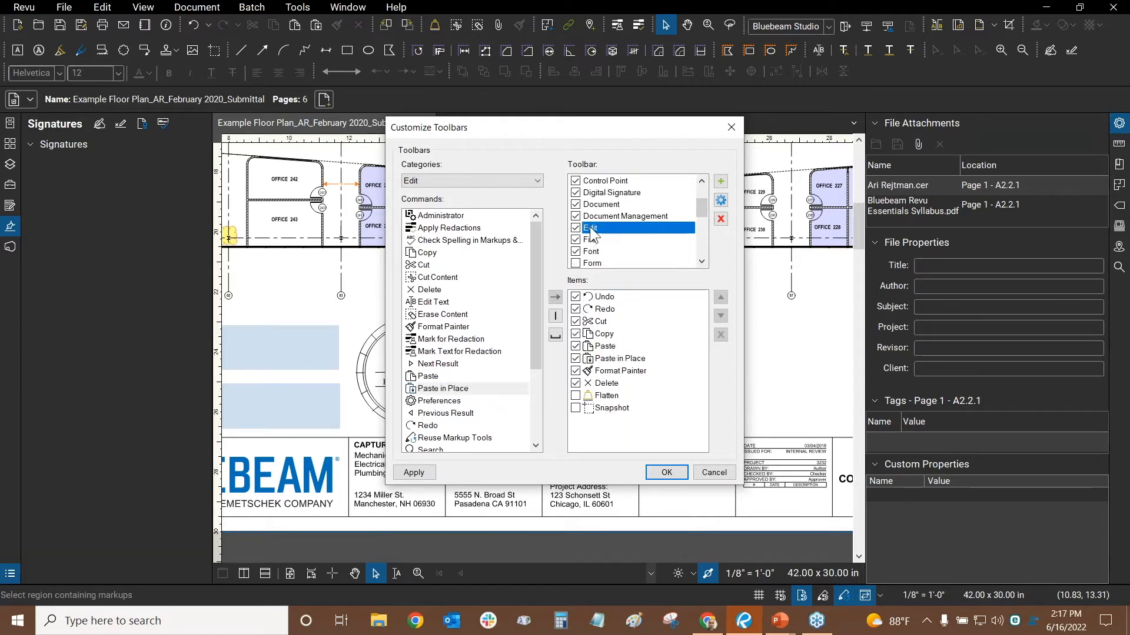
click(615, 359)
click(721, 335)
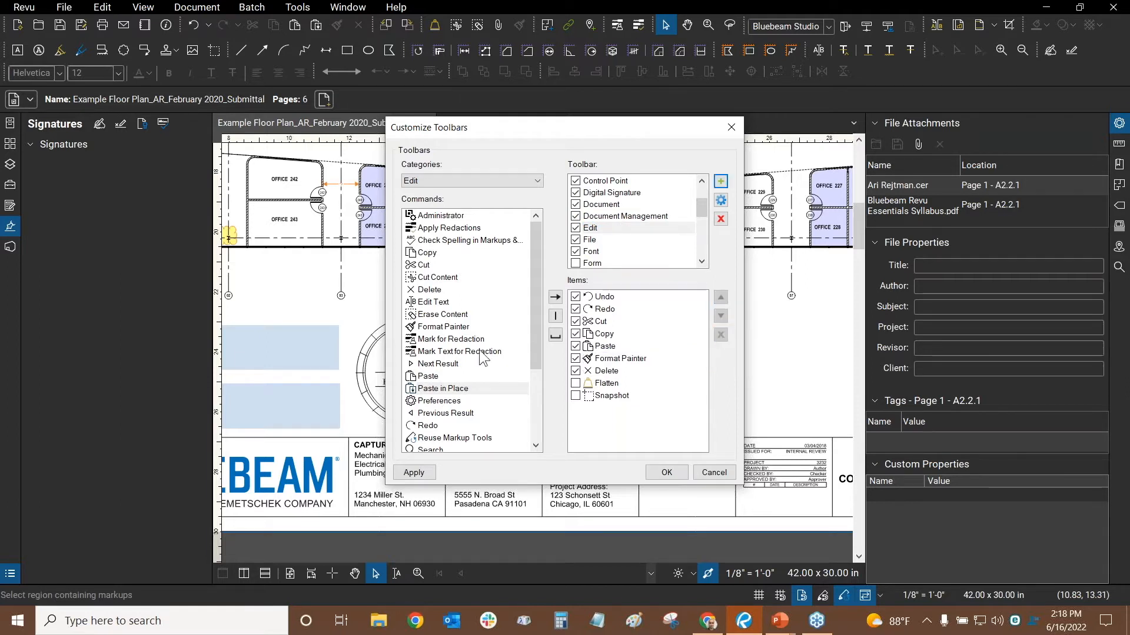
Step: Add Paste in Place back to the Edit toolbar directly after Paste, and cancel the toolbar customization
click(443, 389)
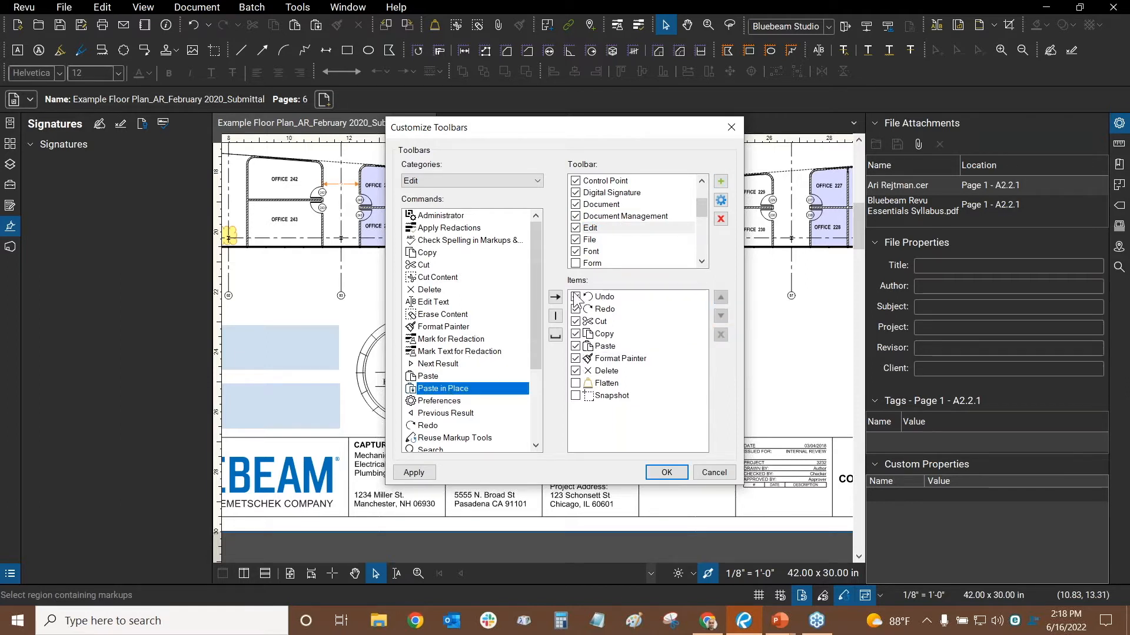
click(555, 297)
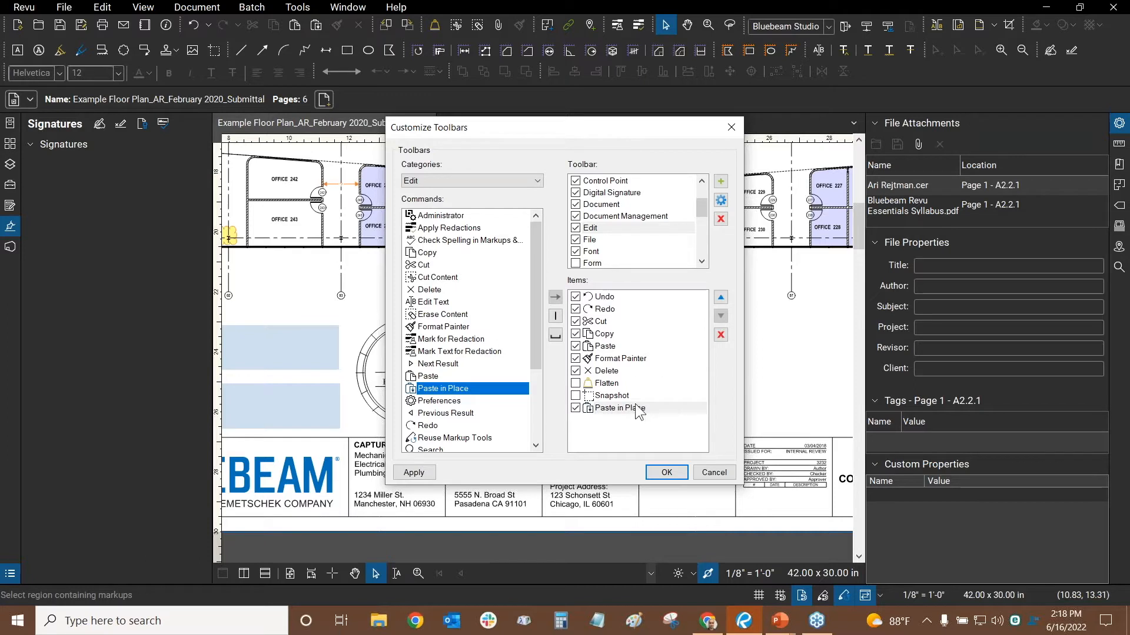
click(632, 406)
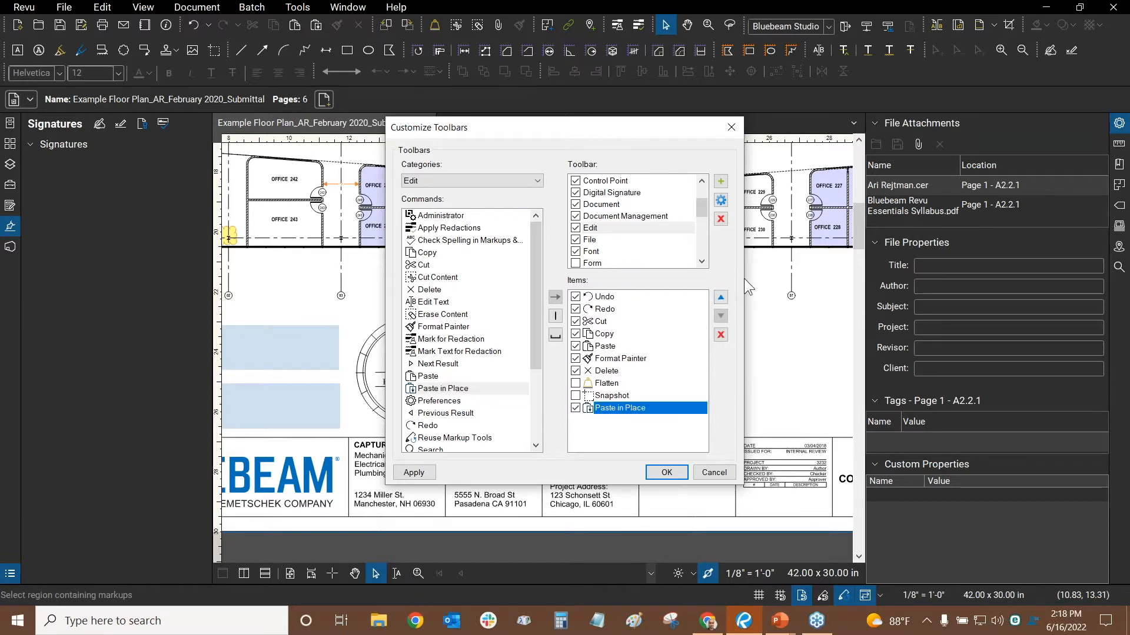
click(719, 298)
click(718, 299)
click(718, 298)
click(718, 298)
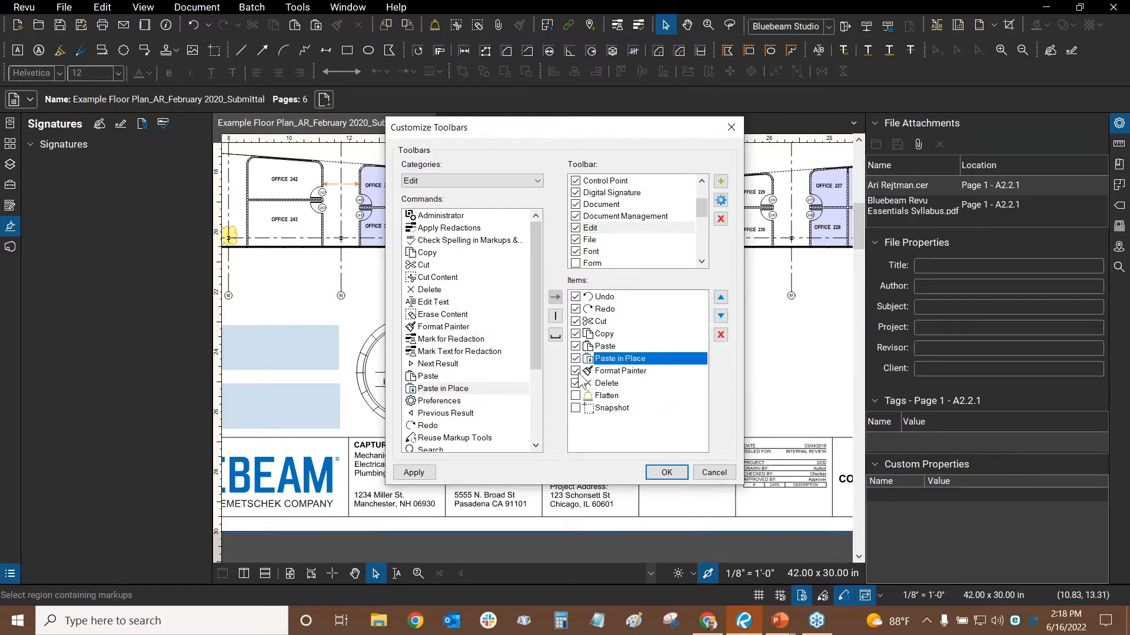
click(726, 475)
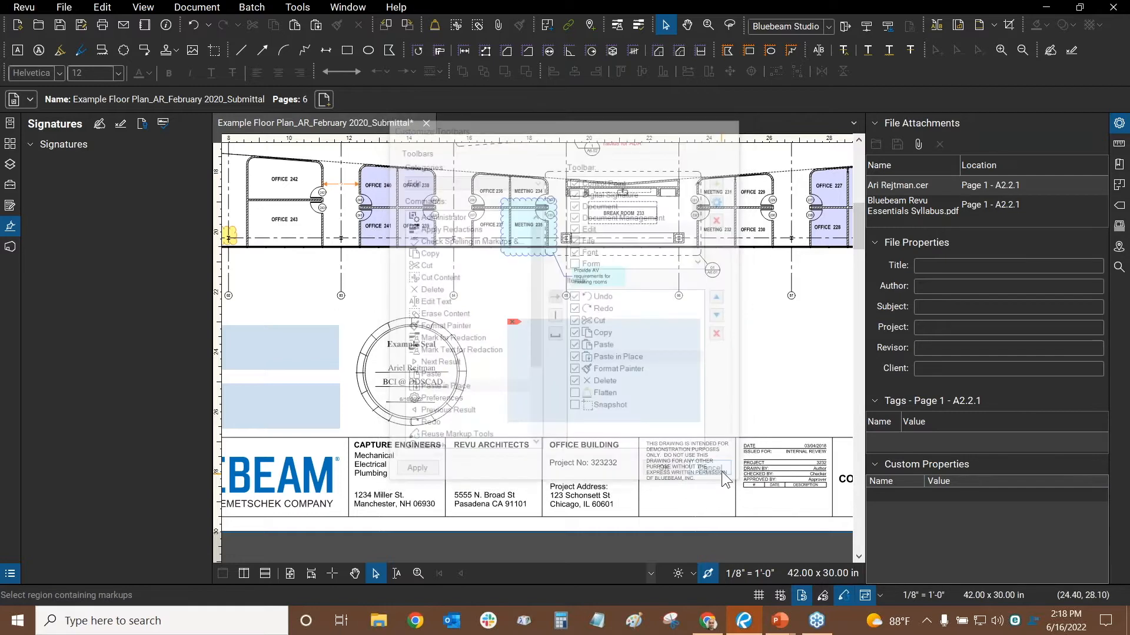
Step: Copy the signature field beside the Example Seal again with the Add Signature Field tool active, and leave the tool
drag(700, 309, 594, 333)
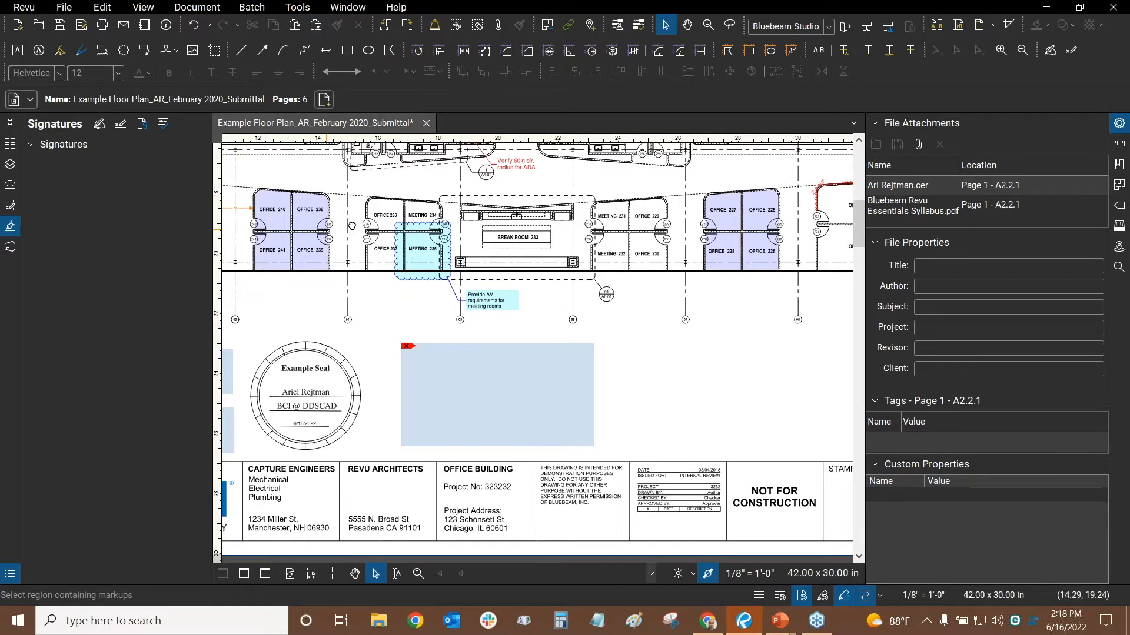
drag(310, 234, 409, 214)
click(121, 123)
click(595, 372)
right_click(595, 372)
click(634, 339)
drag(677, 310, 581, 319)
key(Escape)
Step: Paste the copied signature field in place on page A2.2.2 and deselect it
scroll(651, 286, down, 1)
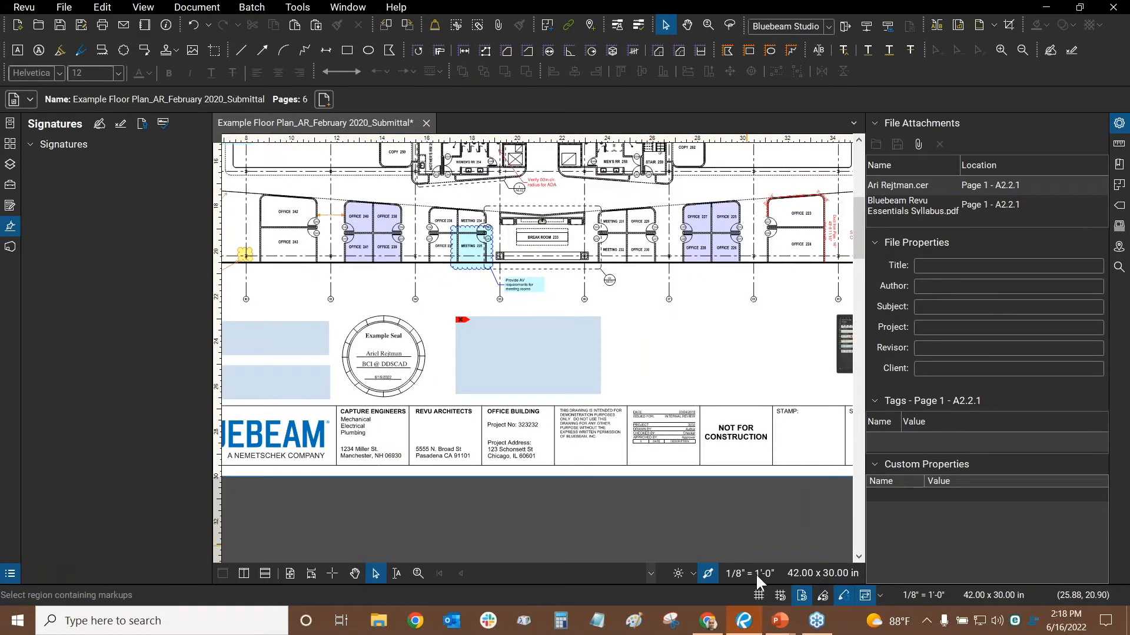
key(ctrl)
scroll(698, 341, down, 2)
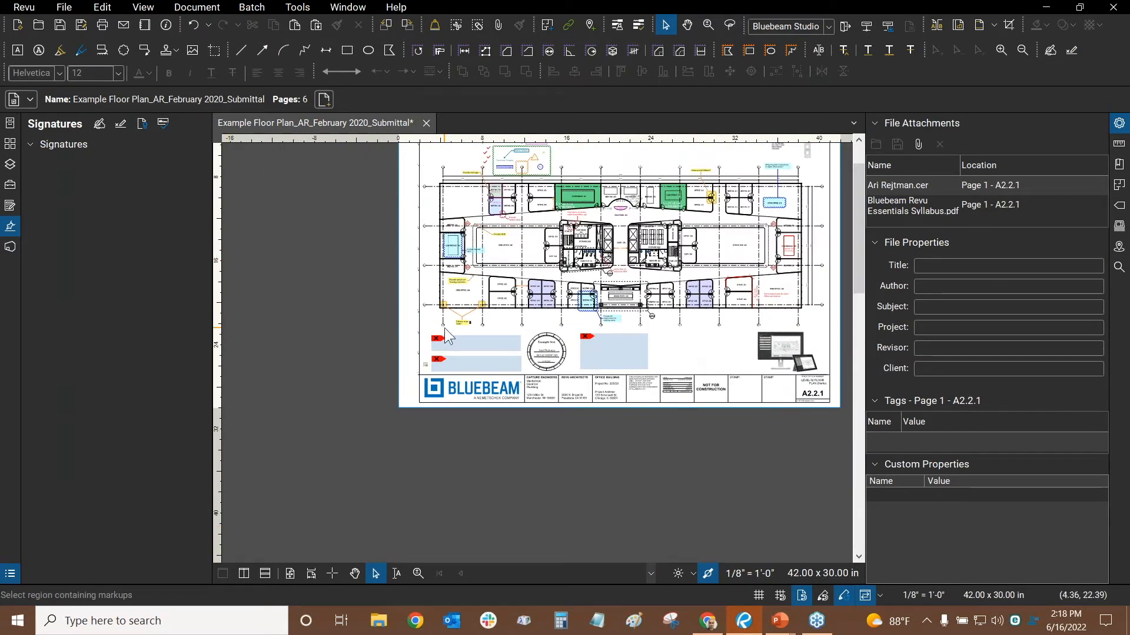
key(ctrl)
drag(687, 348, 627, 425)
scroll(600, 210, down, 1)
key(ctrl)
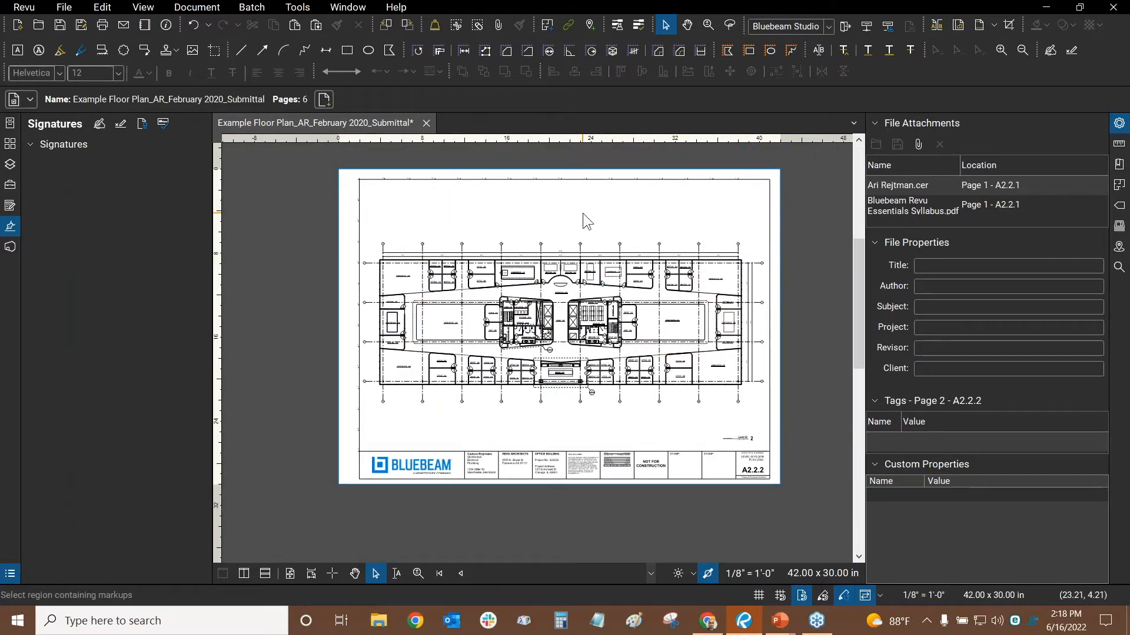
key(ctrl+v)
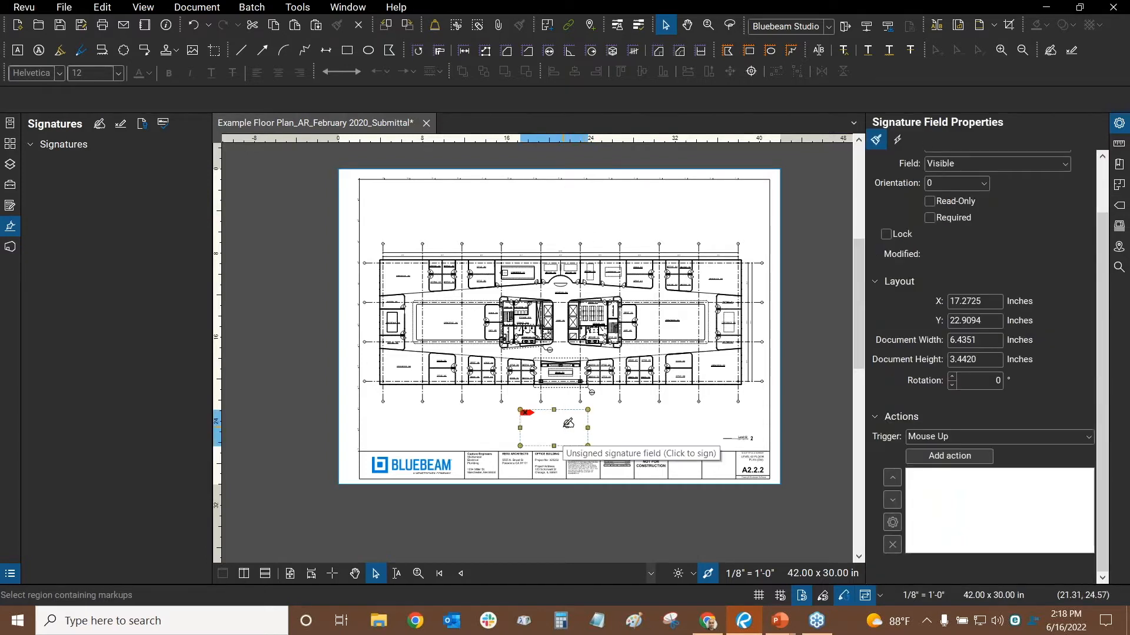
click(609, 431)
Step: Paste the signature field in place on page A2.2.3 and deselect it
scroll(617, 211, down, 3)
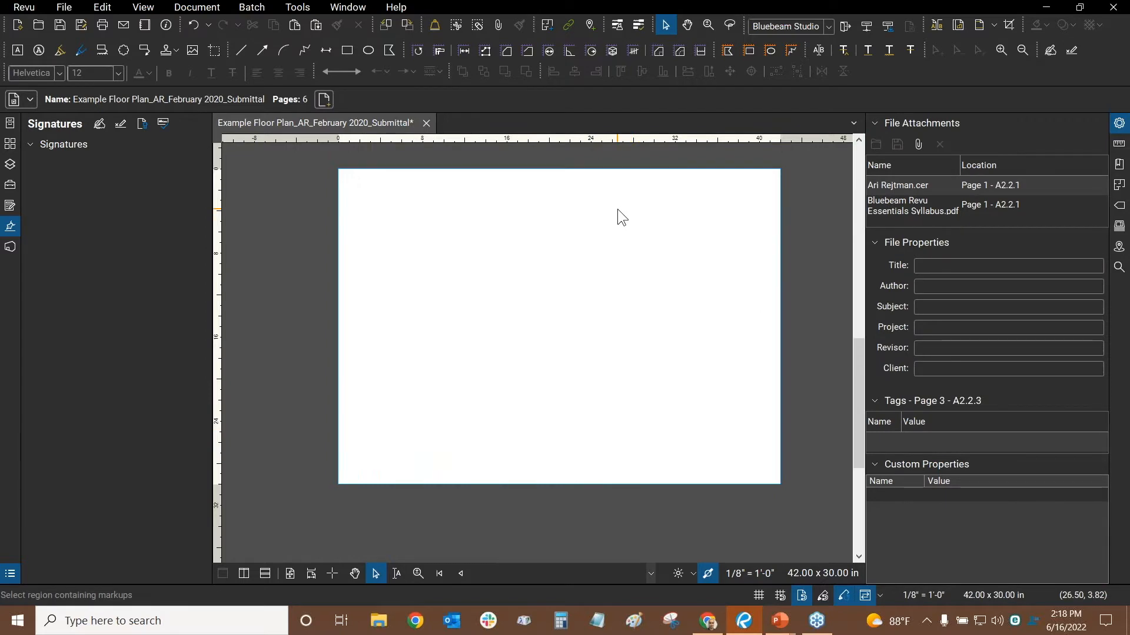
key(ctrl+shift+v)
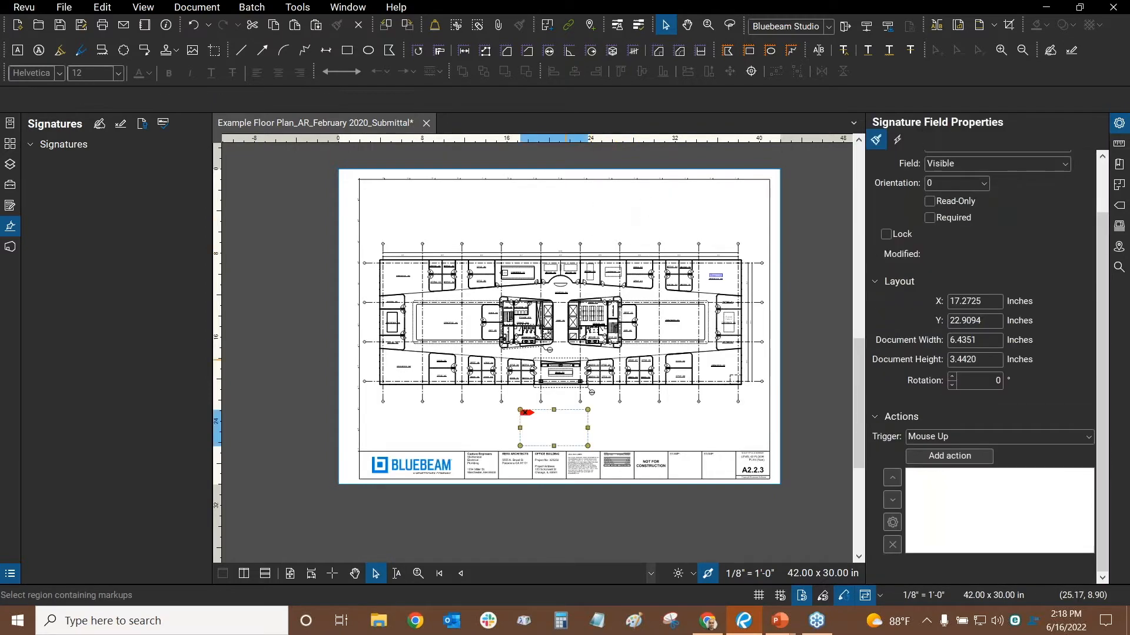
click(581, 214)
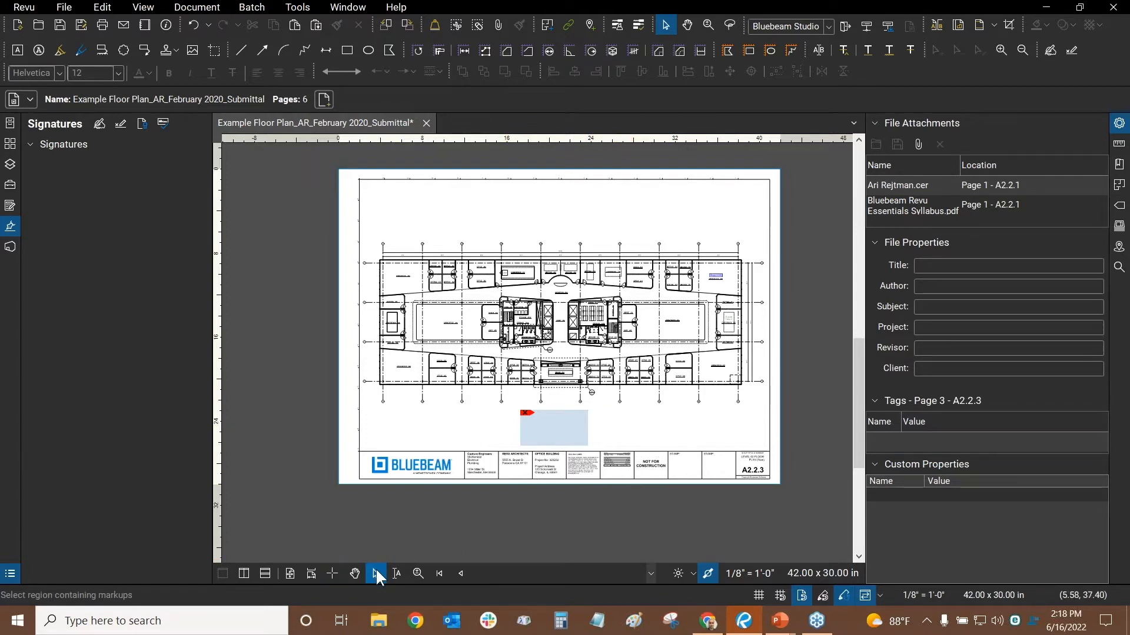
Step: Delete the pasted signature fields from pages A2.2.3 and A2.2.2, return to page A2.2.1 and leave the Add Signature Field tool
click(121, 123)
right_click(560, 426)
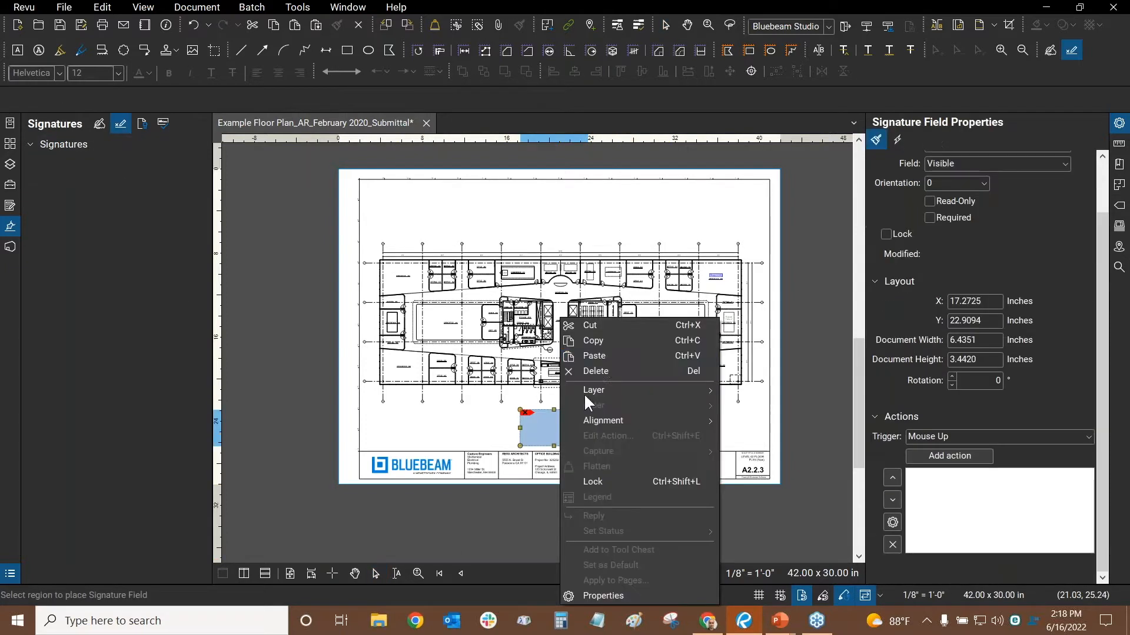
click(595, 371)
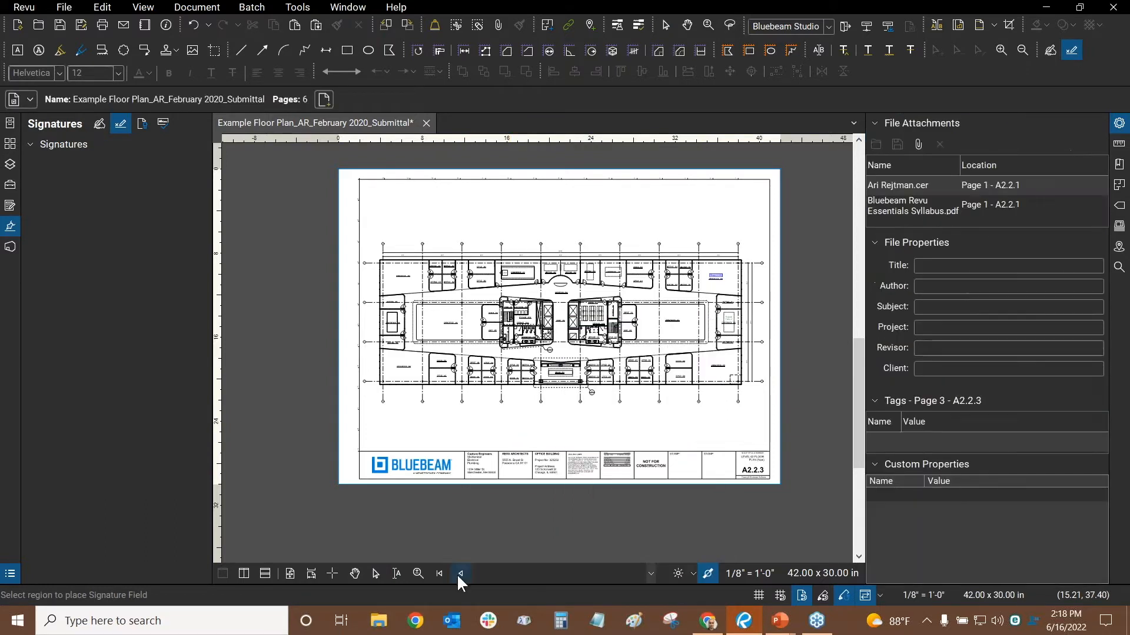
key(ctrl+z)
right_click(538, 426)
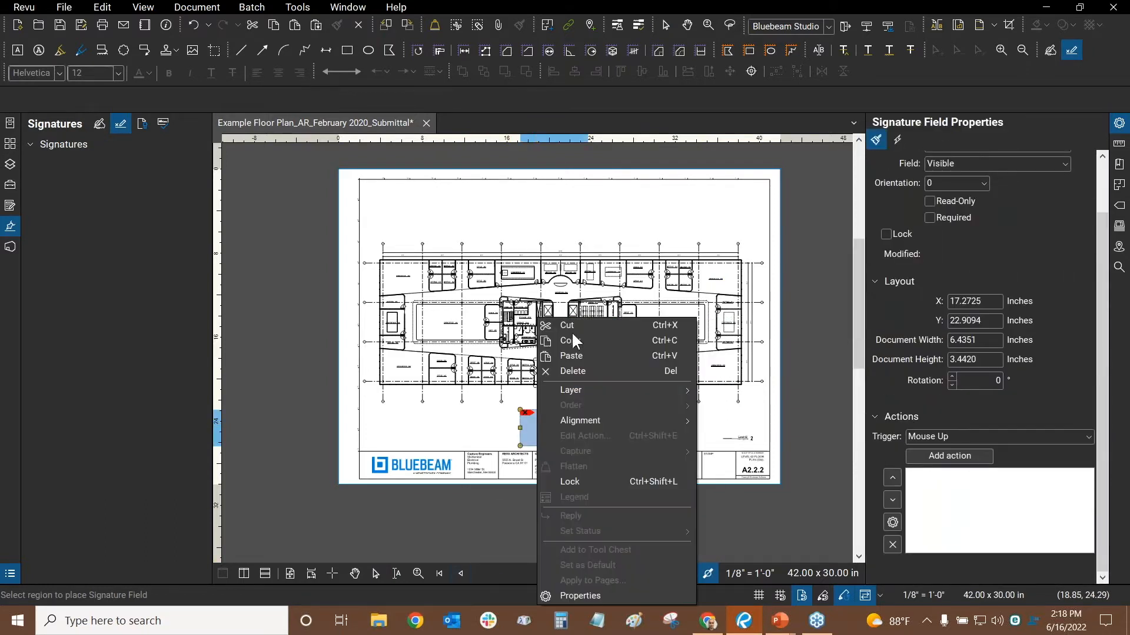
click(572, 371)
key(ctrl+z)
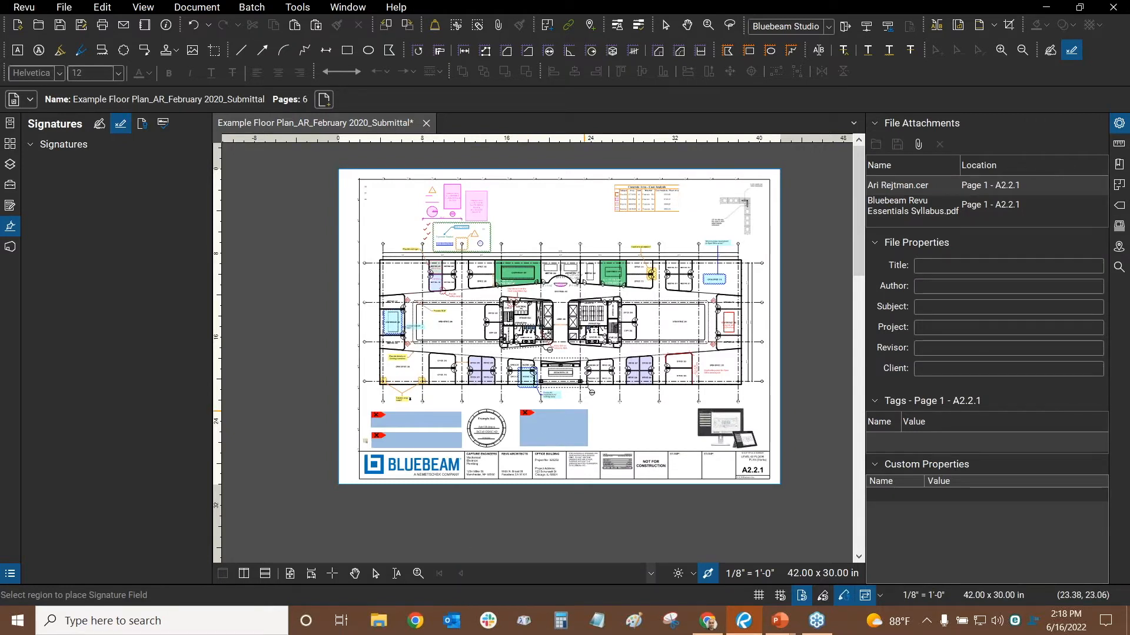
mouse_move(601, 422)
mouse_down()
mouse_move(614, 417)
mouse_move(602, 417)
mouse_up()
key(Escape)
scroll(510, 224, up, 3)
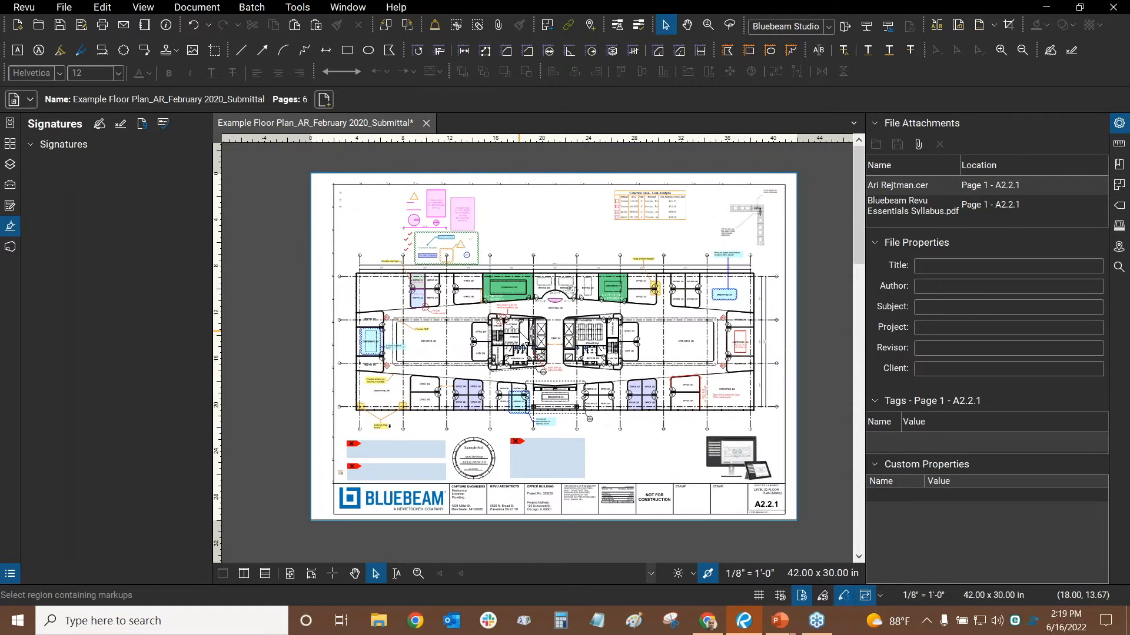
drag(510, 224, 529, 228)
drag(533, 226, 533, 229)
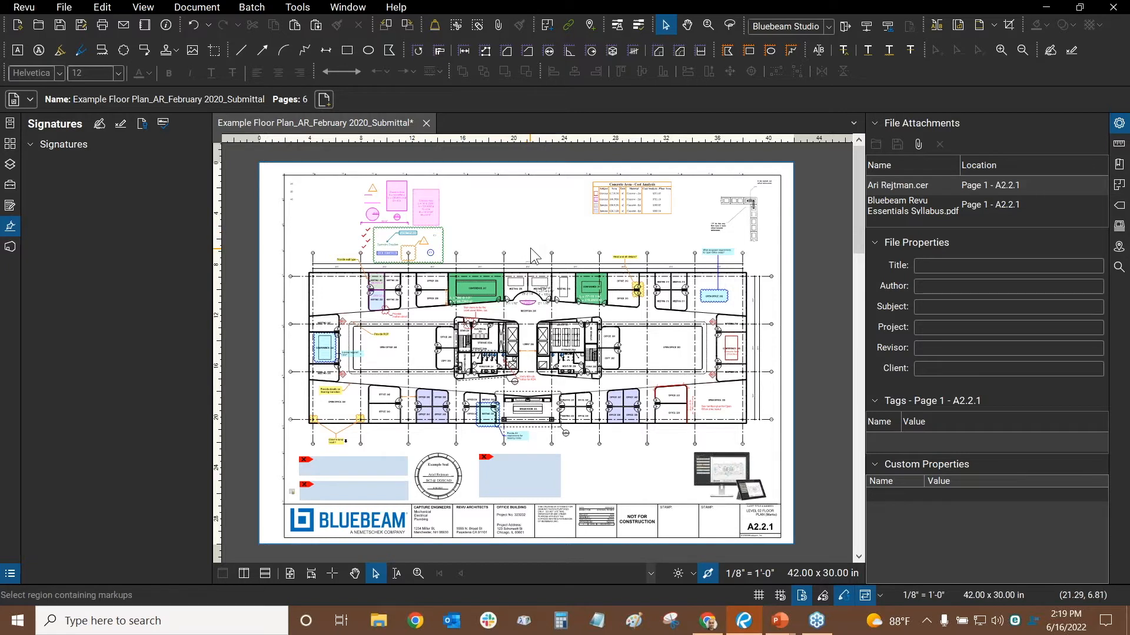
scroll(587, 425, down, 3)
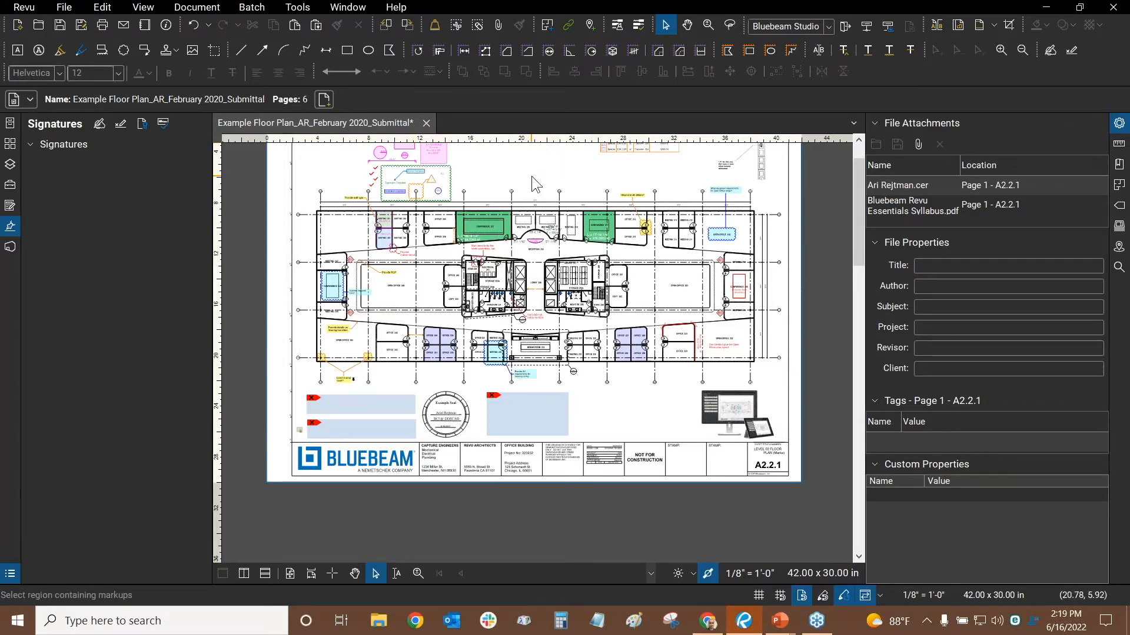
scroll(529, 409, up, 3)
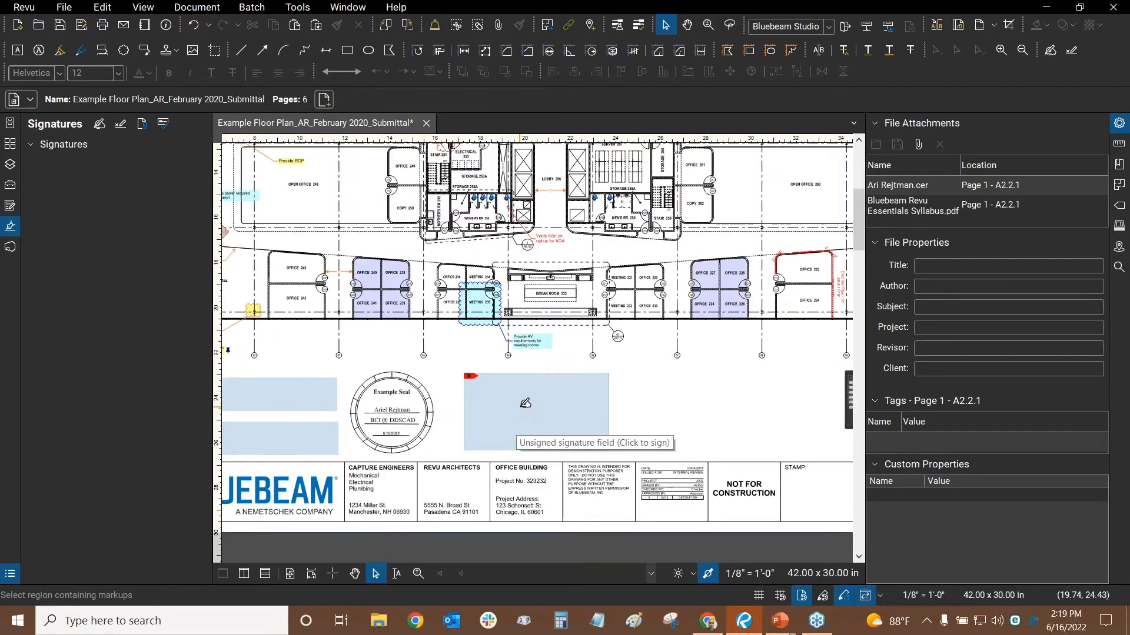
scroll(538, 326, up, 5)
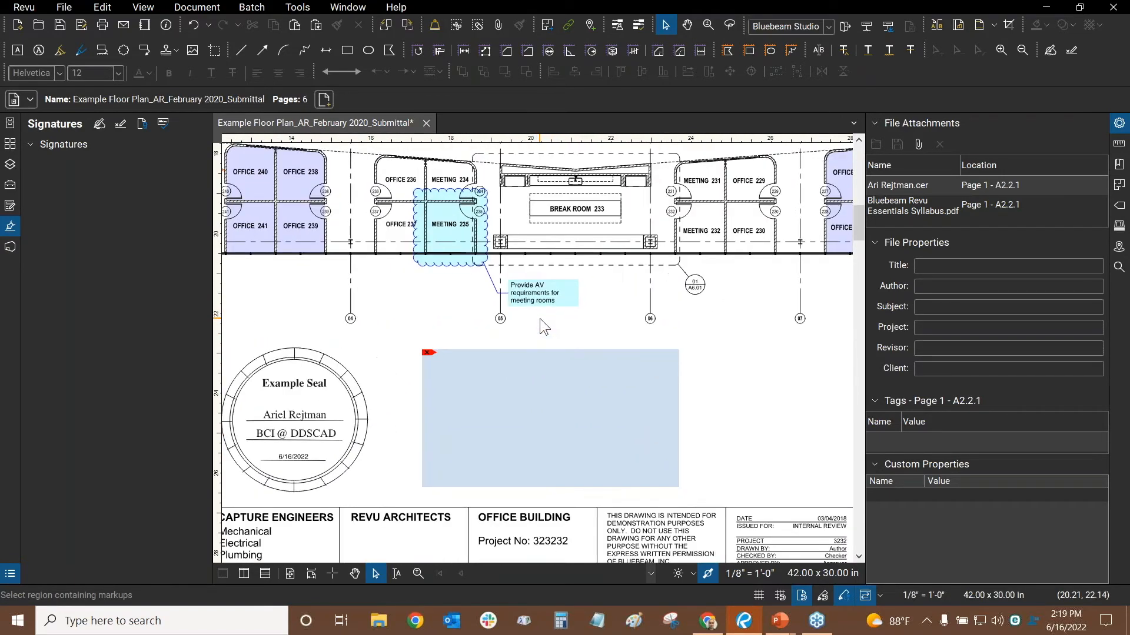
drag(537, 248, 534, 214)
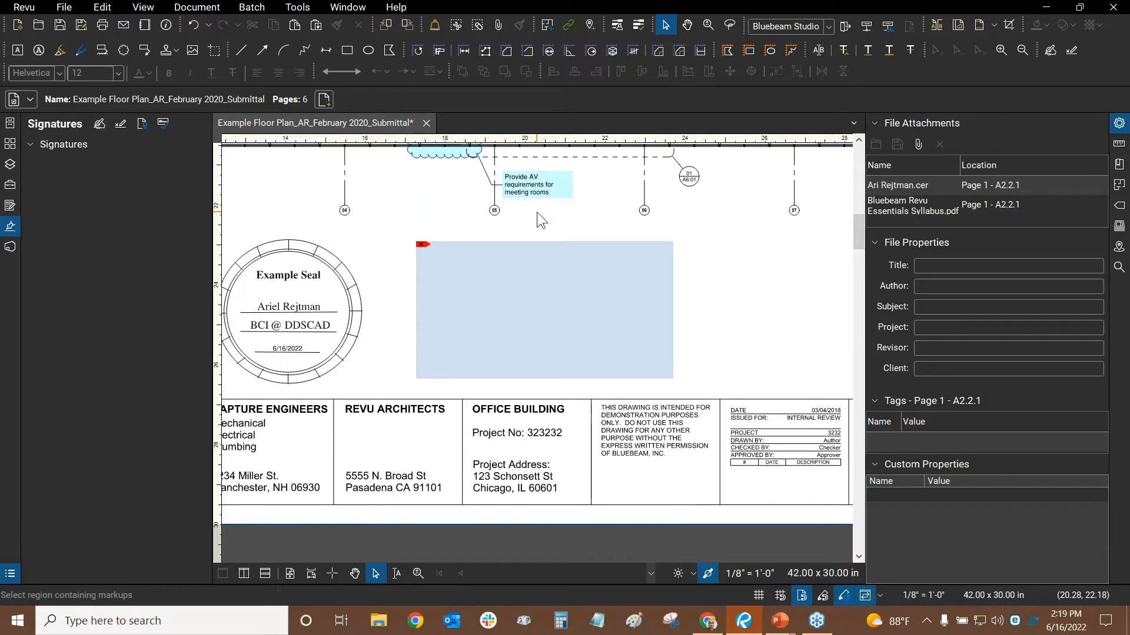
drag(536, 211, 561, 222)
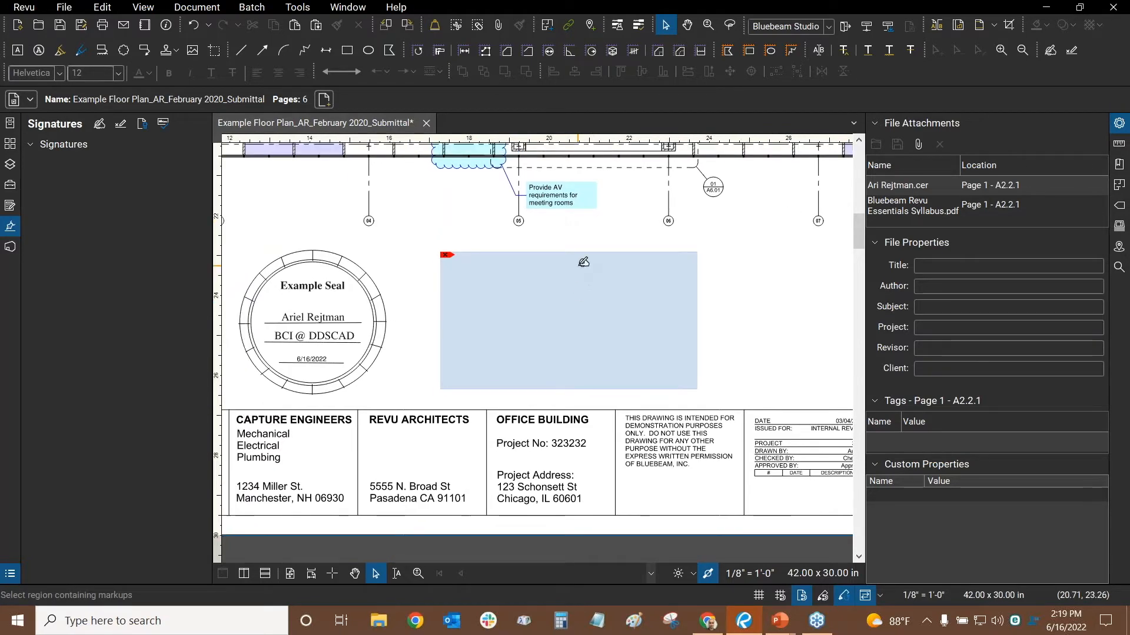
scroll(535, 268, down, 5)
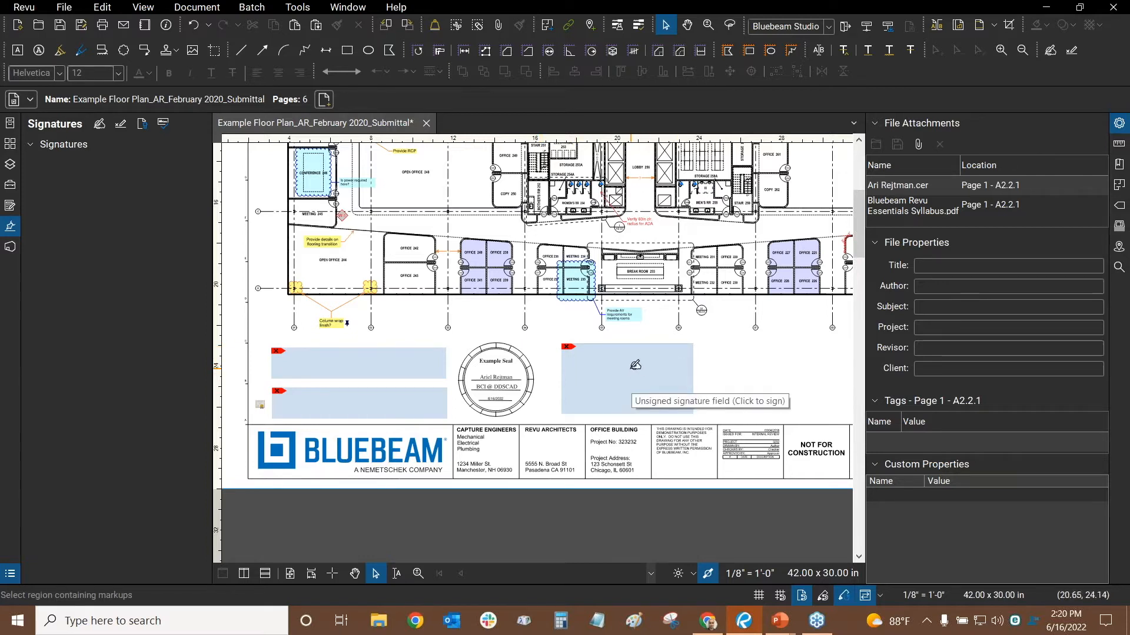
drag(686, 332, 630, 309)
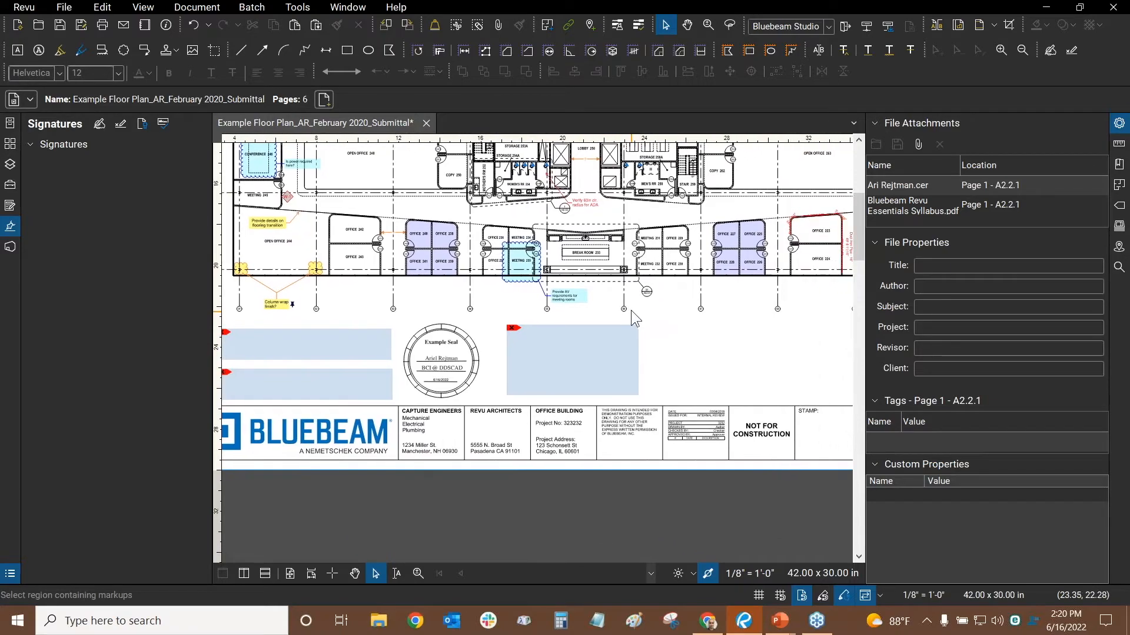
key(alt+Tab)
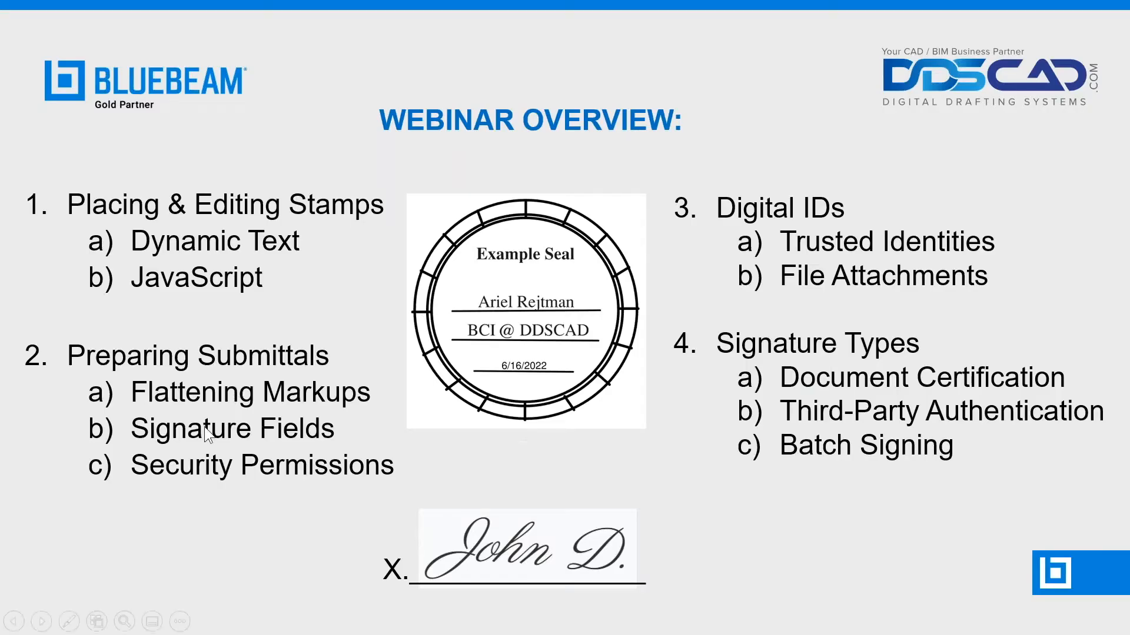
key(alt+Tab)
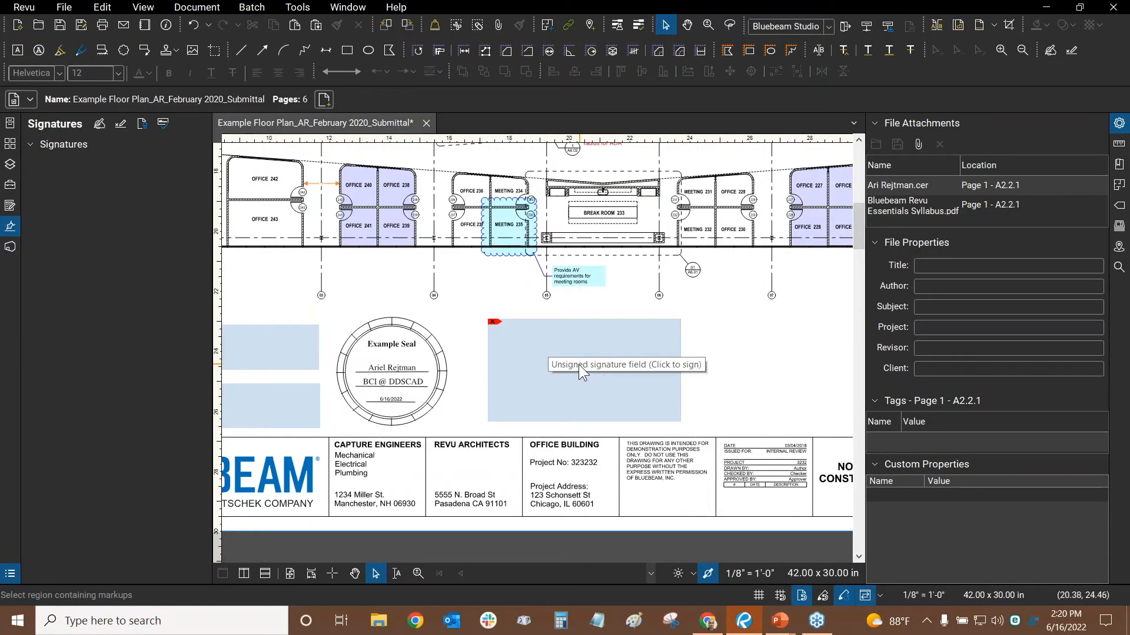
scroll(578, 365, down, 1)
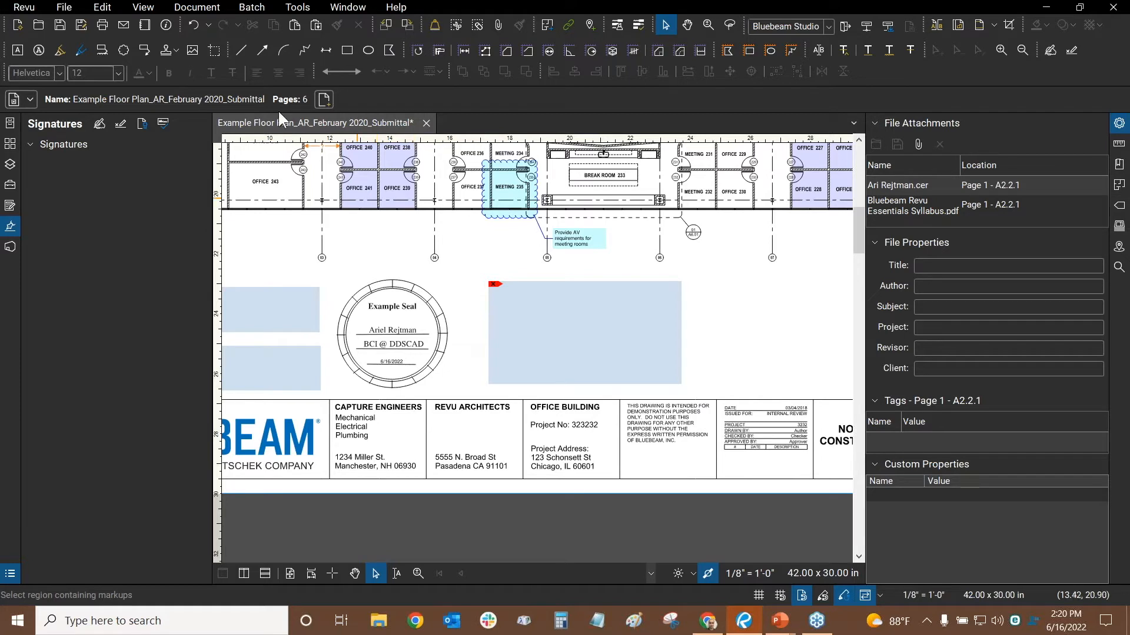
Step: Examine the document's security permissions and open the settings for changing them
click(198, 7)
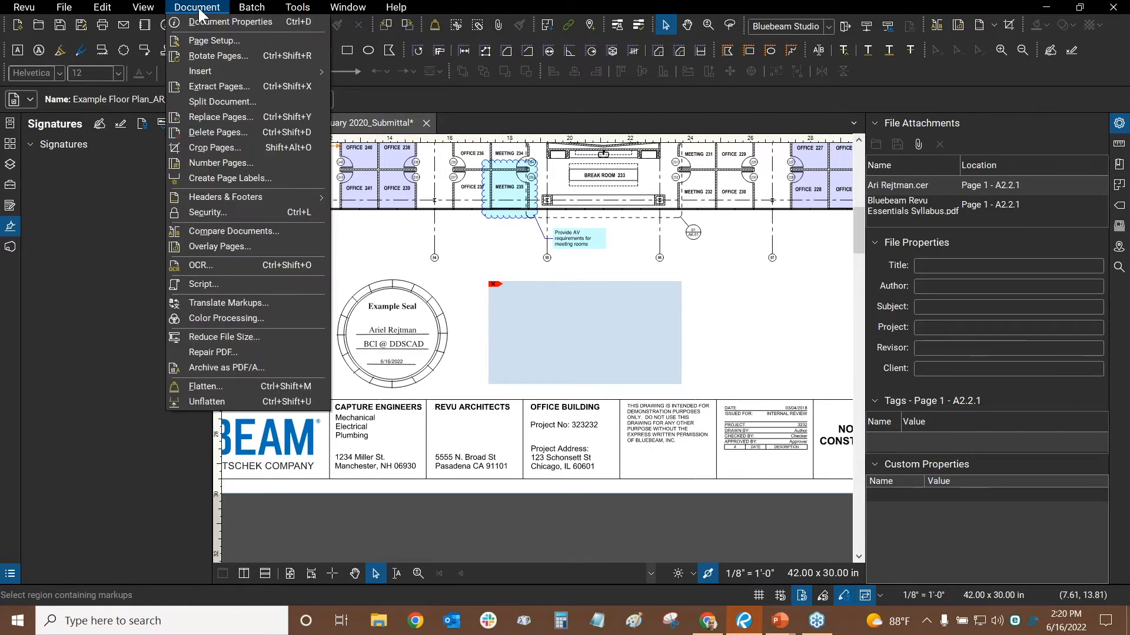
click(224, 213)
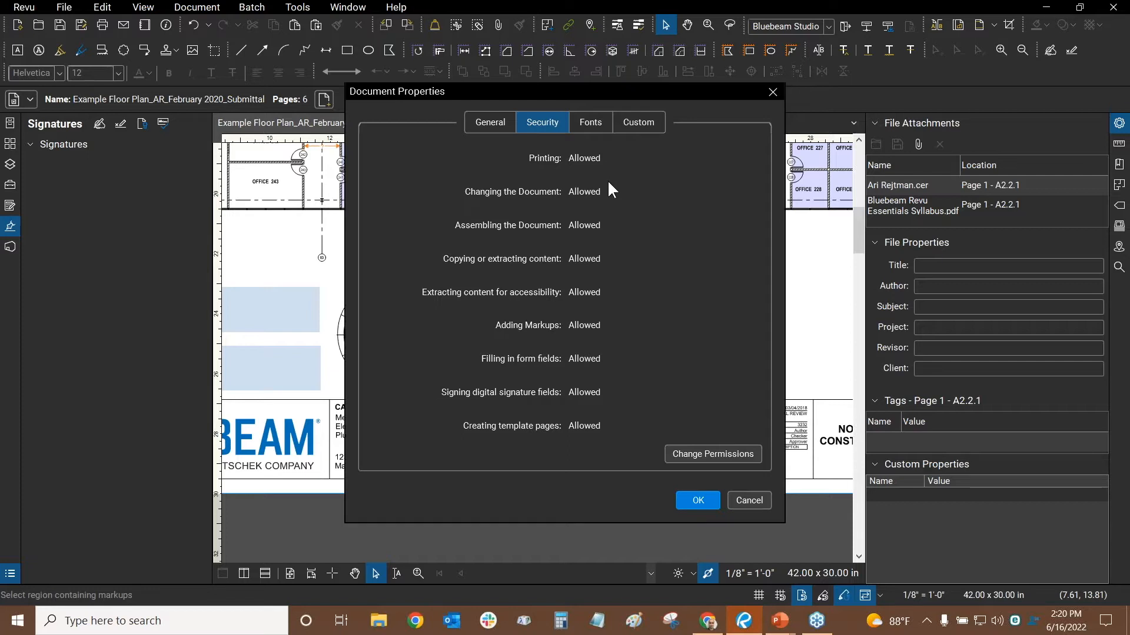
click(711, 453)
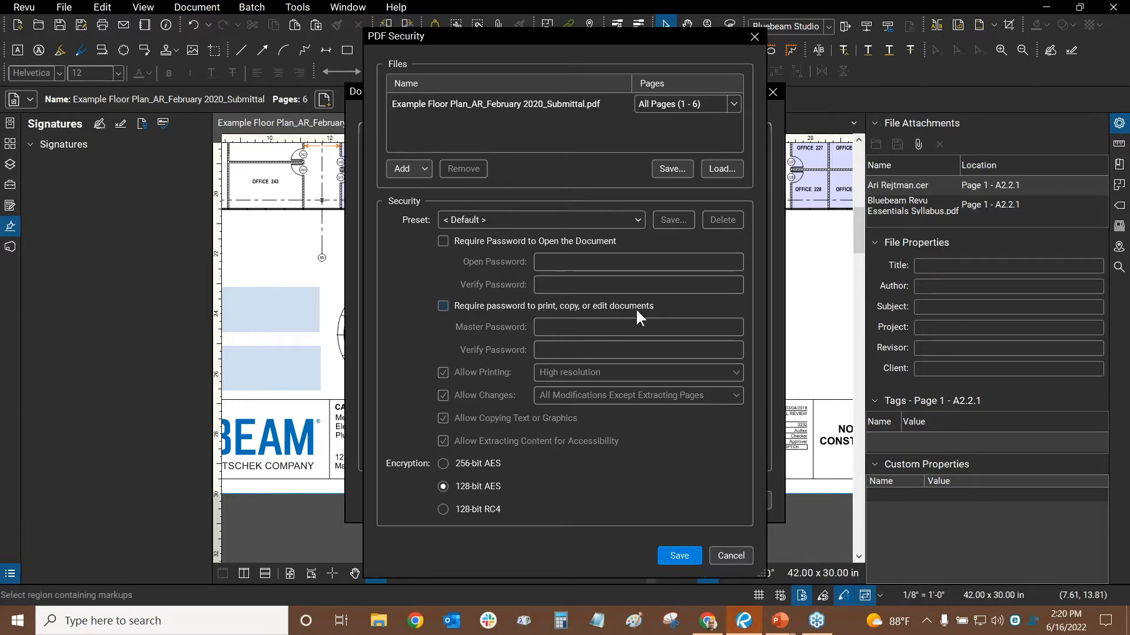
Step: Require a password to print, copy or edit the document, and toggle the printing, changes, copying and content extraction permissions off and back on
click(443, 307)
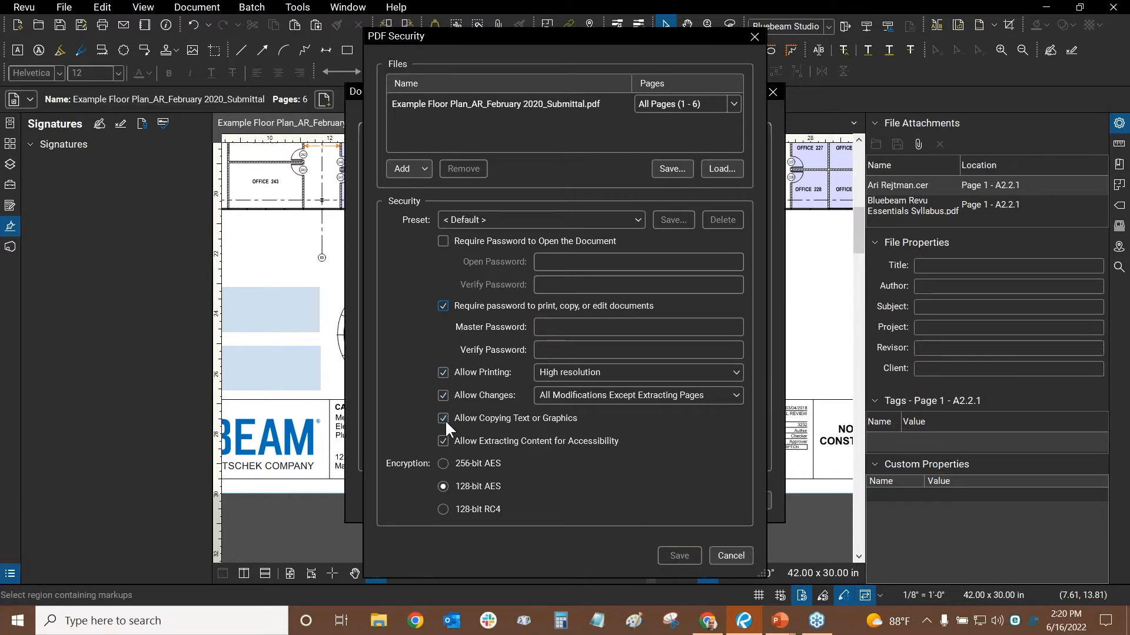
click(442, 374)
click(445, 372)
click(443, 395)
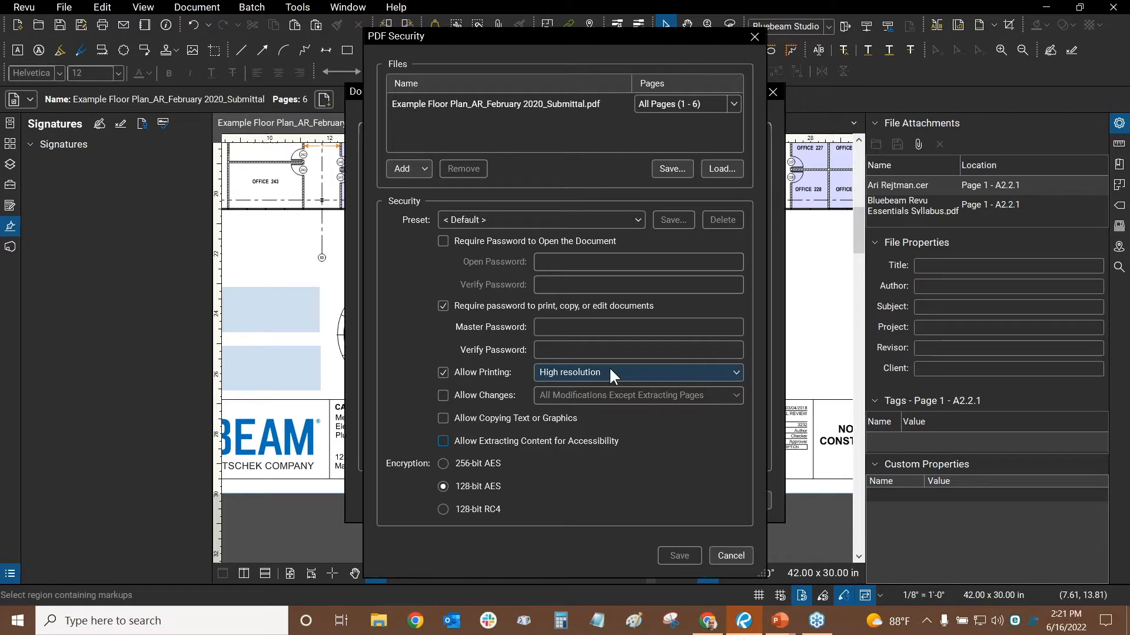
click(443, 395)
click(443, 418)
click(442, 441)
click(443, 420)
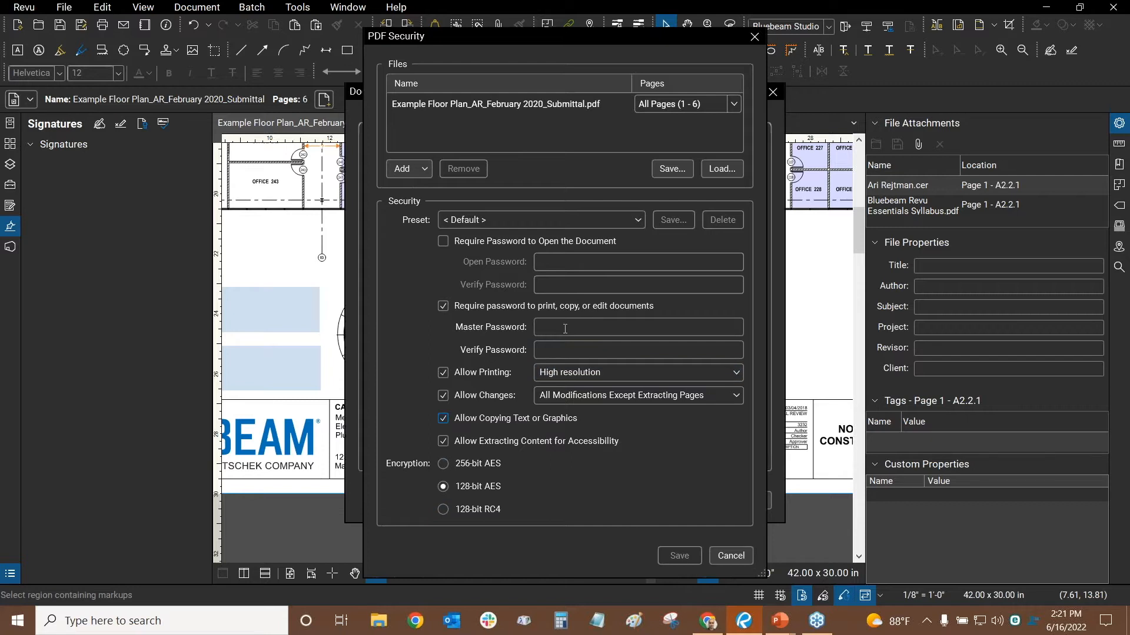
Step: Look over the master password fields and page range choices, and close the security settings and document properties without saving
click(544, 328)
click(552, 351)
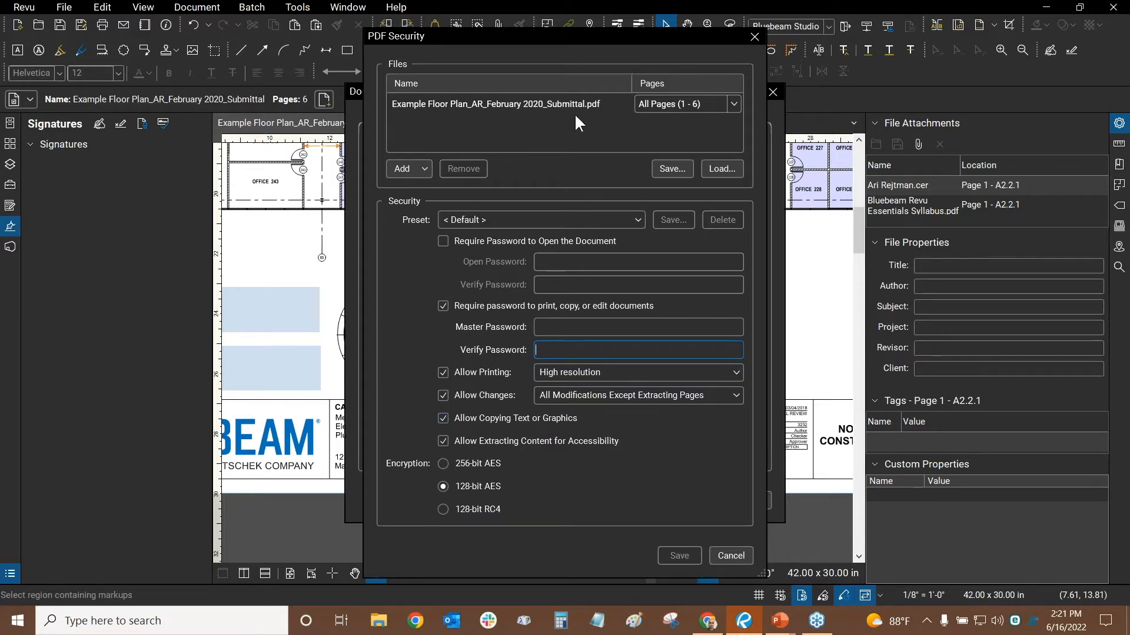
click(736, 101)
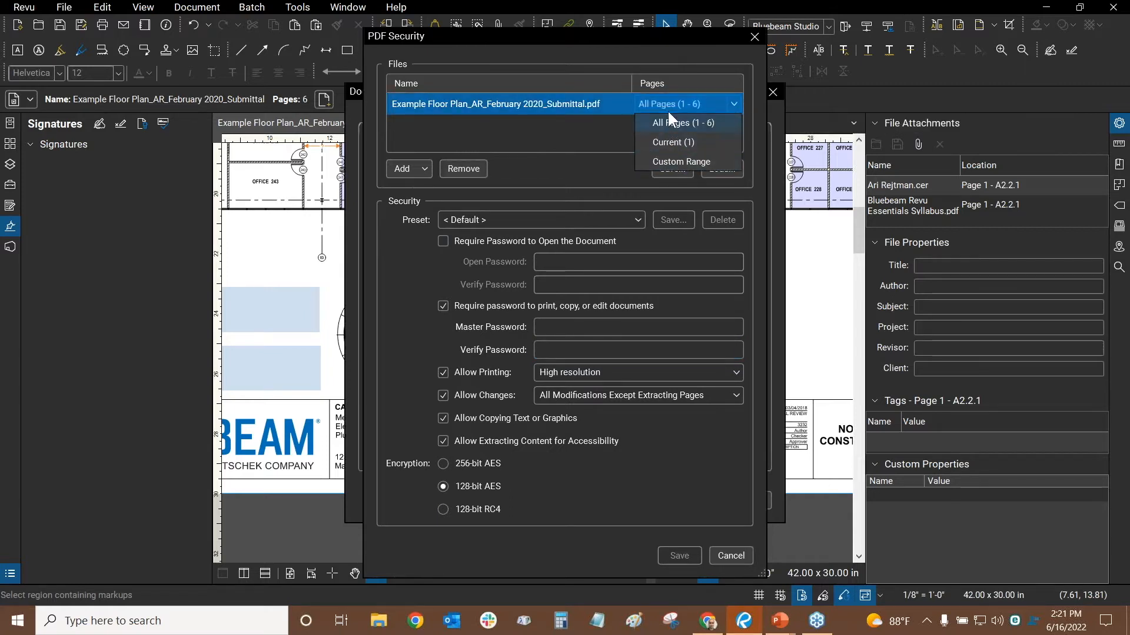
click(558, 137)
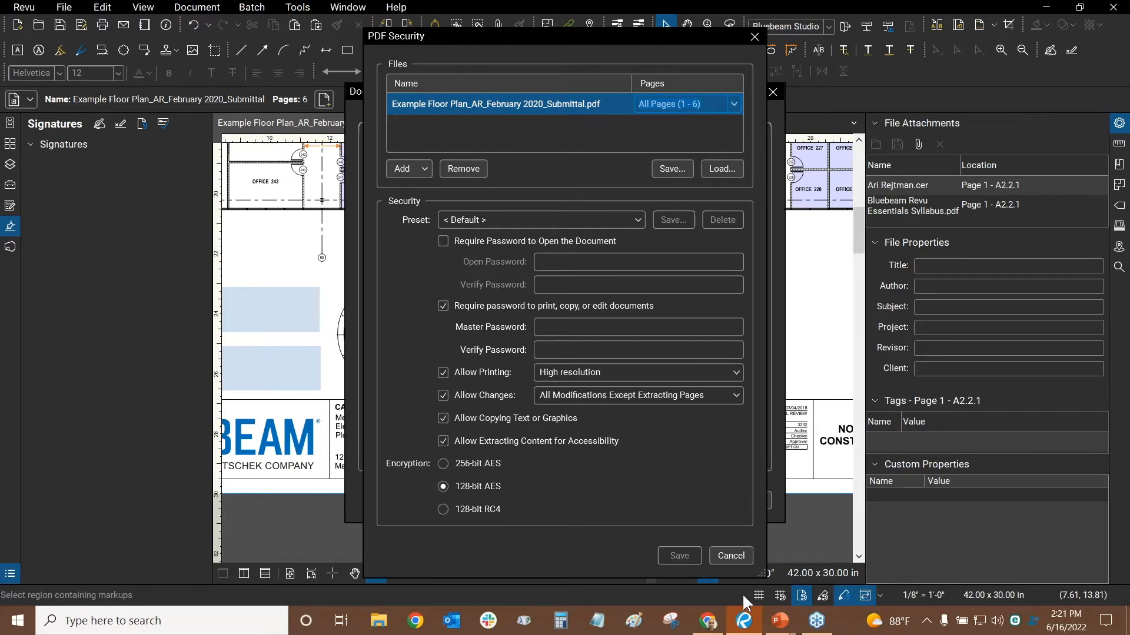
click(724, 551)
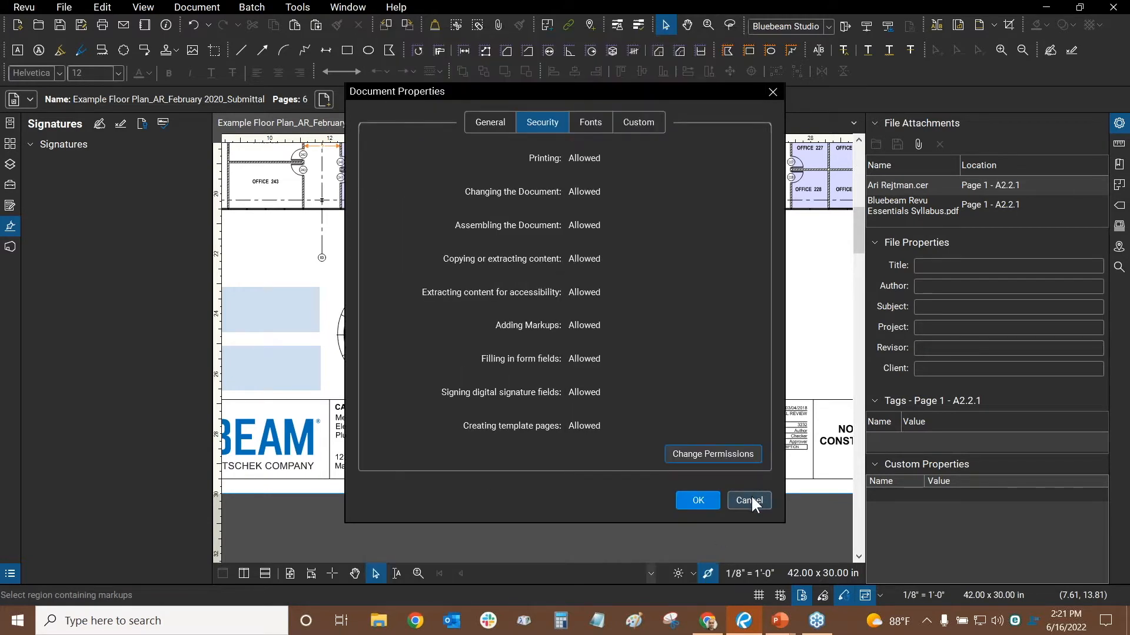
click(751, 497)
drag(711, 294, 635, 314)
scroll(635, 313, down, 1)
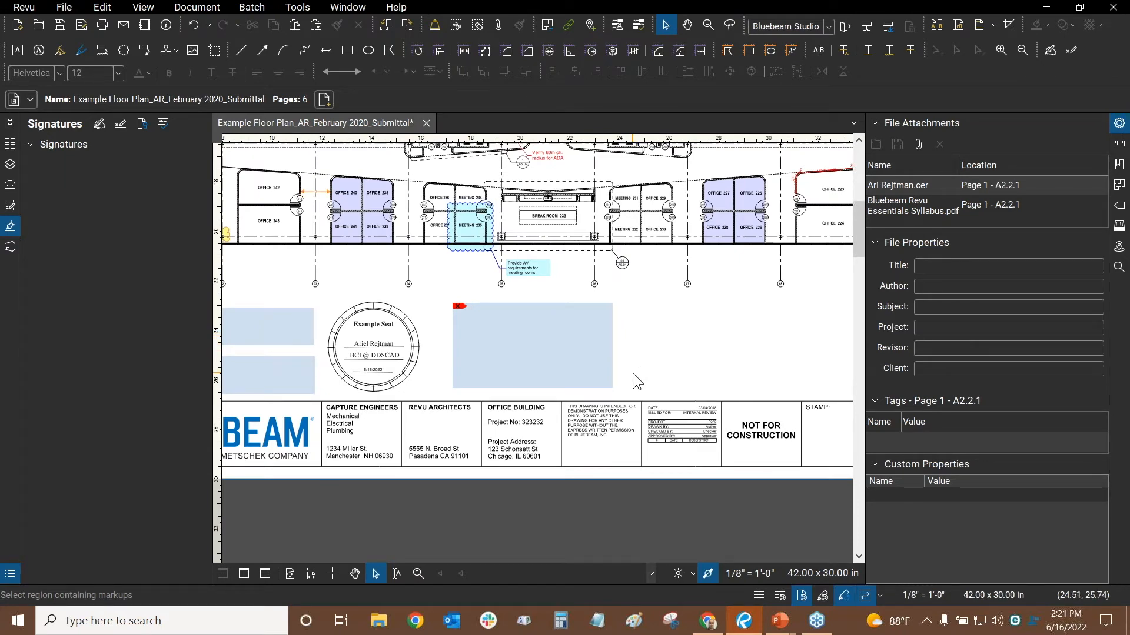
key(alt+Tab)
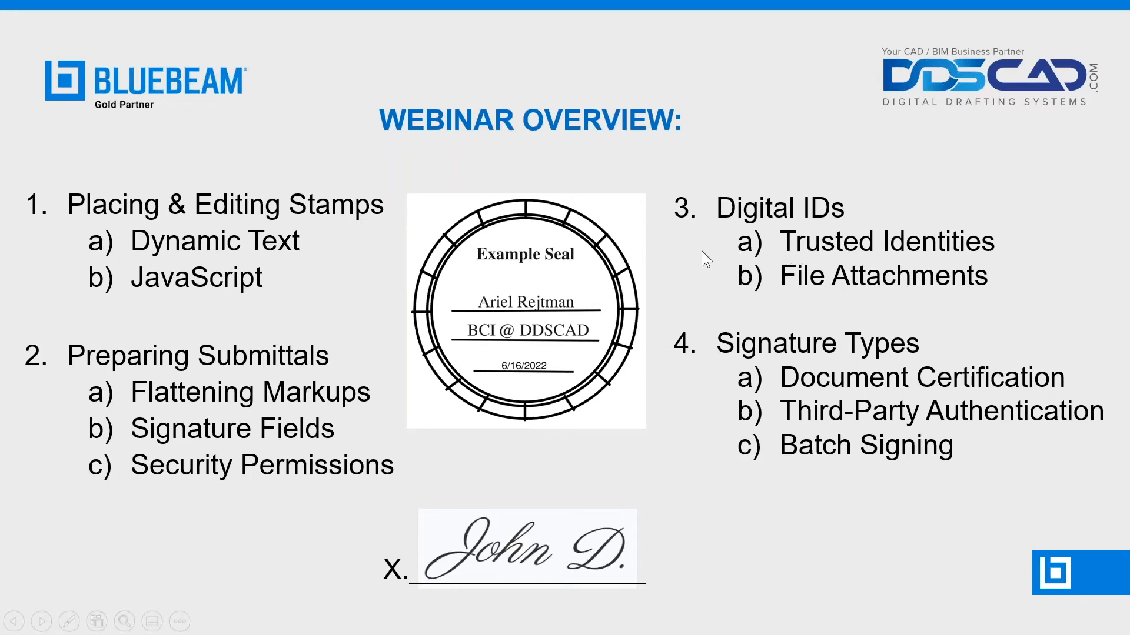
key(alt+Tab)
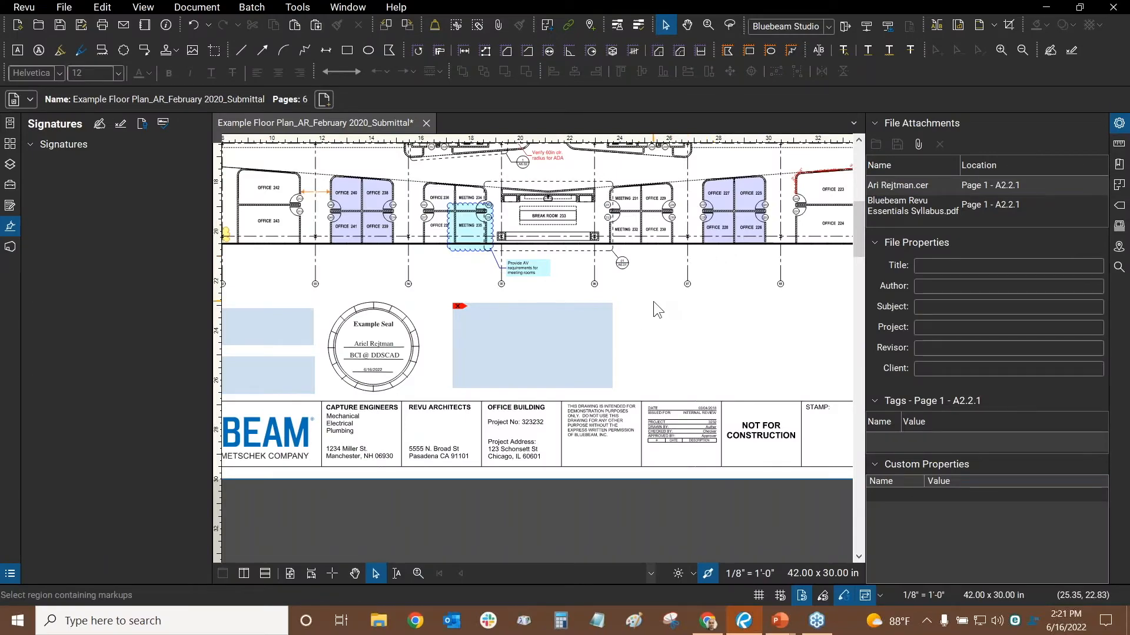
Step: Open the signature field beside the Example Seal for signing and start a new Digital ID with the Create Digital ID file option
key(ctrl+9)
drag(521, 430, 528, 267)
scroll(525, 275, up, 7)
scroll(563, 381, up, 2)
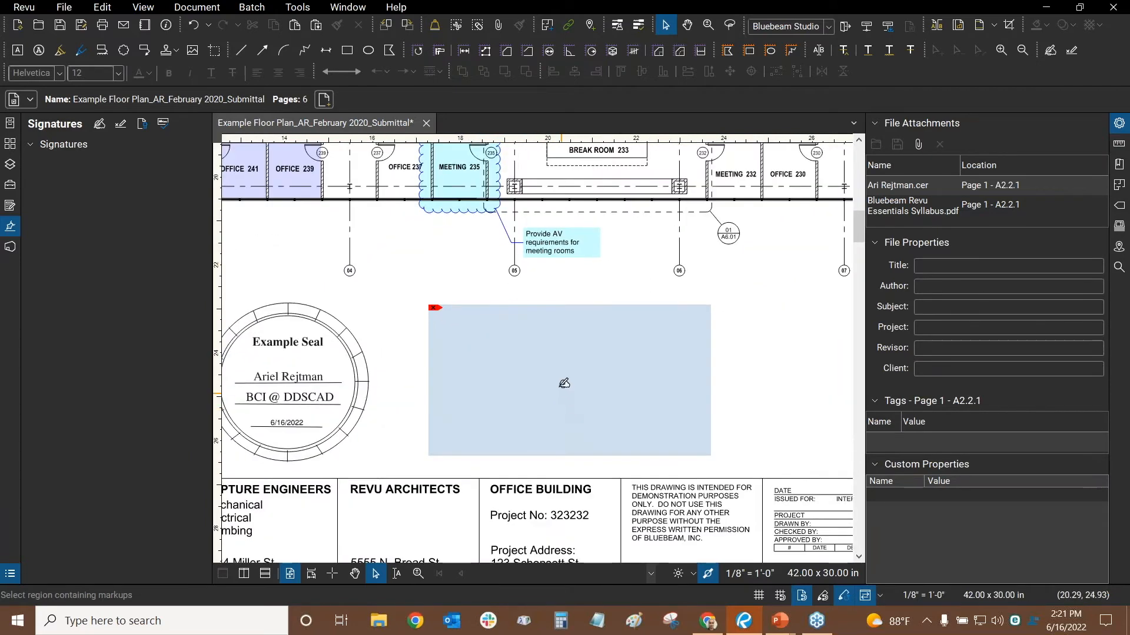
click(565, 383)
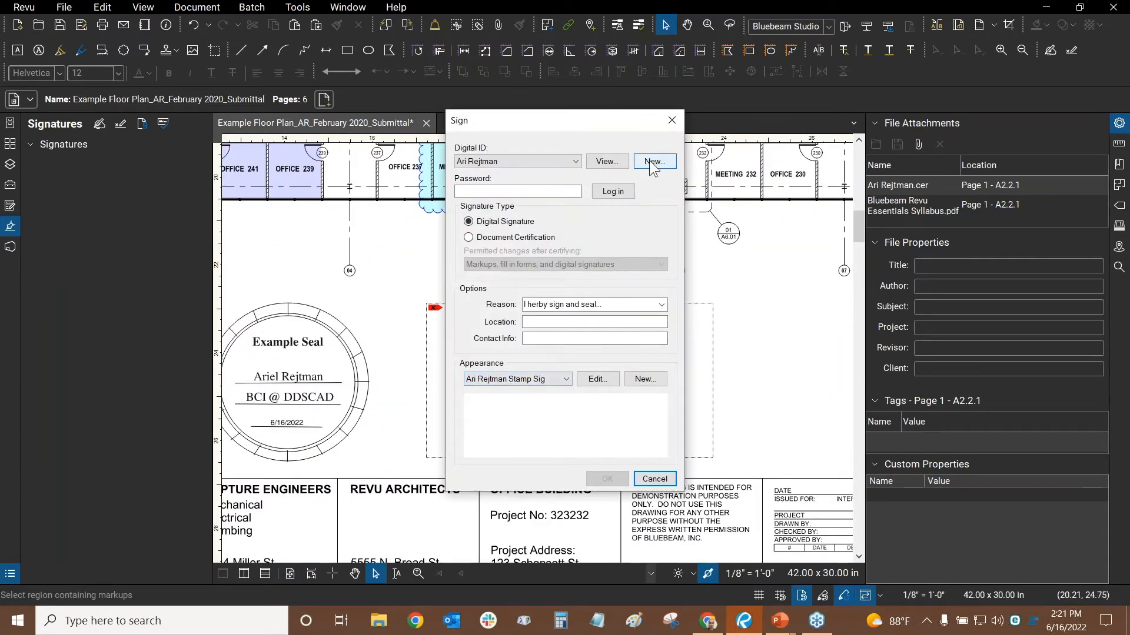
click(656, 163)
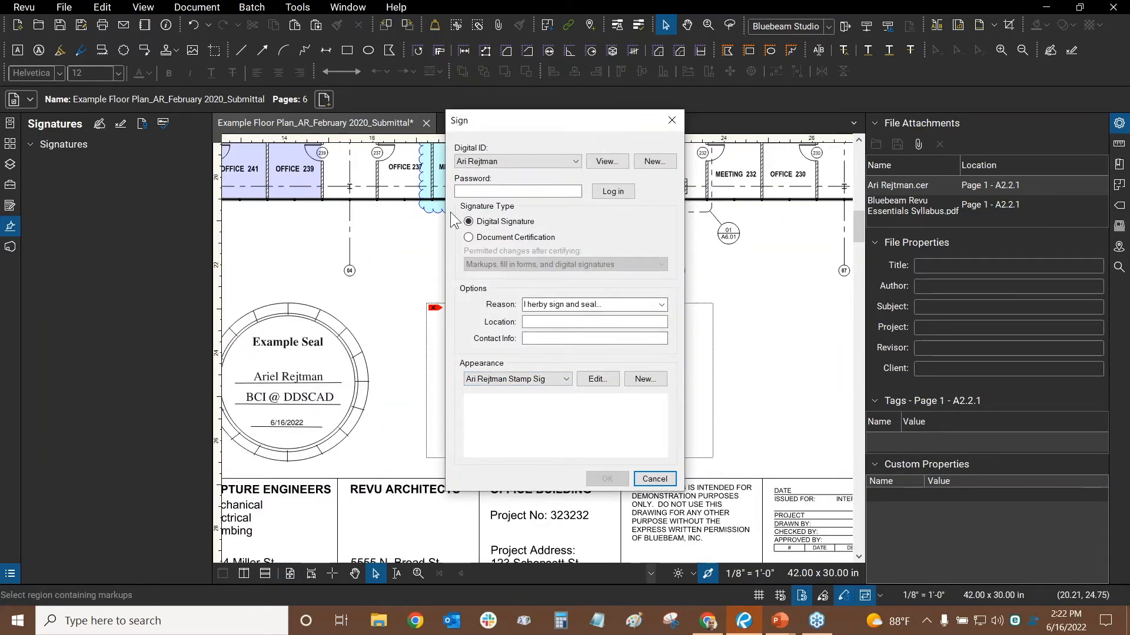
click(666, 161)
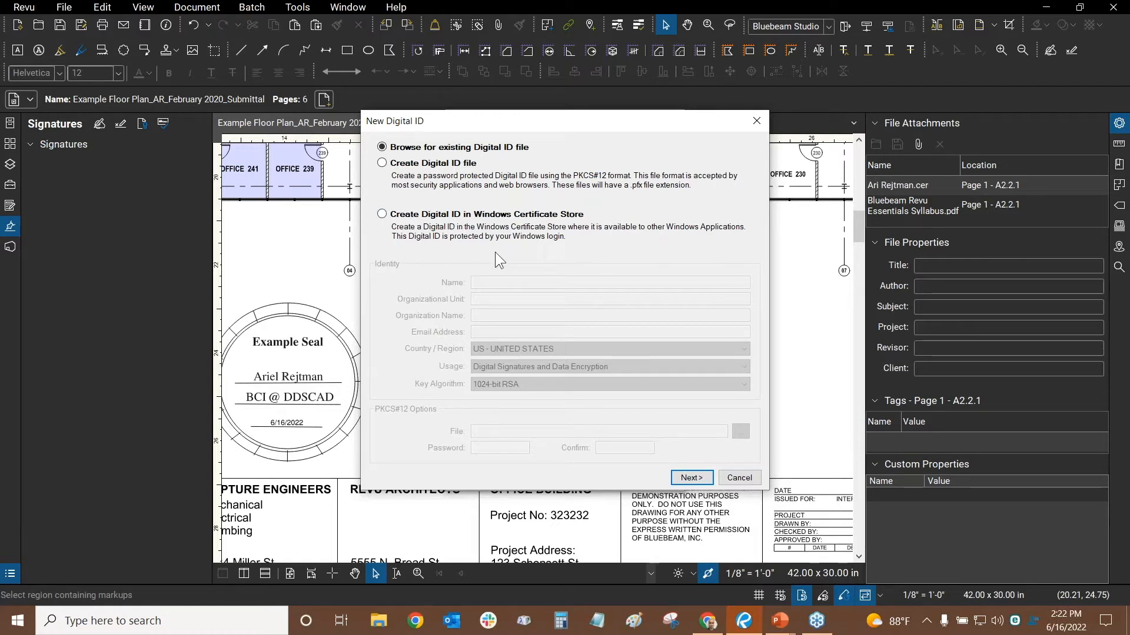
click(382, 164)
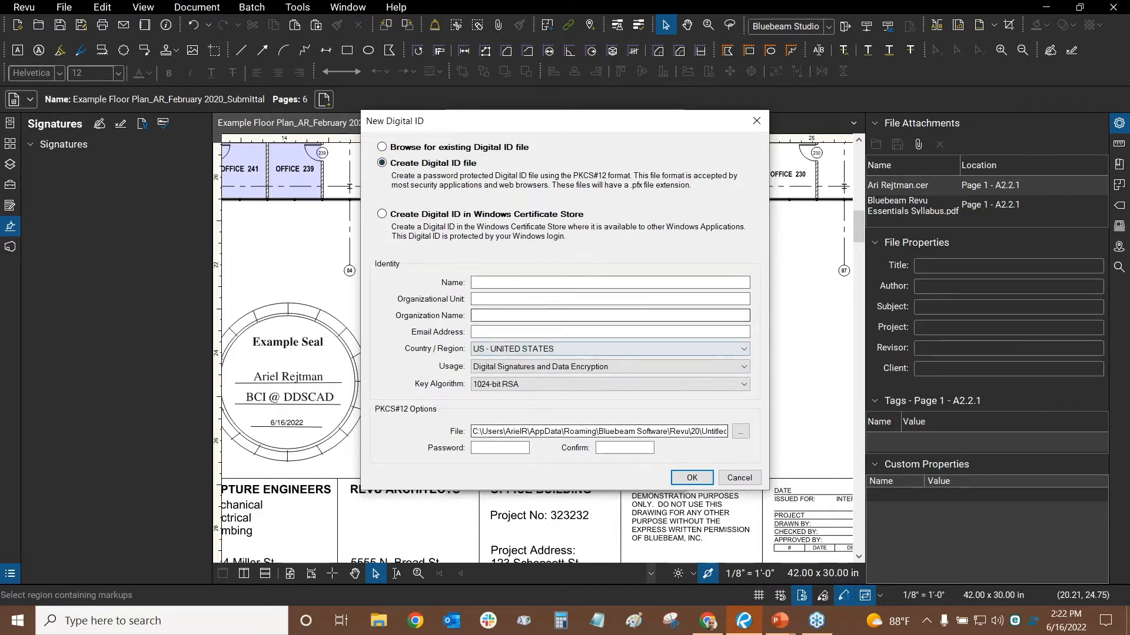
Step: Look over the new Digital ID's name, identity and password fields, and cancel both its creation and the signing
click(496, 282)
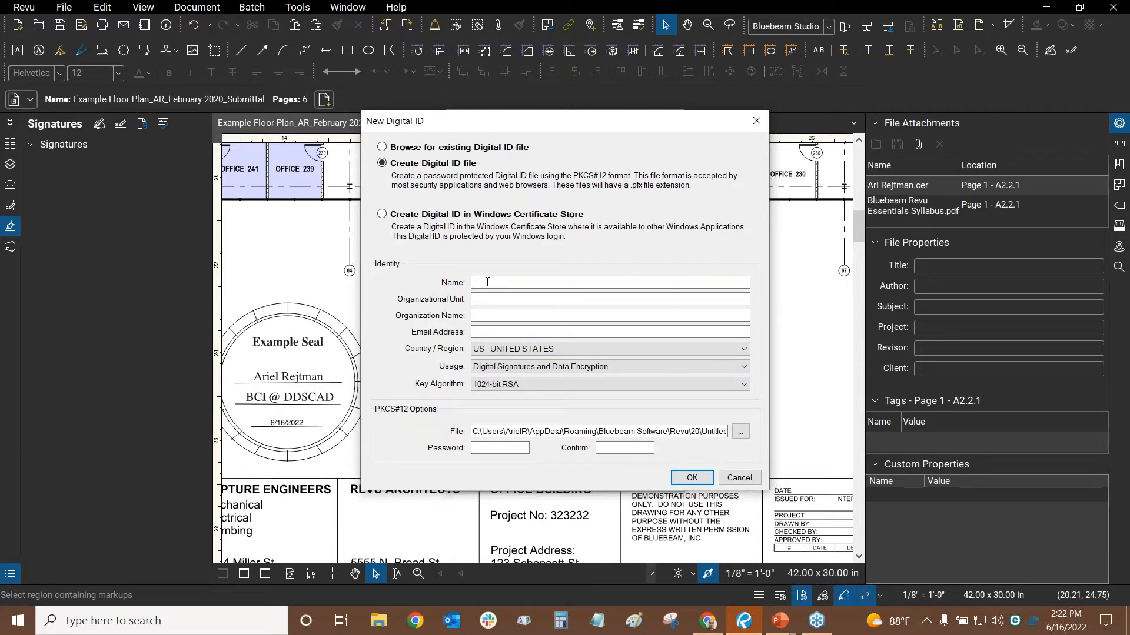
click(491, 283)
click(488, 450)
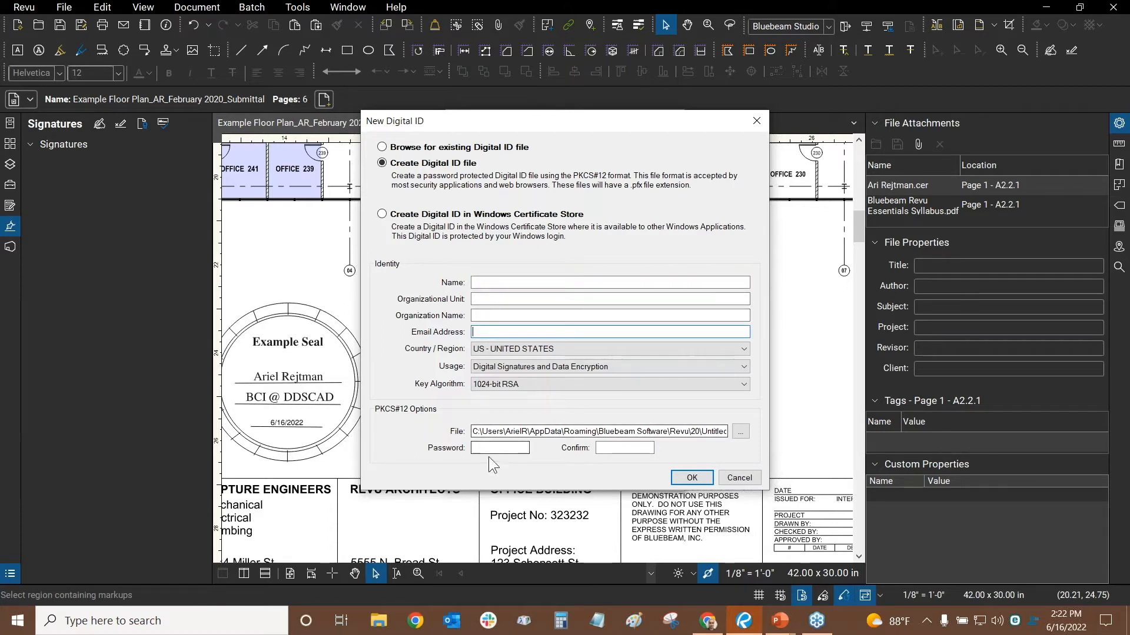
click(619, 450)
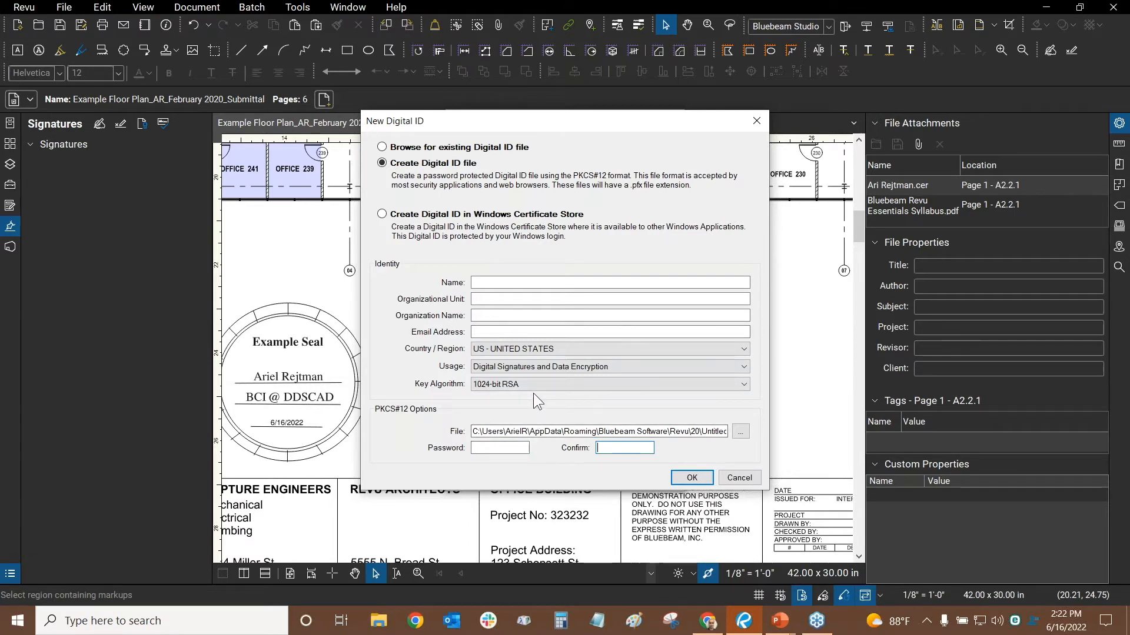
click(742, 483)
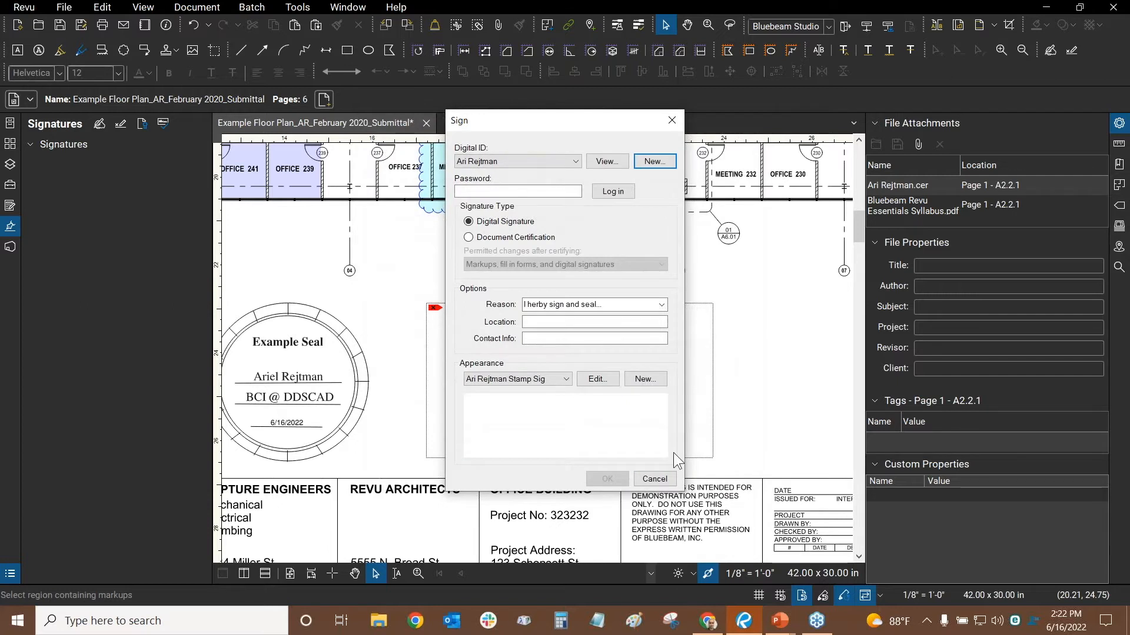
click(667, 120)
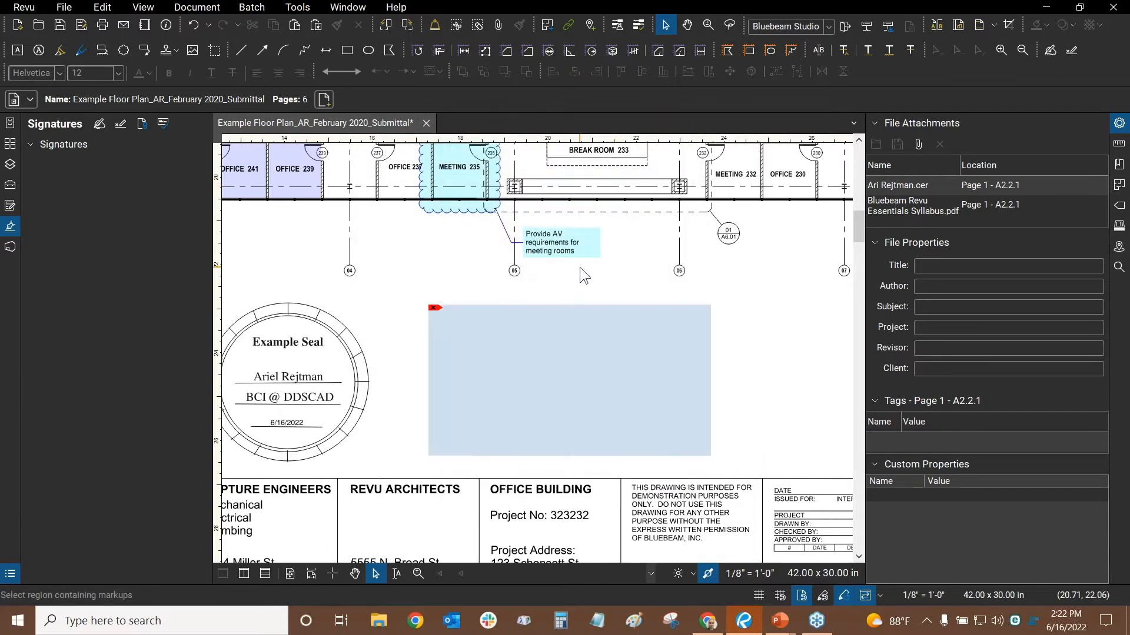
Step: Open the digital ID manager and select the existing digital ID to view its identity details
click(292, 7)
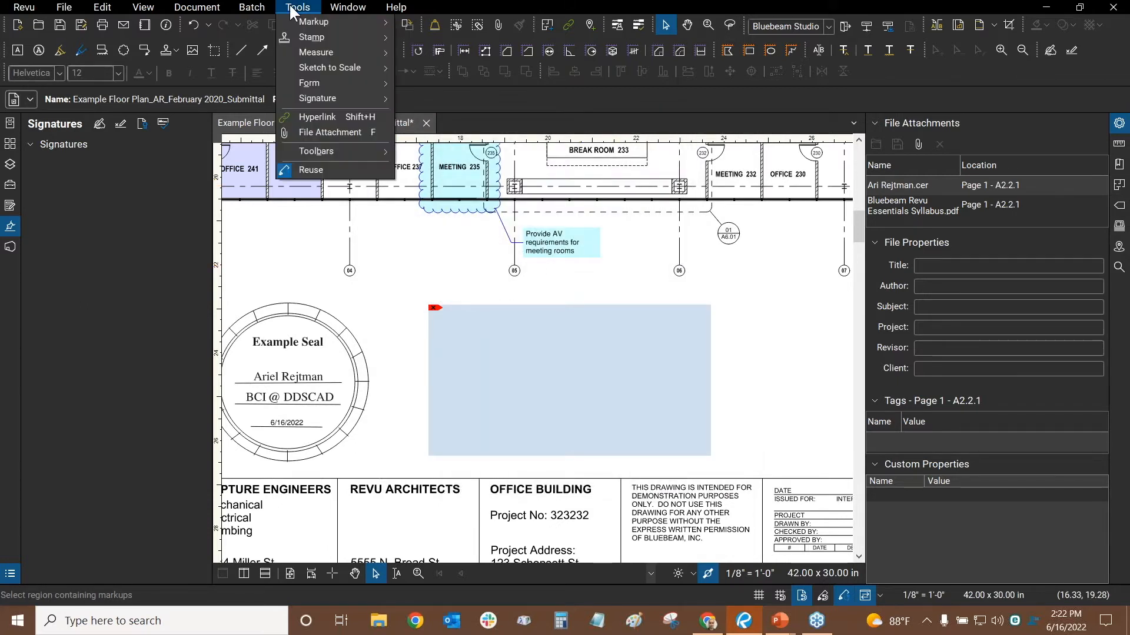
mouse_move(321, 101)
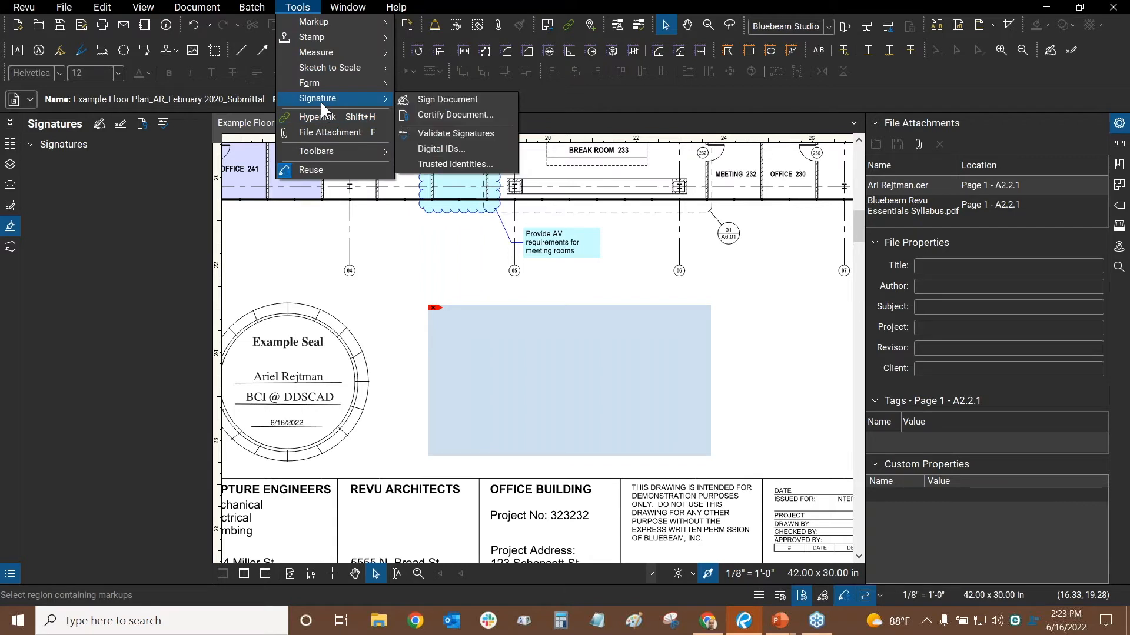
click(447, 149)
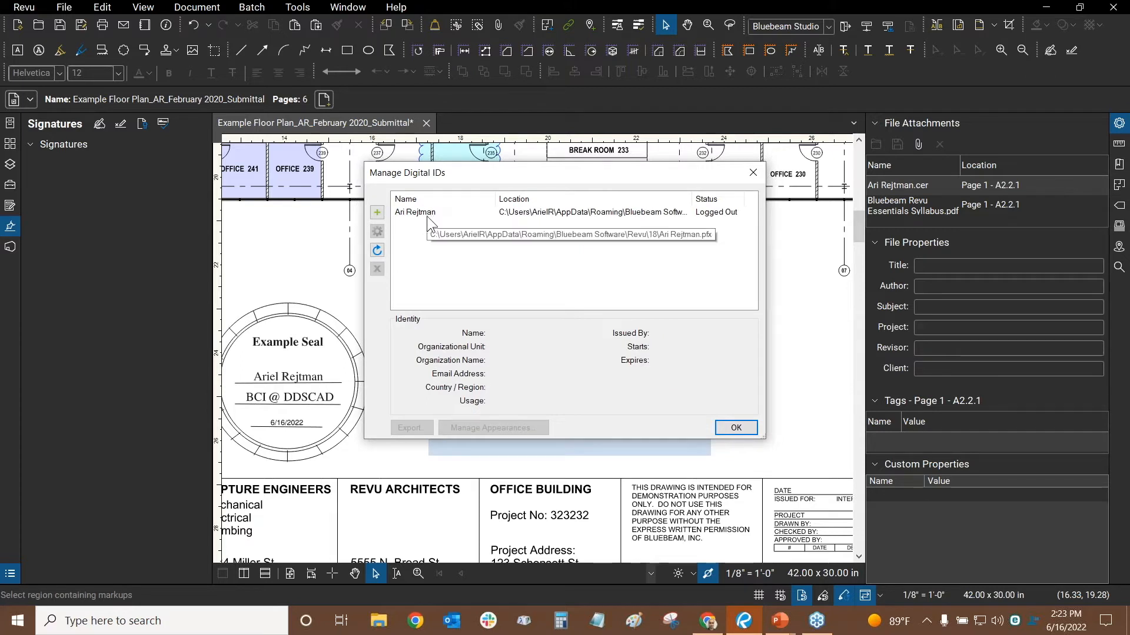
click(428, 216)
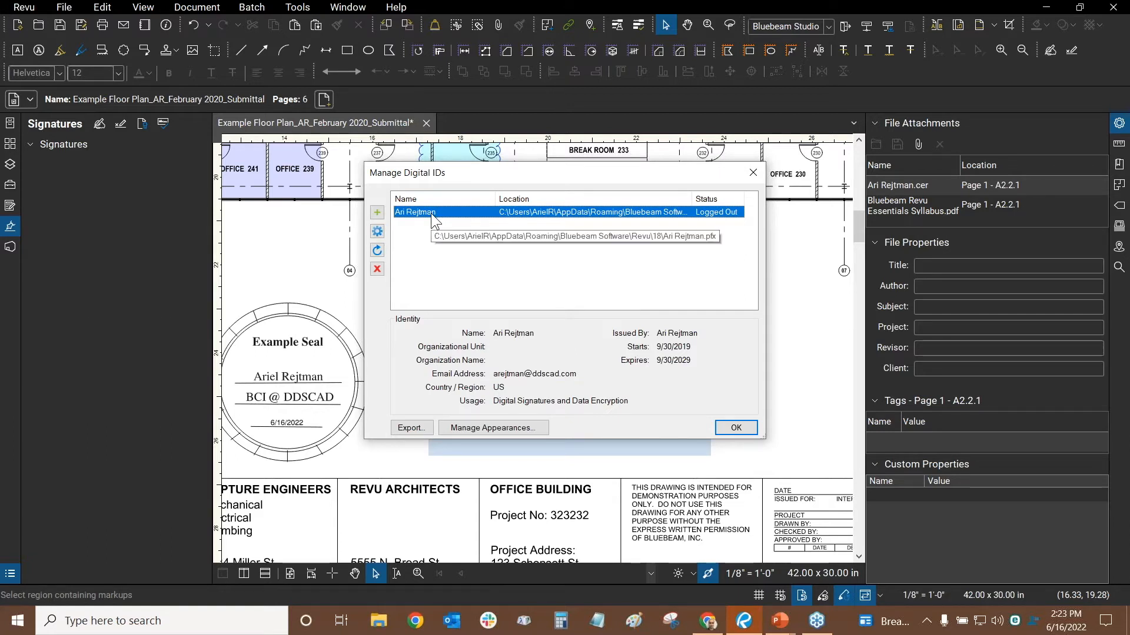
Step: Look over the digital ID's signature appearances and the stamp appearance's graphic, text and alignment options, and close them unchanged
click(511, 426)
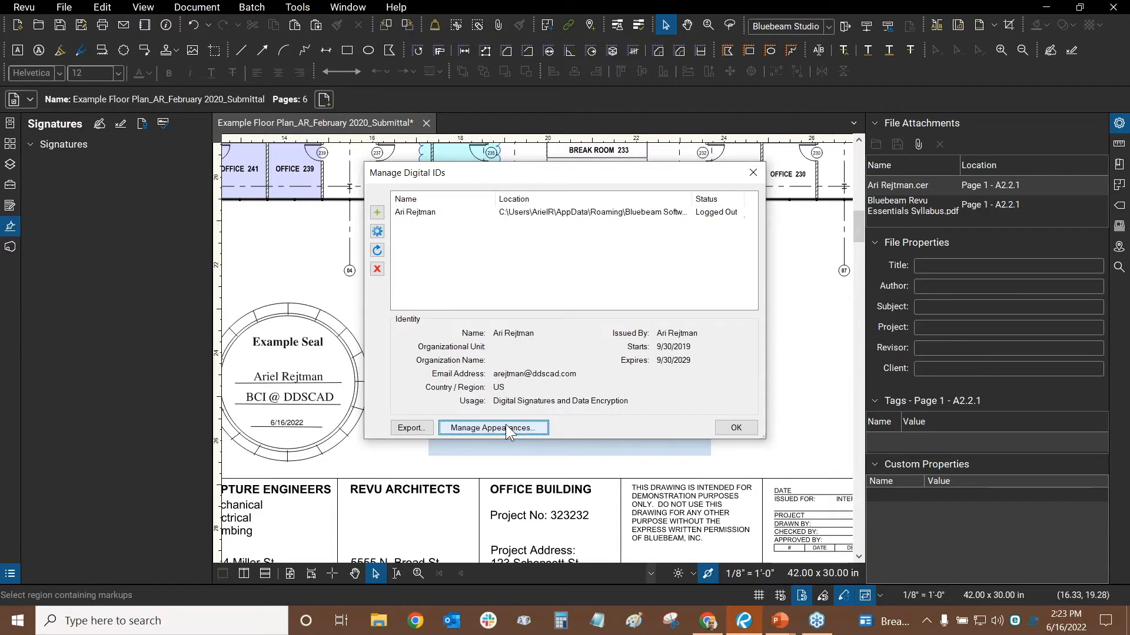
click(492, 234)
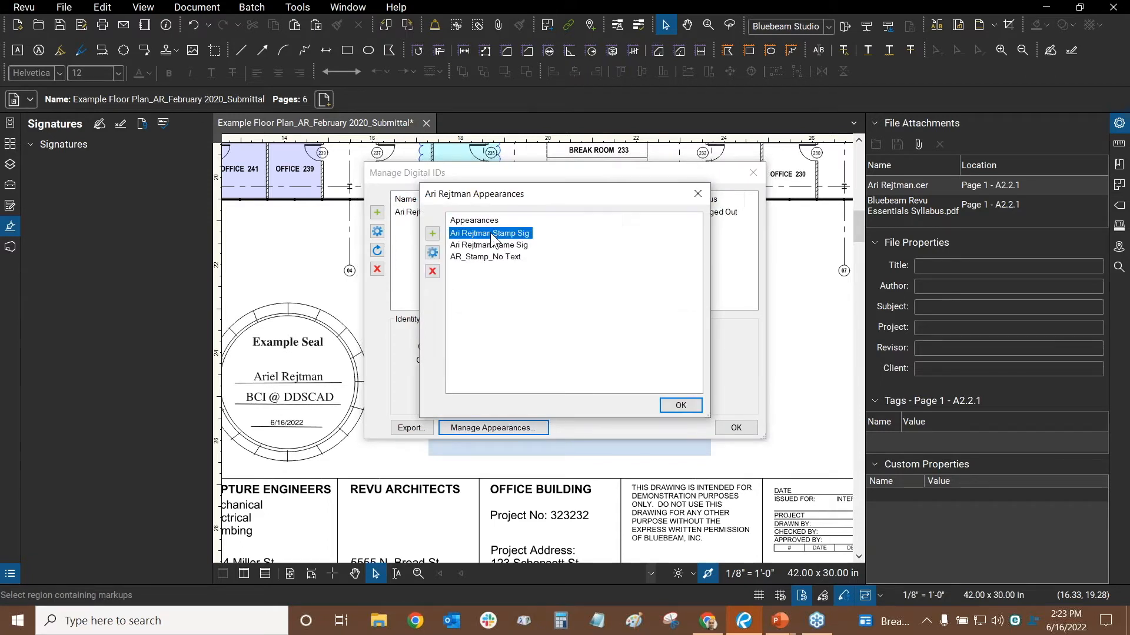
click(493, 245)
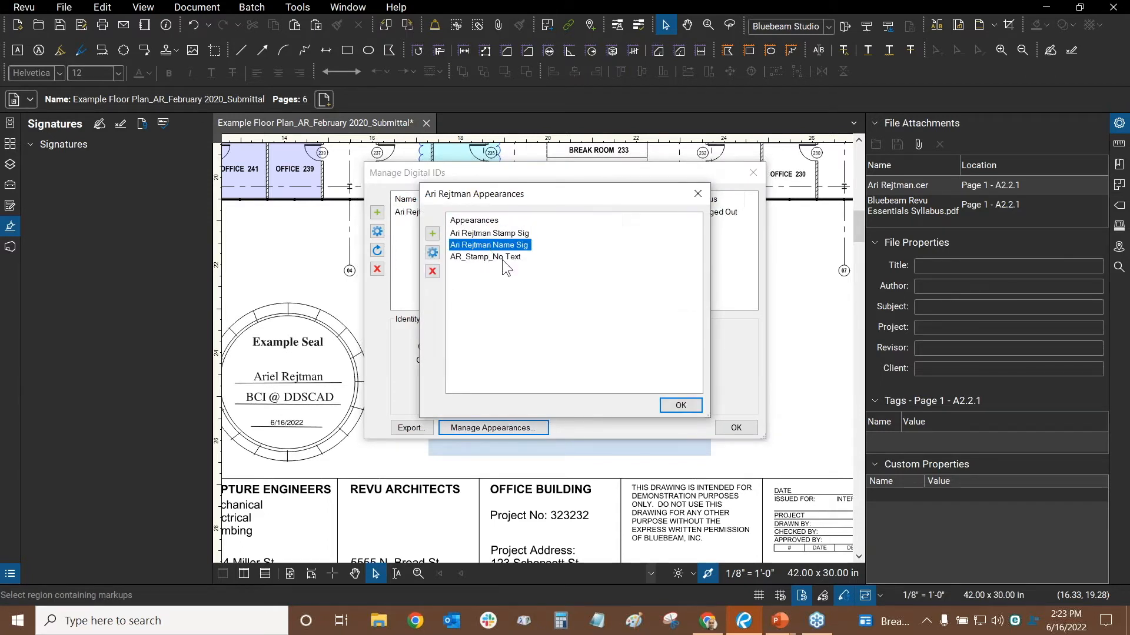
click(494, 234)
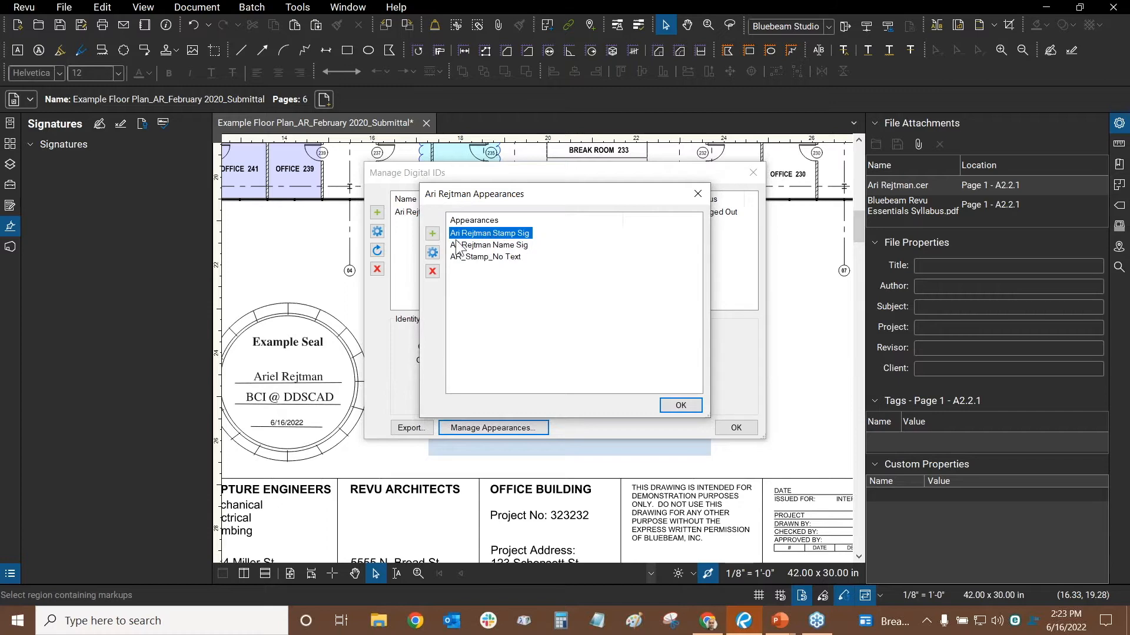
click(432, 253)
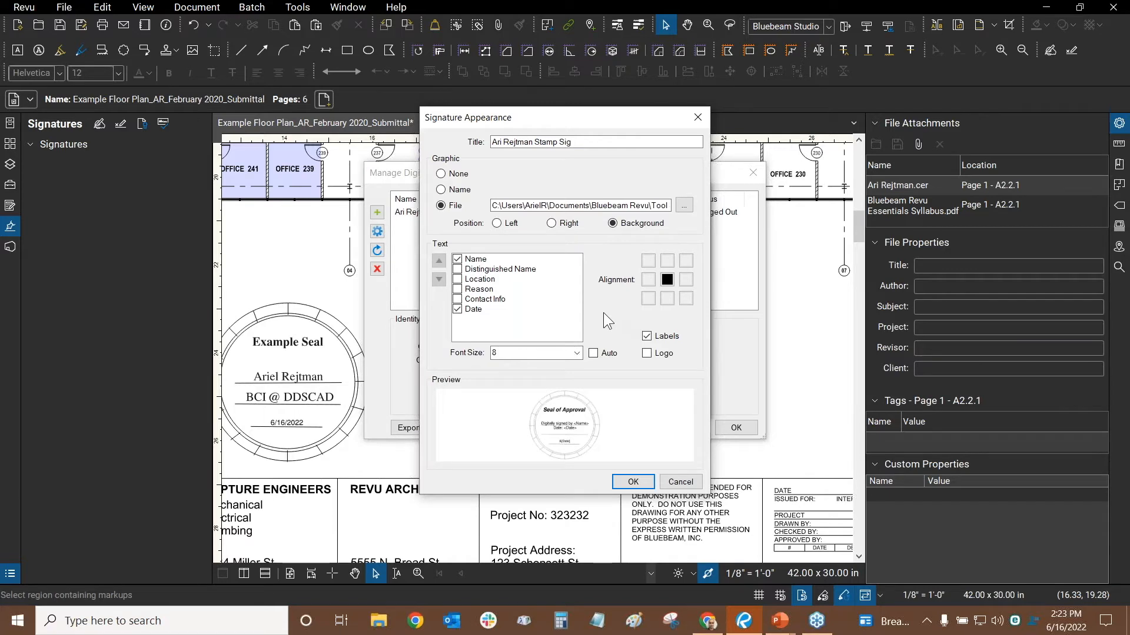
click(692, 116)
click(692, 203)
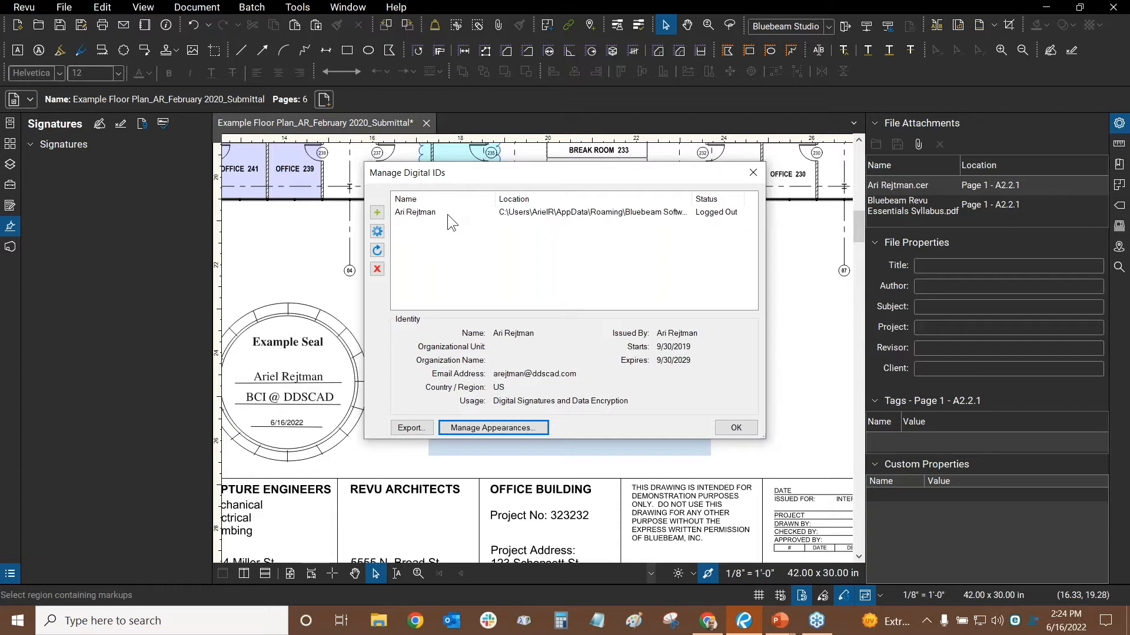
Step: Start exporting the existing digital ID as a certificate file and enter the Digital ID password
click(447, 214)
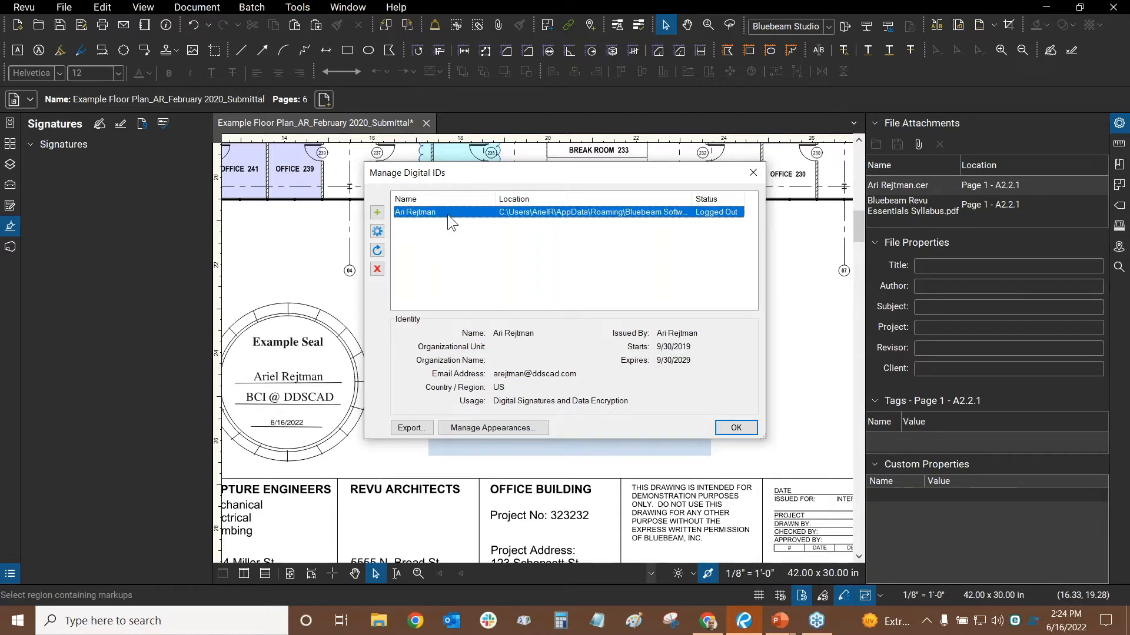
click(413, 429)
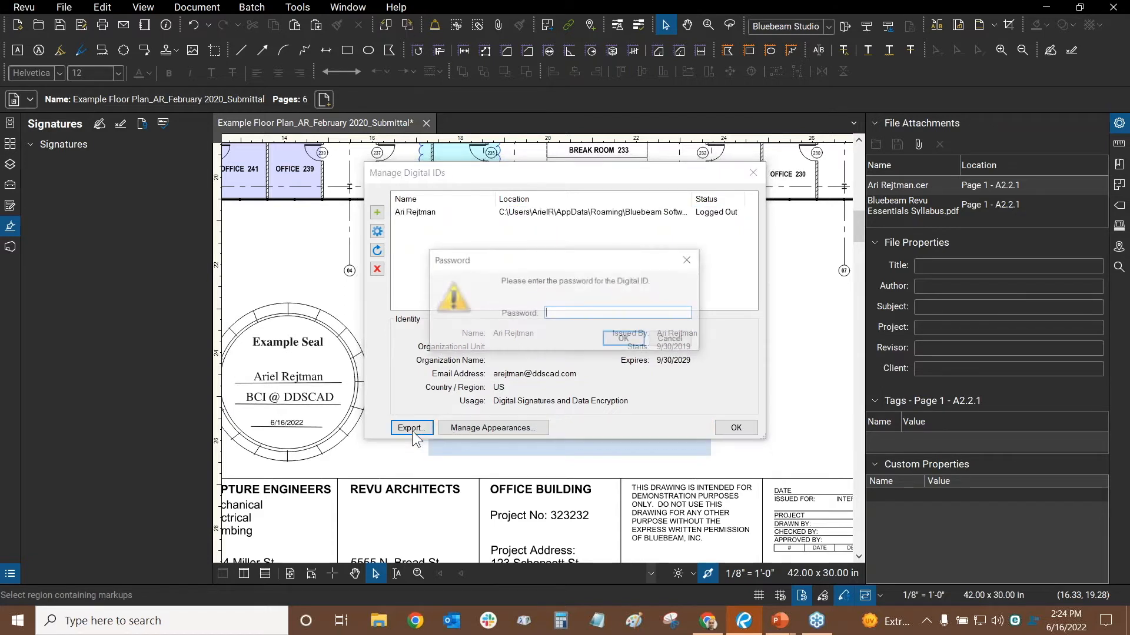
text(•••••••••••)
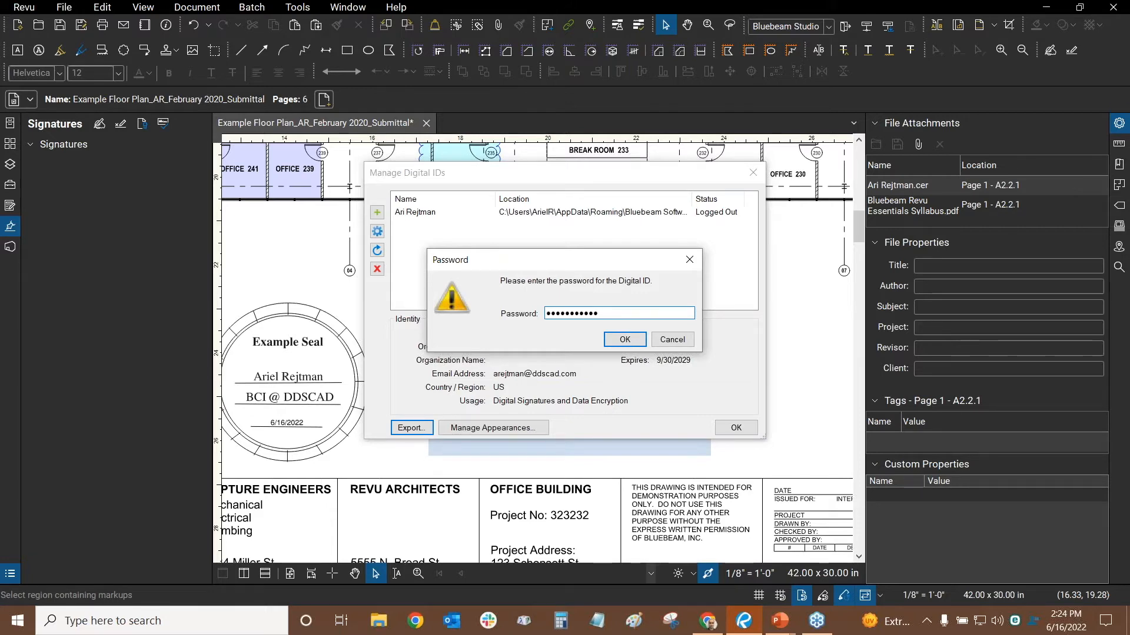
text(••)
key(Return)
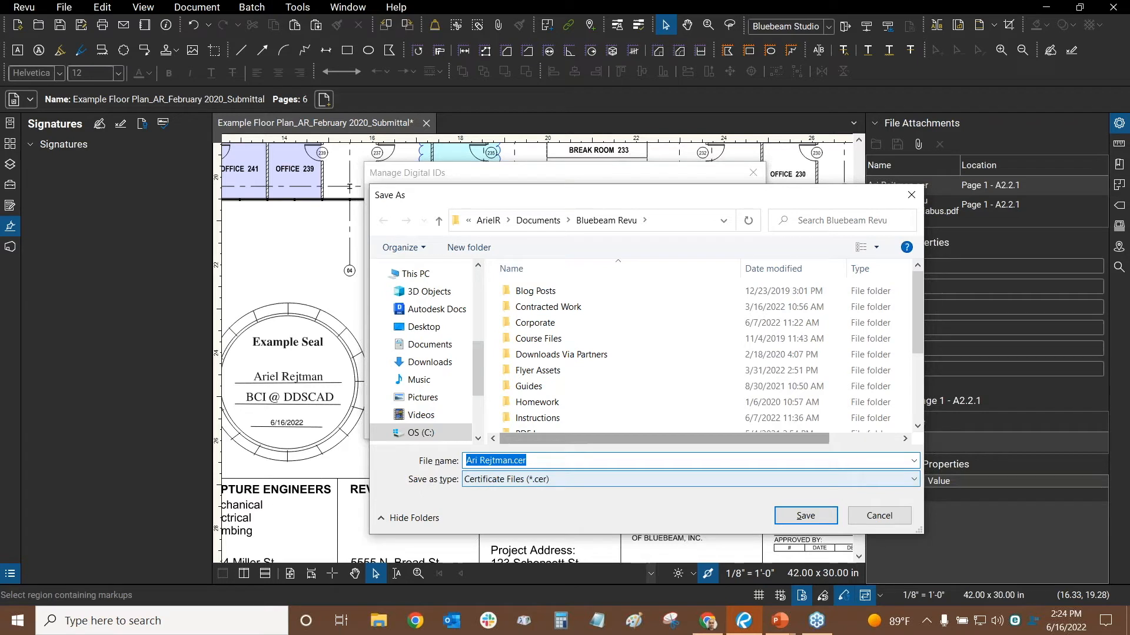
Step: Look over the certificate's file name and save folder, cancel the export and close the digital ID manager
click(481, 460)
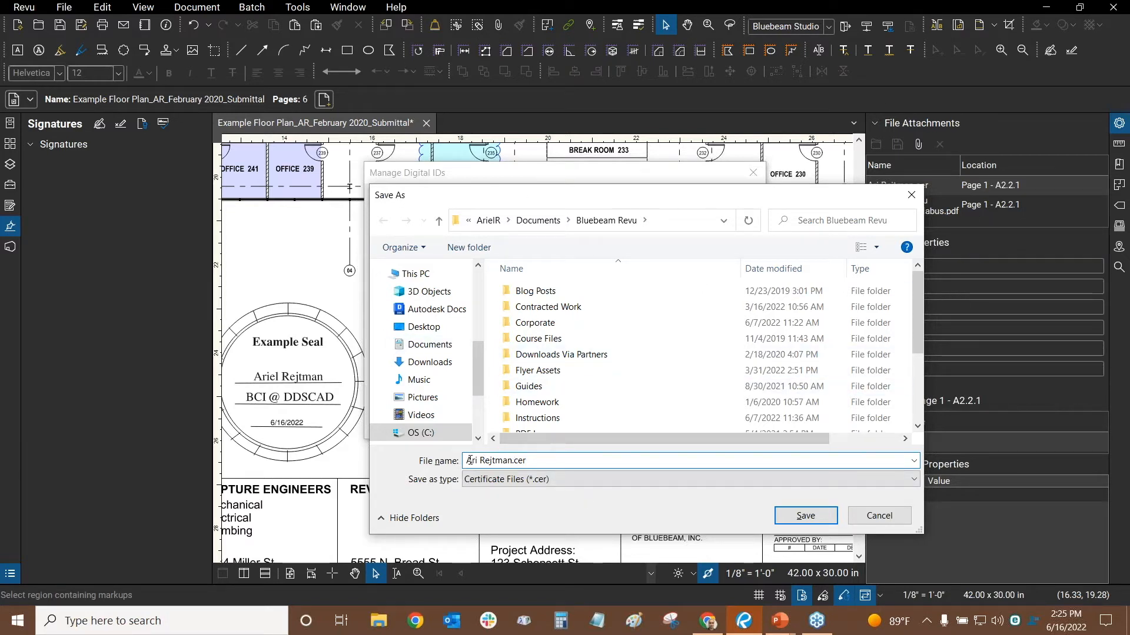
scroll(674, 351, down, 3)
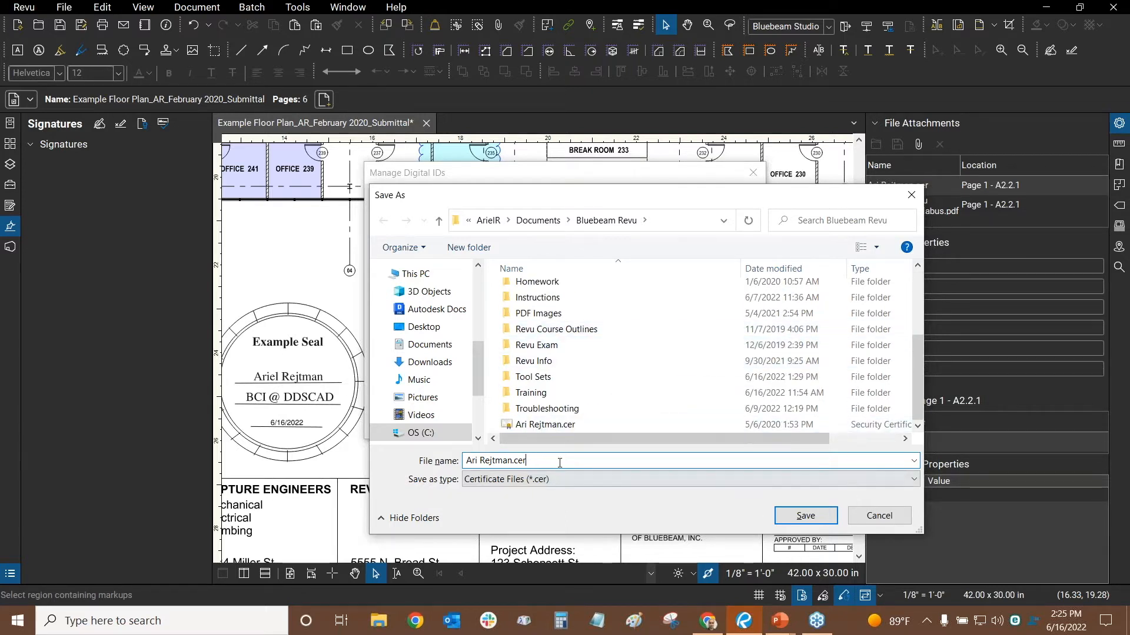
click(894, 518)
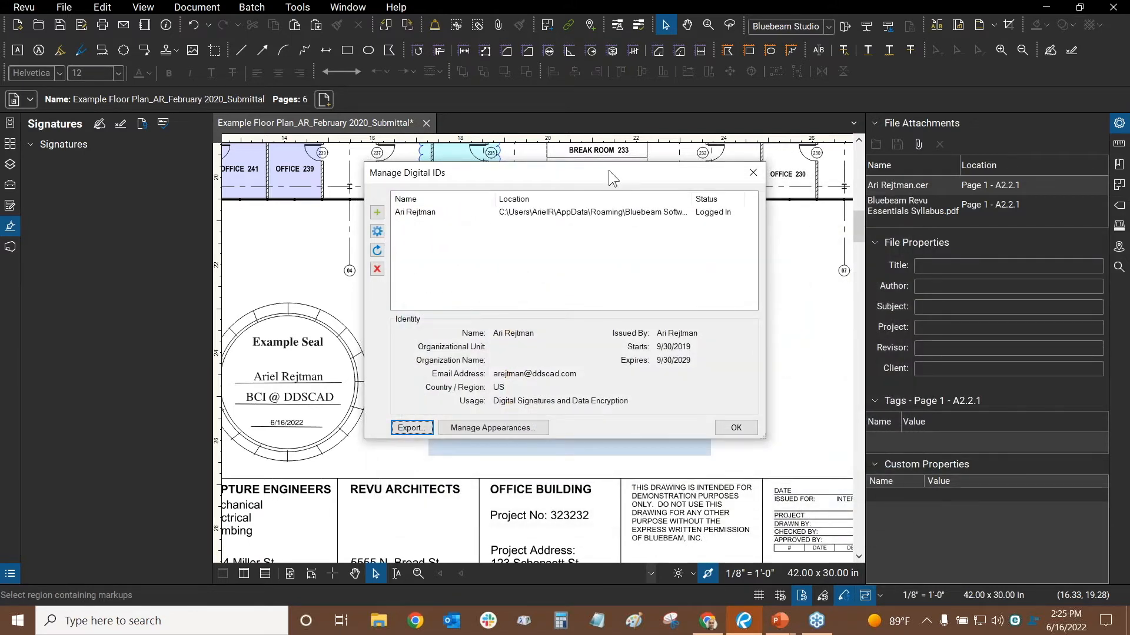
click(753, 173)
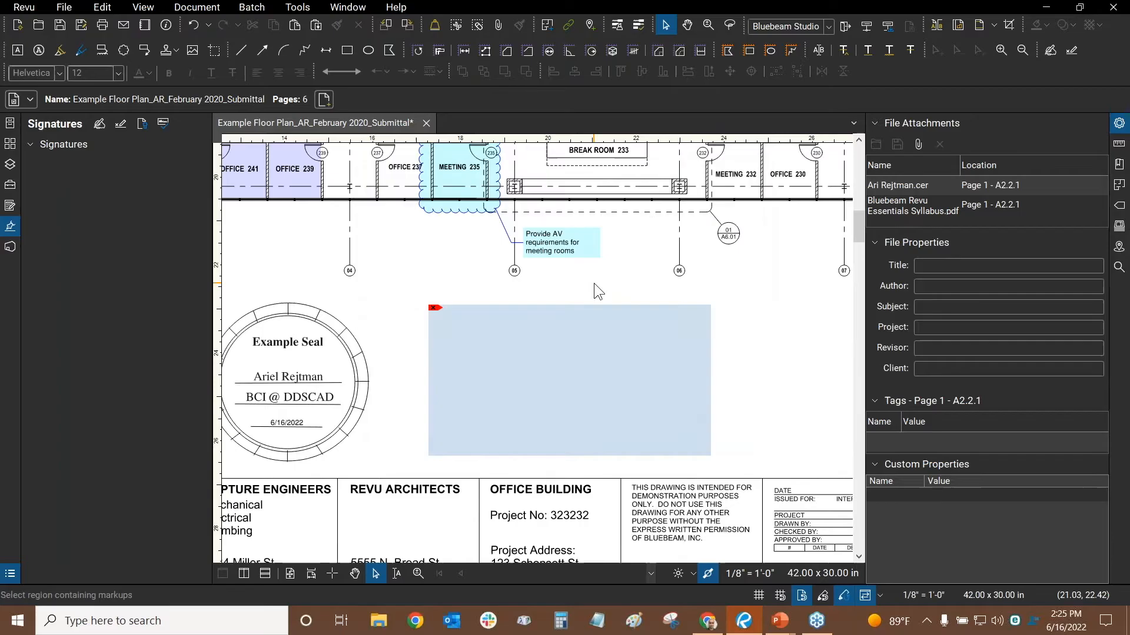
key(alt+Tab)
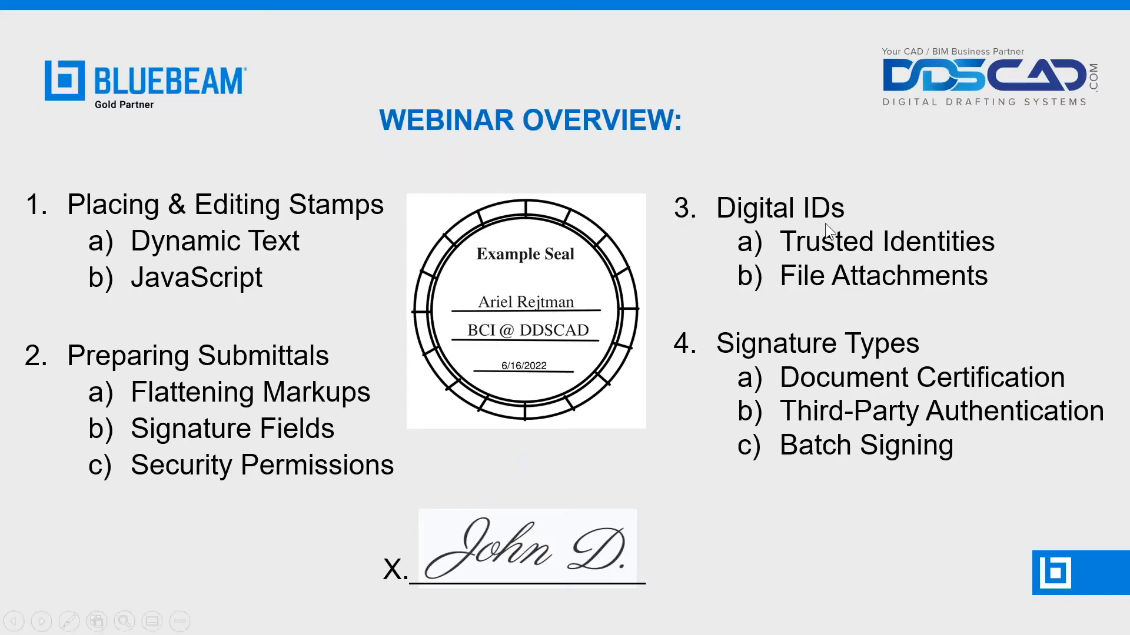
key(alt+Tab)
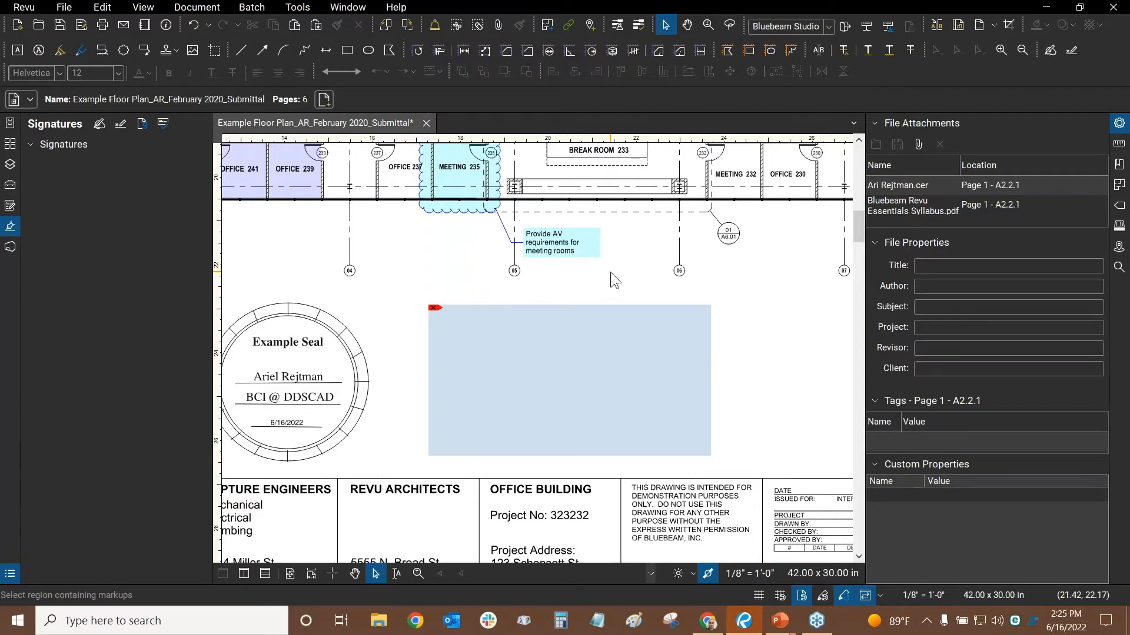
Step: Open the trusted identities manager and look over the self-issued identity's issuer and expiry date
click(300, 7)
mouse_move(323, 99)
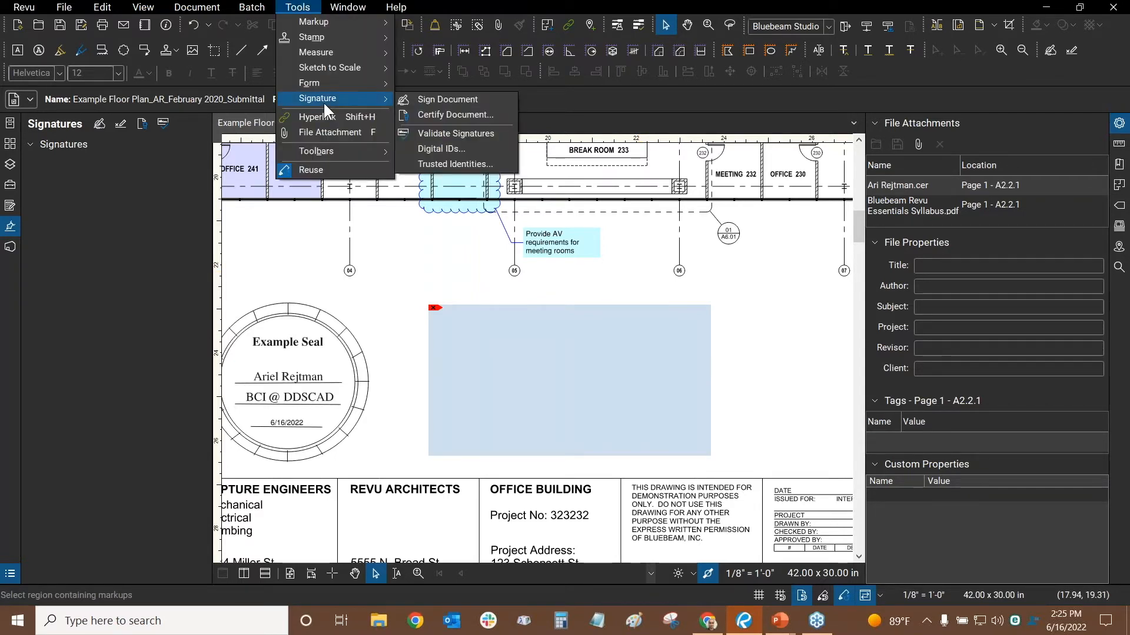
click(451, 164)
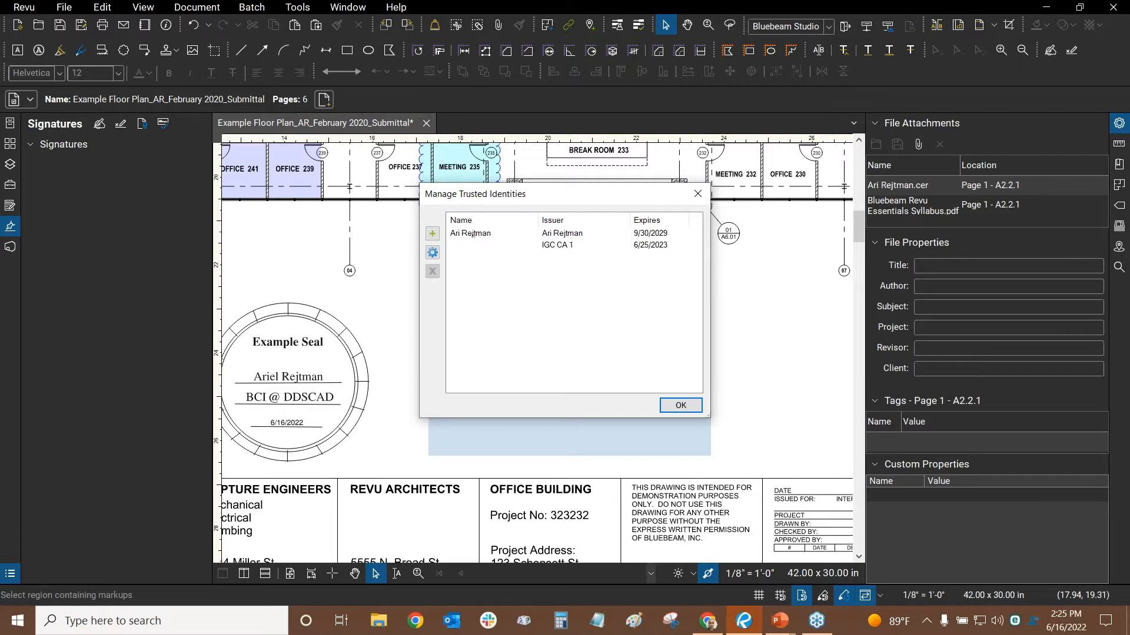
click(473, 234)
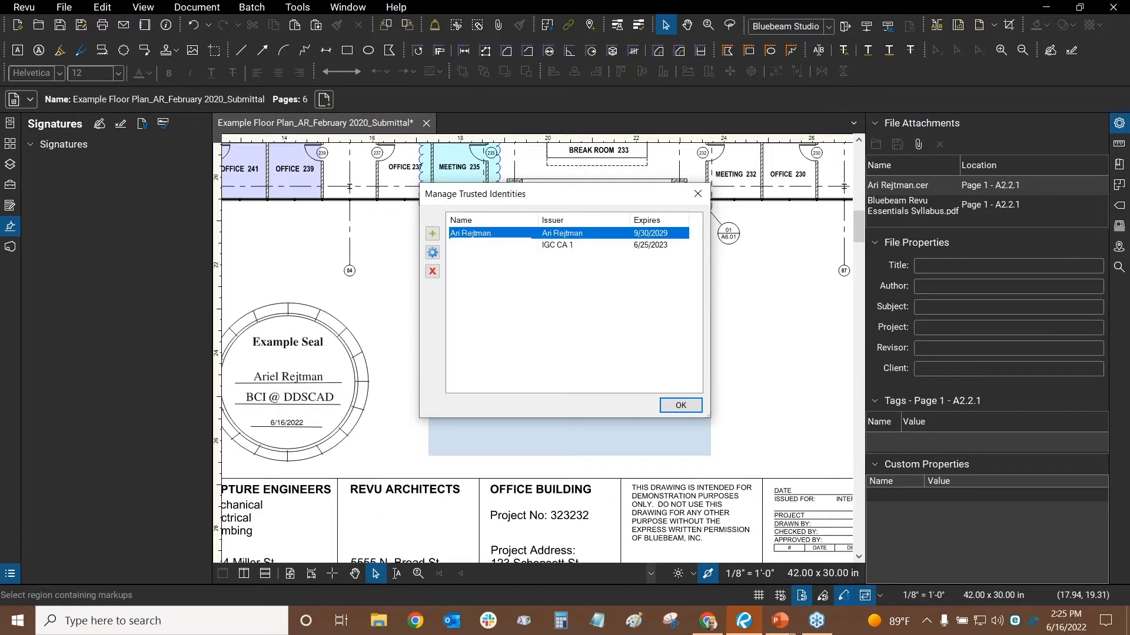
click(490, 283)
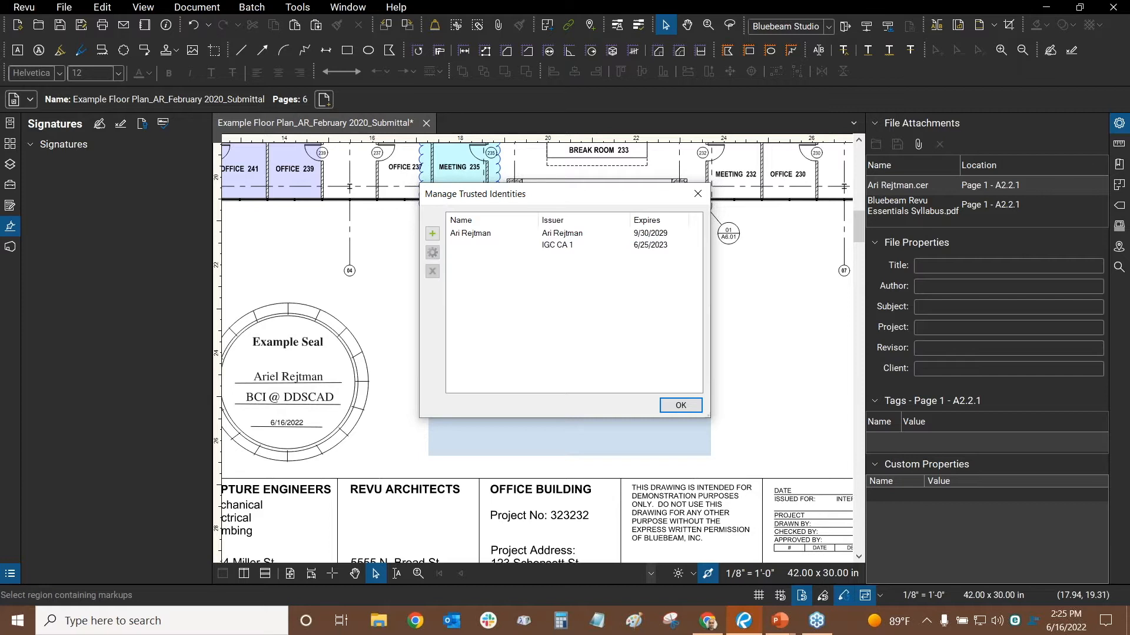
Step: Examine the trusted identity issued by IGC CA 1 and close the trusted identities manager
click(533, 247)
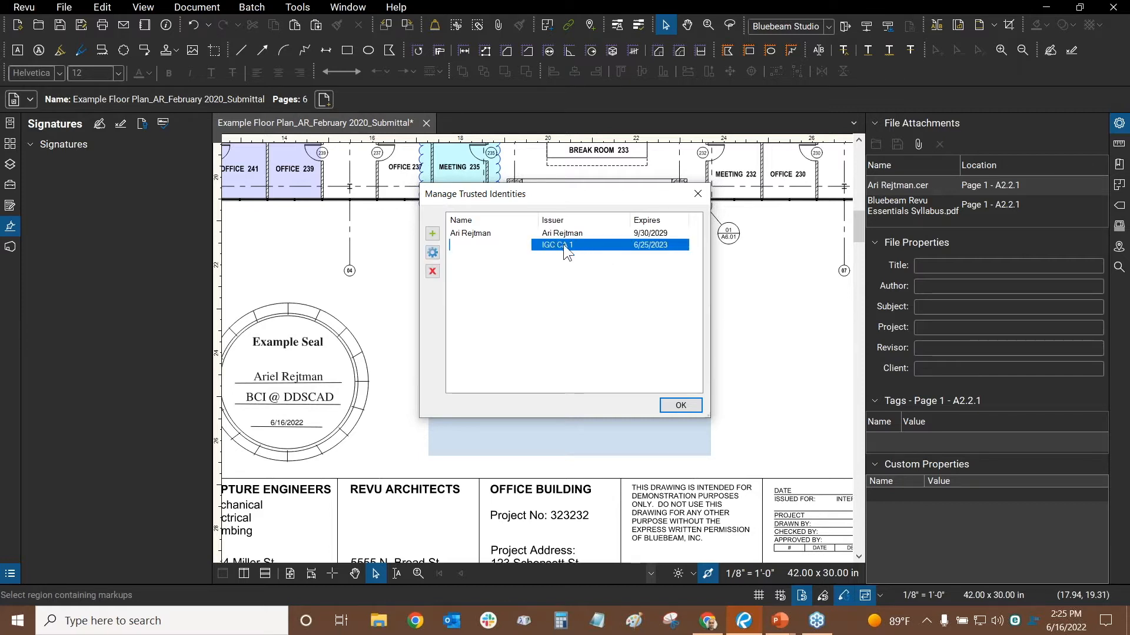
click(556, 267)
click(546, 247)
click(540, 309)
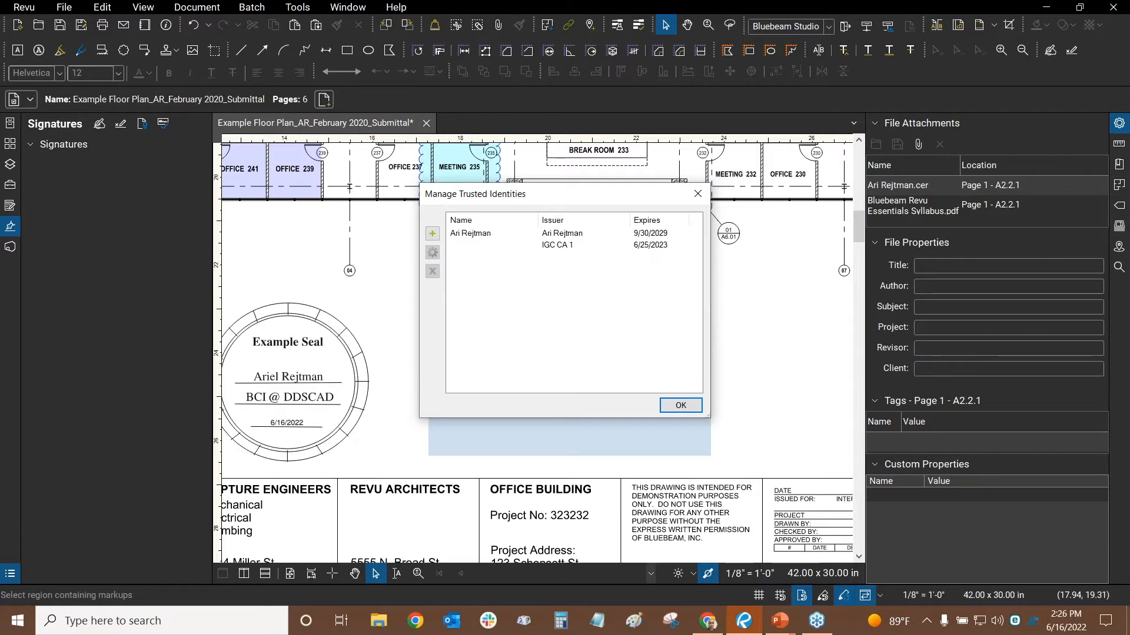
click(504, 245)
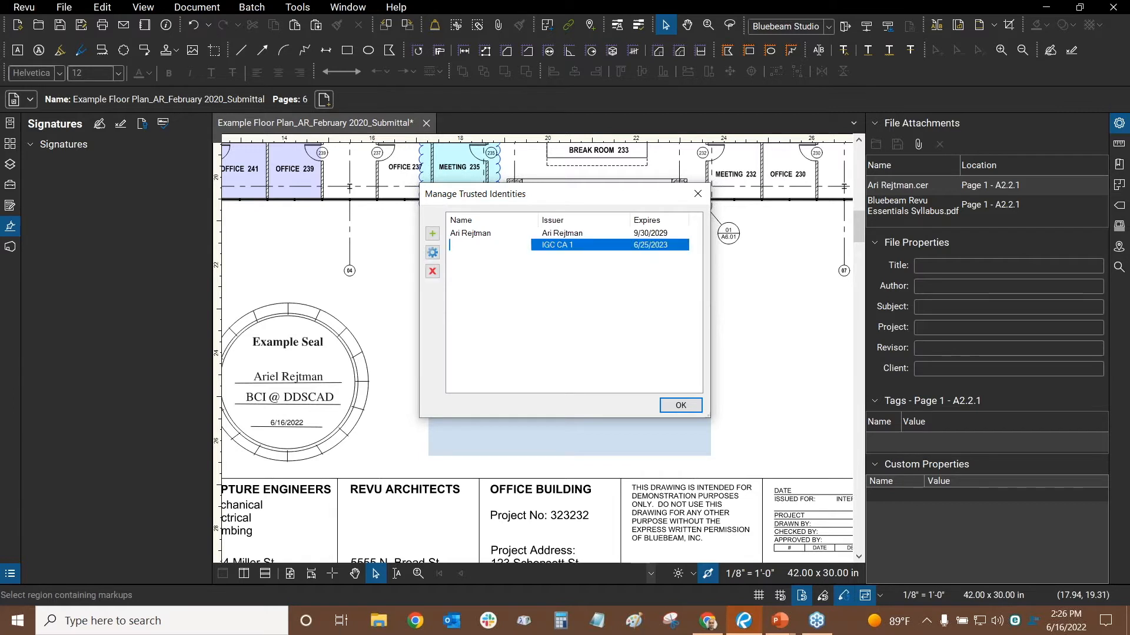
click(499, 285)
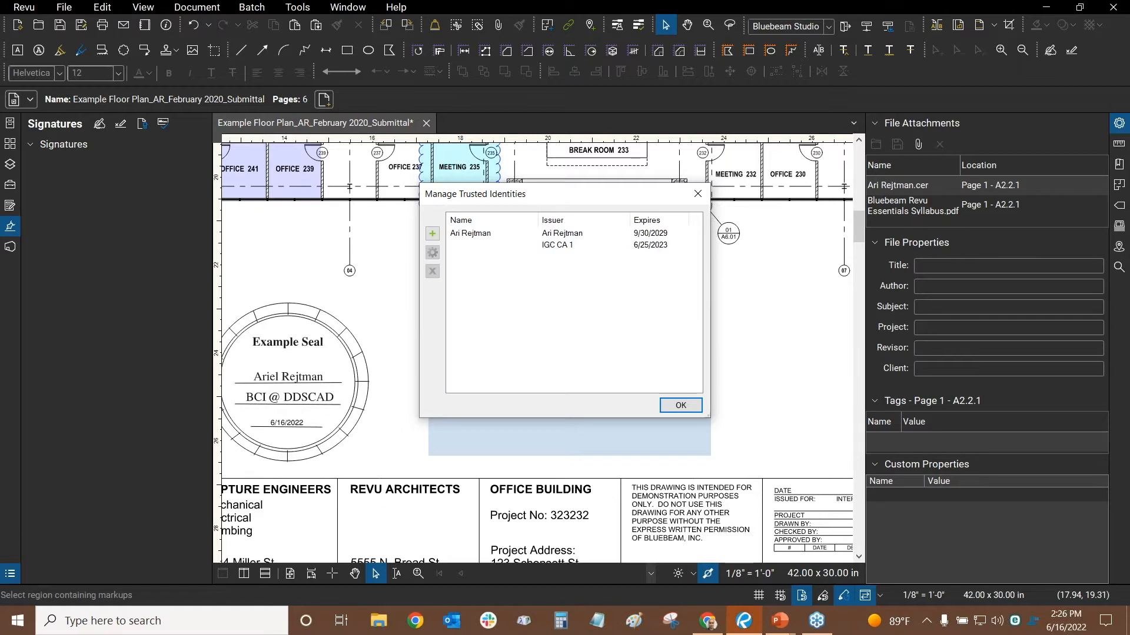
click(557, 245)
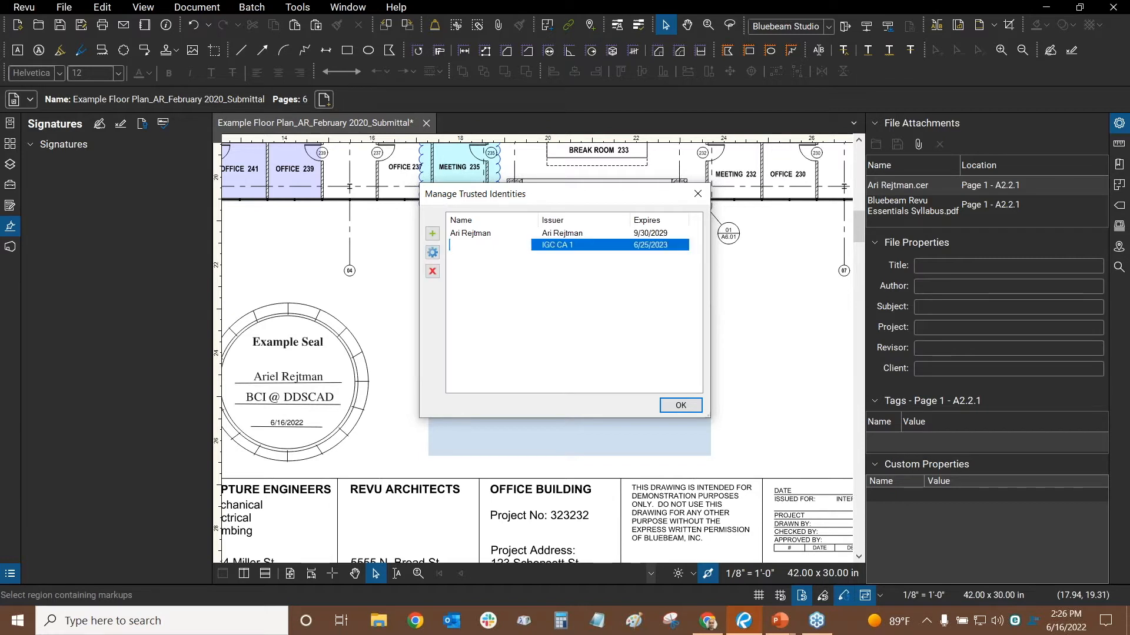
click(490, 283)
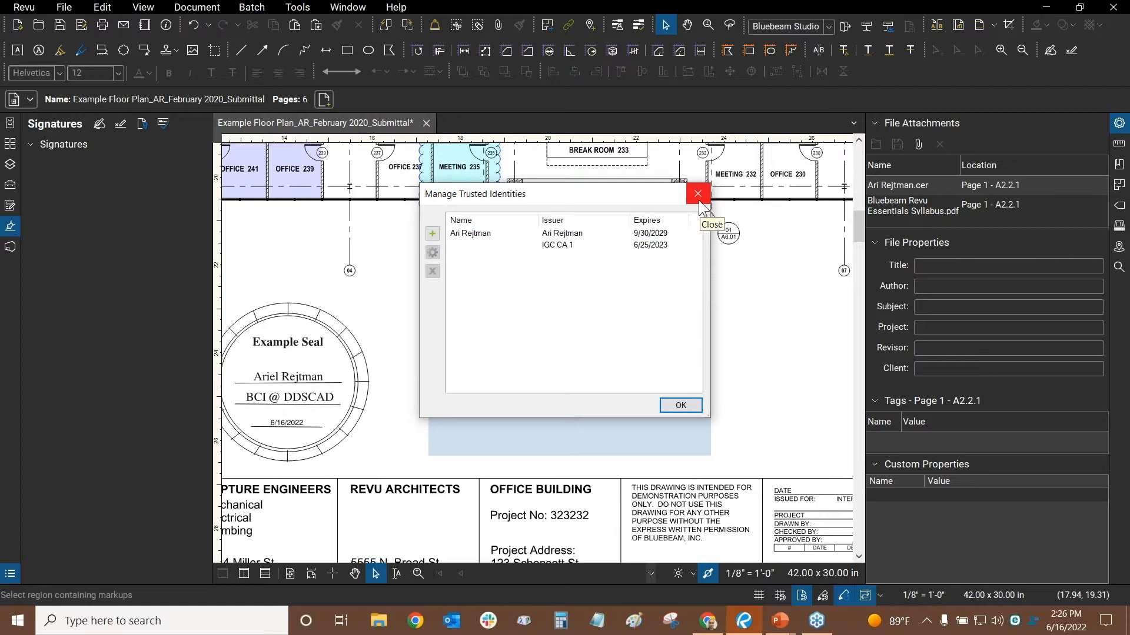
click(699, 202)
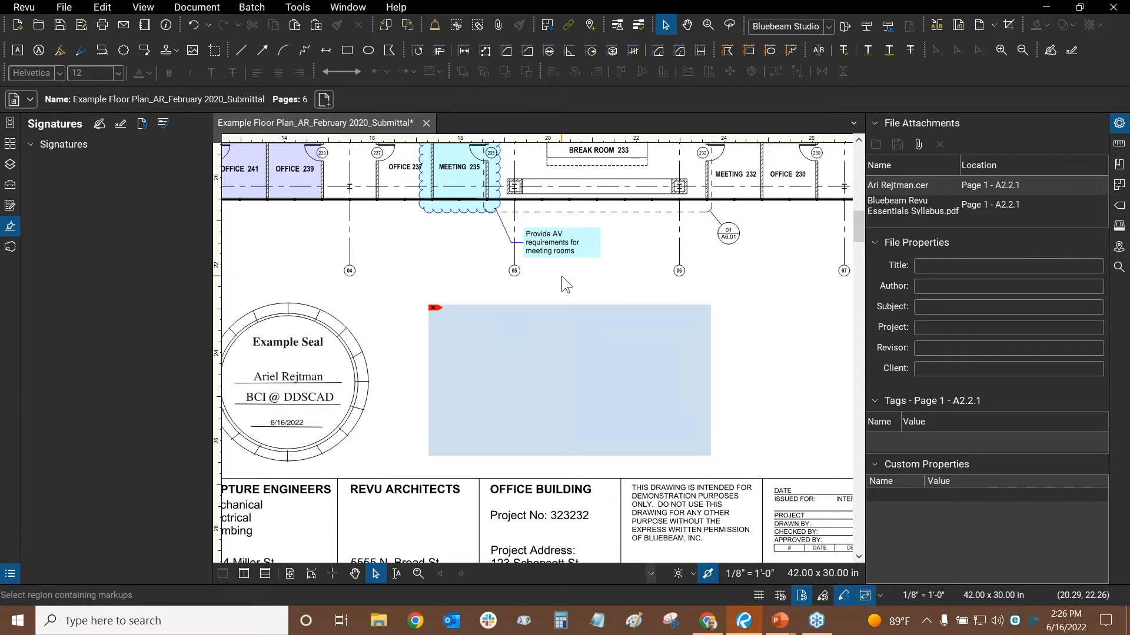
Step: Attach the .cer certificate file from the Bluebeam Revu folder and place its icon beside the upper signature field above the Bluebeam logo
drag(575, 292, 860, 258)
drag(279, 290, 714, 247)
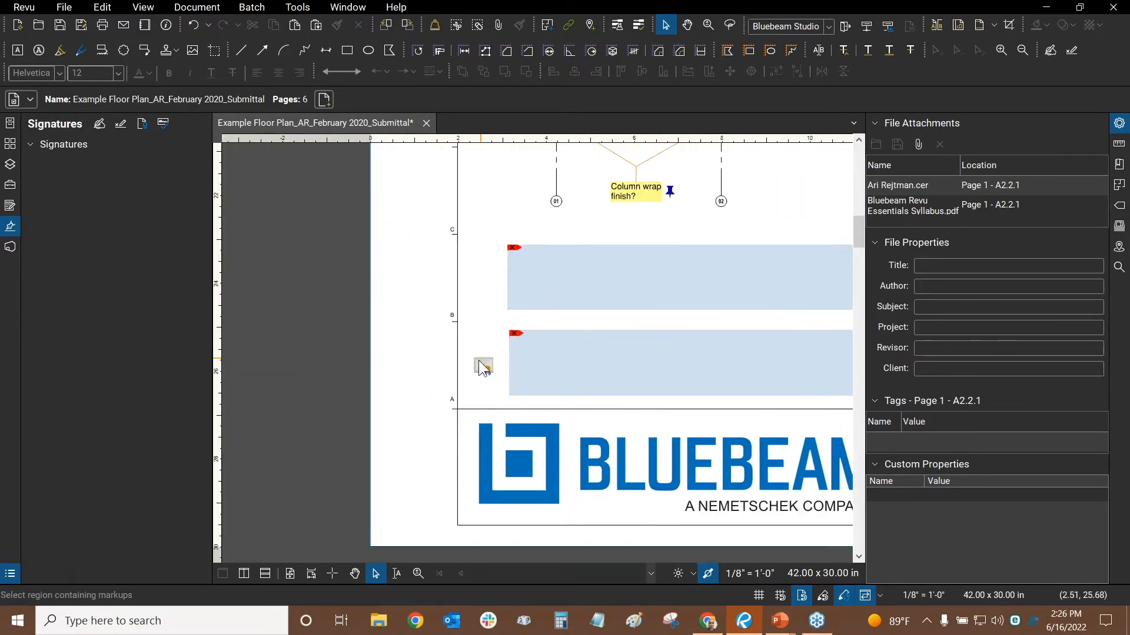
scroll(485, 366, up, 3)
scroll(482, 368, up, 2)
scroll(486, 347, down, 4)
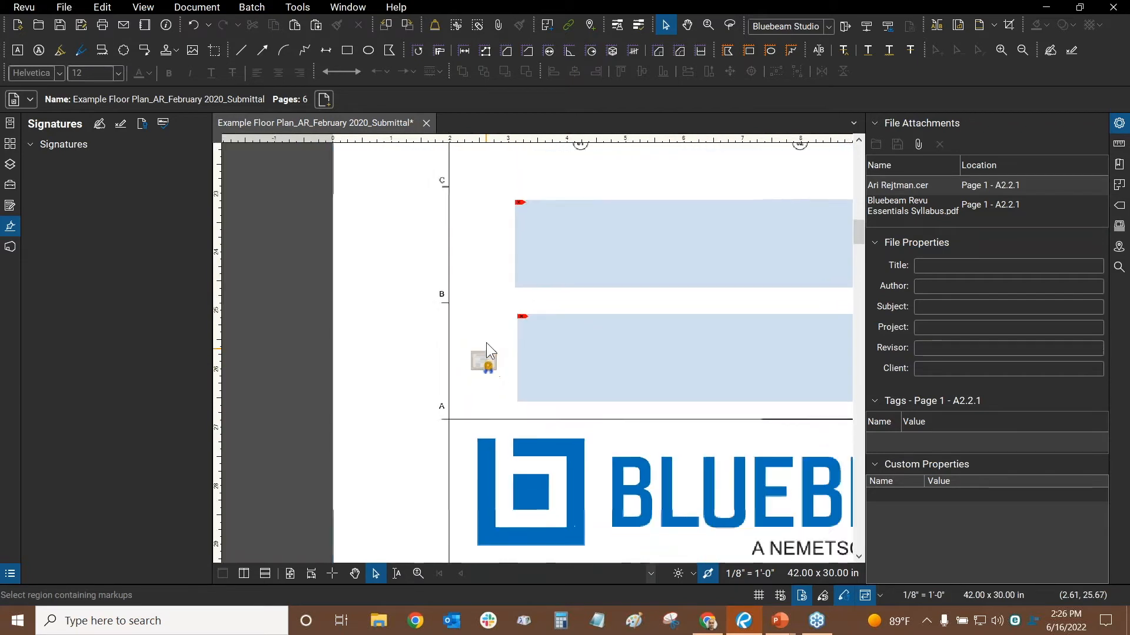
click(299, 6)
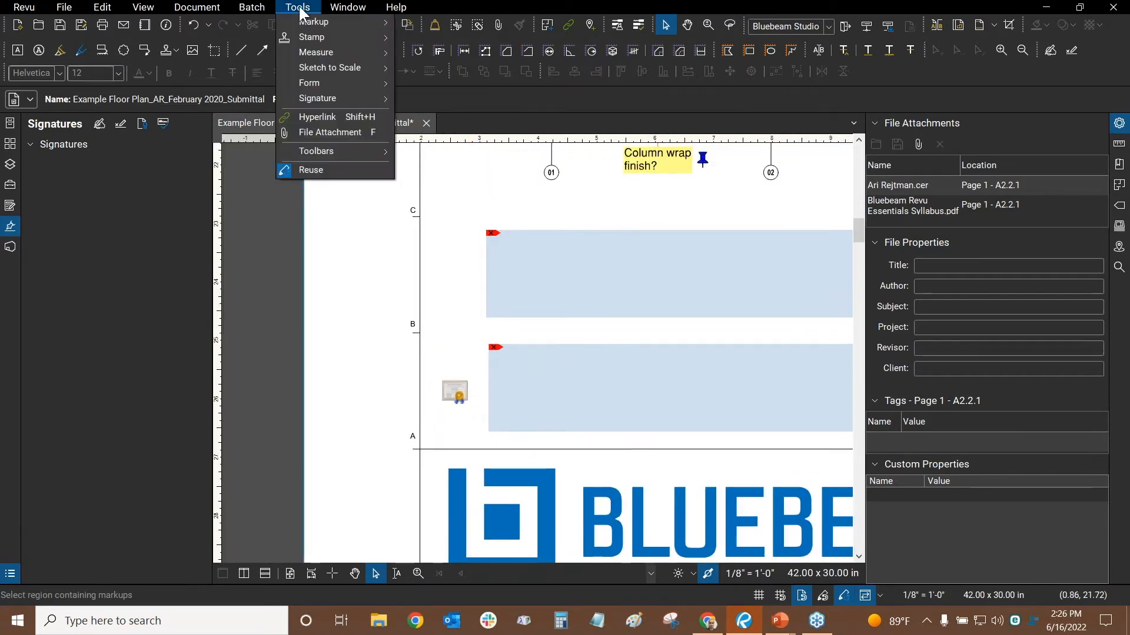
click(312, 133)
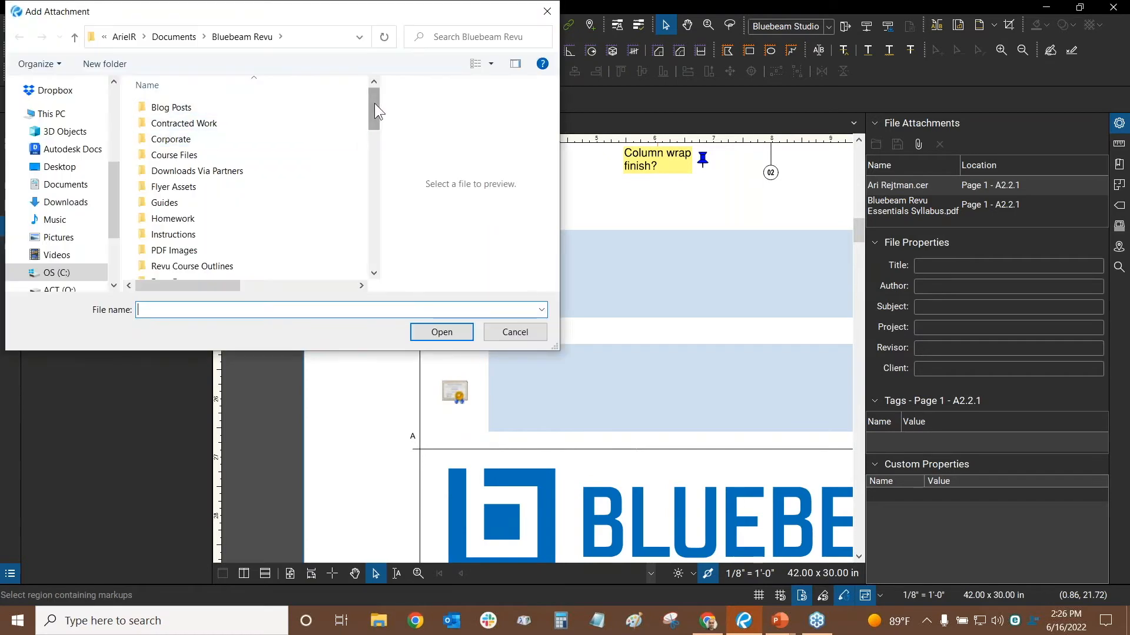
drag(372, 103, 376, 157)
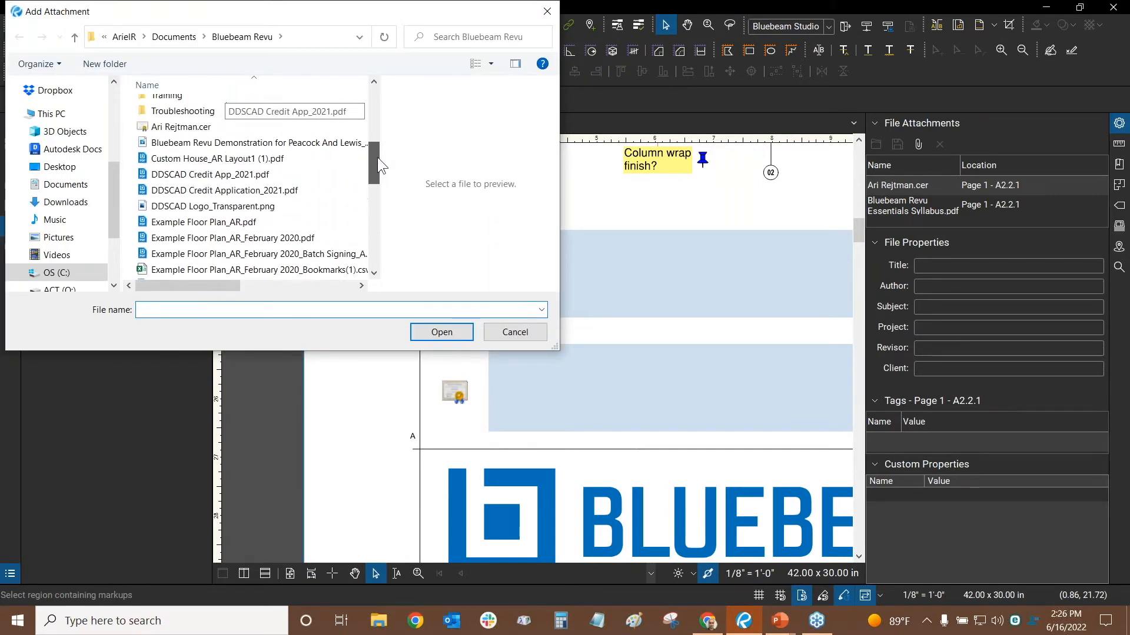
click(197, 129)
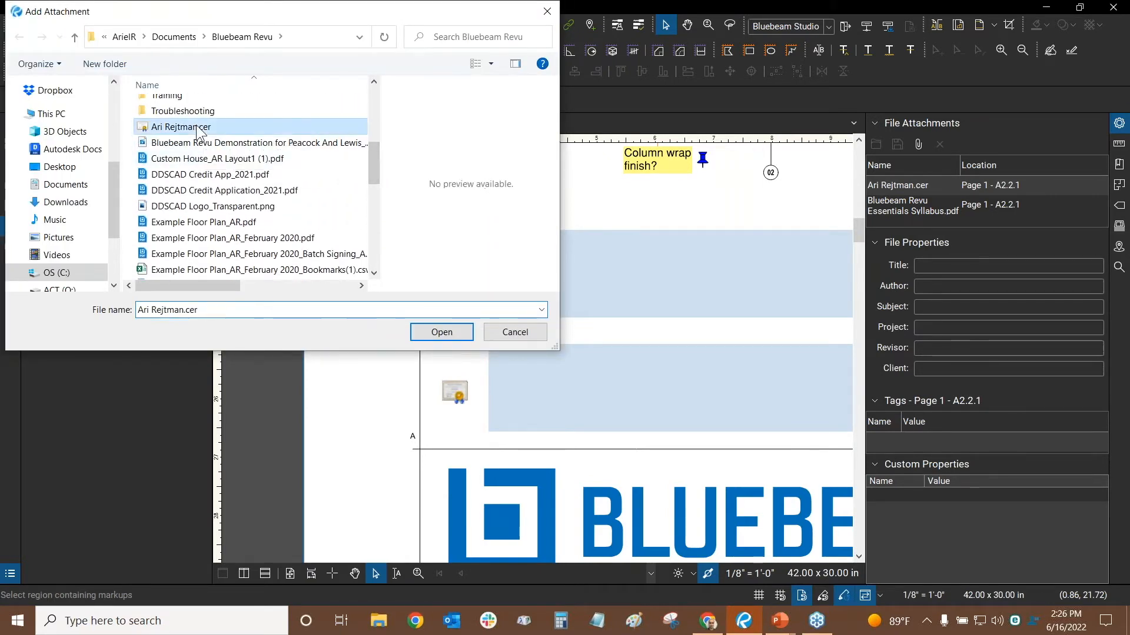
click(443, 333)
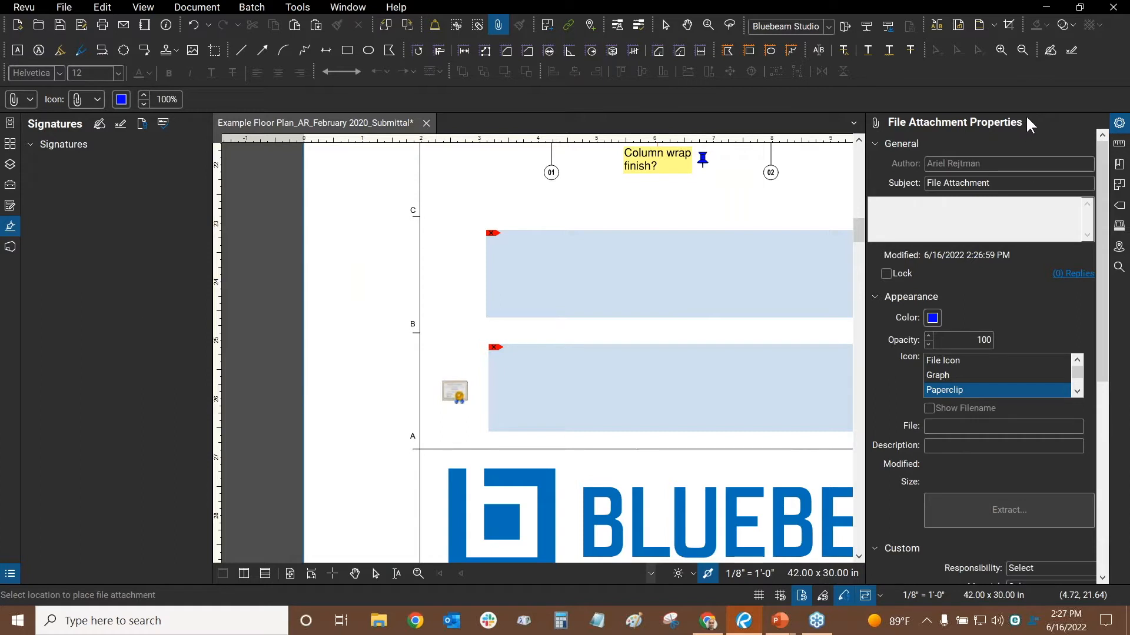
click(449, 276)
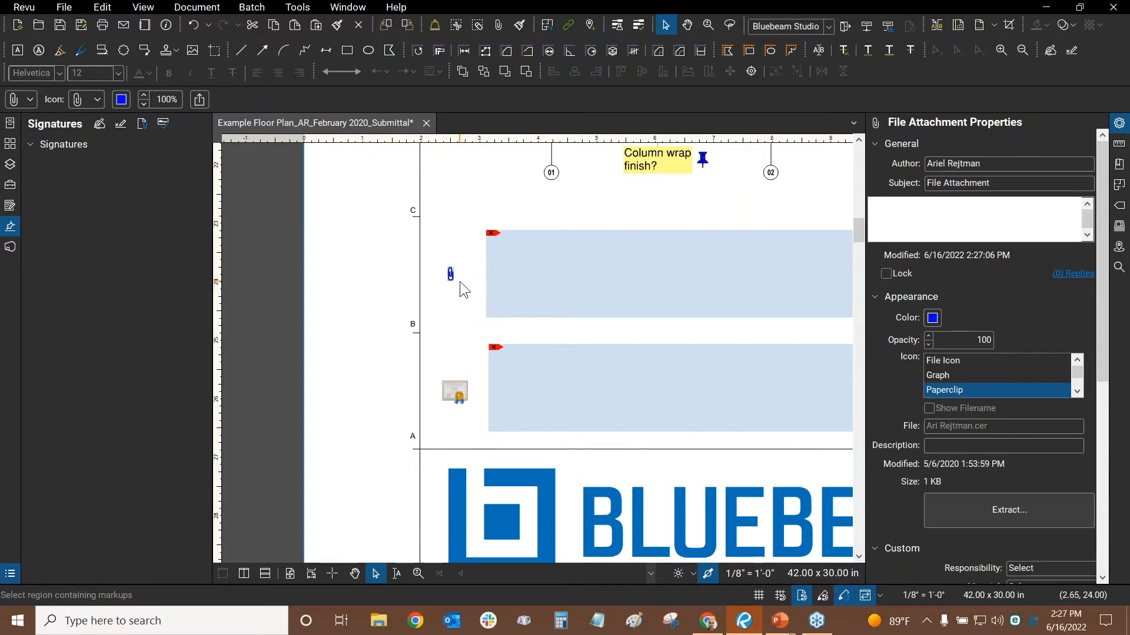
Step: Try the Graph icon for the certificate attachment beside the upper signature field
scroll(460, 288, up, 5)
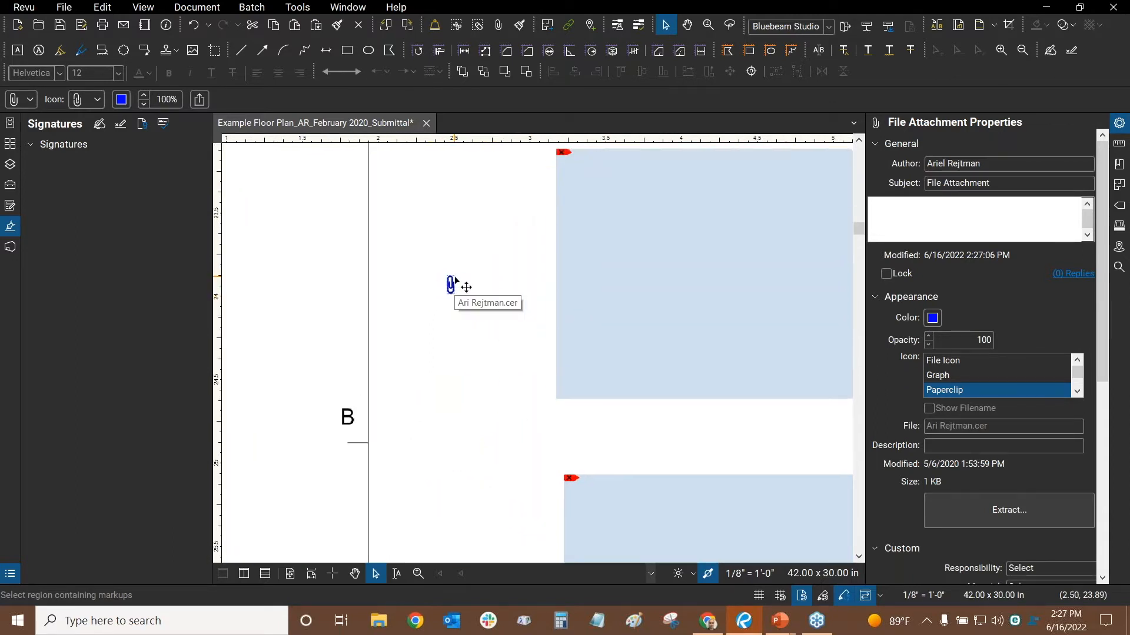
scroll(453, 283, up, 5)
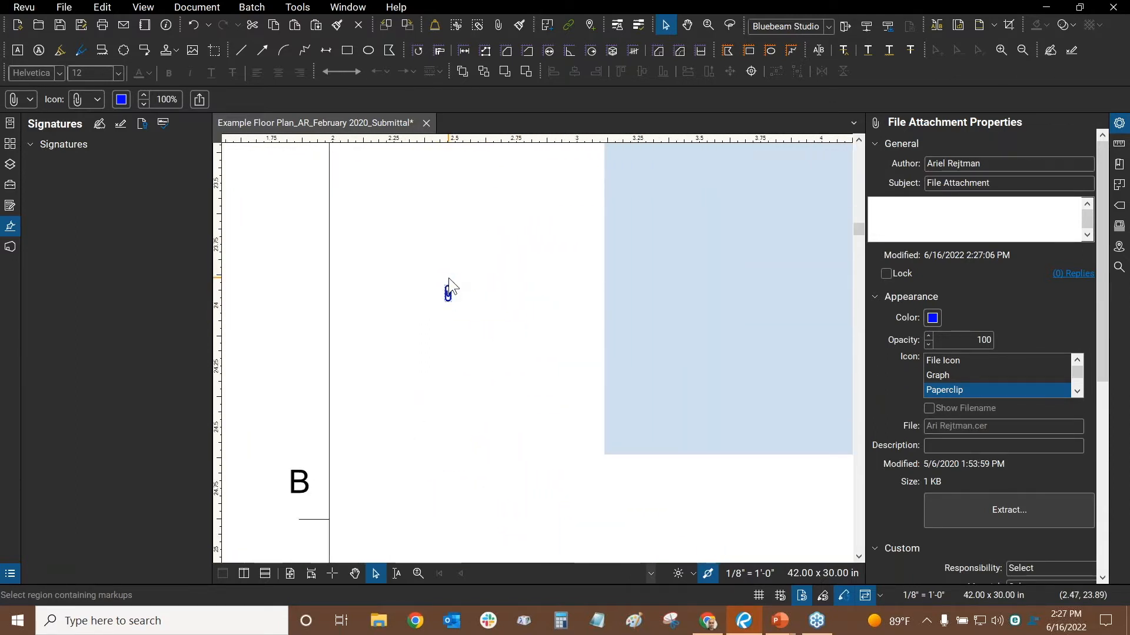
scroll(448, 282, down, 6)
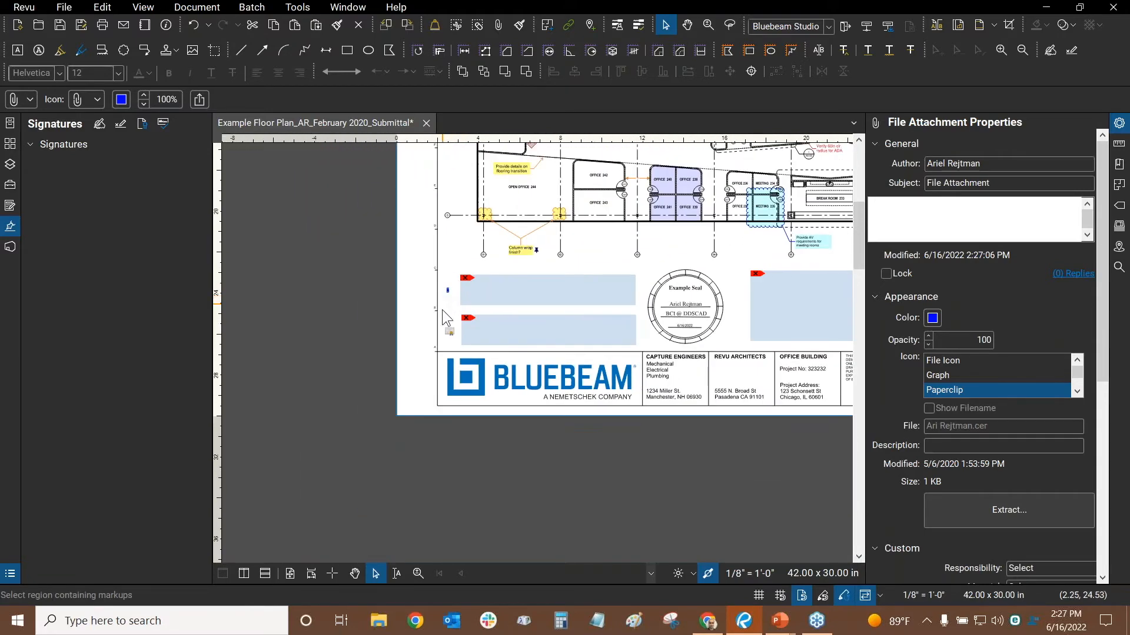
scroll(435, 303, down, 2)
scroll(442, 295, up, 2)
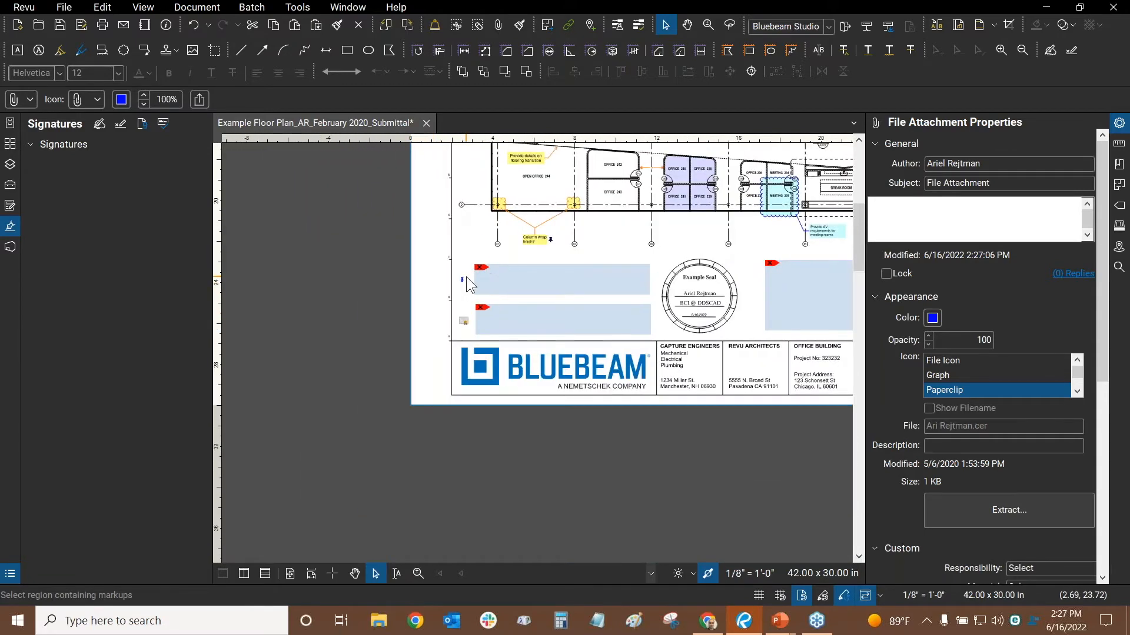
scroll(465, 283, up, 4)
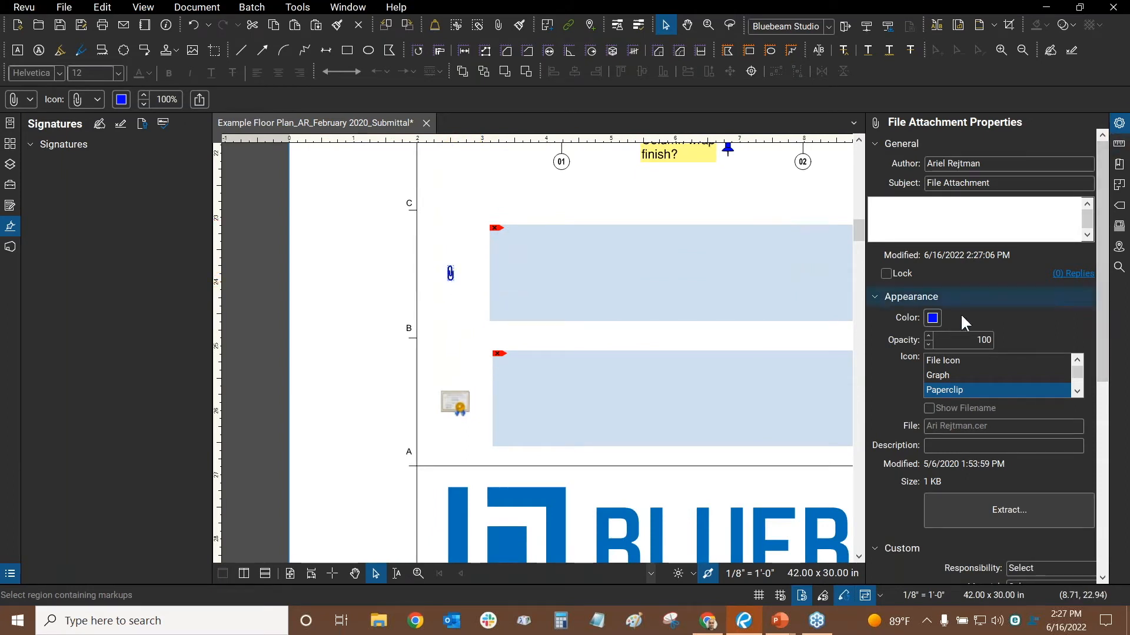
click(940, 377)
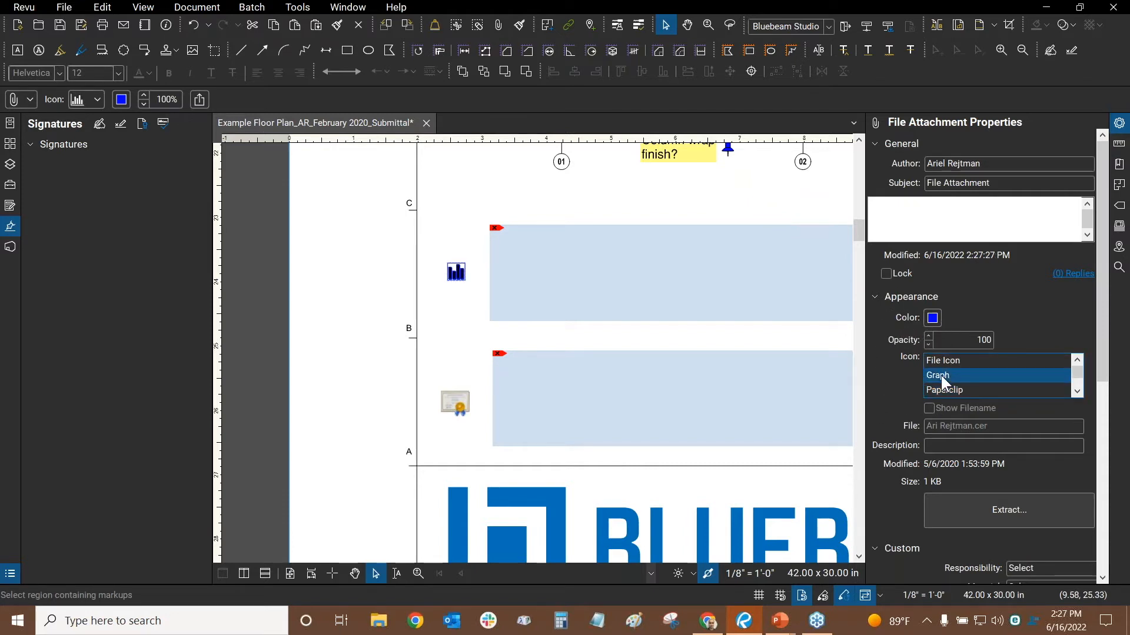
scroll(465, 309, up, 3)
scroll(474, 246, down, 3)
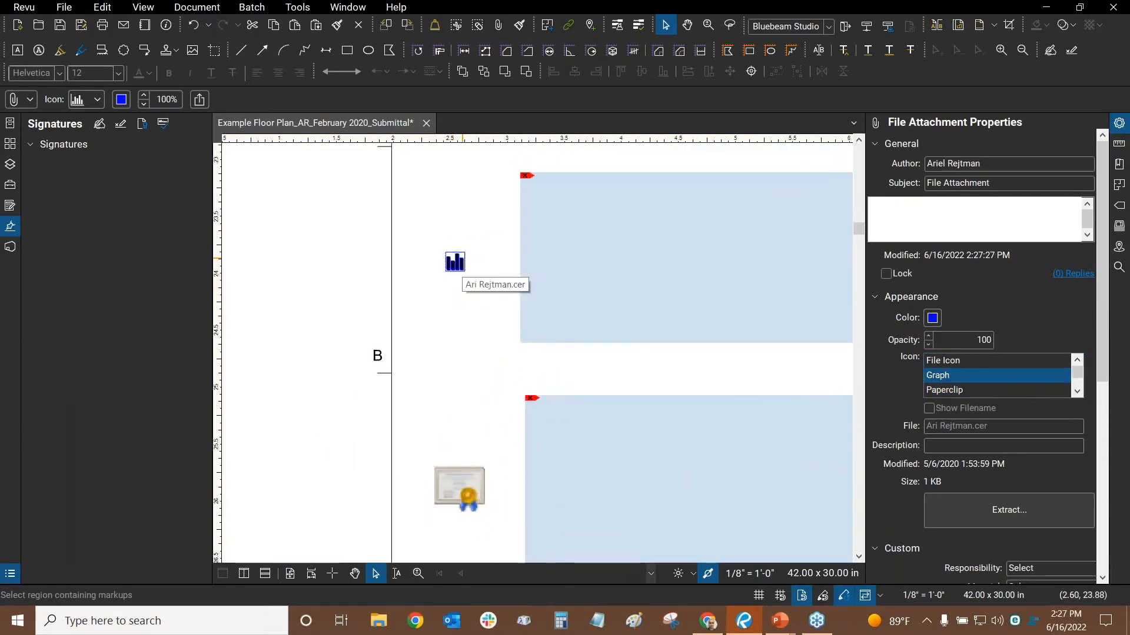
Step: Set the upper certificate attachment's icon to File Icon and align it vertically with the certificate icon beside the lower signature field
click(939, 360)
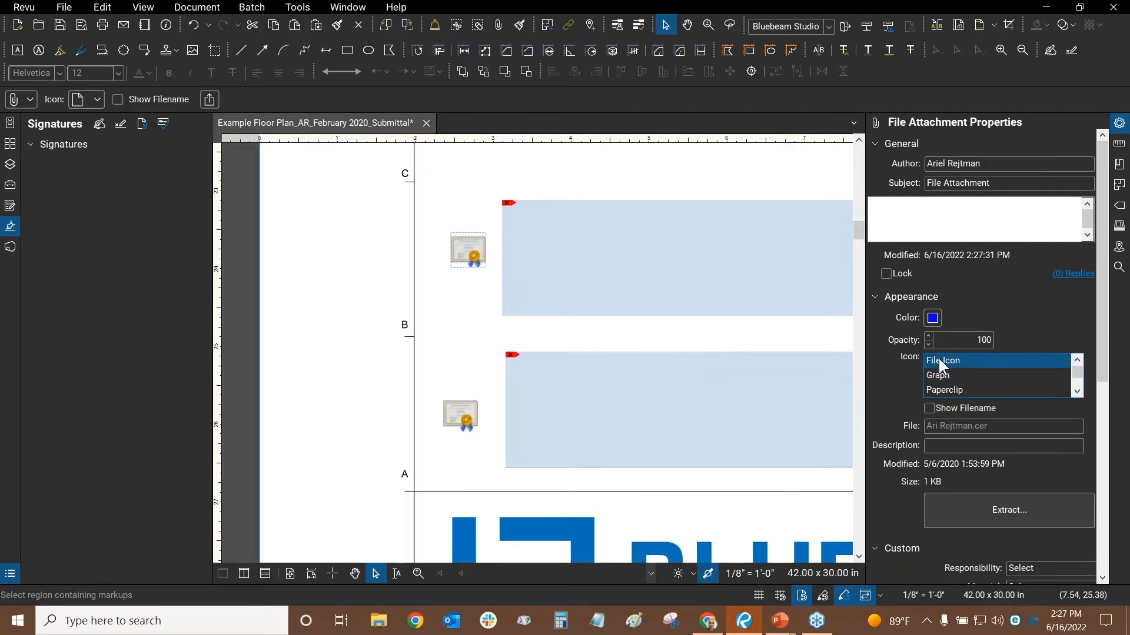
drag(470, 254, 463, 263)
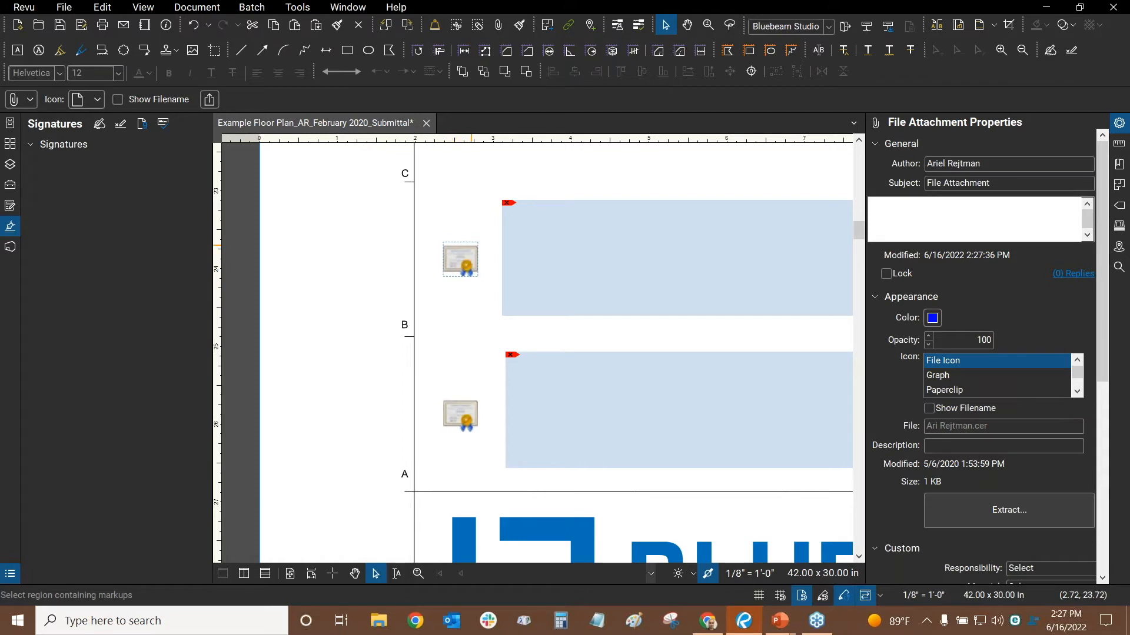
scroll(462, 262, up, 5)
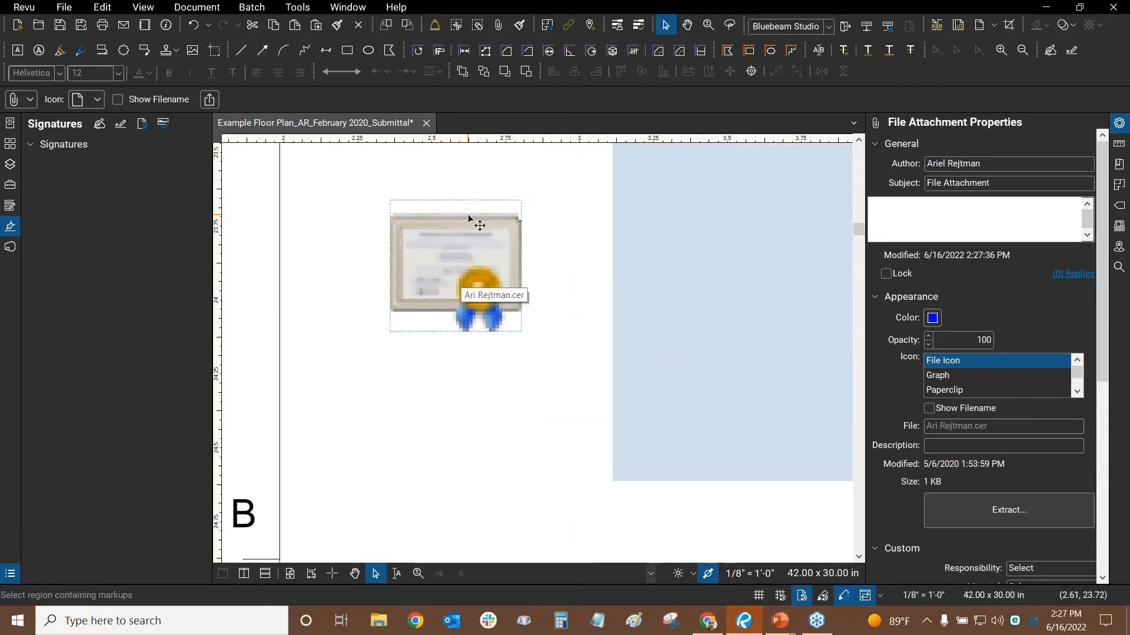
scroll(497, 323, down, 3)
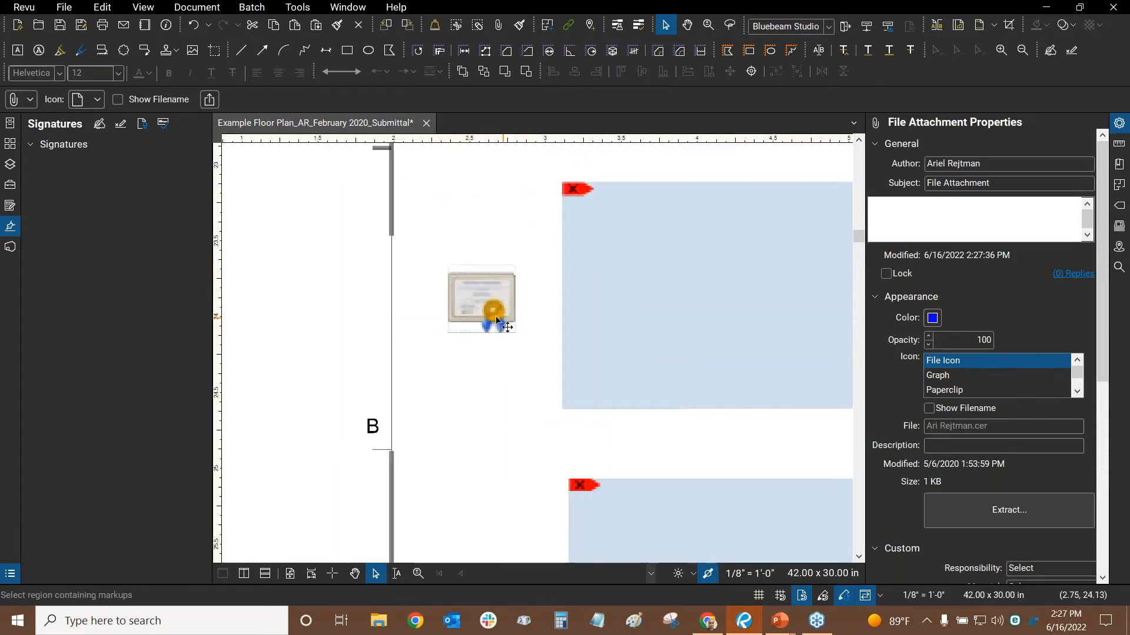
scroll(497, 322, down, 3)
scroll(459, 259, down, 1)
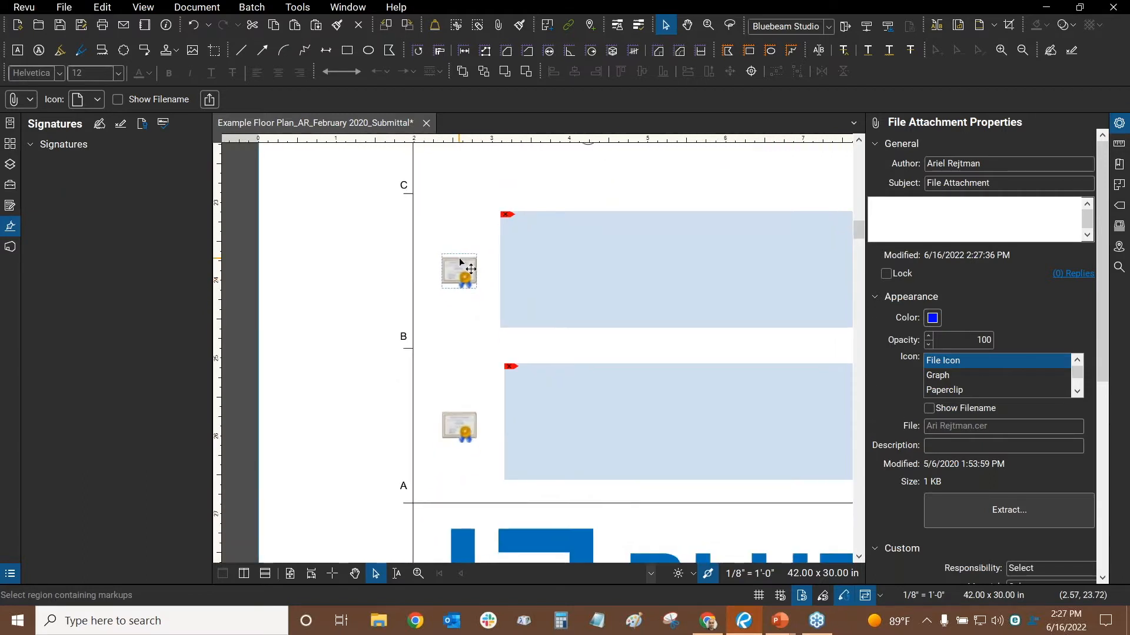
Step: Delete the certificate attachment beside the upper signature field and undo the deletion
key(Delete)
drag(459, 312, 477, 241)
scroll(481, 344, up, 2)
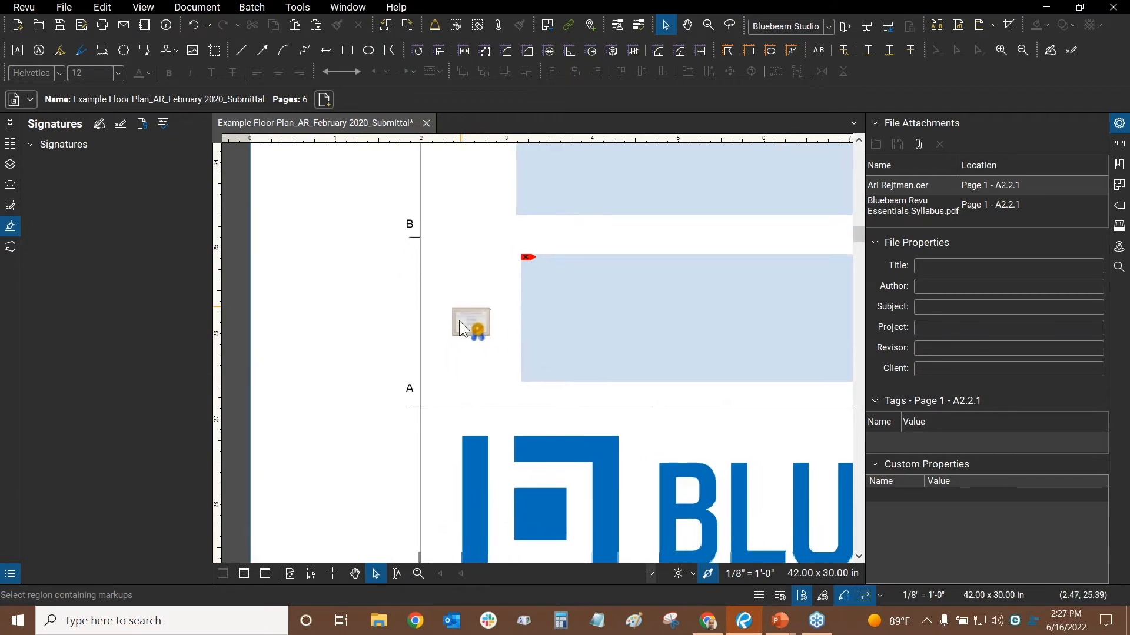
scroll(493, 291, down, 4)
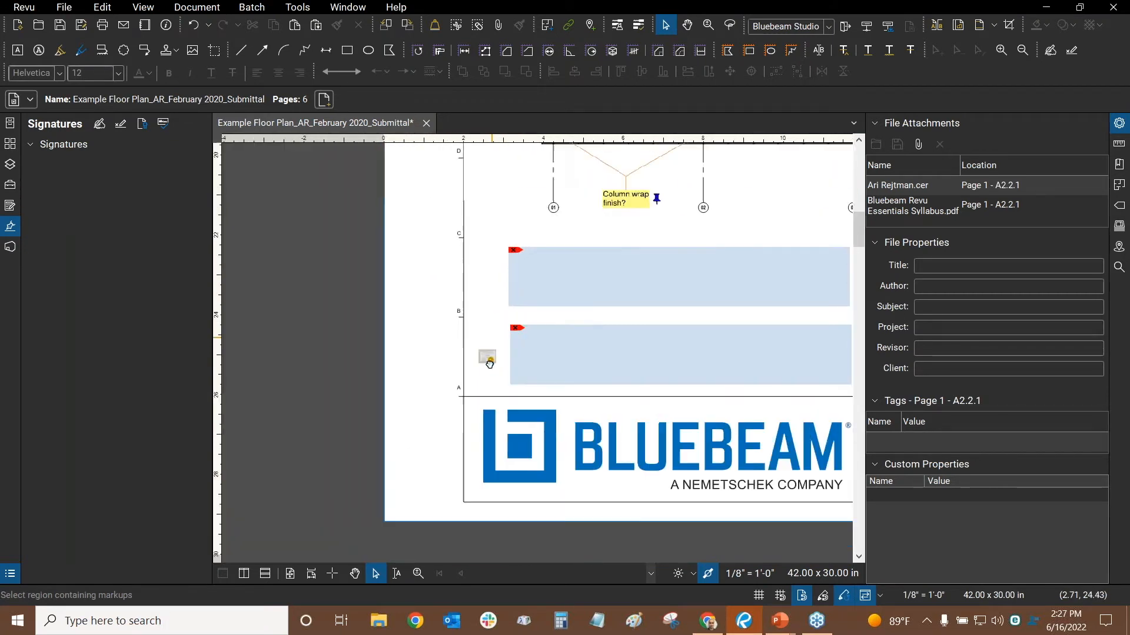
click(195, 27)
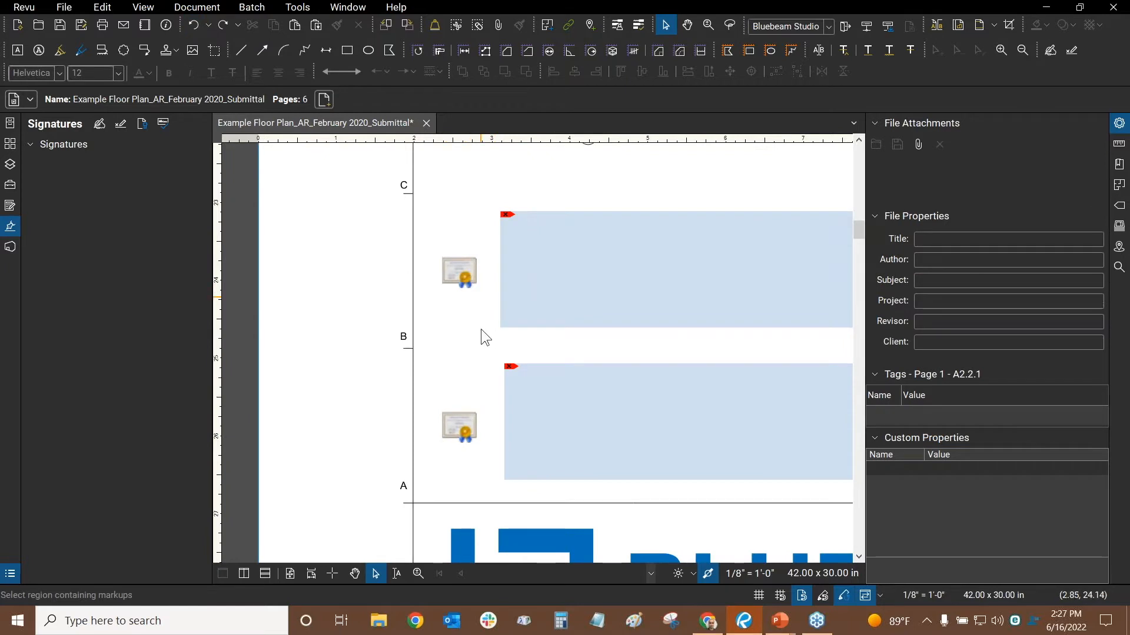
click(451, 253)
click(443, 453)
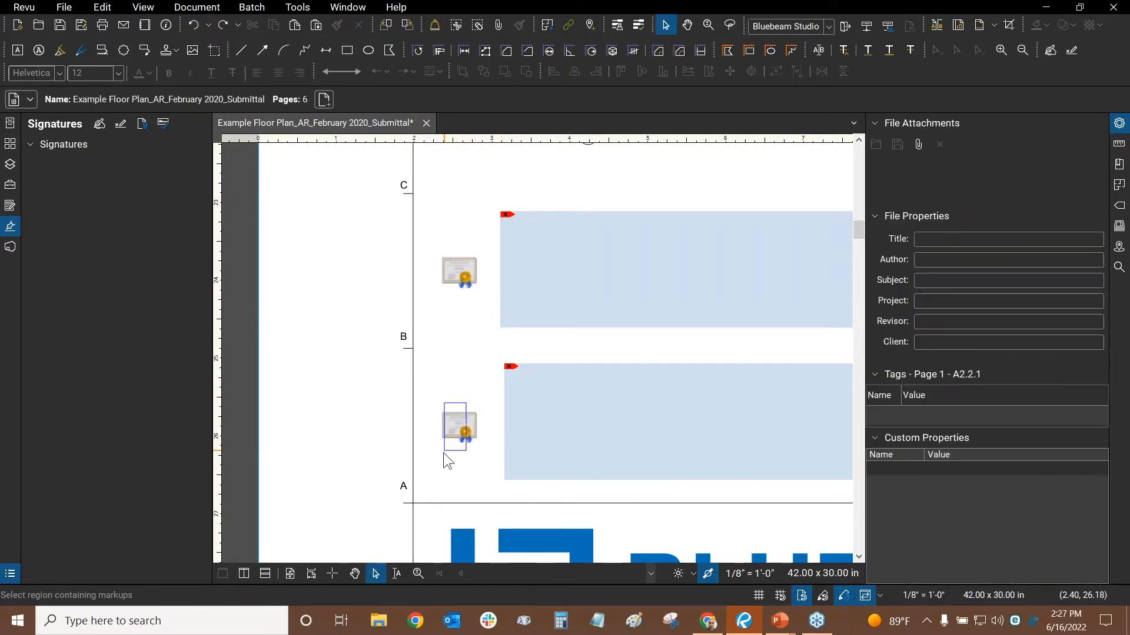
Step: Select the upper certificate attachment, look at its open-or-save options and cancel without opening the file
click(461, 281)
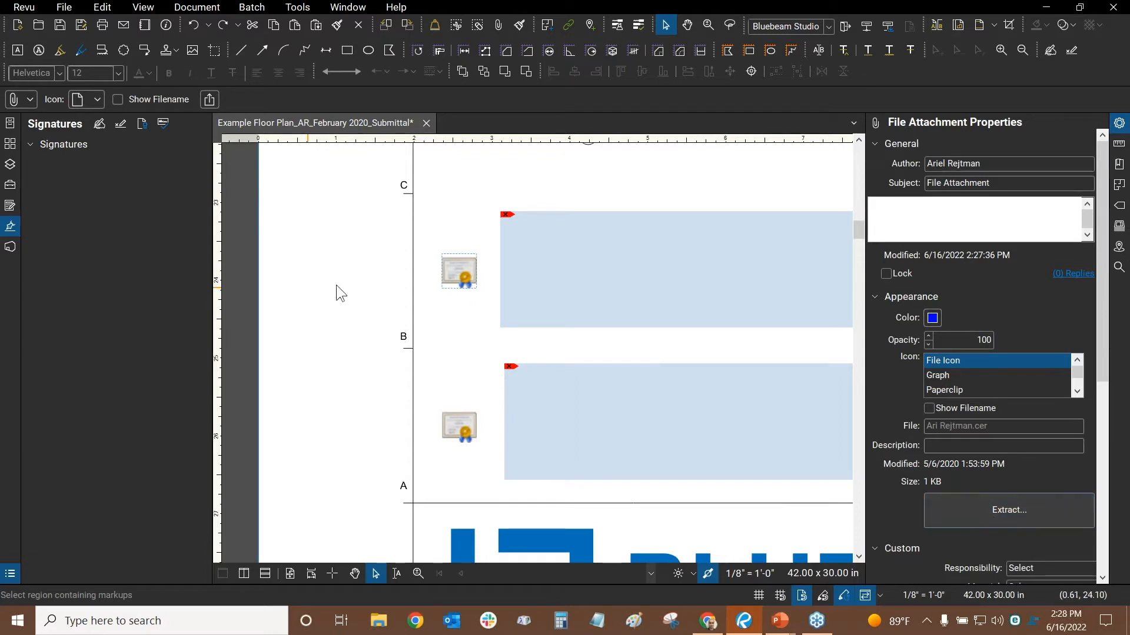
double_click(456, 273)
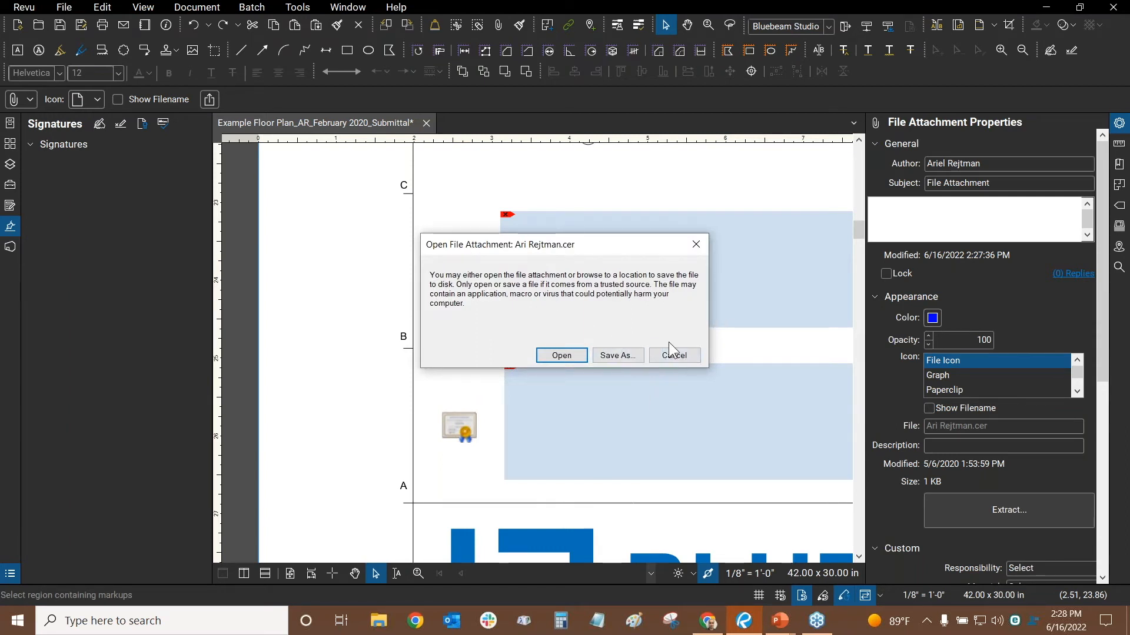
click(684, 359)
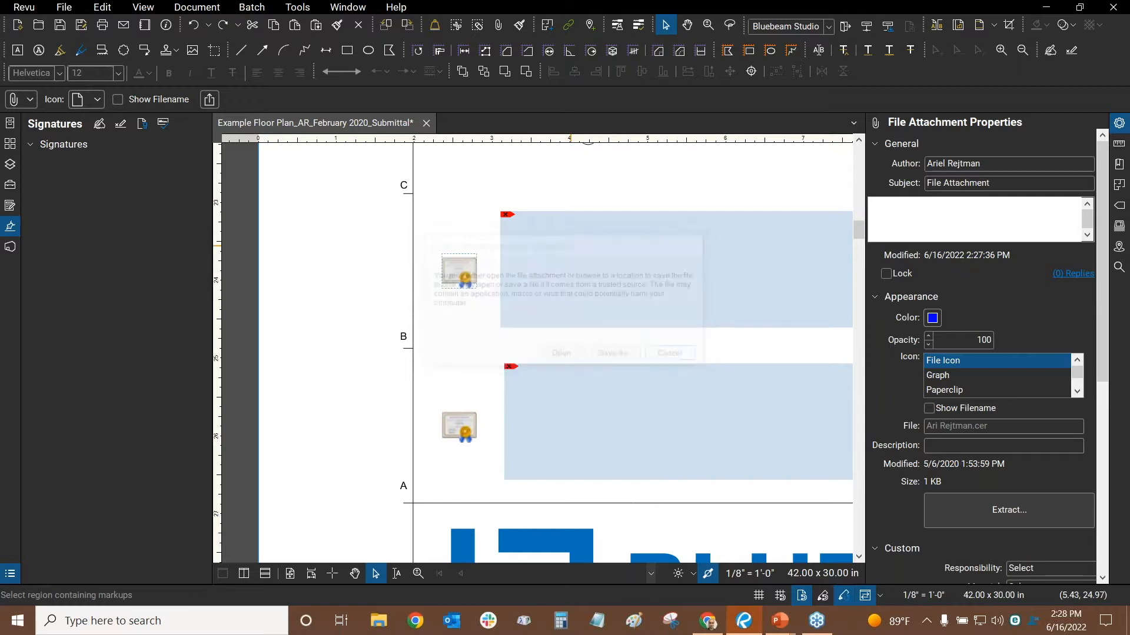
Step: Start adding the .cer certificate file from the Bluebeam Revu folder as a trusted identity, cancel the selection and close the trusted identities manager
click(306, 8)
mouse_move(335, 98)
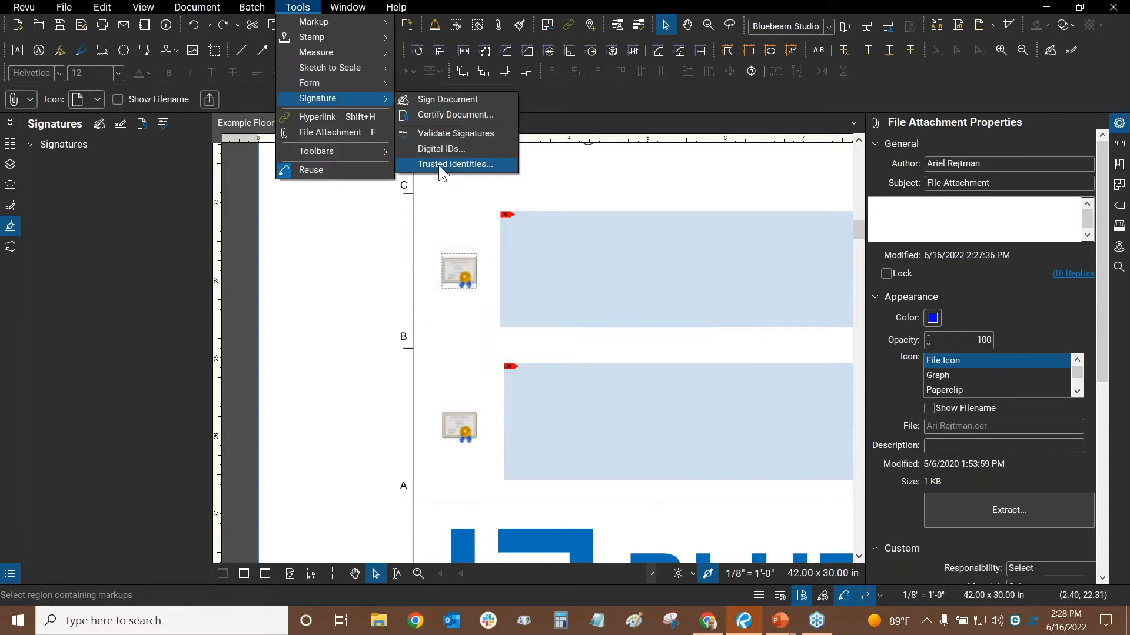
click(438, 164)
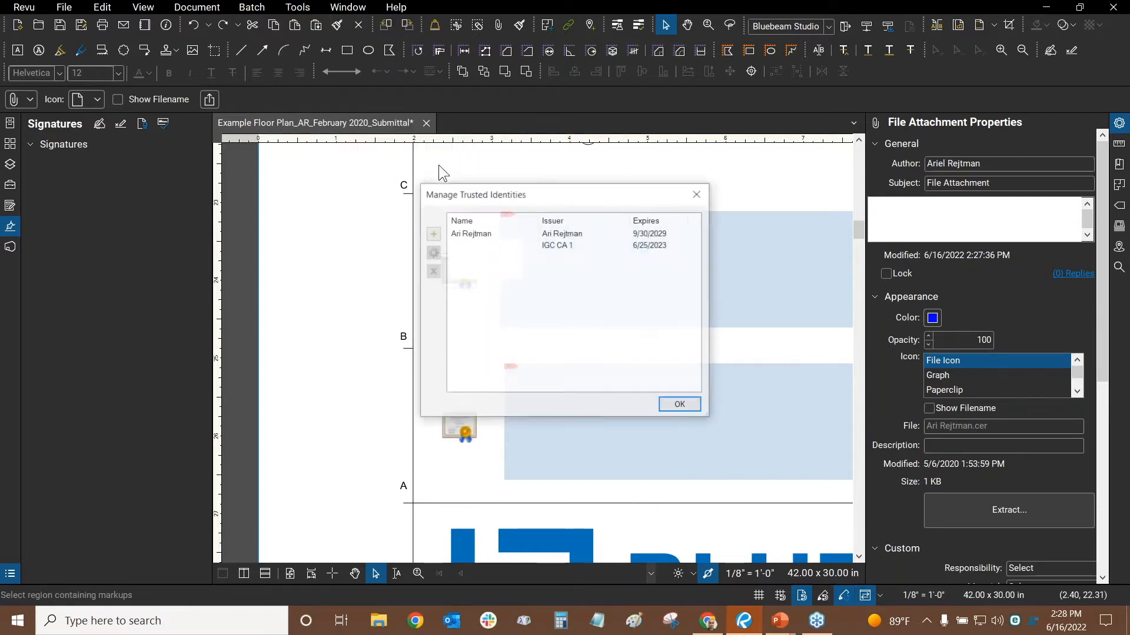
click(431, 235)
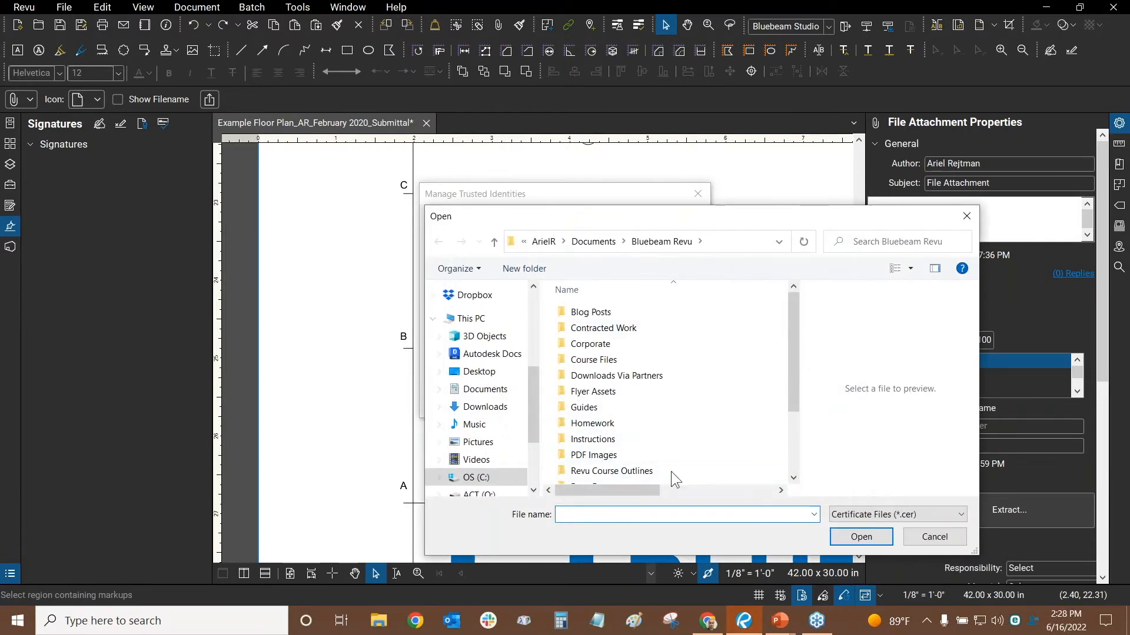
drag(793, 338, 645, 466)
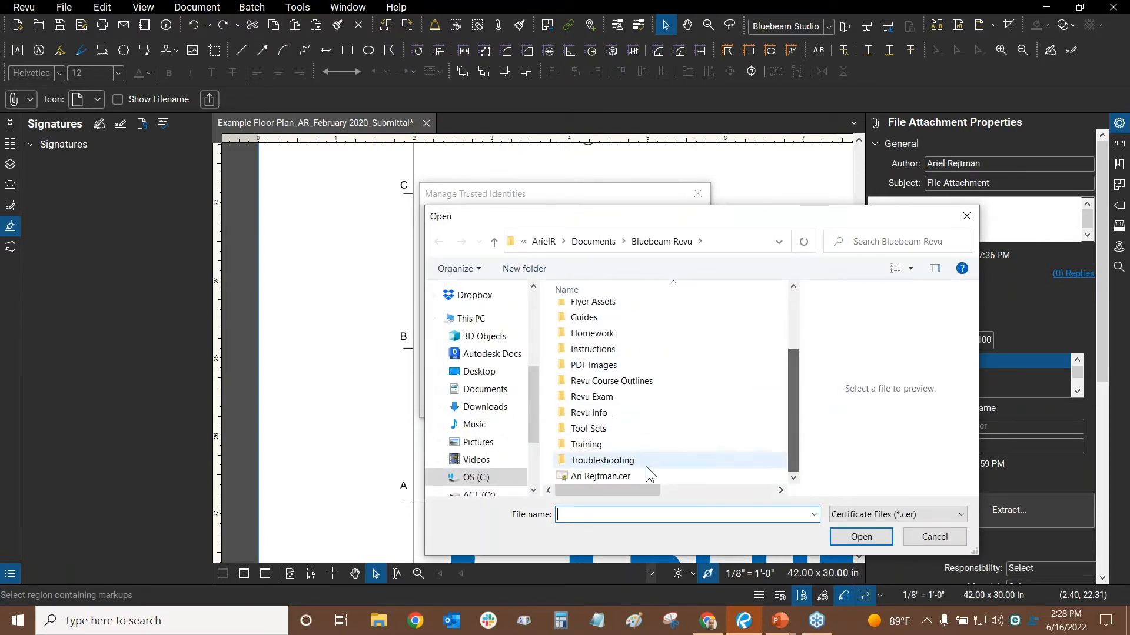
click(612, 478)
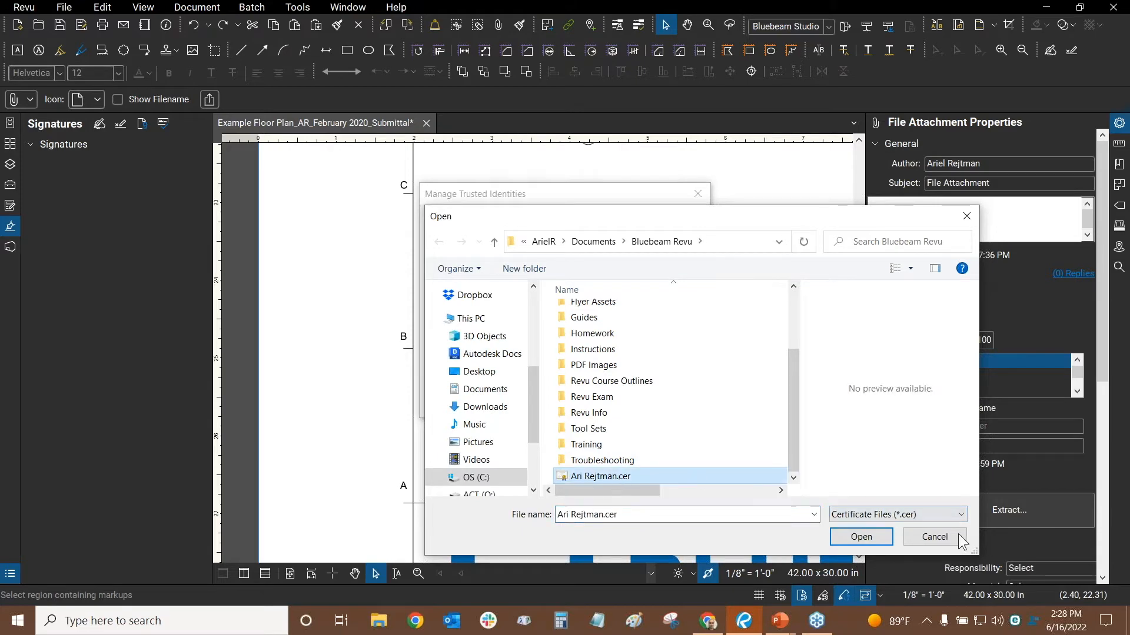
click(941, 541)
click(699, 195)
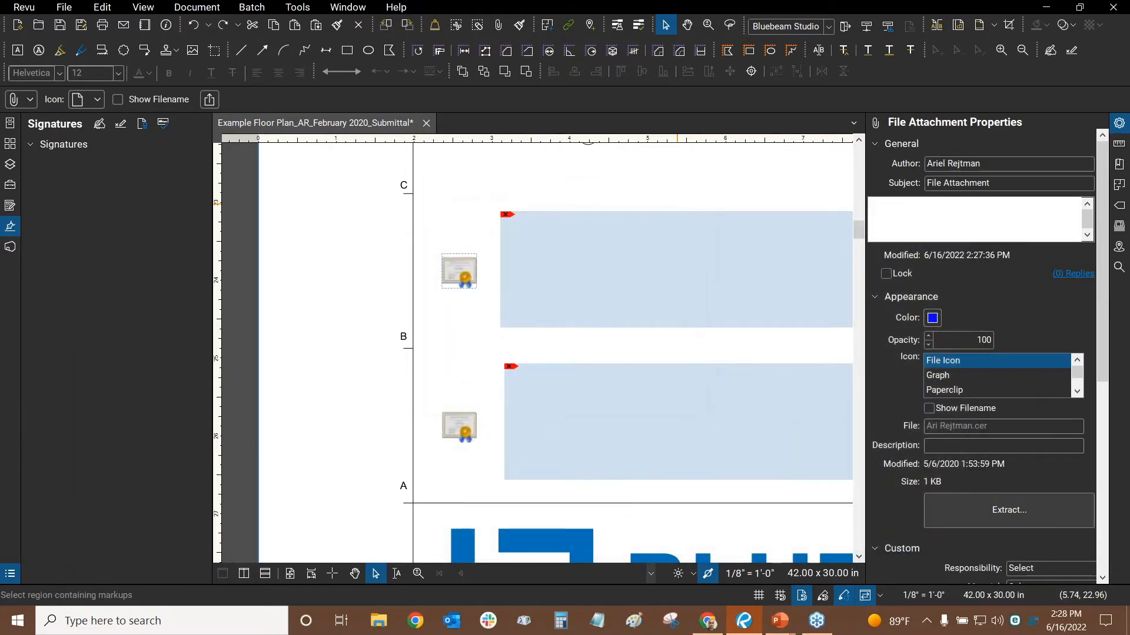
Step: Review the upper certificate attachment's properties and its file opening prompt, close the prompt and deselect the attachment
click(451, 219)
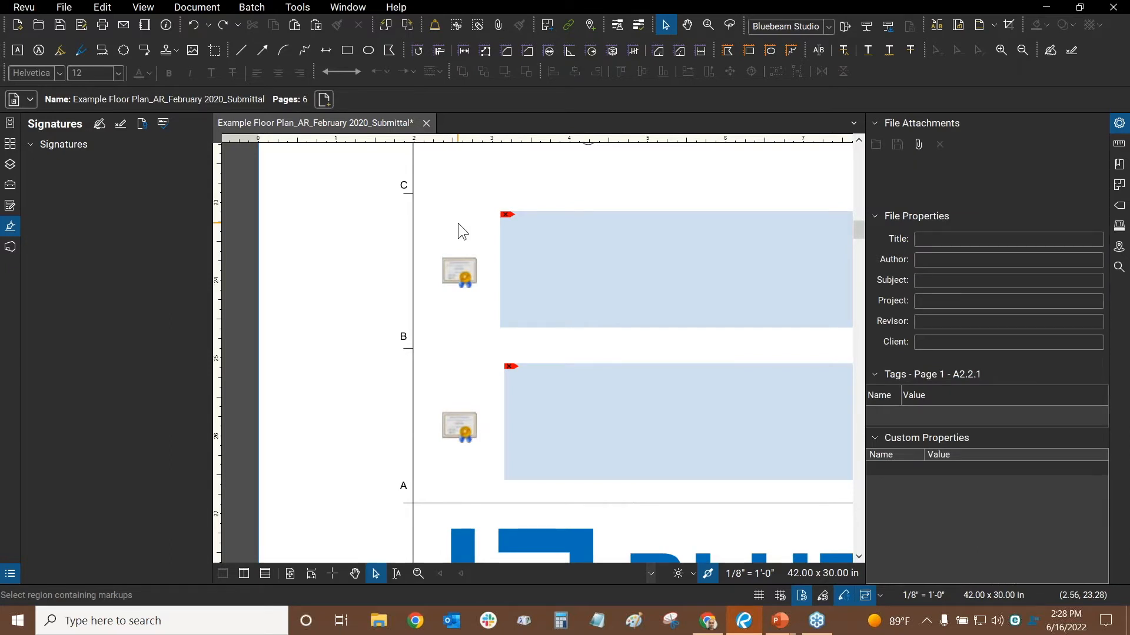
click(457, 273)
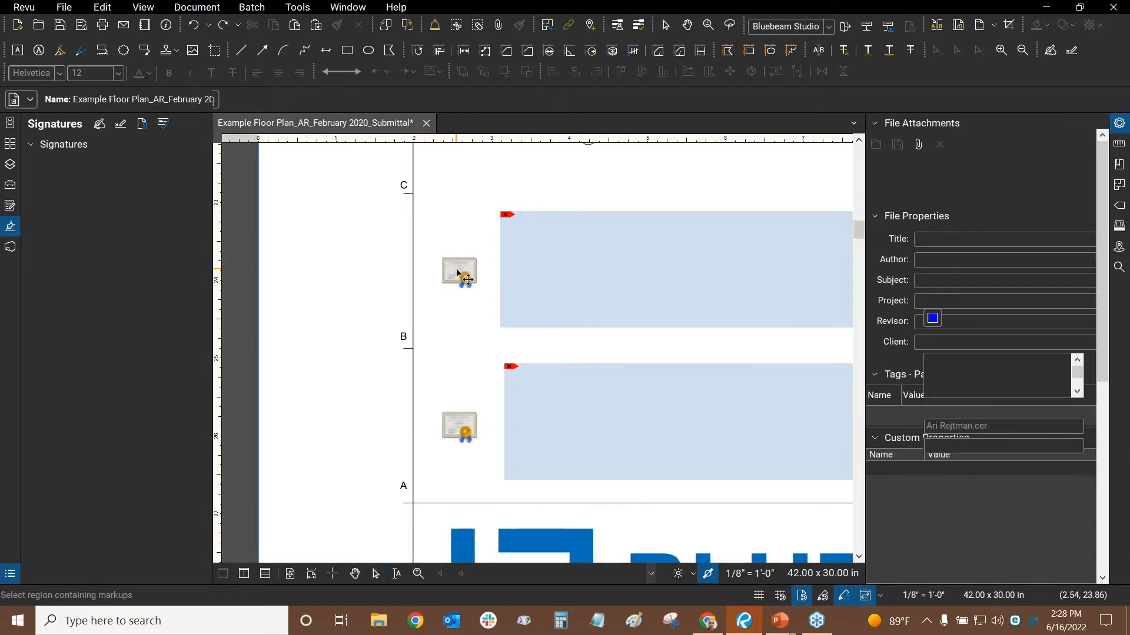
click(451, 232)
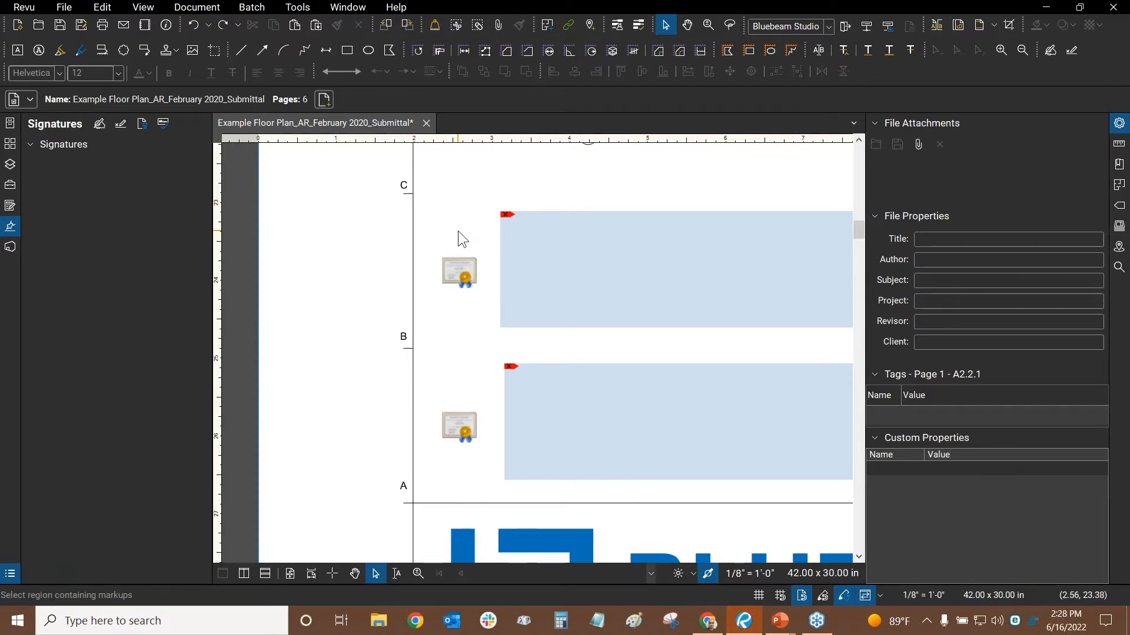
scroll(457, 230, down, 3)
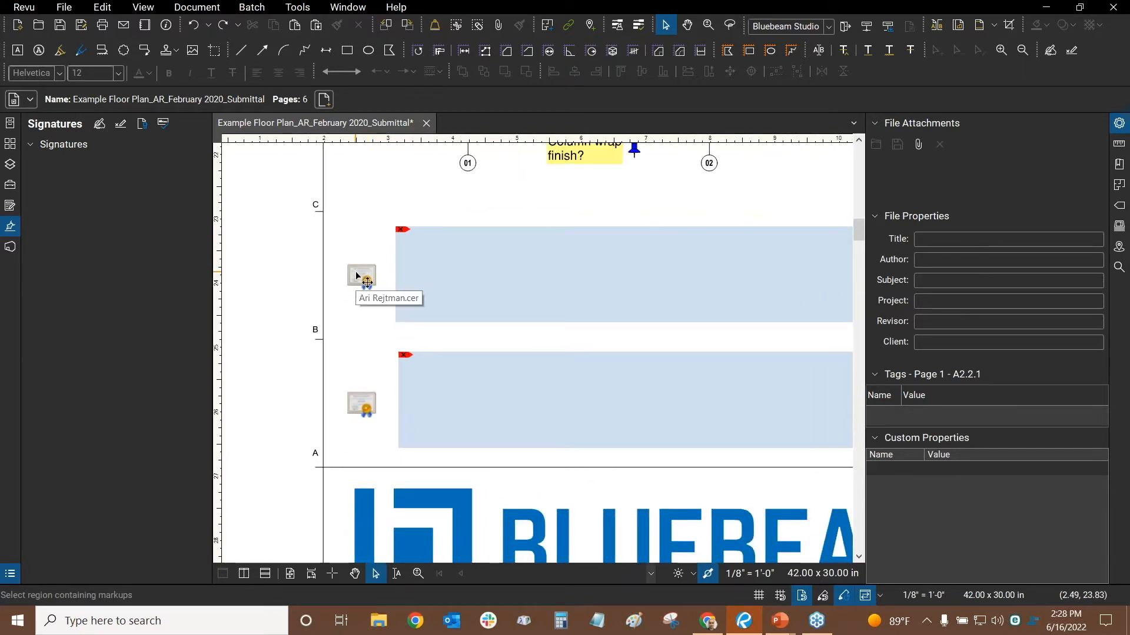
click(358, 277)
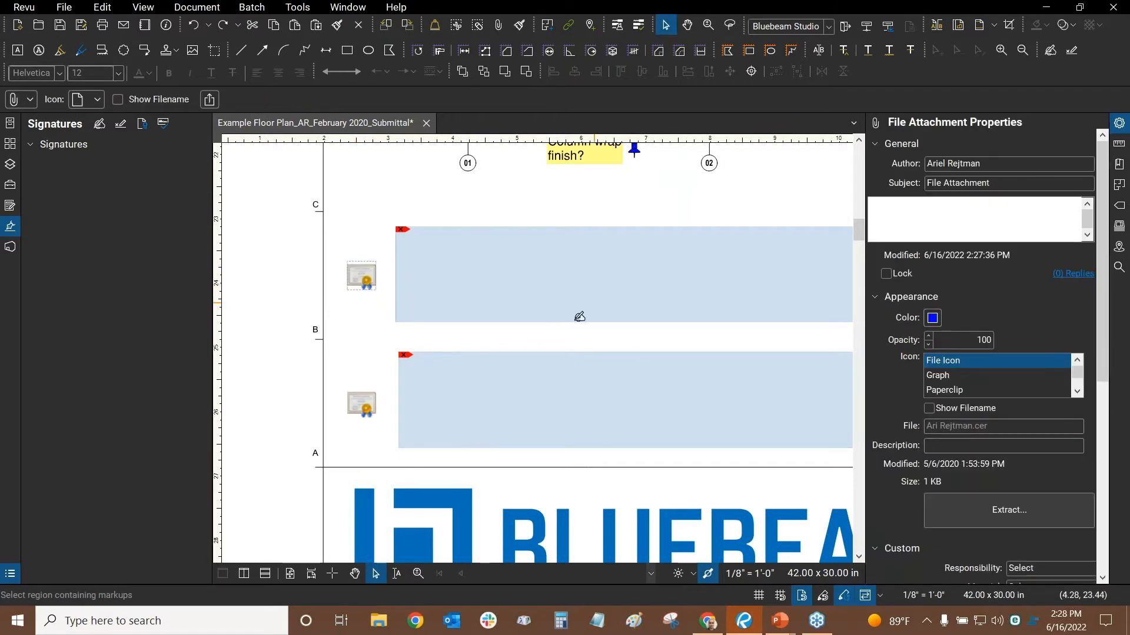
double_click(364, 279)
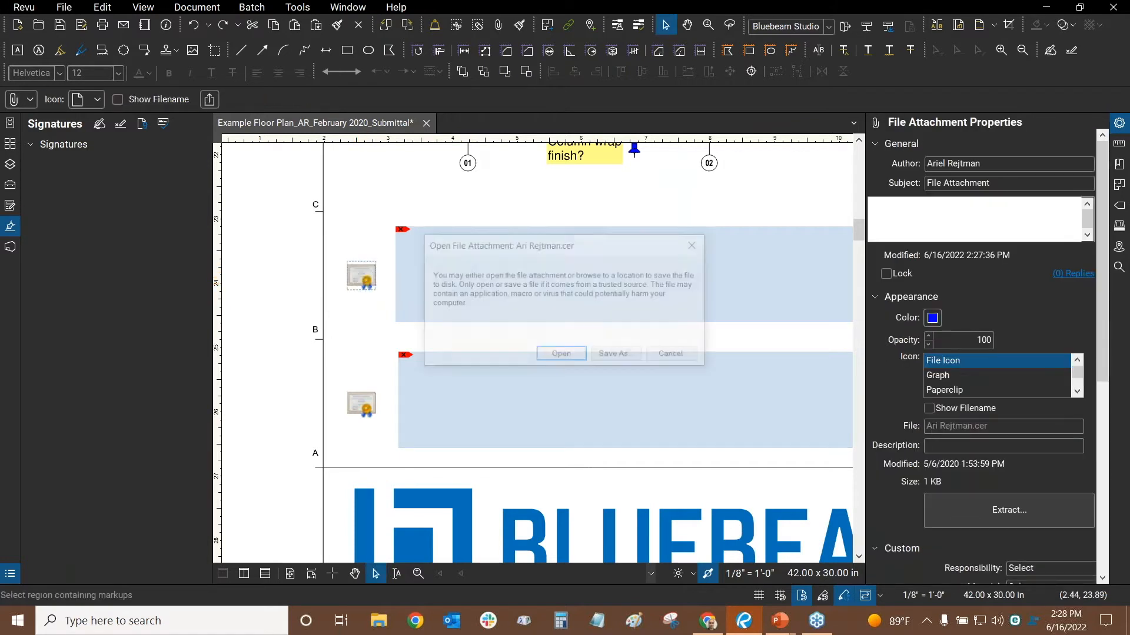
click(696, 244)
click(352, 232)
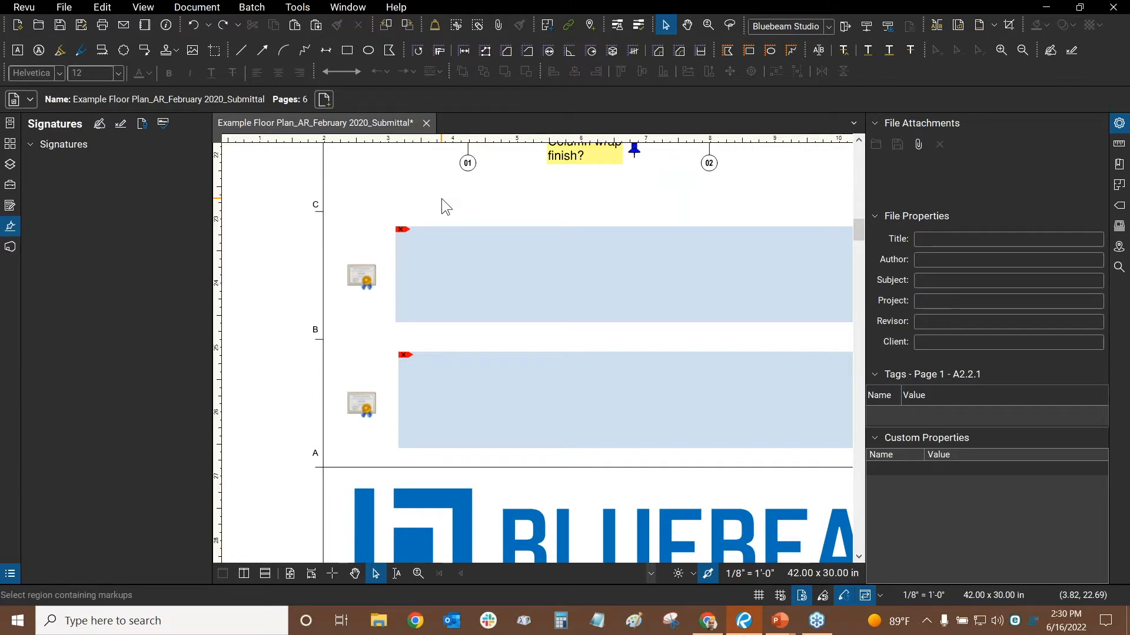
scroll(476, 203, down, 3)
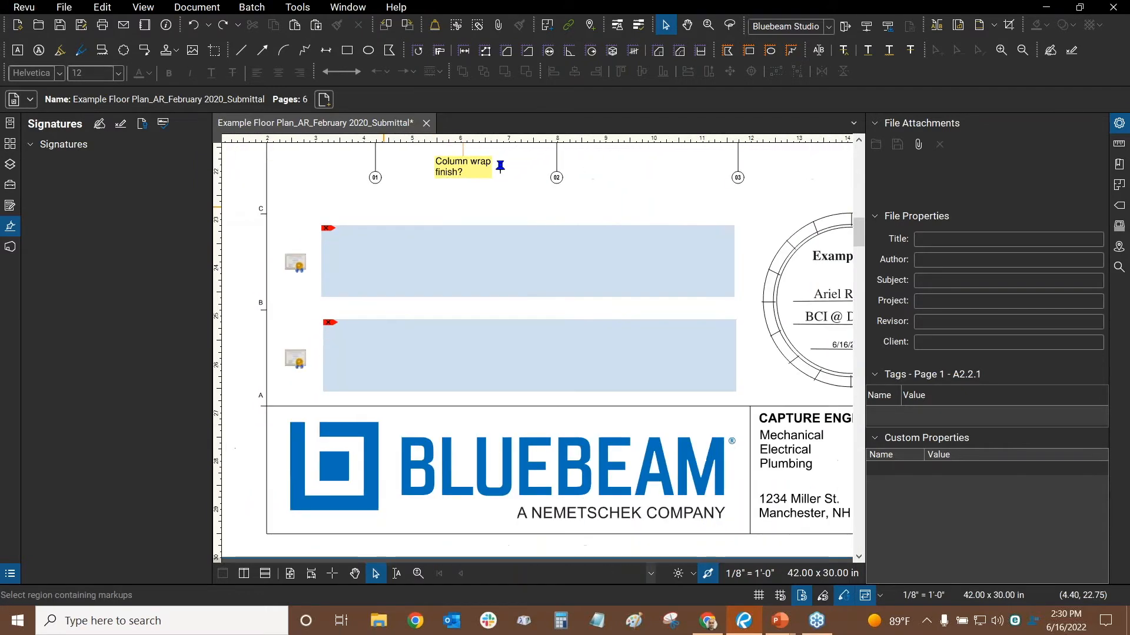
key(alt+Tab)
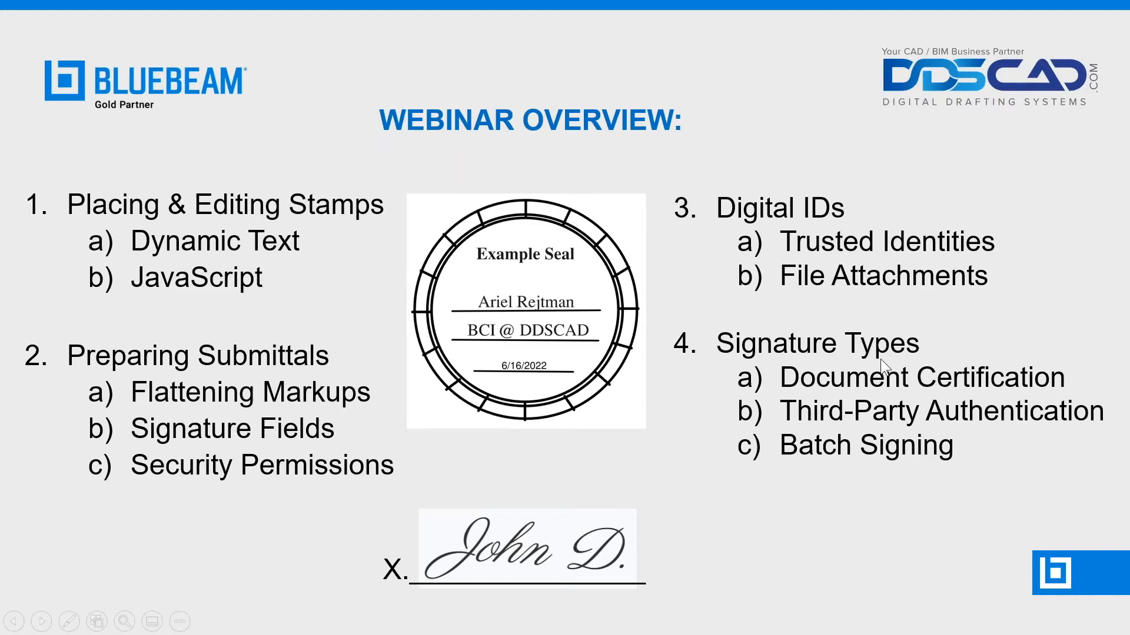
key(alt+Tab)
scroll(515, 257, down, 2)
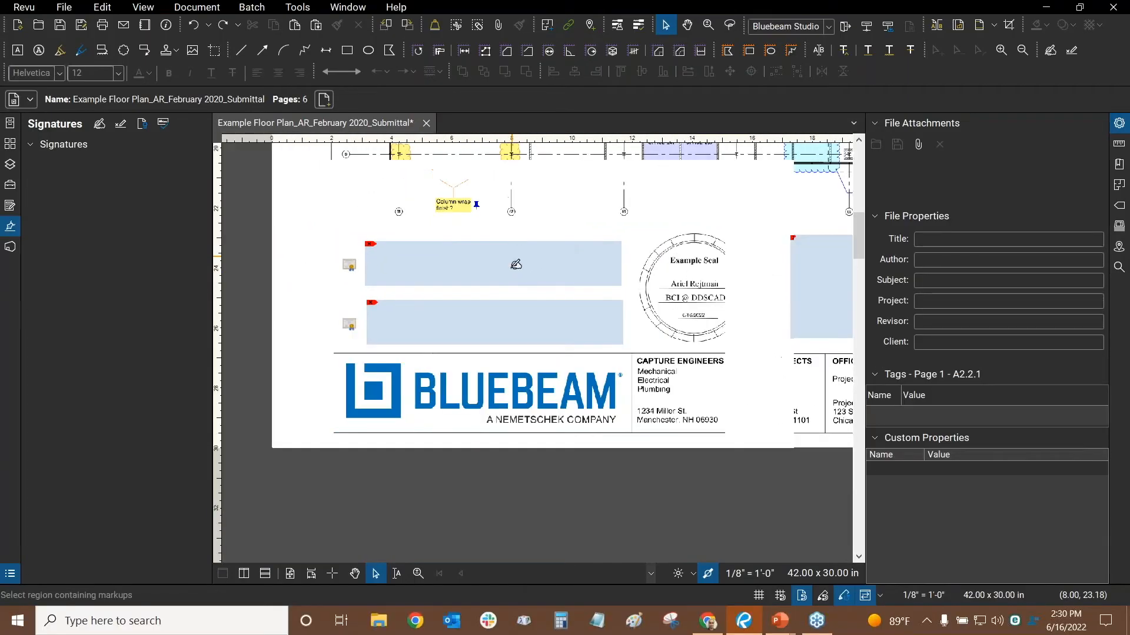
Step: Open the empty signature field beside the Example Seal for signing and log in to the digital ID with its password
drag(616, 283, 359, 300)
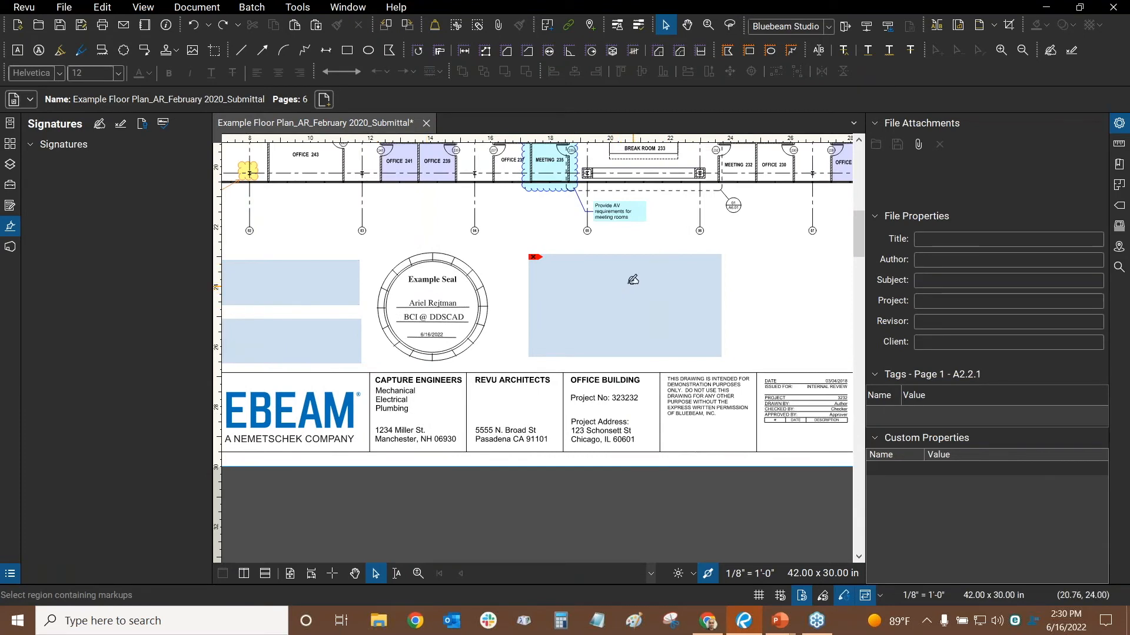
mouse_move(576, 297)
mouse_down()
mouse_move(793, 294)
mouse_move(527, 298)
mouse_up()
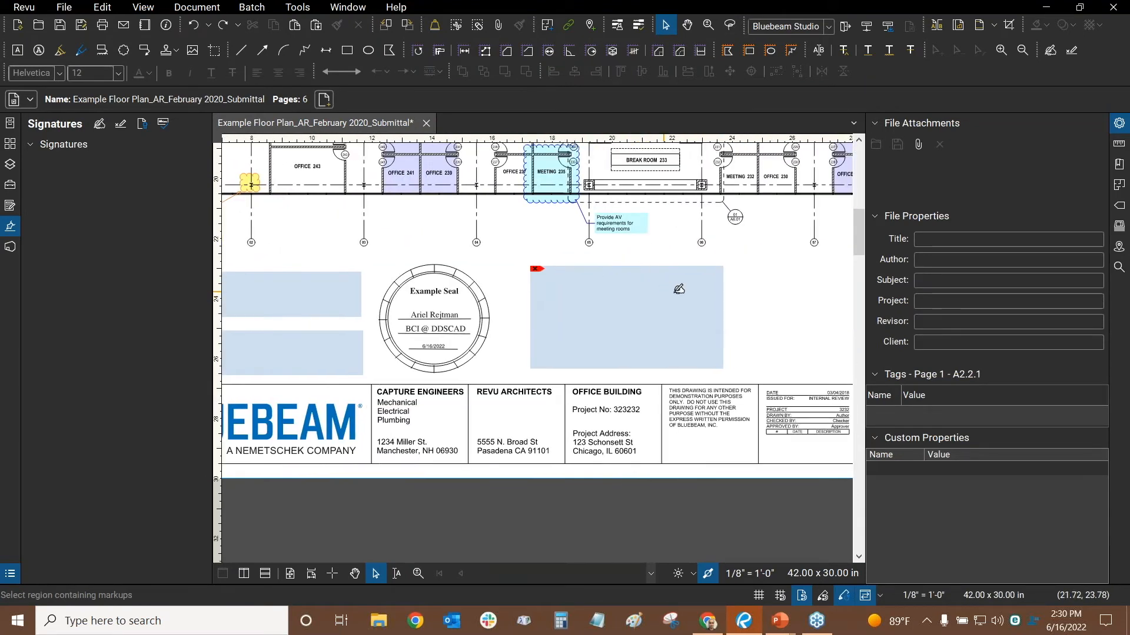
scroll(673, 291, up, 2)
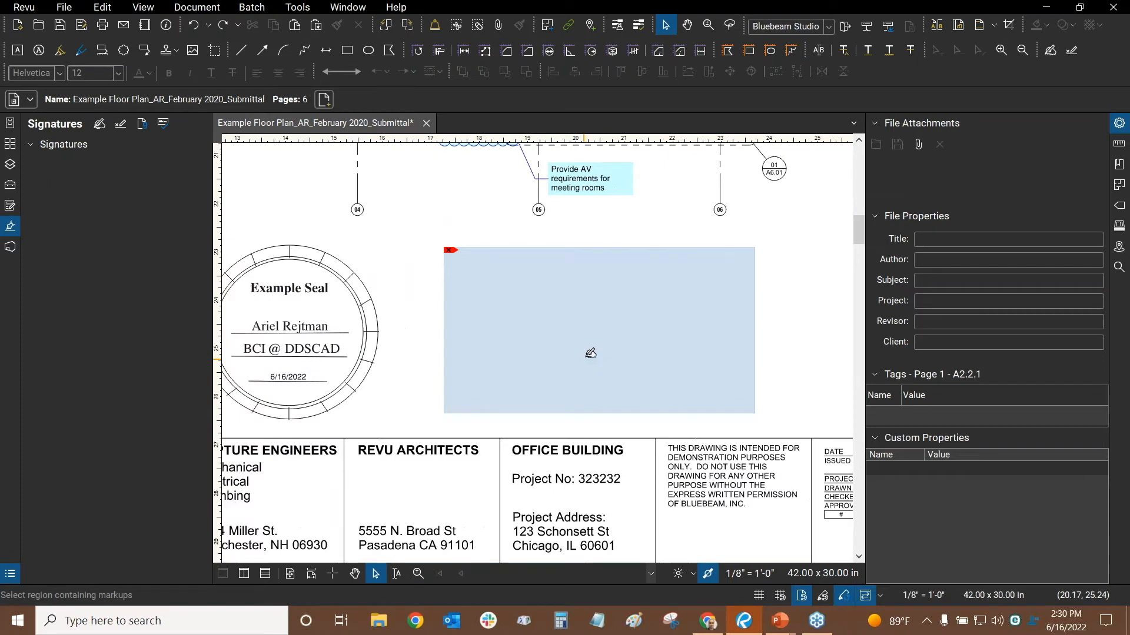
click(601, 313)
click(516, 192)
text(••••••••••••••)
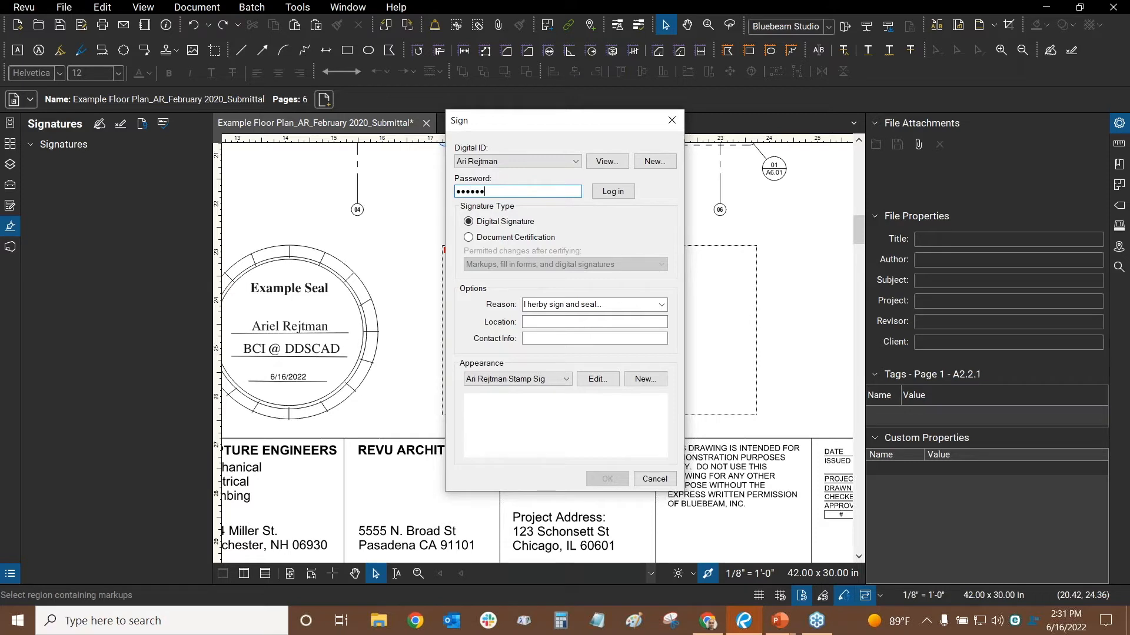
key(Return)
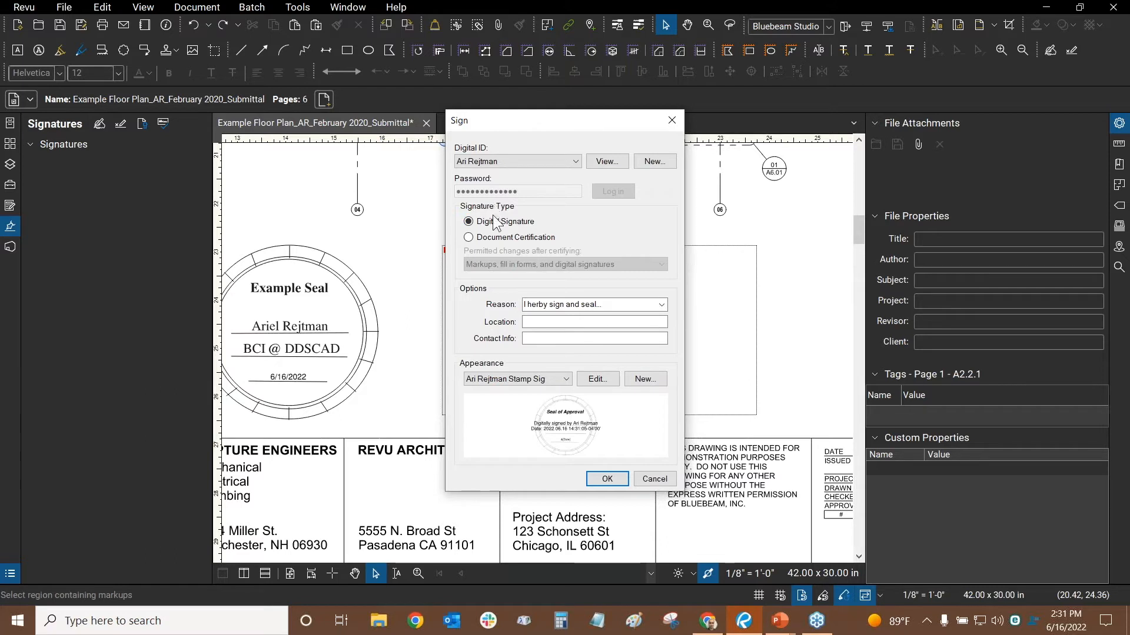
Step: Review the permitted-changes options under Document Certification, and return the signature type to Digital Signature
click(468, 237)
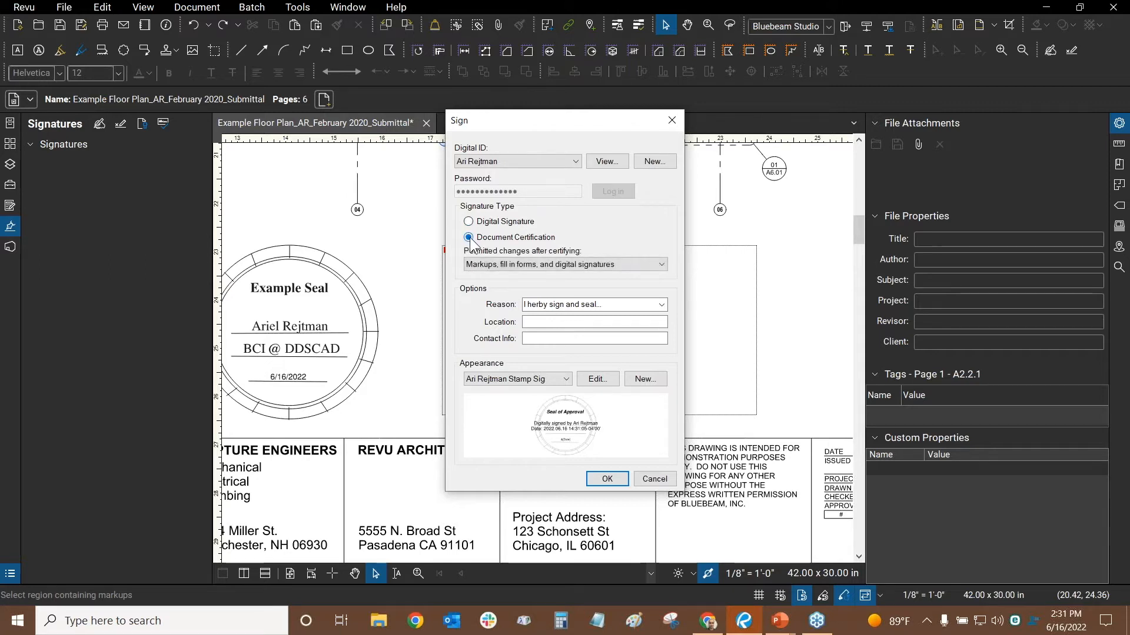
click(492, 266)
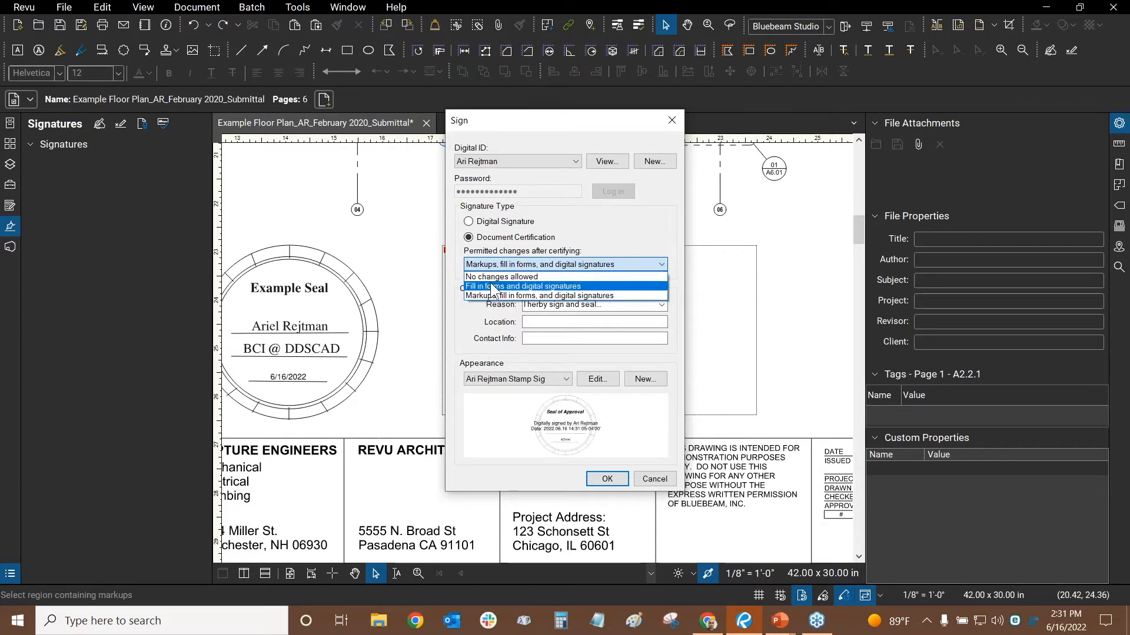
click(604, 234)
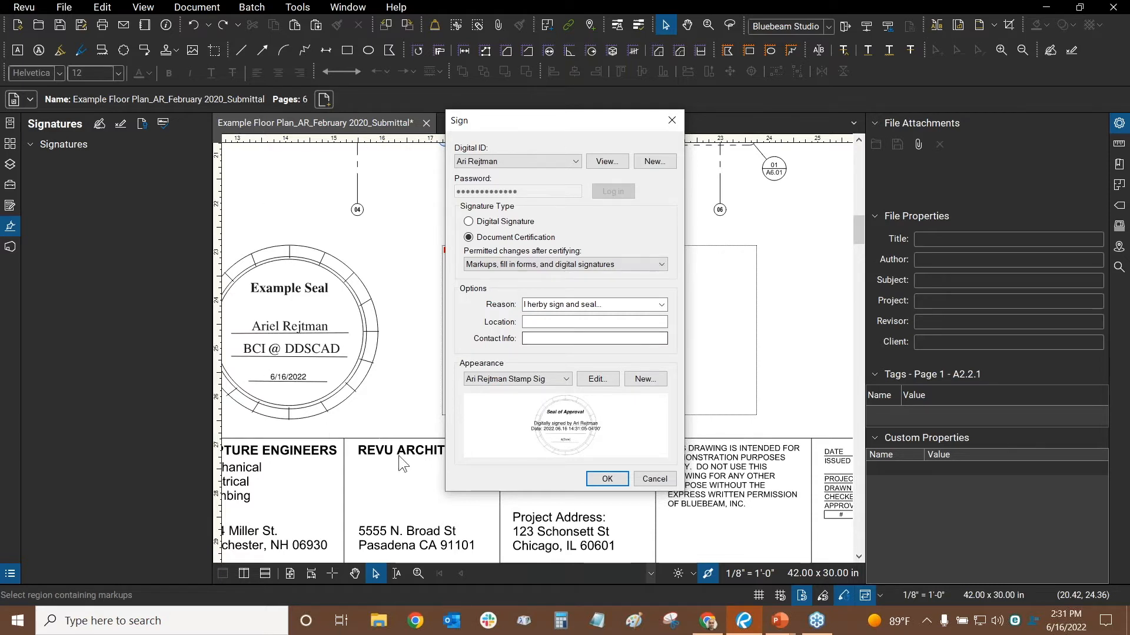
click(469, 221)
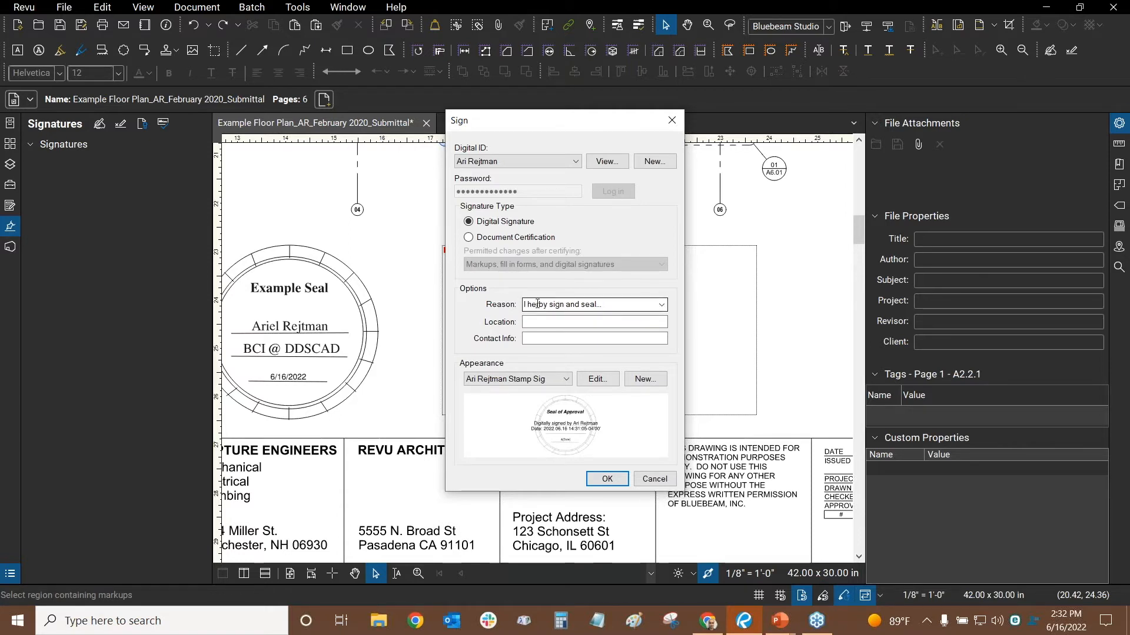
Step: Edit the stamp signature appearance: try the Name graphic, turn off the logo, and switch back to the File graphic
click(625, 307)
click(625, 307)
click(598, 380)
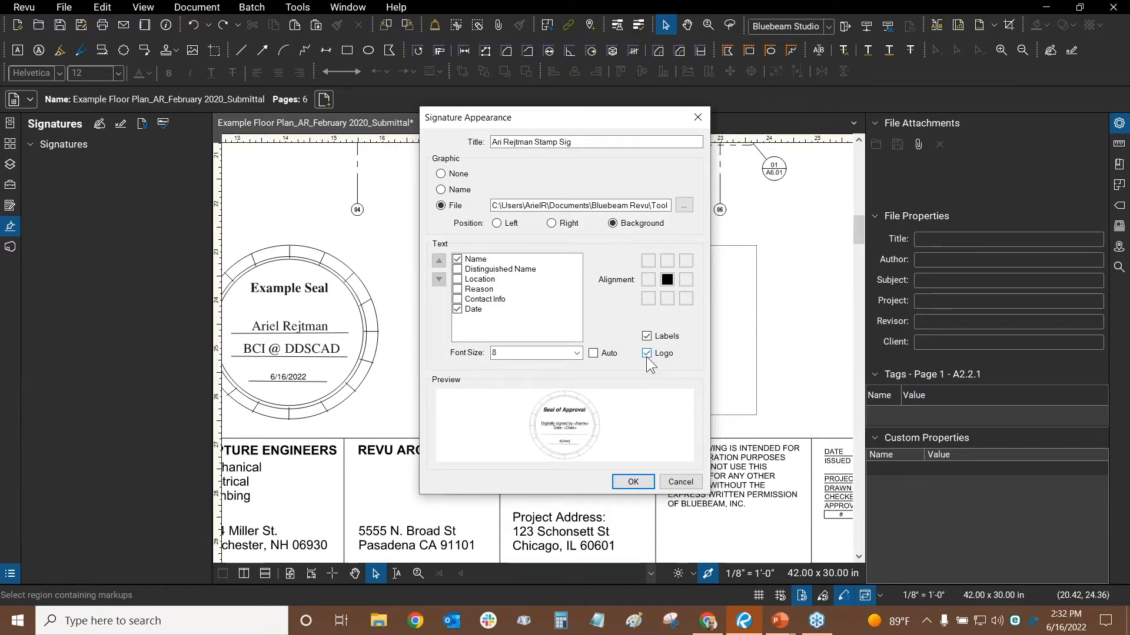
click(441, 190)
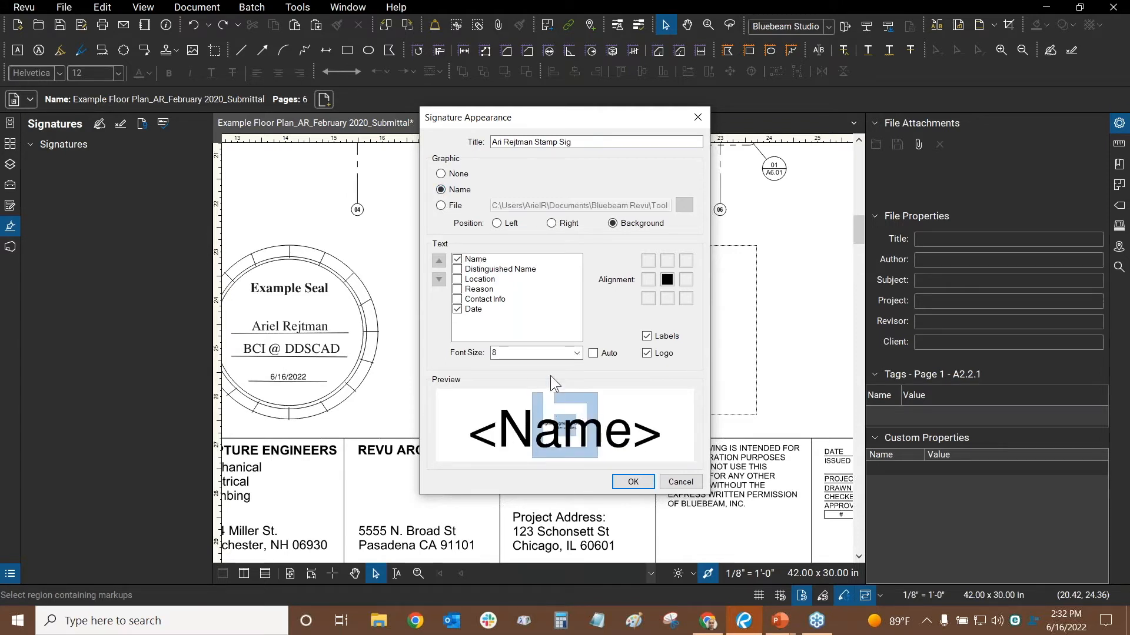
click(647, 353)
click(441, 205)
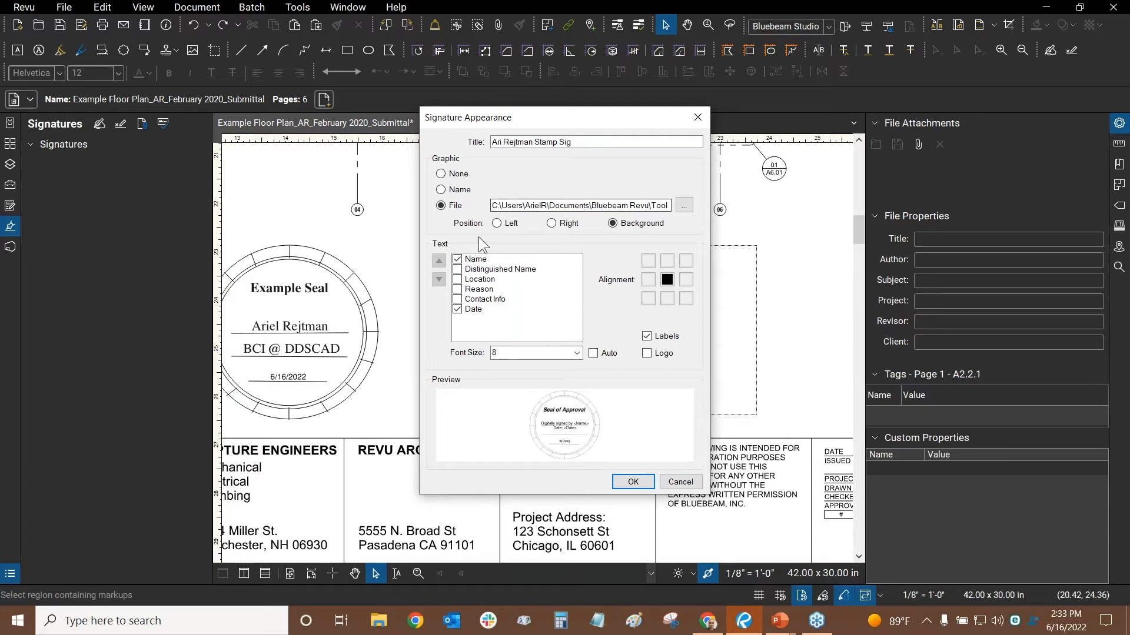
Step: Compare the graphic positions, keep Background, set the signature text's font size to 10, and save the appearance
click(497, 223)
click(551, 223)
click(613, 222)
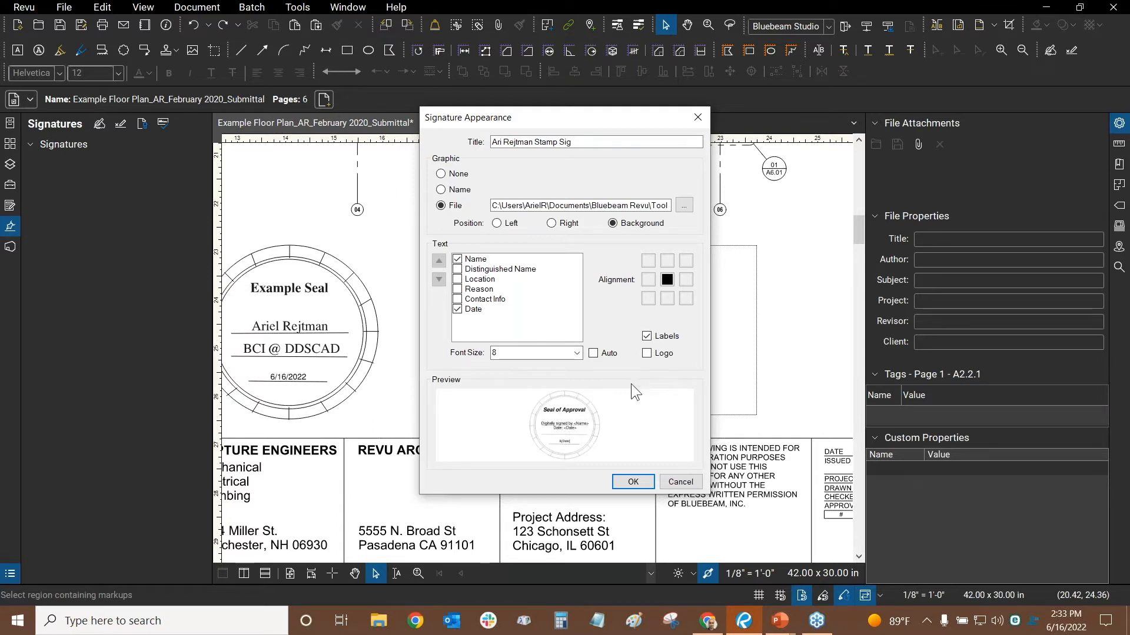
double_click(497, 352)
text(10)
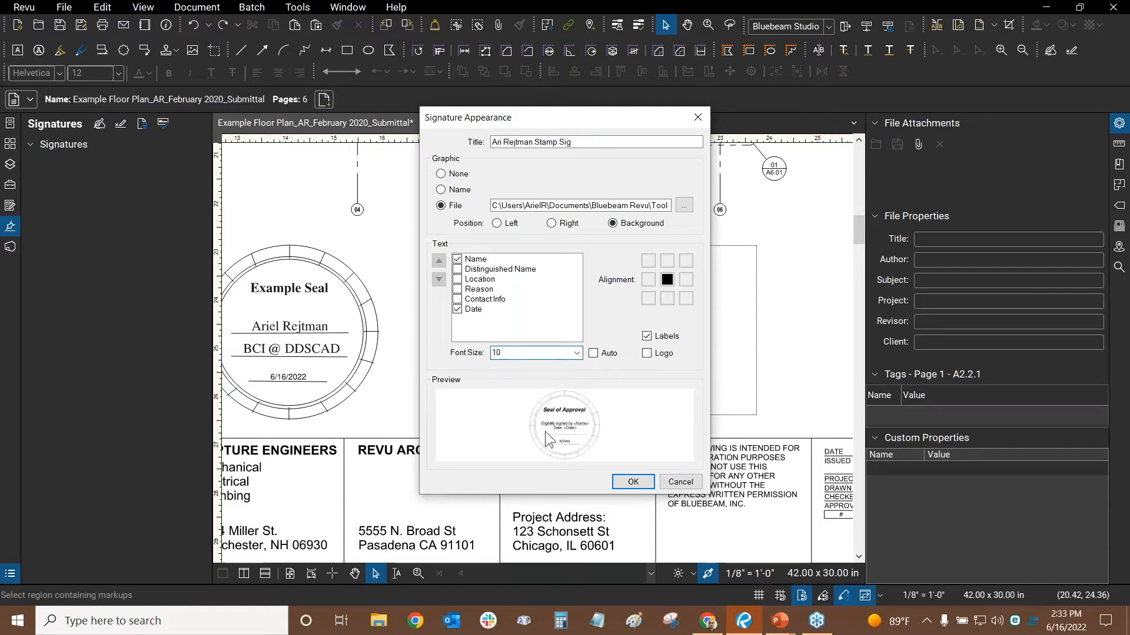
click(632, 484)
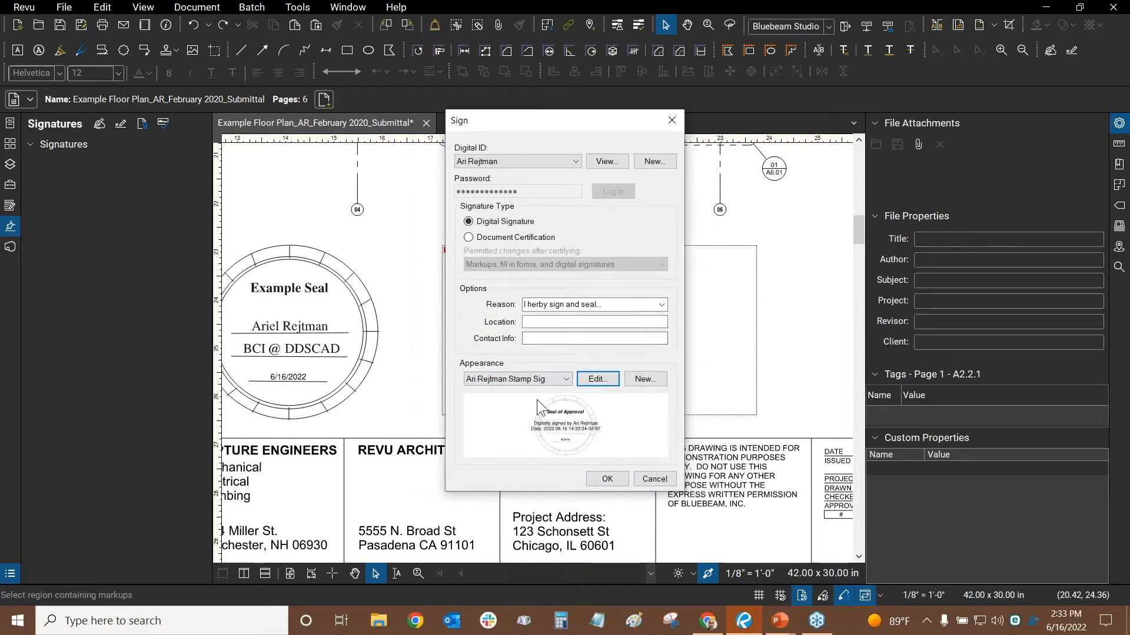
Step: Preview the name signature and AR_Stamp_No Text appearances, inspect the latter's settings, and reselect the stamp signature appearance
click(527, 380)
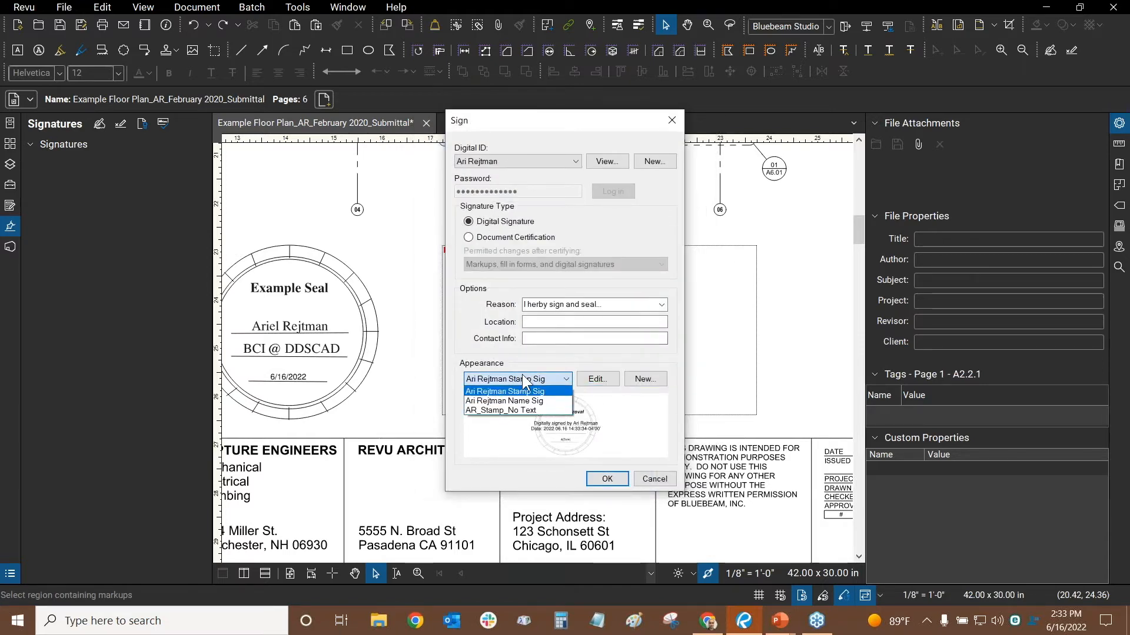
click(524, 401)
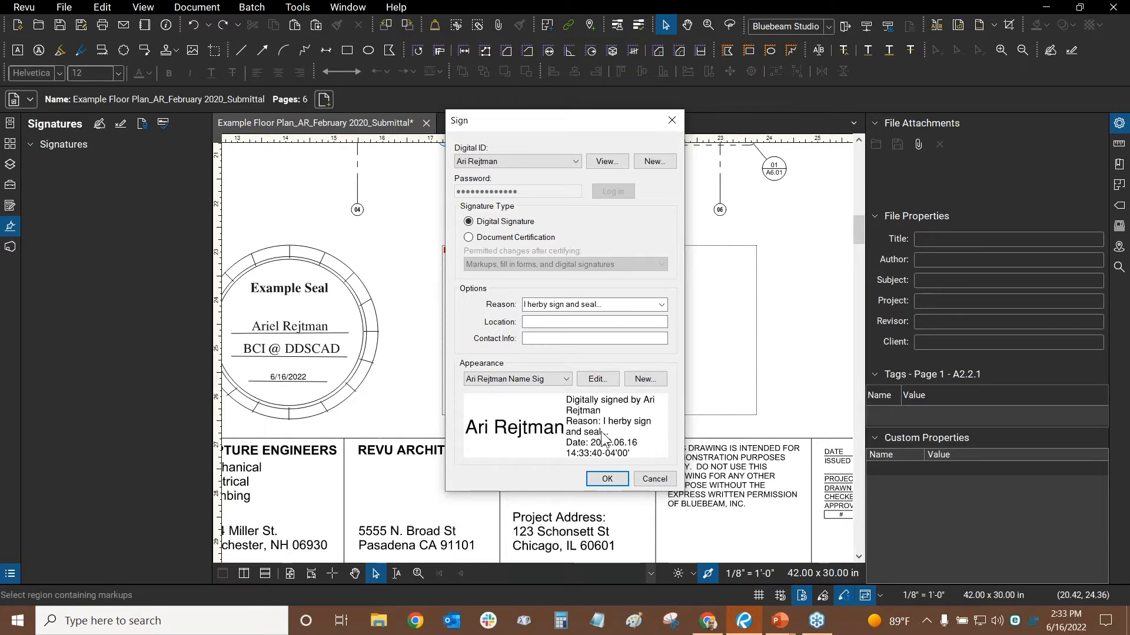
click(514, 380)
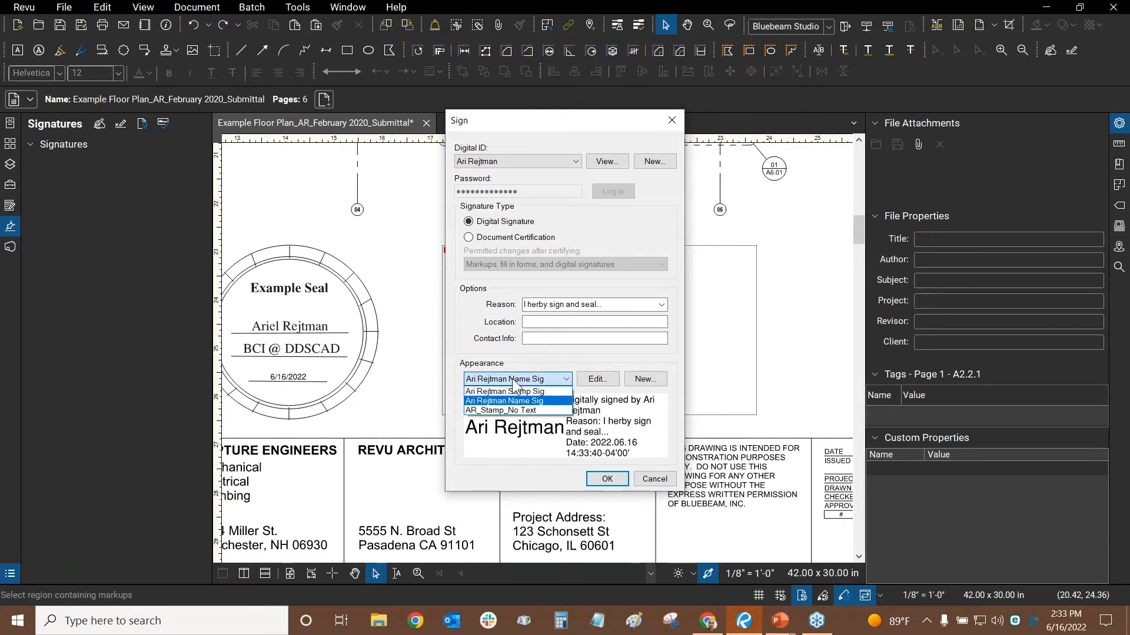
click(540, 410)
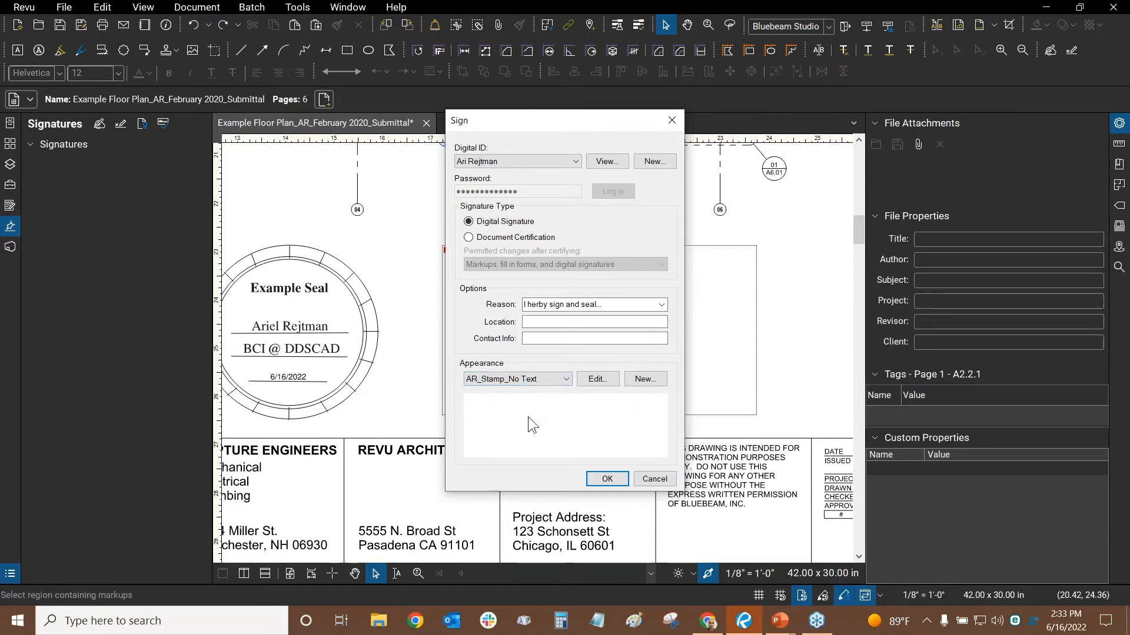
click(583, 380)
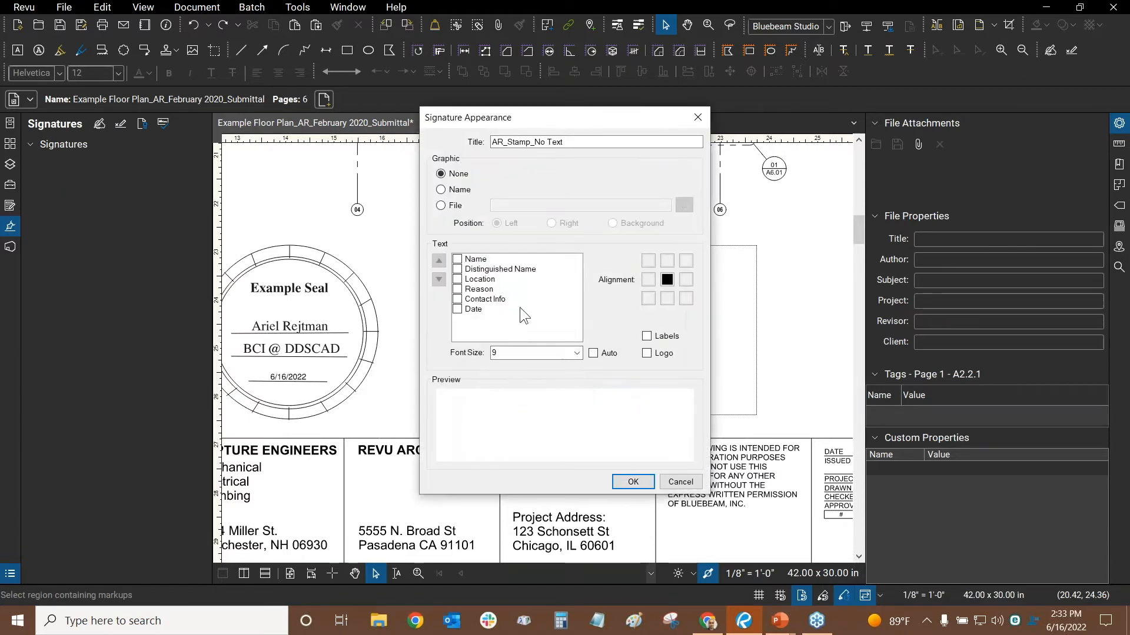
click(696, 118)
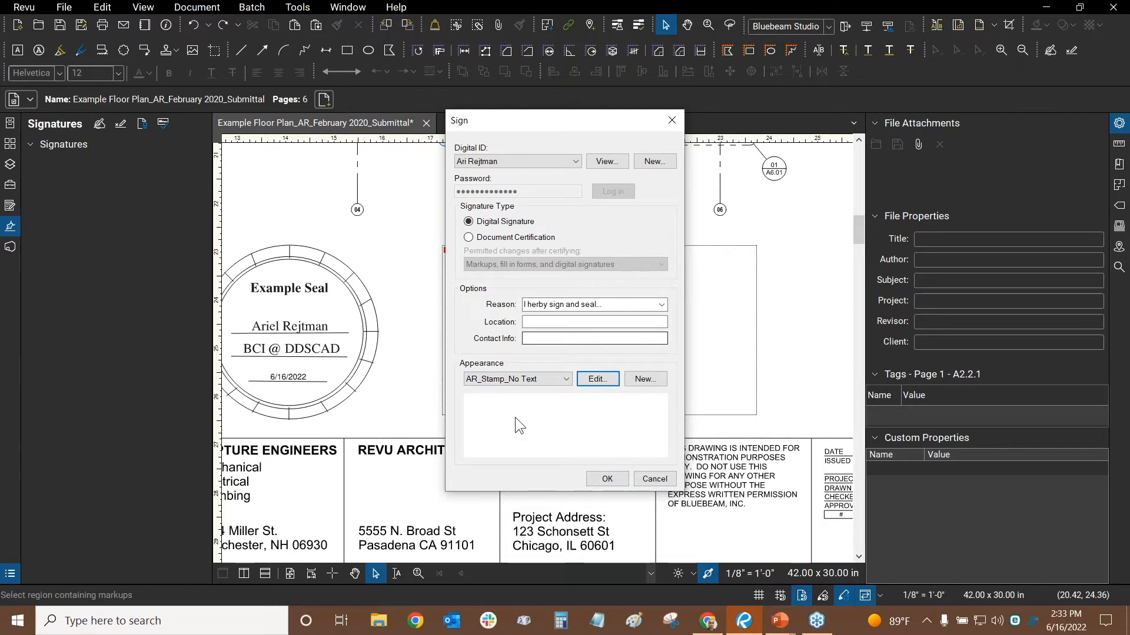
click(548, 381)
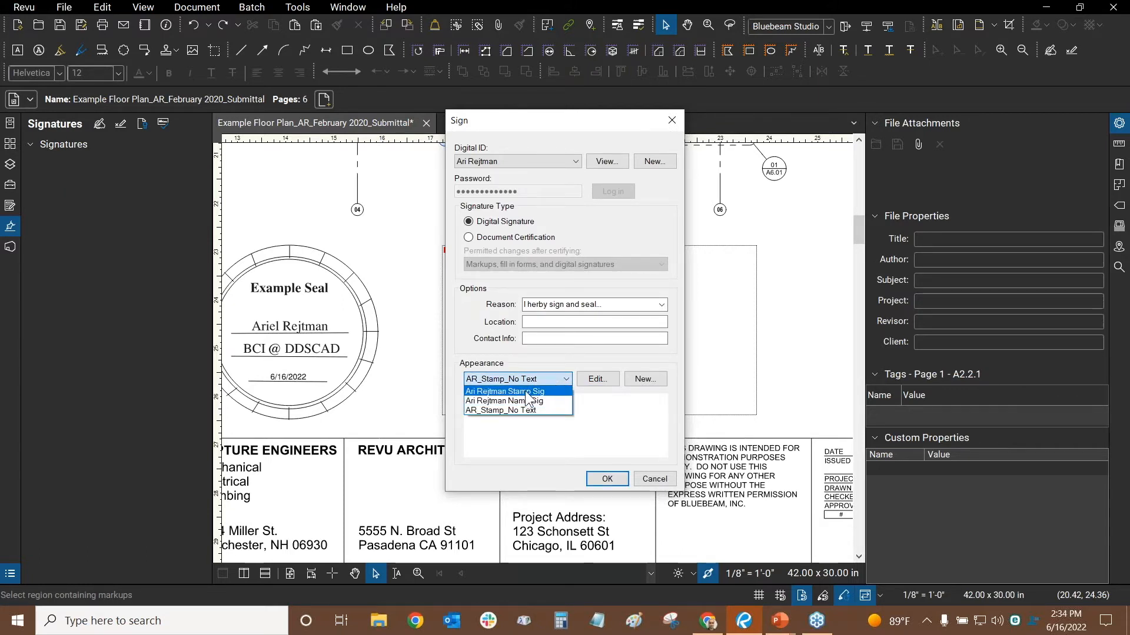
click(526, 392)
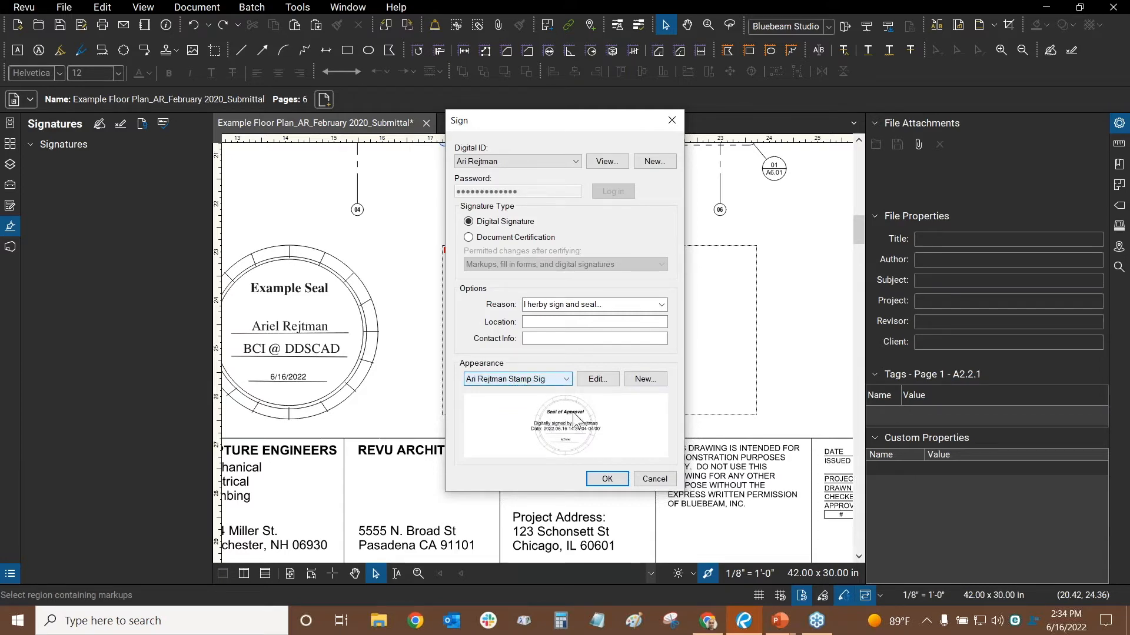
Step: Apply the digital signature and save the signed copy as "Example Floor Plan_AR_February 2020_Submittal_DS.pdf"
click(606, 479)
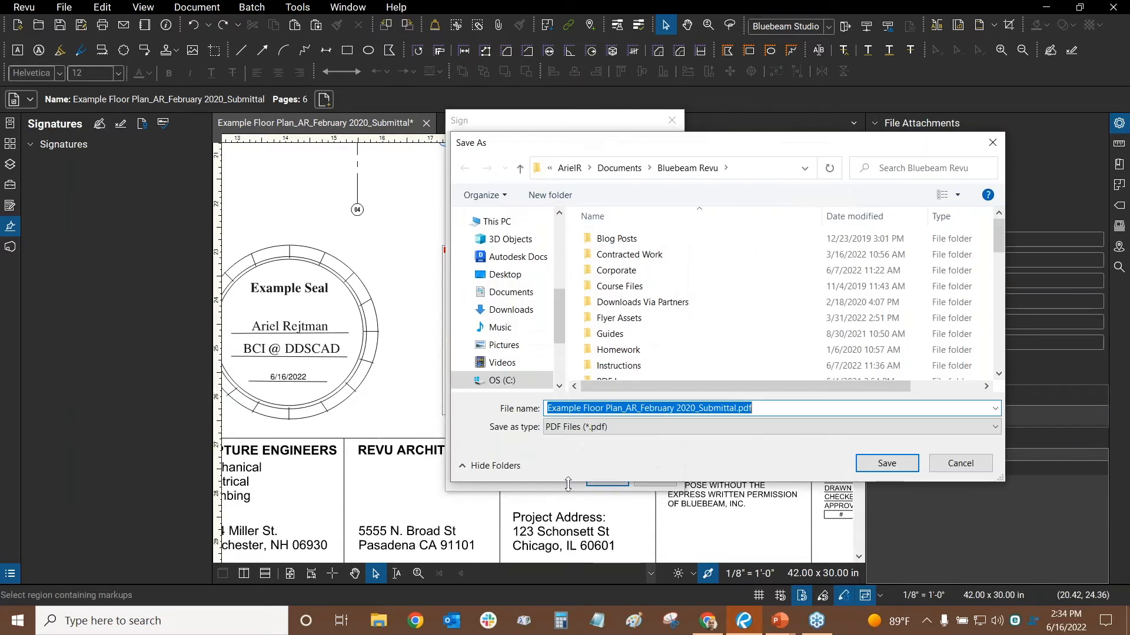
click(737, 408)
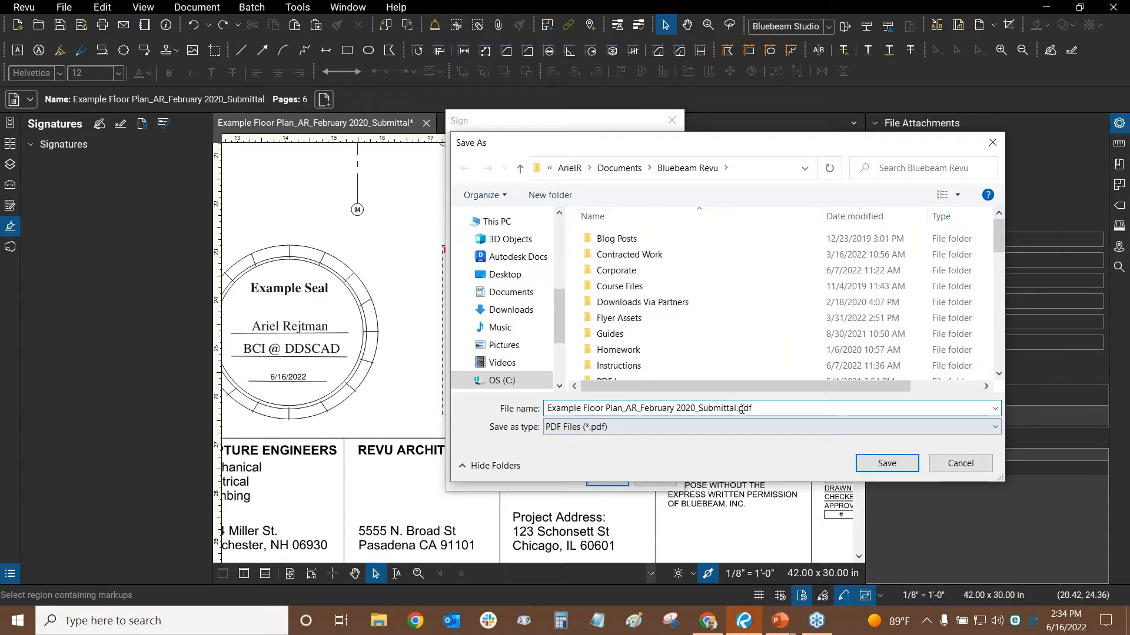
text(_DS)
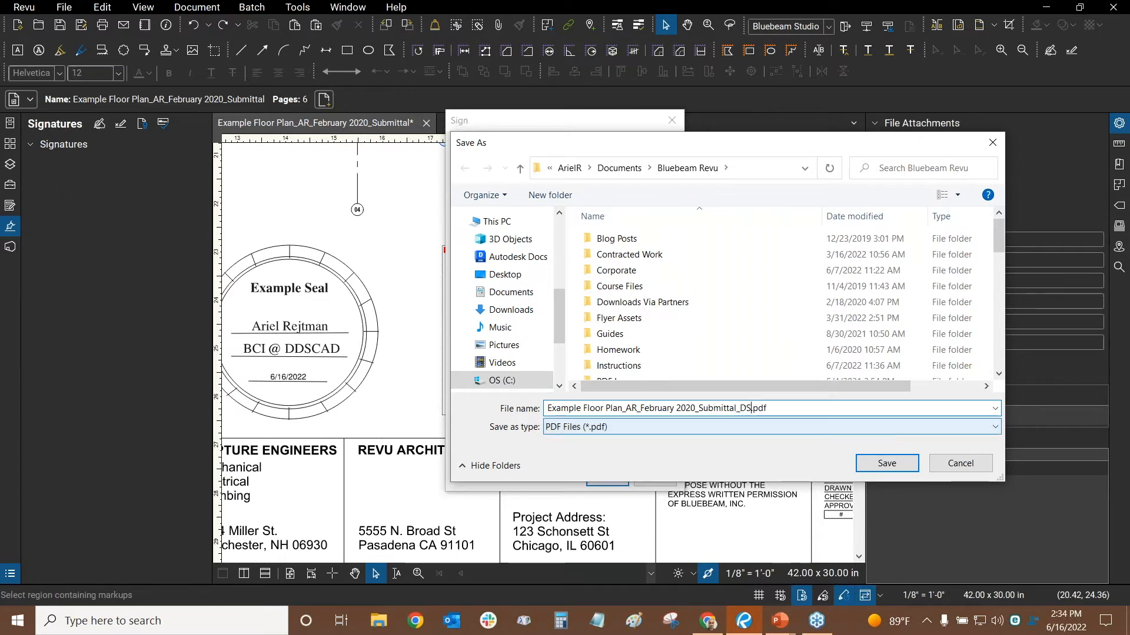
click(870, 464)
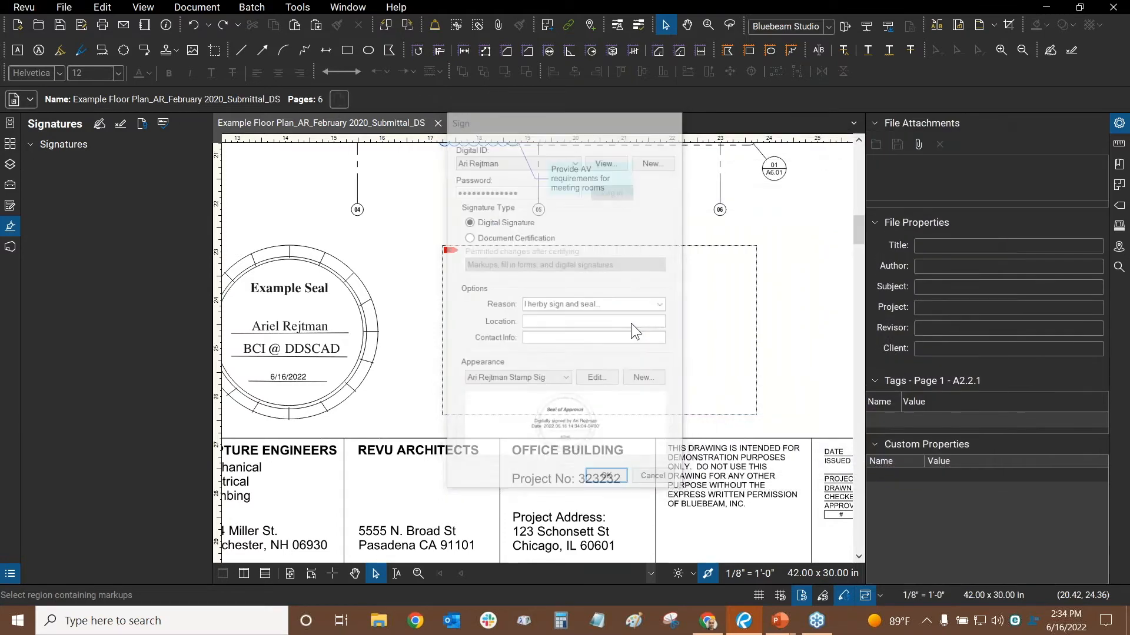
Step: Examine the signed seal's signer line, date stamp and date placeholder, and its placement on the sheet beside the Example Seal
scroll(633, 360, up, 5)
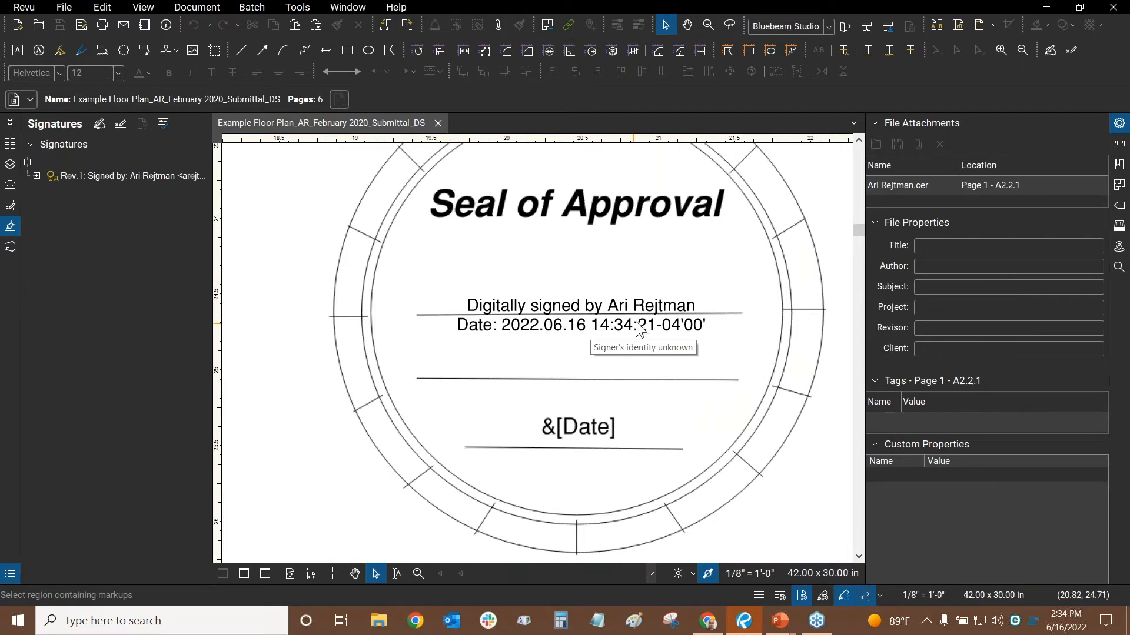
scroll(712, 279, down, 5)
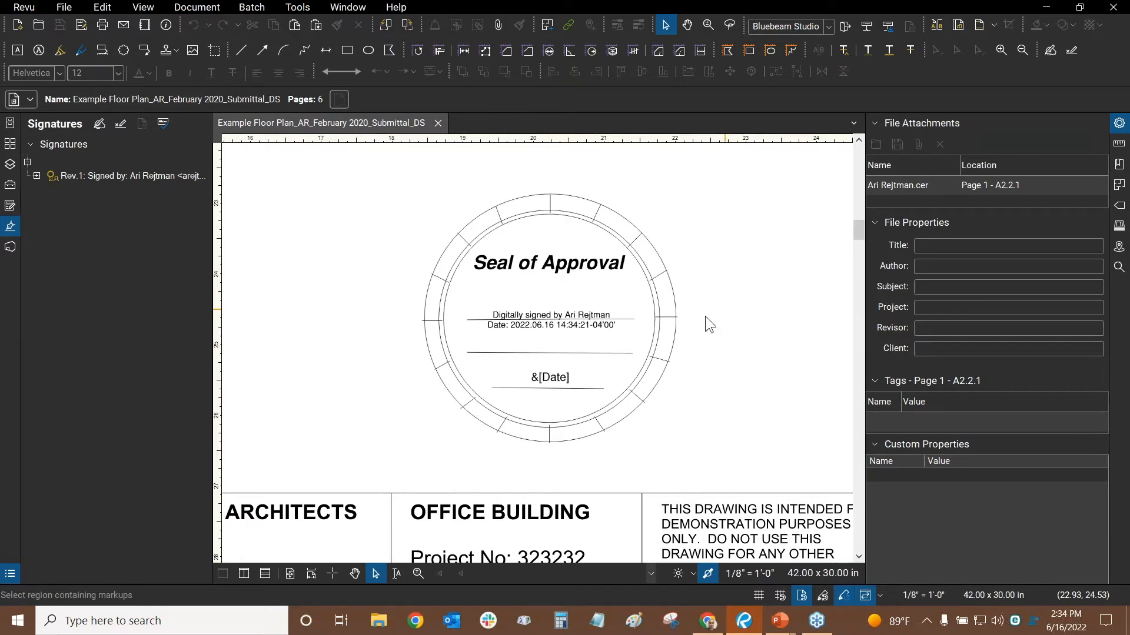
scroll(596, 368, down, 3)
scroll(606, 362, up, 5)
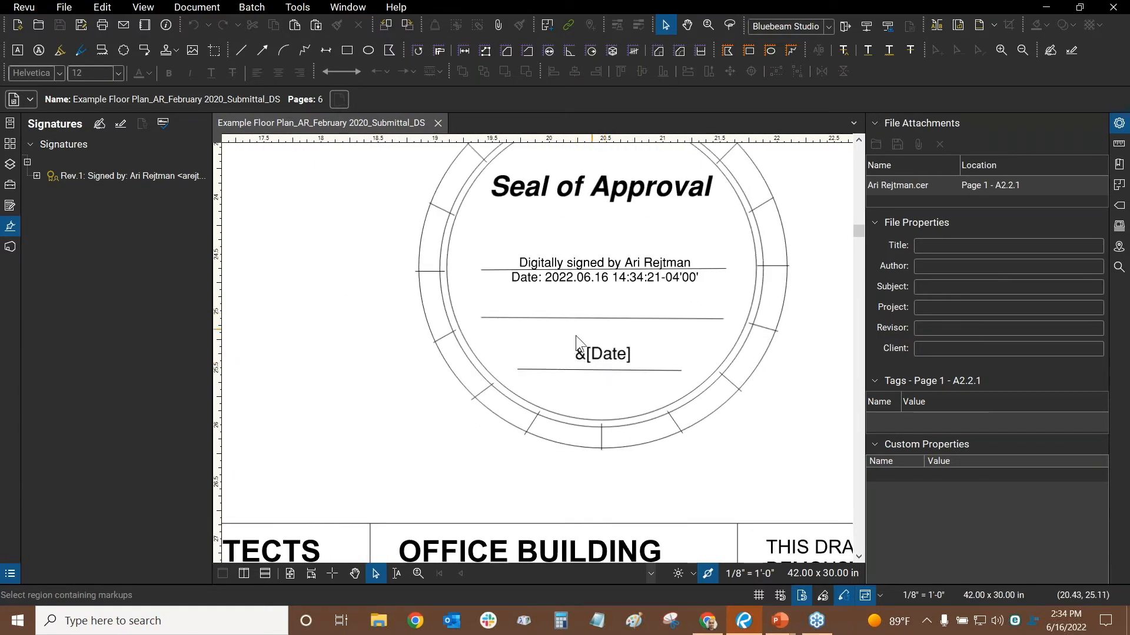
scroll(659, 365, up, 3)
scroll(495, 173, down, 3)
scroll(519, 321, up, 2)
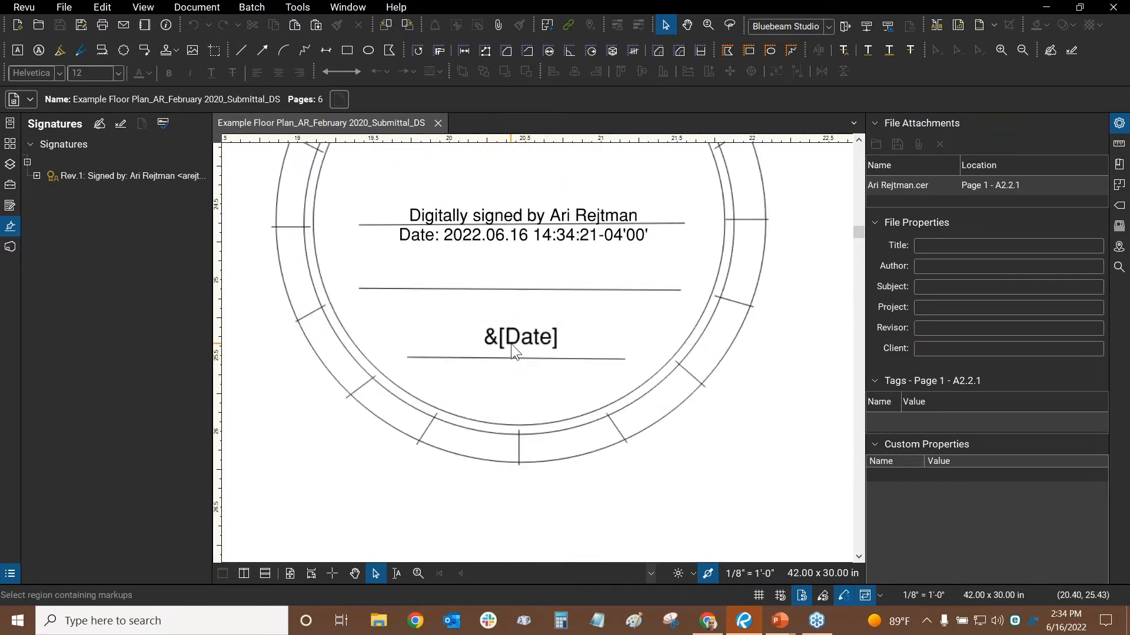
scroll(511, 344, down, 2)
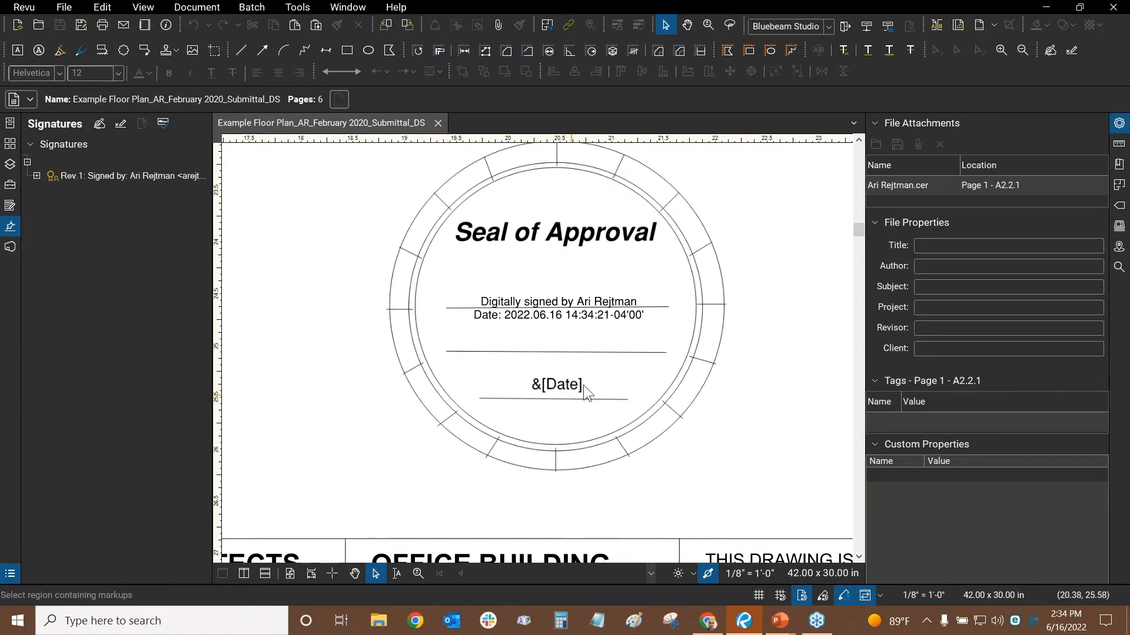
scroll(498, 315, up, 1)
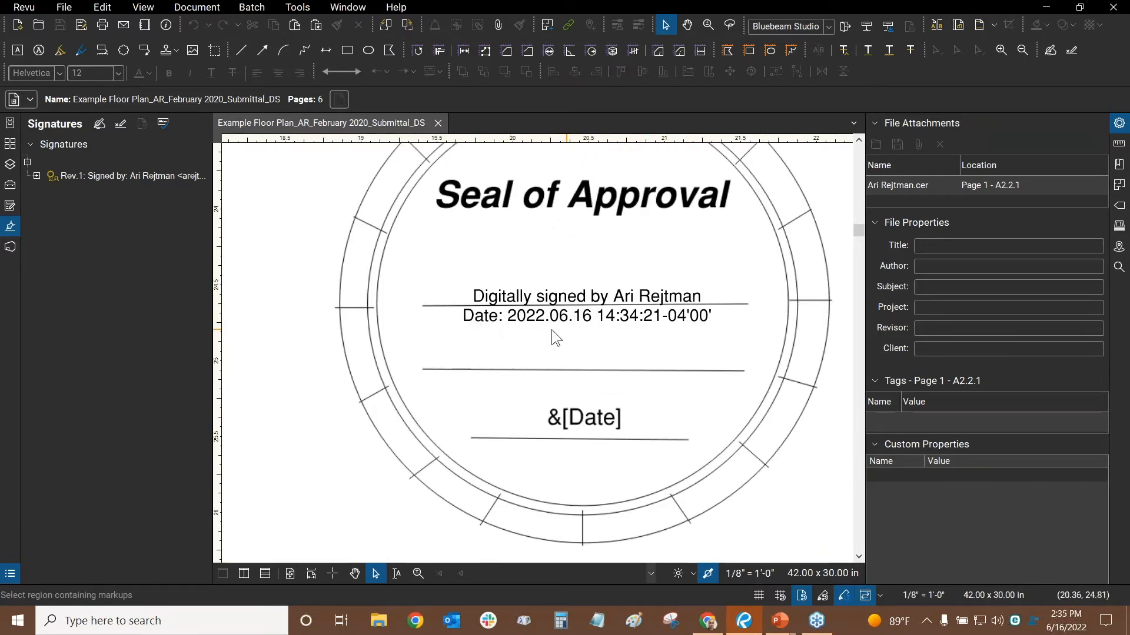
scroll(663, 324, down, 1)
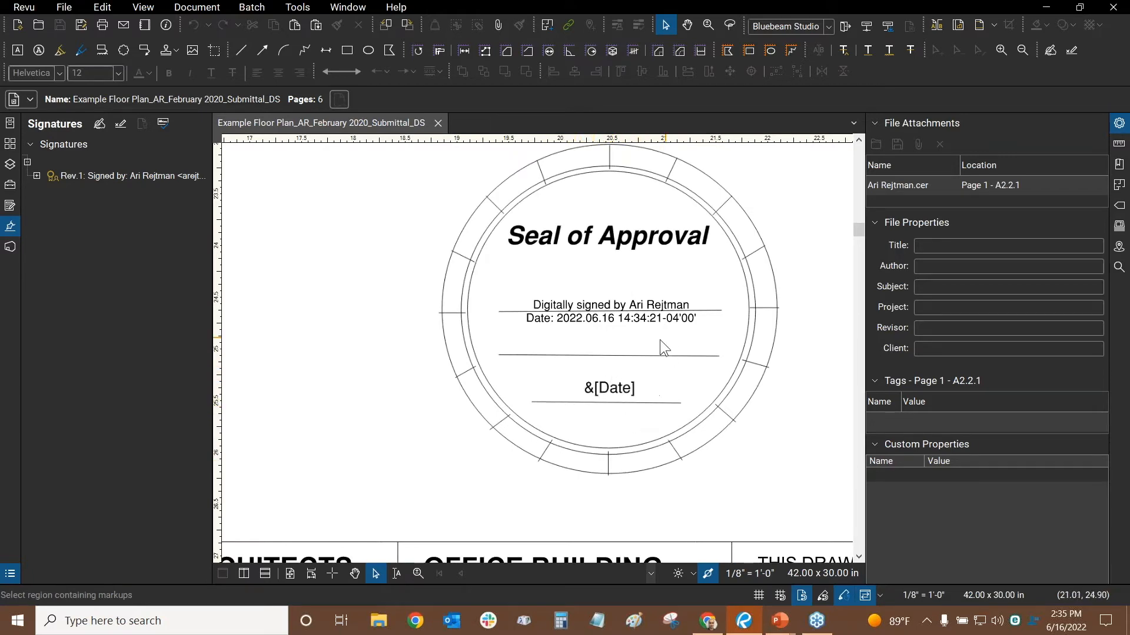
scroll(663, 347, down, 5)
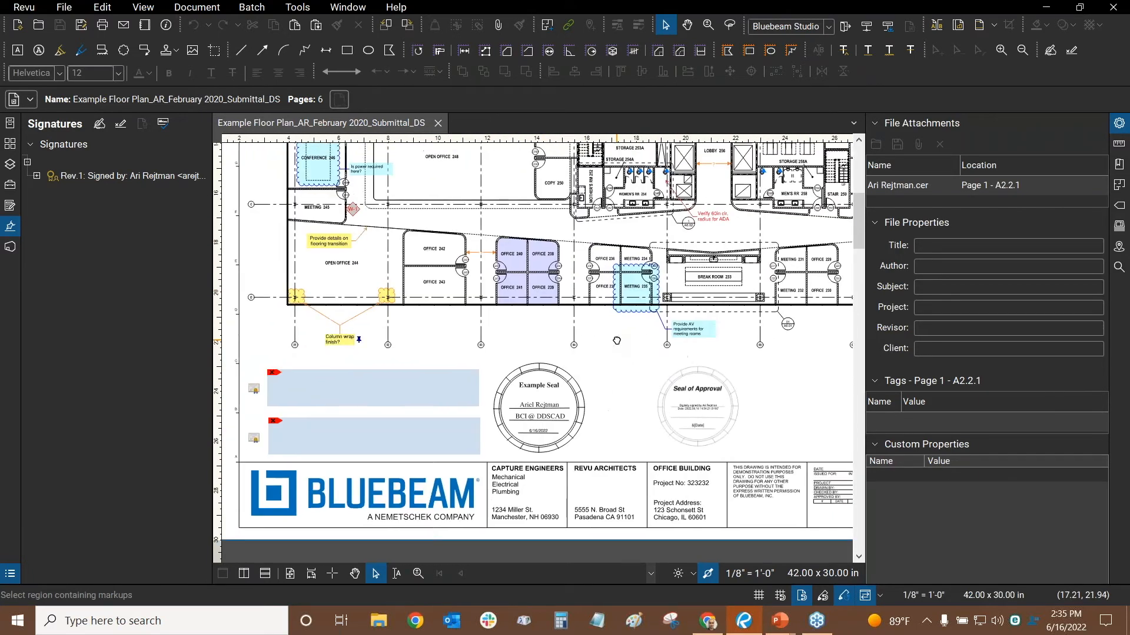
Step: Expand the Rev.1 signature's details and verify the document's signatures
scroll(628, 351, down, 5)
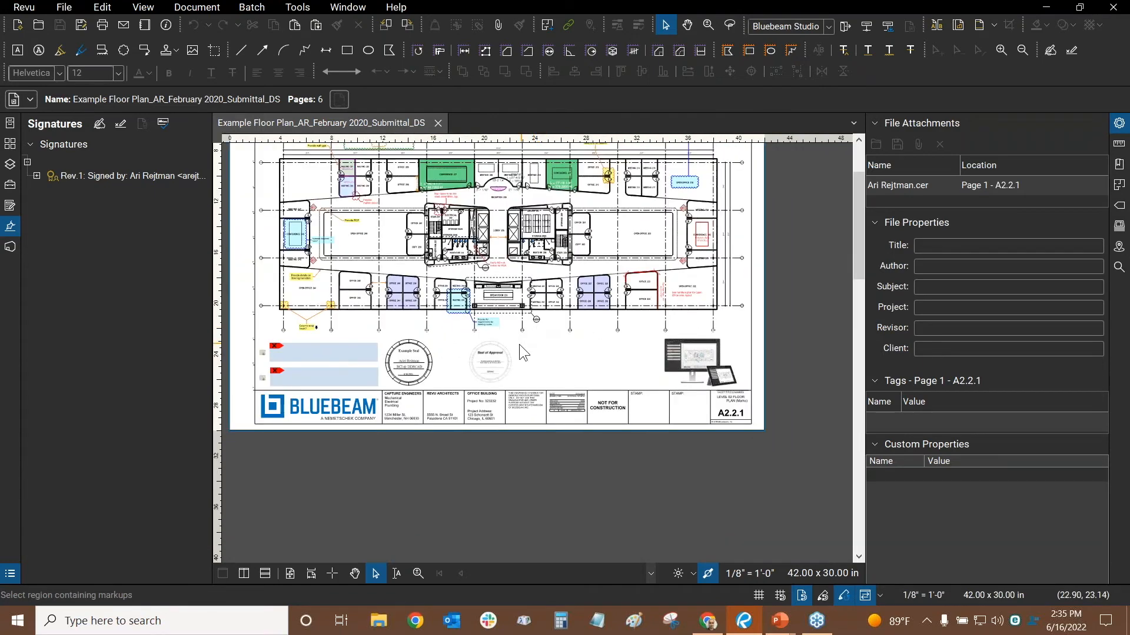
scroll(547, 373, up, 1)
scroll(564, 220, up, 1)
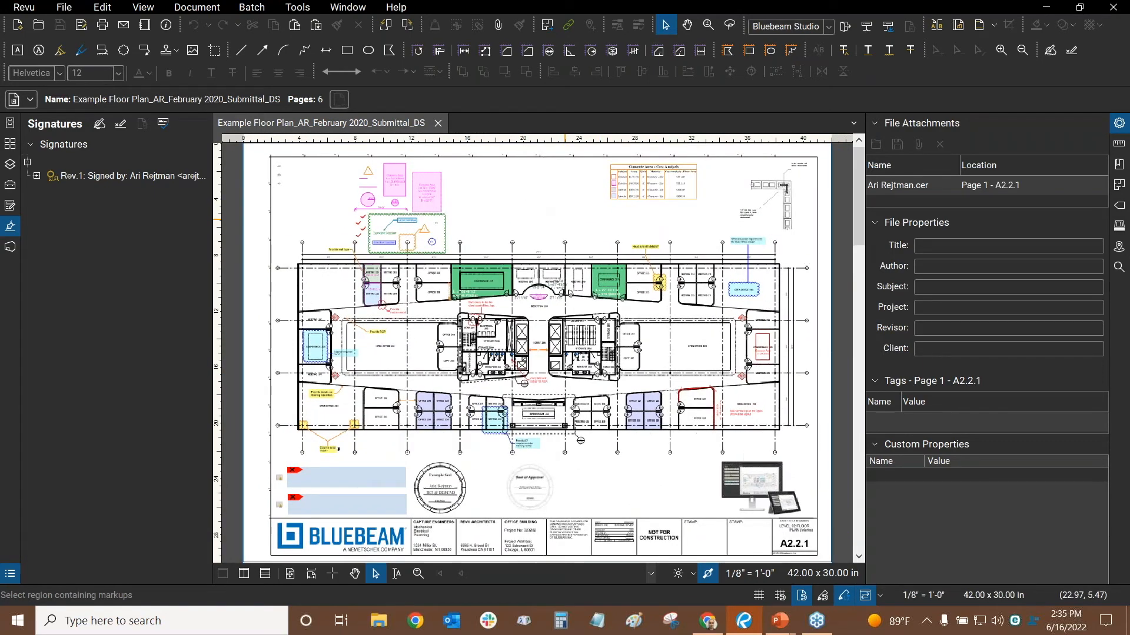
click(51, 176)
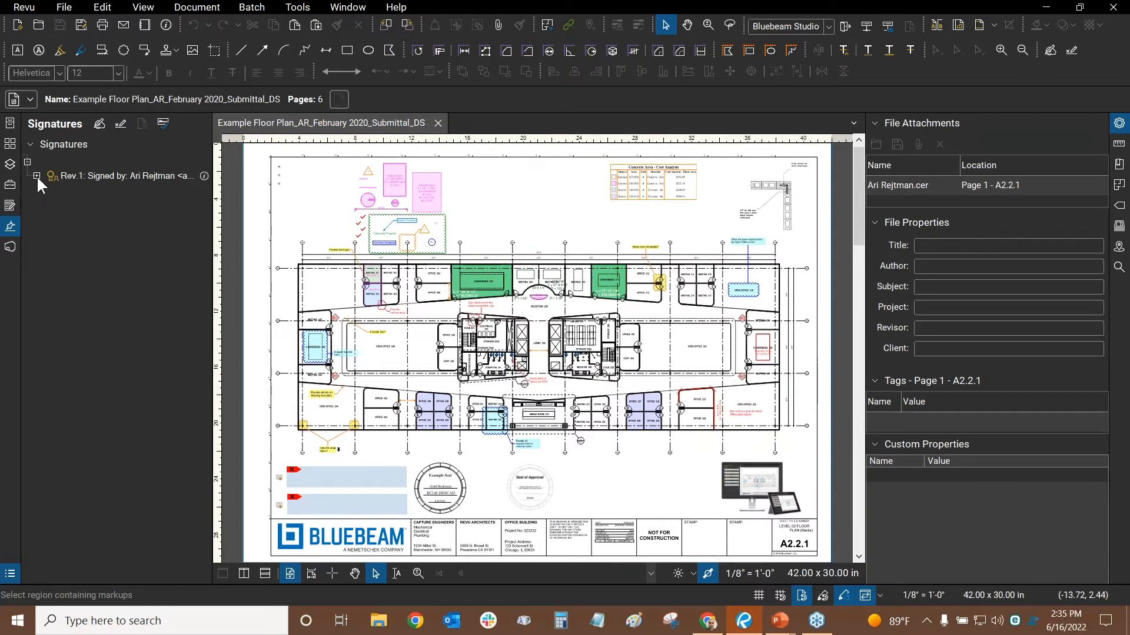
click(36, 175)
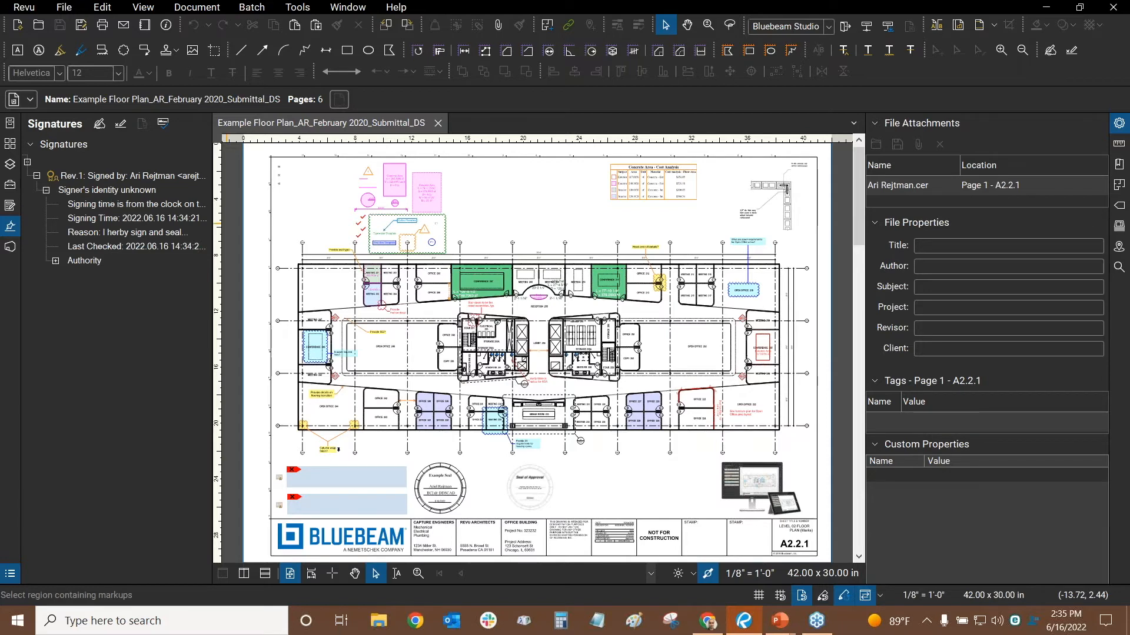
click(162, 124)
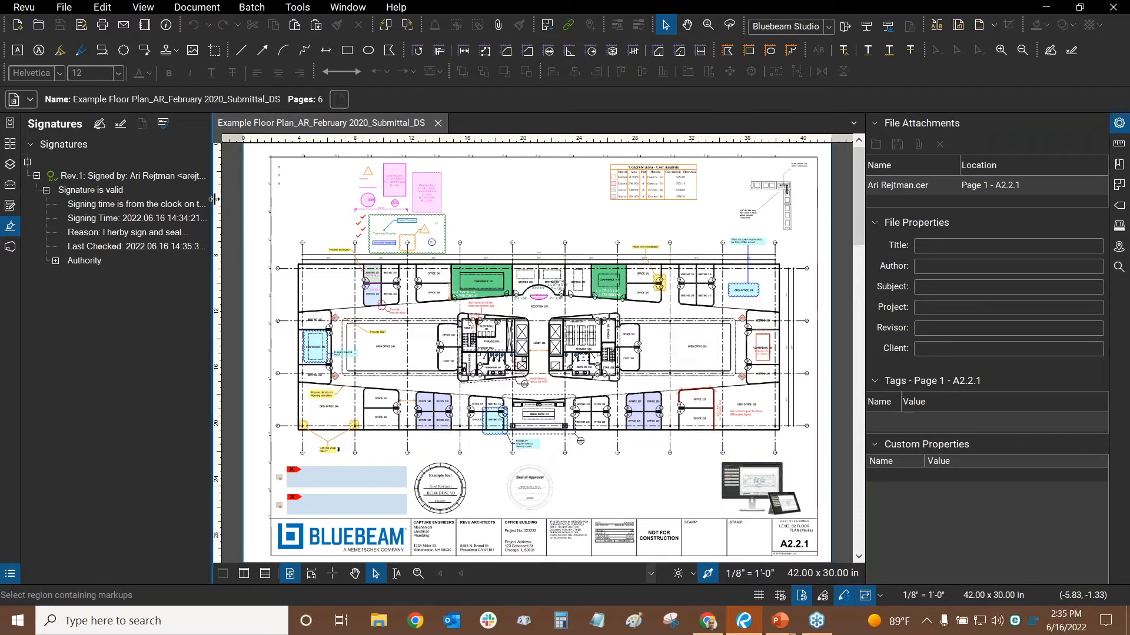
Step: Read the verified signature's full signing time, reason and last-checked entries, and expand its authority
drag(213, 203, 293, 204)
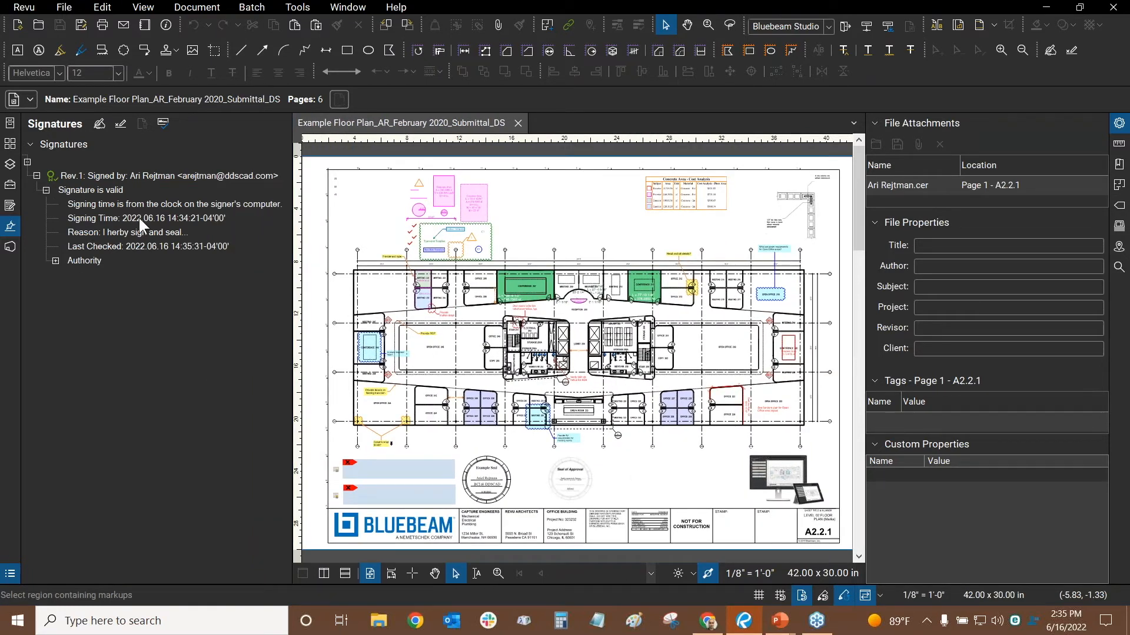
drag(292, 223, 182, 210)
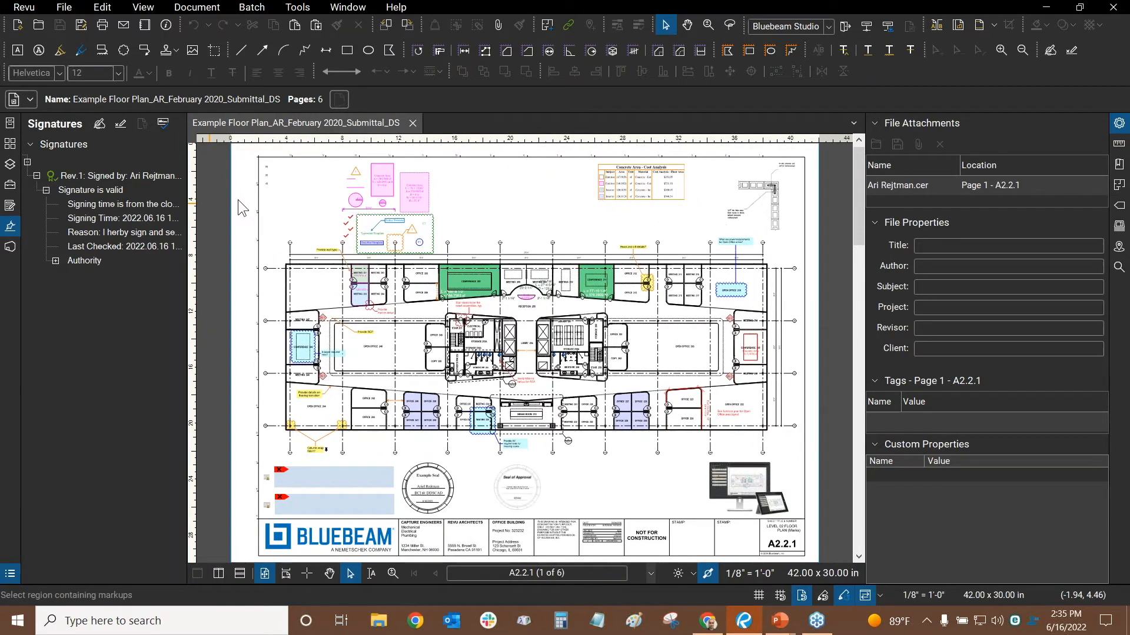
click(56, 261)
key(alt+Tab)
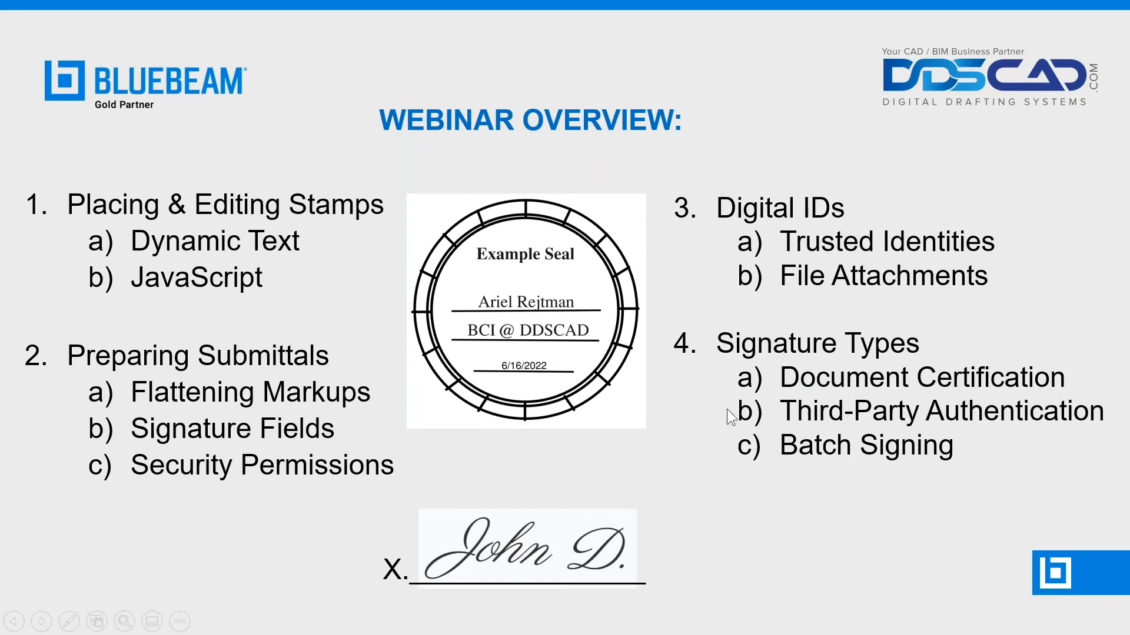
key(alt+Tab)
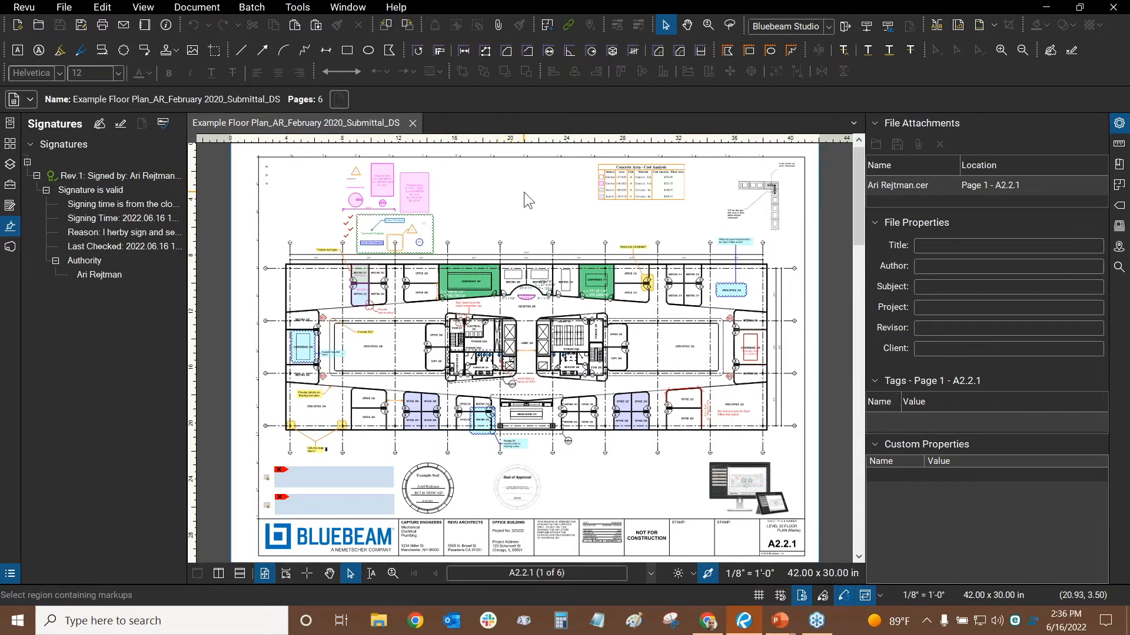
Step: Draw two diagonal line markups in the blank area between the Seal of Approval and the monitor image
click(245, 52)
mouse_move(527, 498)
mouse_down()
mouse_move(512, 356)
mouse_move(595, 292)
mouse_up()
scroll(511, 356, up, 4)
drag(669, 284, 633, 355)
mouse_move(608, 305)
mouse_down()
mouse_move(682, 324)
mouse_move(623, 323)
mouse_up()
click(729, 316)
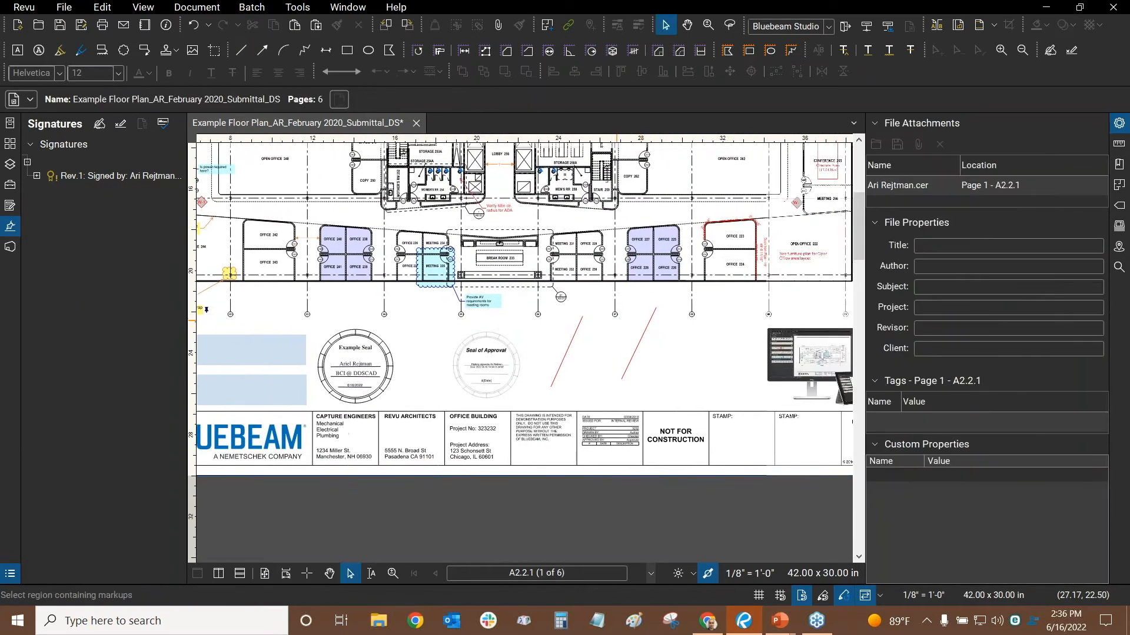
Step: Expand the Rev.1 signature, verify the signatures again and save the marked-up signed document
click(36, 175)
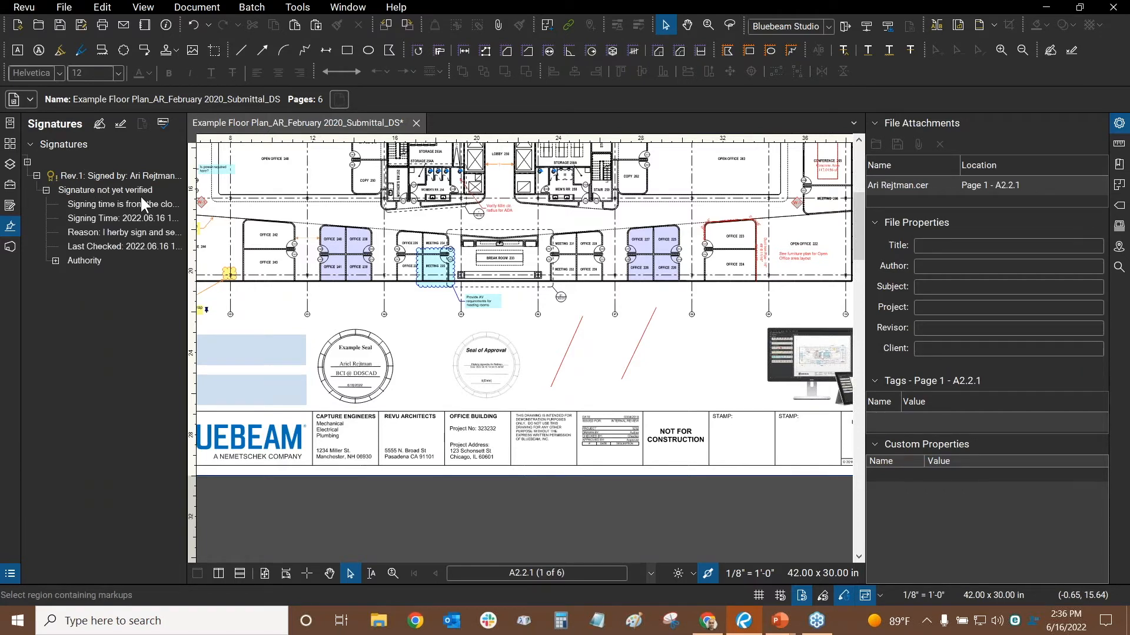
click(163, 125)
click(59, 26)
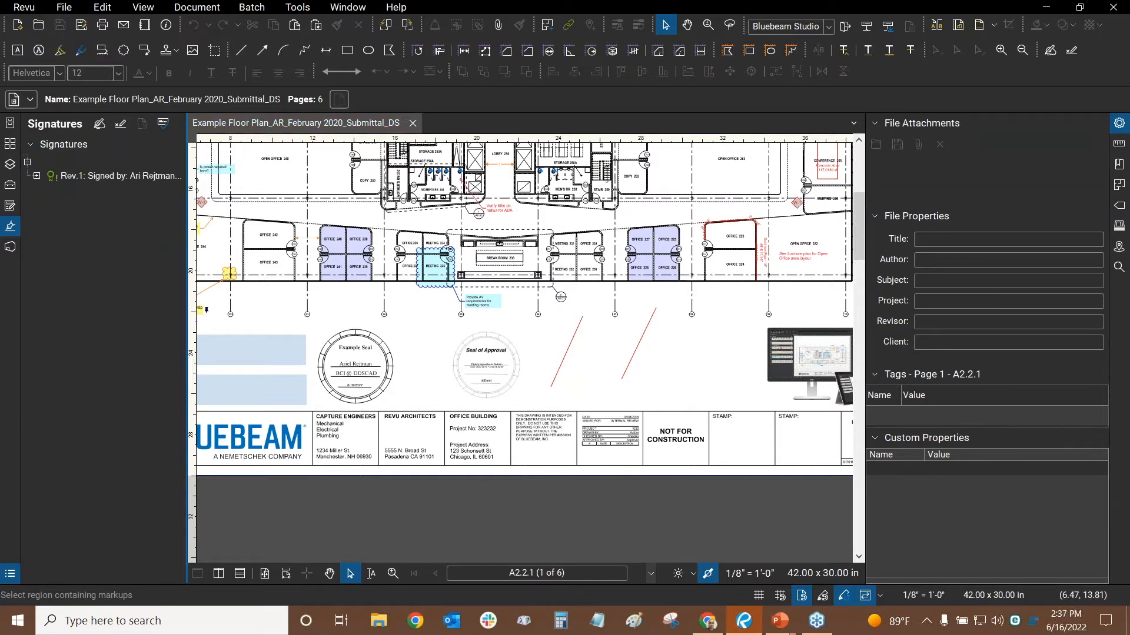
Step: Examine the Rev.1 signature's validation details for changes made since signing
click(37, 176)
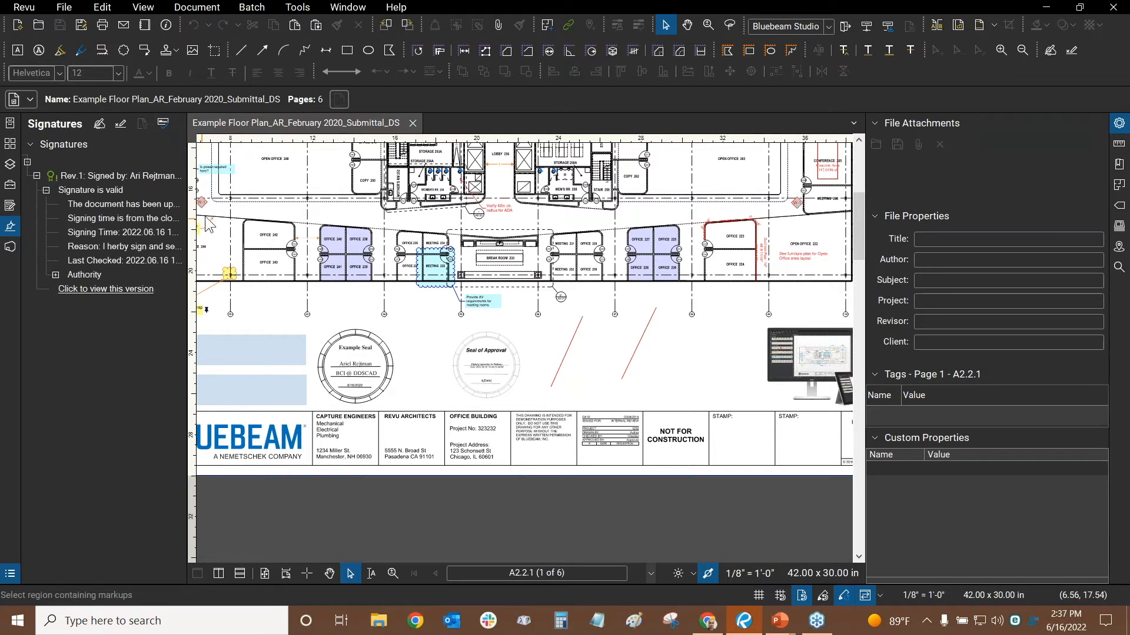
drag(188, 210, 317, 209)
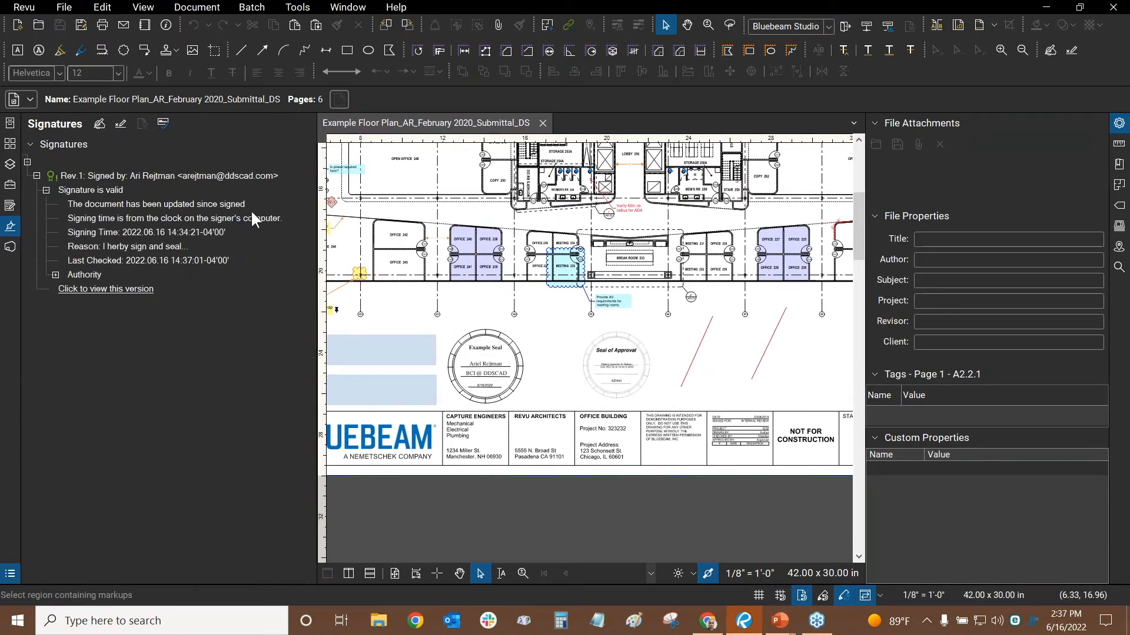
drag(318, 193, 187, 184)
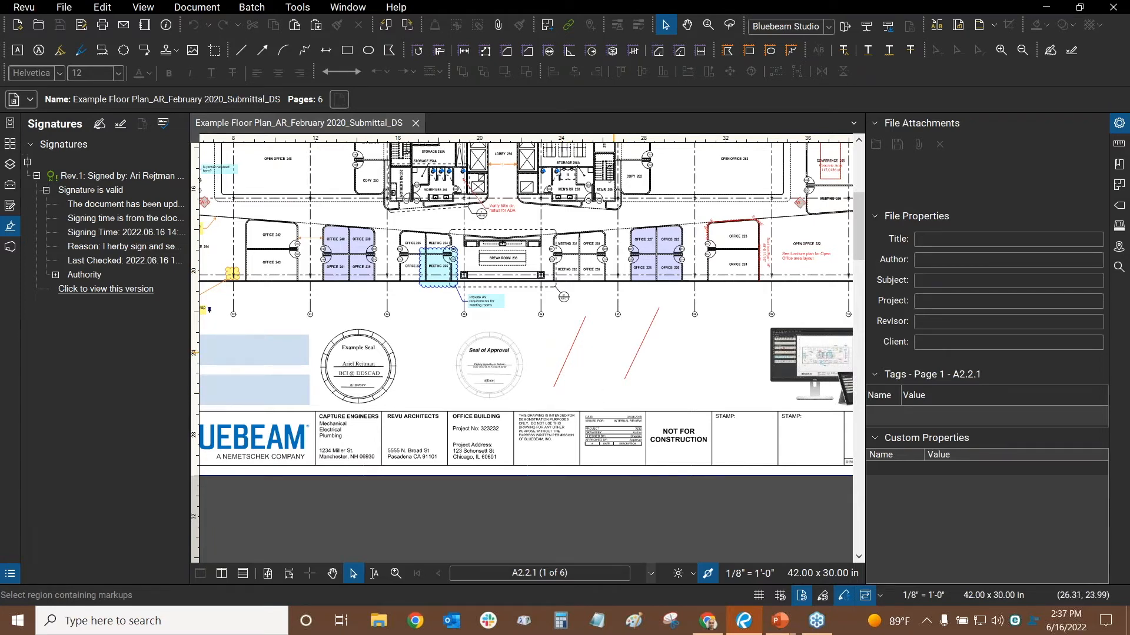
Step: Check whether the second red line beside the Seal of Approval can be flattened in the signed document
click(647, 334)
scroll(652, 335, up, 2)
scroll(652, 334, up, 1)
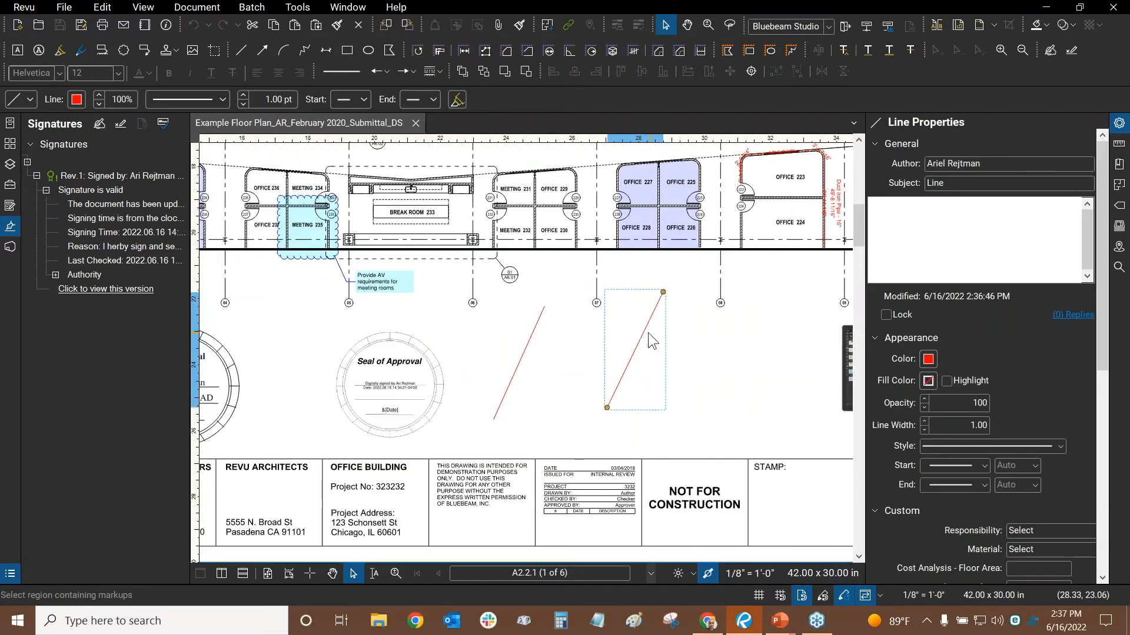
right_click(645, 334)
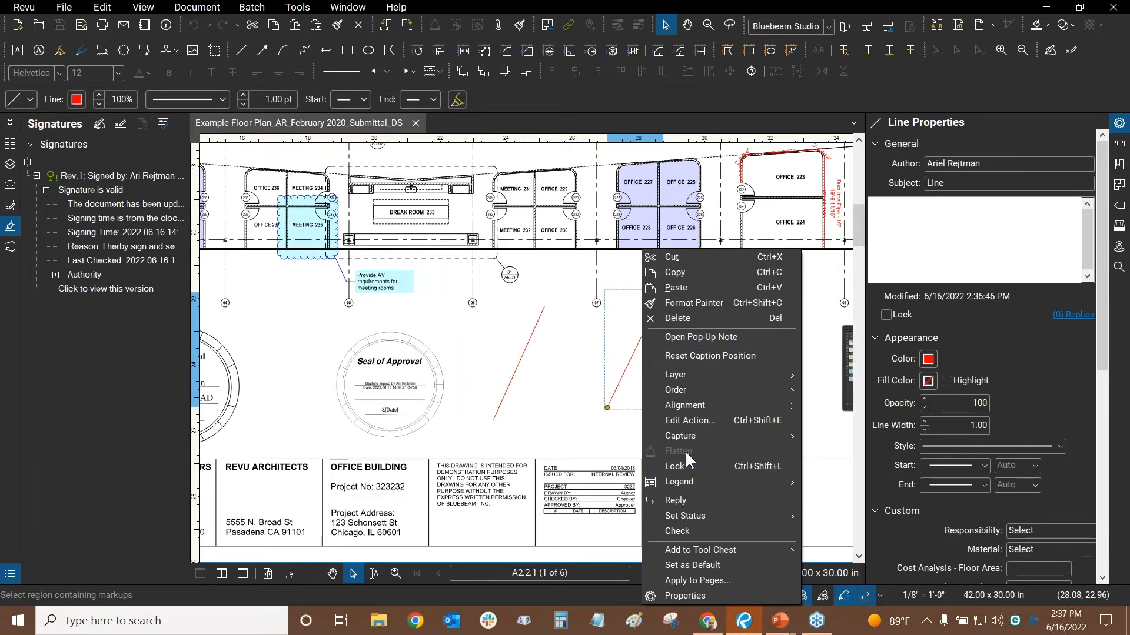
click(552, 377)
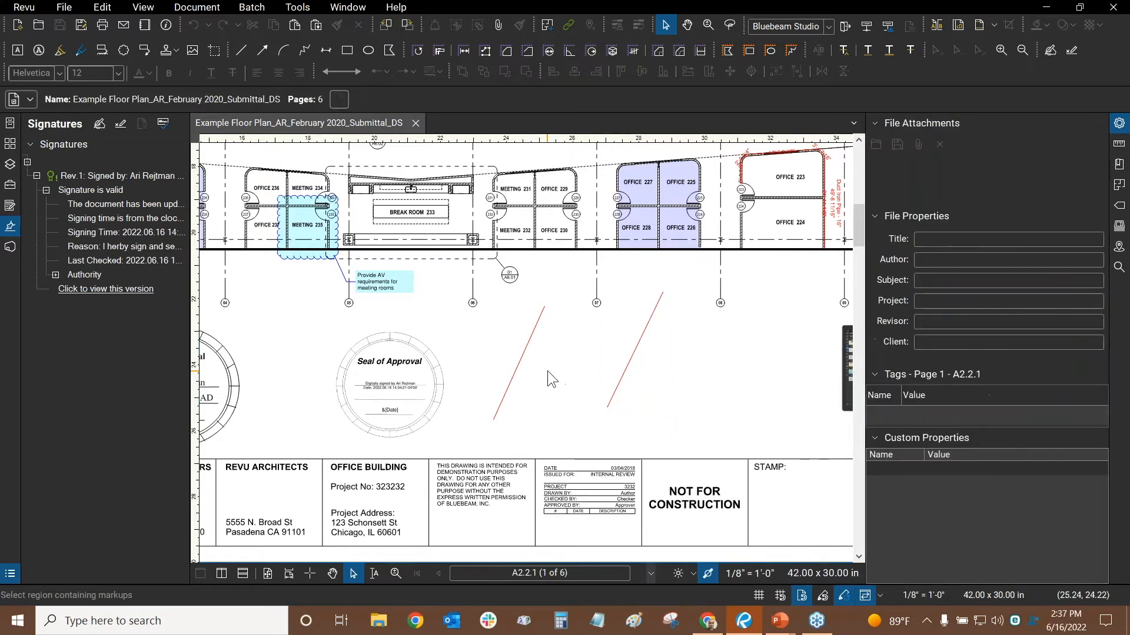
Step: Move both red line markups slightly up and to the right beside the Seal of Approval
click(650, 326)
drag(636, 345, 657, 333)
click(532, 347)
drag(531, 347, 544, 320)
click(605, 342)
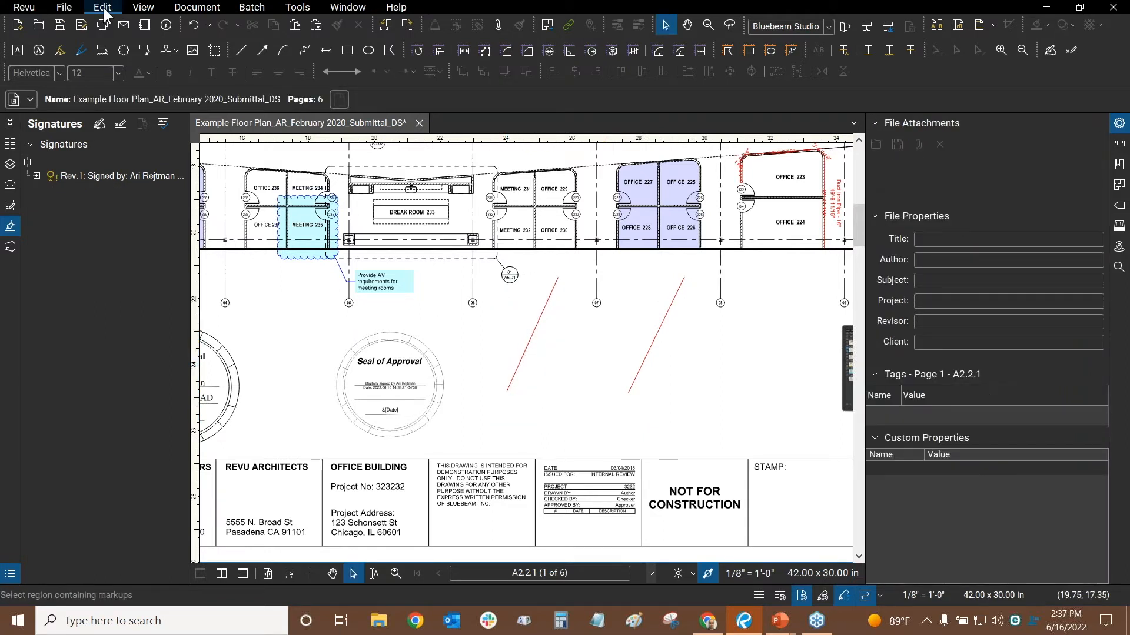
Step: Check which PDF Content editing commands are available in the signed document
click(103, 6)
mouse_move(135, 248)
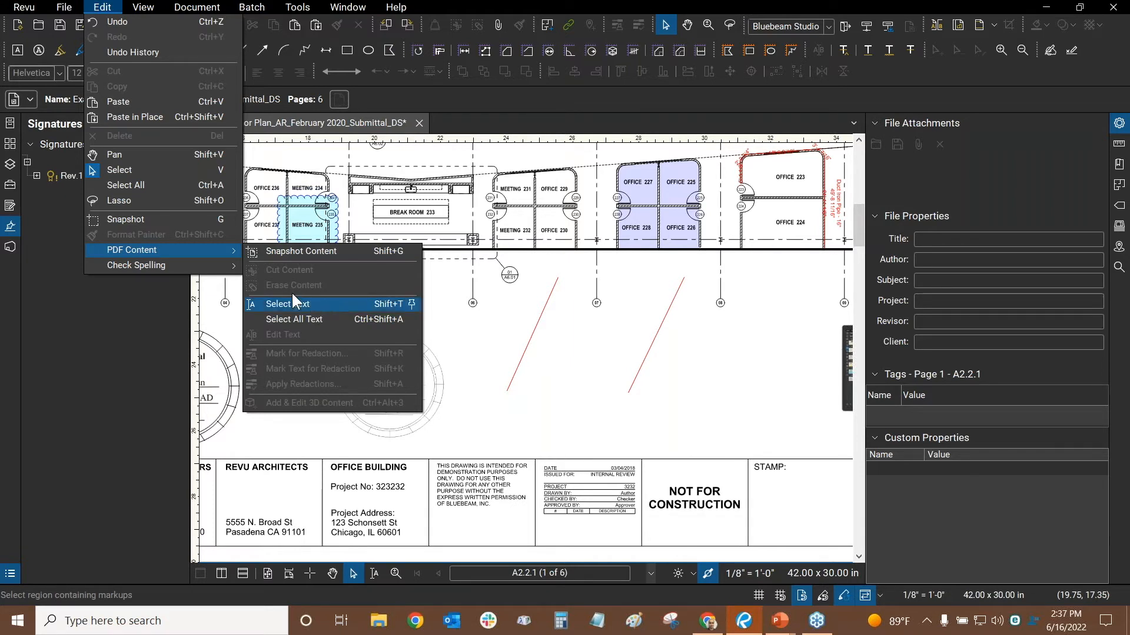
click(583, 354)
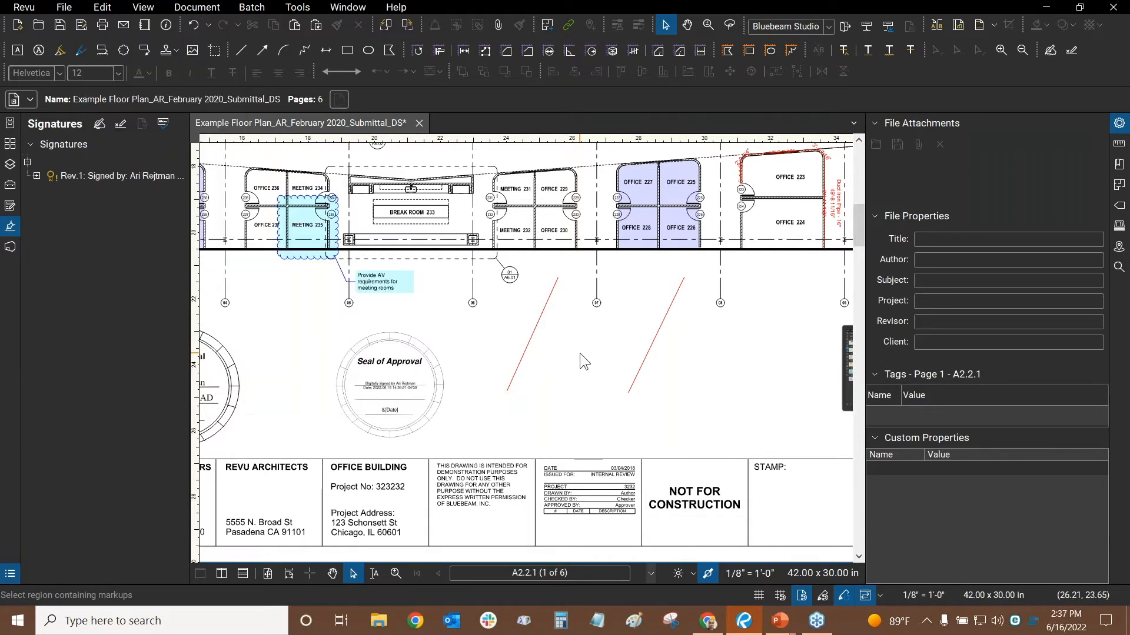
Step: Open the original signed Rev.1 version of the document from the signature's details
click(36, 176)
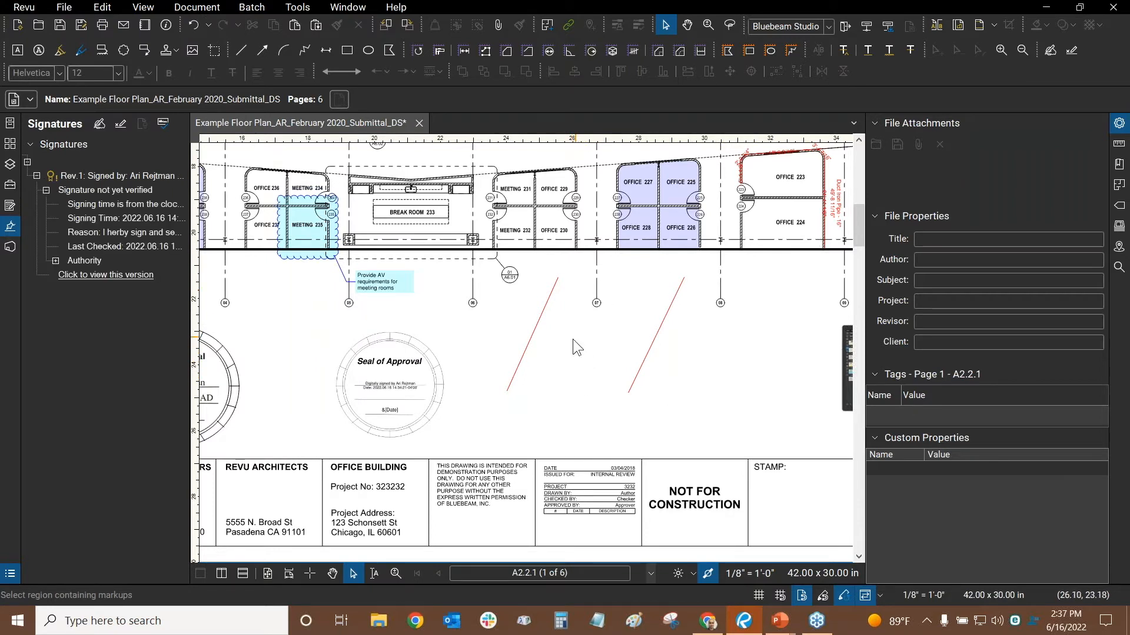
mouse_move(316, 338)
click(95, 275)
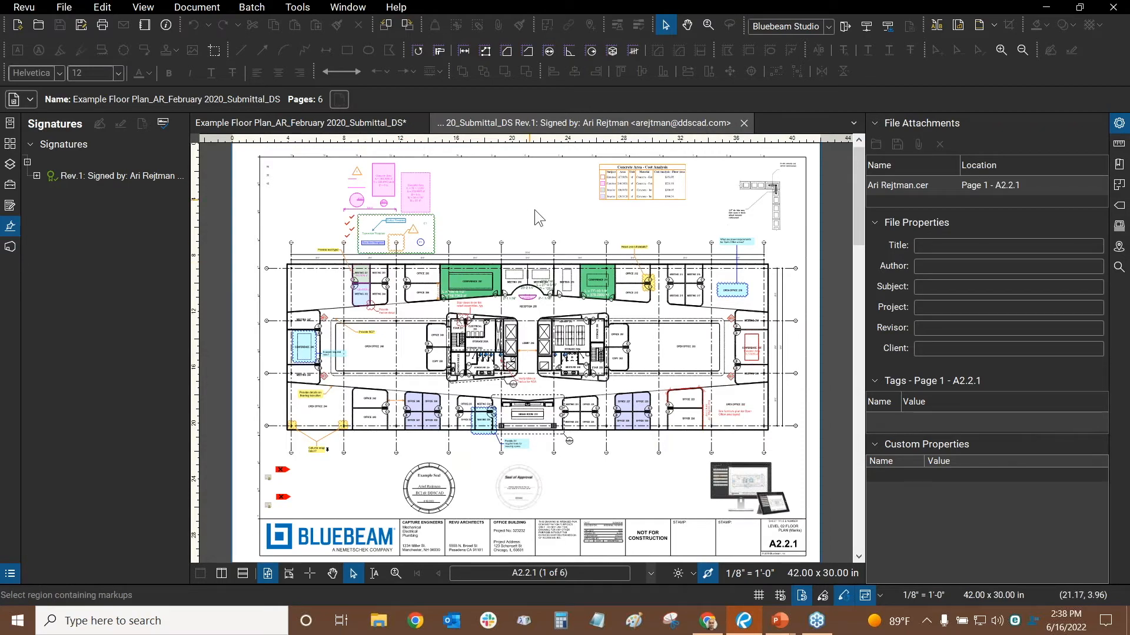
Step: Examine the signature fields and seals on the signed Rev.1 version, then fit the whole sheet in view
scroll(605, 492, up, 3)
scroll(352, 366, down, 5)
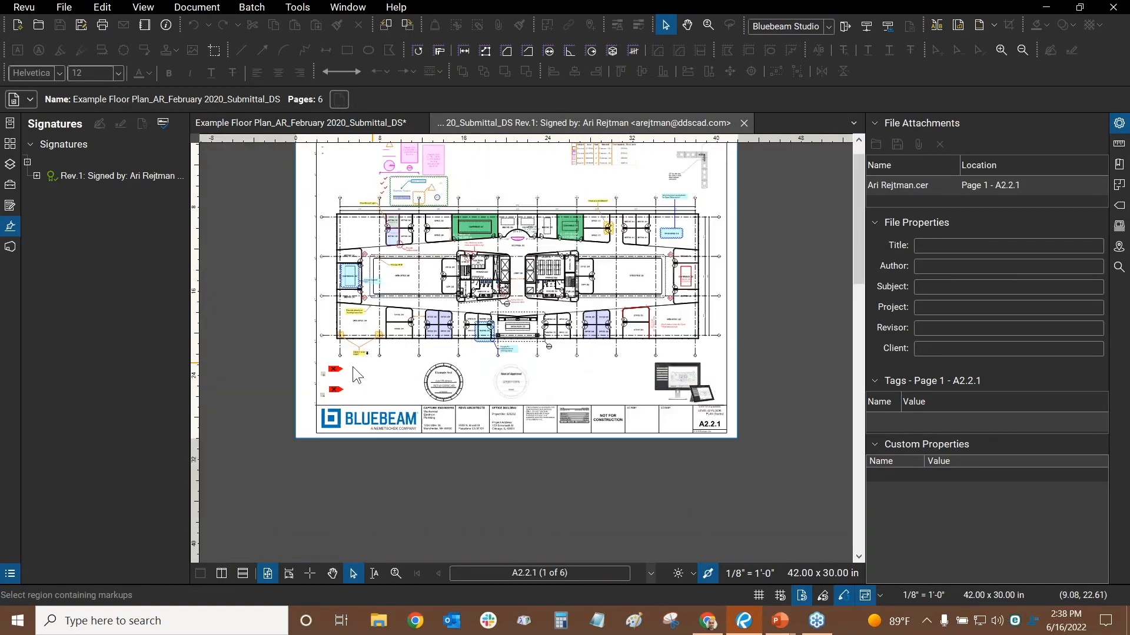
scroll(448, 364, up, 4)
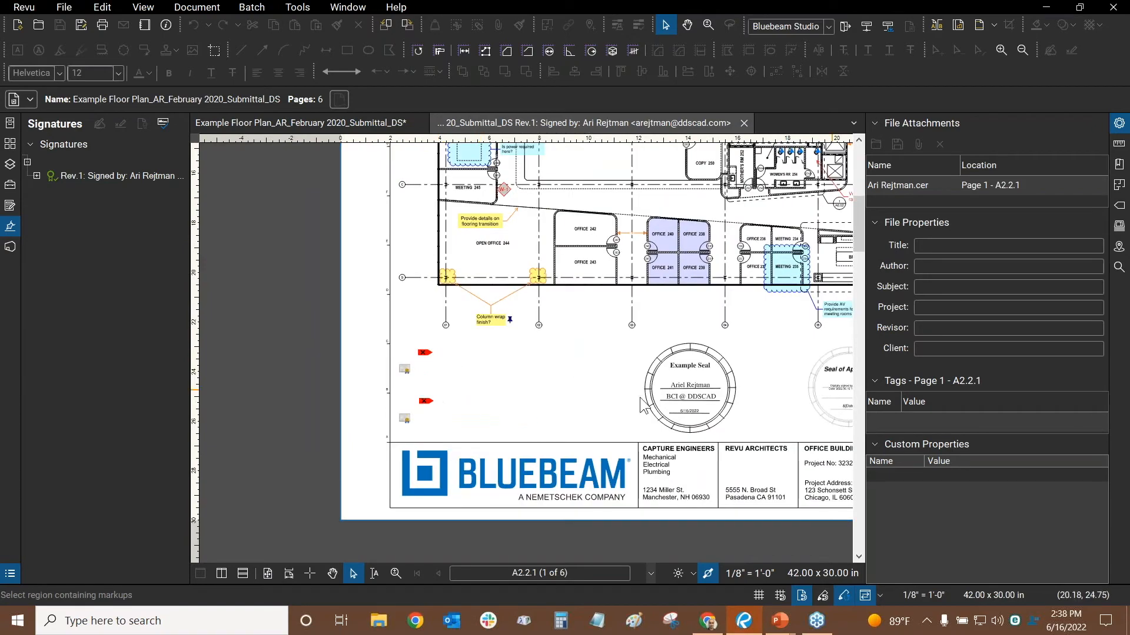
scroll(447, 388, up, 3)
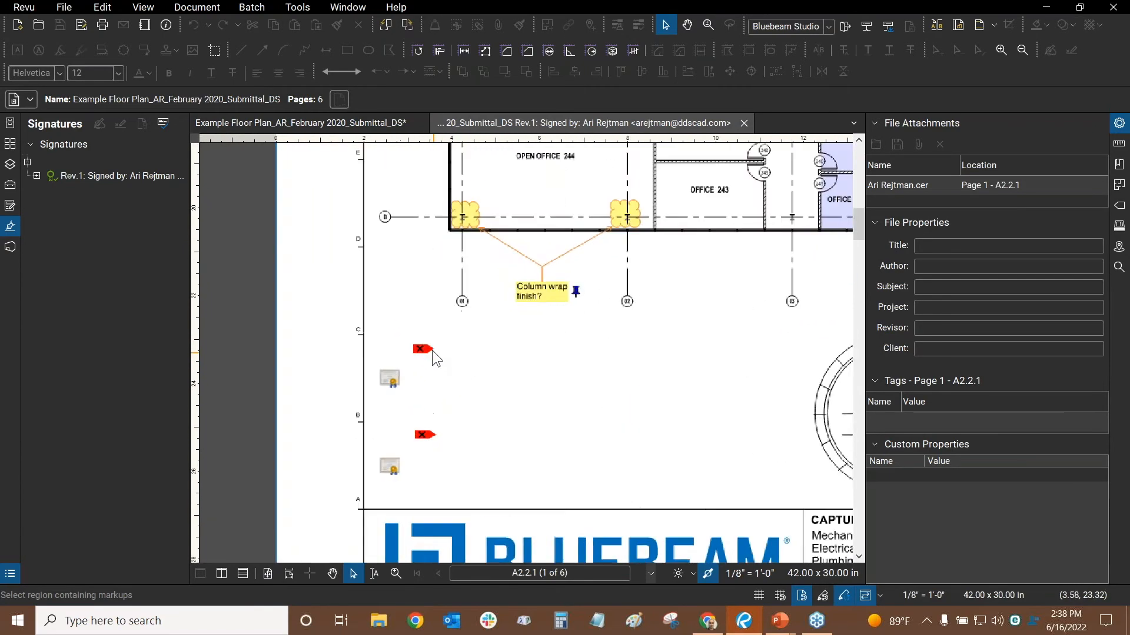
scroll(556, 341, down, 3)
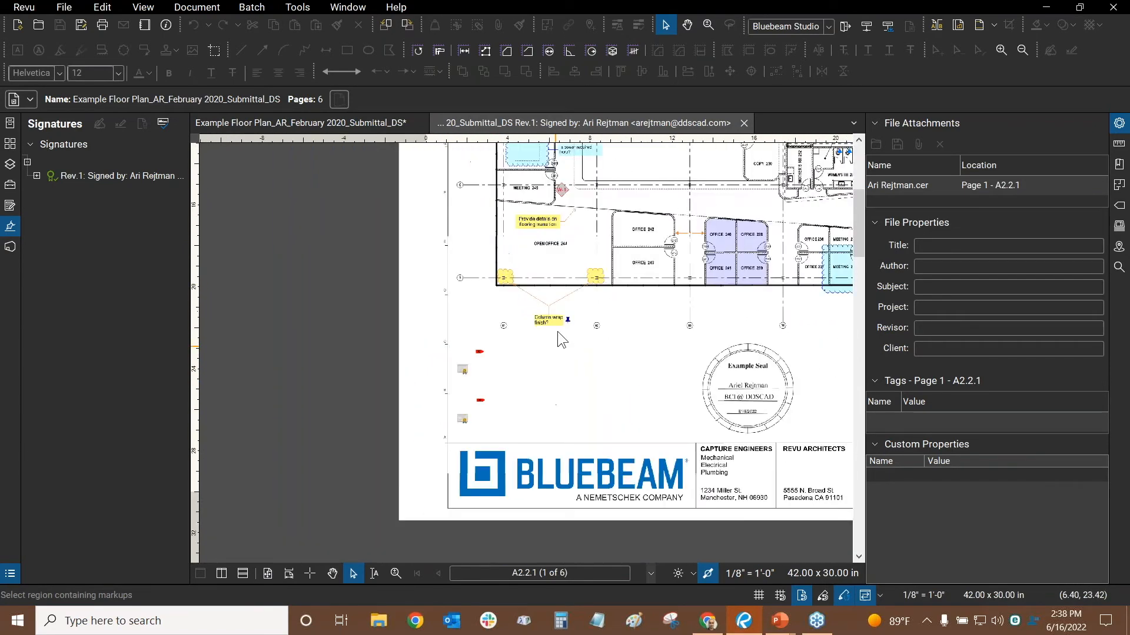
scroll(558, 334, down, 5)
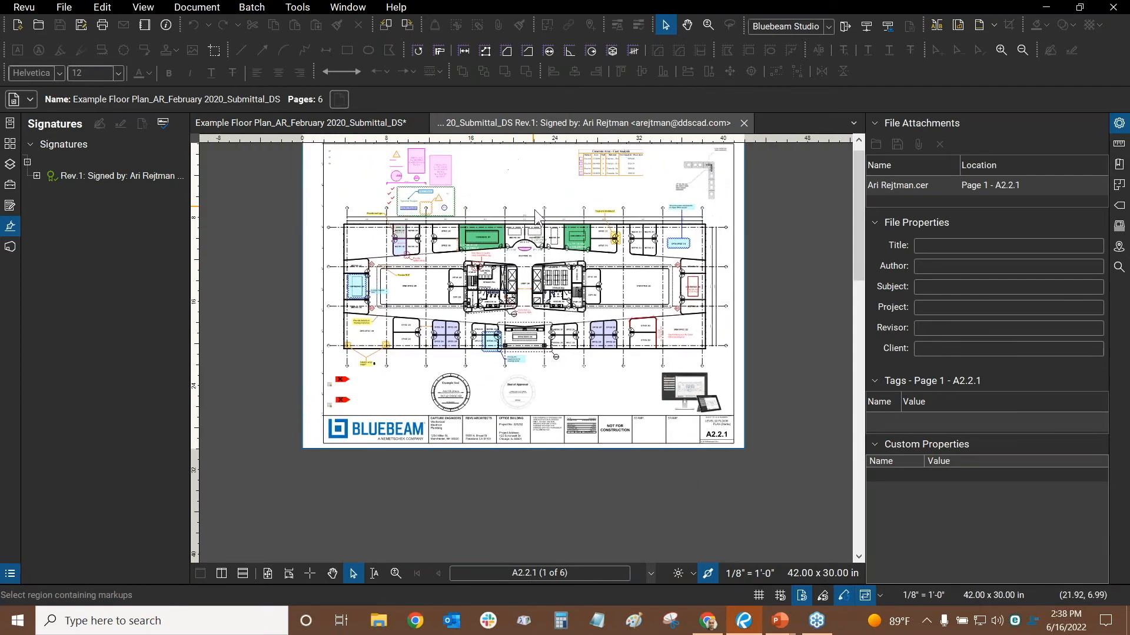
click(267, 574)
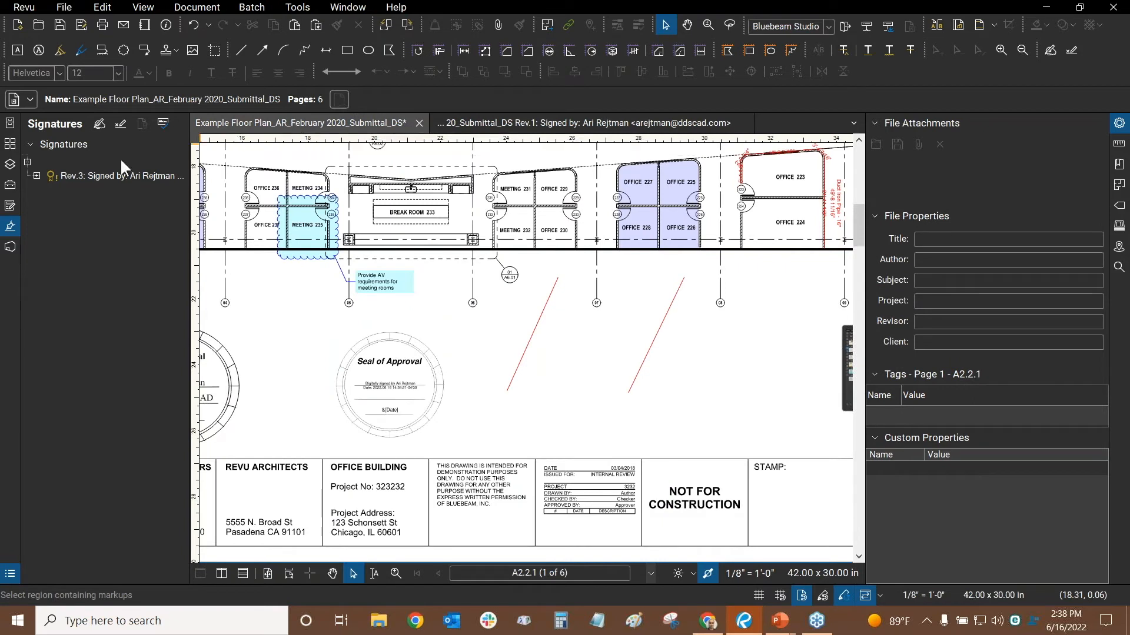
Step: Compare the edited document and its Rev.3 signature details with the signed Rev.1 version
click(36, 176)
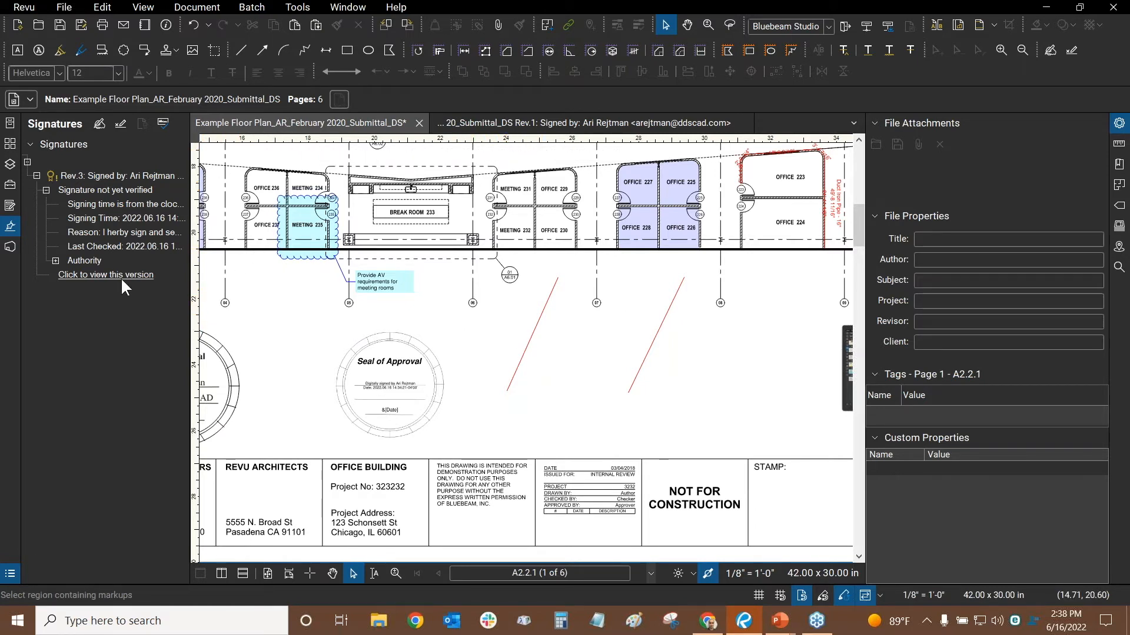
click(522, 124)
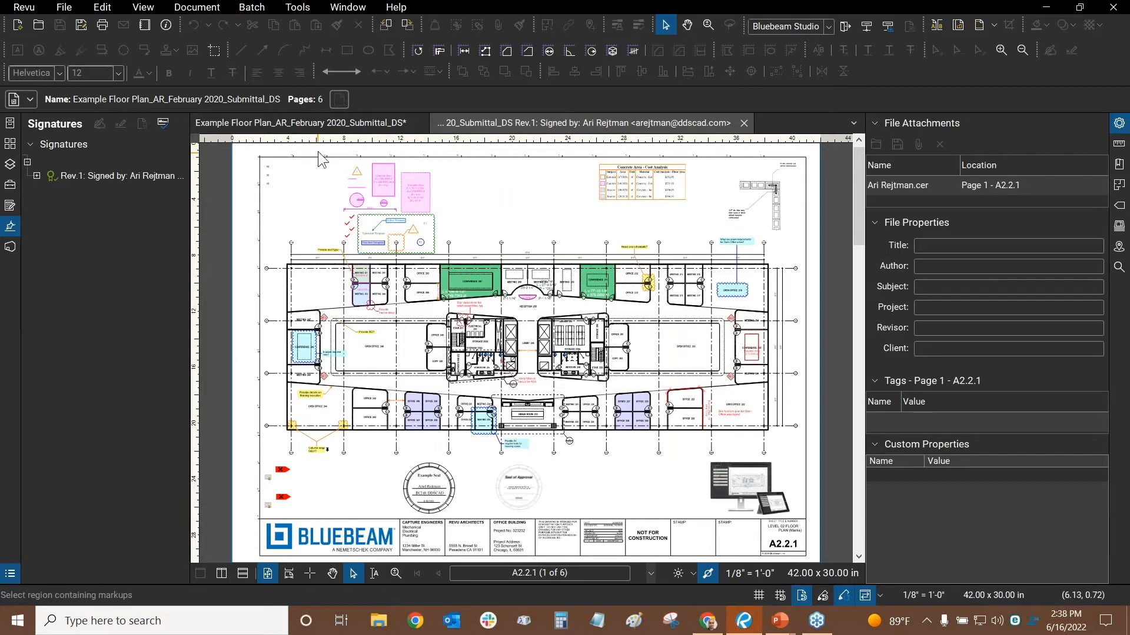
click(312, 123)
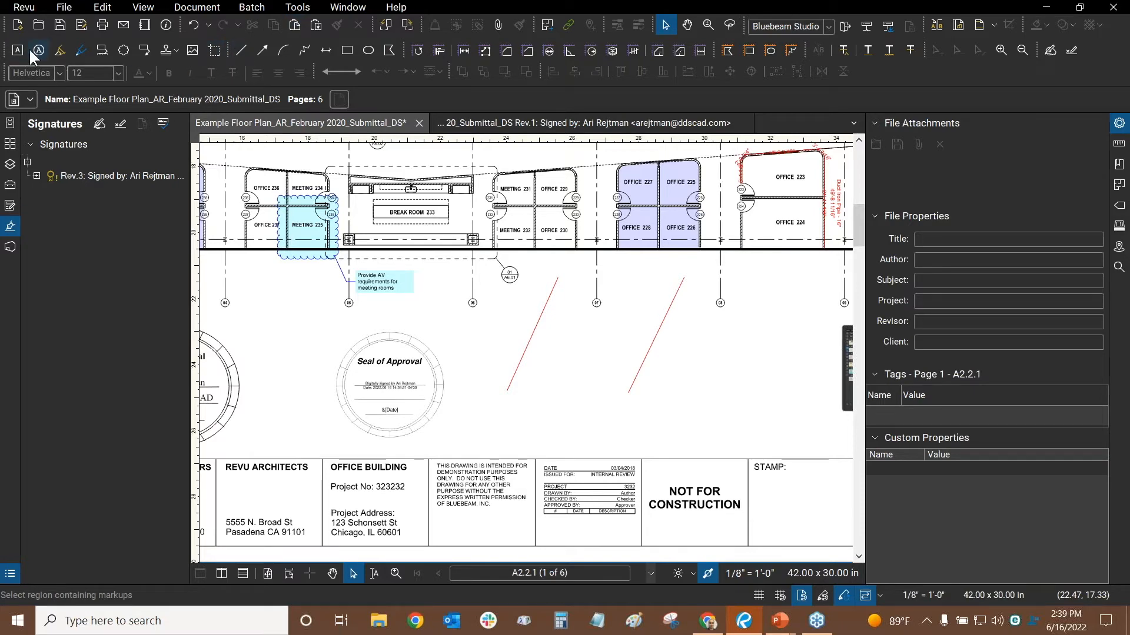
Step: Check which markup tools are available in the edited document and in the signed Rev.1 version
click(163, 54)
click(546, 123)
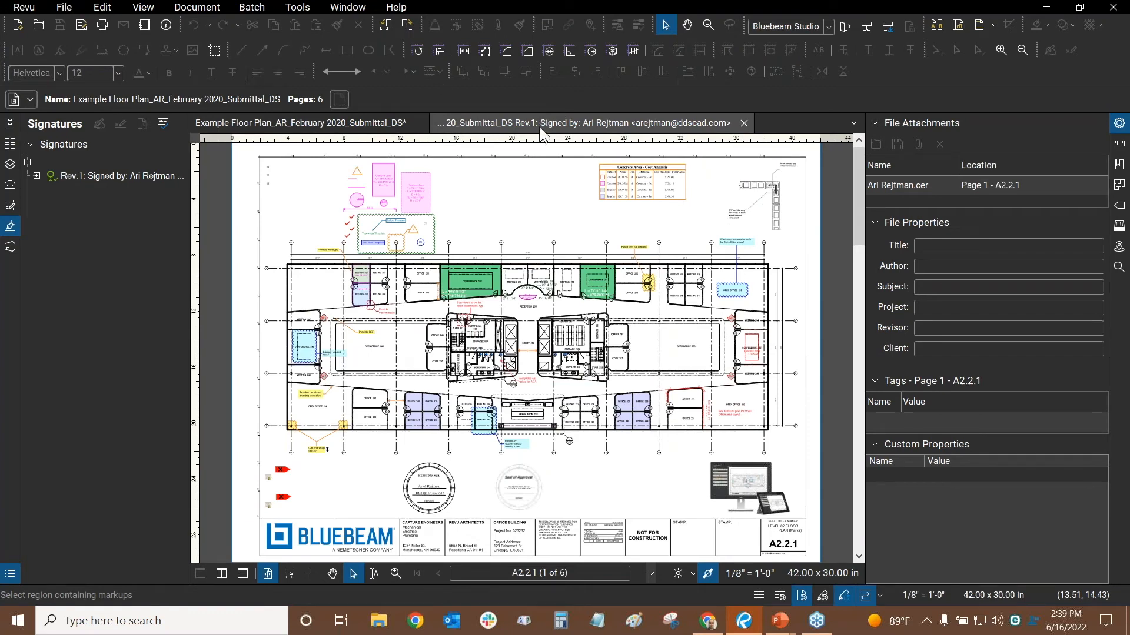
click(300, 8)
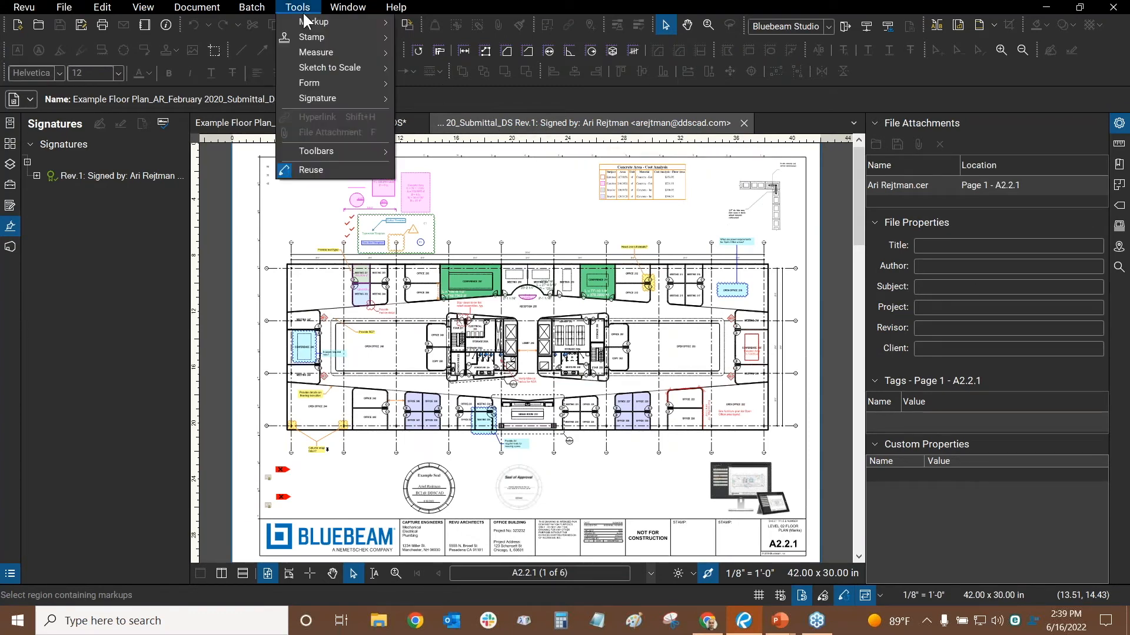
mouse_move(308, 23)
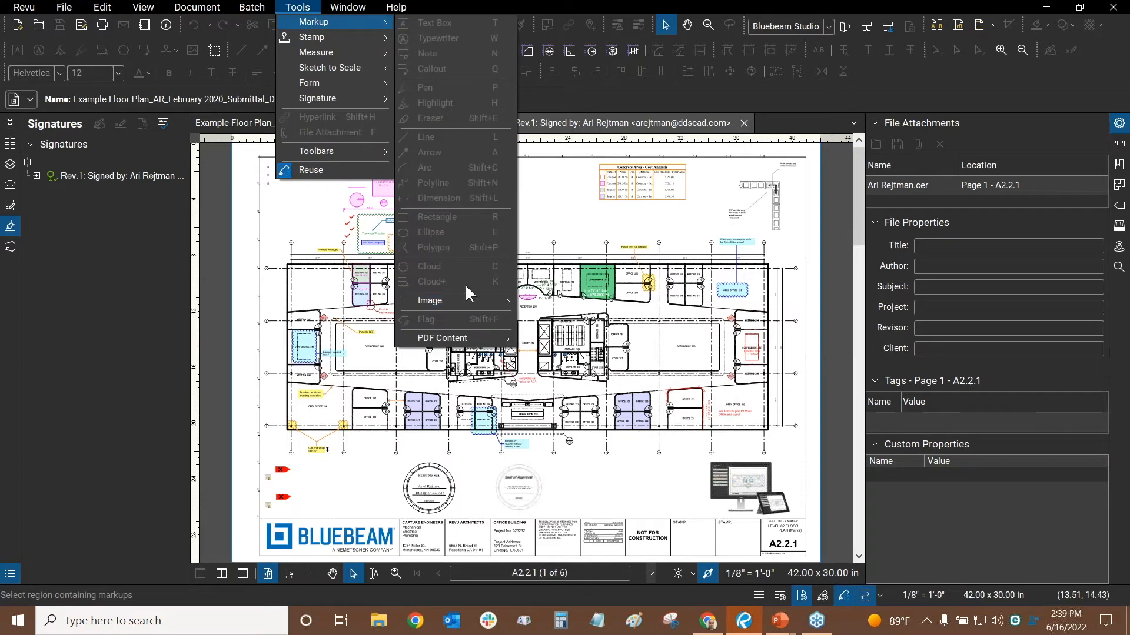
Step: Check which document-editing commands are available in the signed Rev.1 version, then return to the edited floor plan
click(198, 8)
click(199, 8)
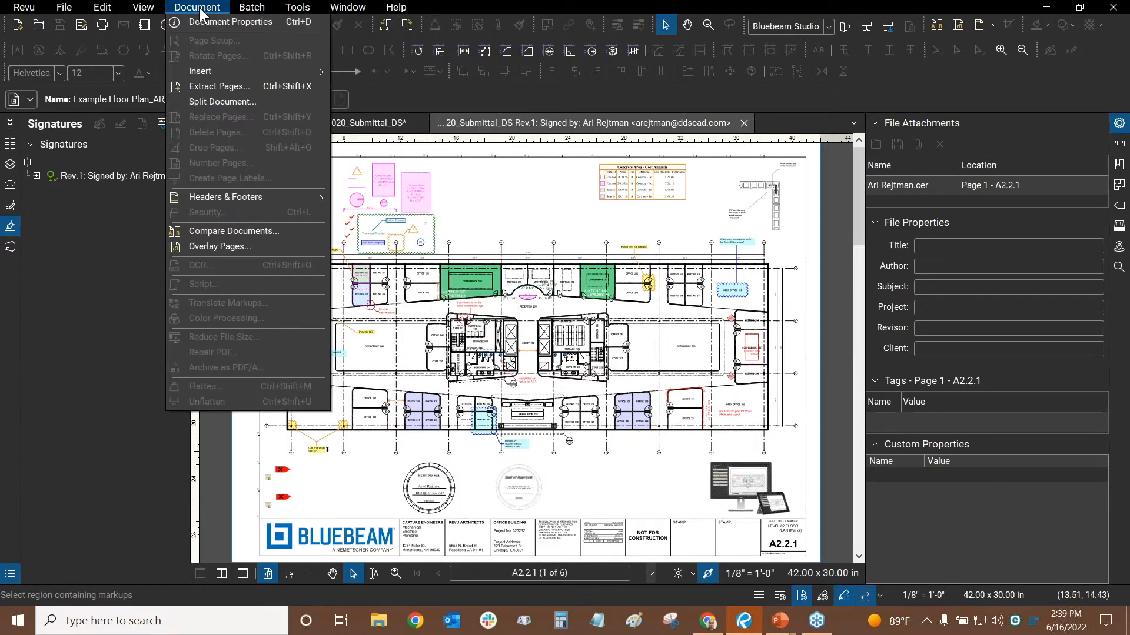
click(199, 9)
click(198, 9)
click(434, 194)
click(353, 121)
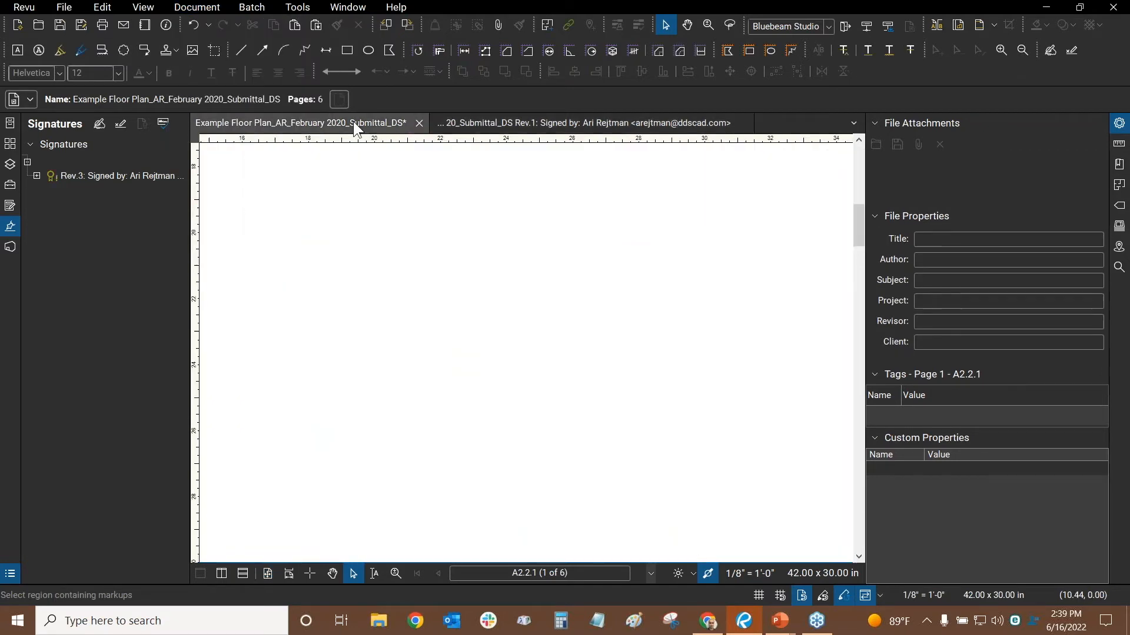
Step: Review the edited floor plan's security permissions and try to open the permission settings, then close the document properties
click(202, 9)
click(211, 210)
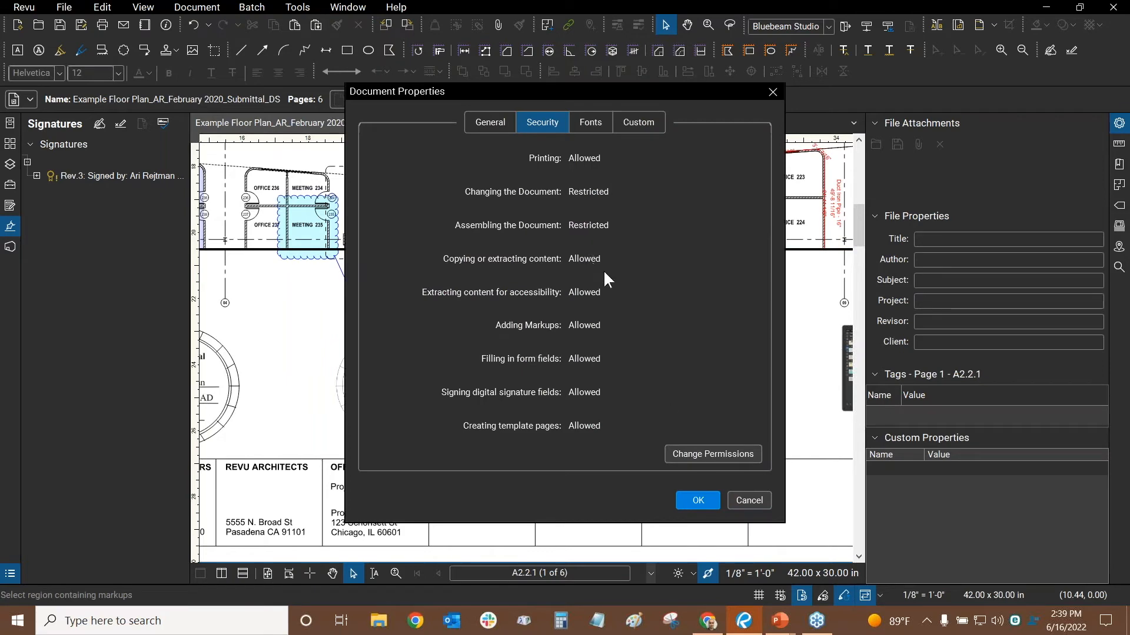
click(707, 453)
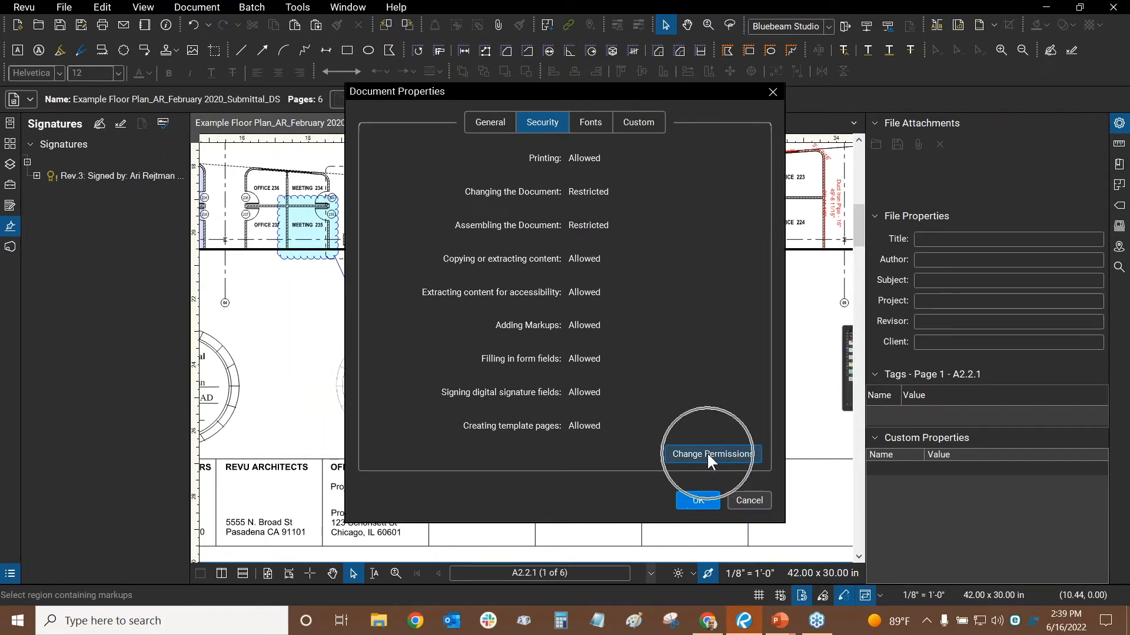
click(772, 93)
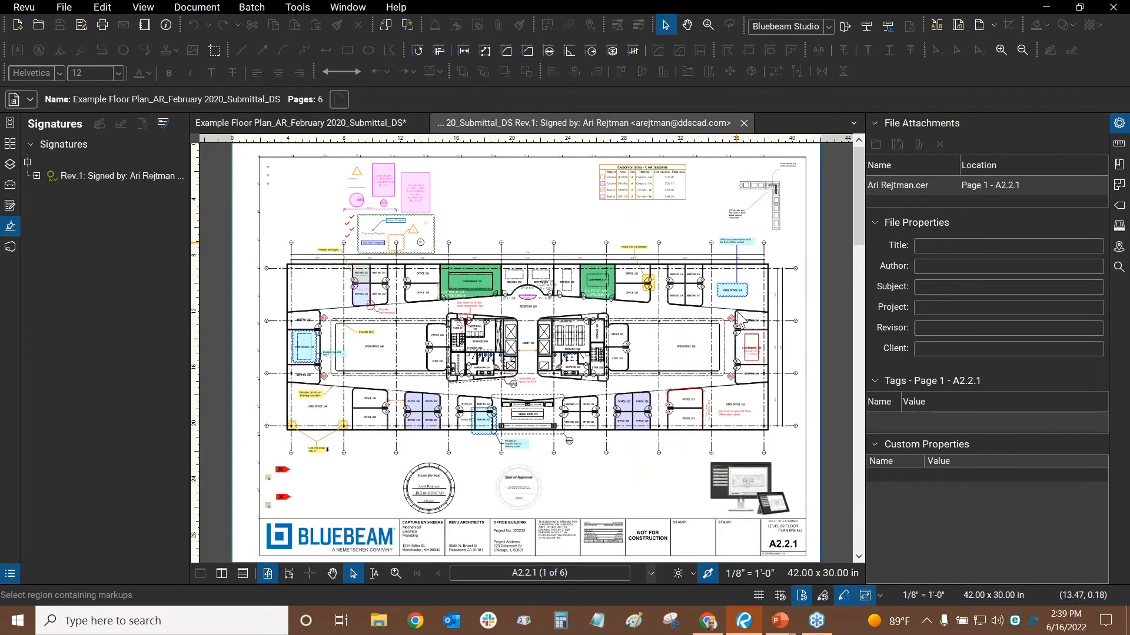
Step: Expand the Rev.3 signature details in the edited floor plan and view the signed version from there
click(329, 124)
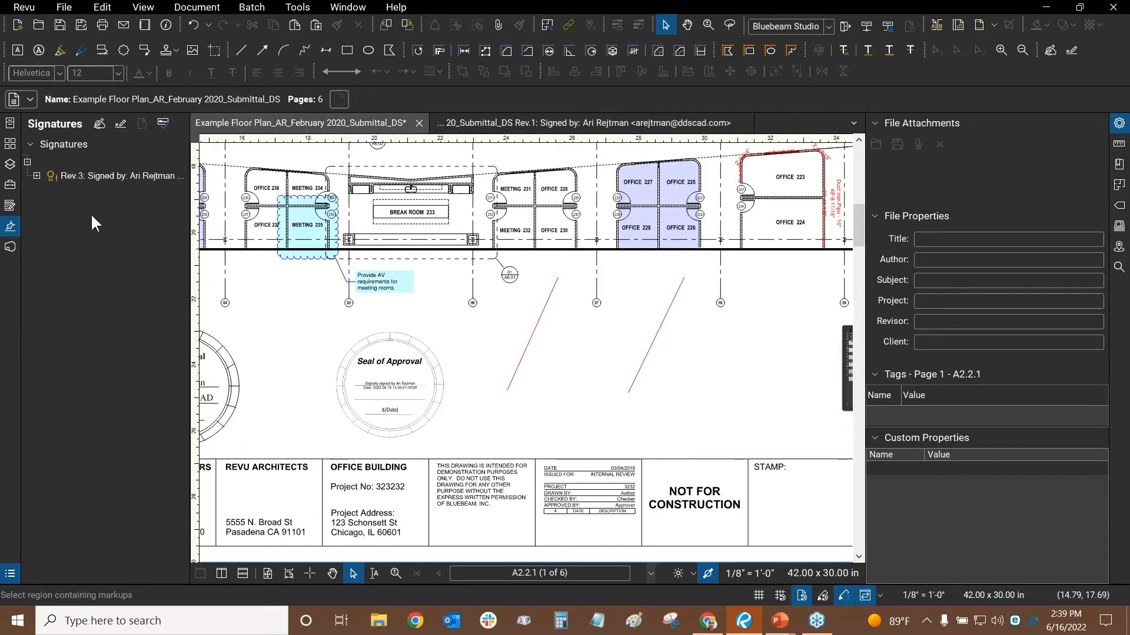
click(37, 175)
click(123, 277)
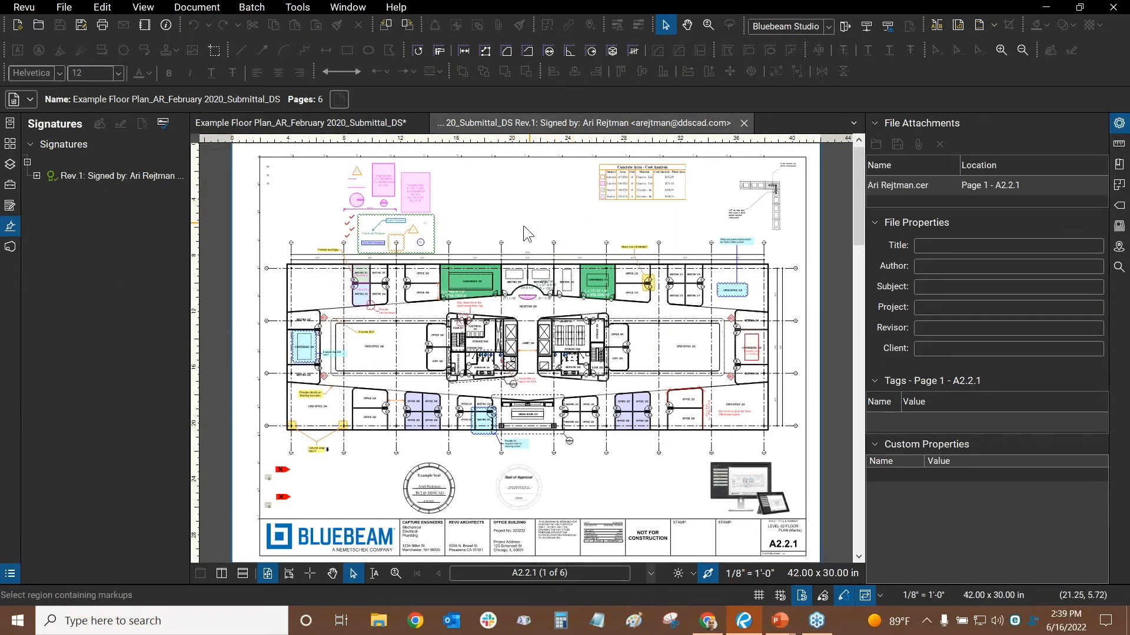
Step: Close the signed Rev.1 version, then close the edited floor plan without saving its changes
click(744, 126)
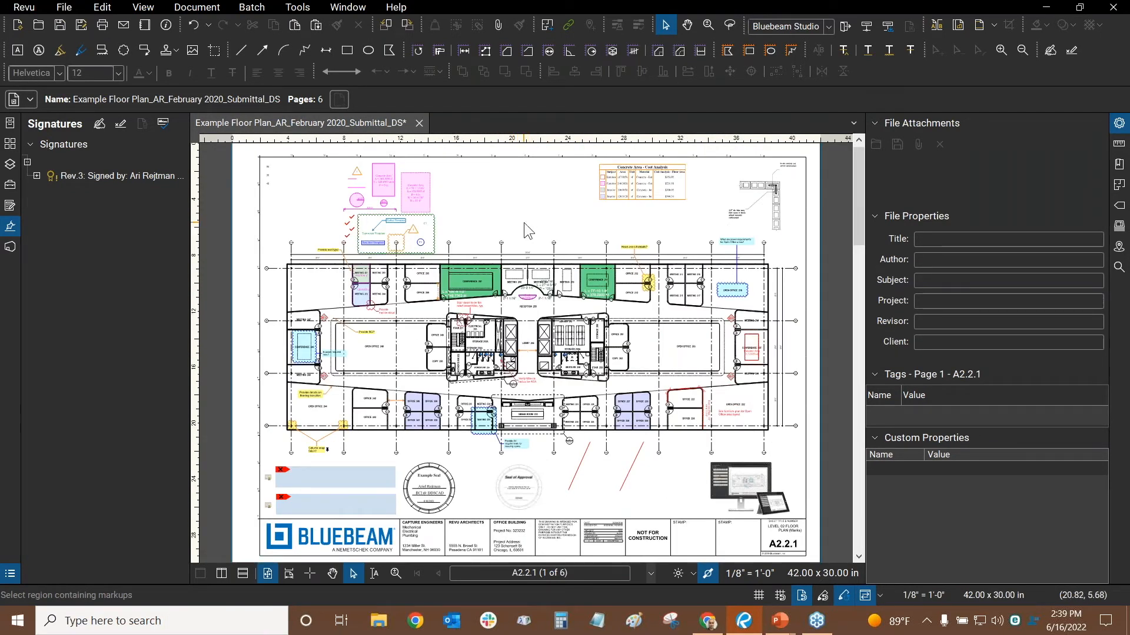
key(alt+Tab)
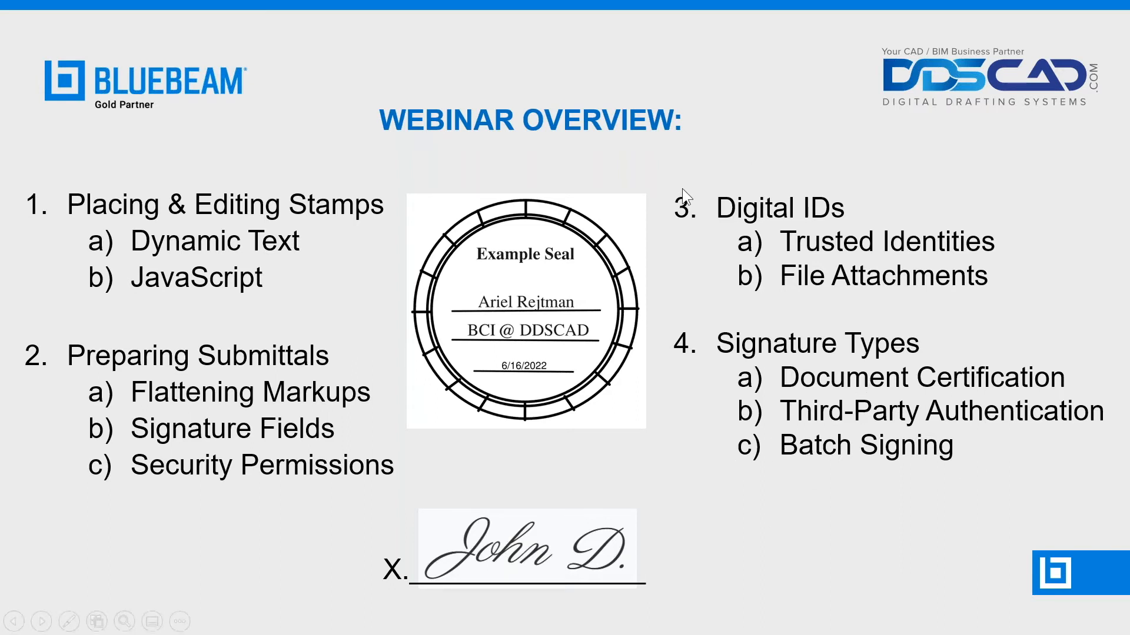
key(alt+Tab)
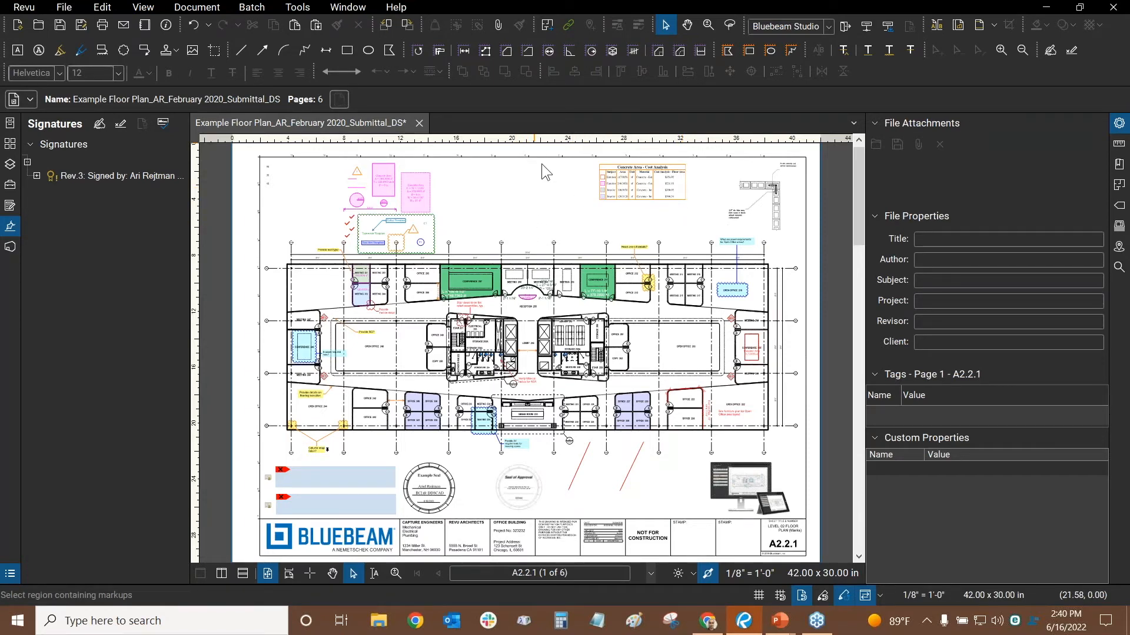
click(422, 125)
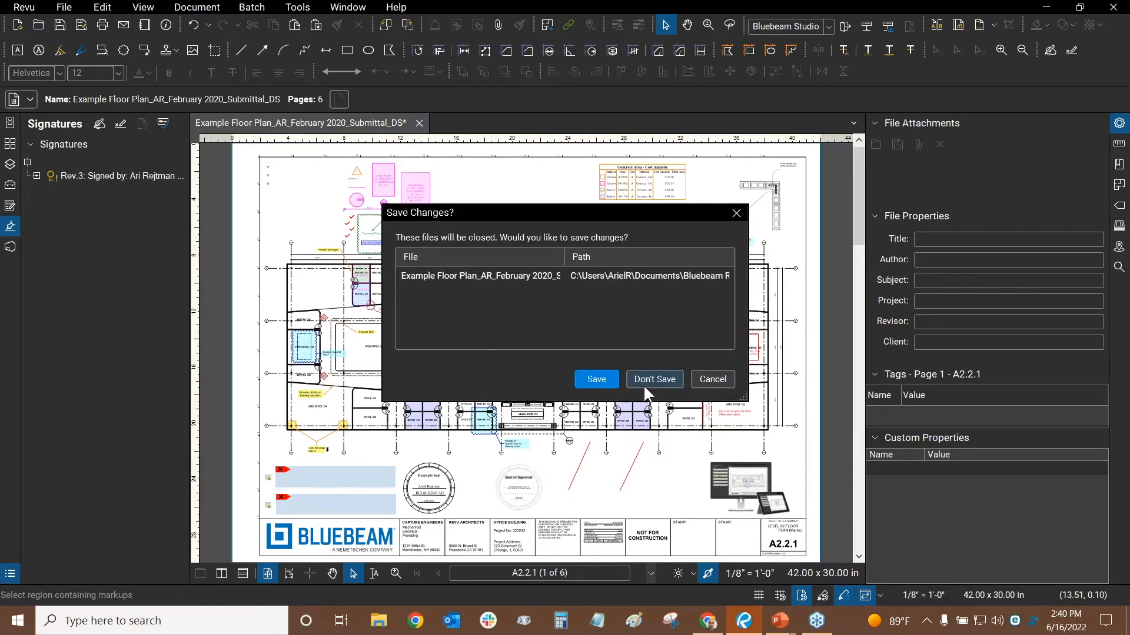
click(643, 380)
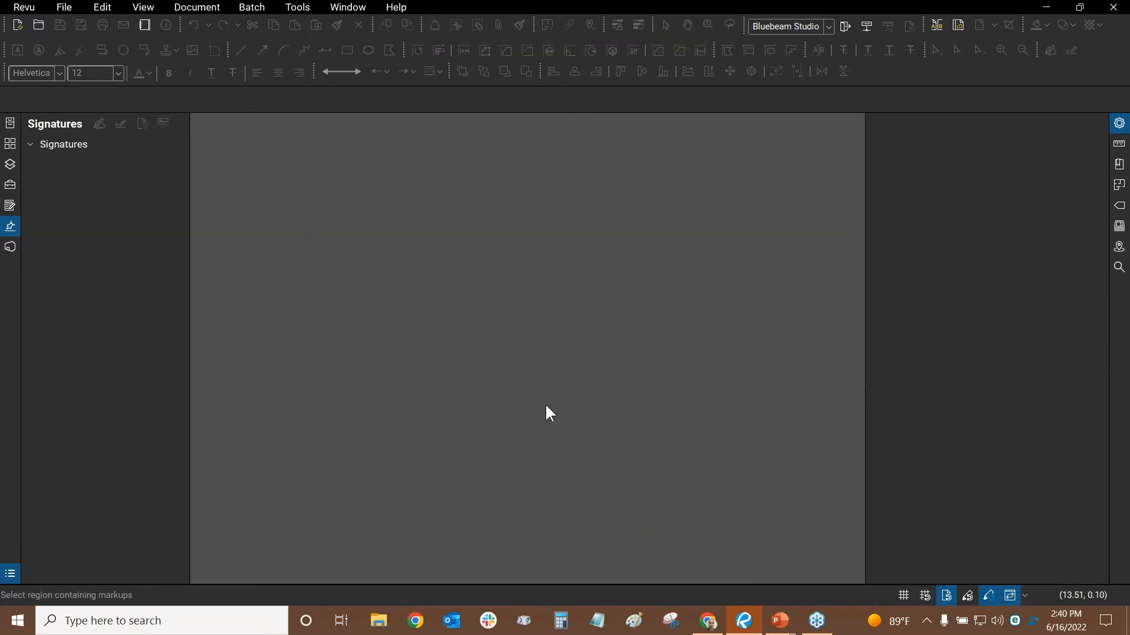
Step: Open Example Floor Plan_AR_February 2020 from the pinned files and hide both side panels to enlarge the drawing area
click(11, 130)
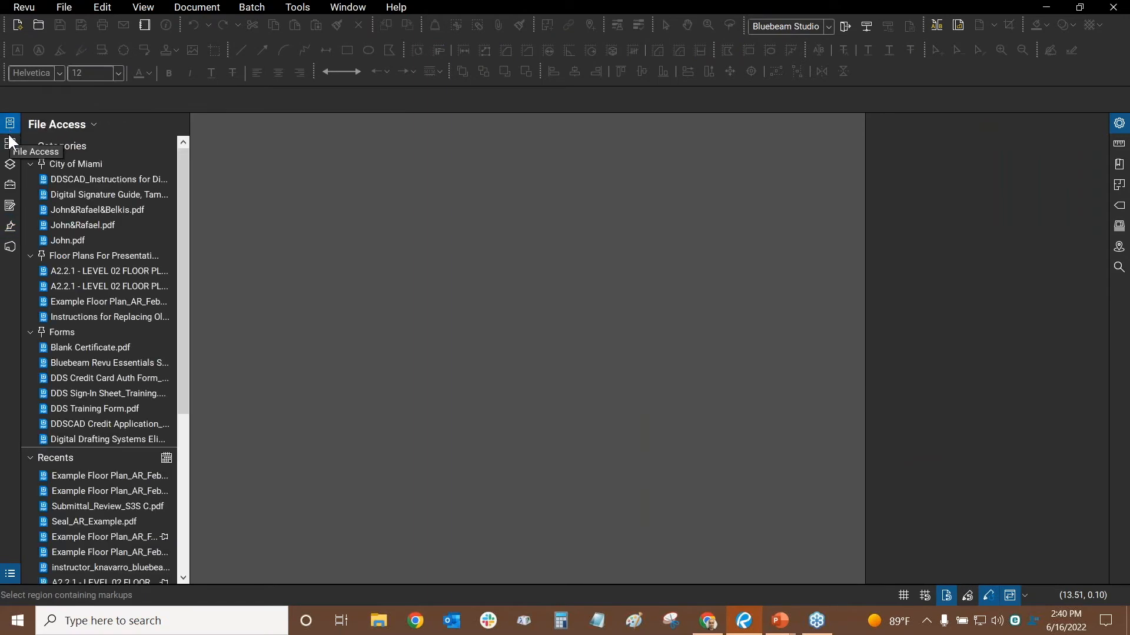
click(87, 303)
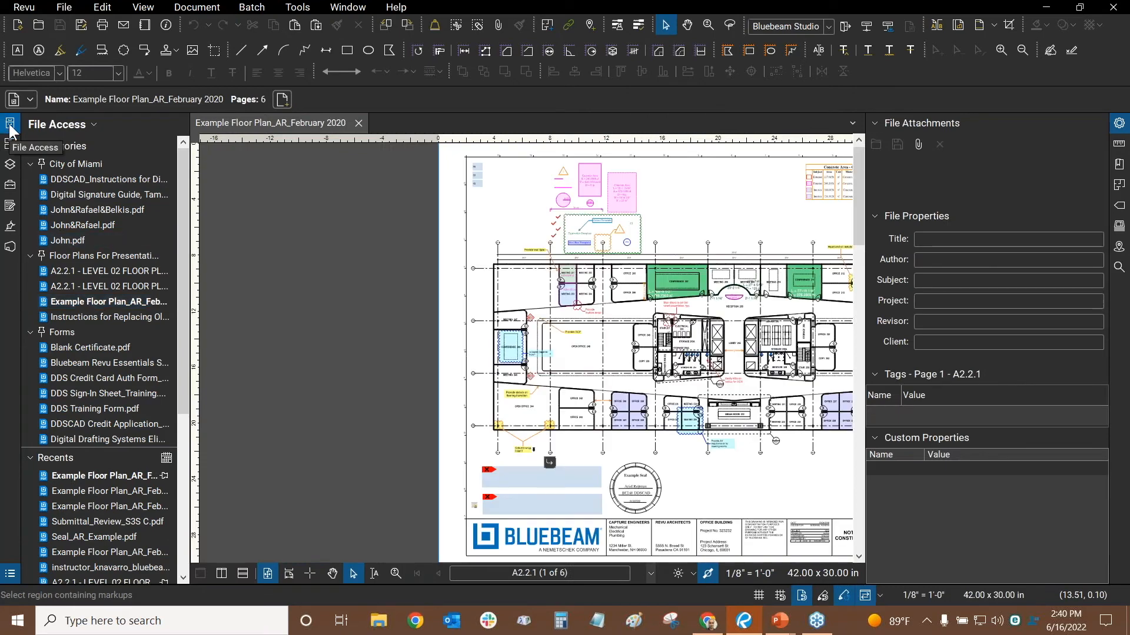
click(10, 185)
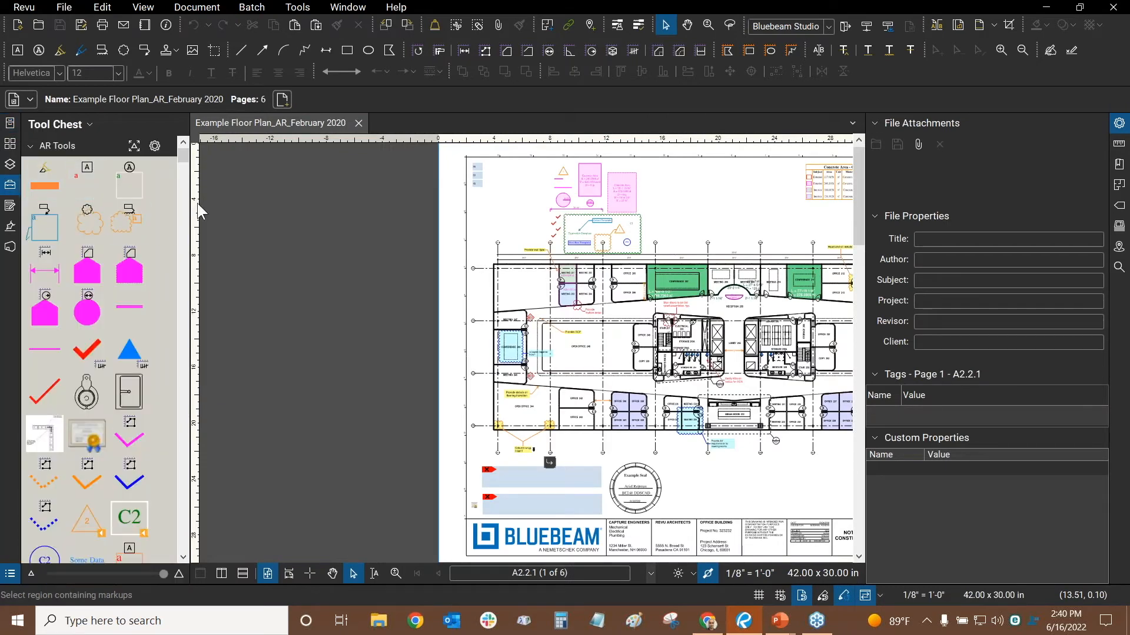
drag(189, 198, 206, 197)
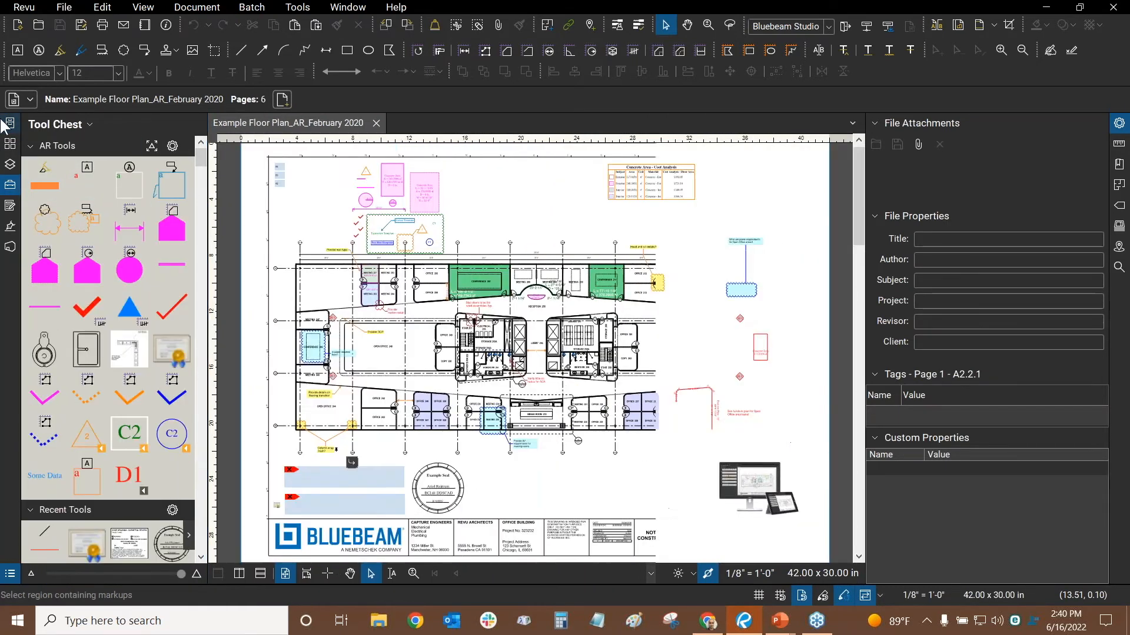
click(12, 185)
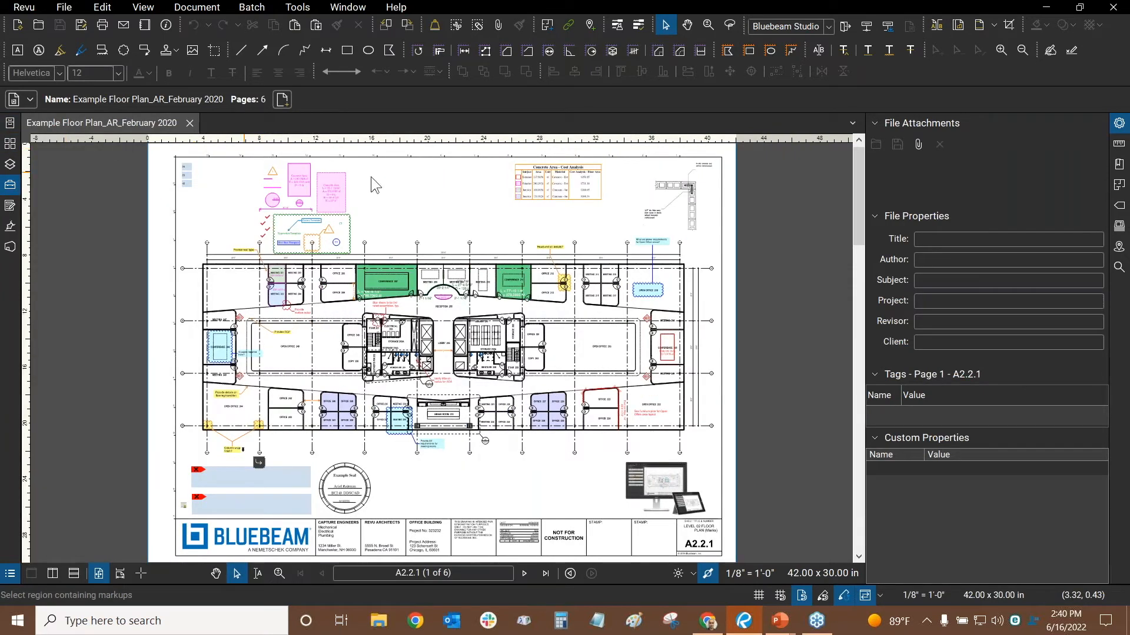
click(1118, 124)
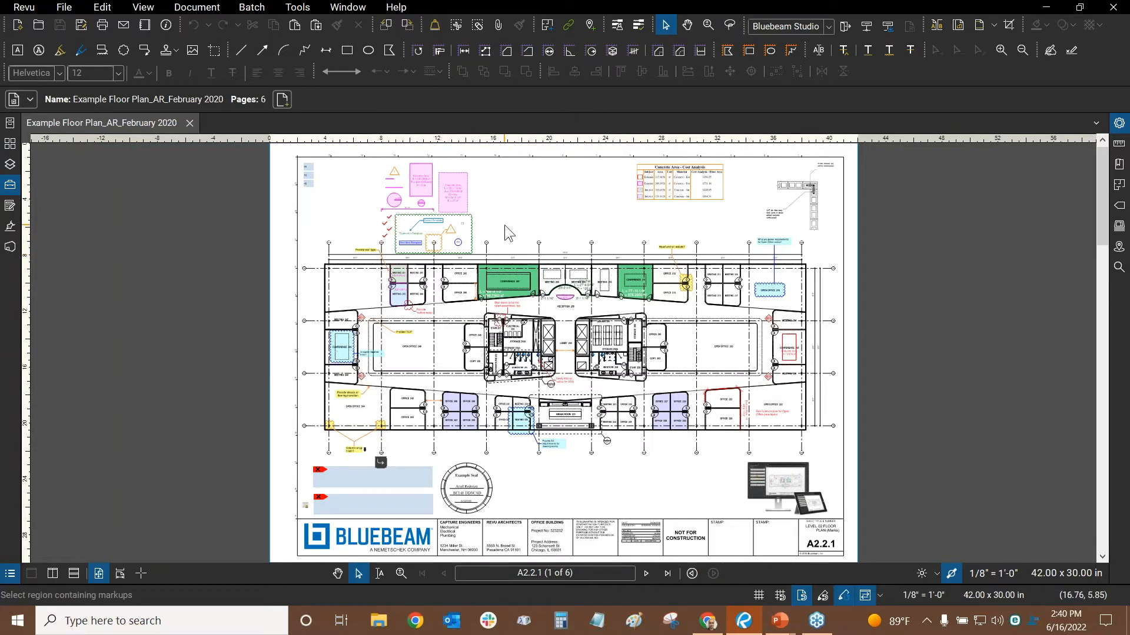
Step: Start a batch Sign & Seal with the open floor plan and limit its page range to 1-3
click(251, 8)
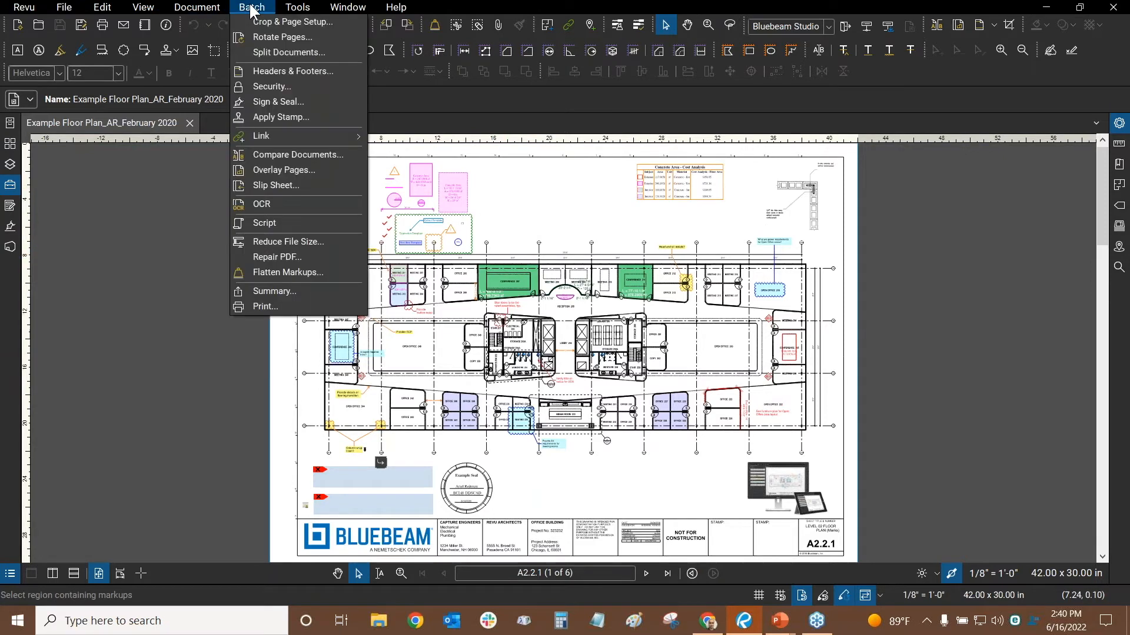
click(280, 101)
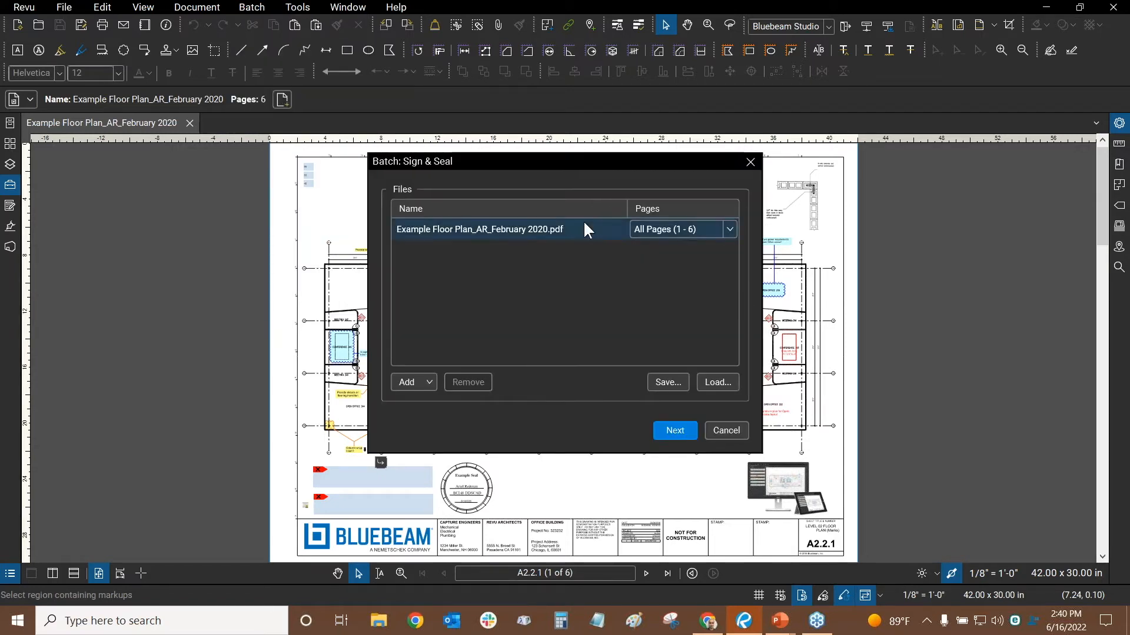
click(729, 229)
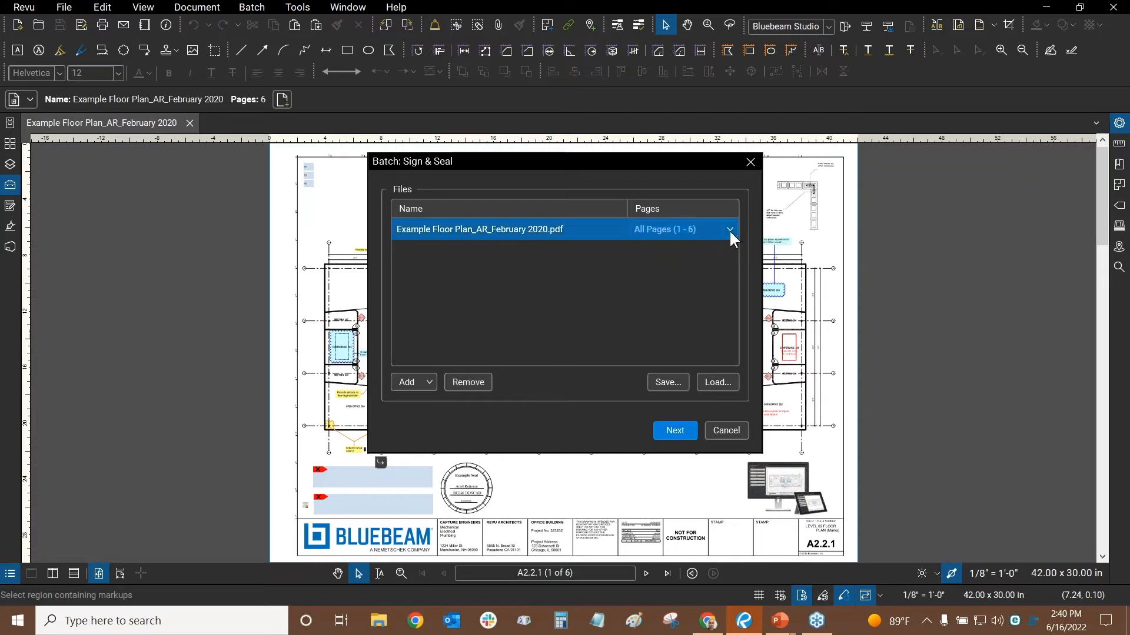
click(729, 230)
click(729, 230)
click(730, 232)
text(1-3)
click(684, 227)
Step: Check the options for adding more files to the batch, then continue to the signature settings
click(417, 383)
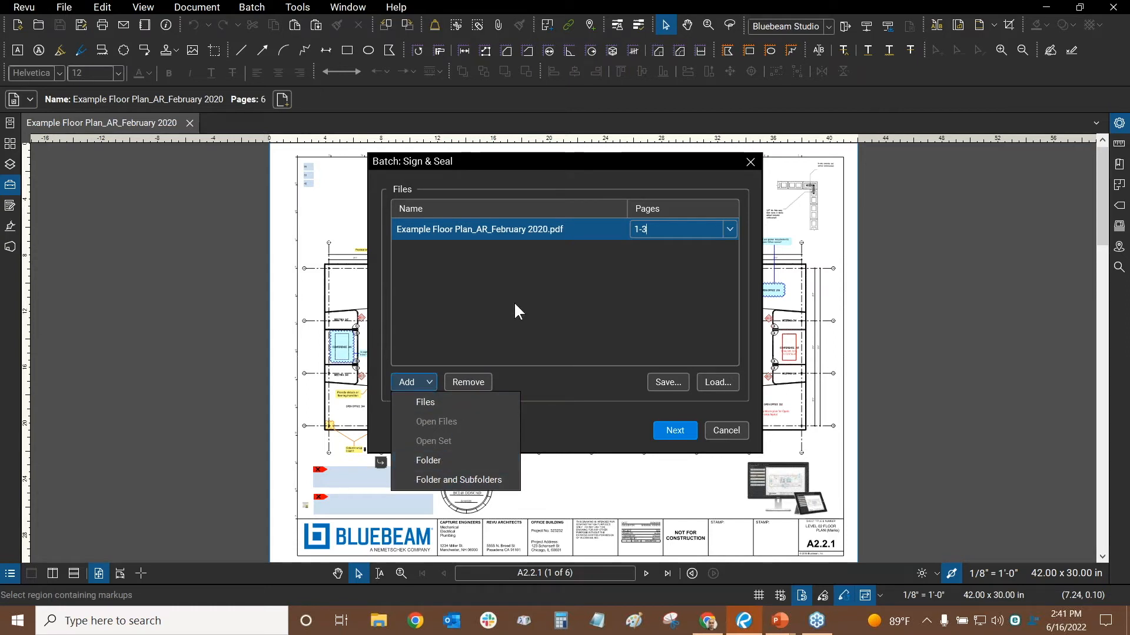
click(534, 295)
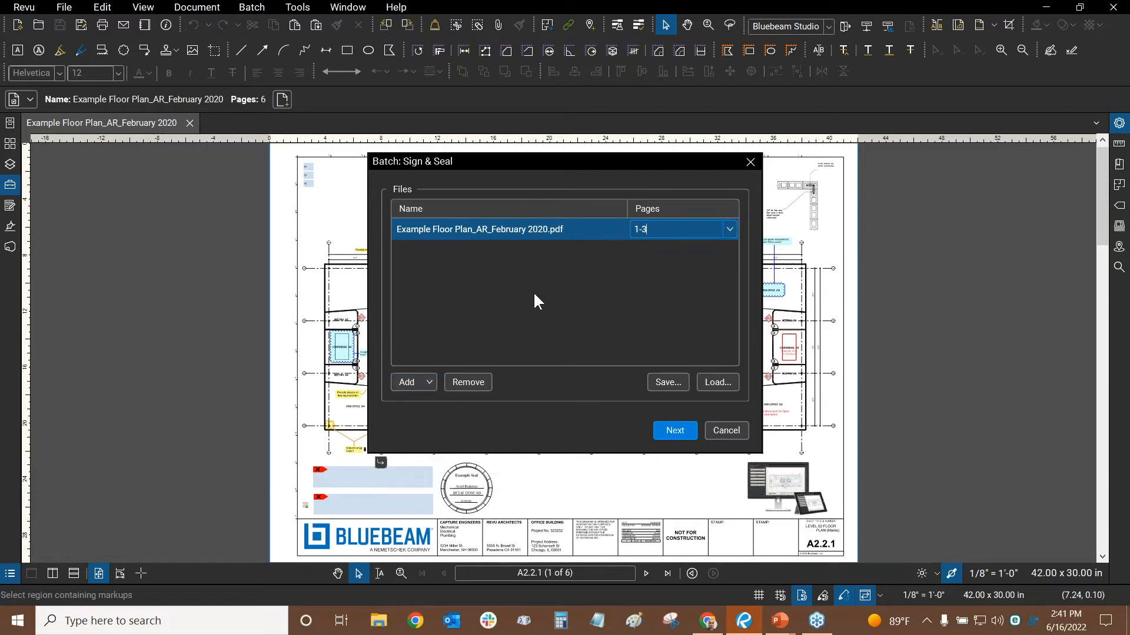
click(669, 431)
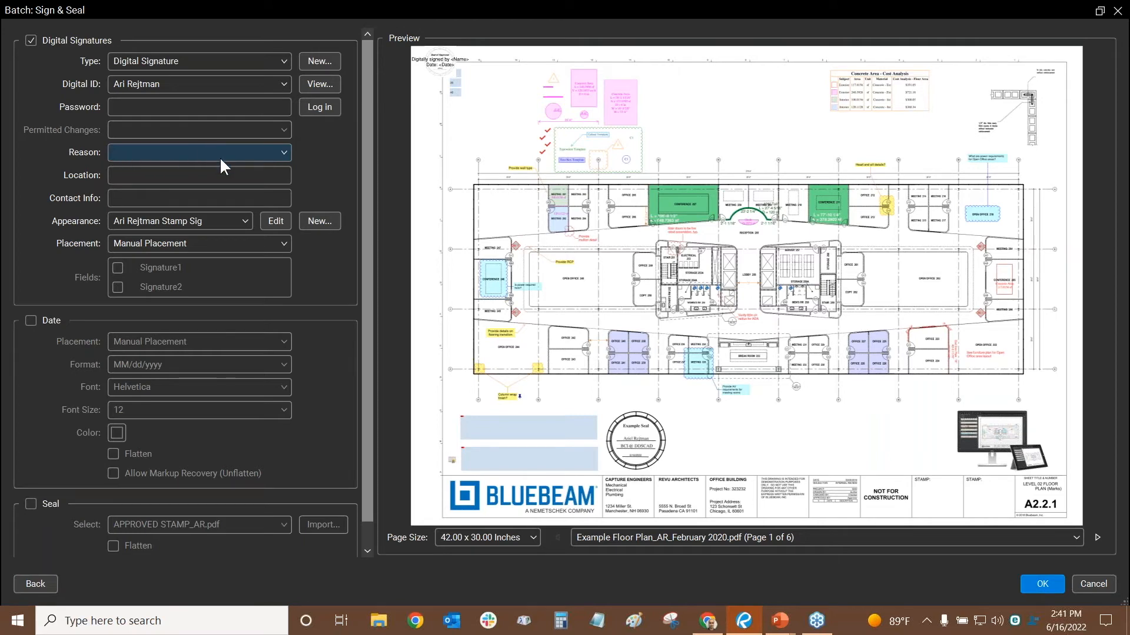
Step: Review the available signing reasons and signature types in the batch signature settings
click(273, 153)
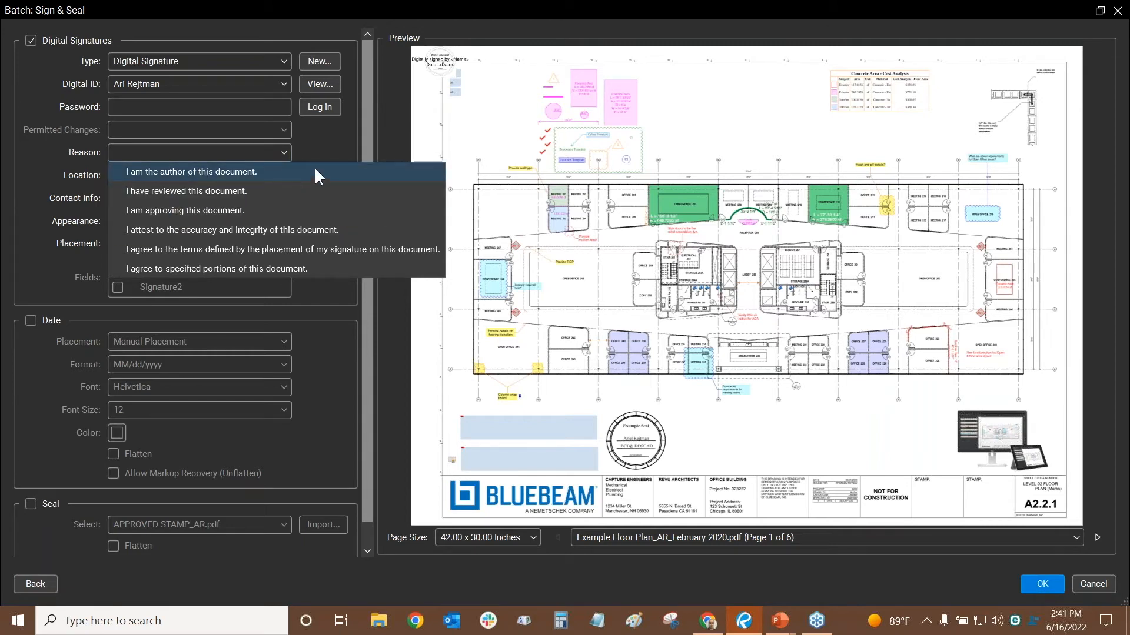
click(295, 148)
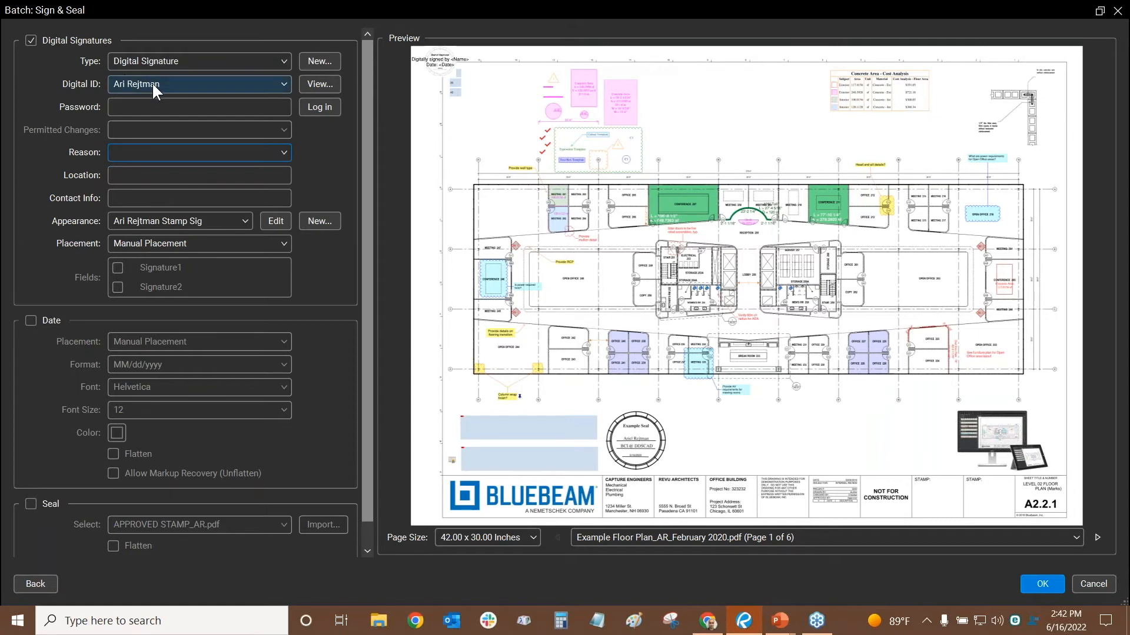
click(162, 65)
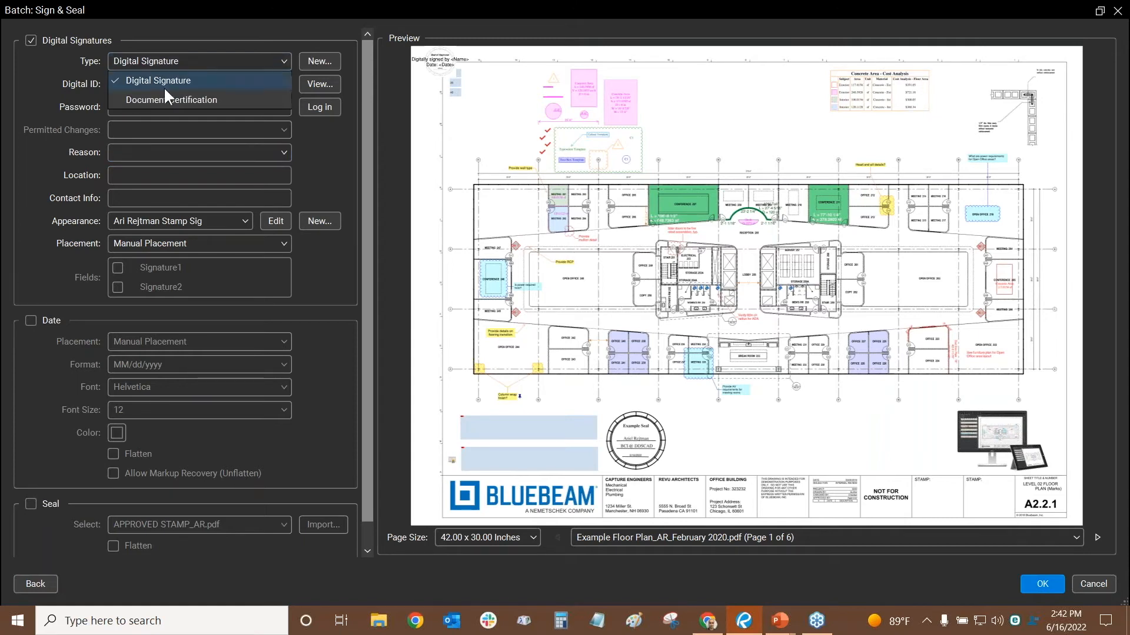
click(54, 56)
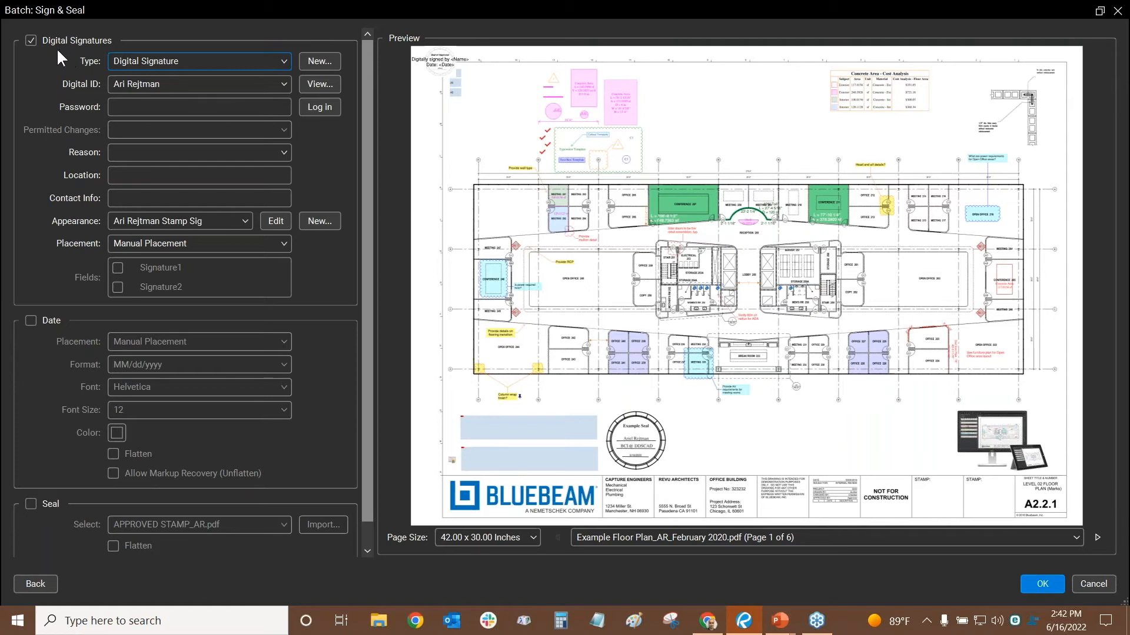
Step: Try the Document Certification signature type, then return the type to Digital Signature
click(149, 63)
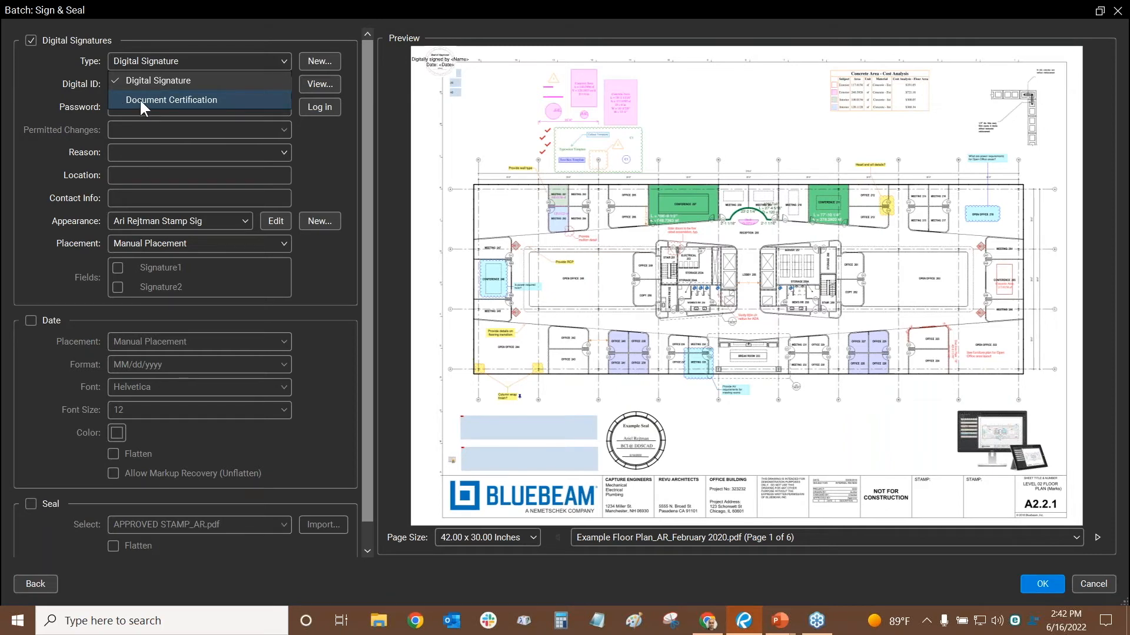
click(141, 101)
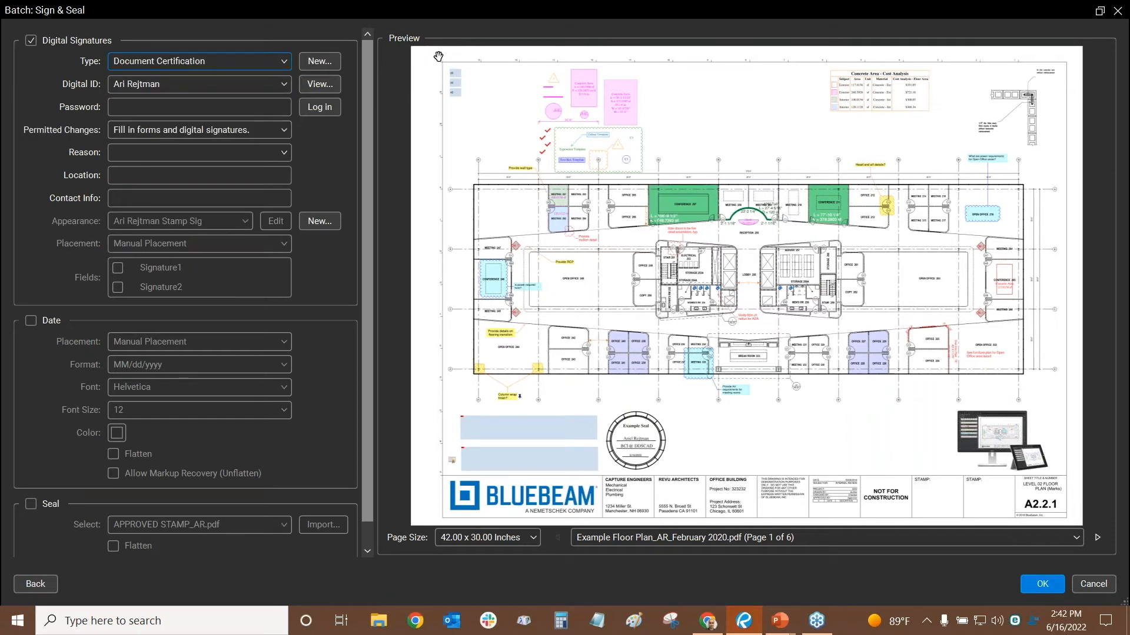
click(415, 65)
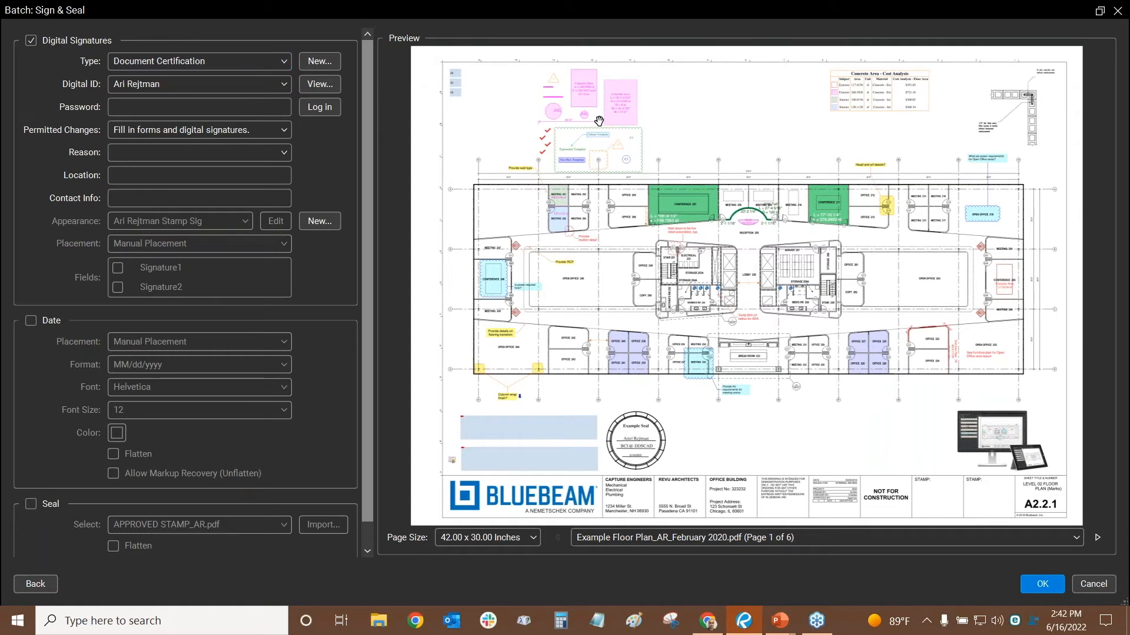
click(171, 62)
click(194, 72)
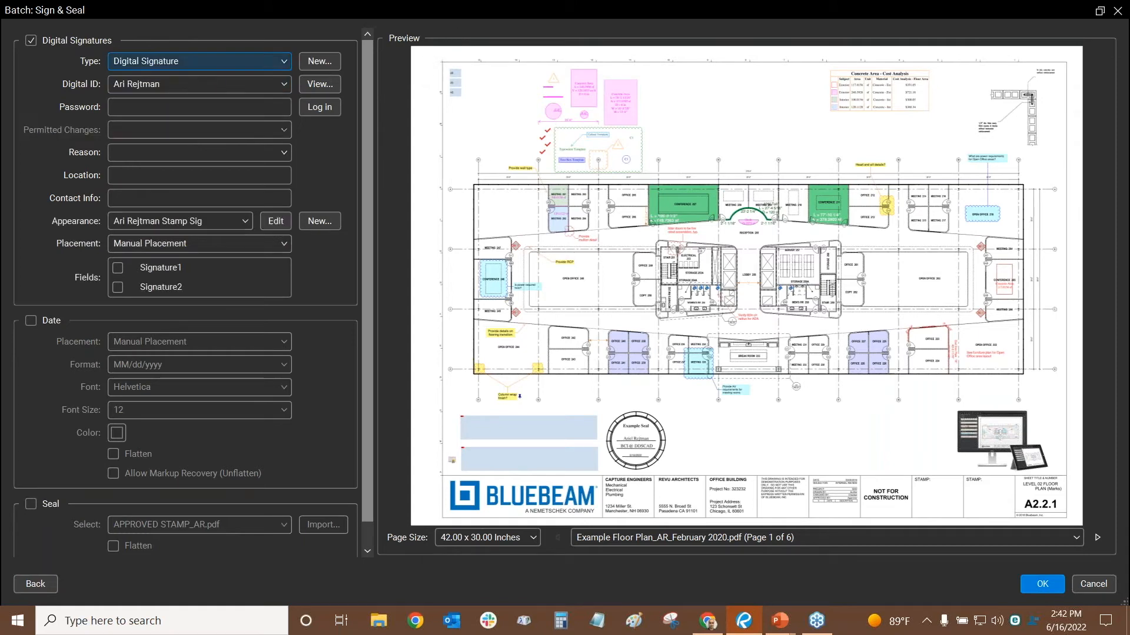
Step: Place the signature appearance to the right of the Example Seal, then set the signature type to Document Certification
click(691, 439)
scroll(687, 441, up, 2)
scroll(686, 432, up, 4)
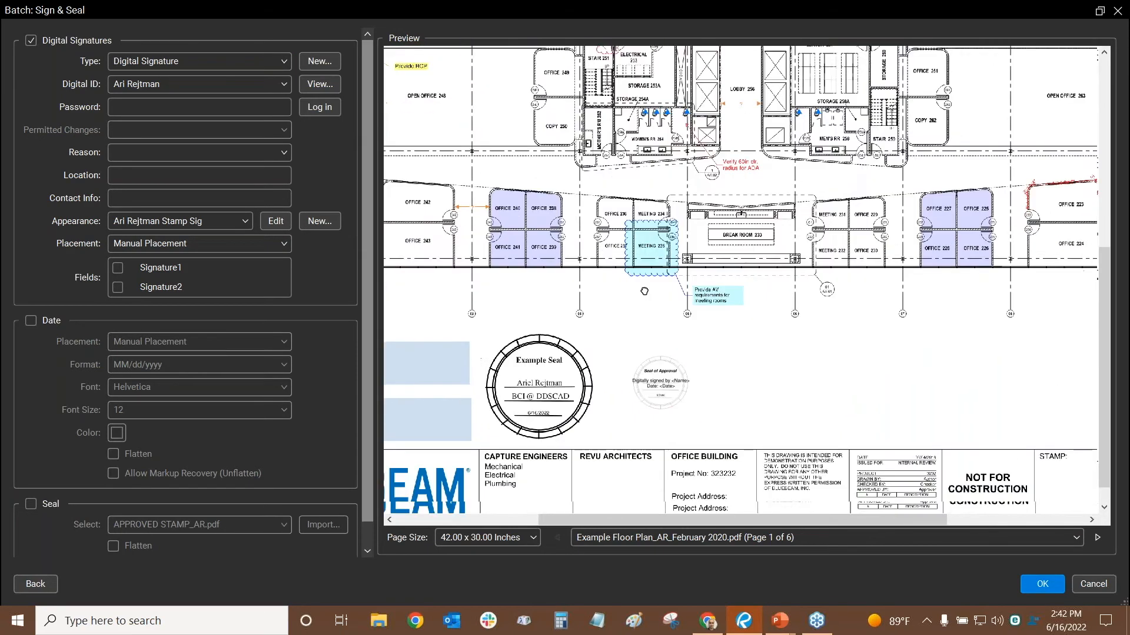
scroll(644, 360, up, 1)
click(199, 61)
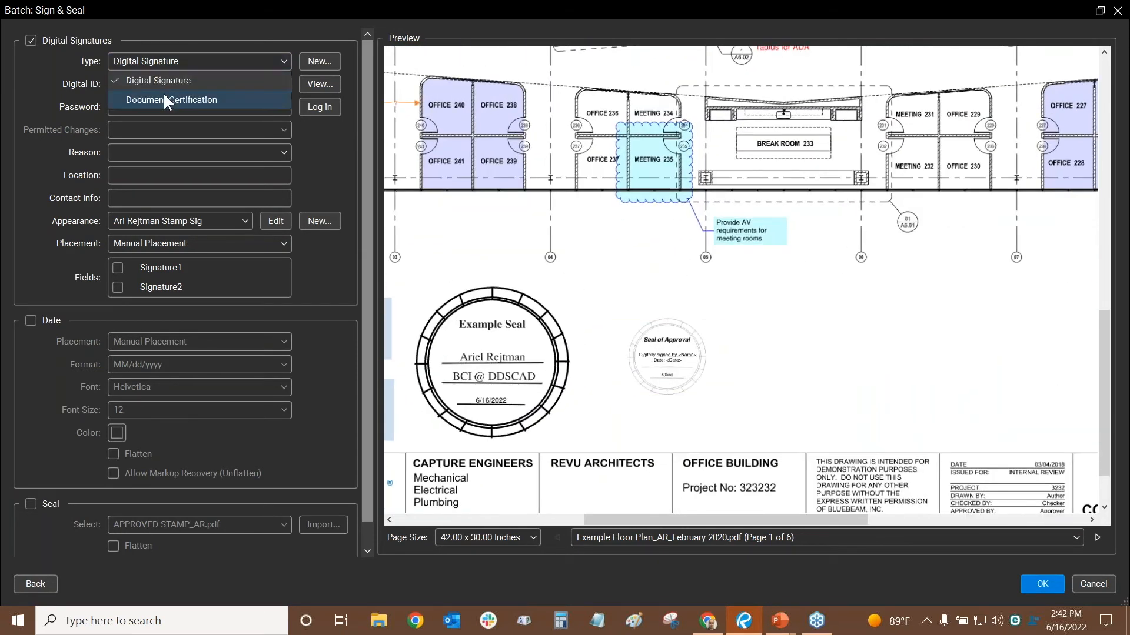
click(164, 97)
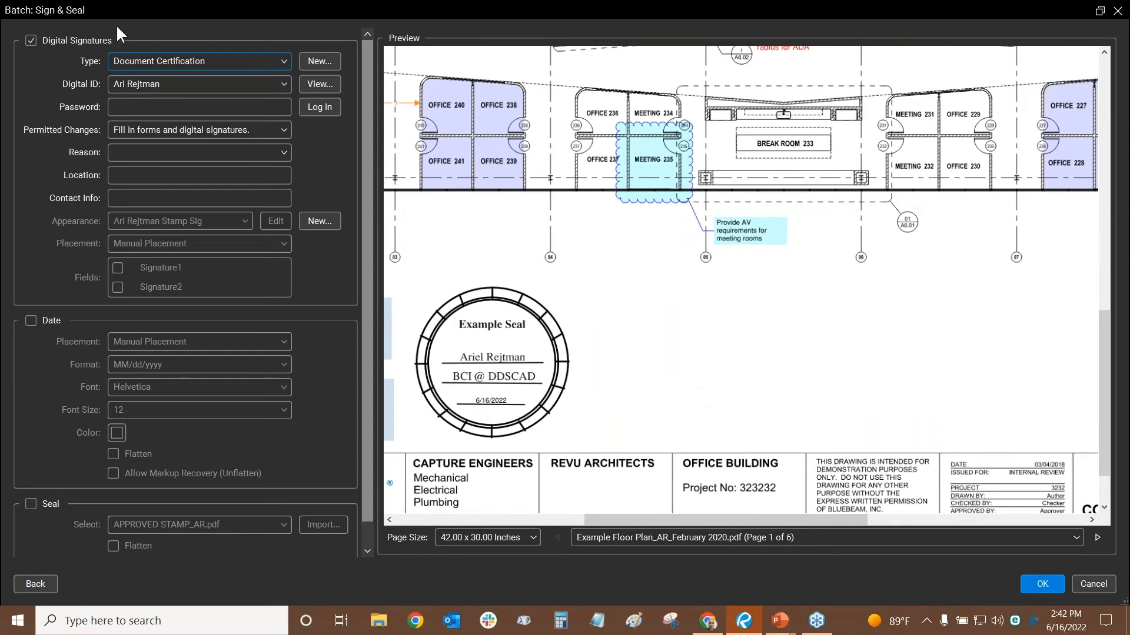
Step: Set the signature type to Digital Signature, then review the available type options without changing the selection
click(200, 61)
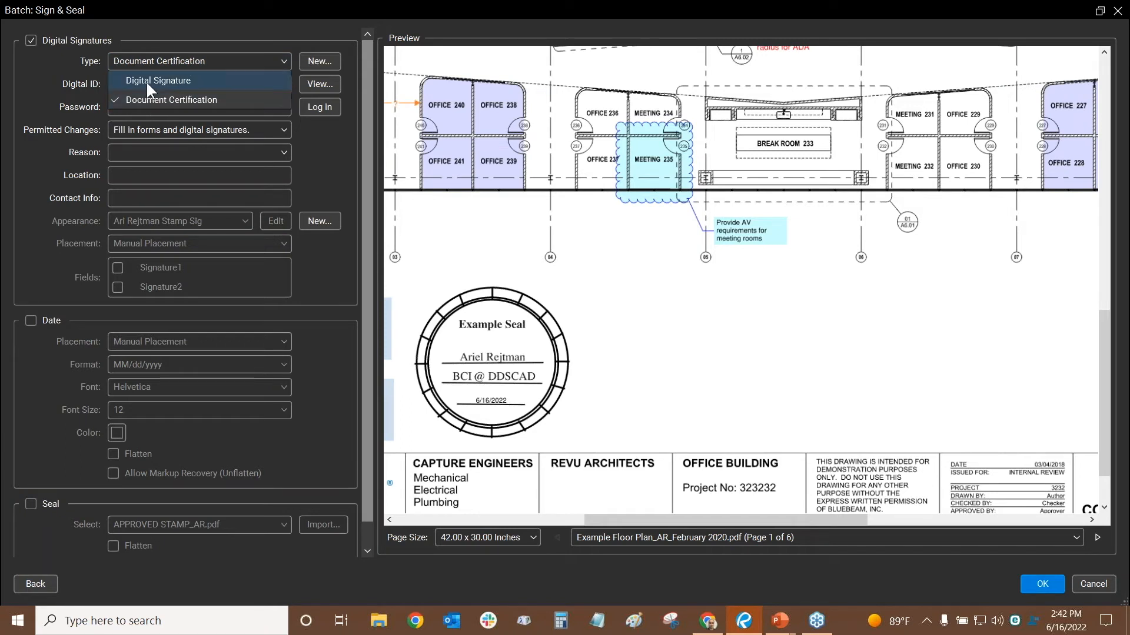
click(146, 80)
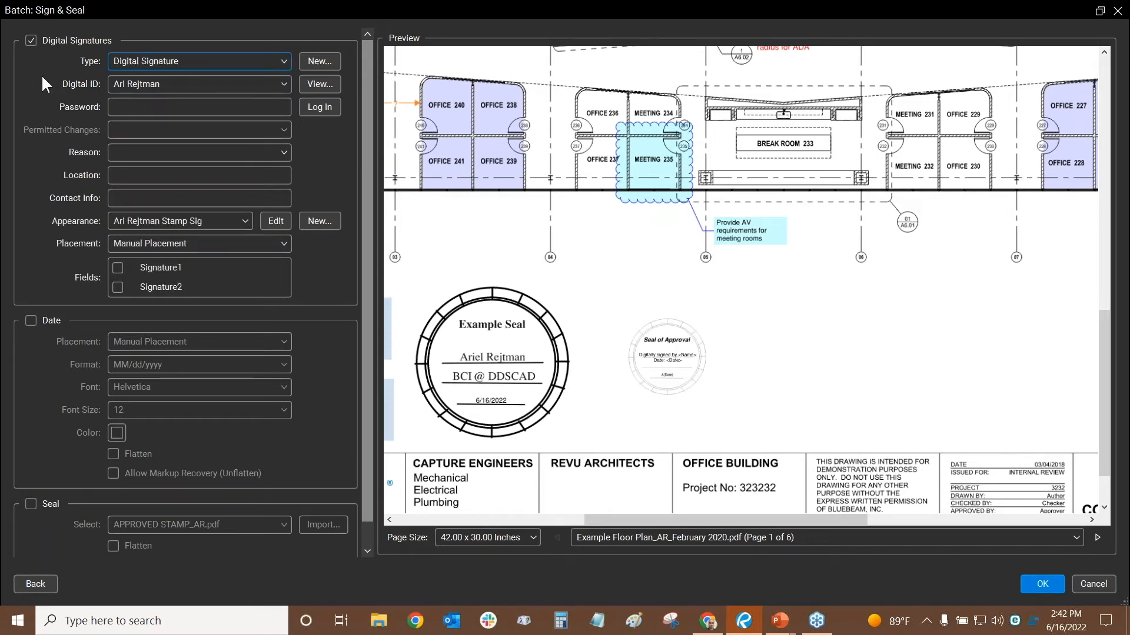
click(146, 71)
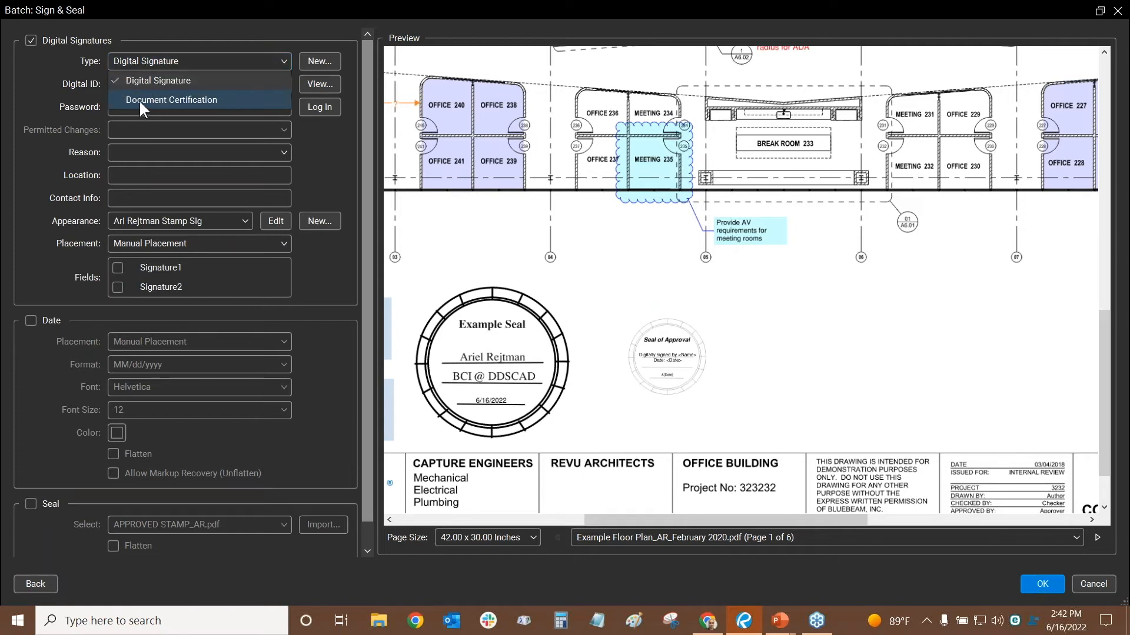
click(37, 68)
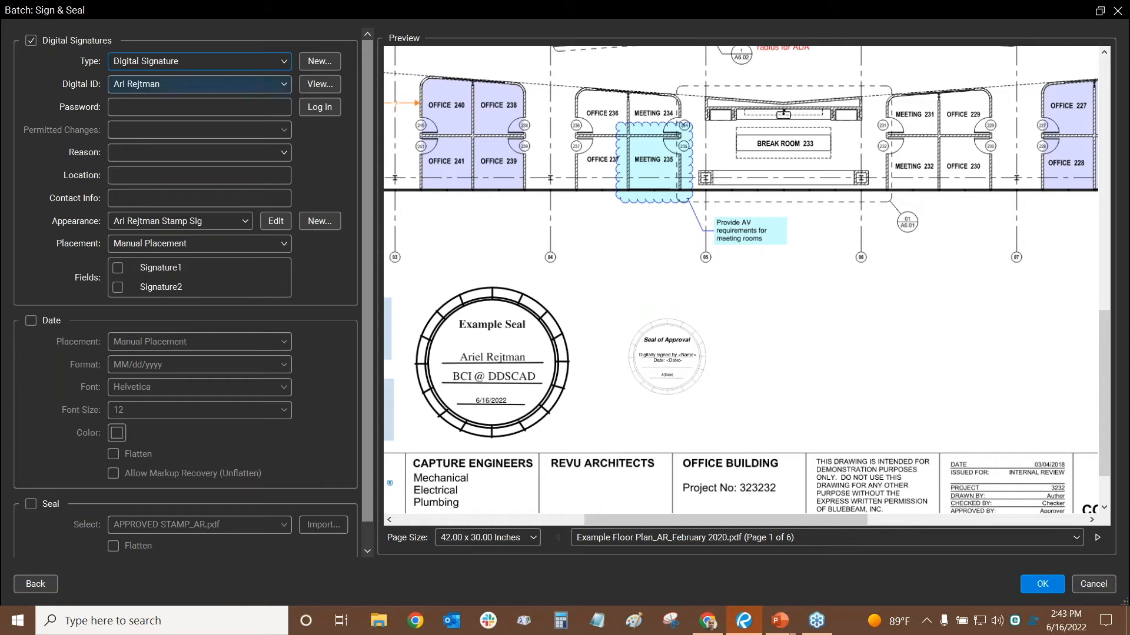
Step: Change the signature appearance to the name signature and move its preview farther from the Example Seal
click(133, 220)
click(165, 255)
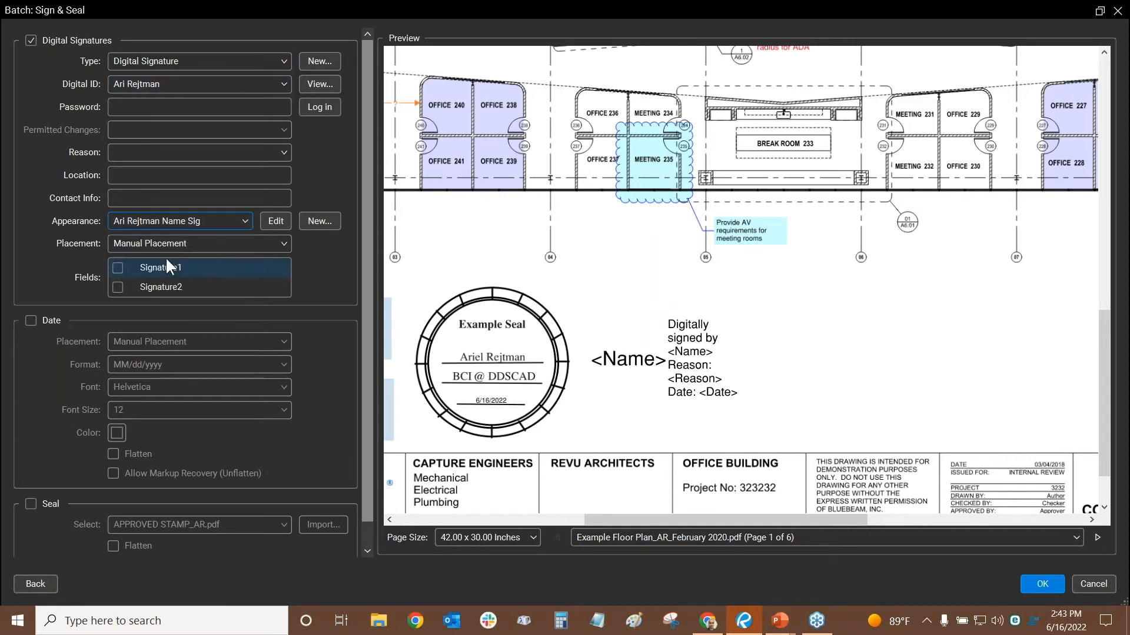
mouse_move(678, 371)
mouse_down()
mouse_move(753, 368)
mouse_move(732, 365)
mouse_up()
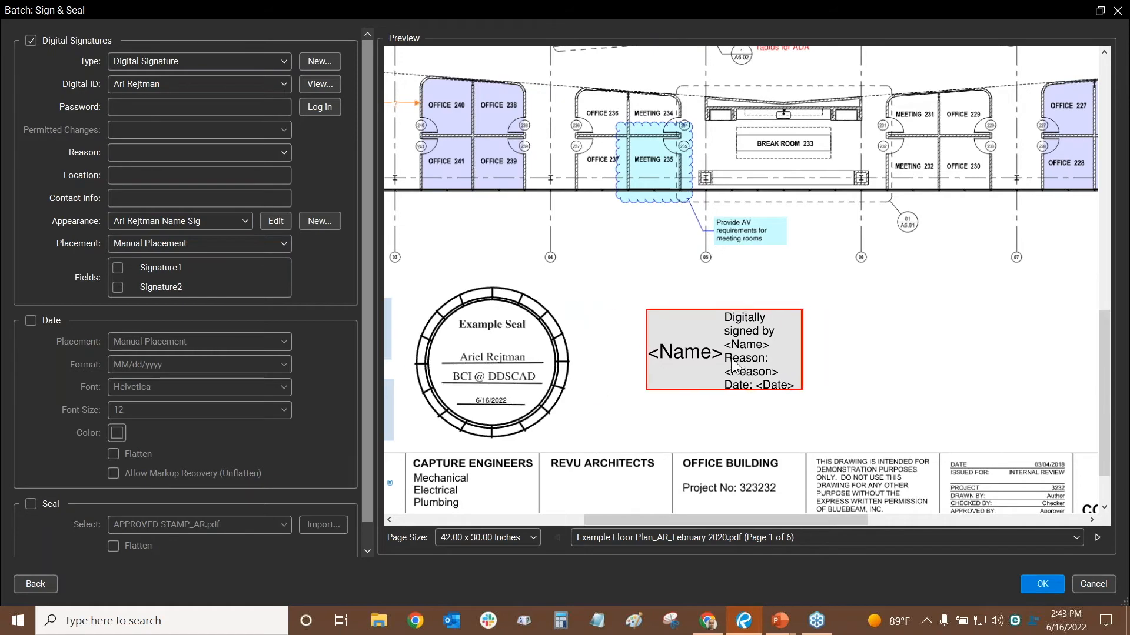
Step: Enlarge the signature appearance and position it just beside the Example Seal in the blank area above the title block
scroll(706, 405, down, 3)
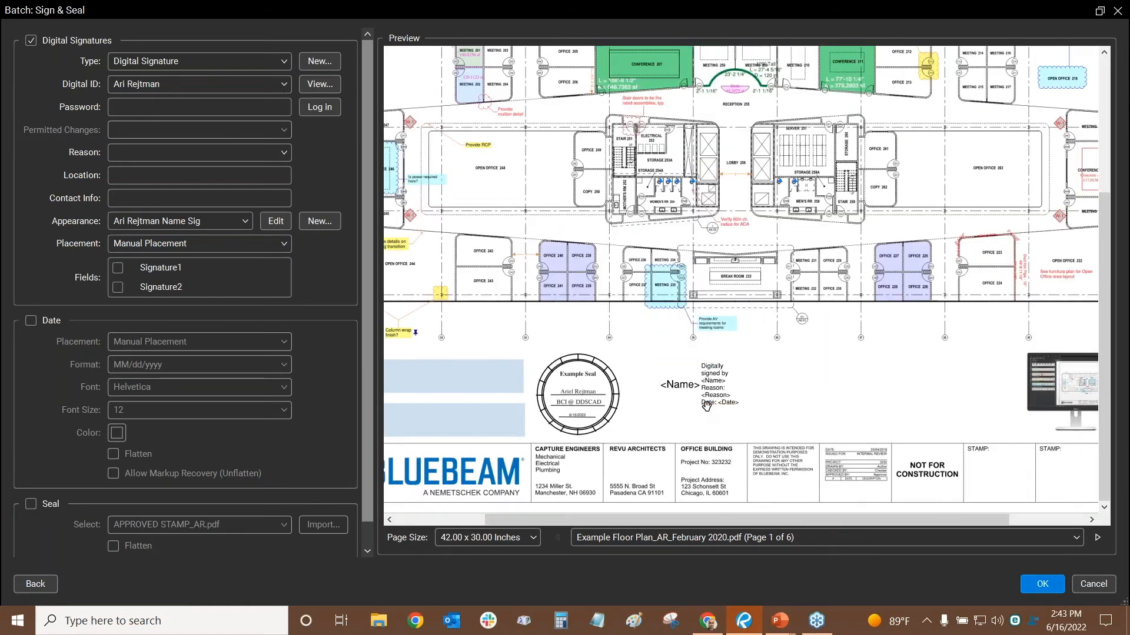
scroll(706, 405, up, 3)
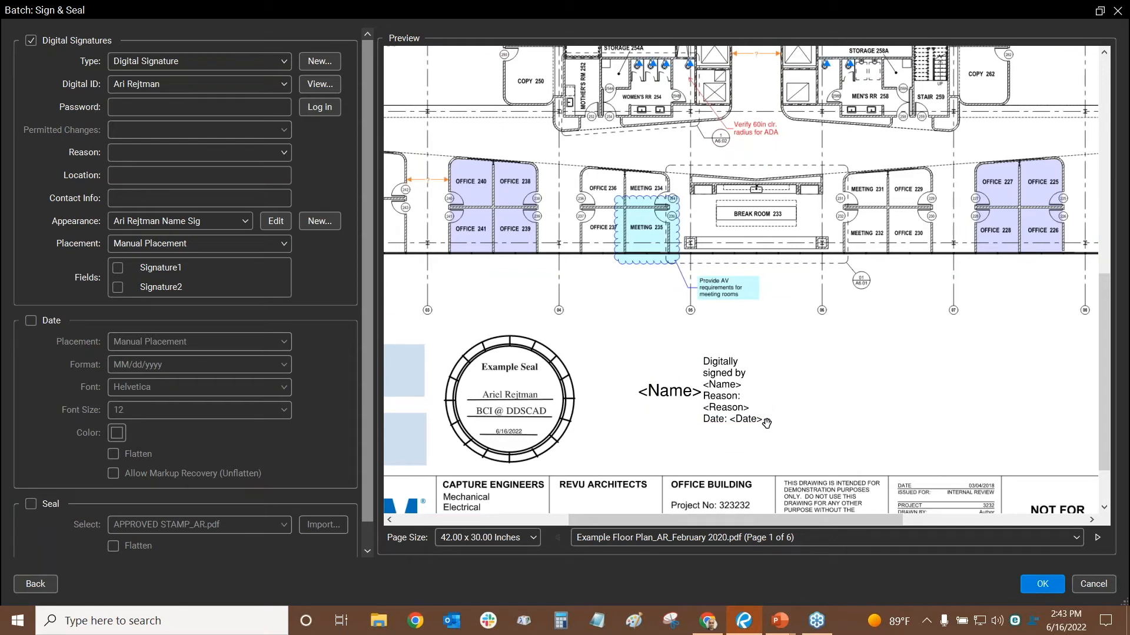
drag(770, 421, 852, 456)
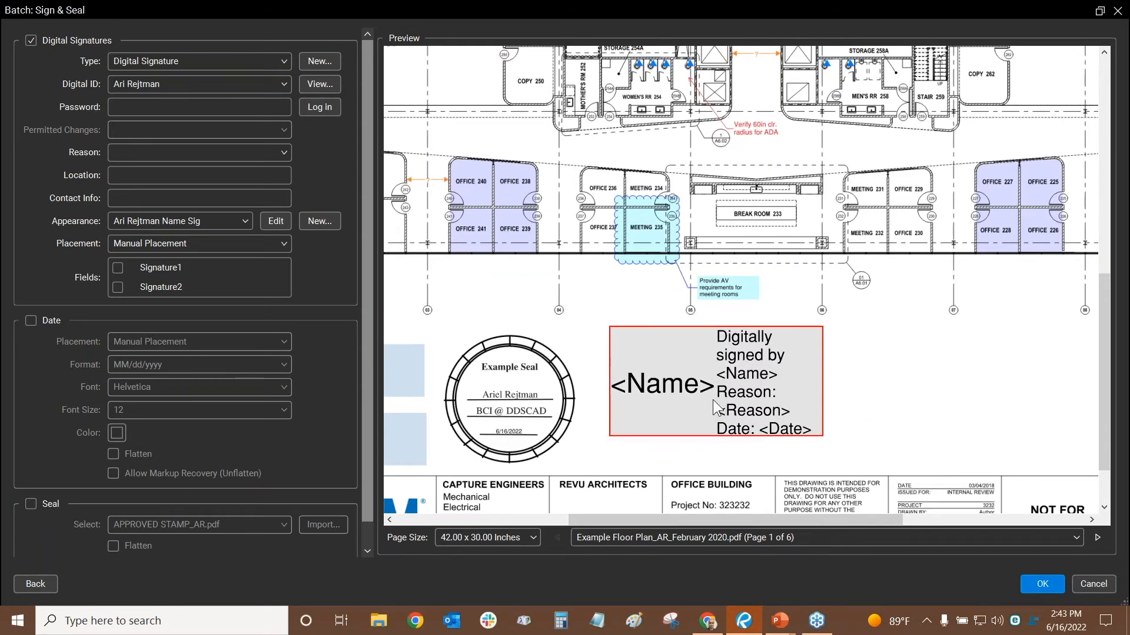
drag(693, 406, 690, 411)
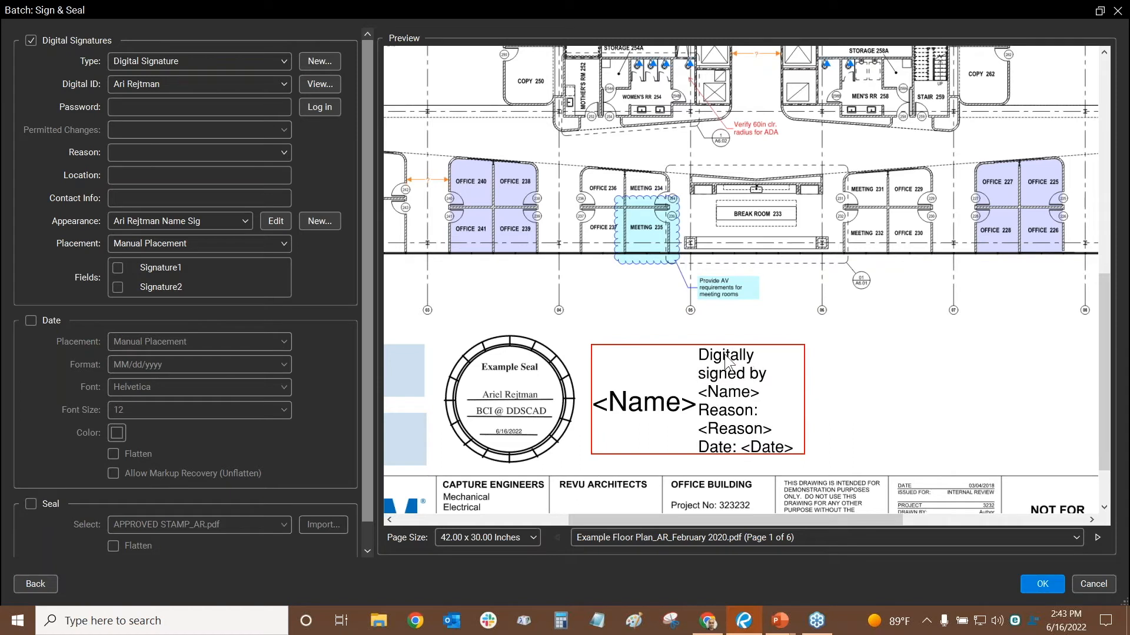
mouse_move(803, 383)
mouse_down()
mouse_move(891, 380)
mouse_move(707, 311)
mouse_up()
mouse_move(802, 384)
mouse_down()
mouse_move(833, 397)
mouse_move(802, 394)
mouse_move(832, 429)
mouse_up()
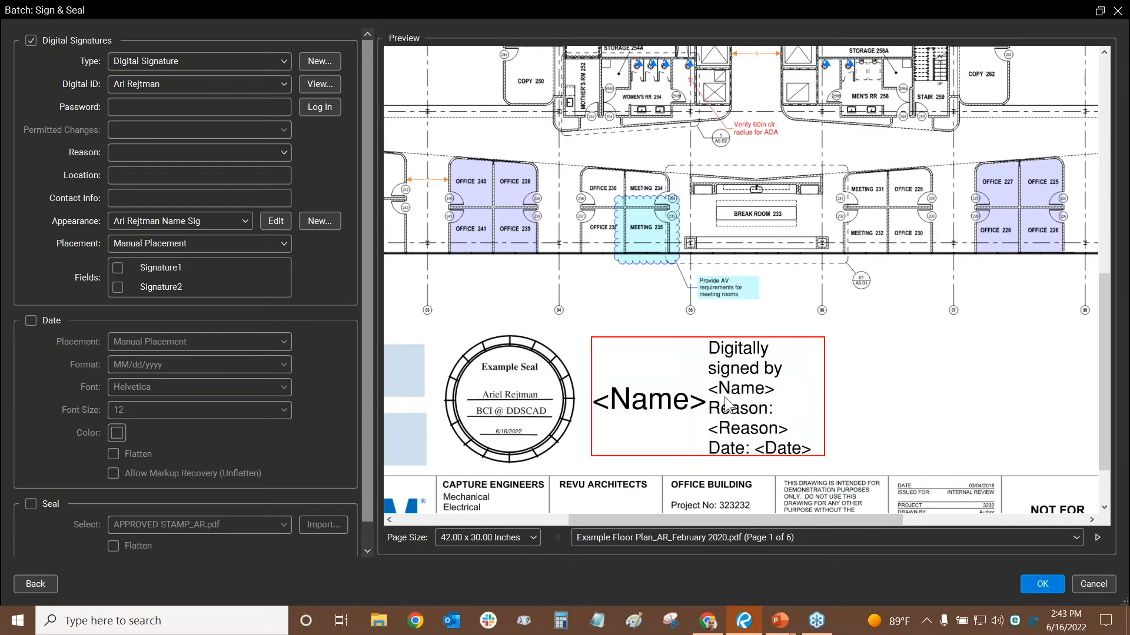
Step: Set the signature placement to Signature Field and select the Signature1 field
scroll(725, 396, down, 3)
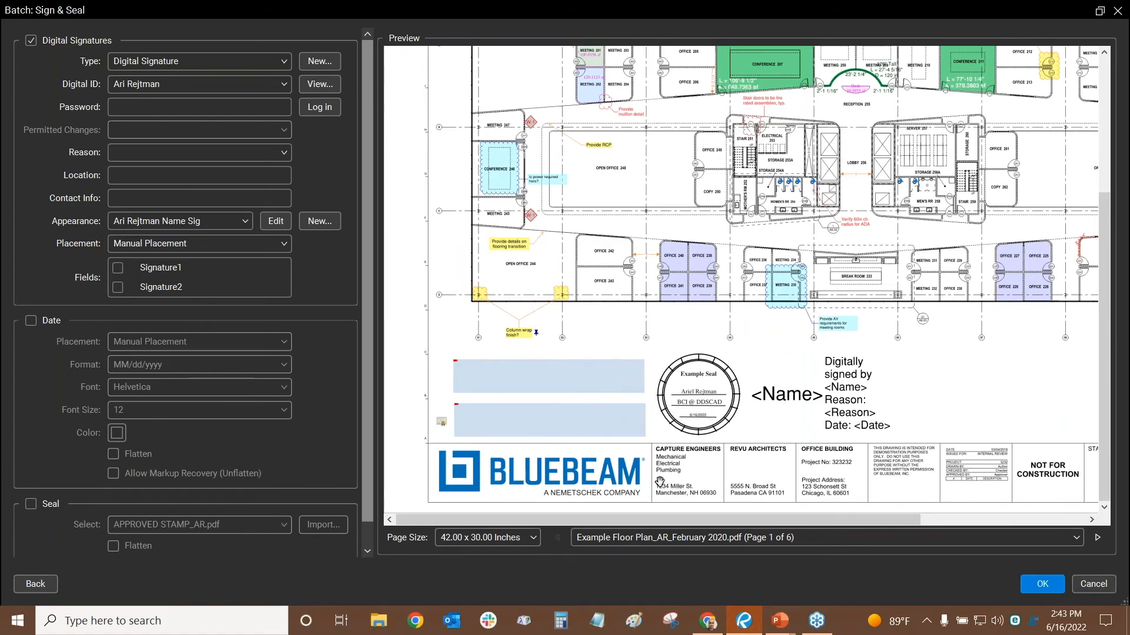
scroll(677, 439, up, 3)
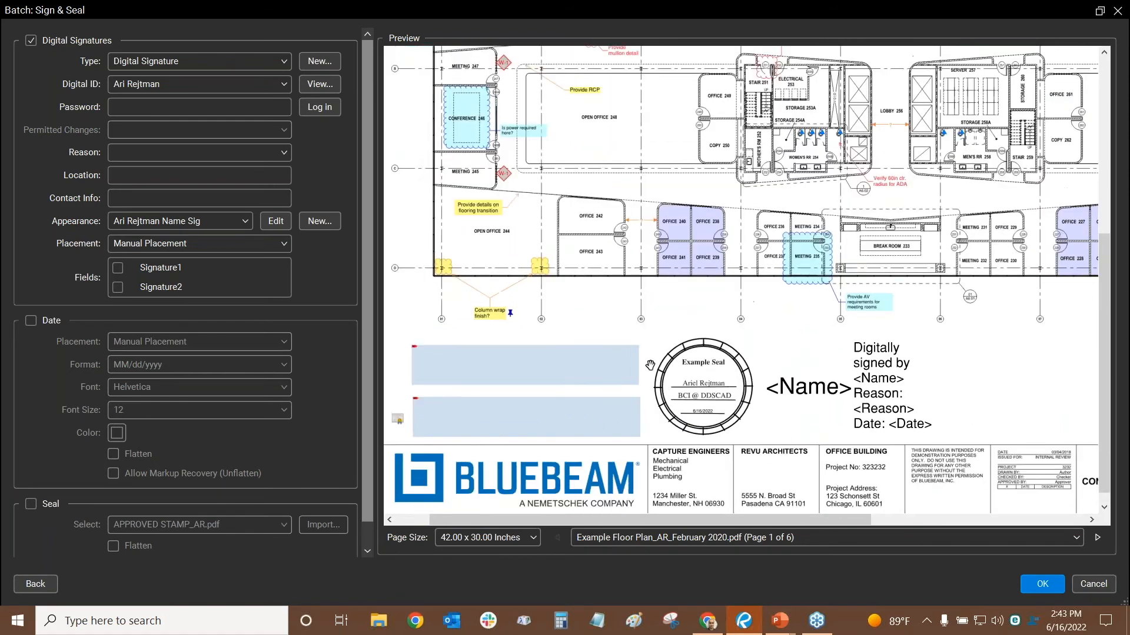
drag(667, 328, 729, 245)
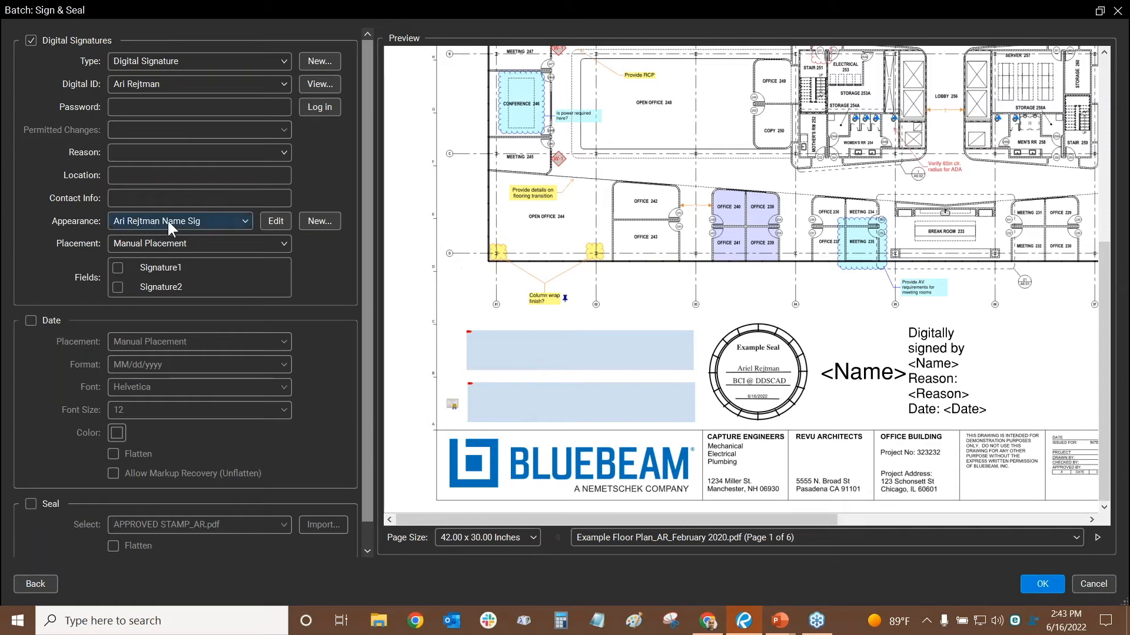
click(146, 245)
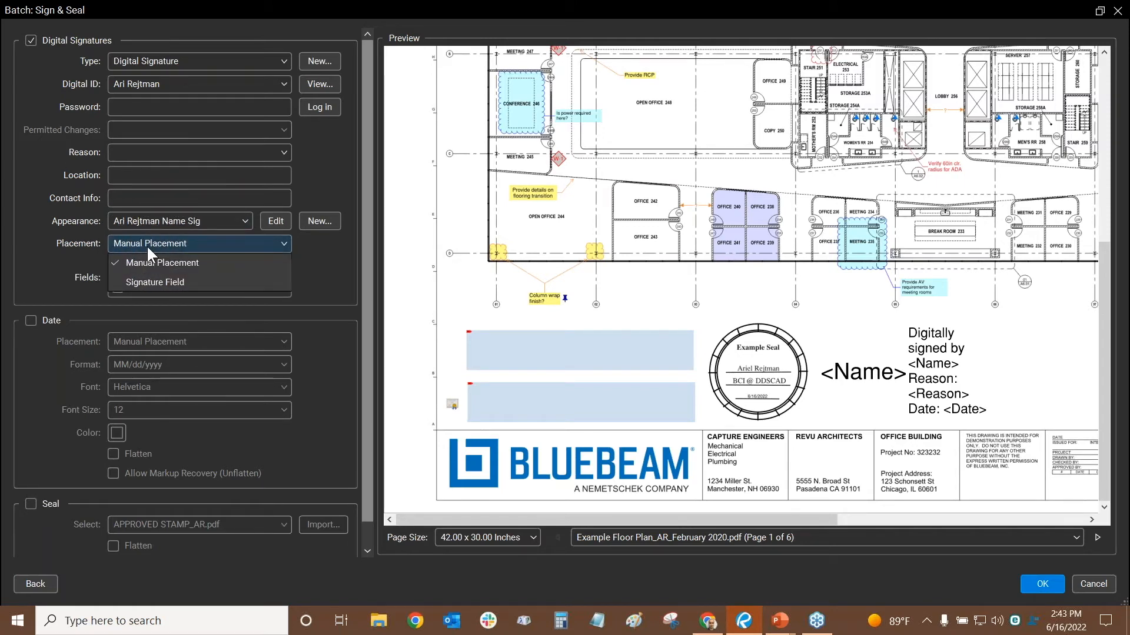
click(147, 278)
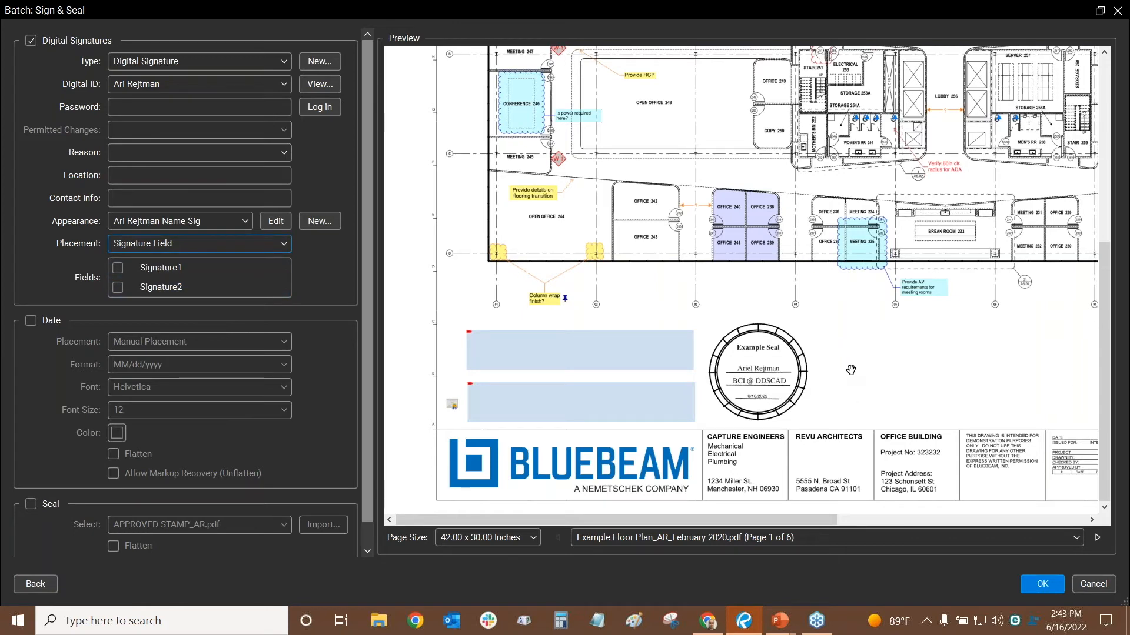
click(117, 268)
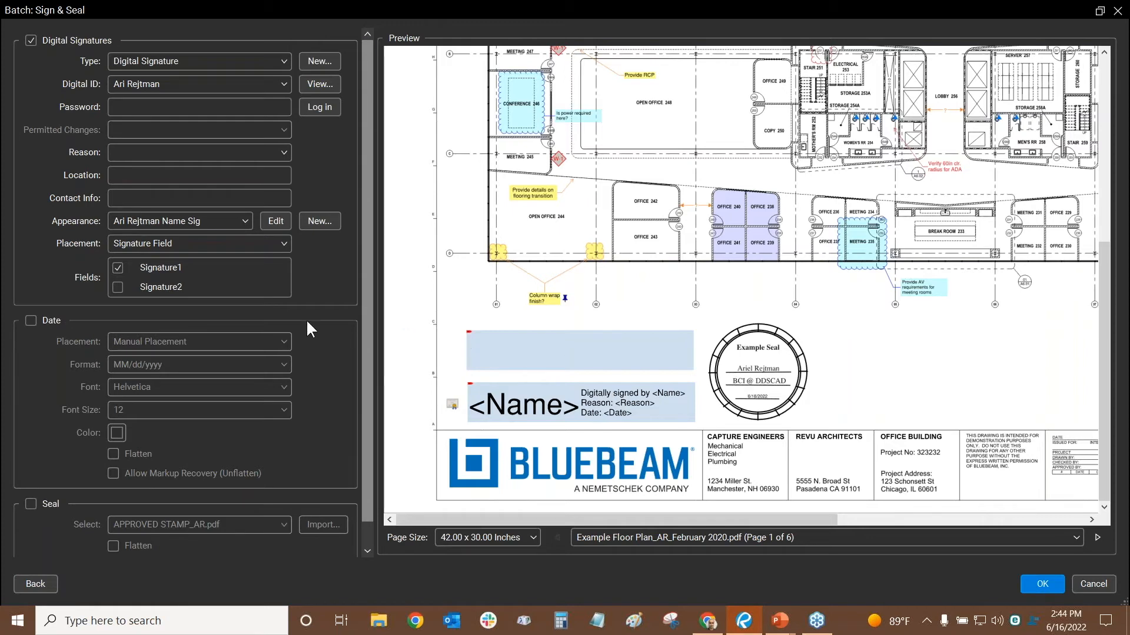
scroll(558, 428, up, 1)
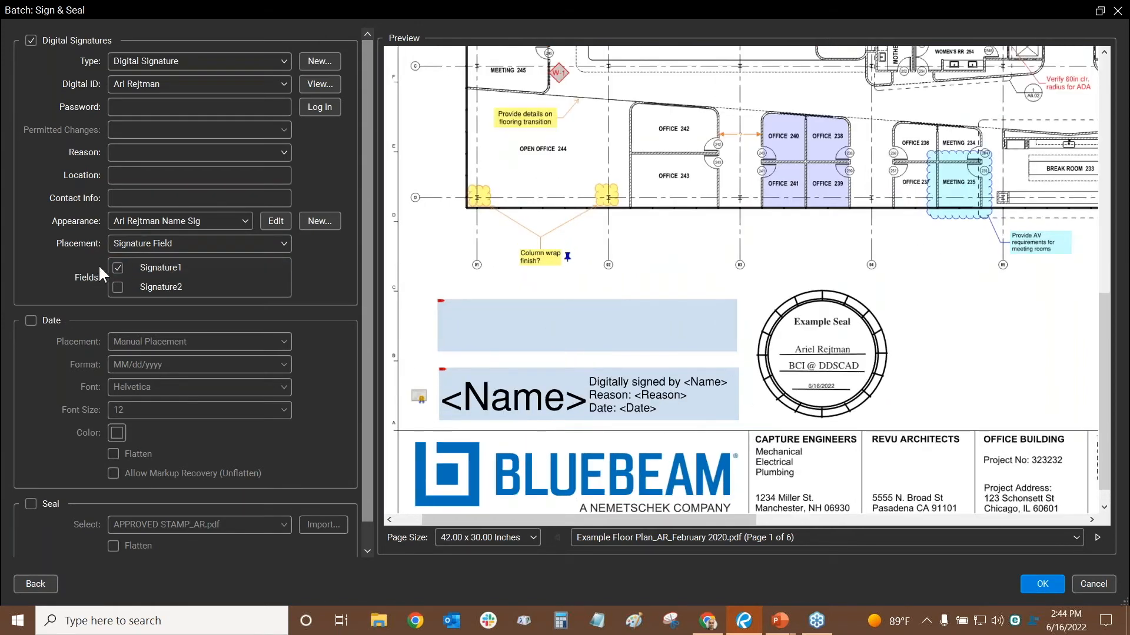
Step: Switch to Manual Placement and move the signature from the lower blue field to the blank area beside the Example Seal
click(129, 244)
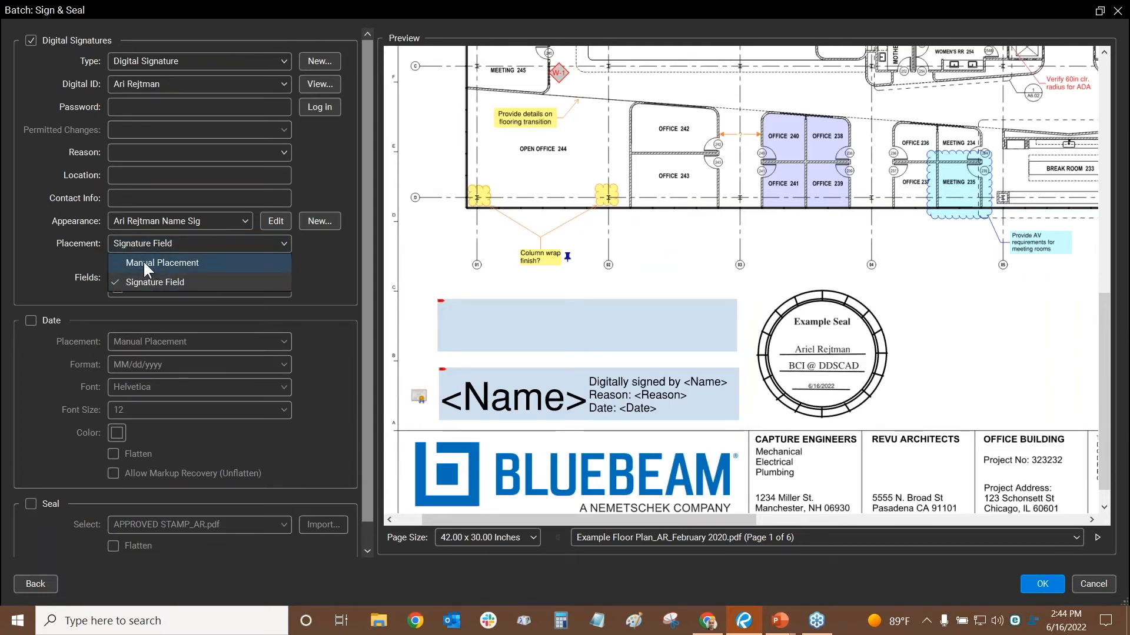
click(143, 263)
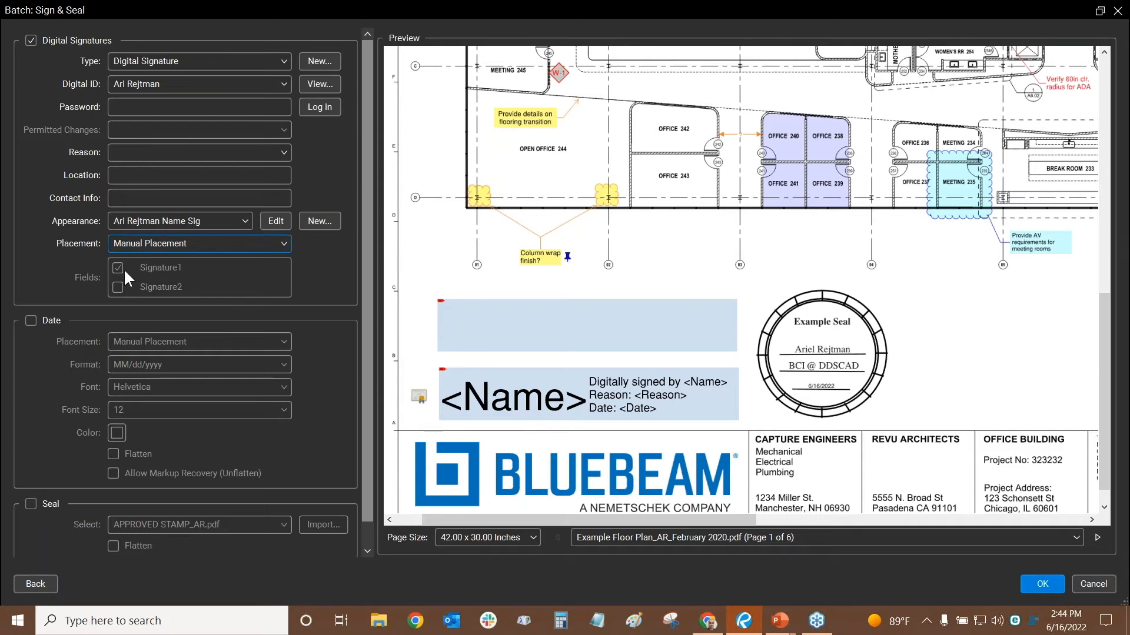
mouse_move(577, 393)
mouse_down()
mouse_move(947, 406)
mouse_move(982, 344)
mouse_move(641, 335)
mouse_up()
scroll(533, 274, down, 1)
drag(525, 298, 758, 288)
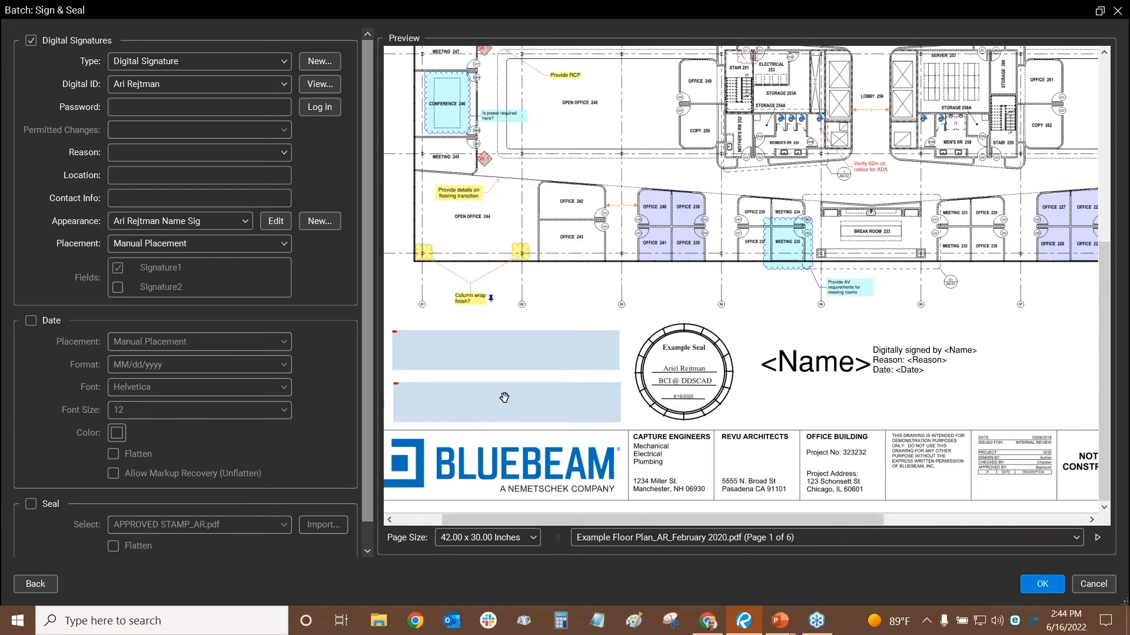
drag(758, 307, 777, 307)
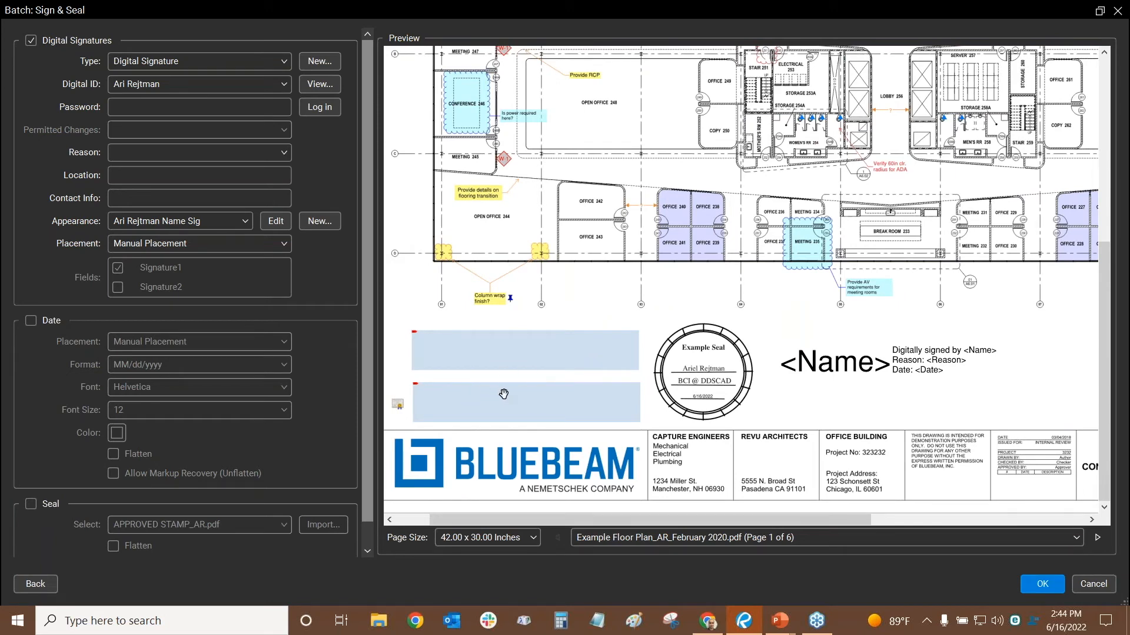
mouse_move(864, 368)
mouse_down()
mouse_move(736, 359)
mouse_move(827, 322)
mouse_move(859, 371)
mouse_up()
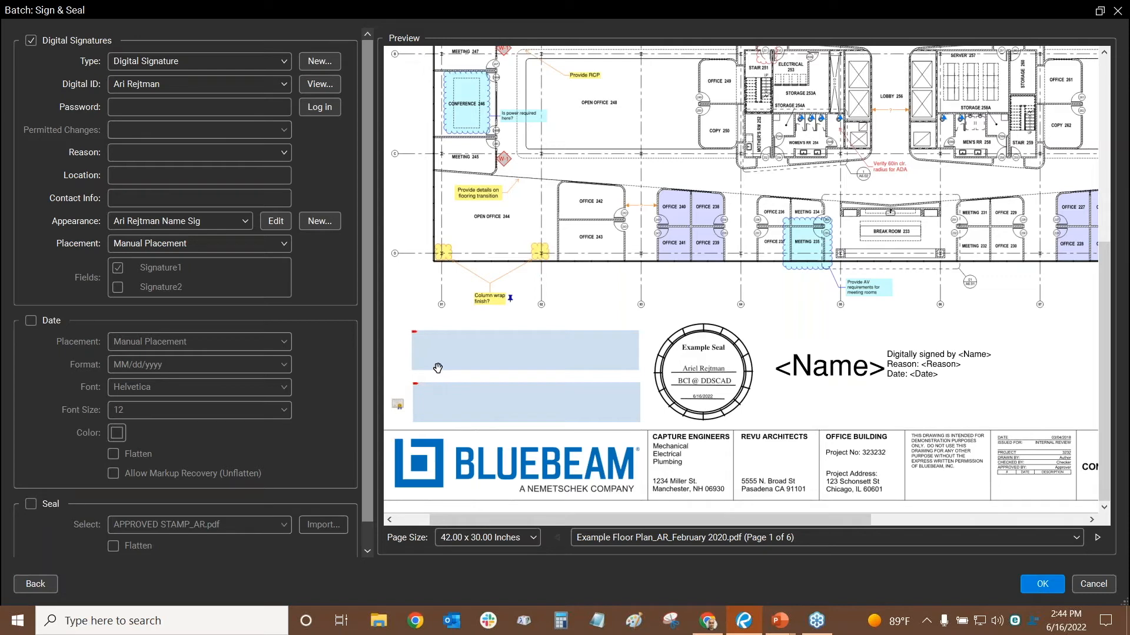
Step: Try Signature Field placement with Signature1, then return the placement to Manual Placement
click(136, 243)
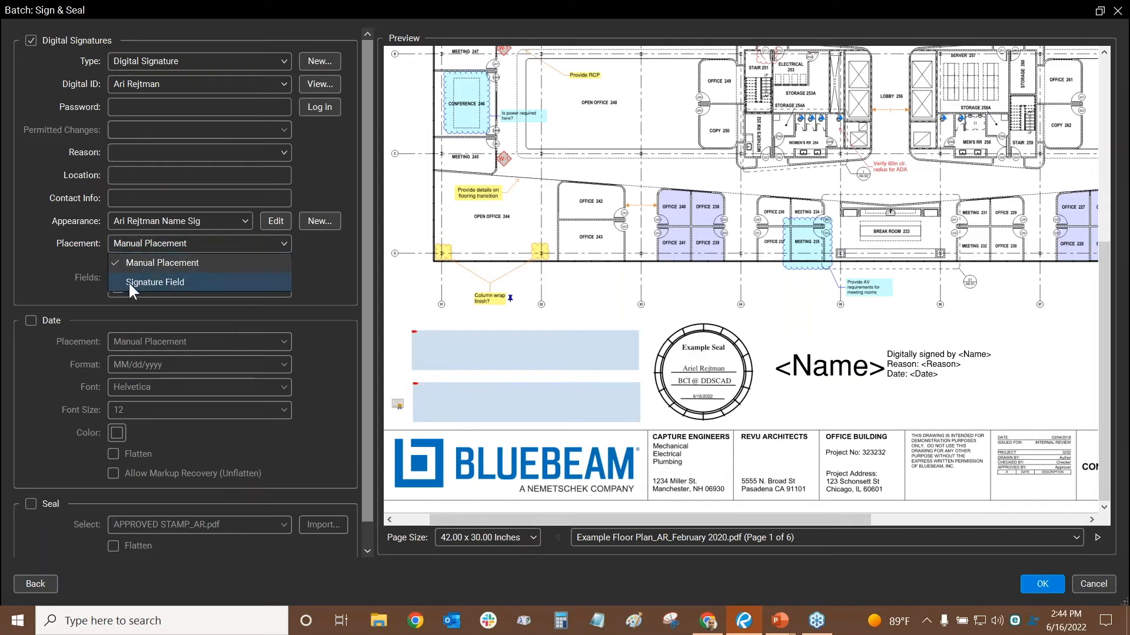
click(127, 281)
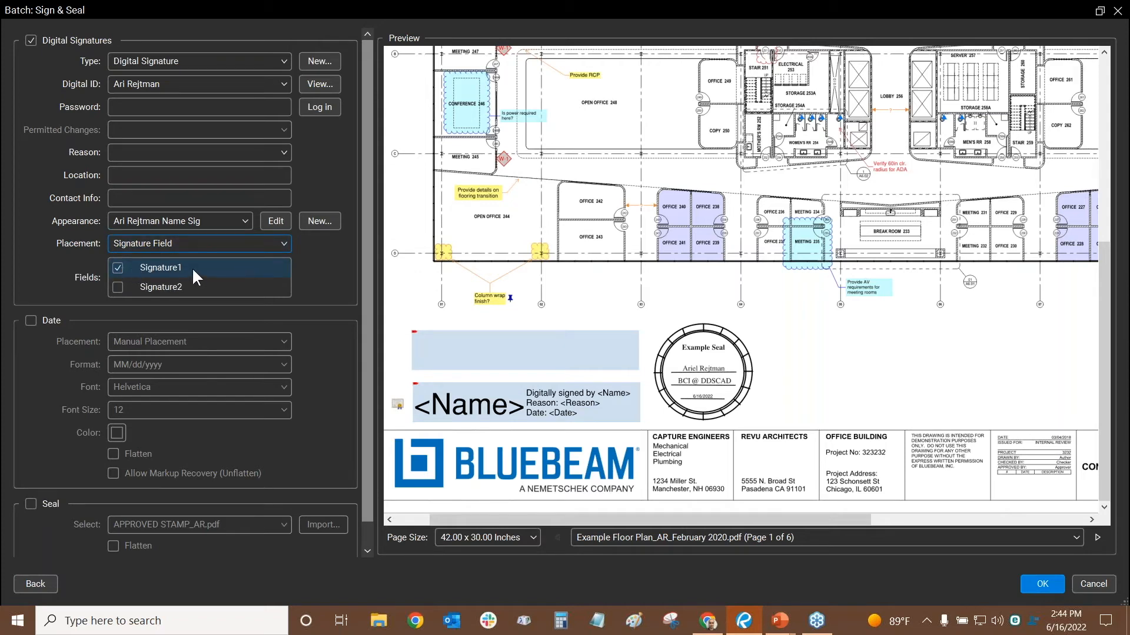
click(147, 244)
click(140, 262)
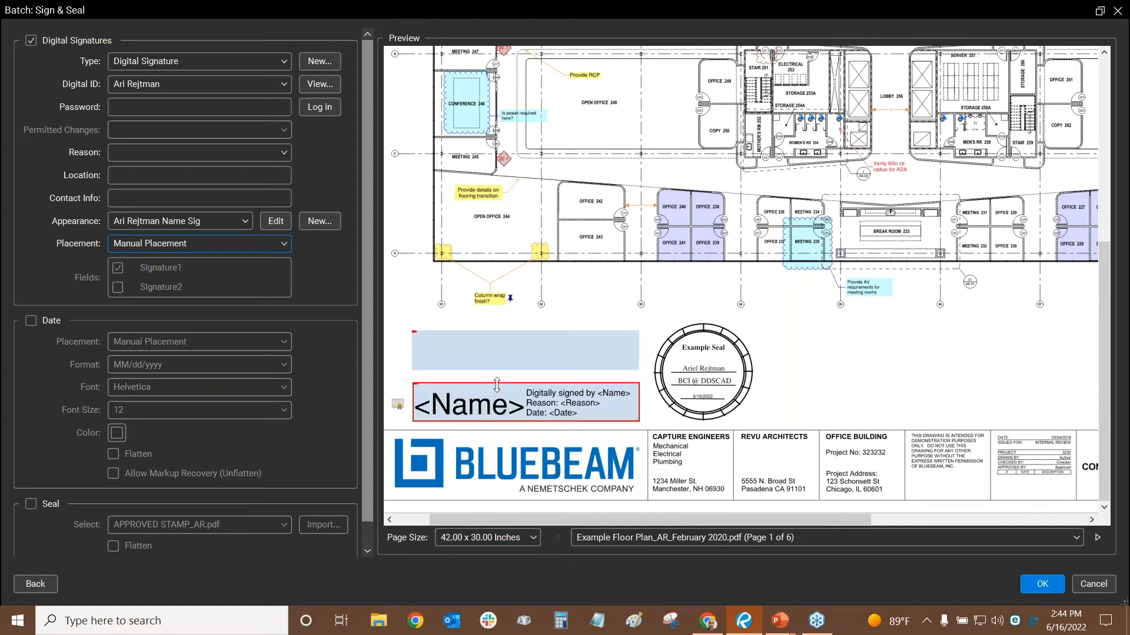
Step: Preview the manually placed signature on pages 2 and 3, then return to page 1 and nudge it slightly upward
click(797, 537)
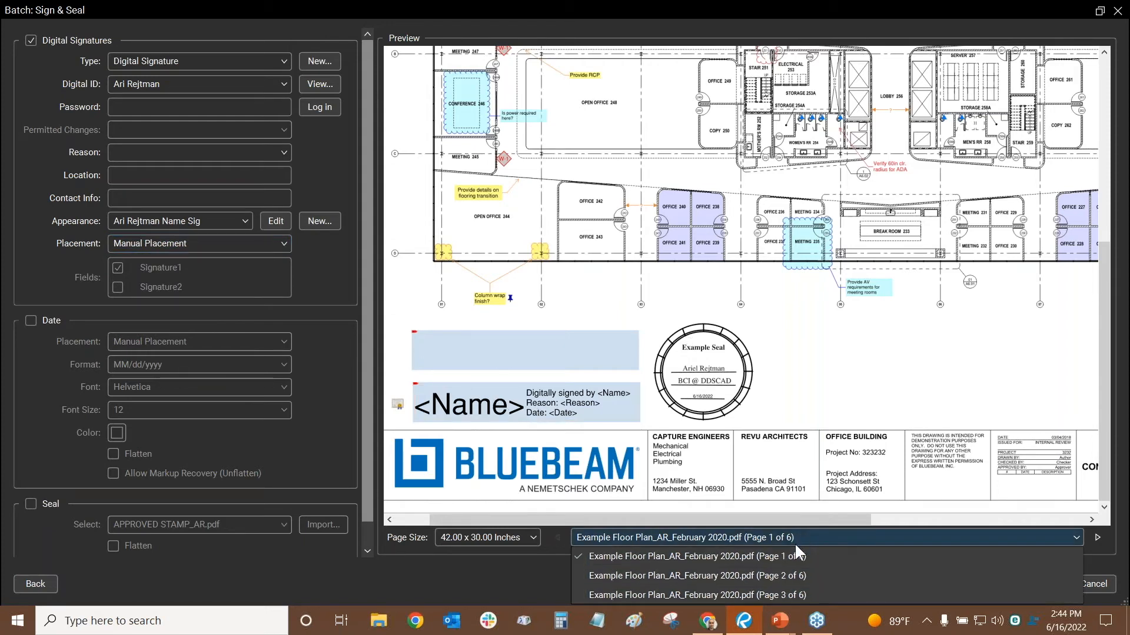
click(796, 577)
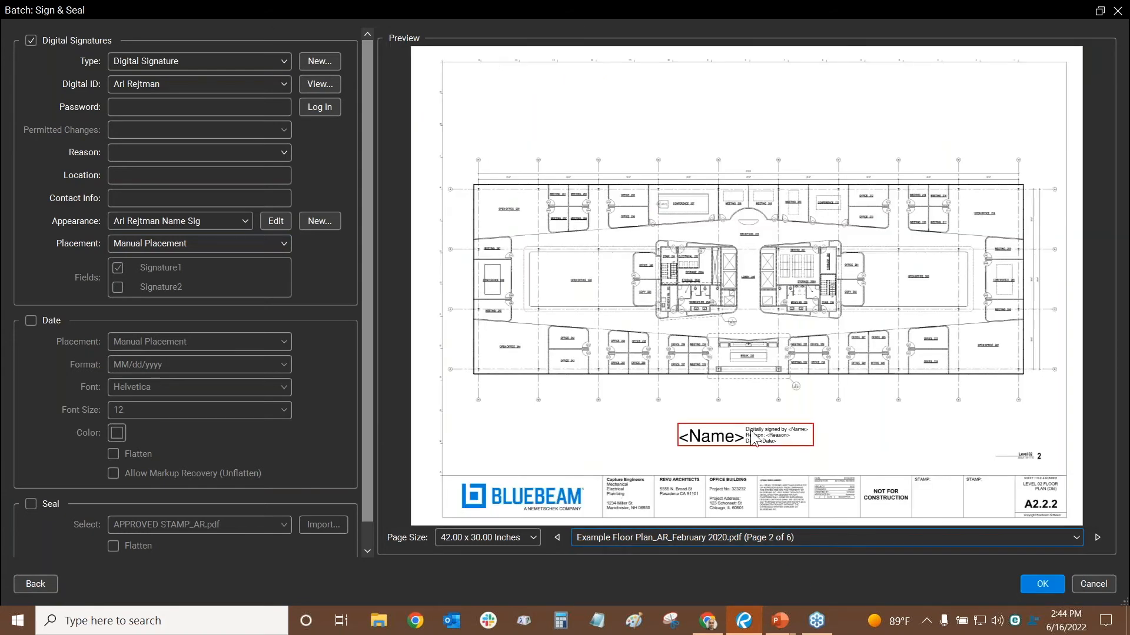
click(741, 535)
click(733, 593)
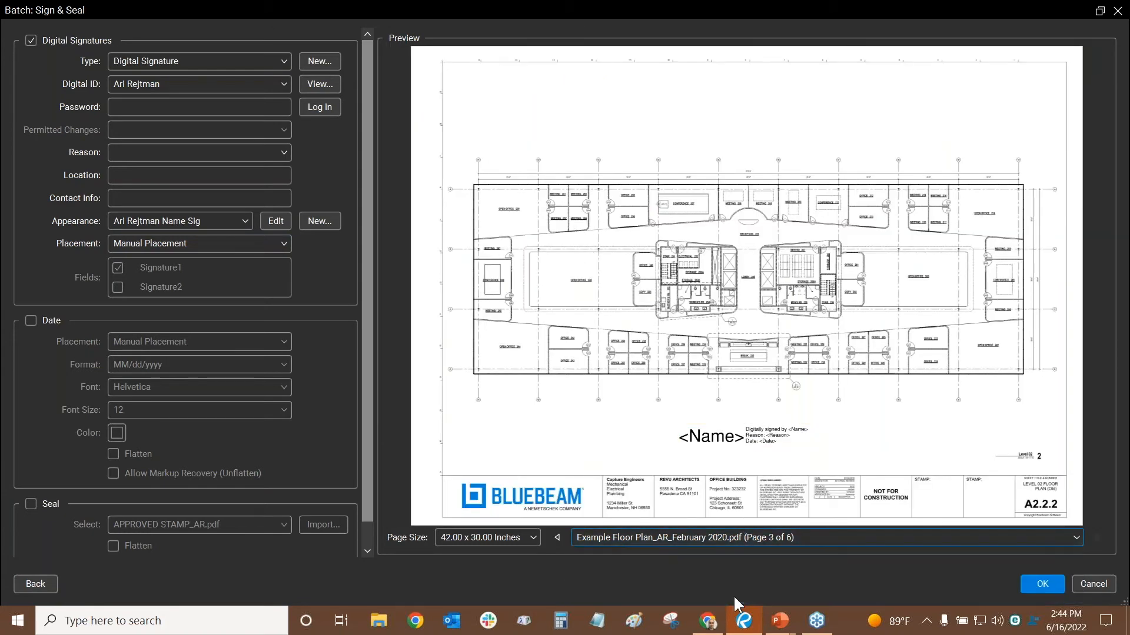
click(730, 537)
click(730, 554)
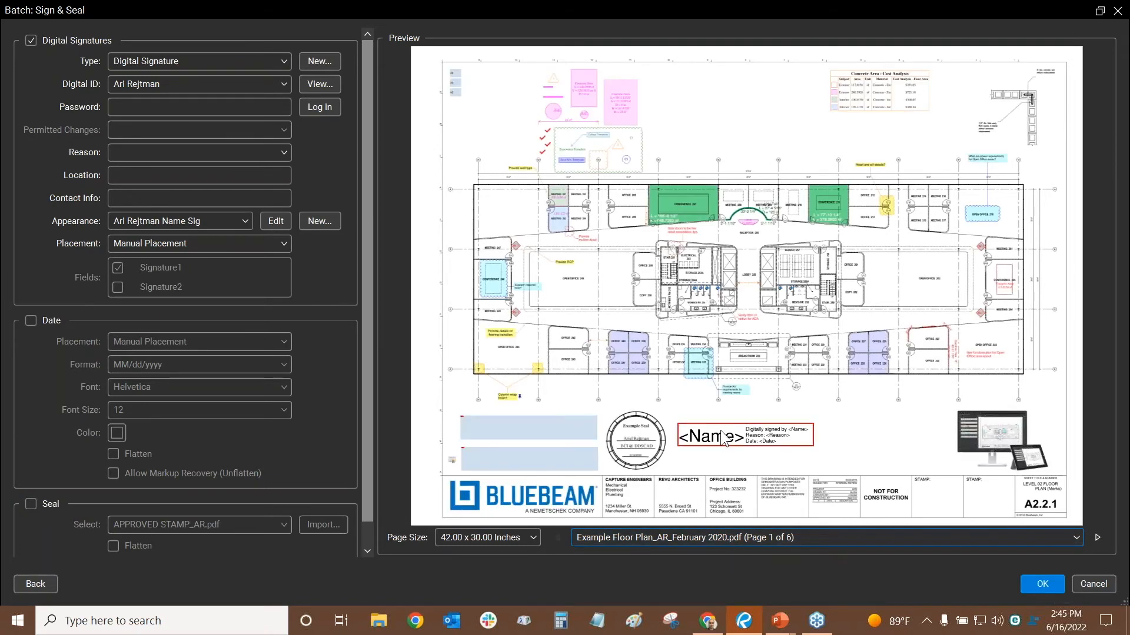
mouse_move(709, 435)
mouse_down()
mouse_move(698, 422)
mouse_move(708, 426)
mouse_up()
Step: Set the placement to Signature Field with Signature1, then check the signature preview on pages 2 and 3 of the floor plan
click(190, 249)
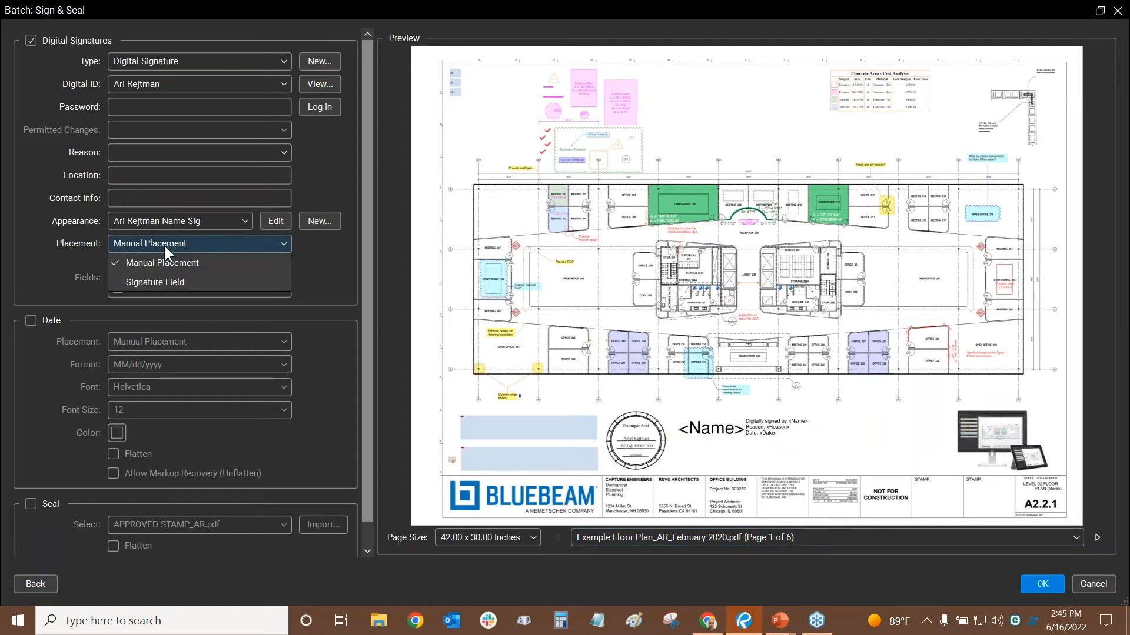
click(150, 276)
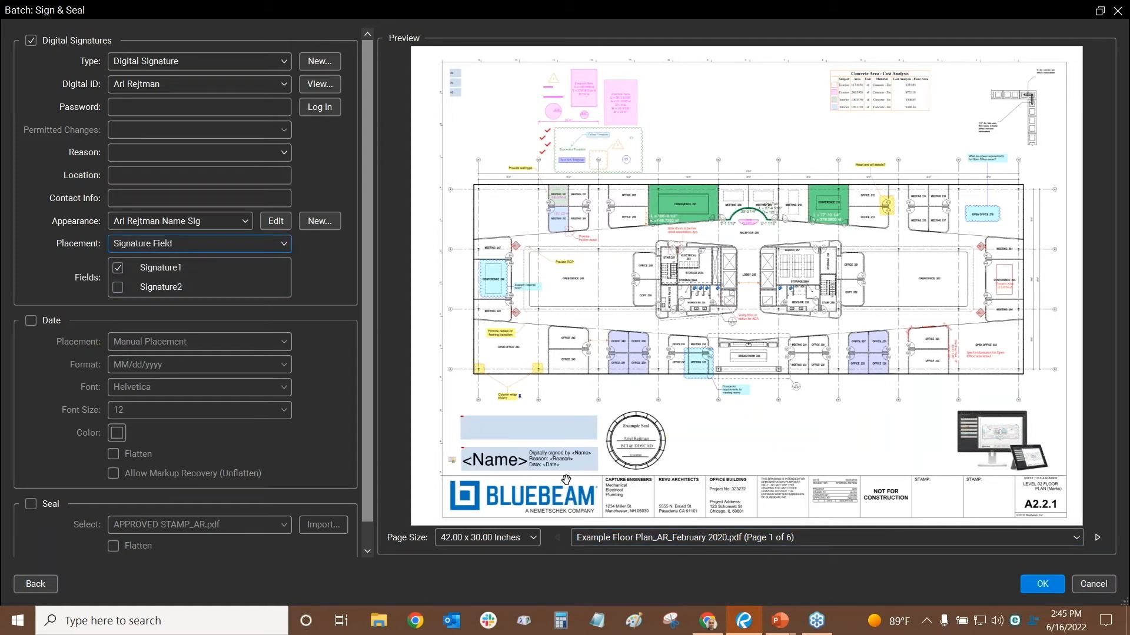
click(684, 535)
click(690, 568)
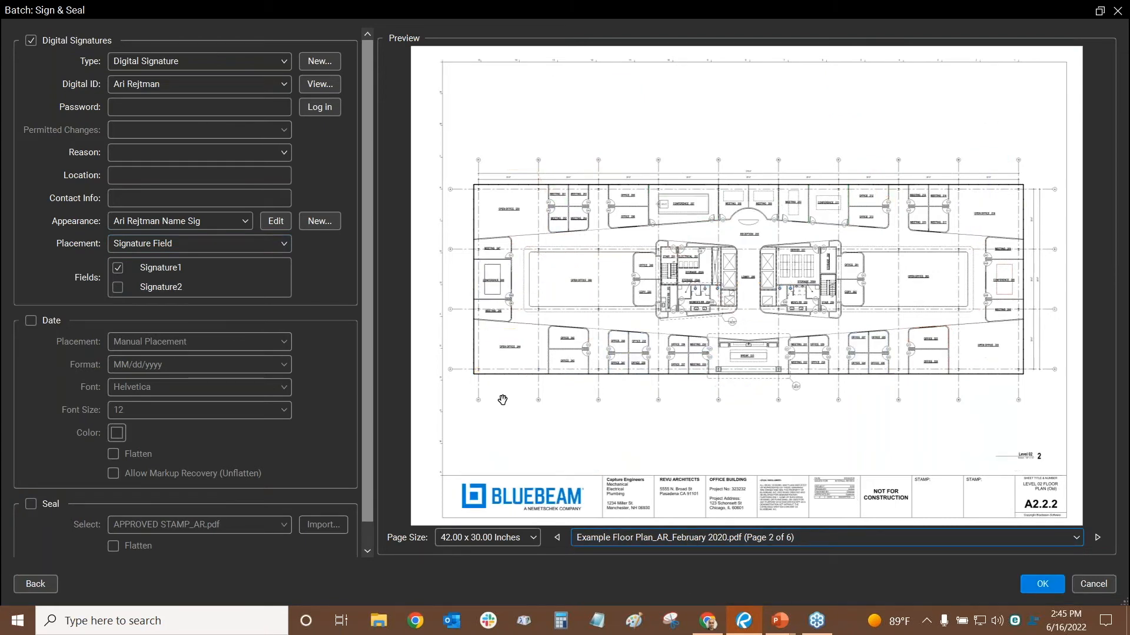
click(762, 538)
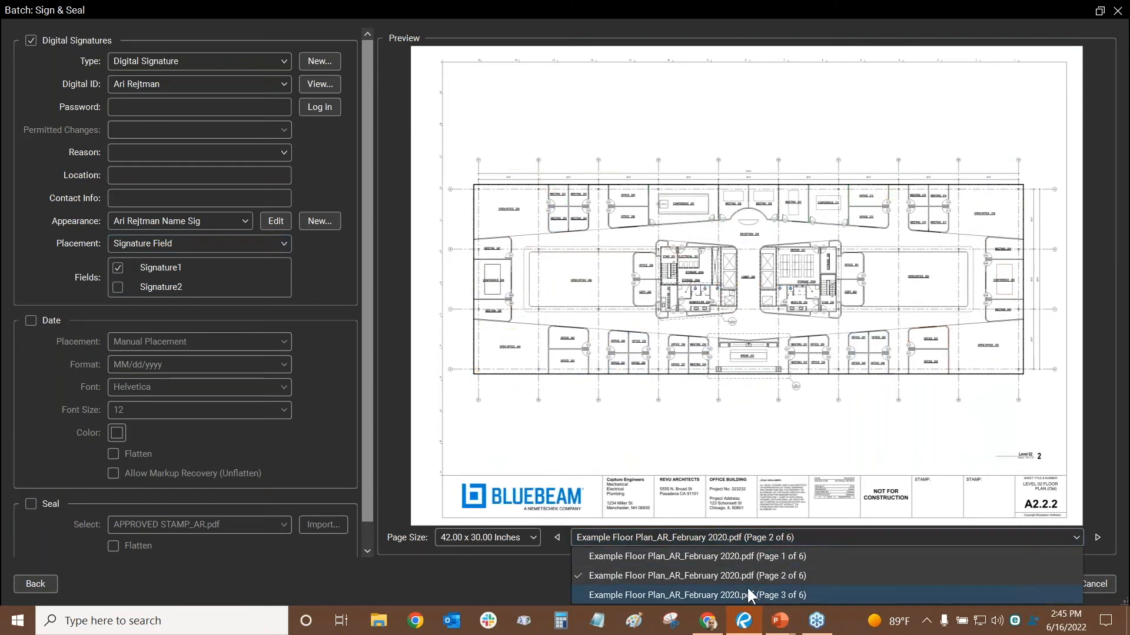
click(747, 591)
click(715, 536)
click(719, 575)
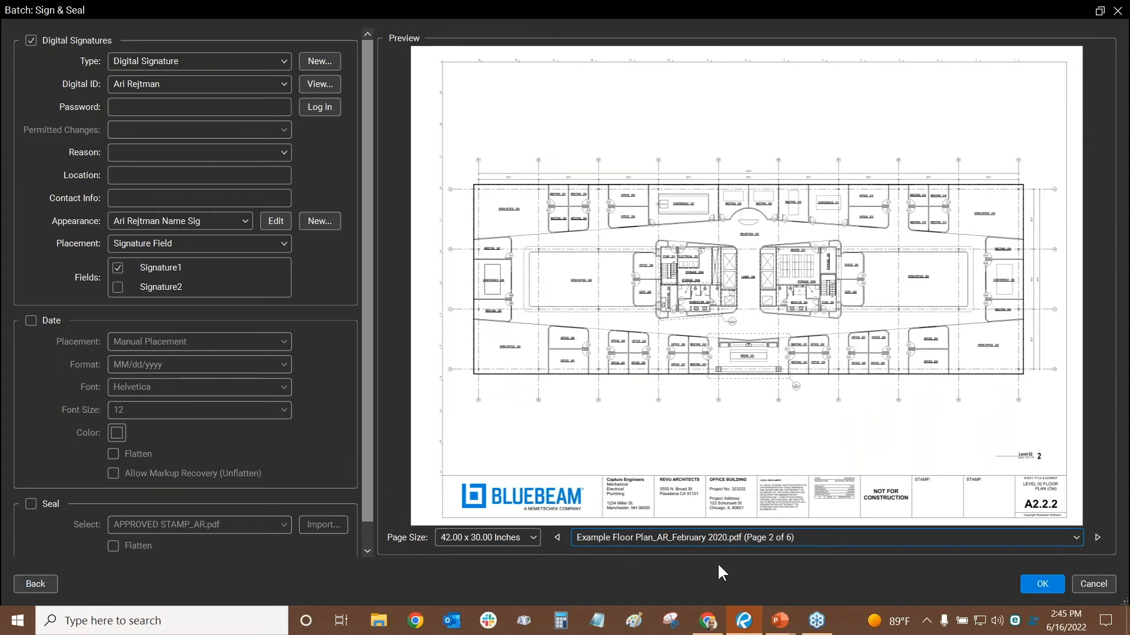
Step: Switch the signature placement back to Manual Placement and return the preview to page 1 of the floor plan
click(182, 246)
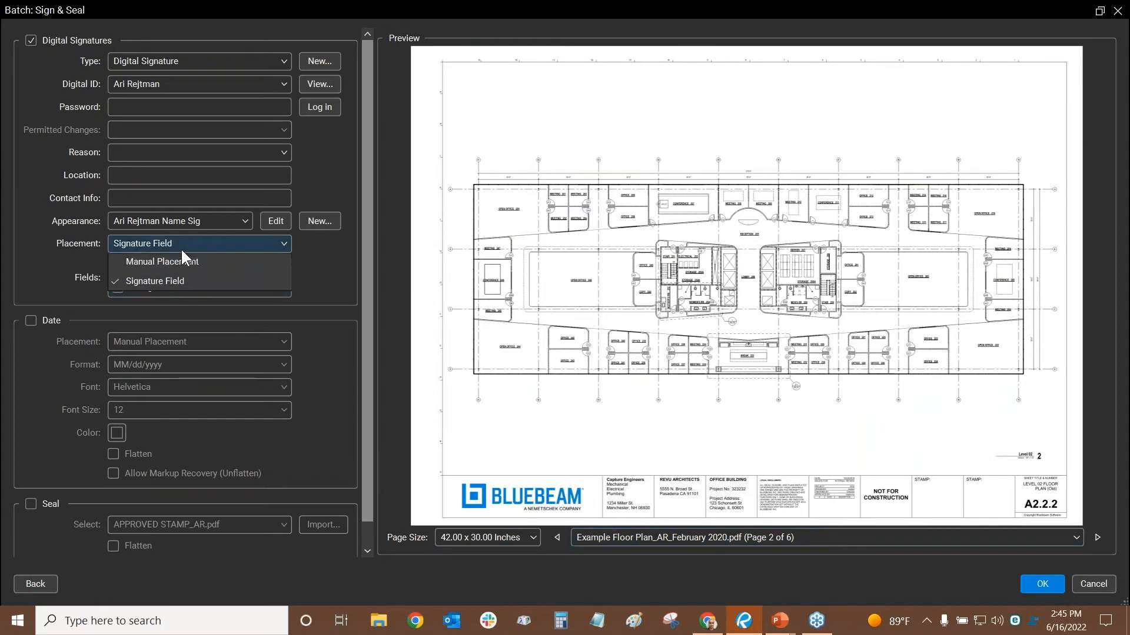
click(150, 263)
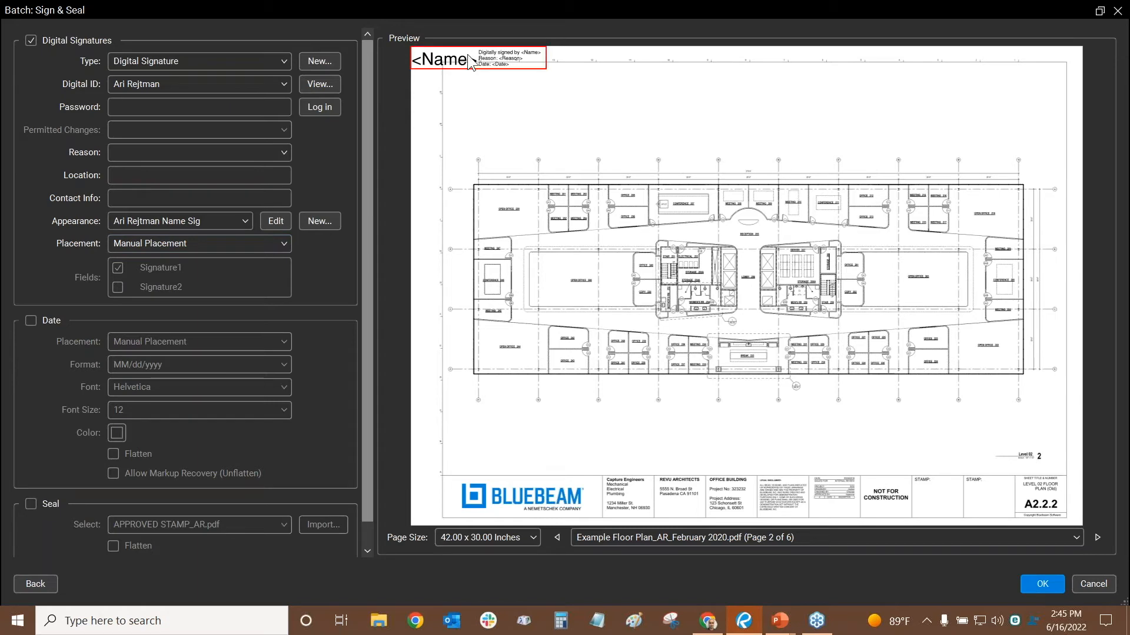
click(638, 538)
click(654, 554)
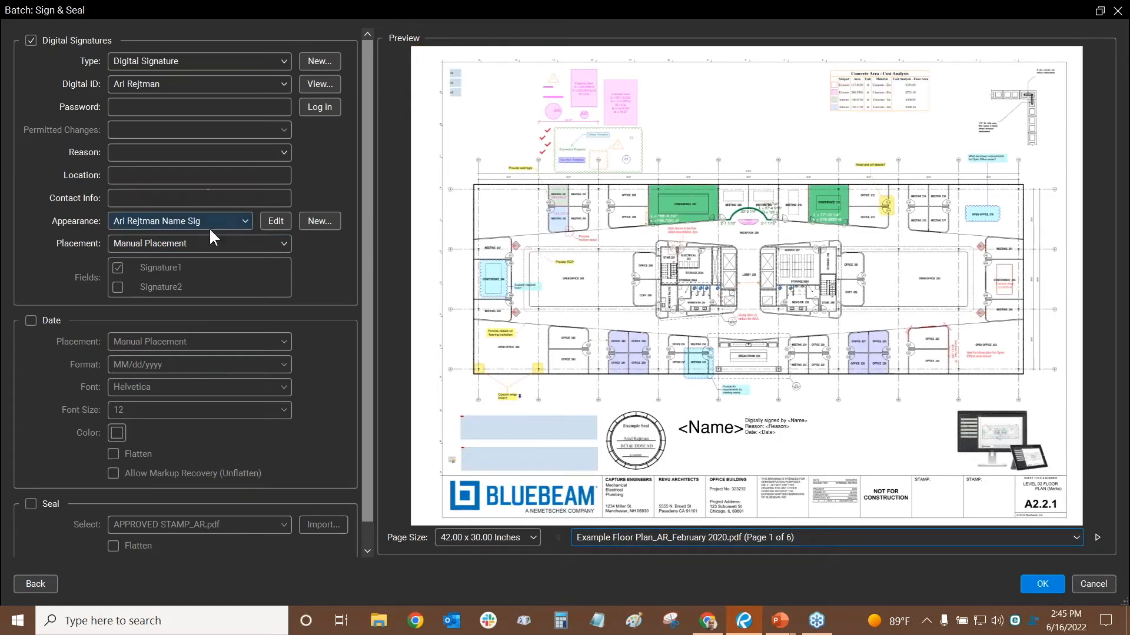
Step: Try the Signature Field placement on page 1, then set the signature back to Manual Placement
click(177, 250)
click(172, 281)
click(150, 242)
click(169, 263)
Step: Preview the manually placed signature on pages 2 and 3 of the floor plan, then return to page 1
click(690, 539)
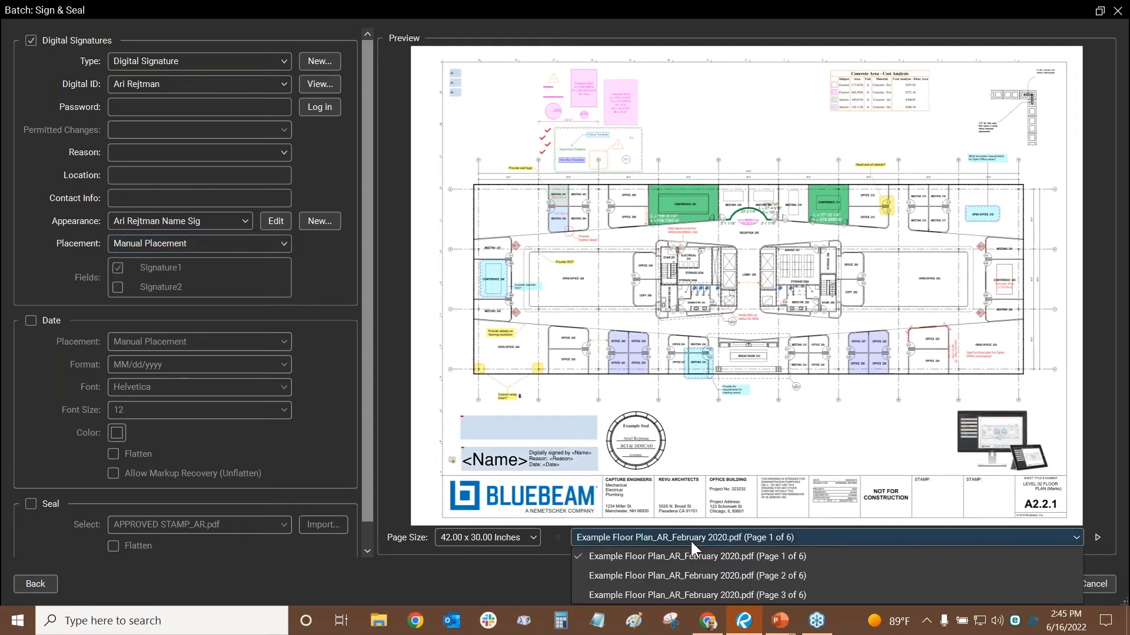
click(684, 575)
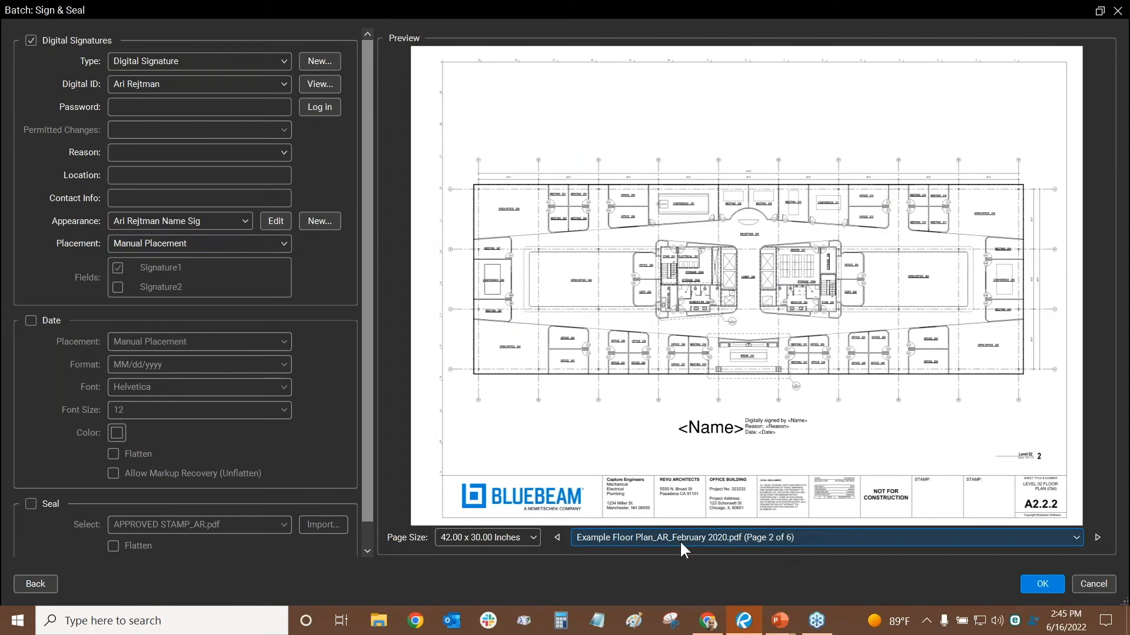
click(680, 539)
click(682, 593)
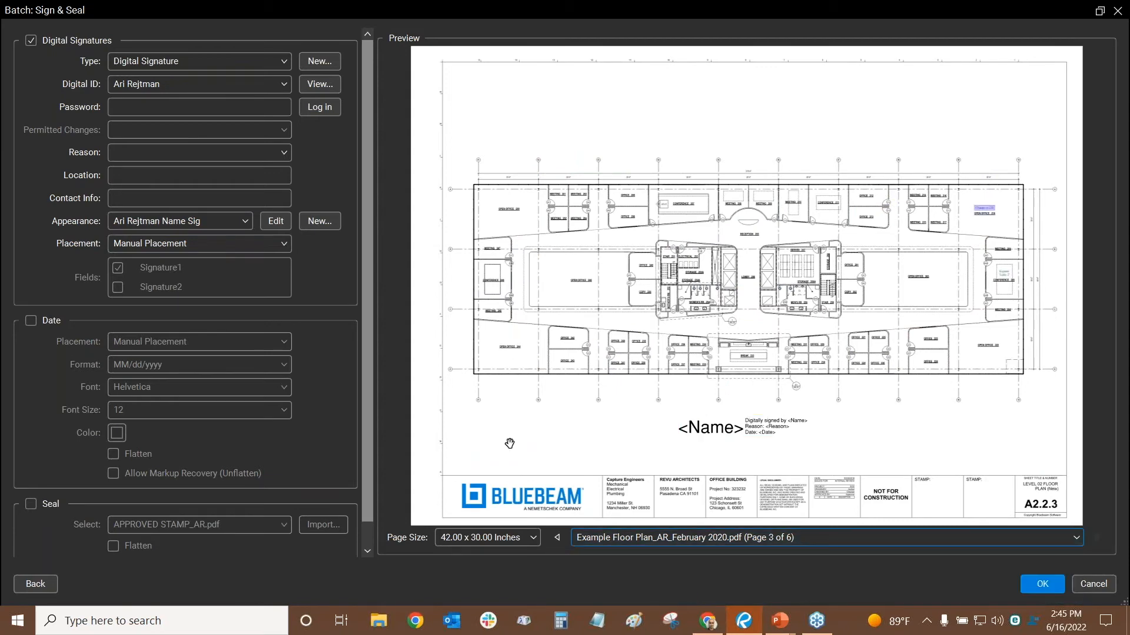
click(713, 539)
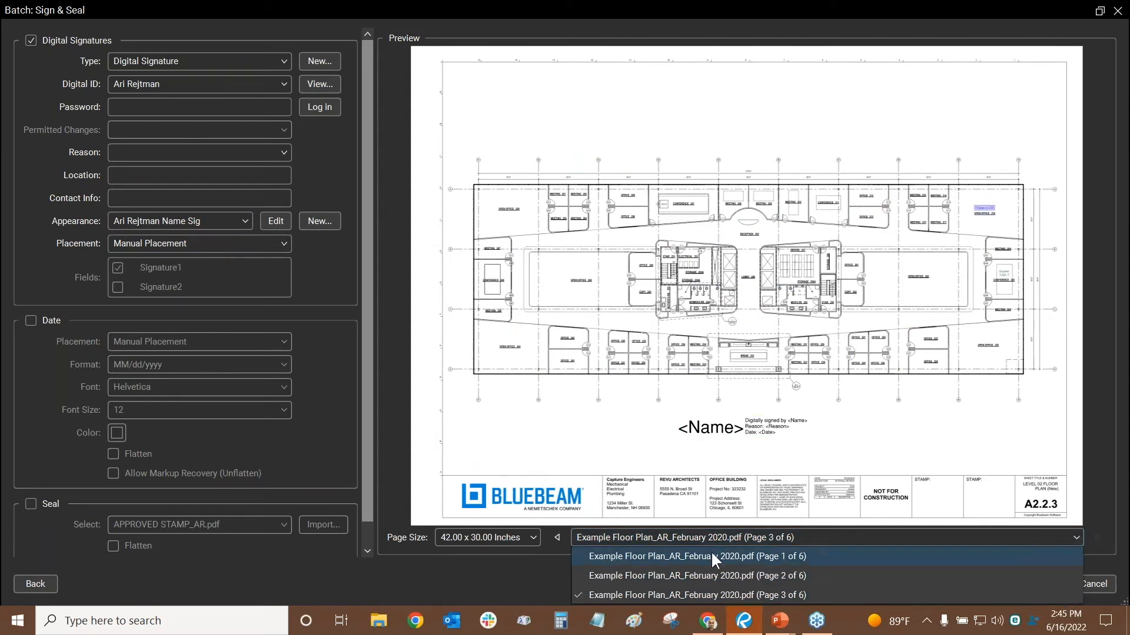
click(710, 551)
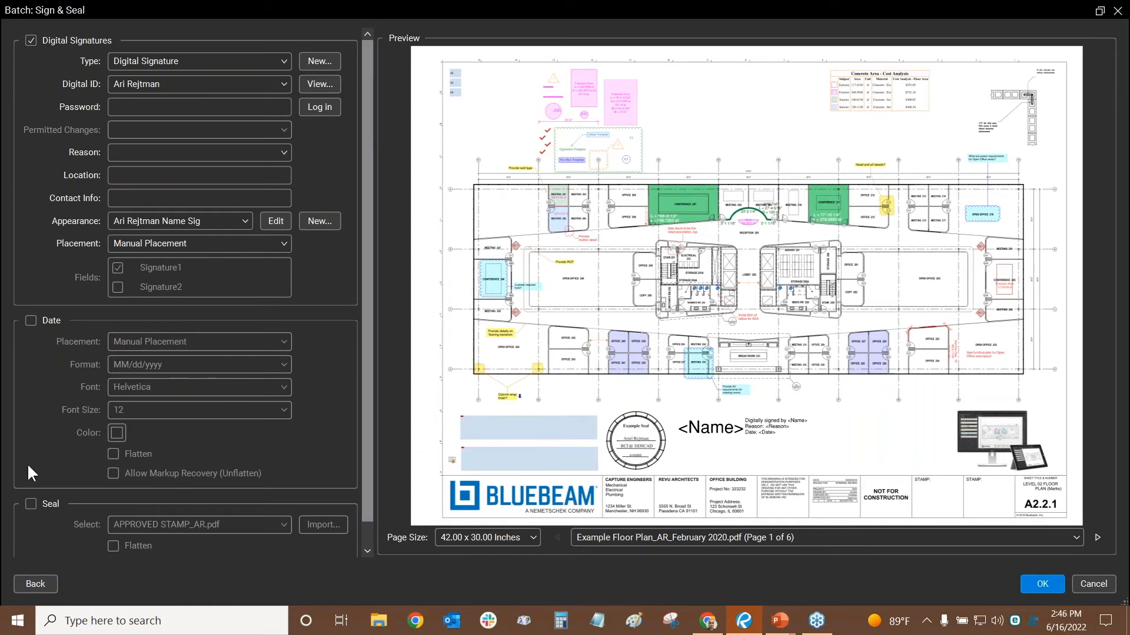
Step: Move the signature above the plan, switch its appearance to the Stamp Sig option, and place it beside the Example Seal
click(742, 427)
mouse_move(743, 430)
mouse_down()
mouse_move(601, 101)
mouse_move(719, 116)
mouse_up()
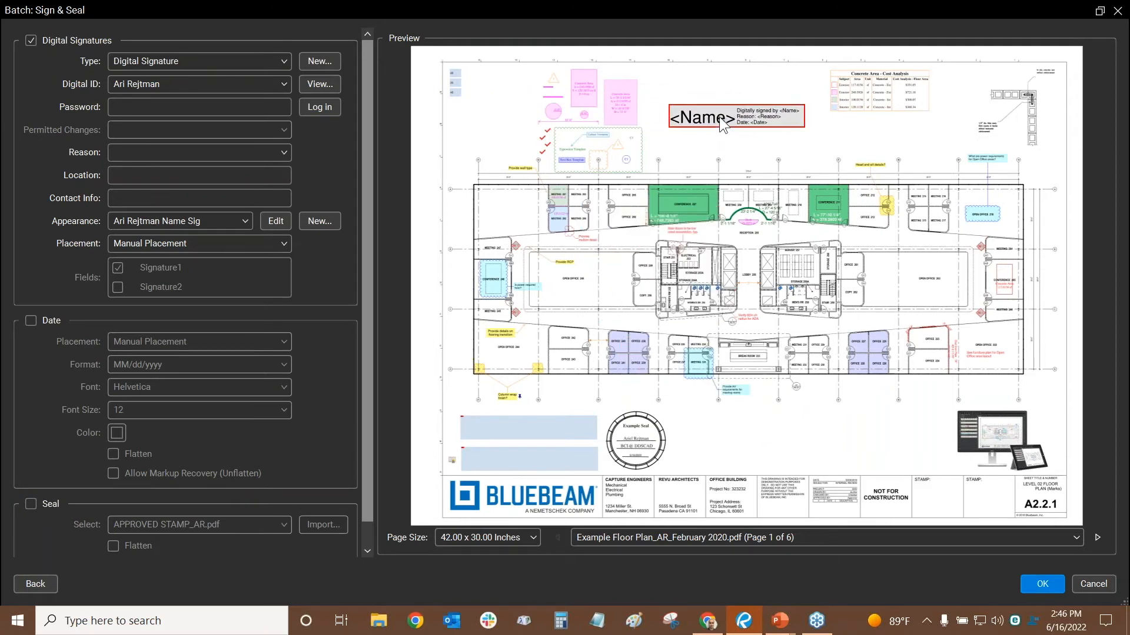
click(178, 220)
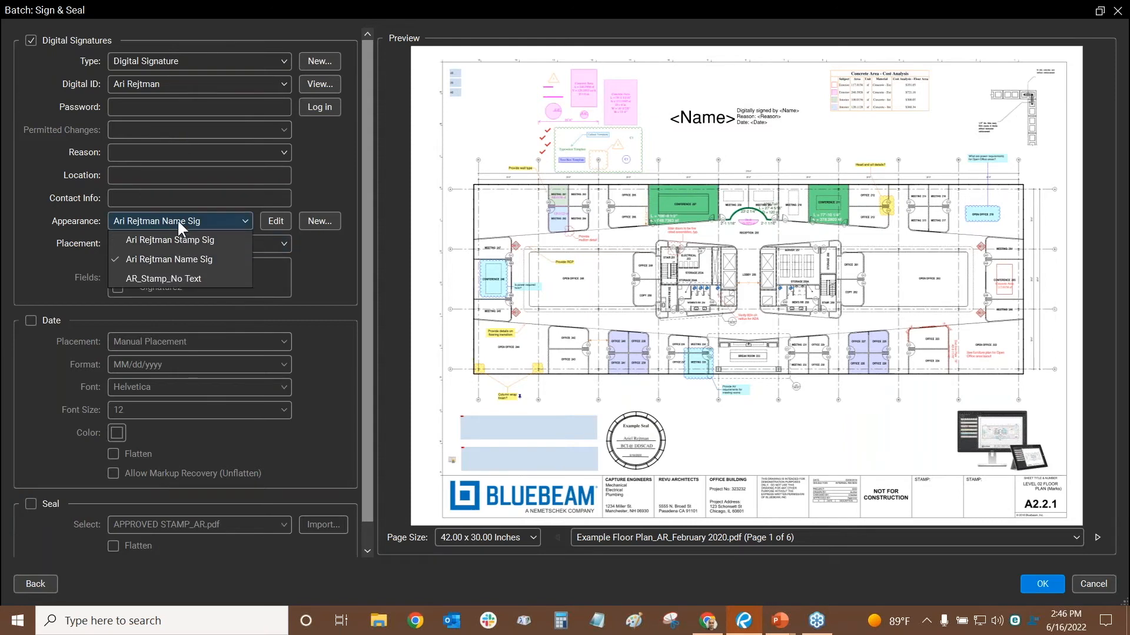
click(177, 241)
mouse_move(704, 127)
mouse_down()
mouse_move(788, 327)
mouse_move(717, 436)
mouse_up()
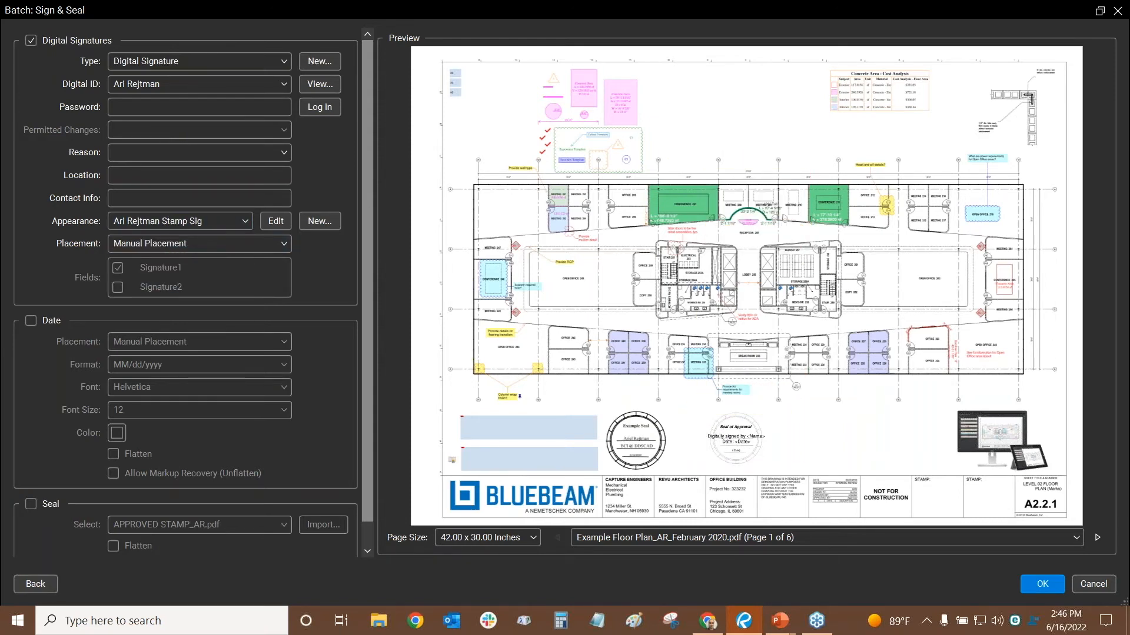
Step: Adjust the position of the Seal of Approval signature in the blank area beside the Example Seal
scroll(717, 421, up, 5)
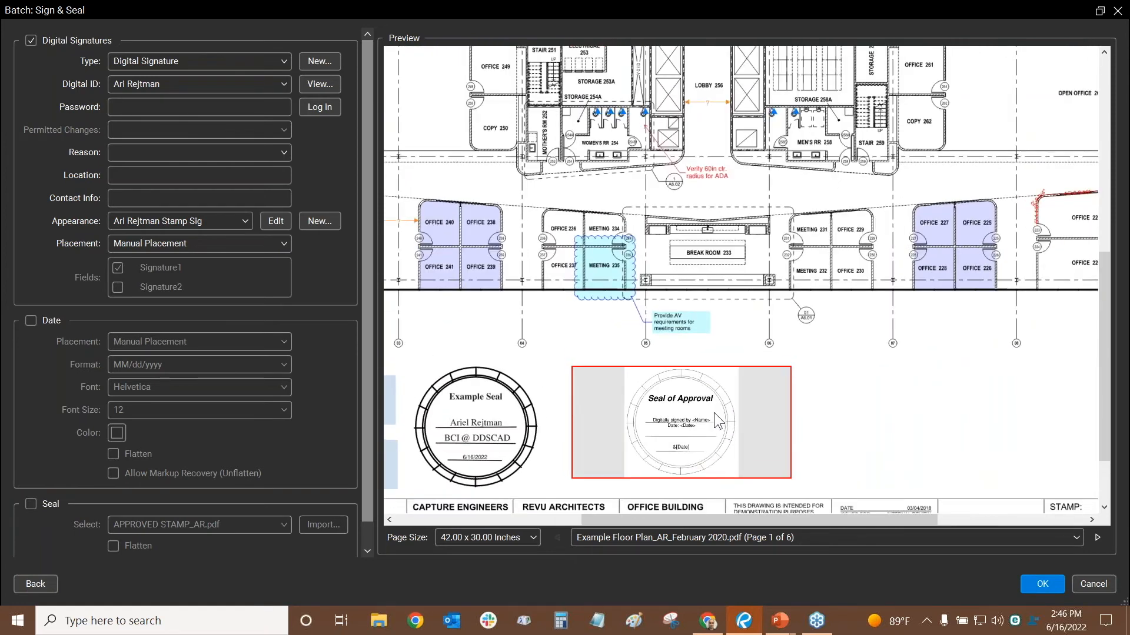
drag(715, 419, 775, 390)
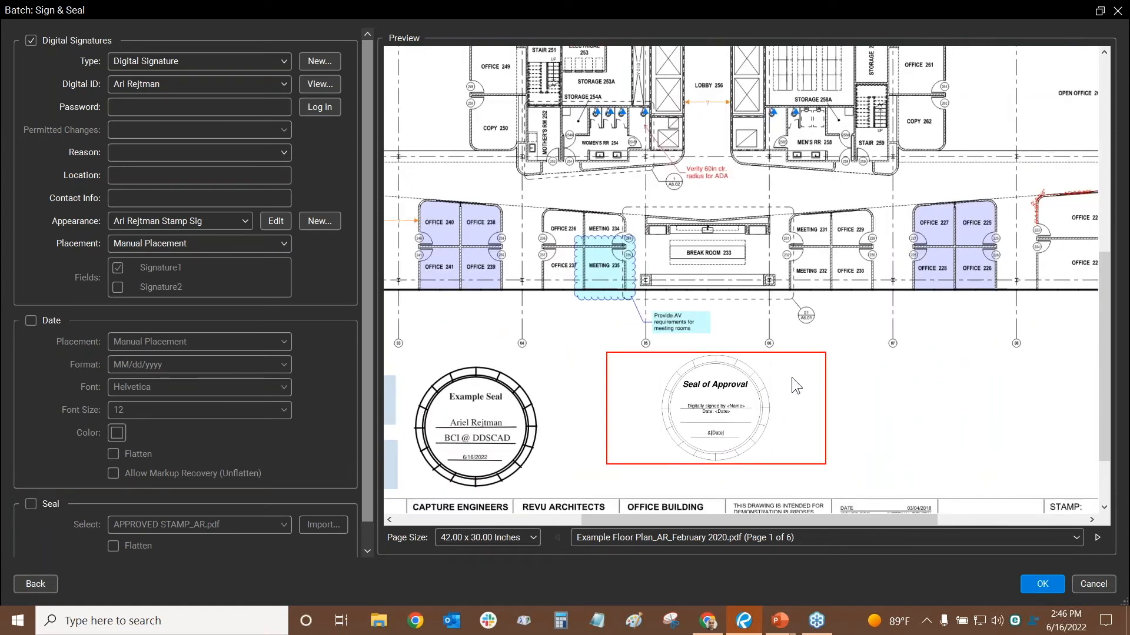
mouse_move(733, 437)
mouse_down()
mouse_move(783, 444)
mouse_move(749, 441)
mouse_up()
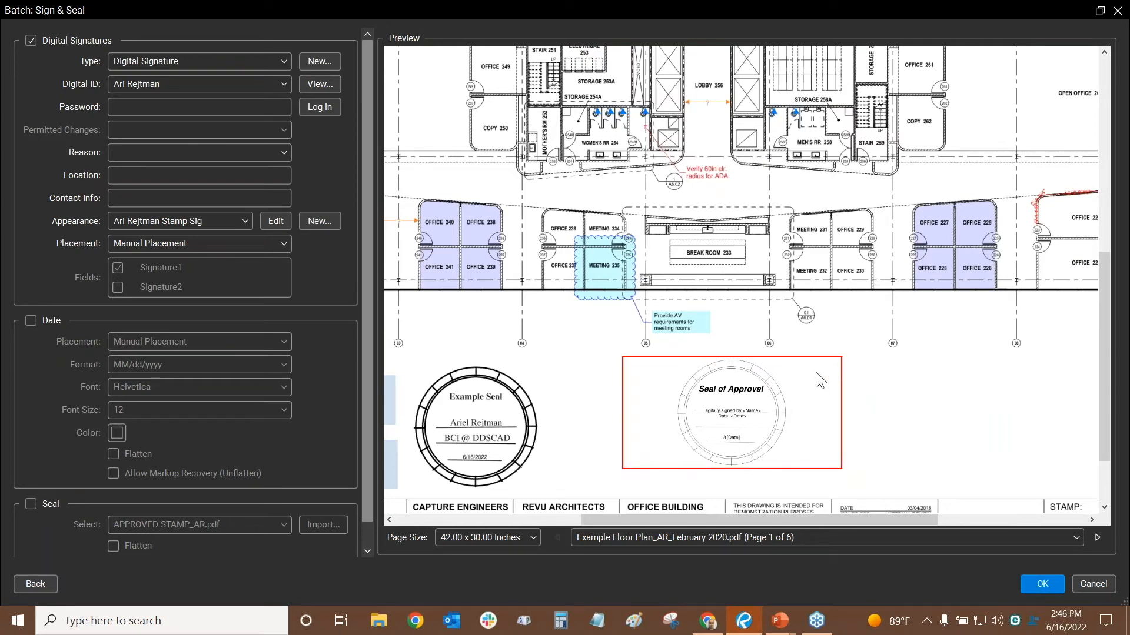
drag(722, 396, 671, 403)
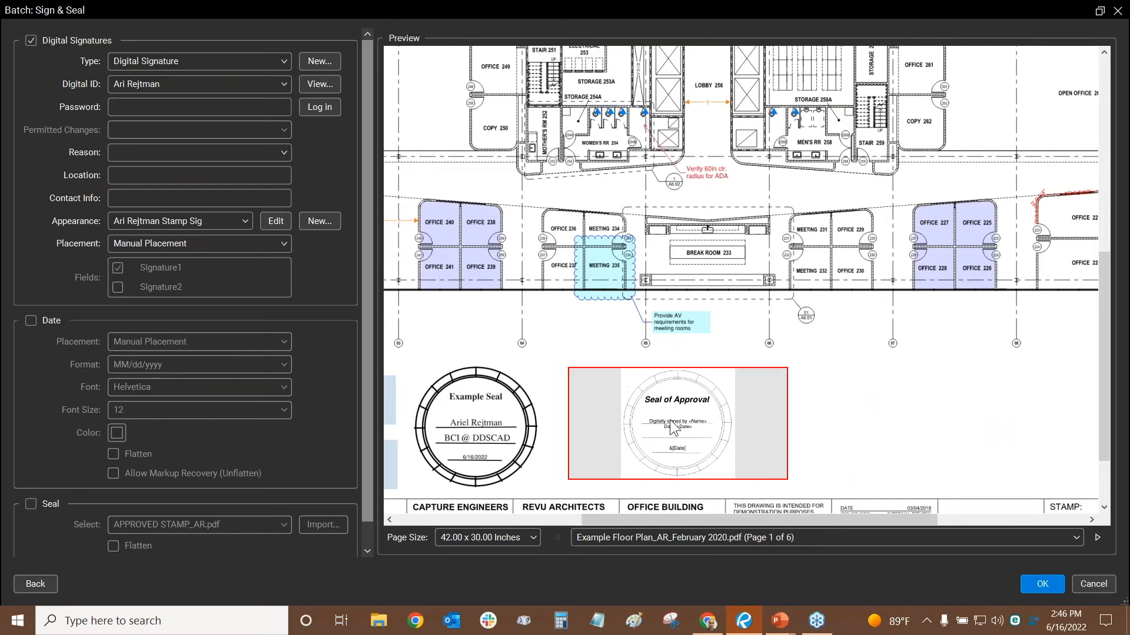
scroll(656, 326, down, 1)
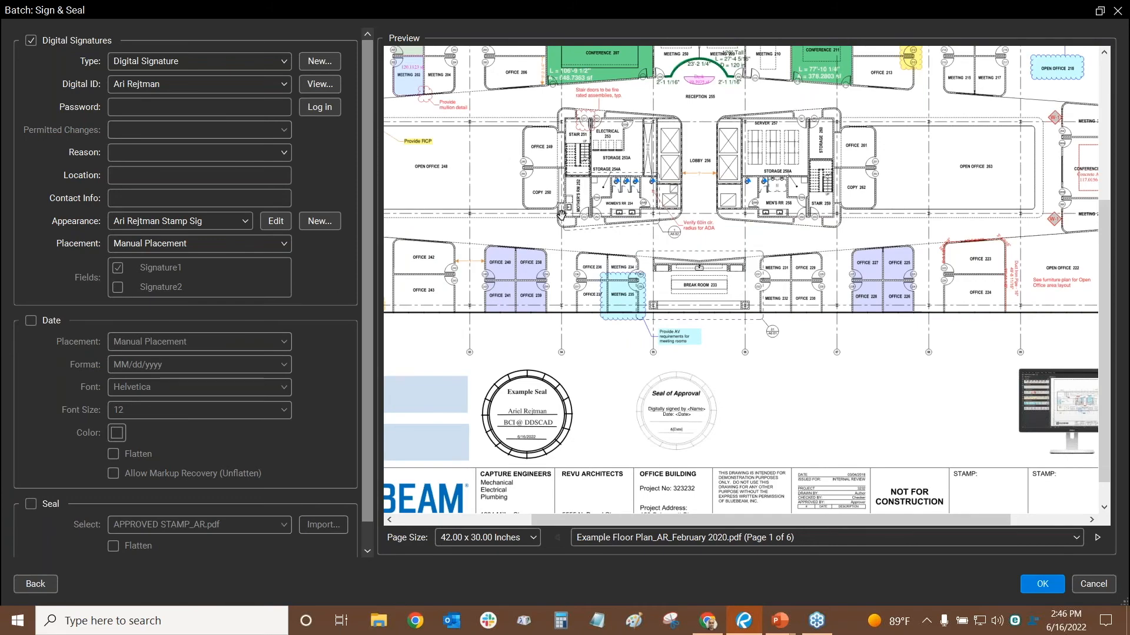
Step: Set the stamp signature's placement to Signature Field with Signature1 and examine how it fits in the lower blue field
click(202, 239)
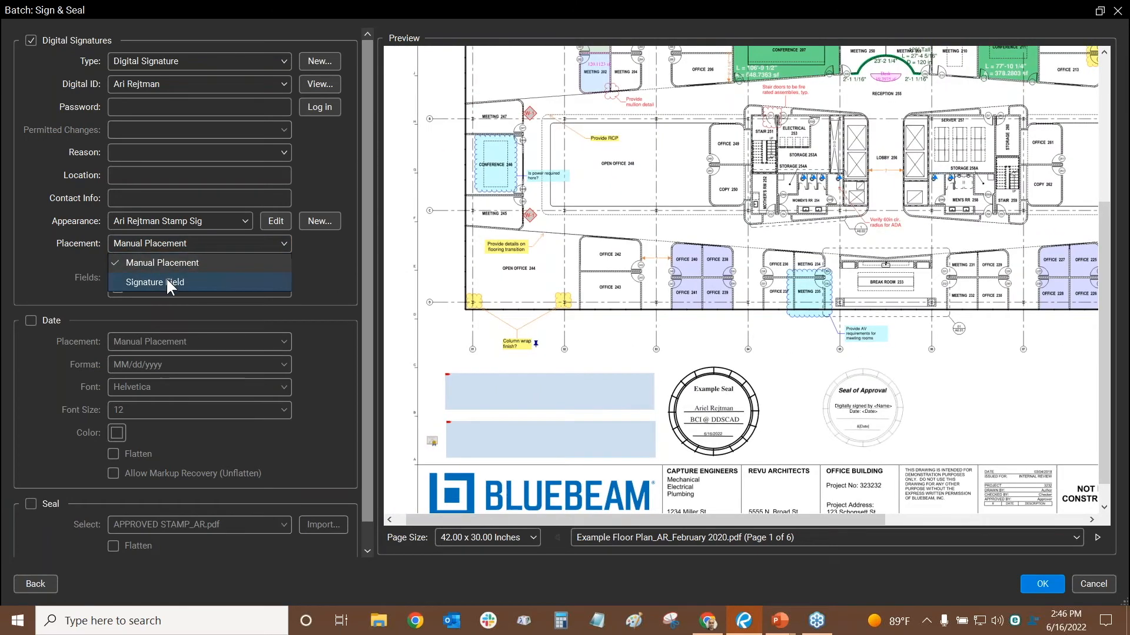
click(166, 278)
scroll(537, 457, up, 2)
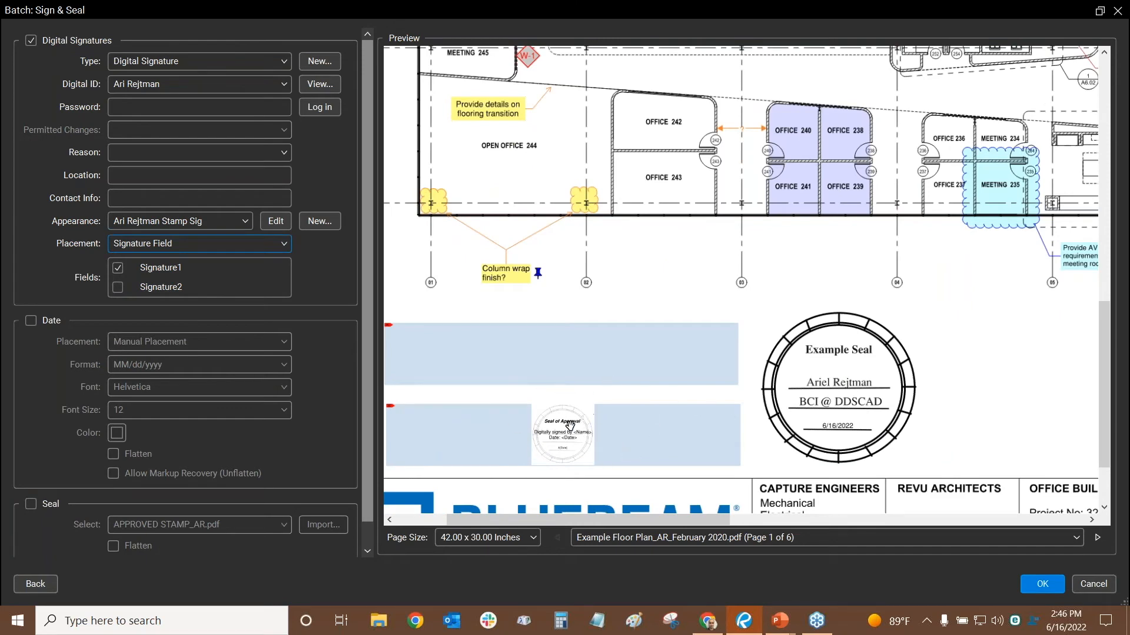
scroll(606, 419, down, 1)
scroll(604, 421, down, 2)
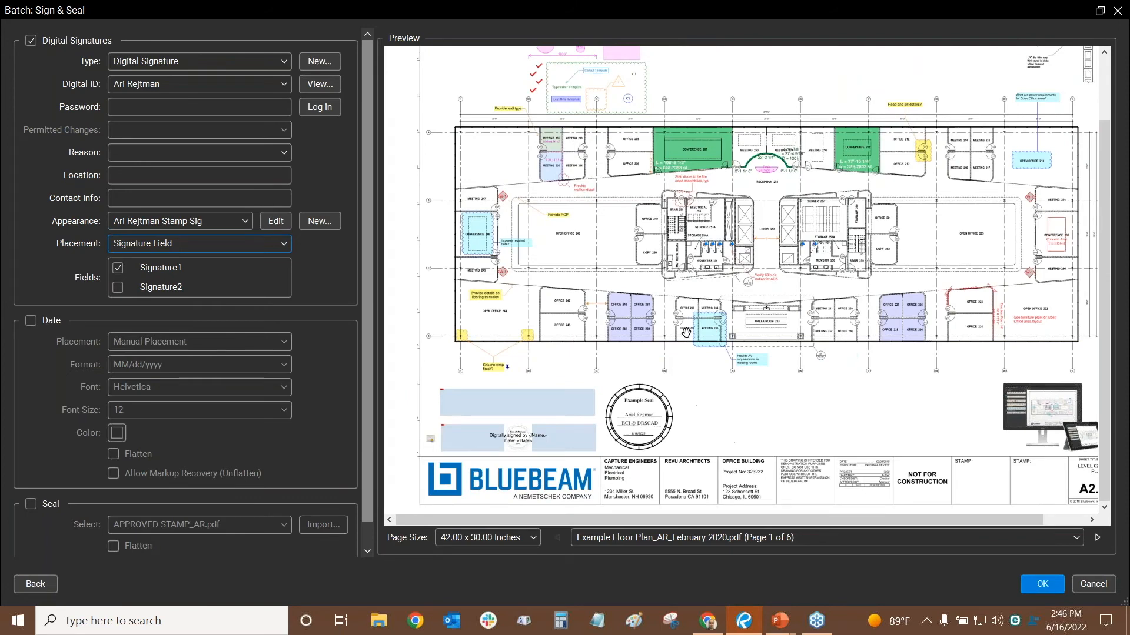
Step: Set the signature to Manual Placement with the AR_Stamp_No Text appearance and place it beside the Example Seal
click(126, 248)
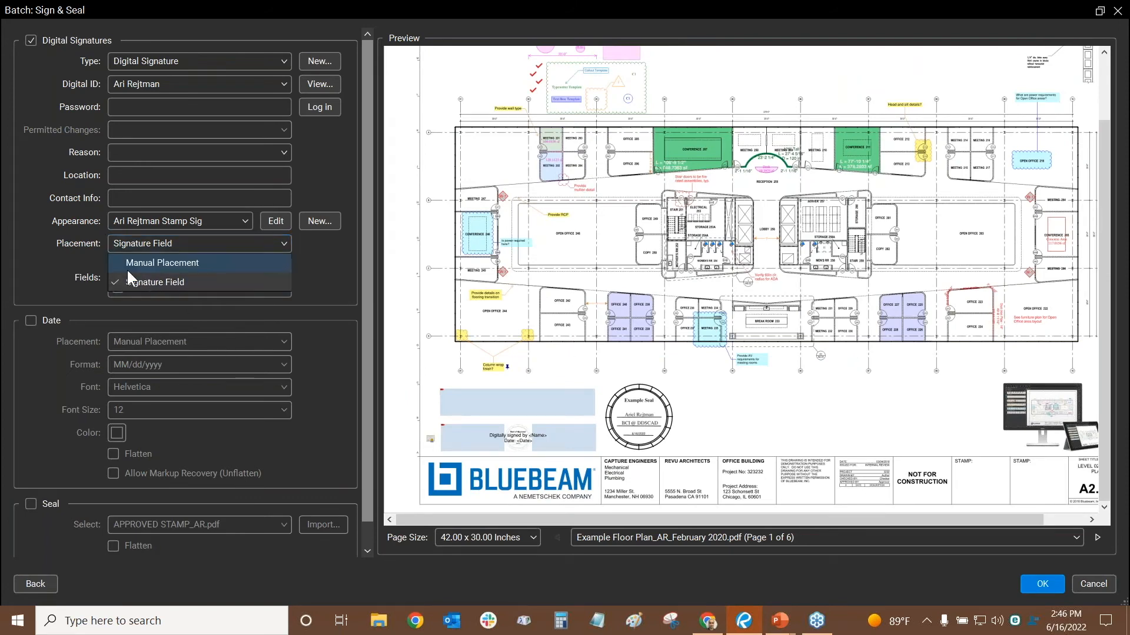
click(126, 268)
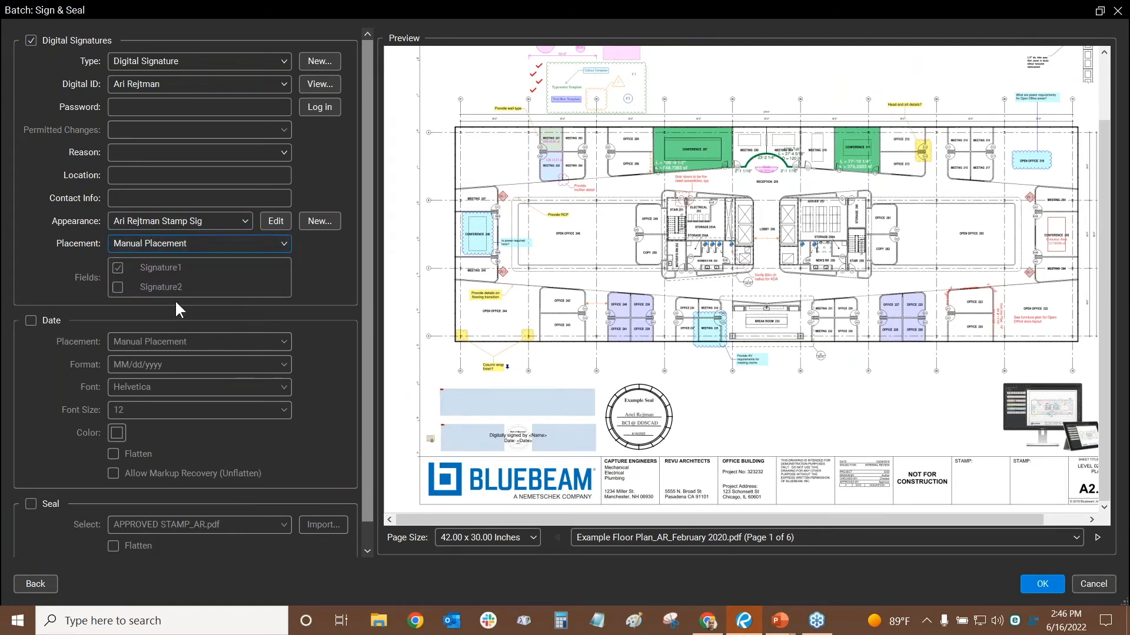
click(155, 218)
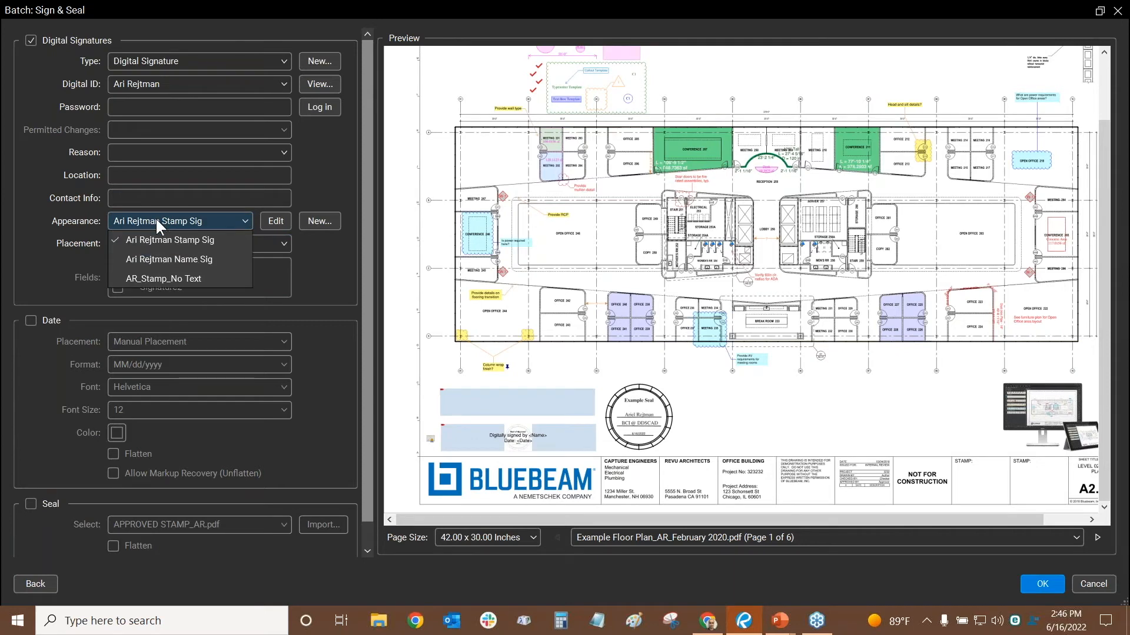
click(160, 278)
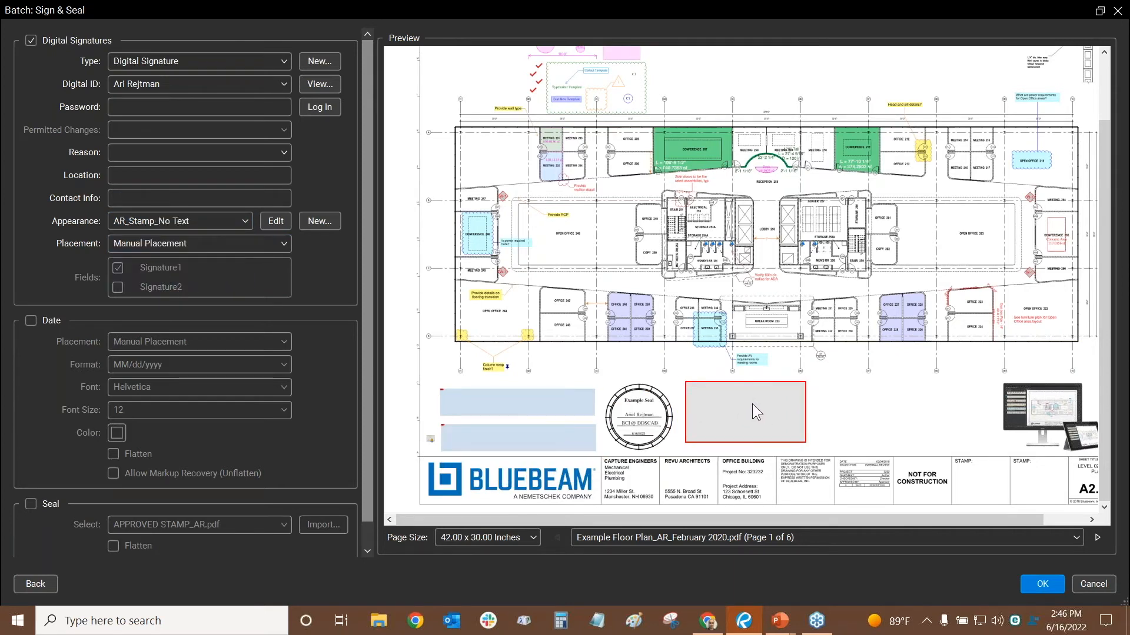
click(752, 404)
scroll(764, 422, up, 2)
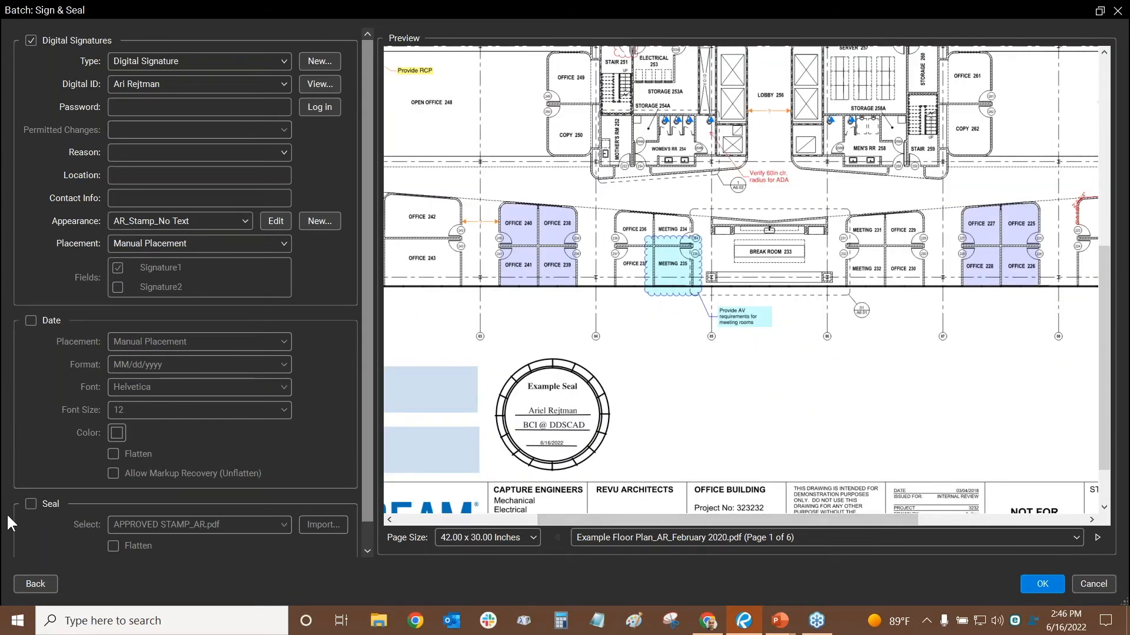
Step: Enable the seal with APPROVED STAMP_AR.pdf and position it in the blank area beside the Example Seal
click(31, 504)
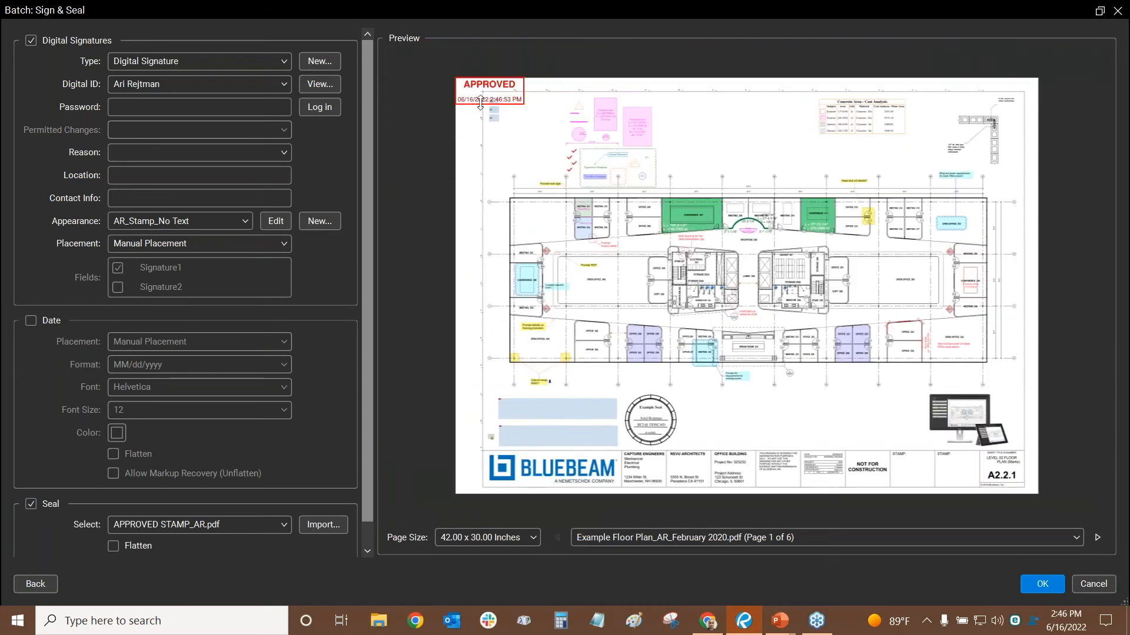
drag(489, 90, 656, 411)
scroll(780, 433, up, 4)
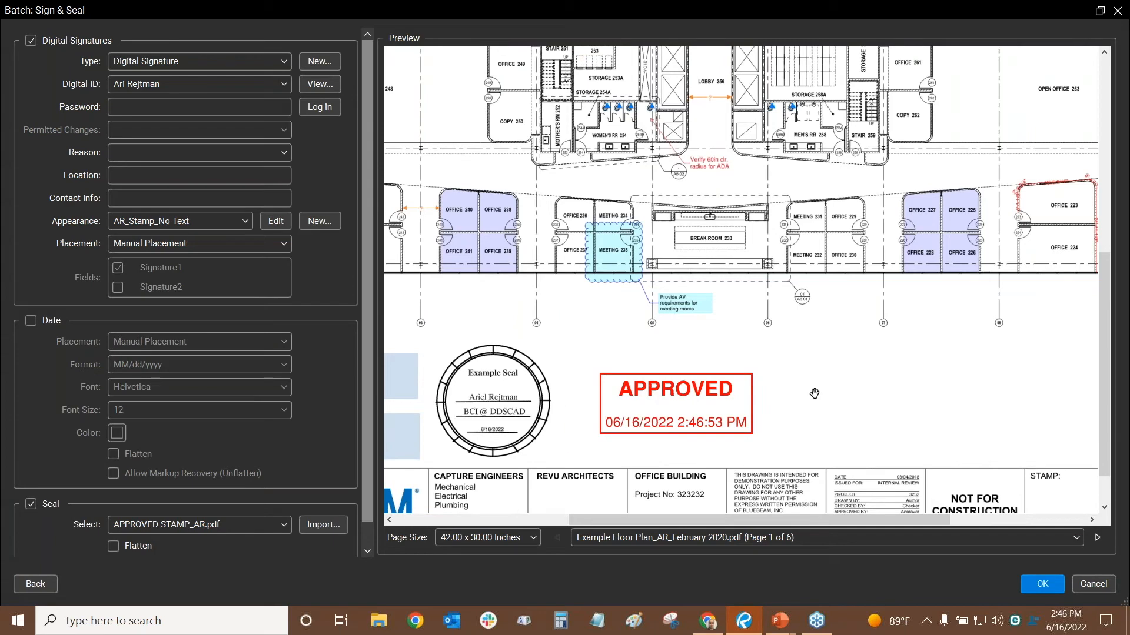
scroll(864, 289, up, 1)
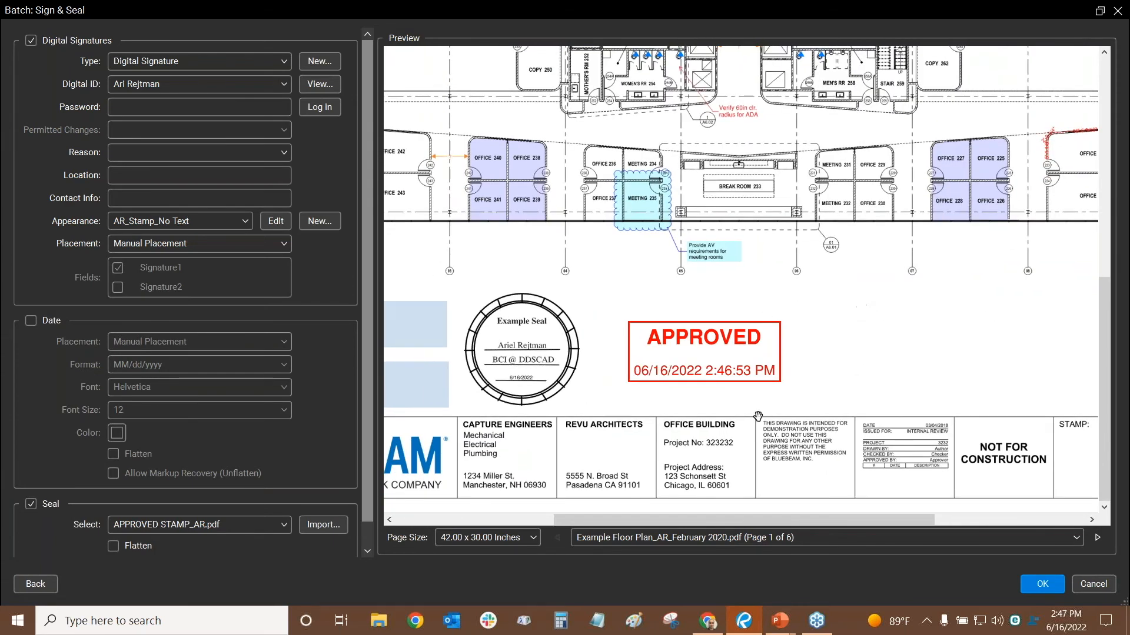
scroll(707, 380, up, 1)
scroll(708, 344, up, 1)
drag(708, 334, 672, 348)
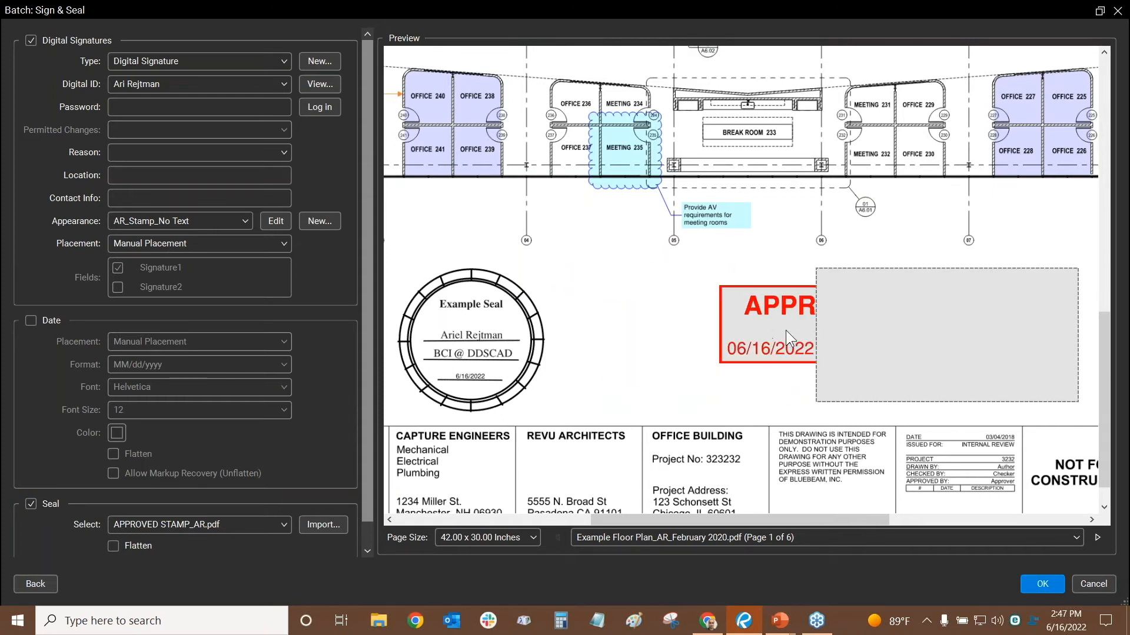
Step: Change the seal to Seal_AR_Example.pdf and move it over the empty signature box
click(249, 527)
scroll(169, 401, down, 4)
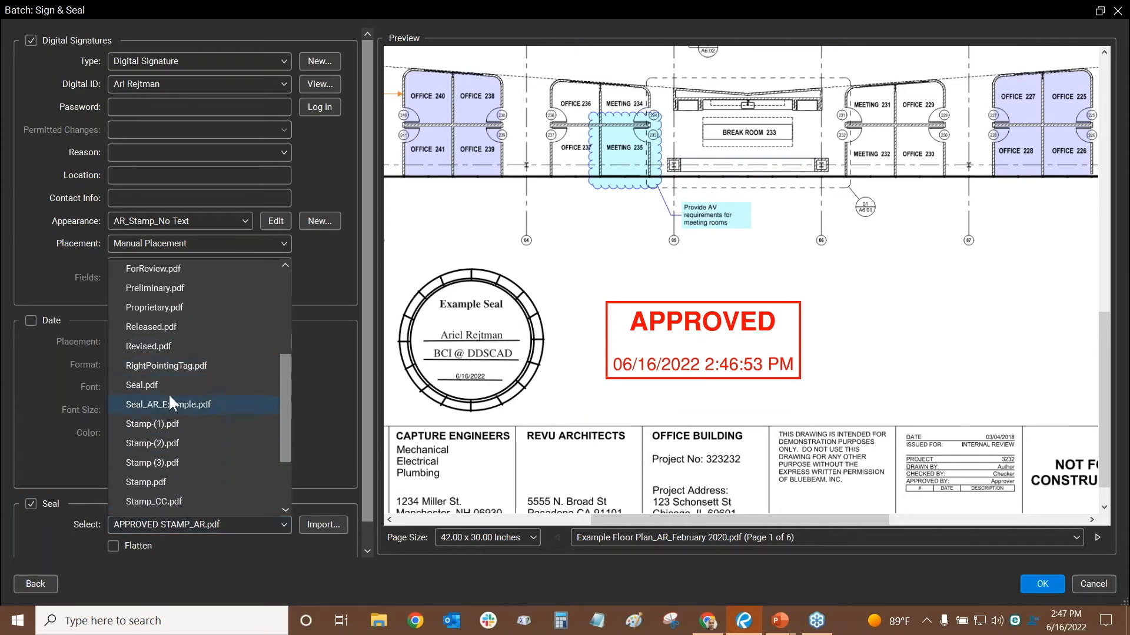
click(174, 406)
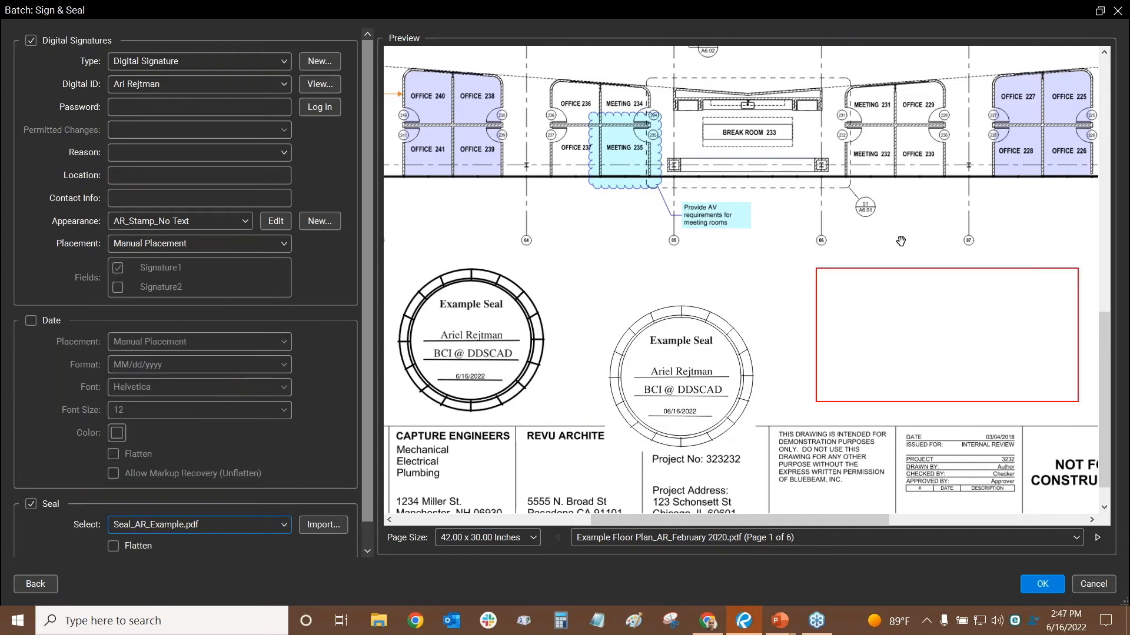
drag(762, 278, 561, 255)
drag(482, 358, 719, 330)
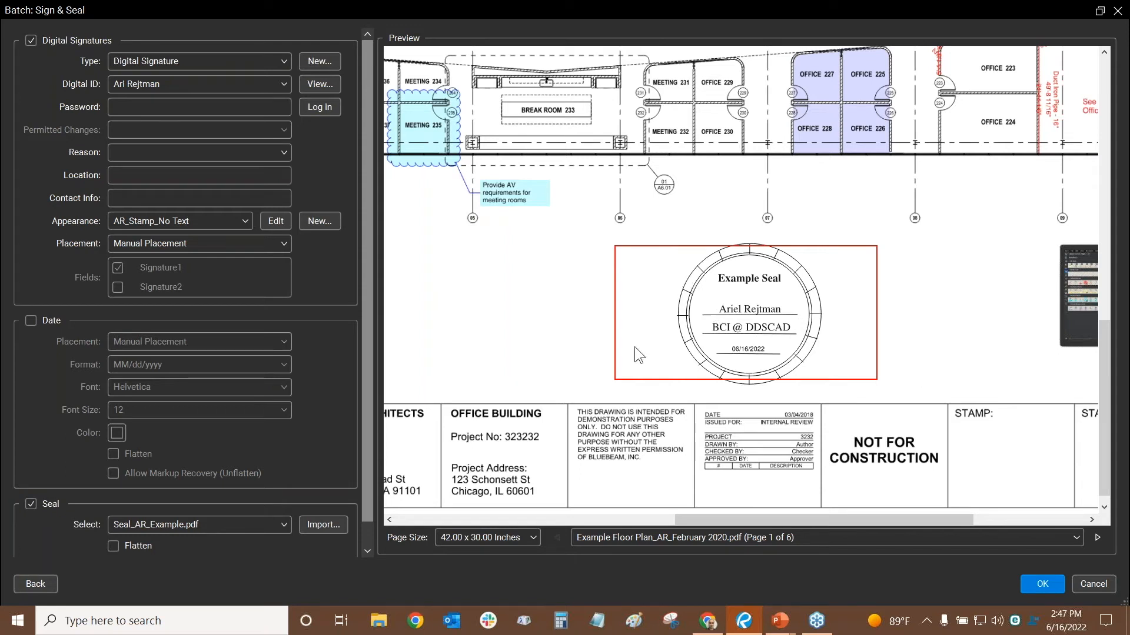
drag(644, 326, 648, 326)
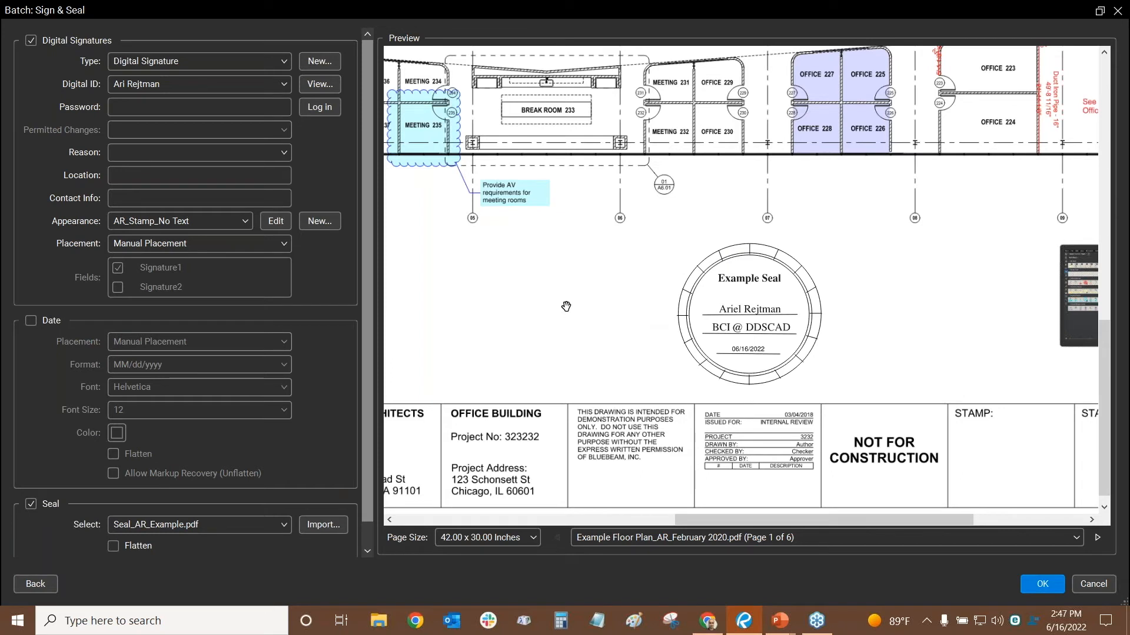
Step: Check the seal and signature box alignment on the full page, then cancel the batch Sign & Seal setup
scroll(565, 306, down, 5)
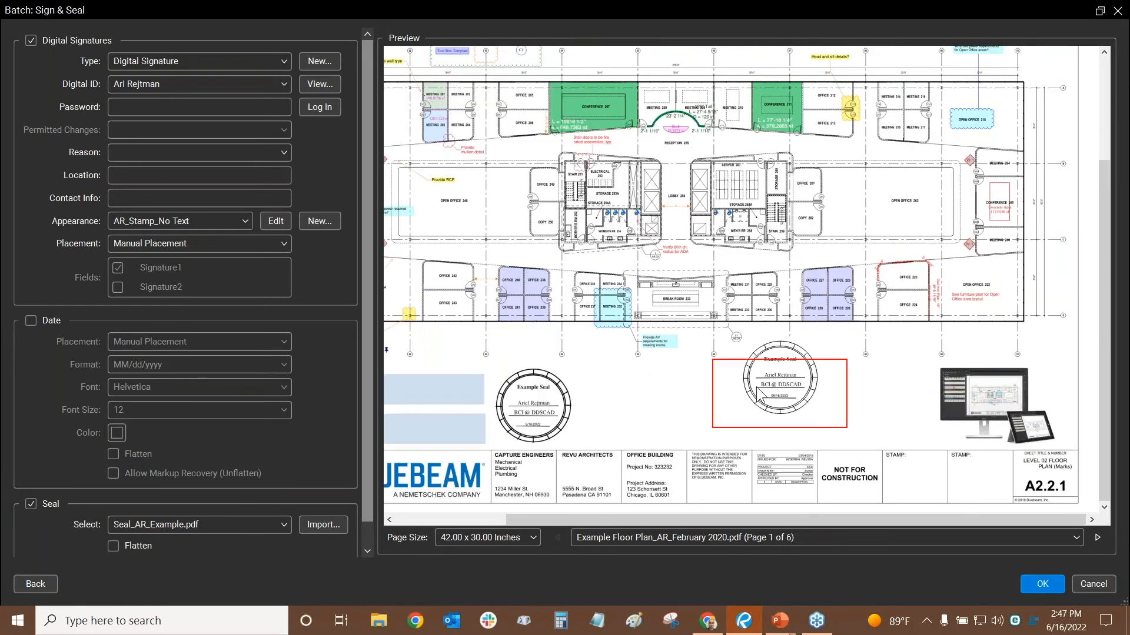
scroll(729, 394, down, 1)
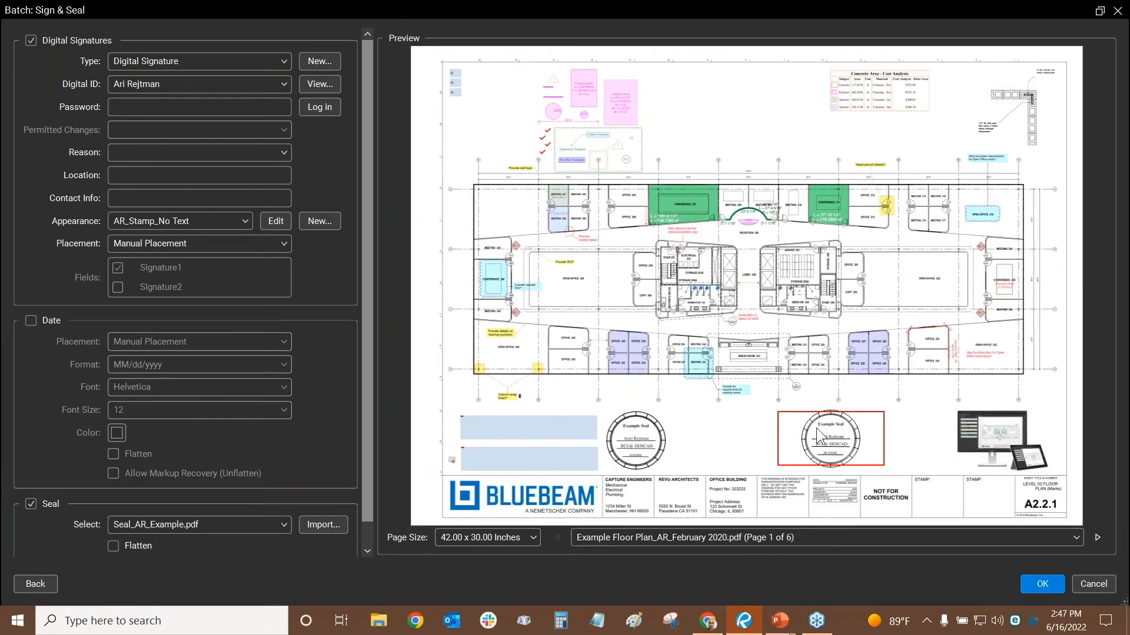
click(36, 499)
click(1094, 584)
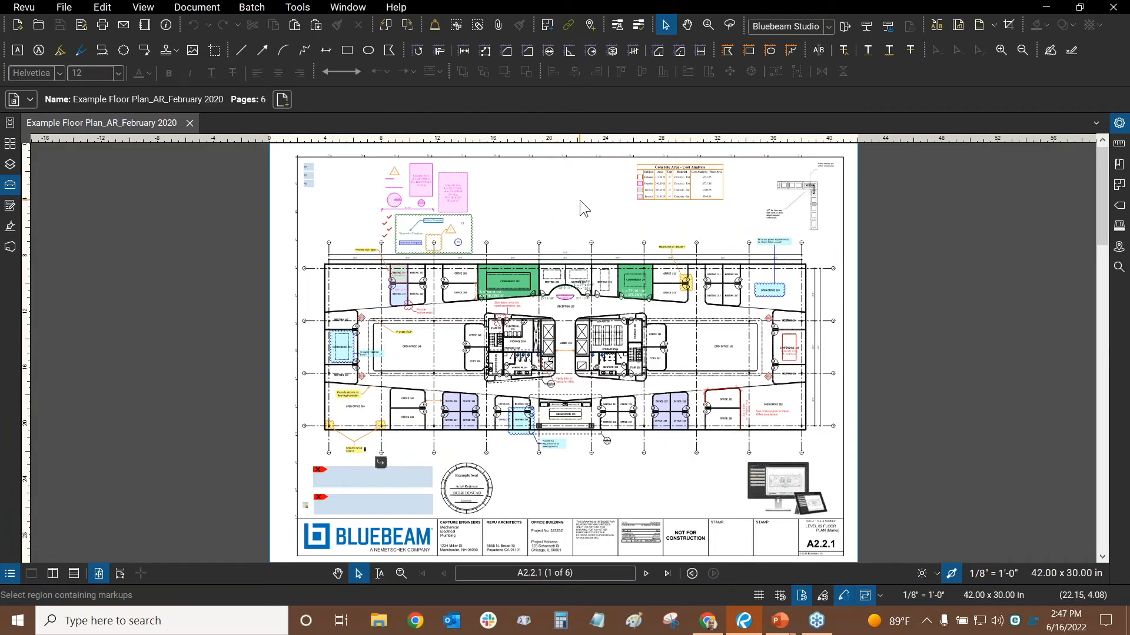
key(alt+Tab)
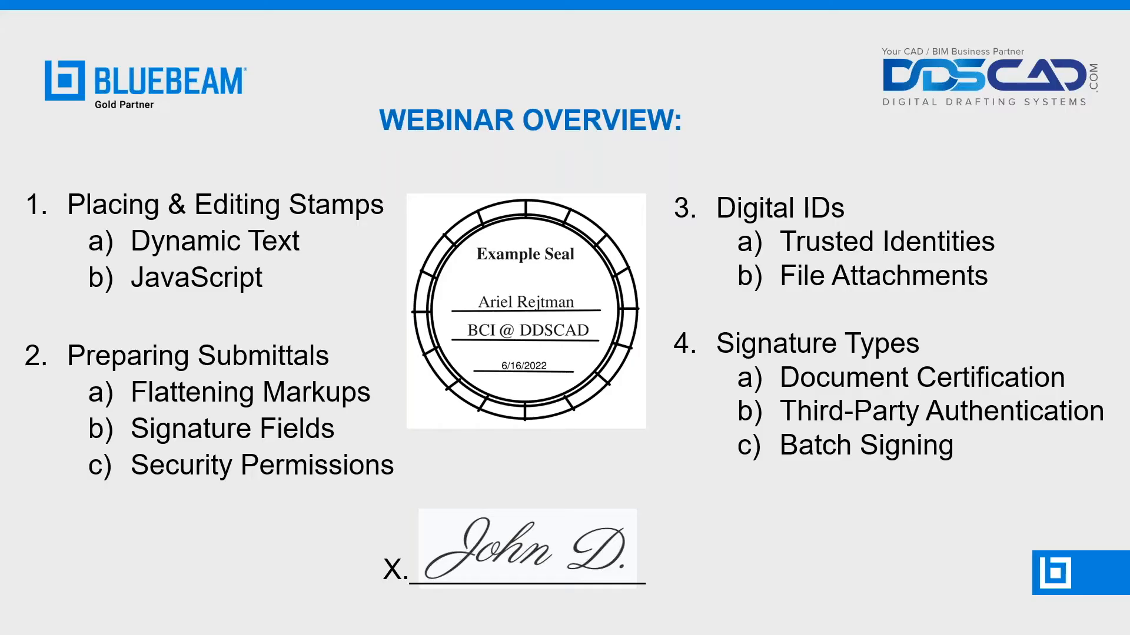
click(772, 121)
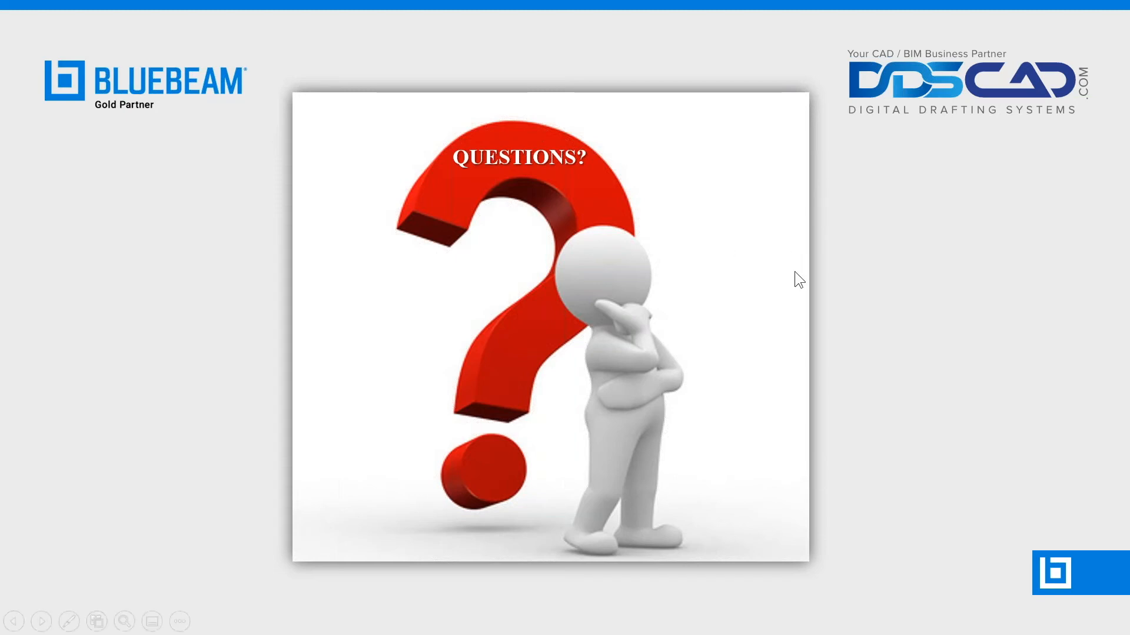
key(alt+Tab)
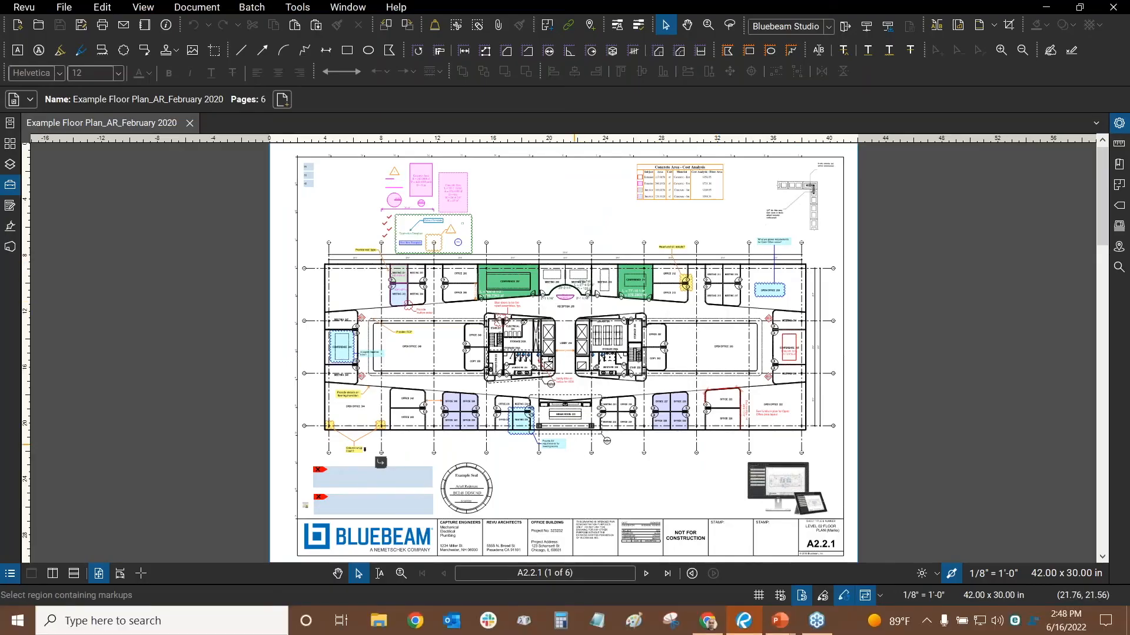
Step: Sign the lower signature field beside the Example Seal, entering the digital ID password and choosing the Name Sig appearance
drag(559, 460, 674, 308)
scroll(491, 351, up, 5)
click(452, 358)
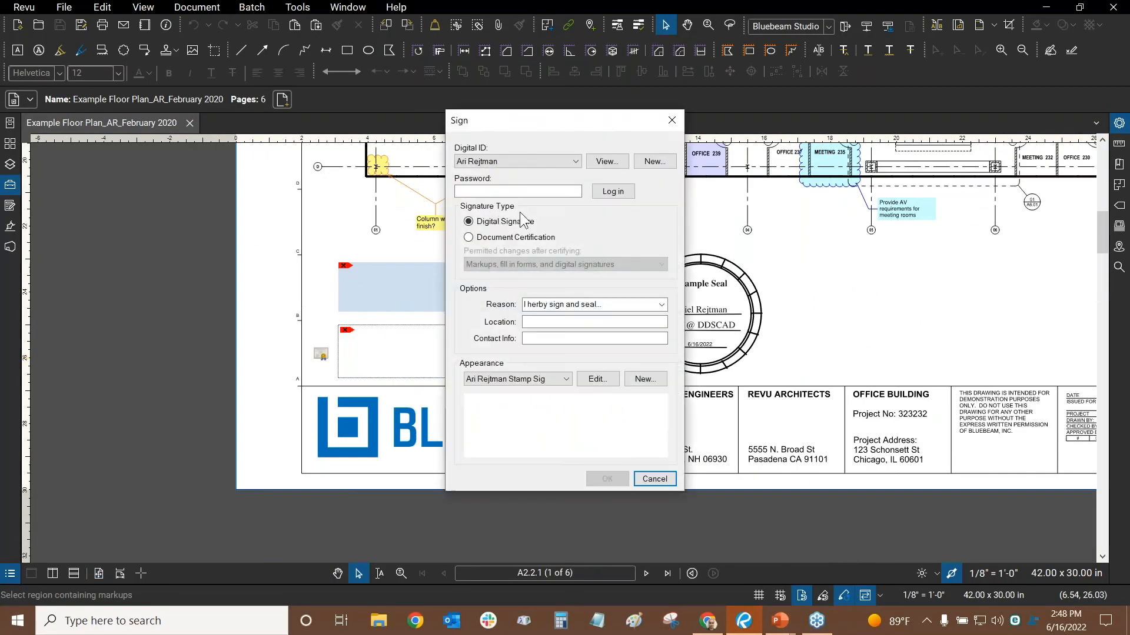
click(493, 190)
text(•••••••••••)
key(Return)
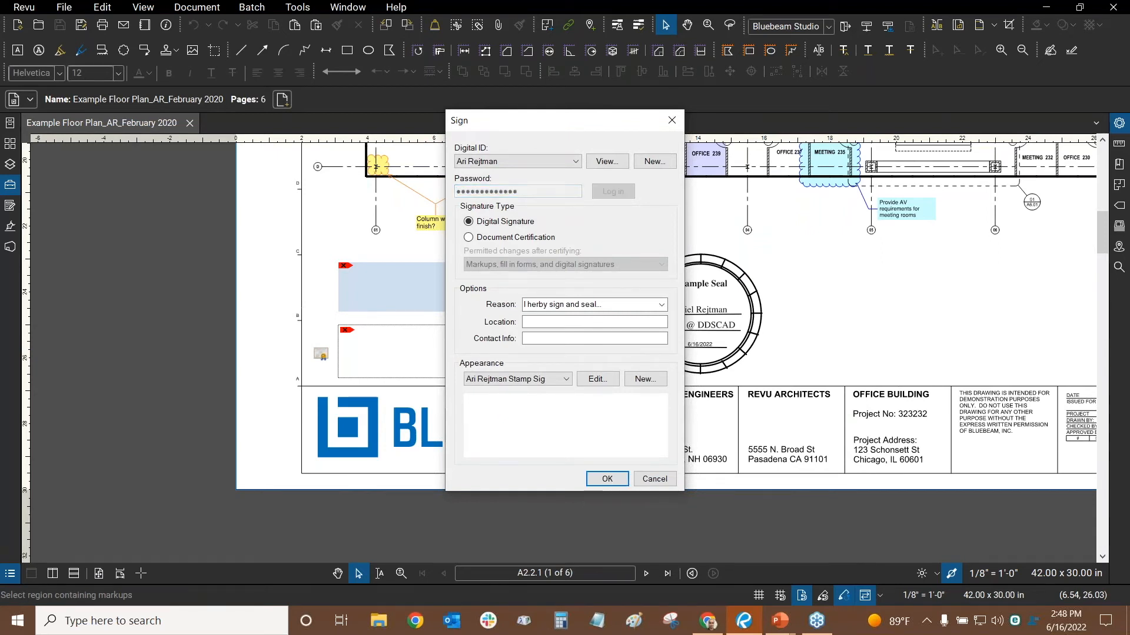
click(535, 381)
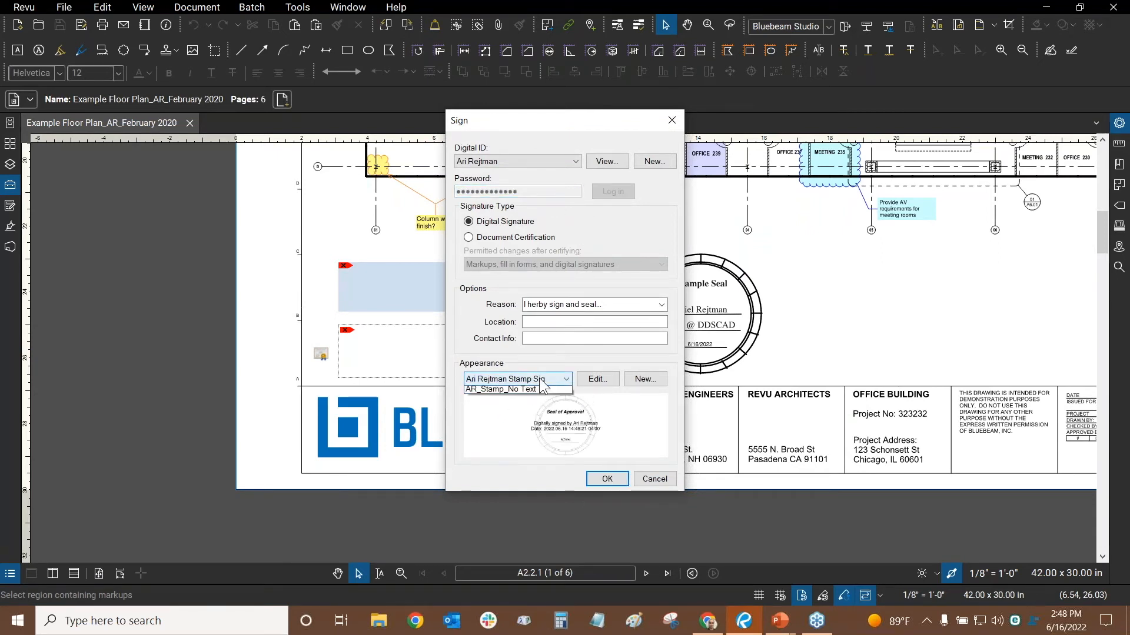
click(510, 405)
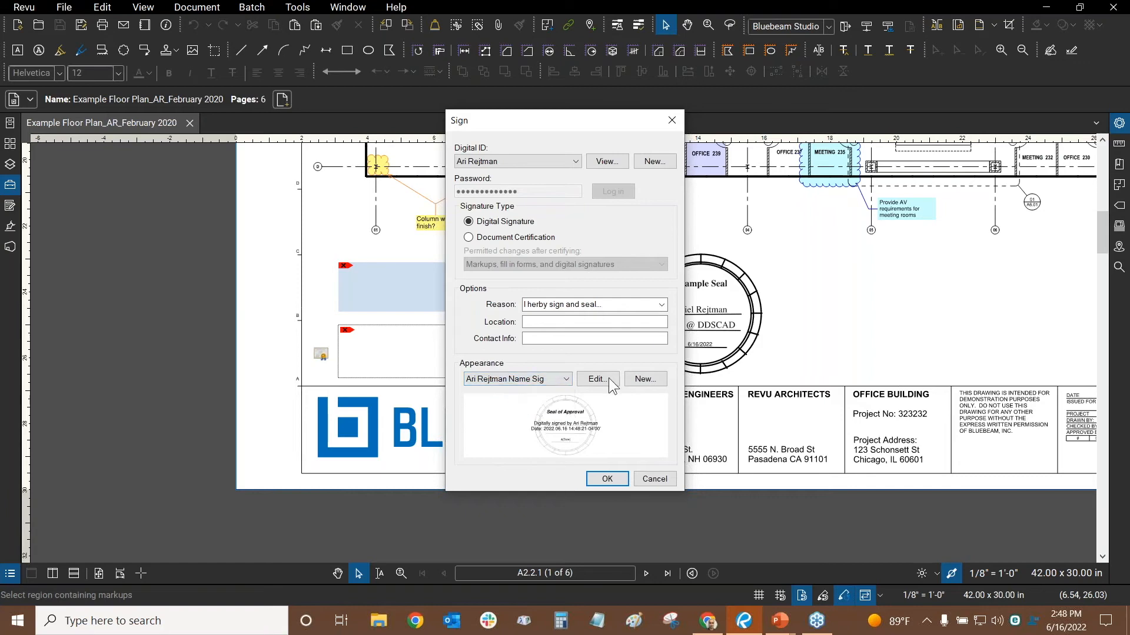
click(606, 479)
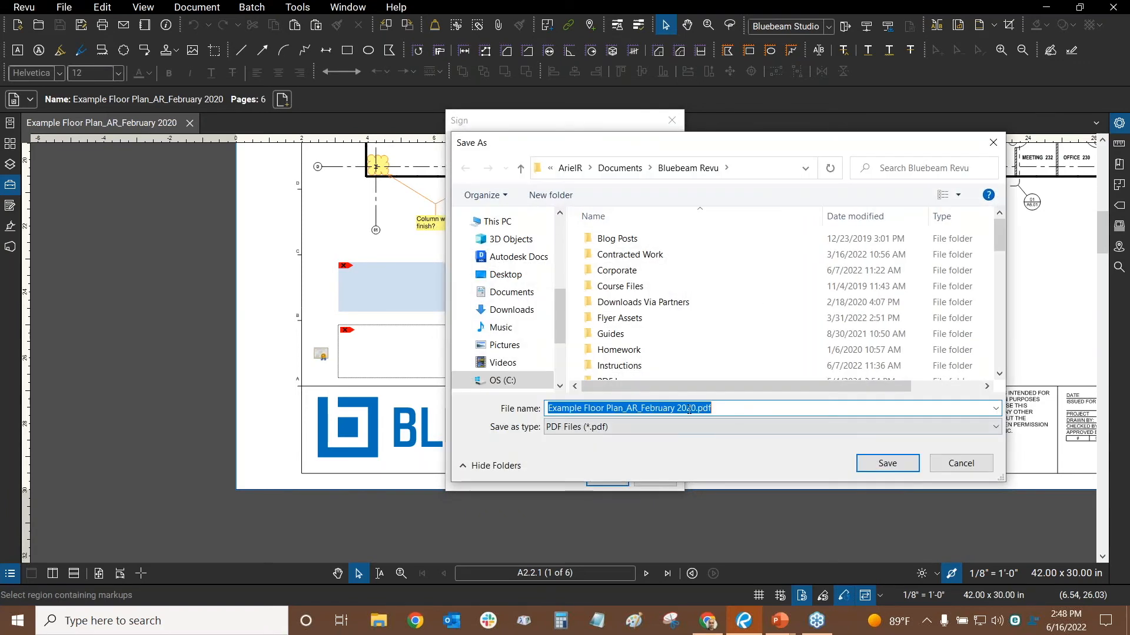
Step: Save the signed plan as Example Floor Plan_AR_February 2020_DS.pdf, replacing the existing file
key(Right)
text(_DS)
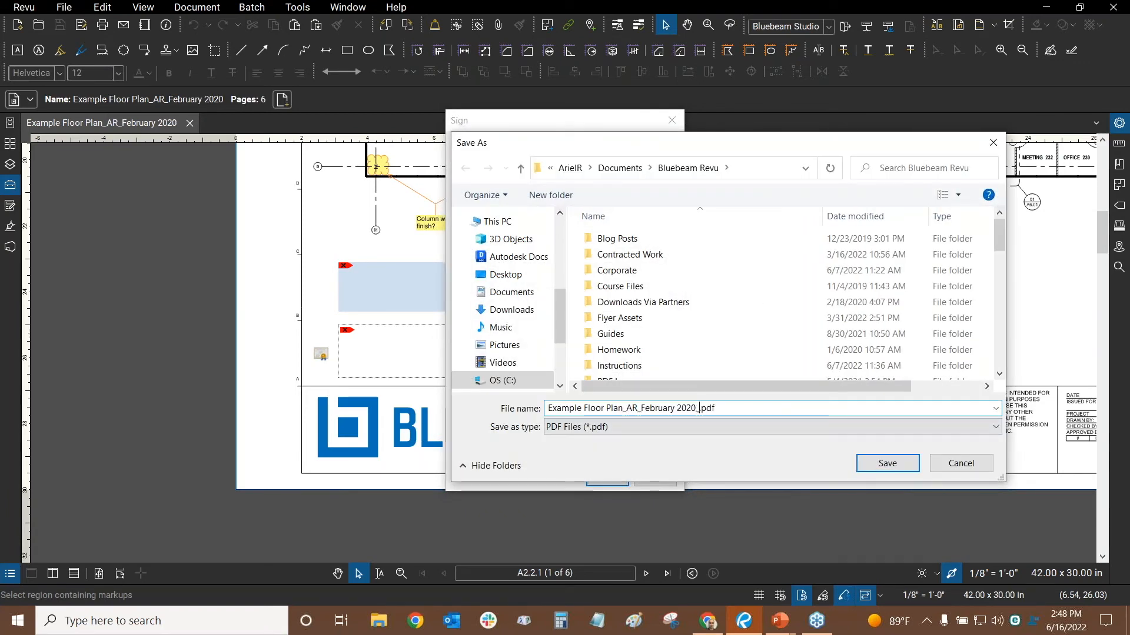
click(888, 463)
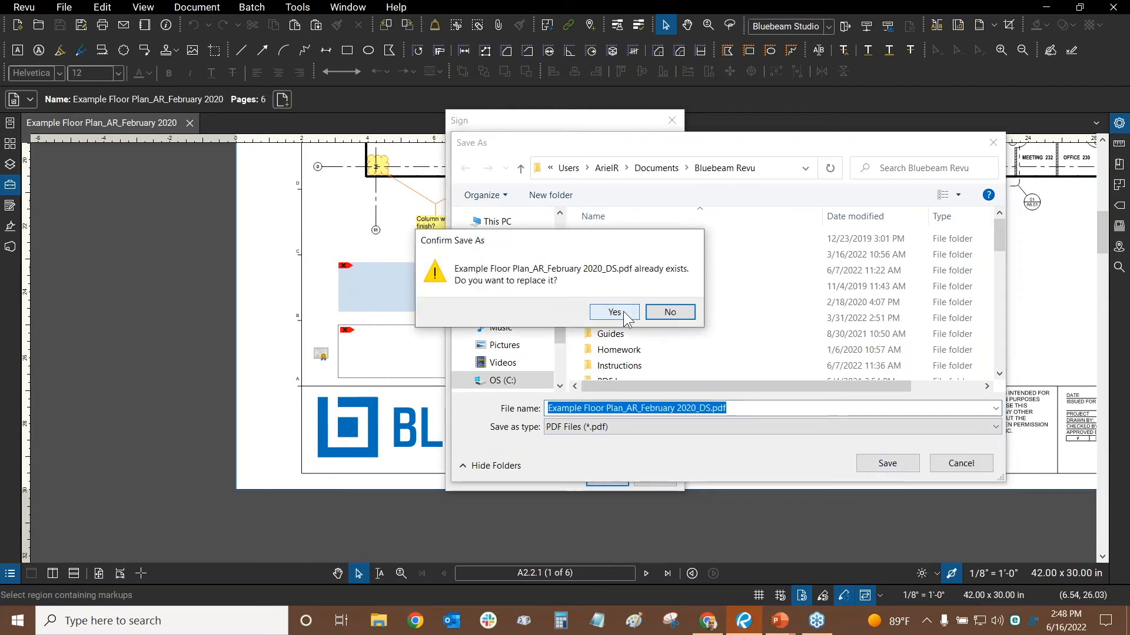
click(615, 312)
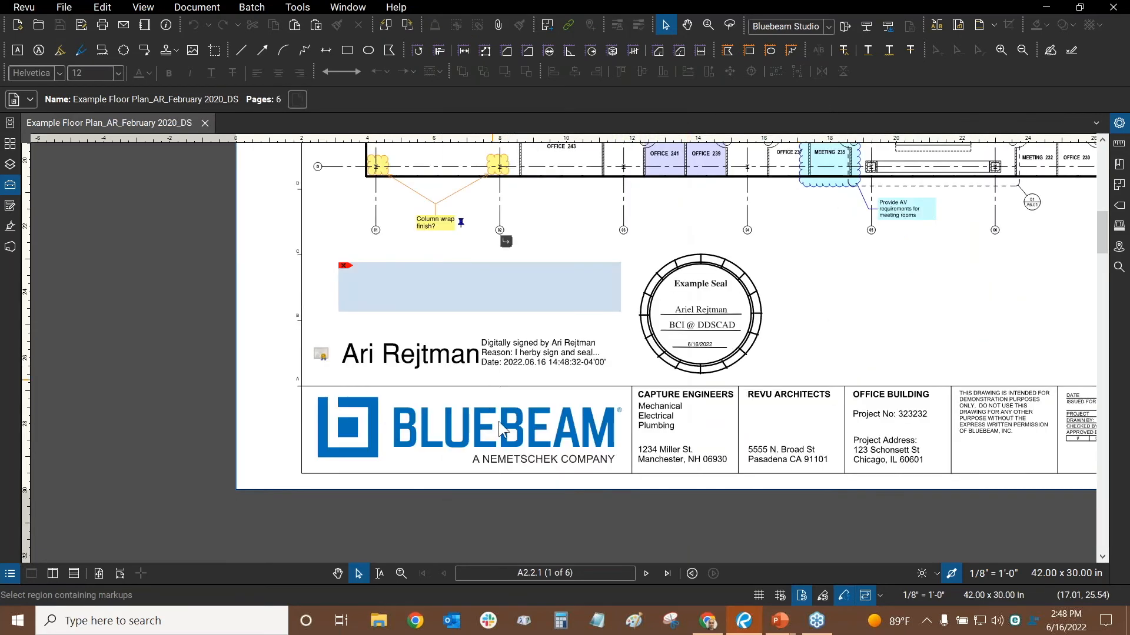
Step: Sign the upper signature field with the Stamp Sig appearance and save the file as Example Floor Plan_AR_February 2020_DS_ENG.pdf
click(483, 287)
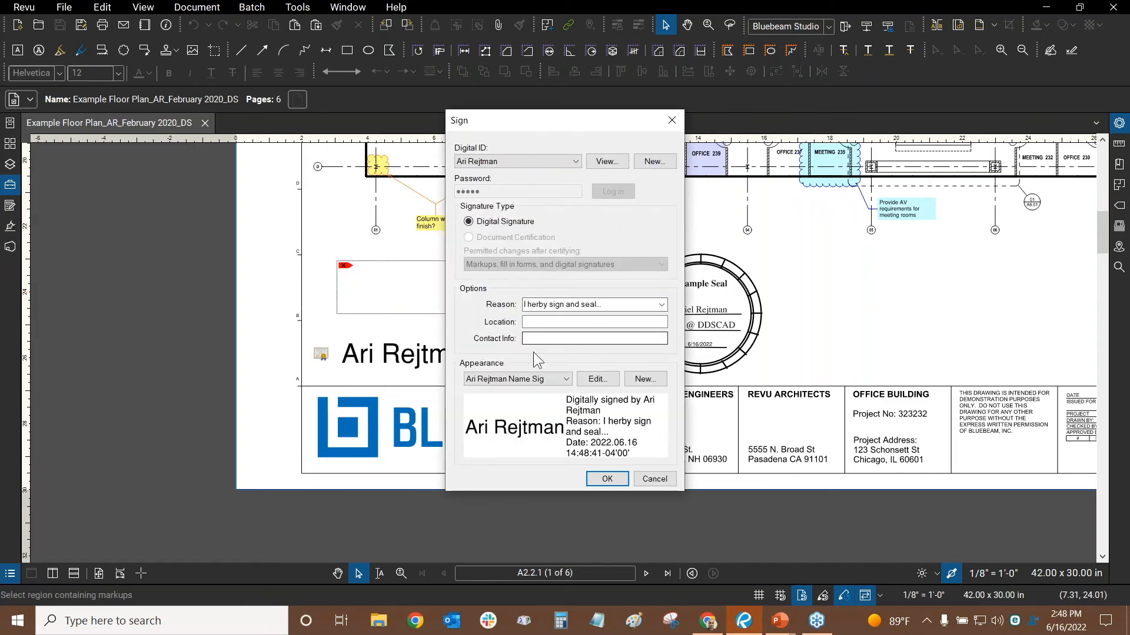
click(510, 400)
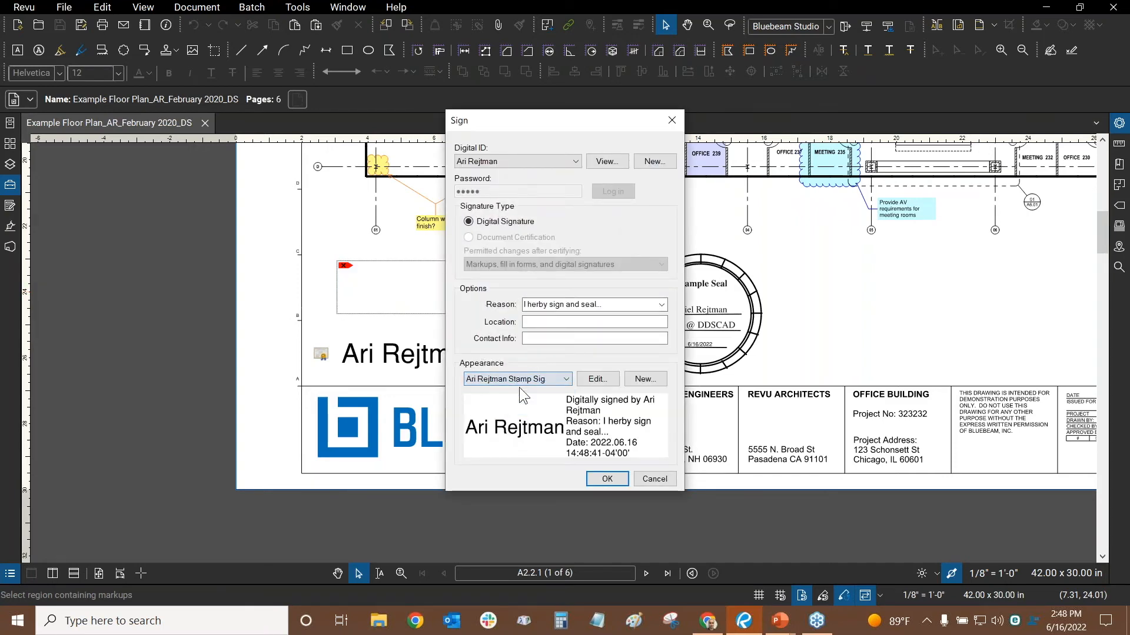
click(607, 479)
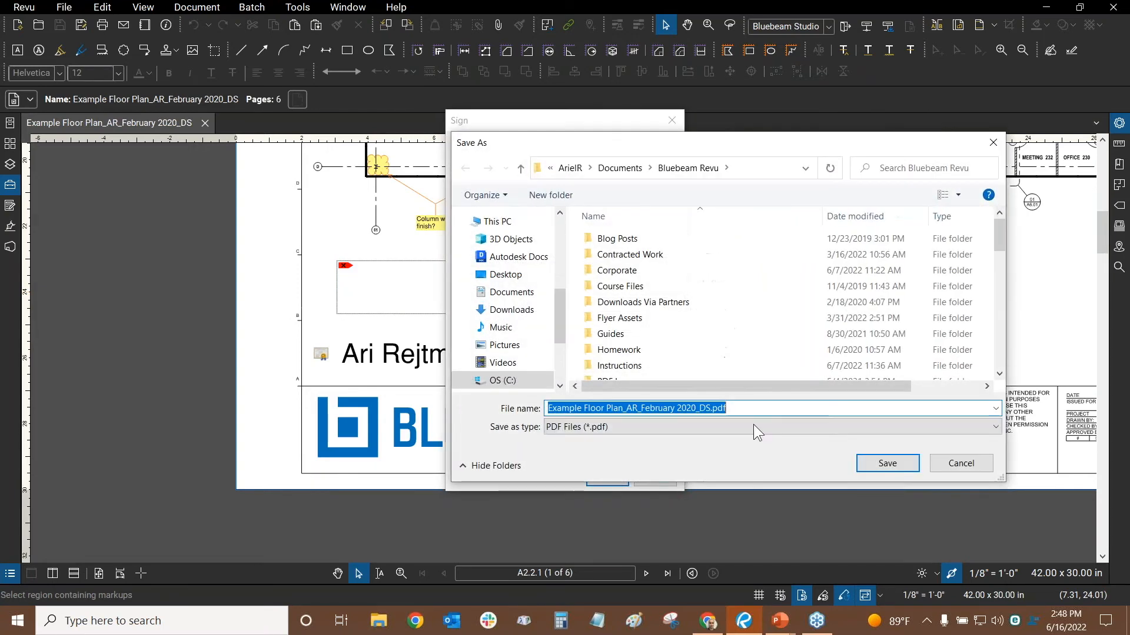
click(720, 406)
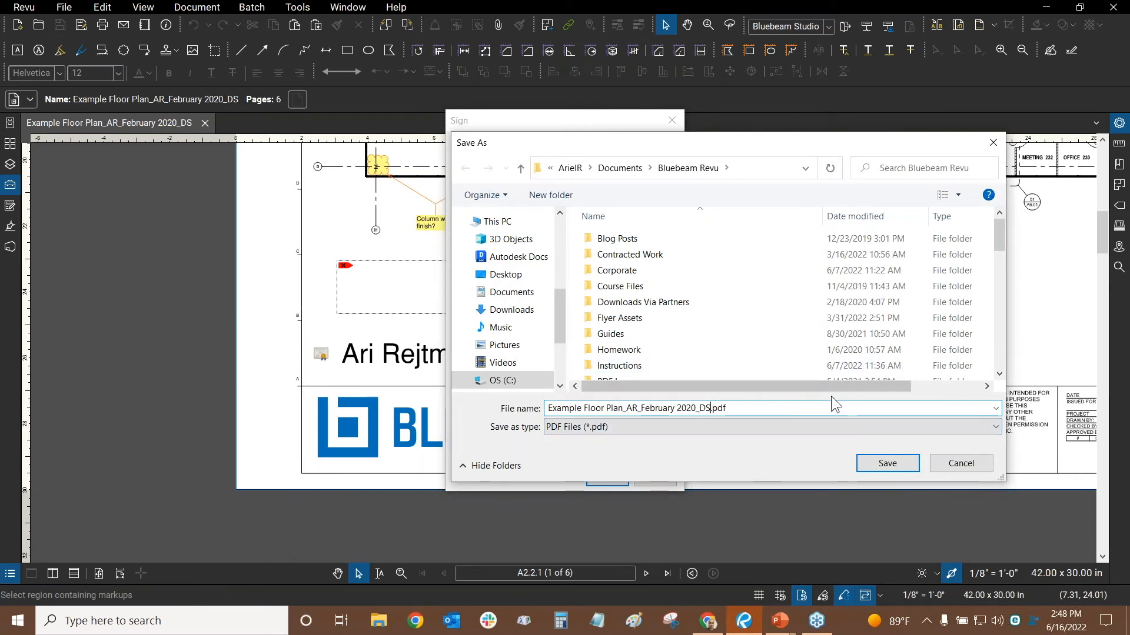
text(_ENG)
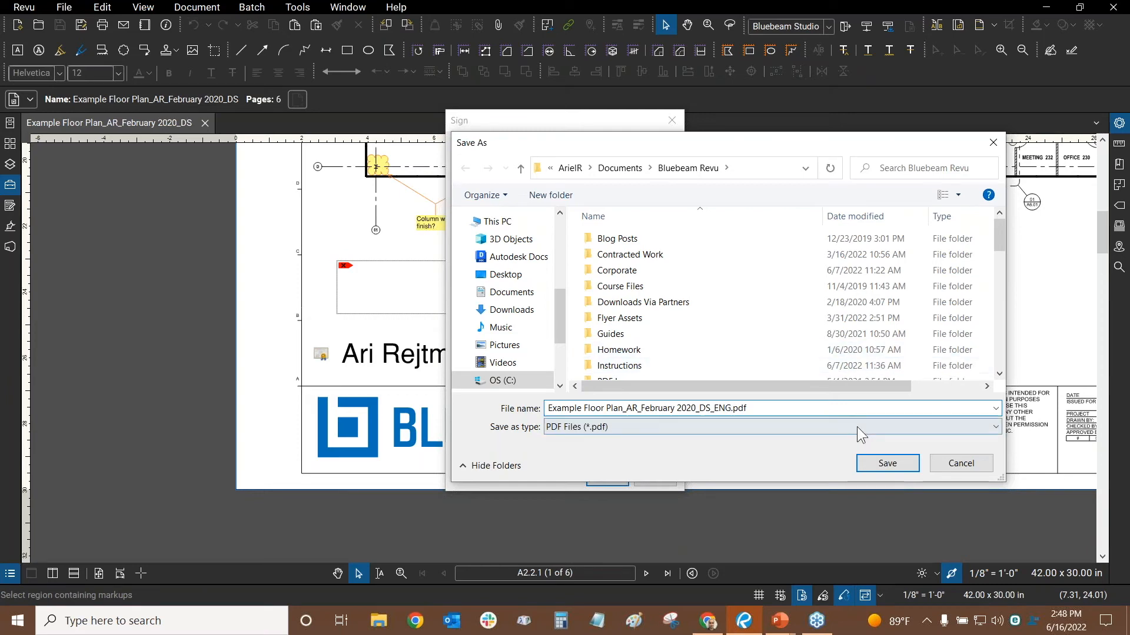
click(871, 464)
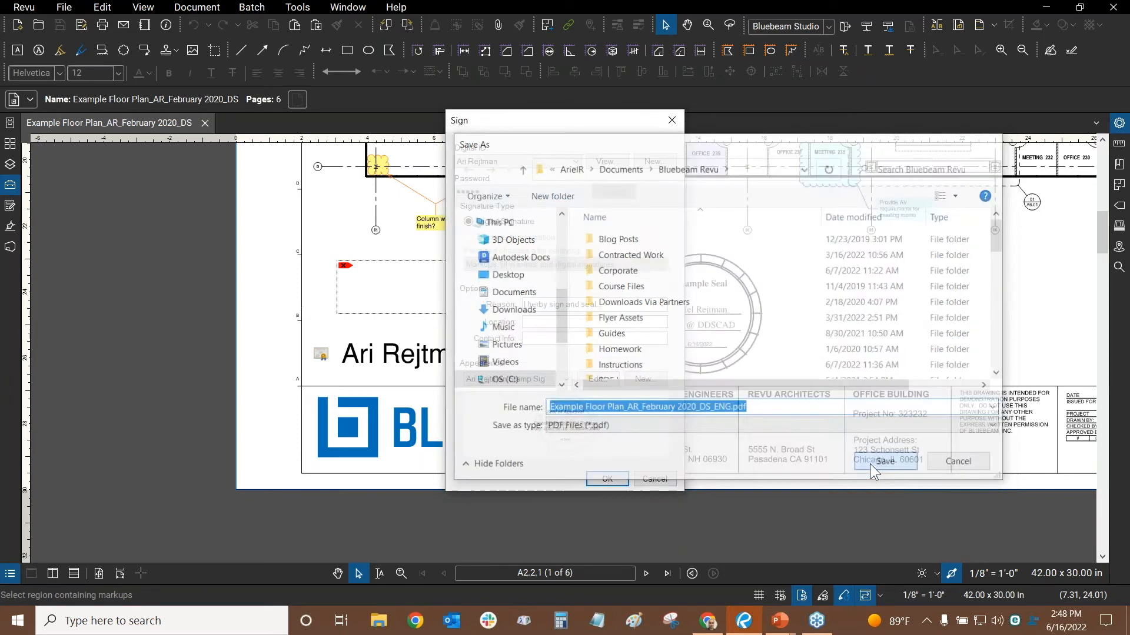
Step: Expand the Rev.1 and Rev.2 signature details and validate all signatures in the document
scroll(412, 285, up, 3)
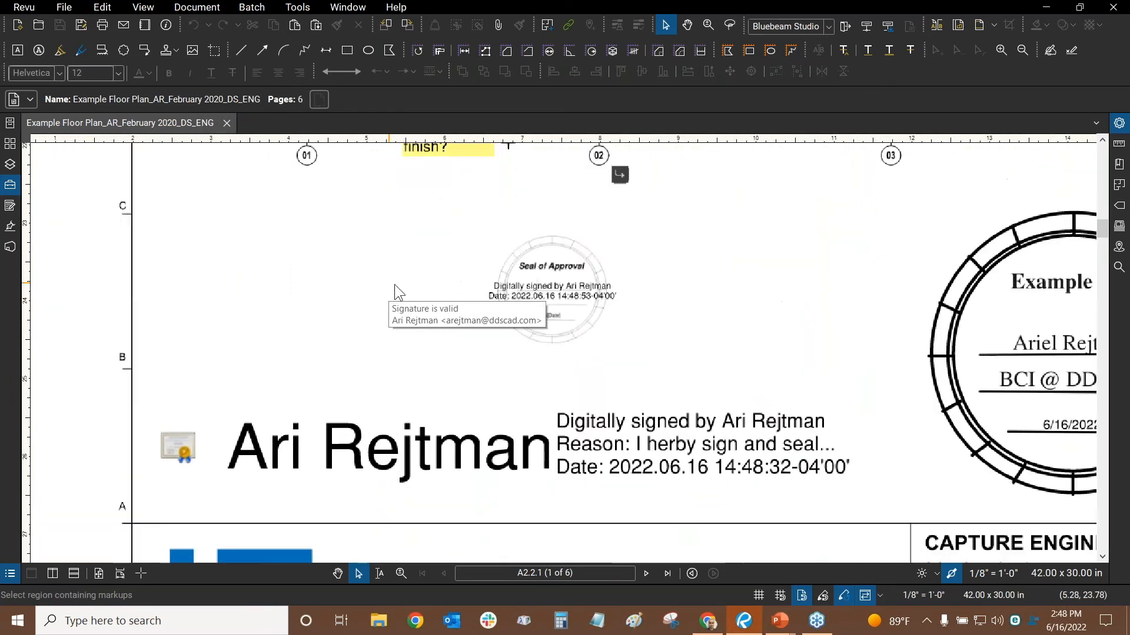
click(12, 227)
click(36, 176)
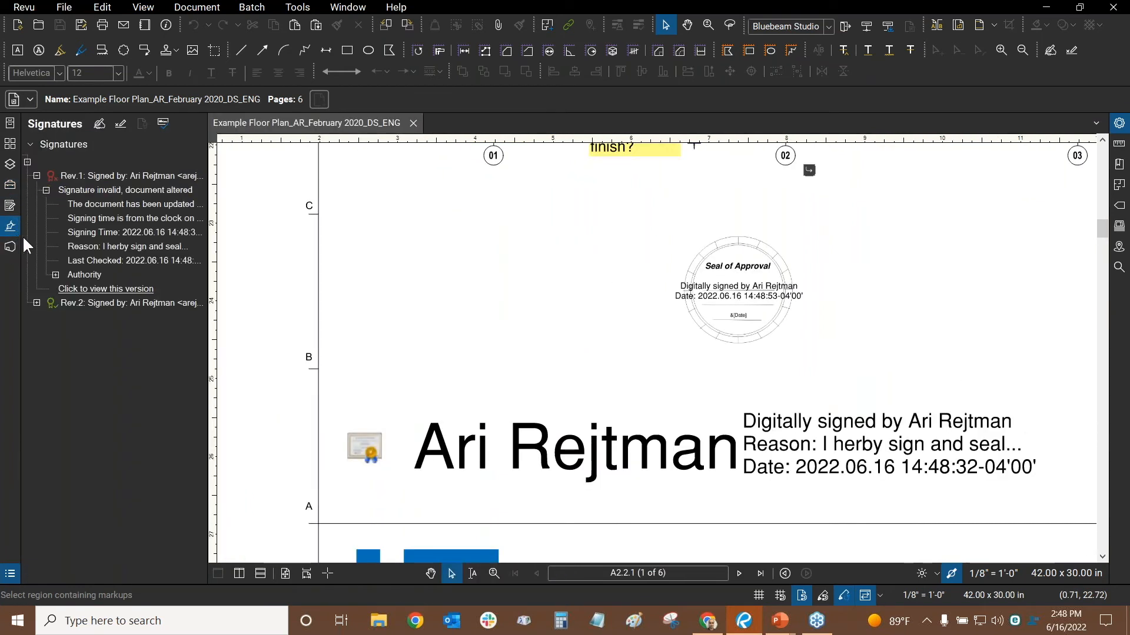
click(36, 303)
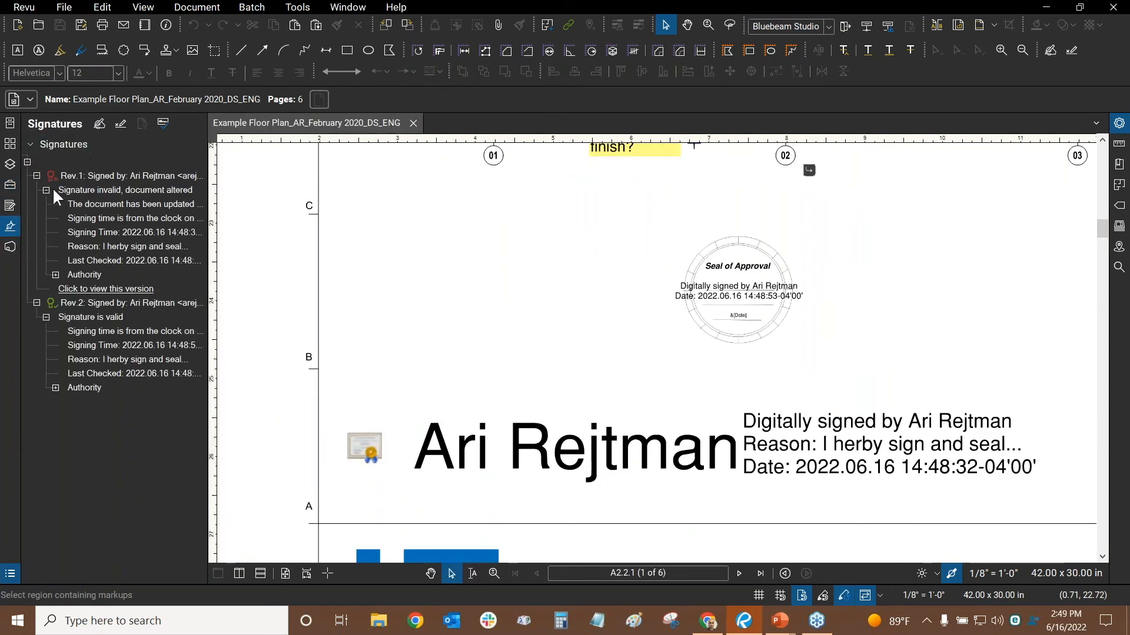
click(162, 123)
click(161, 123)
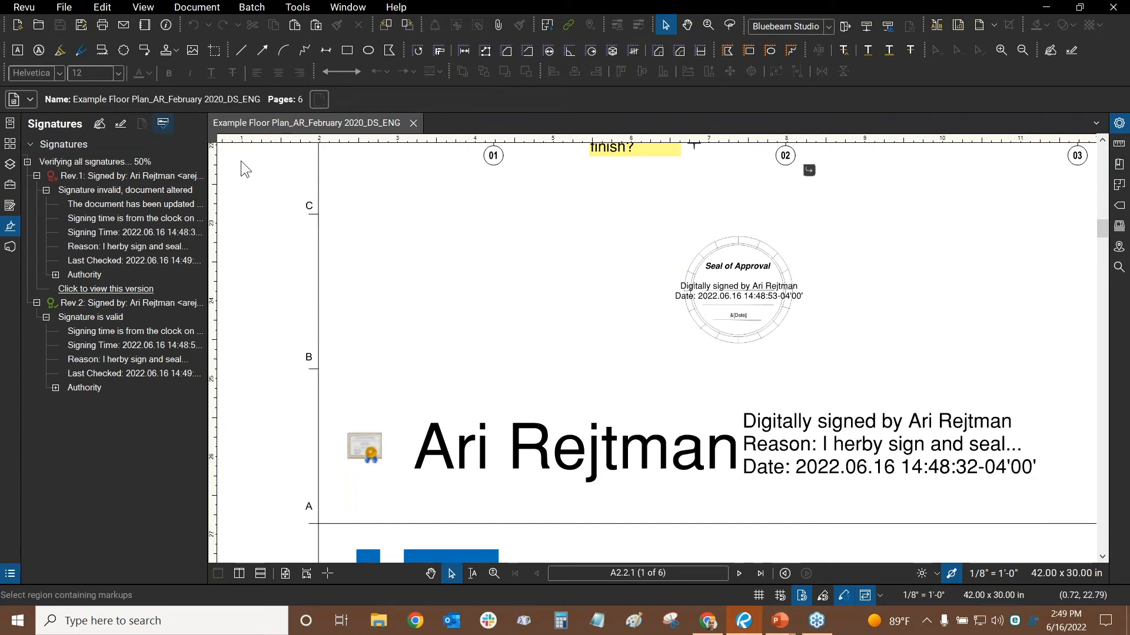
scroll(529, 229, down, 3)
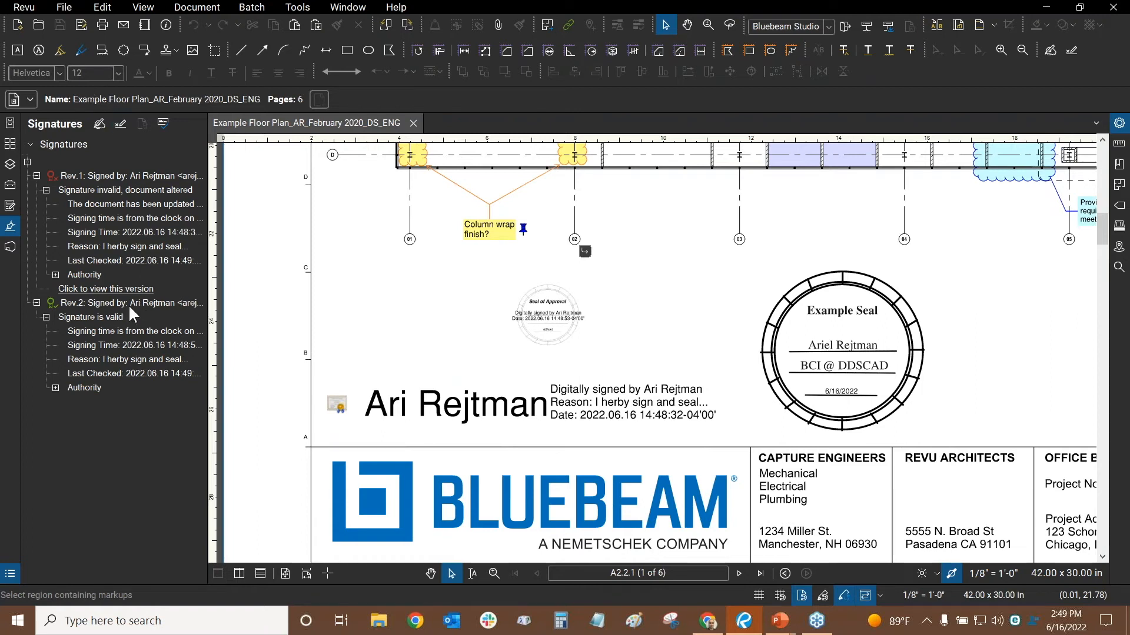
click(163, 123)
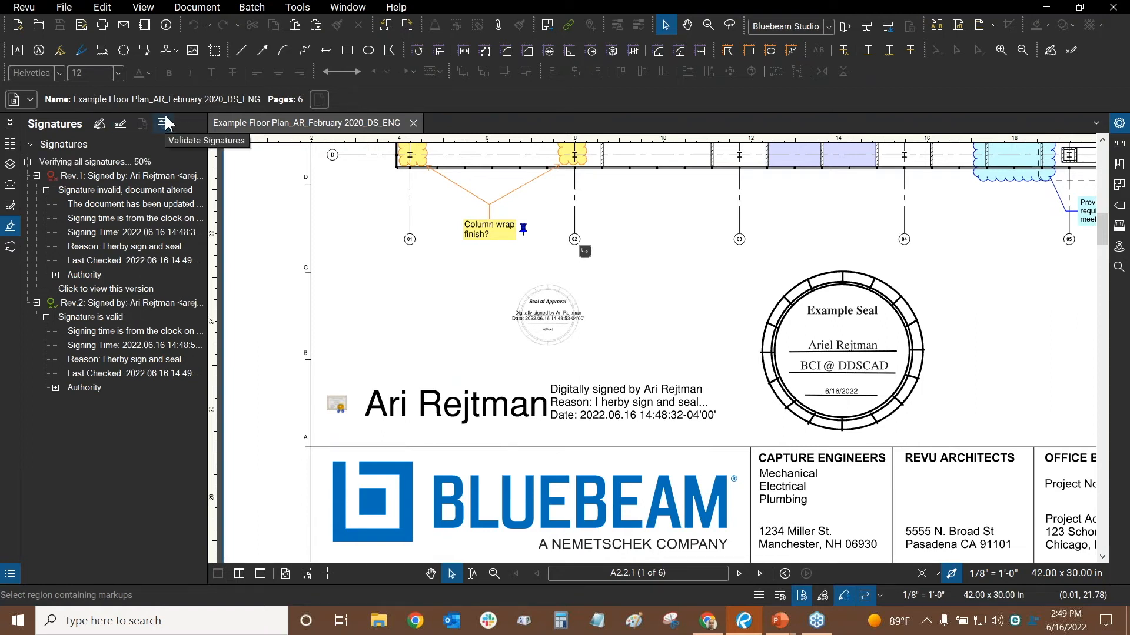
Step: Open the document version signed at Rev.1, inspect its signature area, and close that version
click(107, 288)
scroll(410, 404, up, 3)
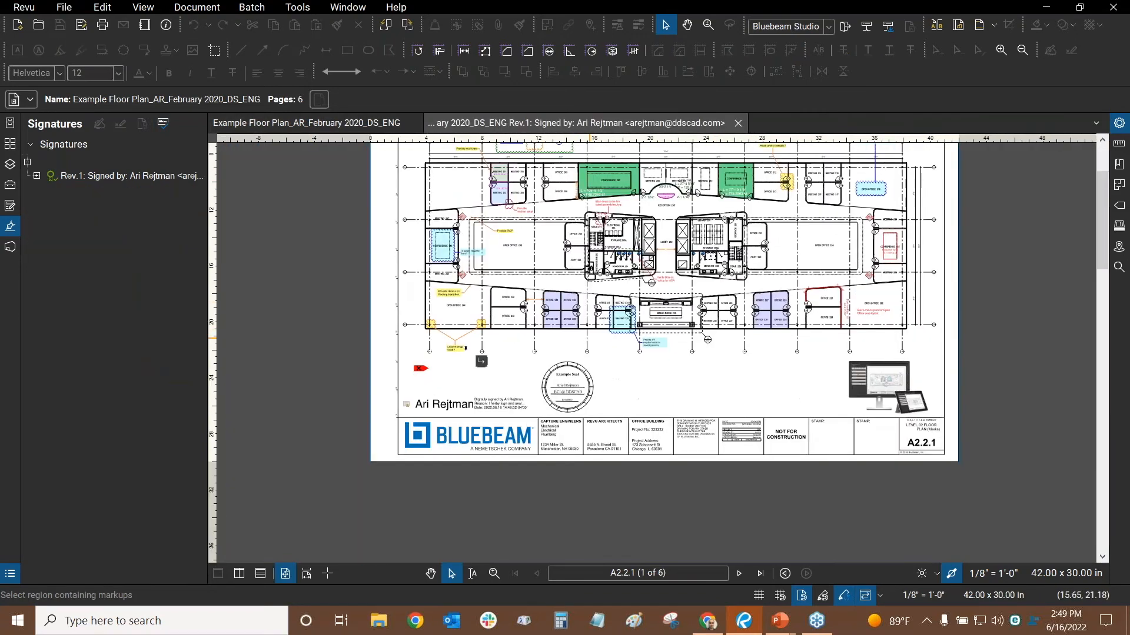
scroll(410, 405, up, 3)
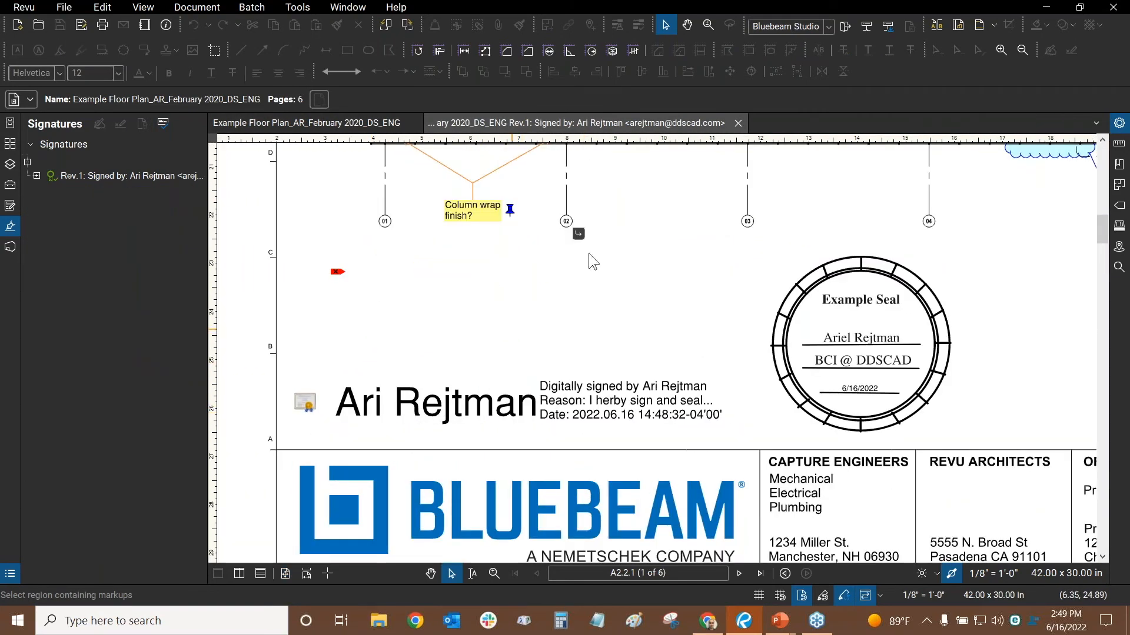
click(741, 122)
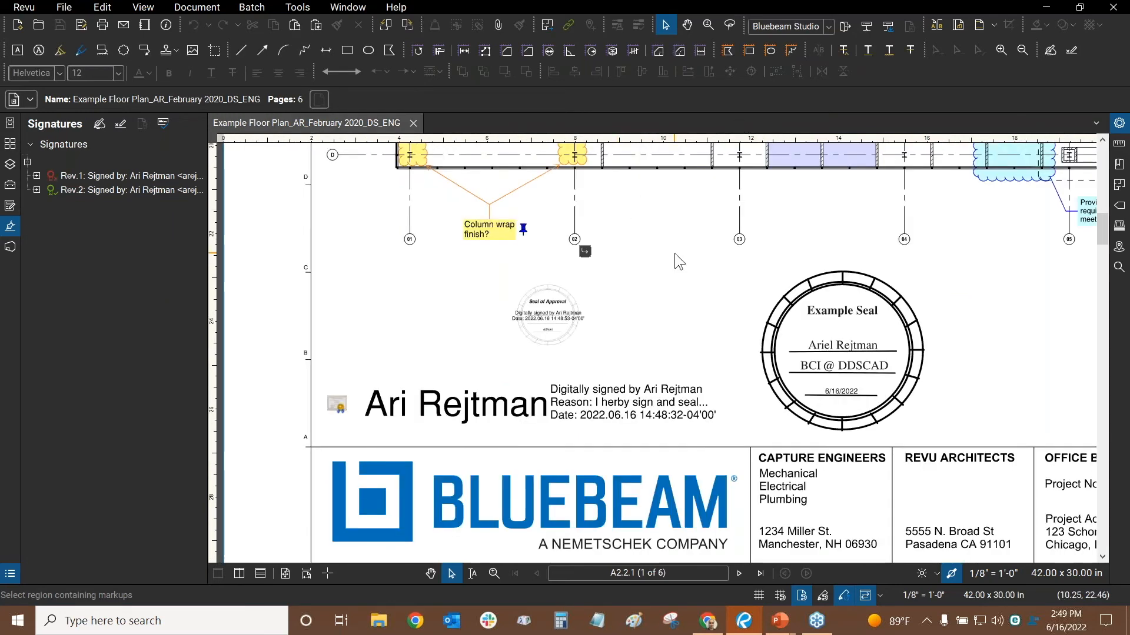
key(ctrl+9)
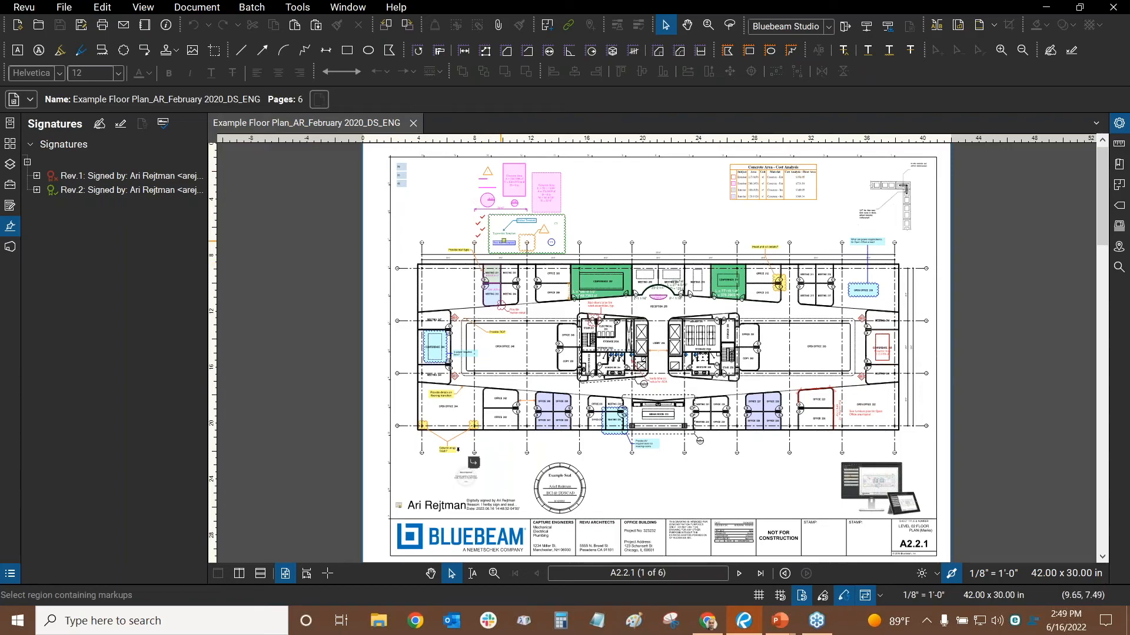
key(alt+Tab)
click(621, 203)
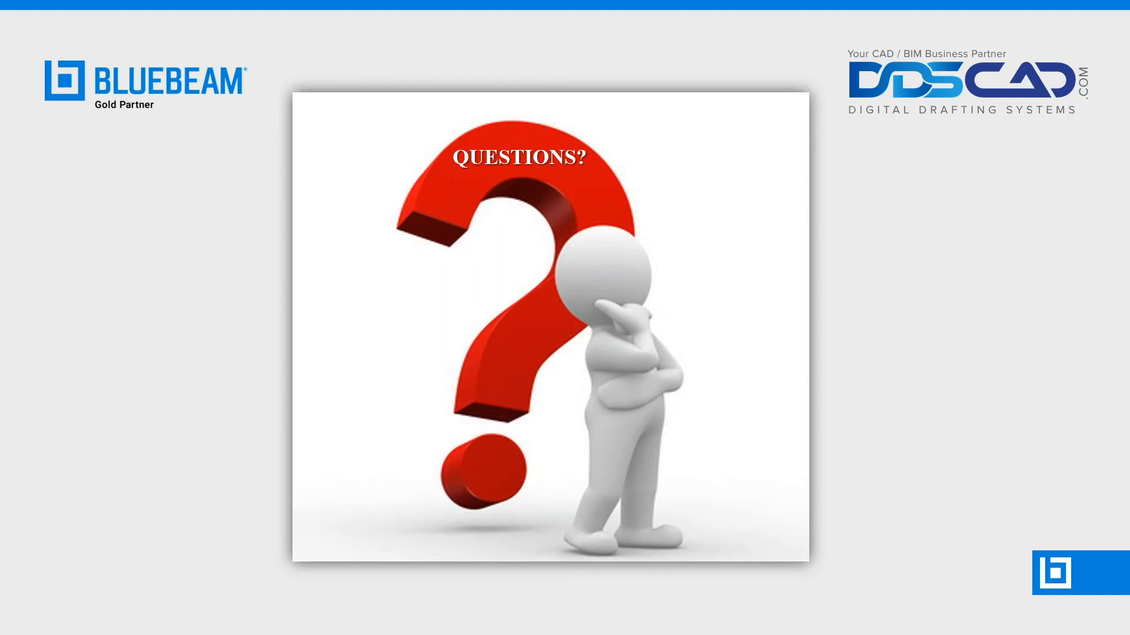
key(alt+Tab)
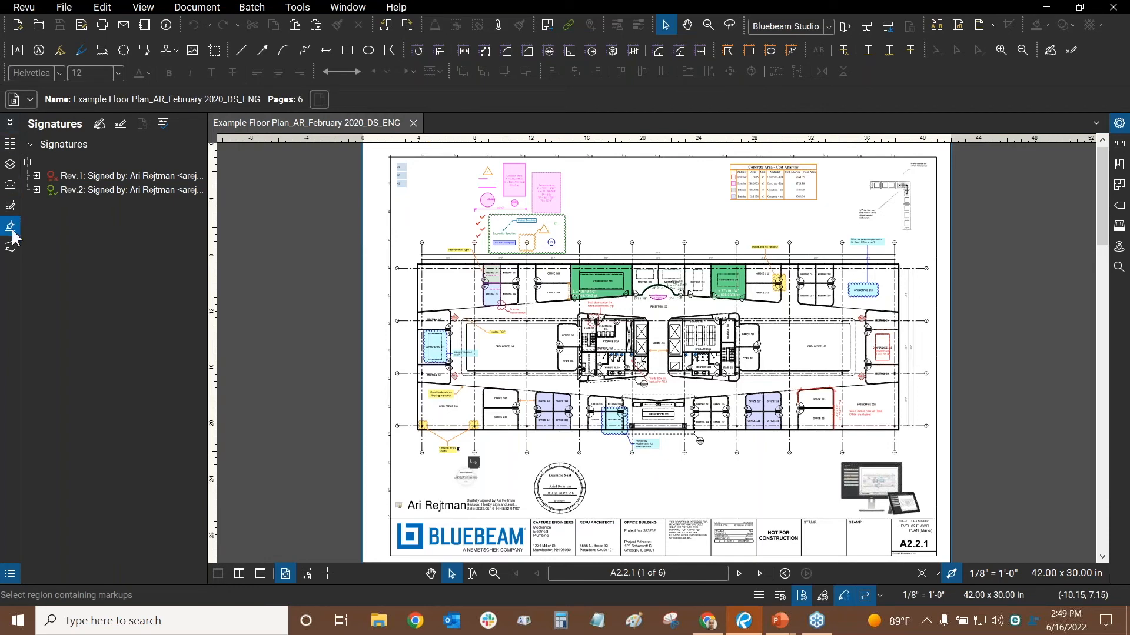
Step: Look over the panels that can be shown and display the document's list of form fields
right_click(11, 265)
mouse_move(25, 271)
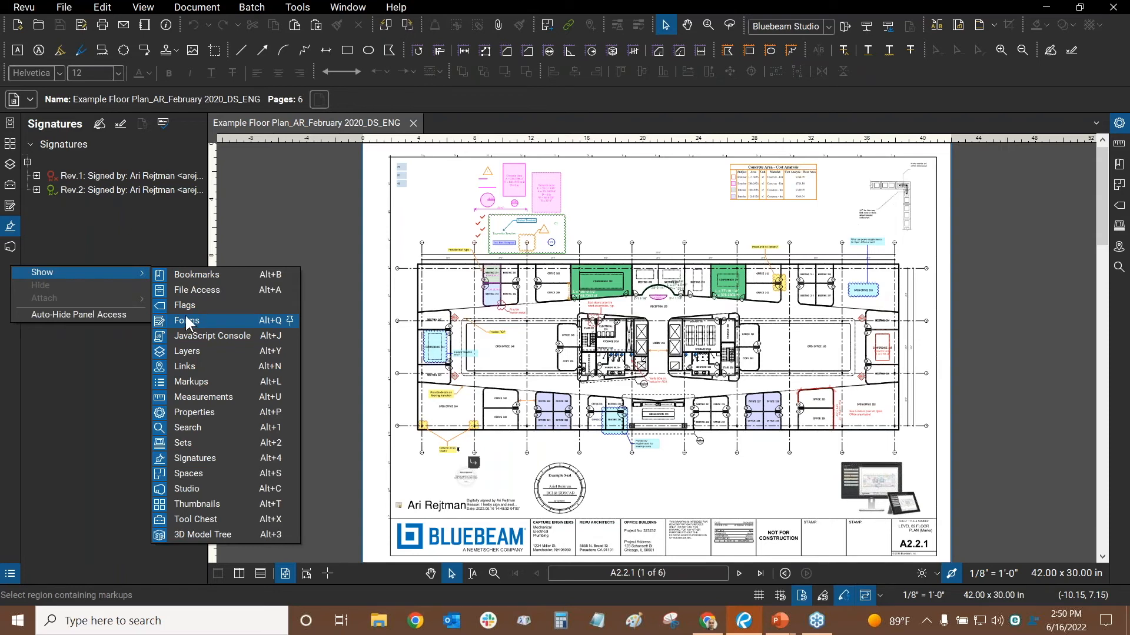
click(440, 214)
click(10, 206)
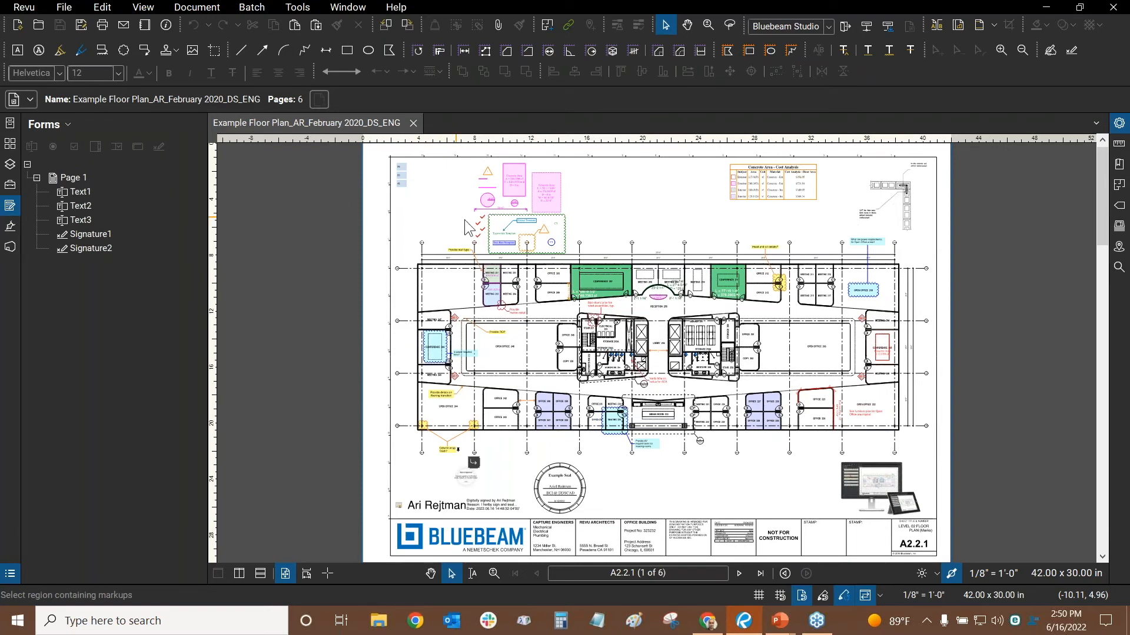
Step: Set the first of the three stacked number fields in the corner of page A2.2.1 to 50
scroll(400, 192, up, 3)
scroll(447, 233, up, 6)
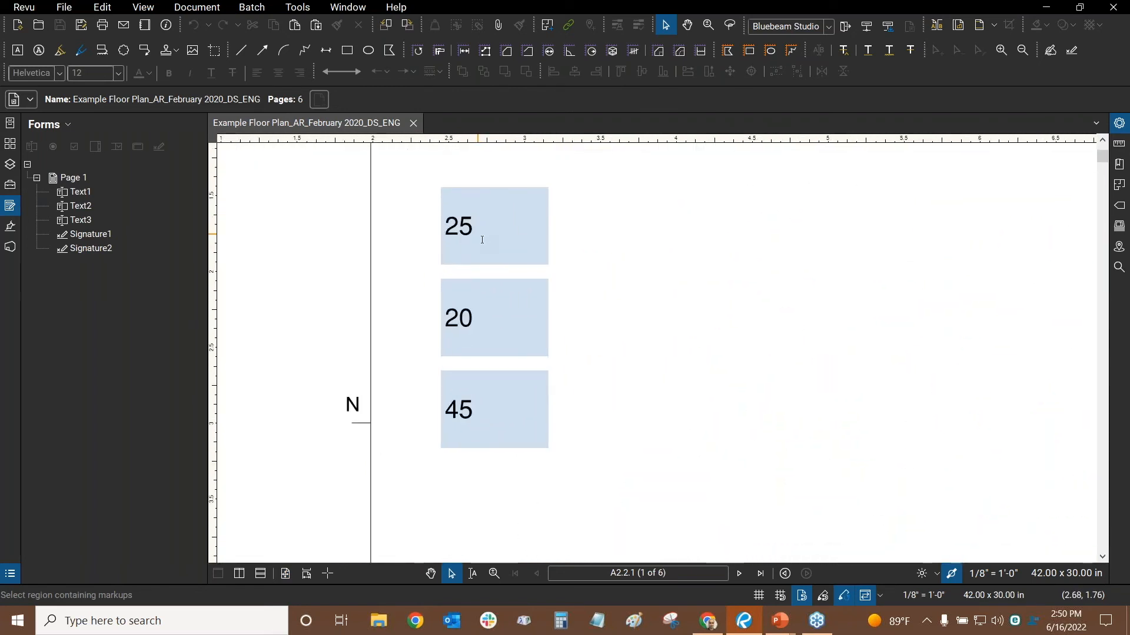
click(498, 220)
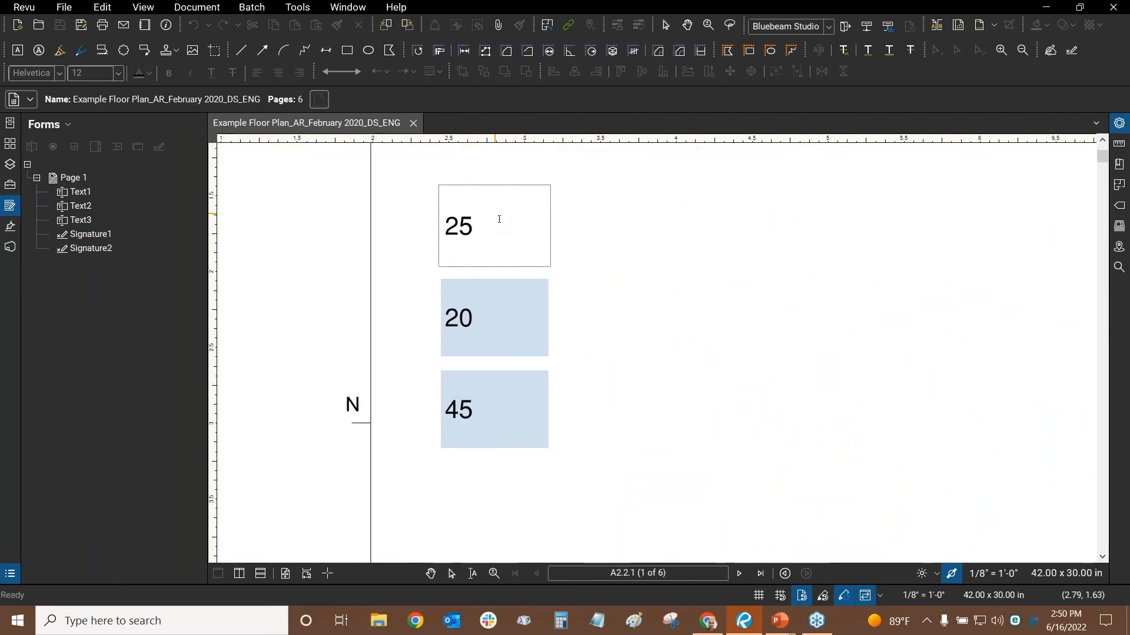
key(BackSpace)
key(BackSpace)
text(50)
click(882, 222)
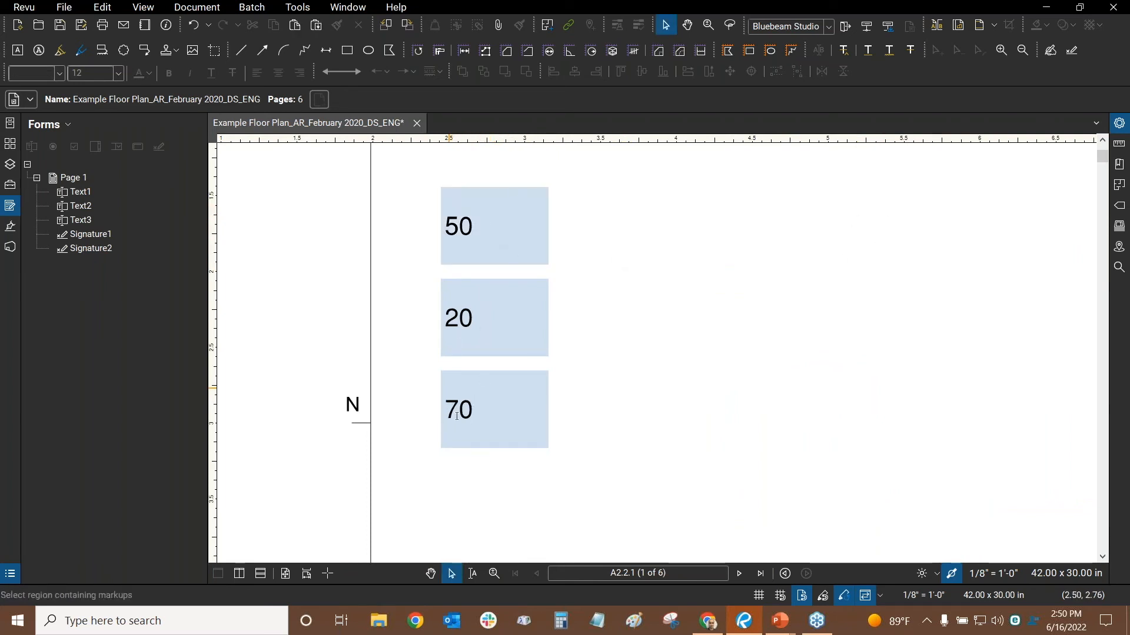
Step: Check the calculated third number field, then switch to the presentation's Questions slide
click(494, 415)
key(Escape)
key(ctrl+0)
key(alt+Tab)
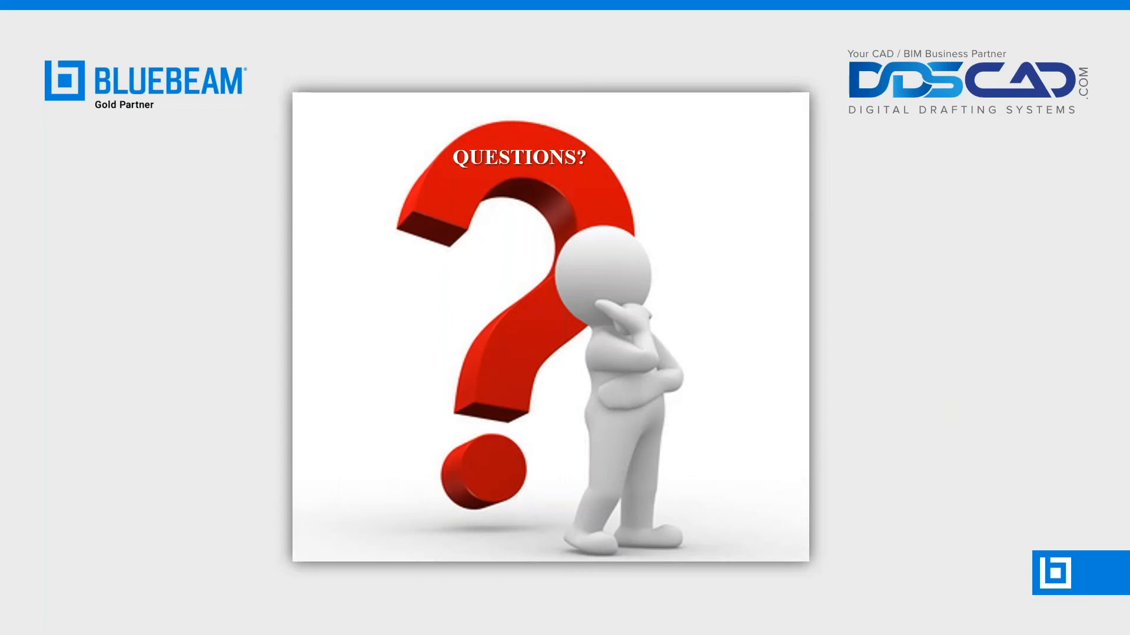
Step: Switch to Bluebeam Revu and examine the number fields, callout and concrete area markups in the upper part of page A2.2.1
key(alt+Tab)
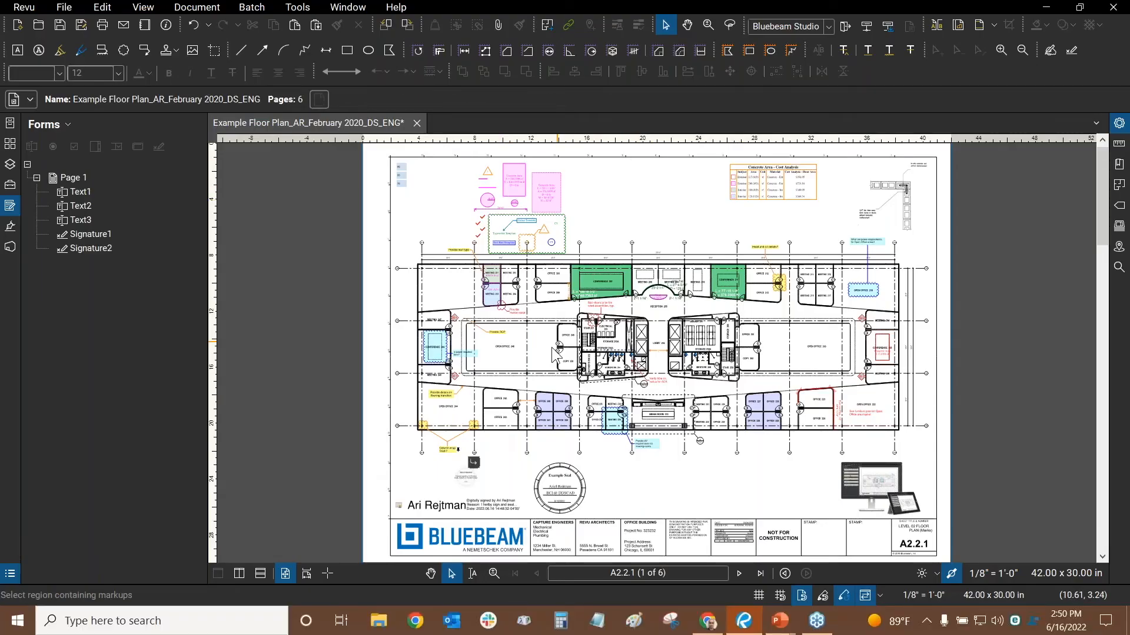
scroll(517, 200, up, 2)
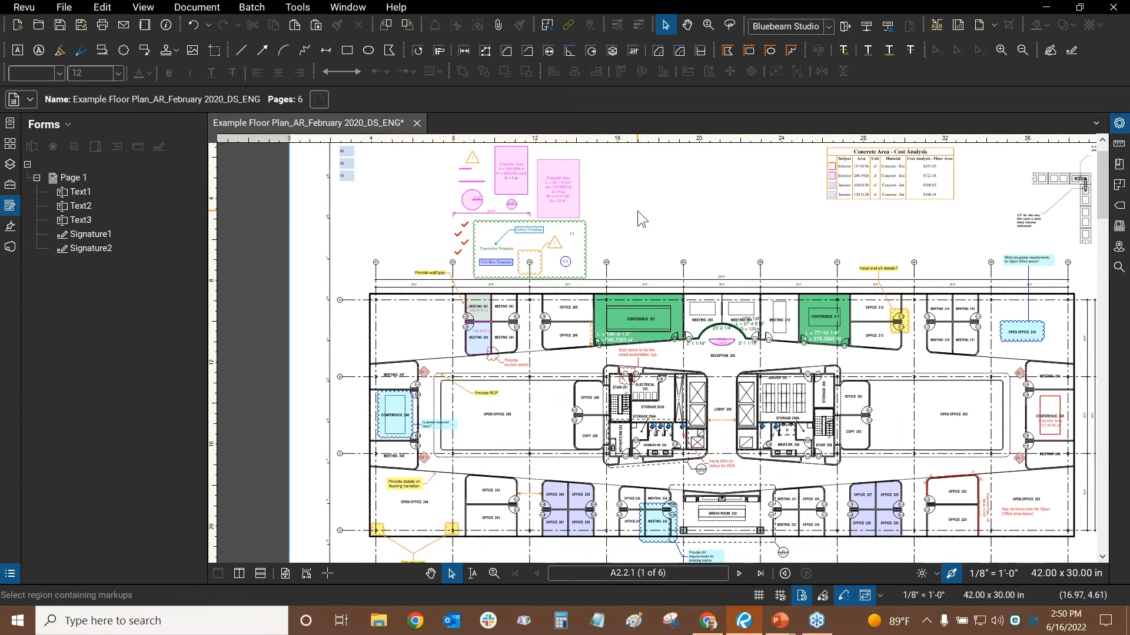
scroll(530, 232, up, 2)
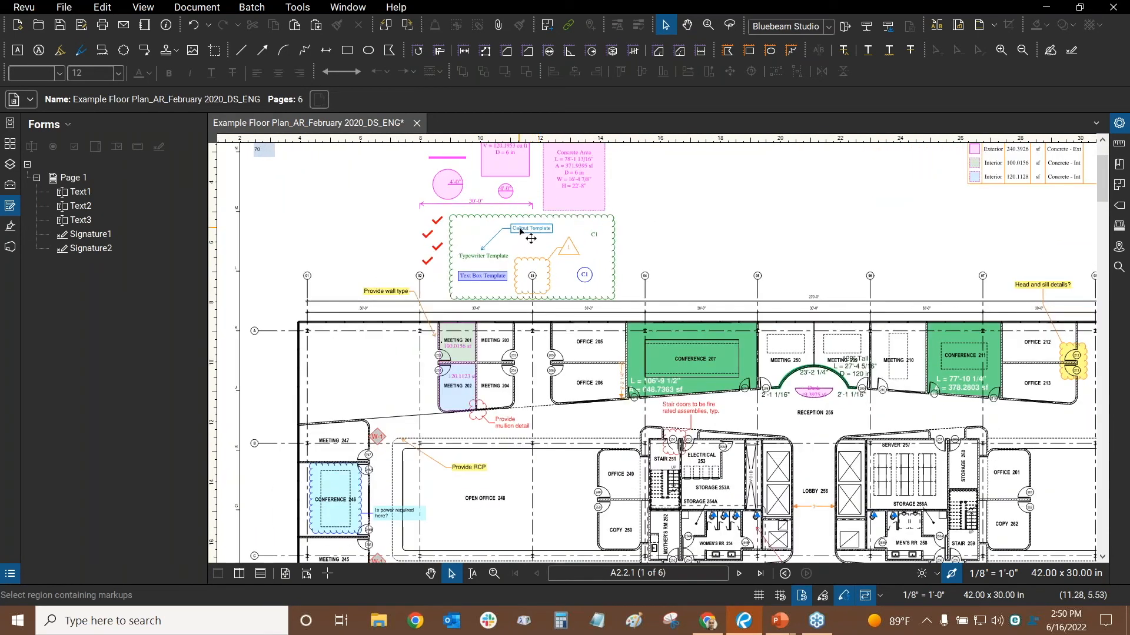
click(531, 233)
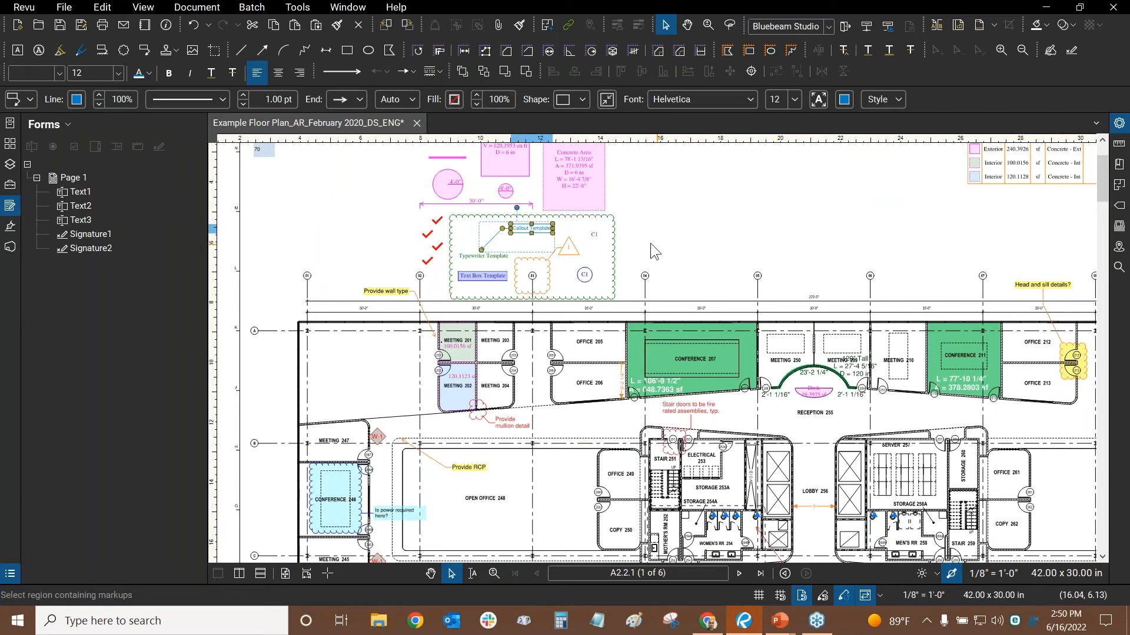
click(681, 186)
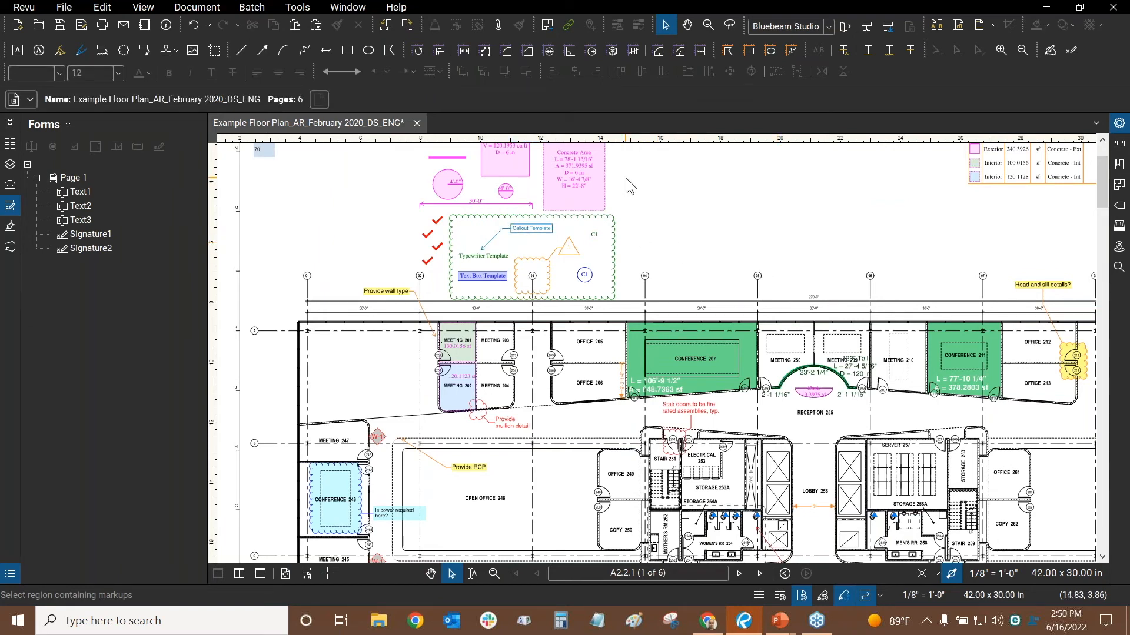
scroll(626, 178, down, 3)
mouse_move(580, 251)
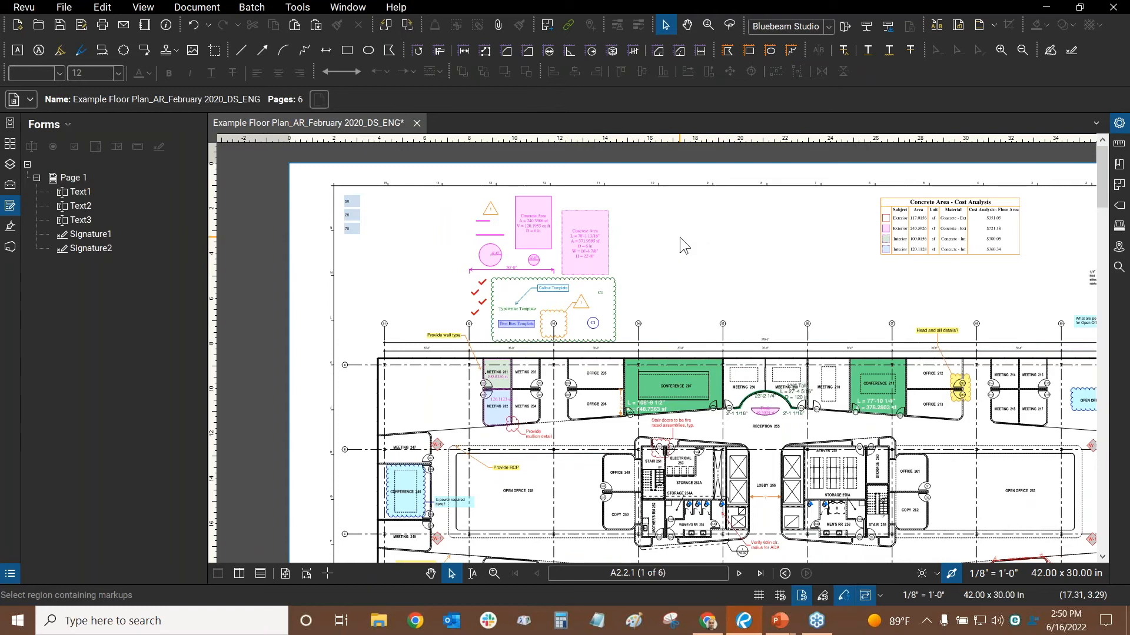
mouse_move(546, 236)
scroll(523, 232, up, 4)
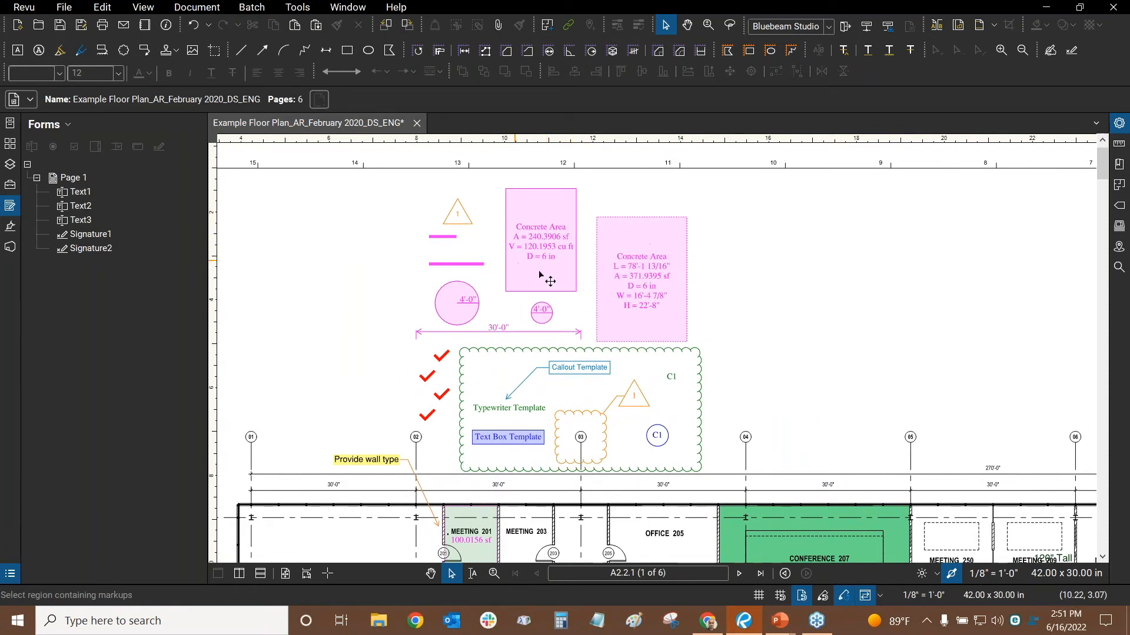
drag(768, 269, 831, 272)
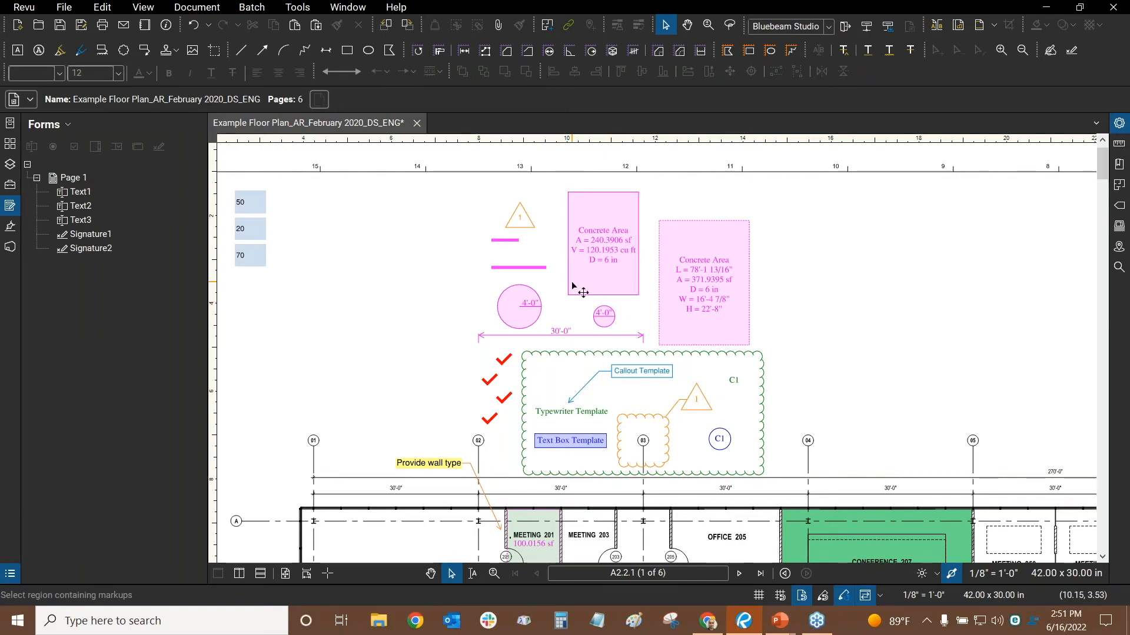
scroll(588, 276, down, 5)
scroll(566, 250, down, 2)
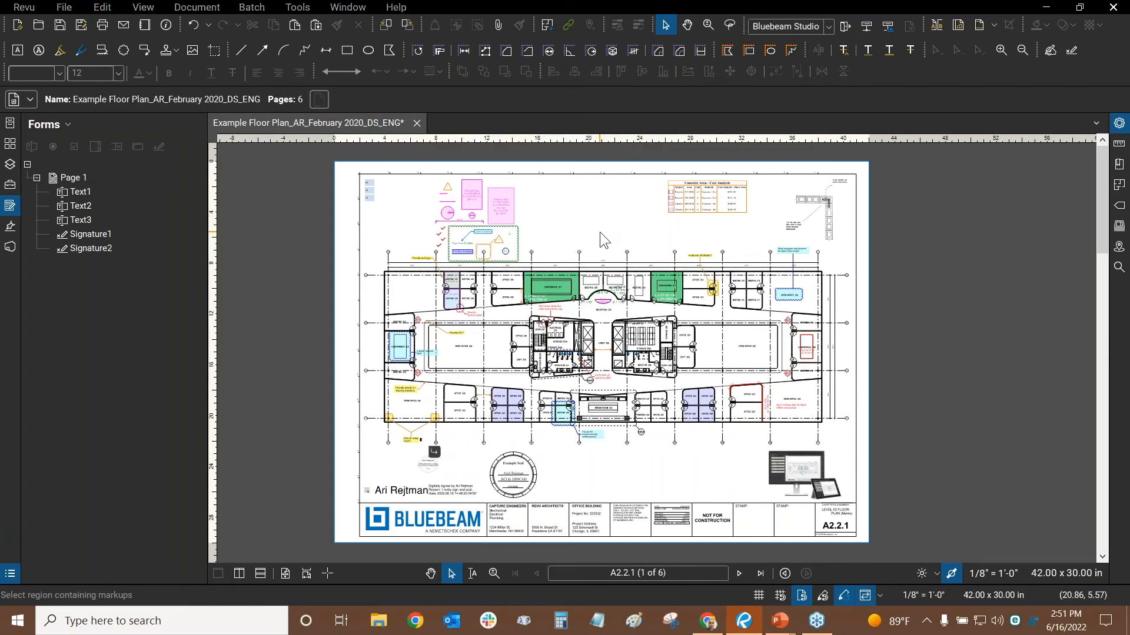
key(alt+Tab)
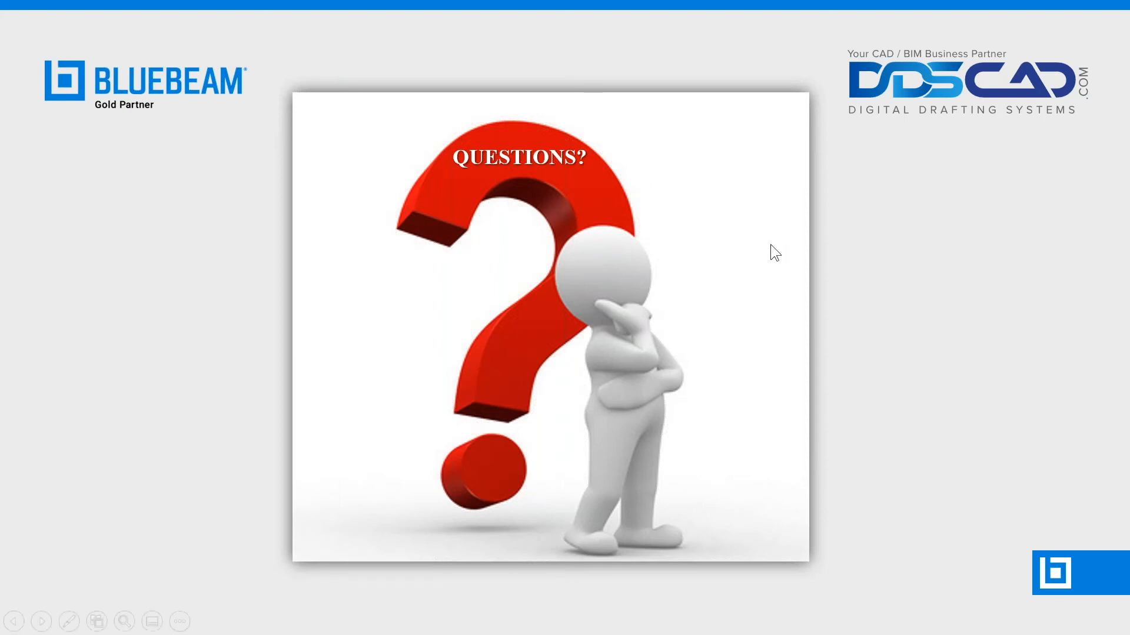
Step: Return to the floor plan, hide the form field list, and inspect the digital signature above the title block of page A2.2.1
key(alt+Tab)
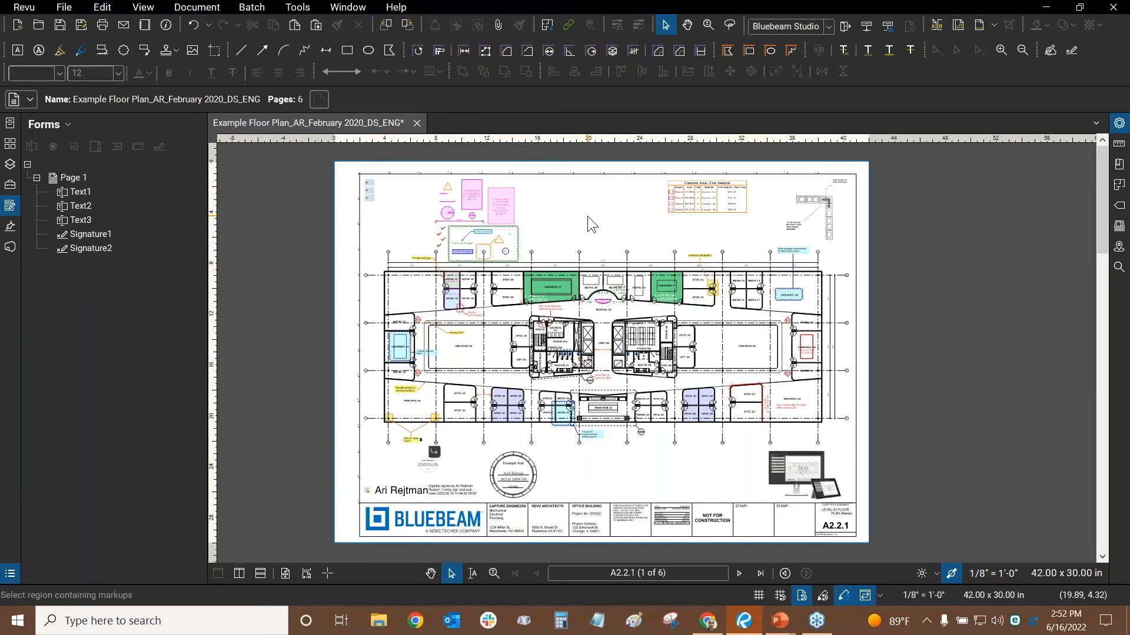
scroll(592, 224, up, 2)
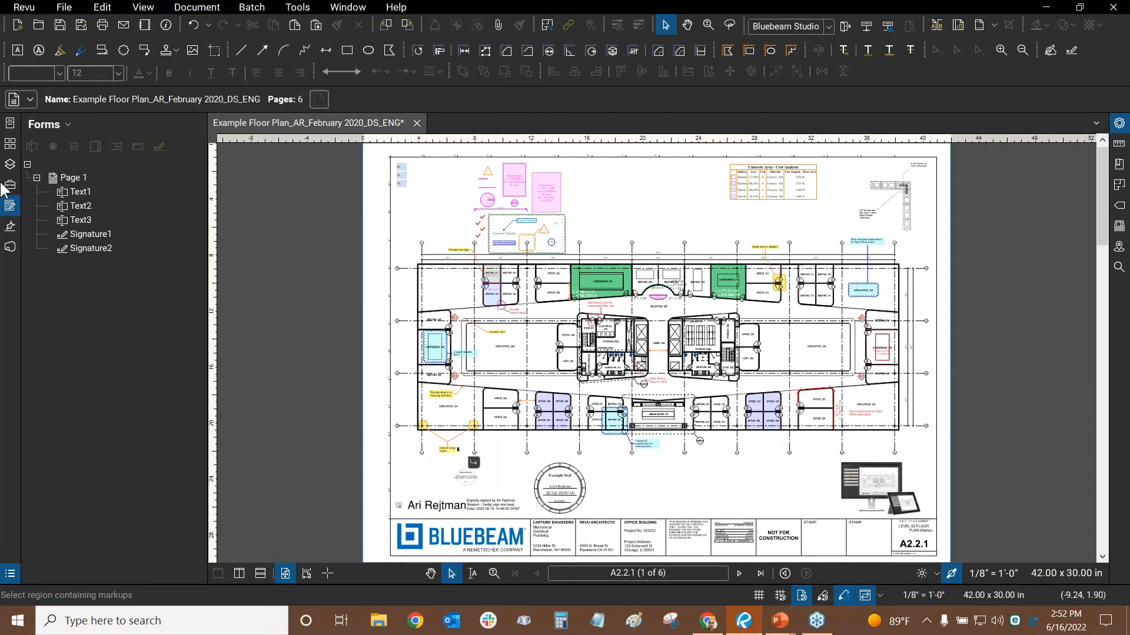
click(10, 205)
scroll(469, 444, up, 5)
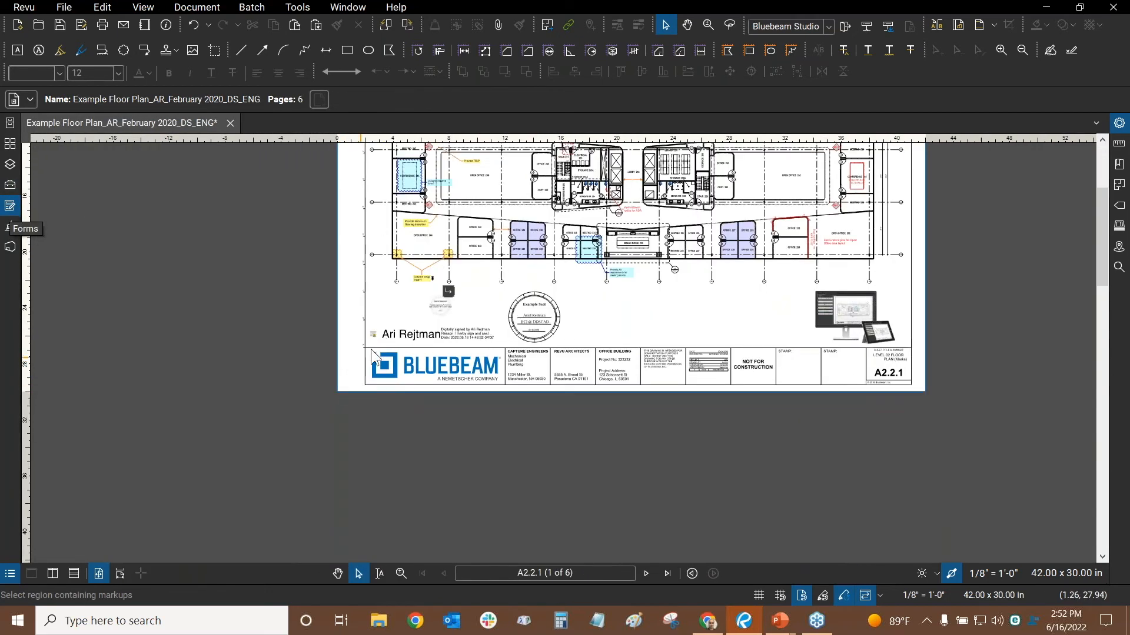
scroll(380, 360, up, 2)
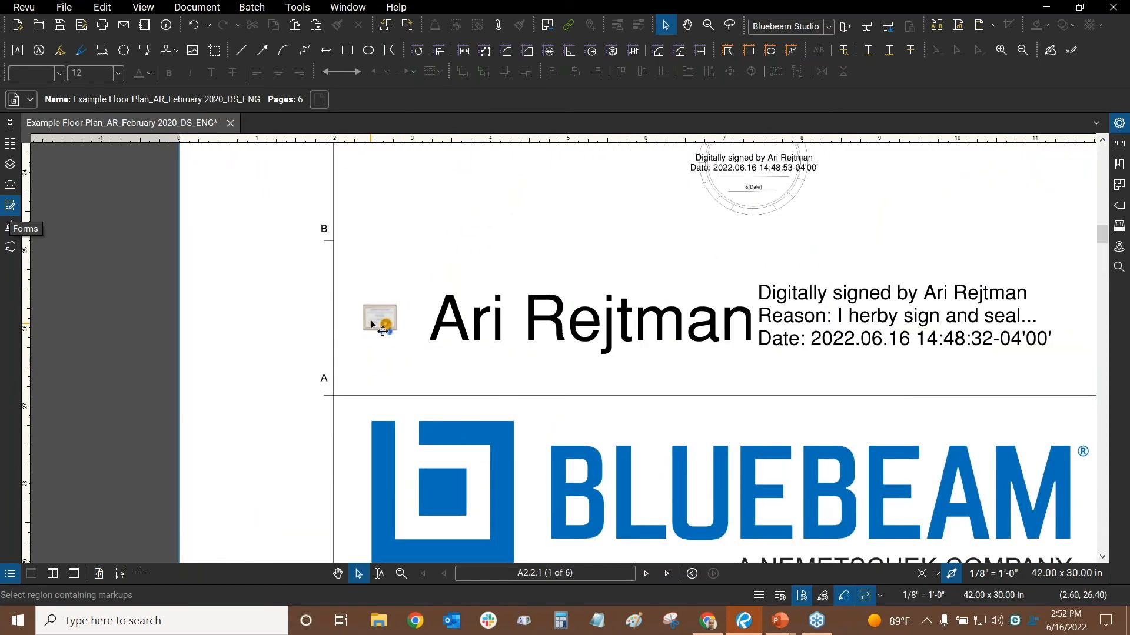
scroll(365, 337, down, 8)
drag(601, 185, 554, 308)
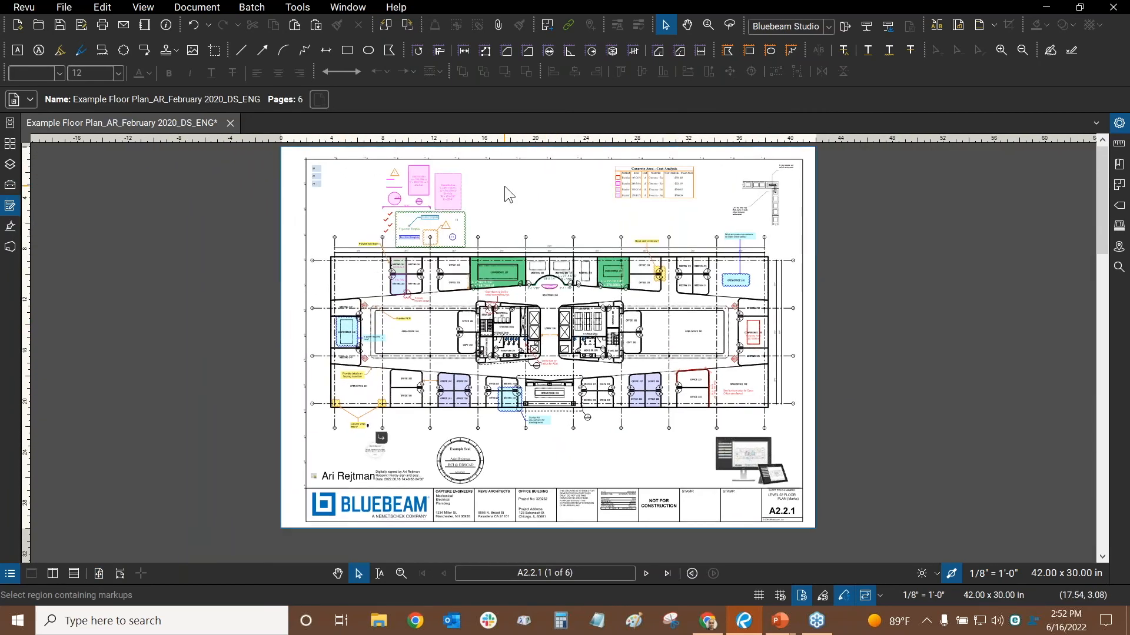
scroll(504, 185, up, 1)
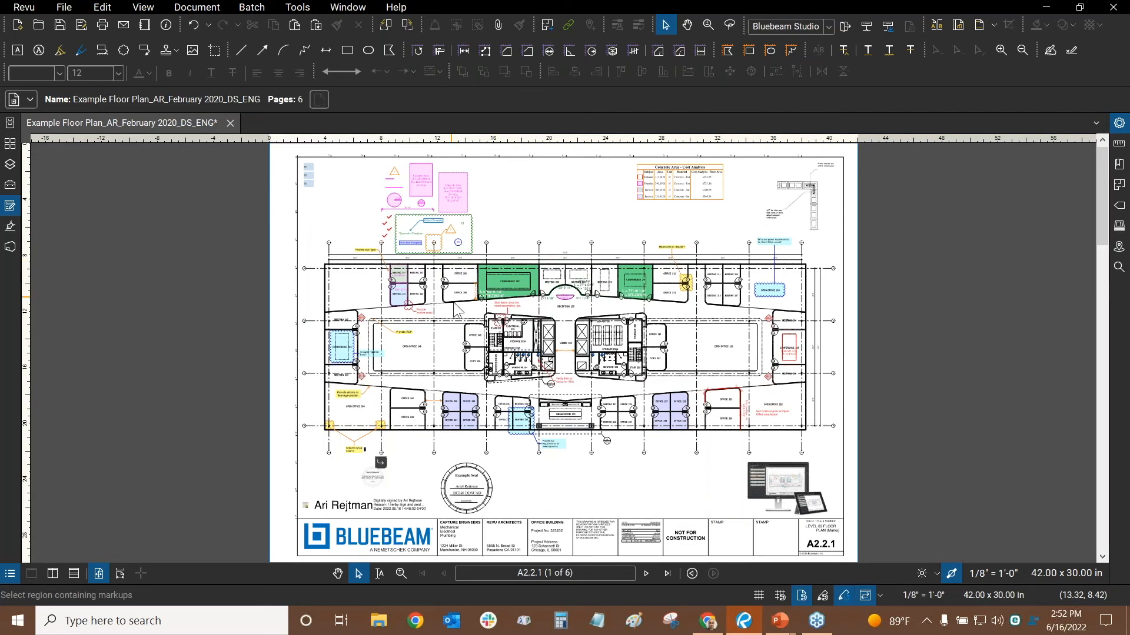
key(alt+Tab)
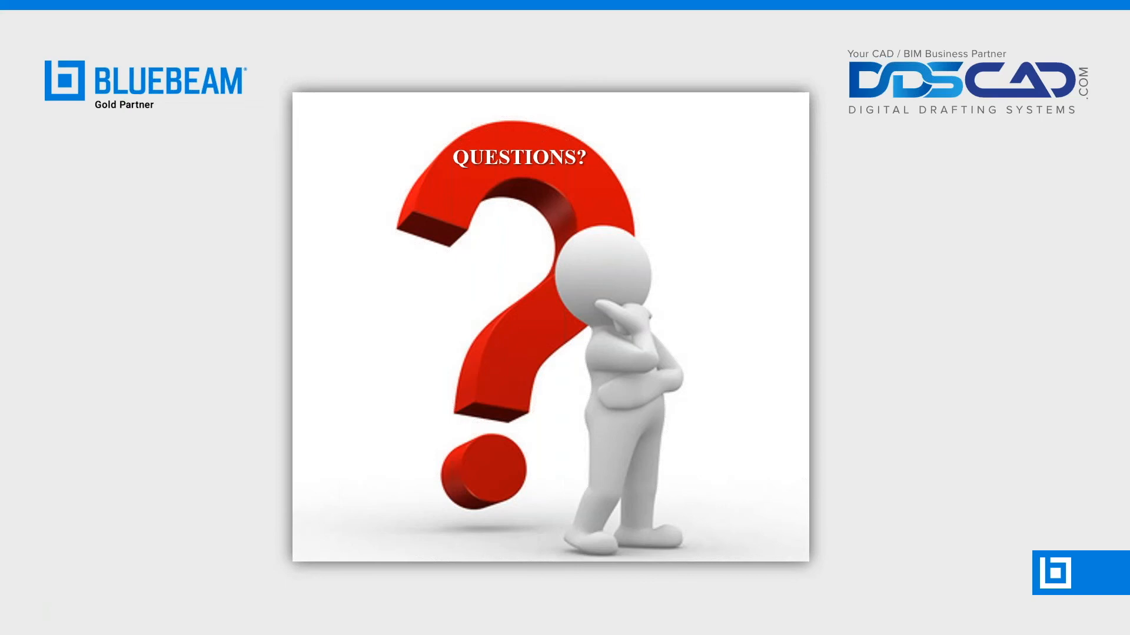
key(alt+Tab)
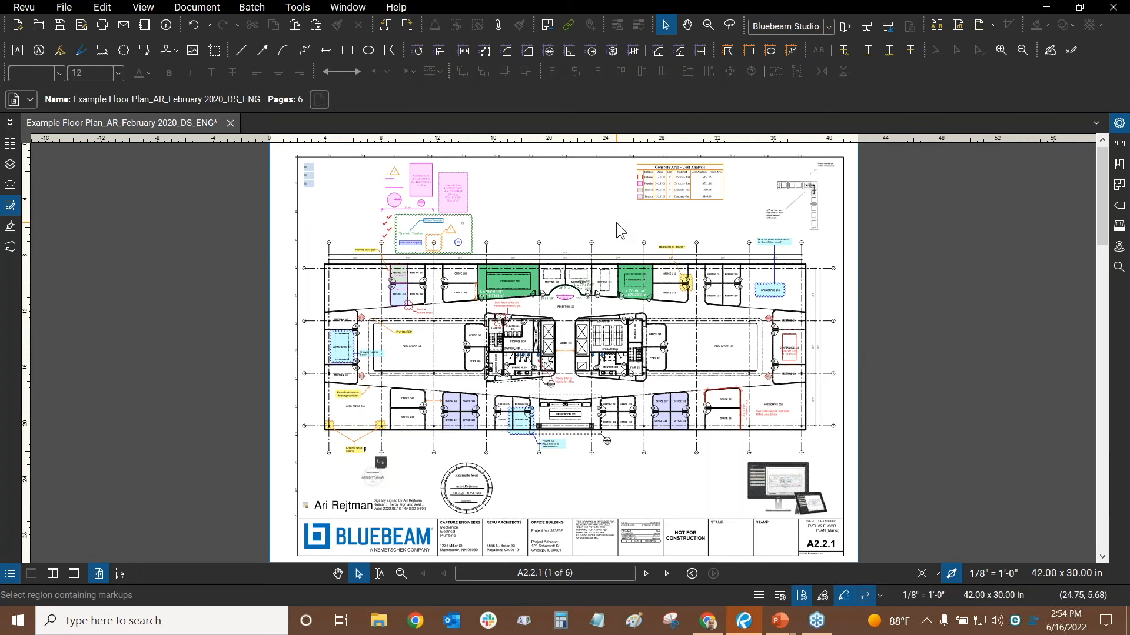
key(alt+Tab)
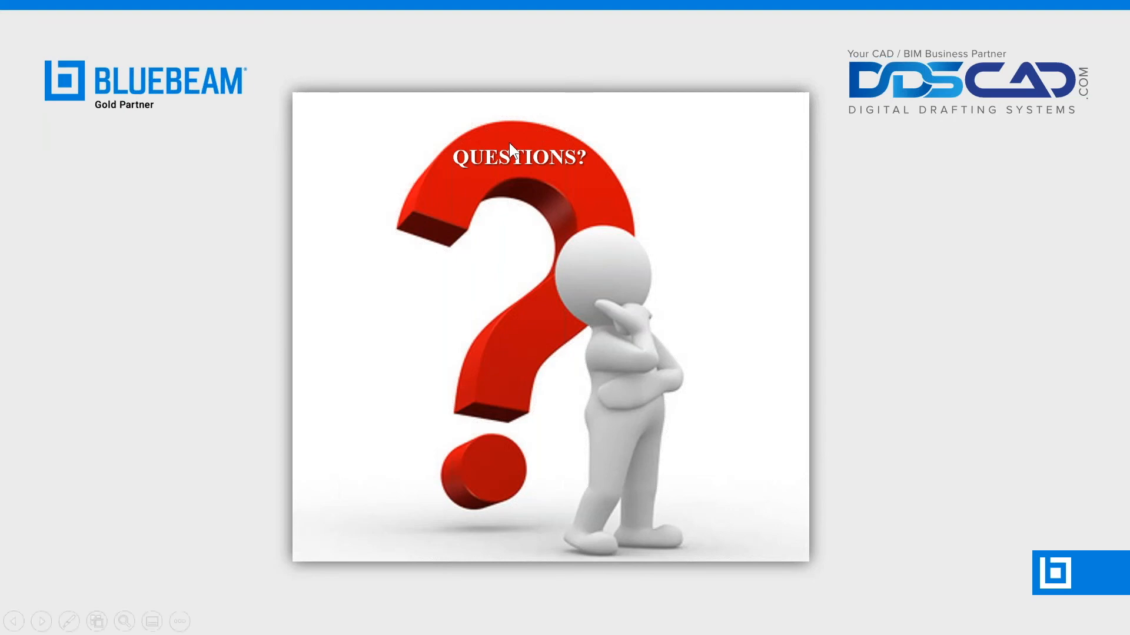
Step: Show the document's signatures list in Revu and place the cloud_plus_Converted to PDF.pdf stamp above the floor plan on page A2.2.1
key(alt+Tab)
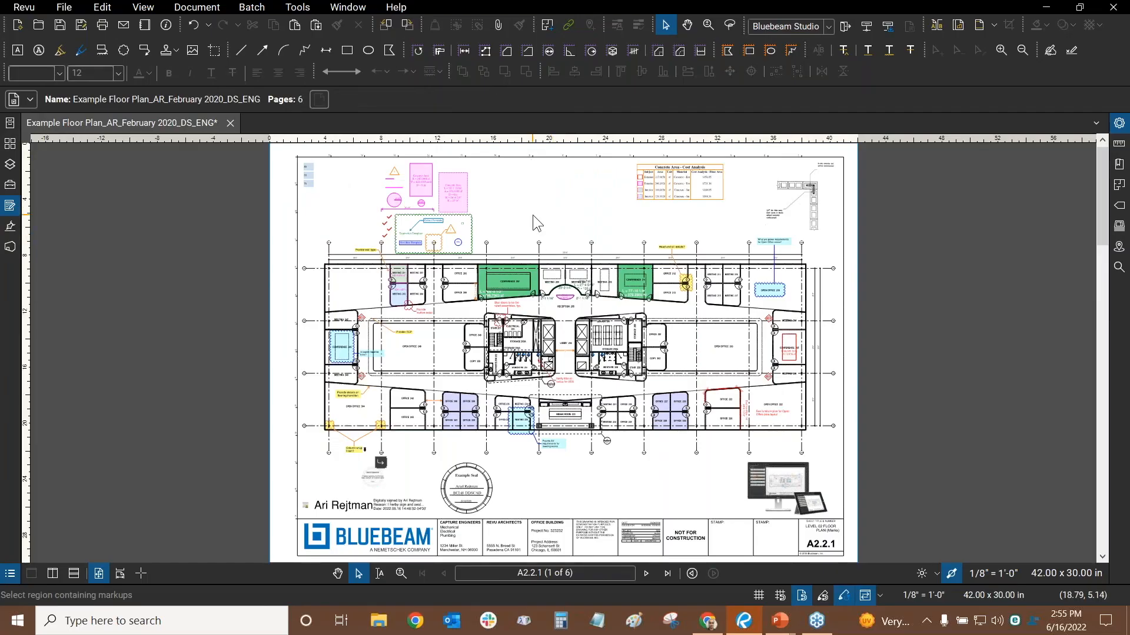
click(10, 226)
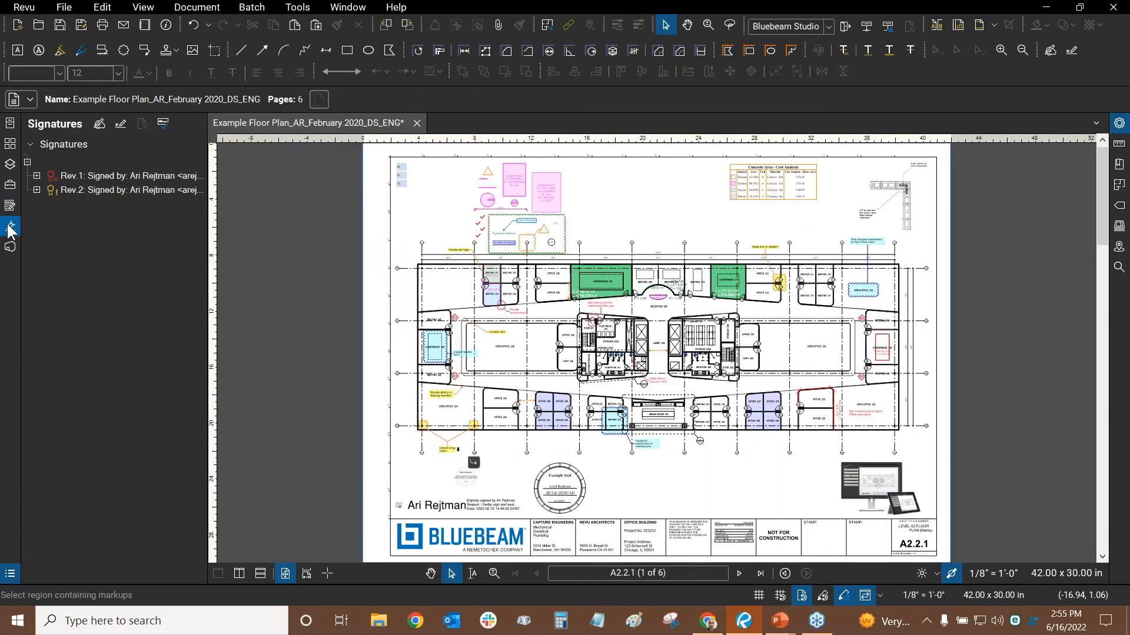
click(300, 7)
mouse_move(320, 38)
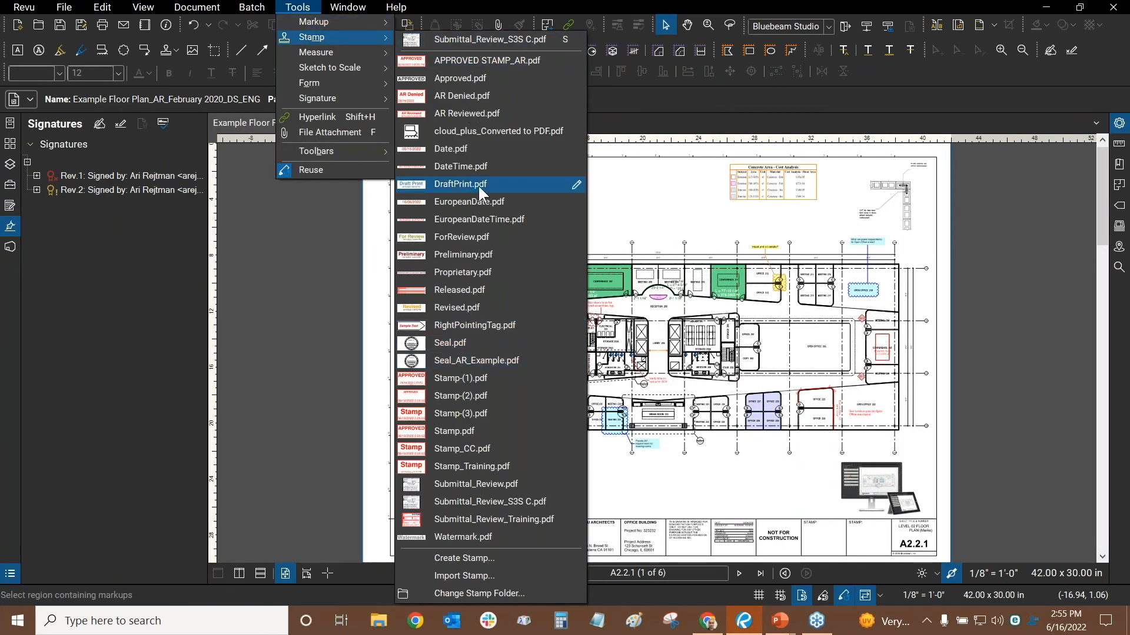
click(457, 134)
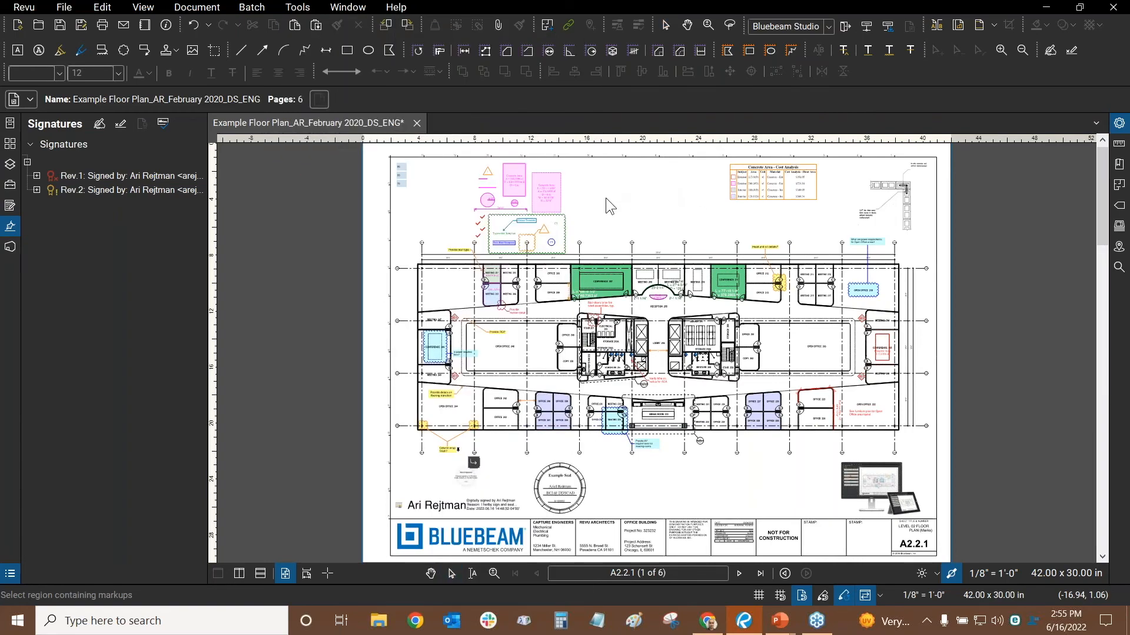
scroll(605, 197, up, 3)
scroll(605, 295, down, 3)
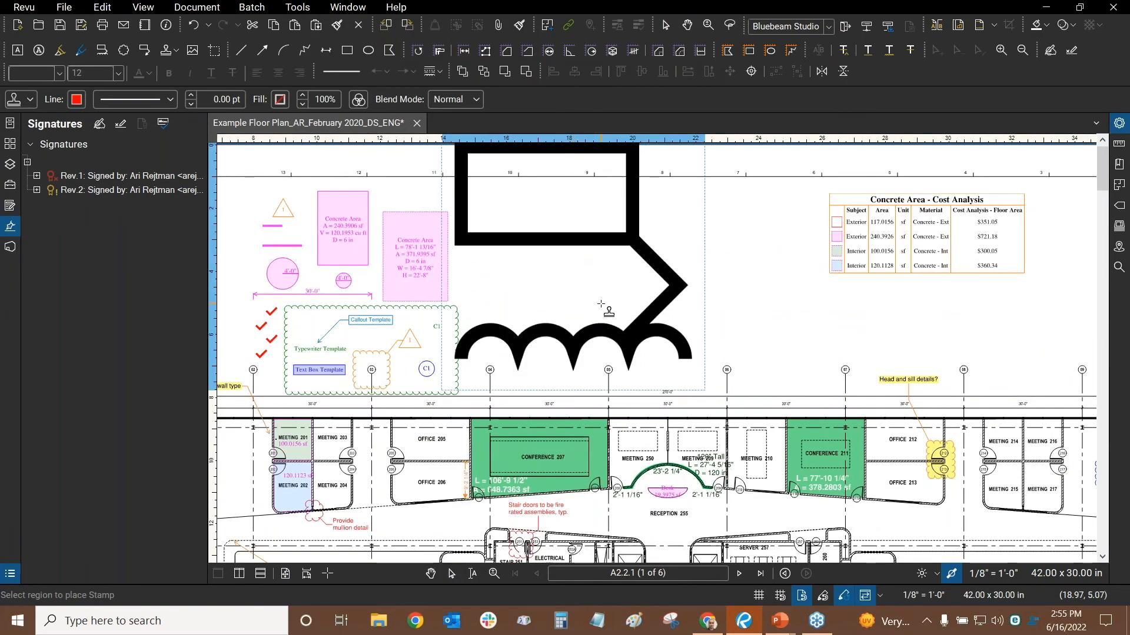
click(600, 290)
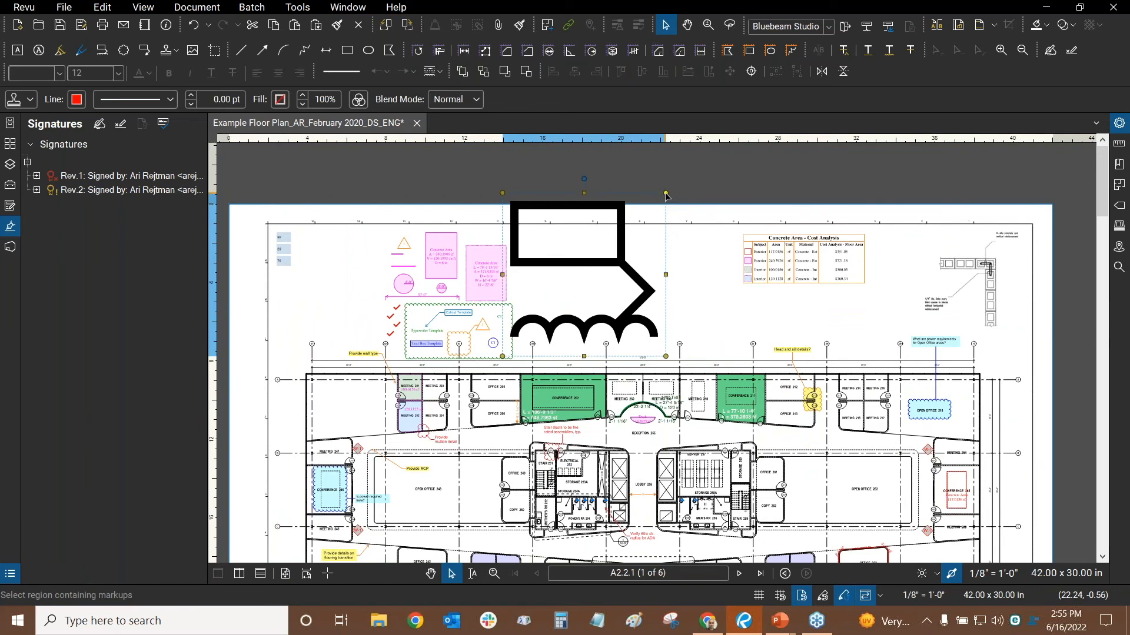
Step: Shrink the cloud stamp and move it into the blank area beside the pink concrete area boxes, then hide the properties
click(1119, 123)
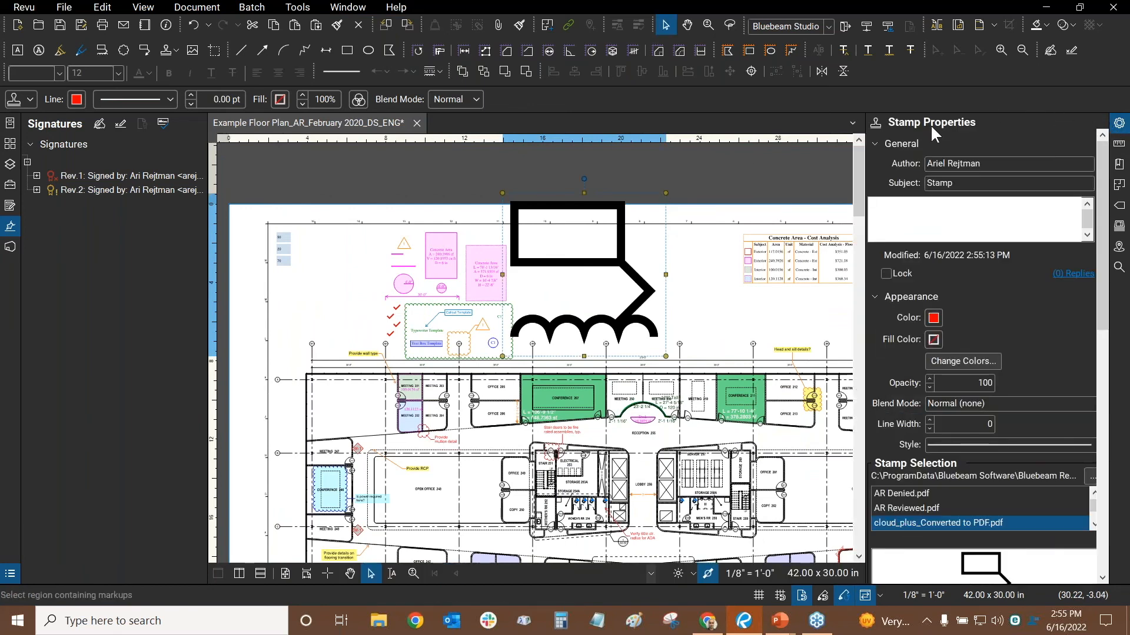
drag(665, 193, 614, 243)
drag(542, 314, 578, 298)
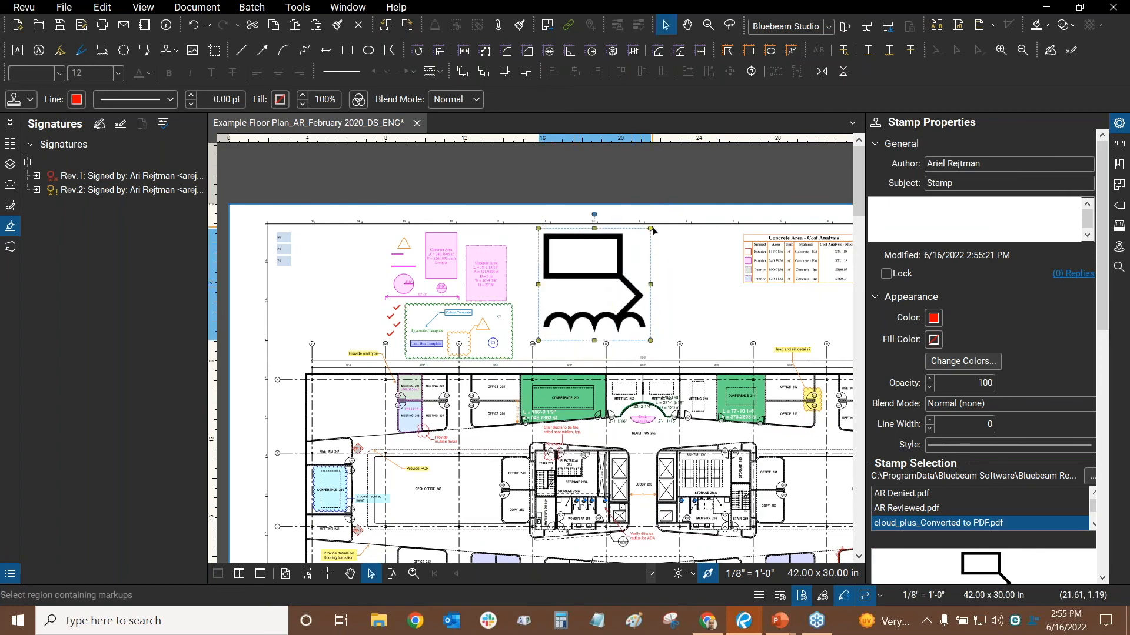
drag(650, 230, 625, 253)
drag(597, 305, 586, 290)
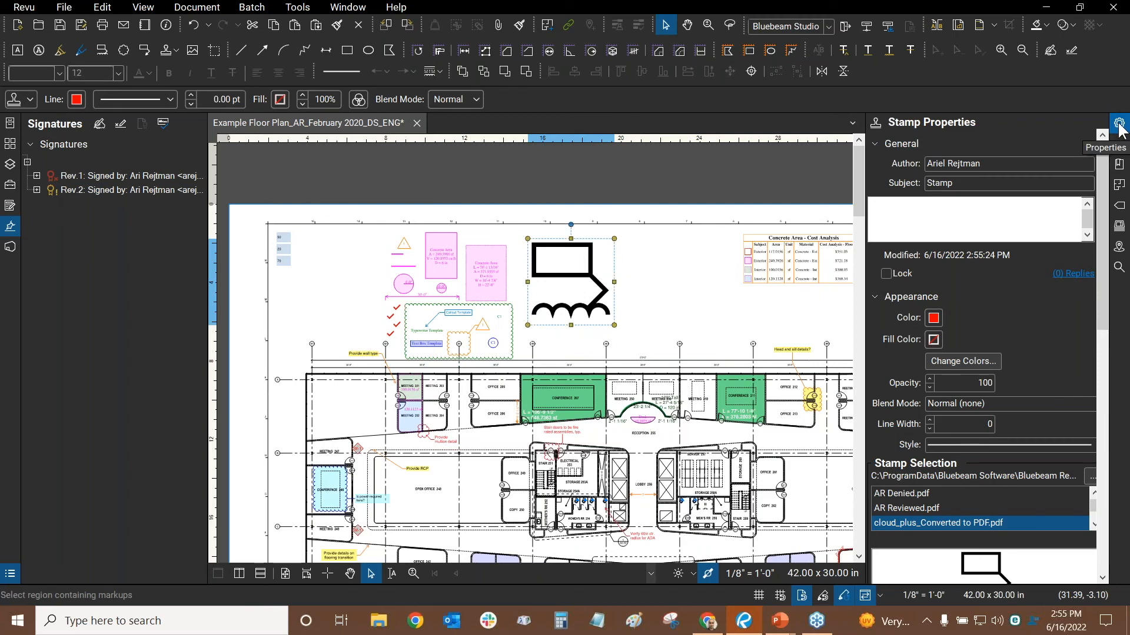
click(650, 315)
drag(649, 316, 749, 15)
drag(545, 228, 412, 505)
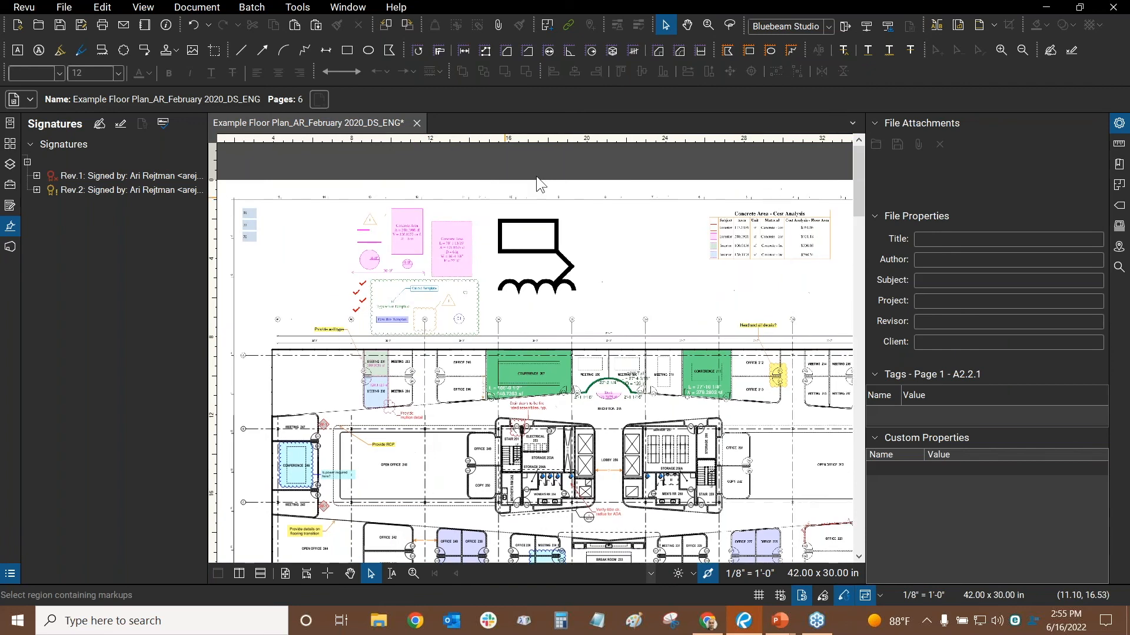
click(1118, 123)
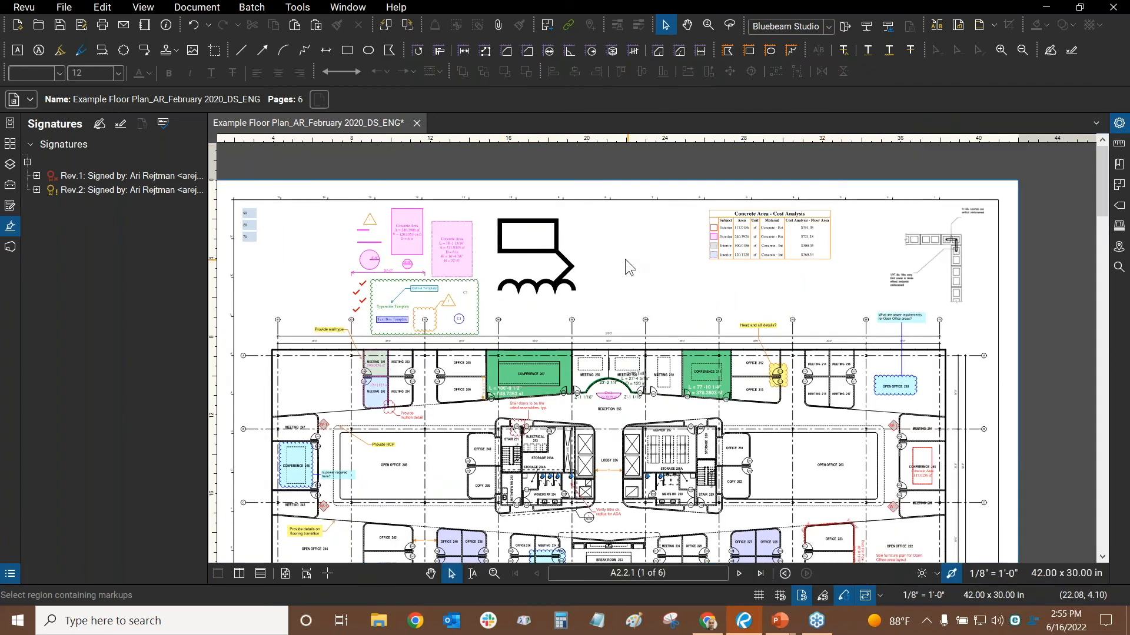
Step: Expand the Rev.1 signature's details, validate the document's signatures again, and switch to the Questions slide
click(36, 175)
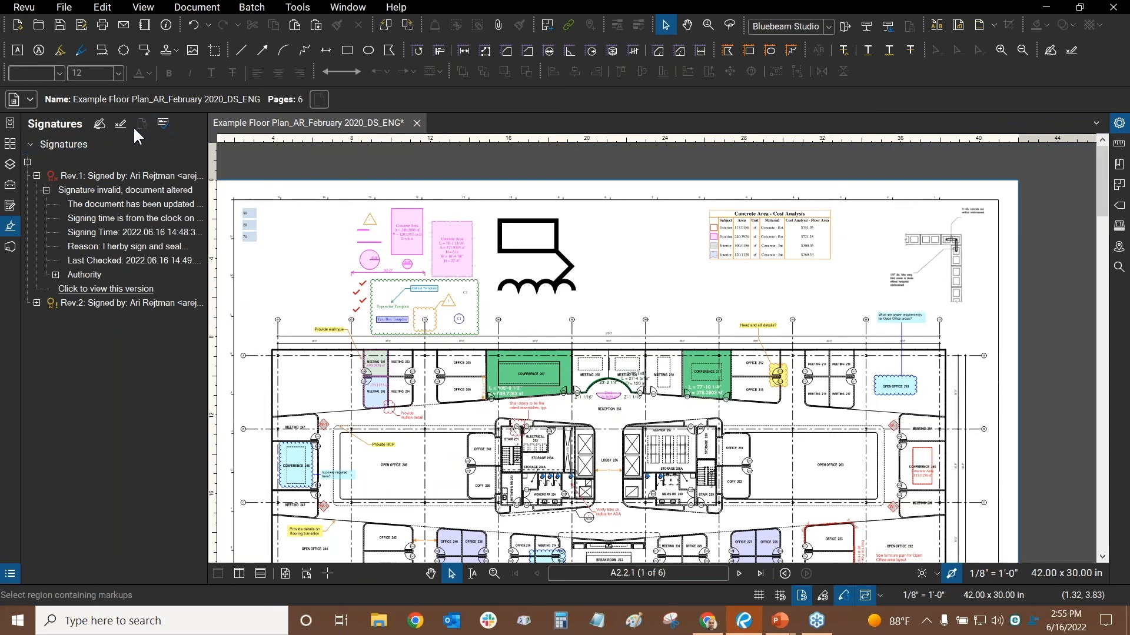
click(163, 122)
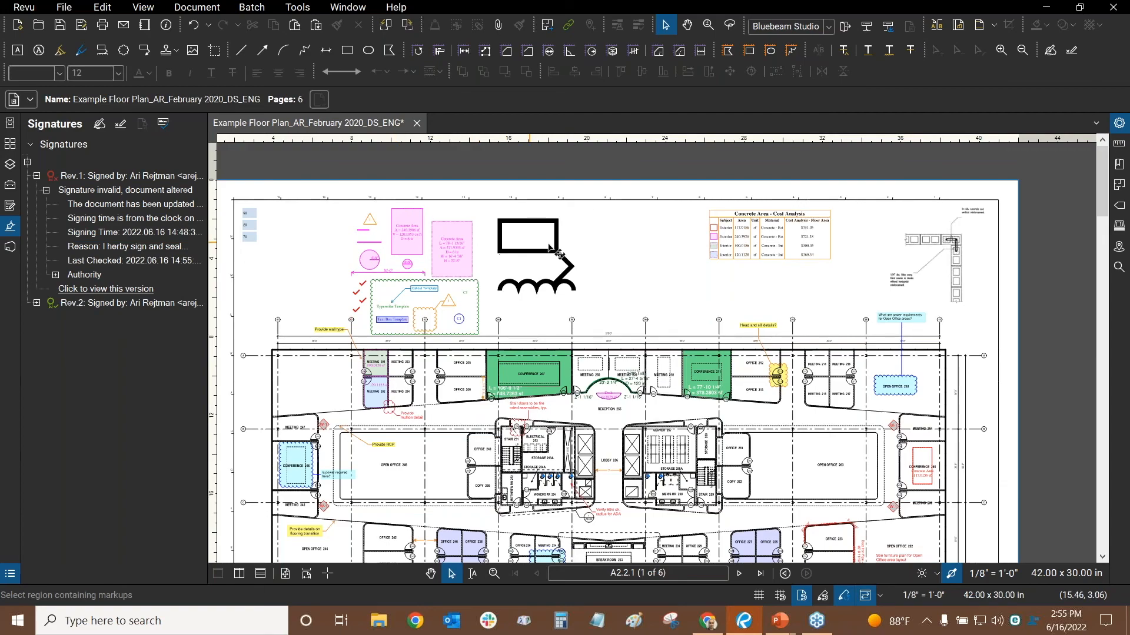
key(alt+Tab)
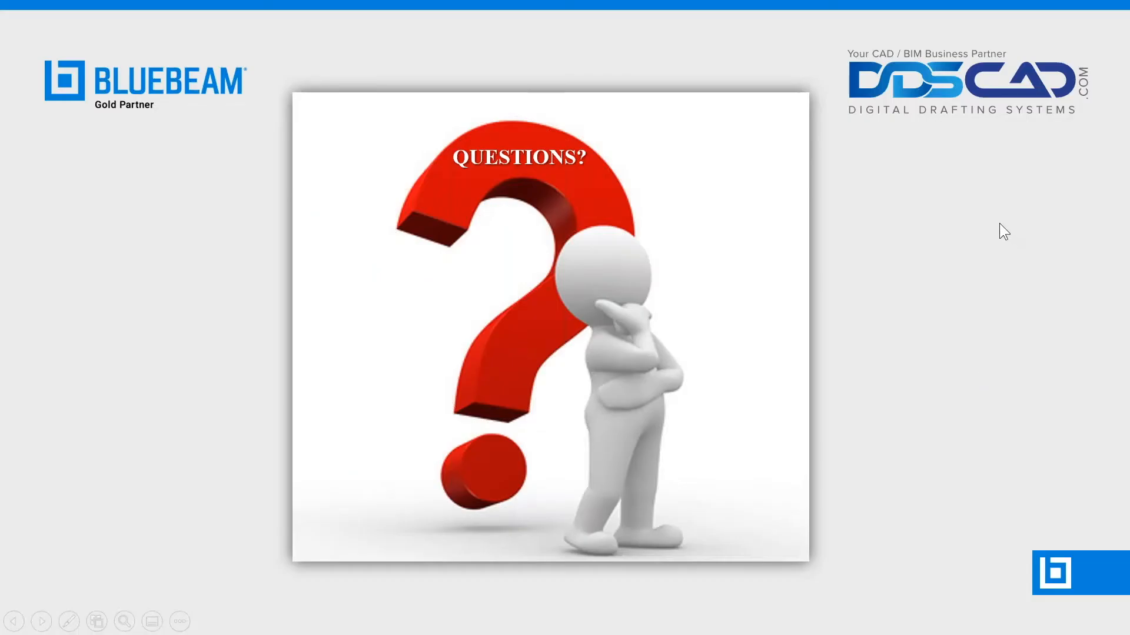
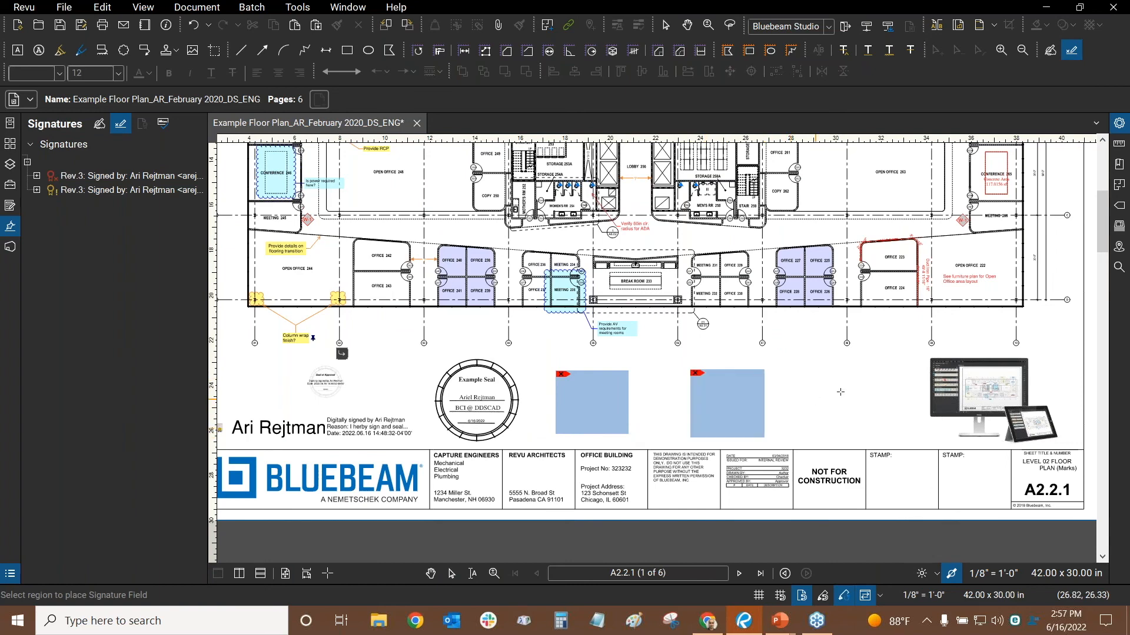
Step: Stop placing signature fields and look over page A2.2.1 with the two blank fields beside the seal
key(Escape)
scroll(758, 359, down, 3)
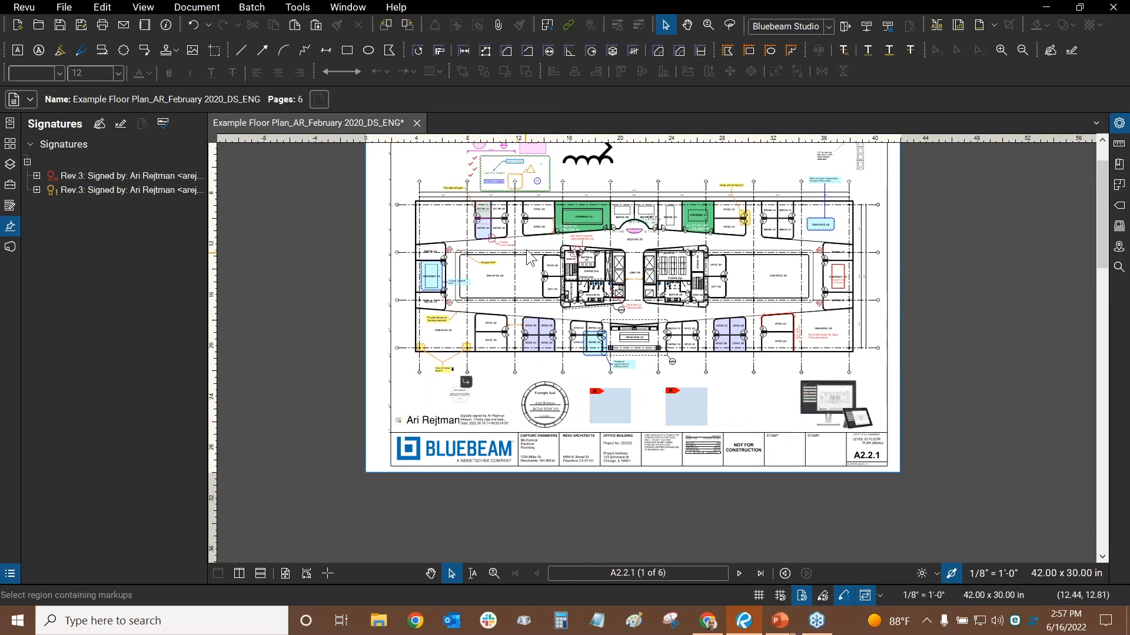
Step: Delete the cloud stamp above the floor plan on page A2.2.1 and look over the signature beside the seal
key(ctrl+9)
click(606, 188)
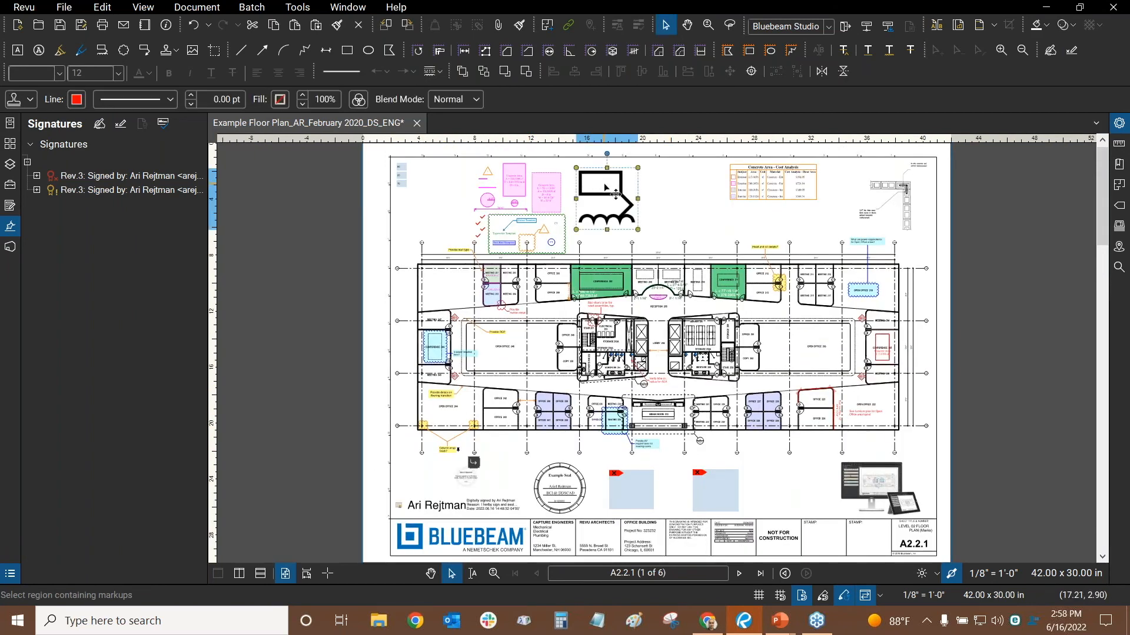
key(Escape)
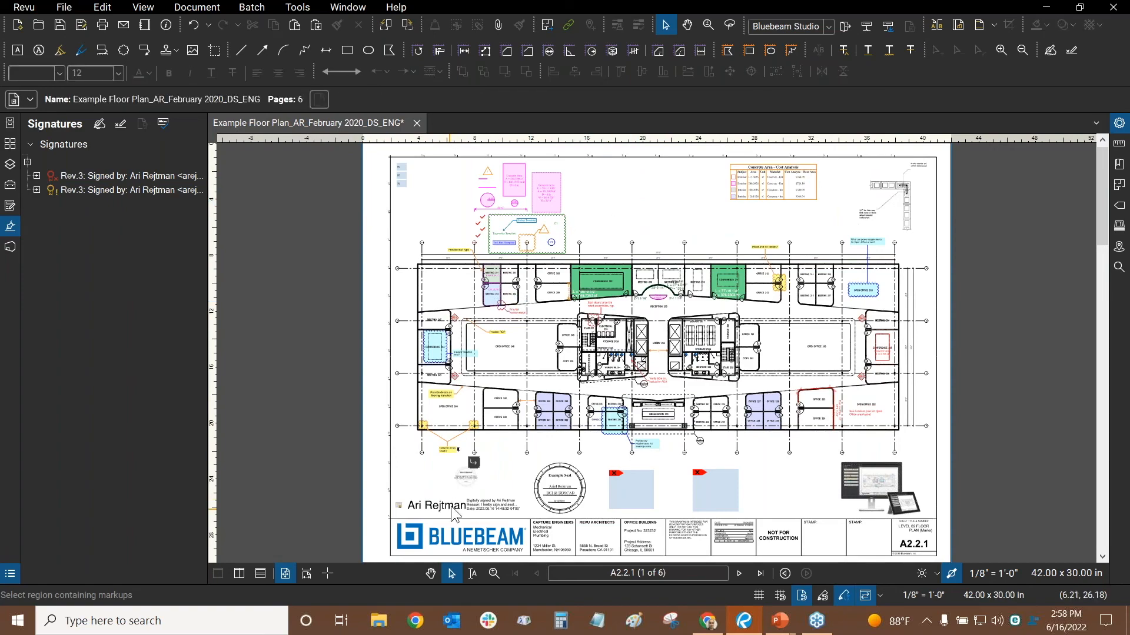
scroll(458, 504, up, 4)
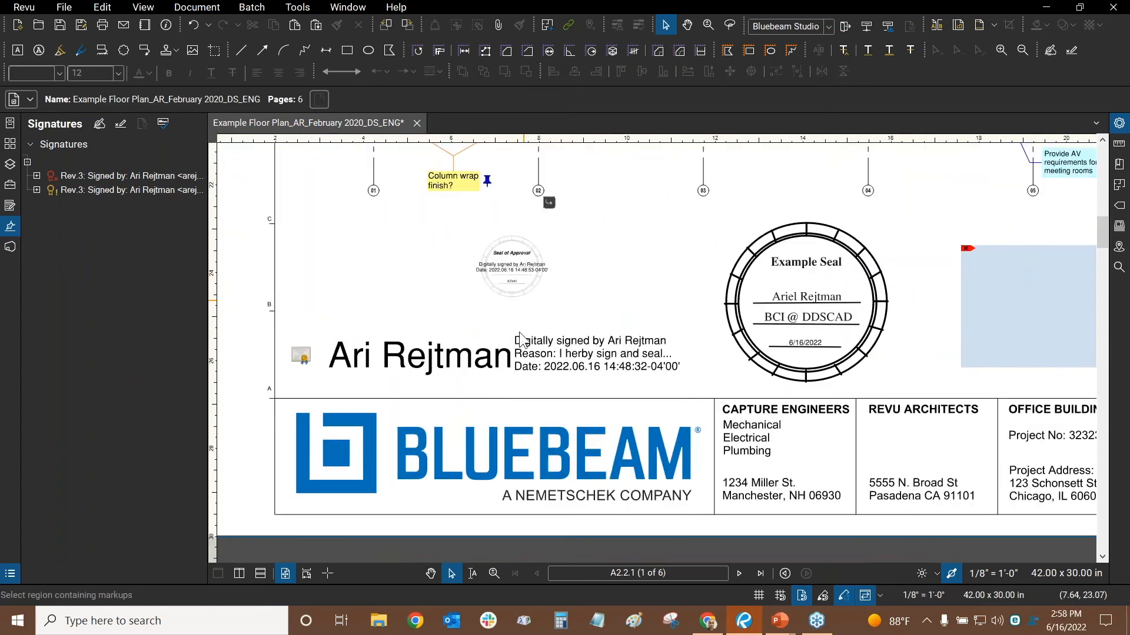
scroll(528, 272, down, 5)
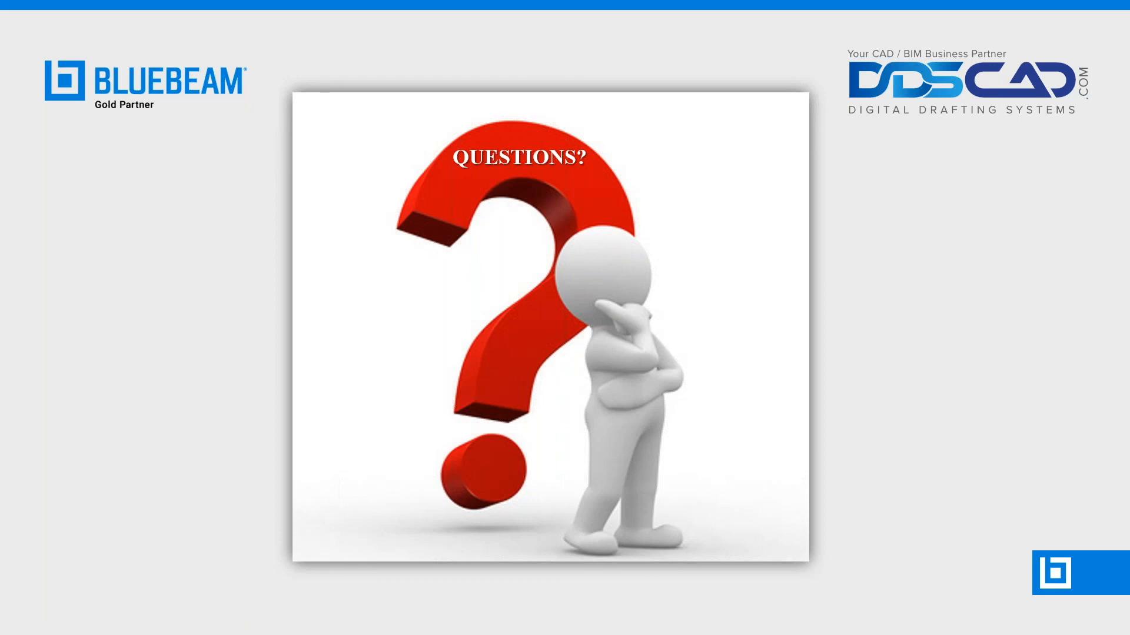
Step: Switch back to Revu, view the signing options of a blank signature field, and close them without signing
key(alt+Tab)
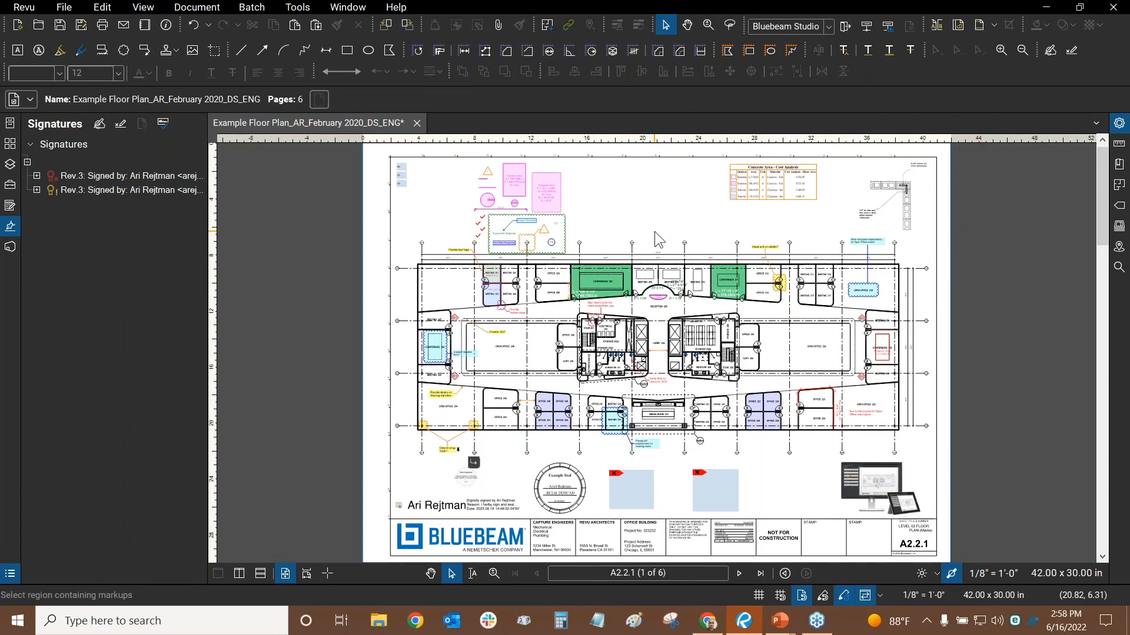
scroll(653, 441, up, 3)
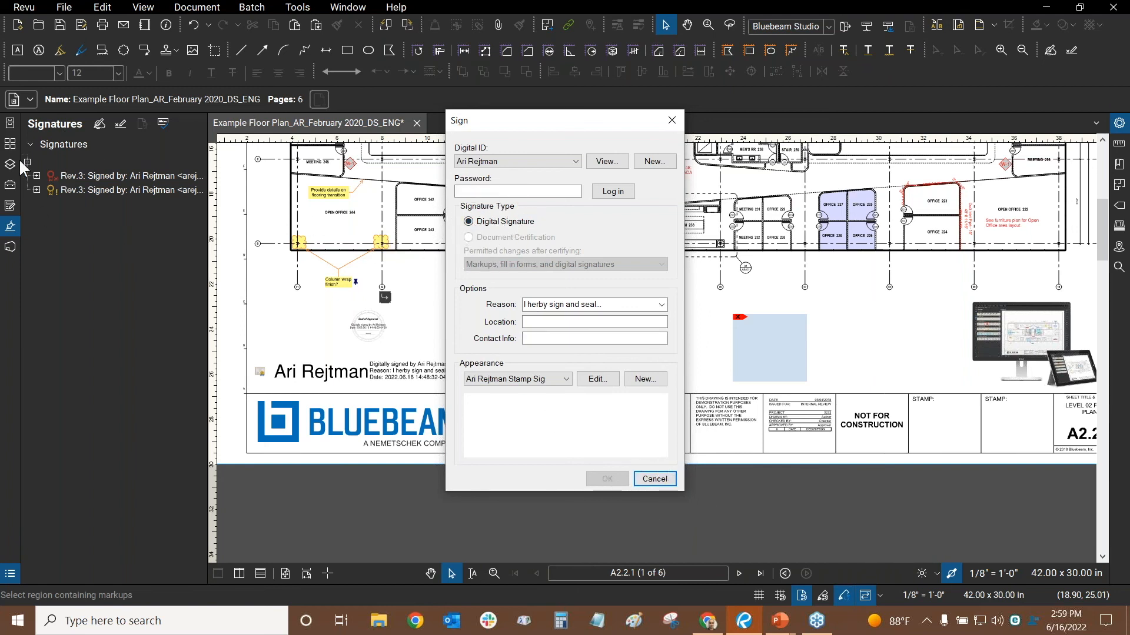
click(655, 479)
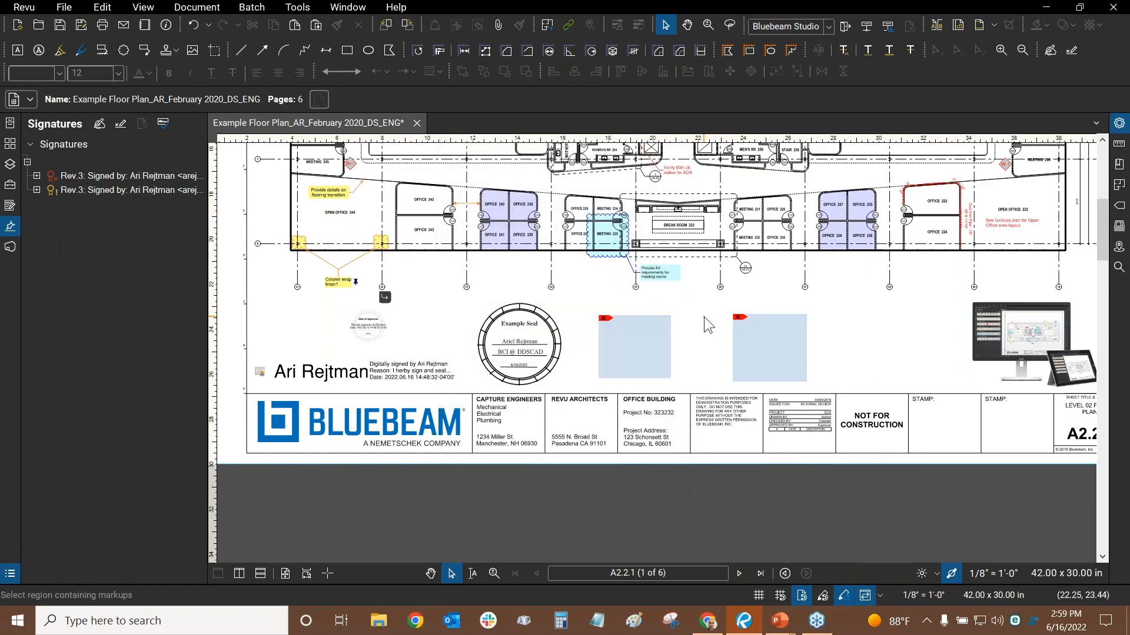
Step: Look through the list of available stamps without placing one
click(298, 7)
mouse_move(311, 38)
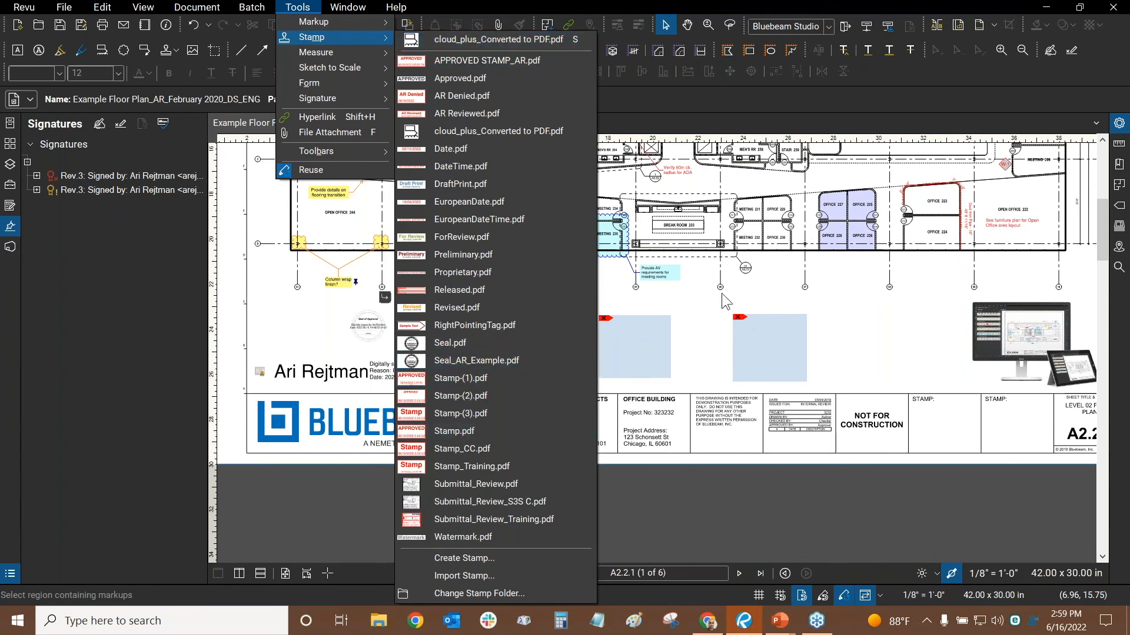
click(698, 343)
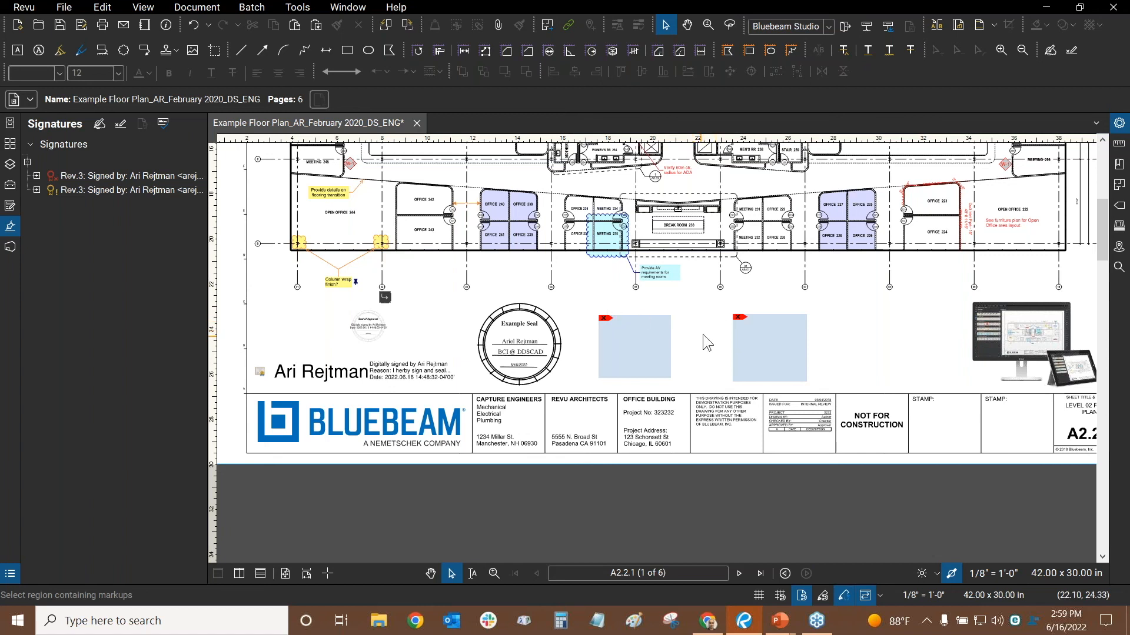
Step: Open the signing options for the blank signature field nearest the Example Seal and dismiss them without signing
drag(705, 331, 696, 345)
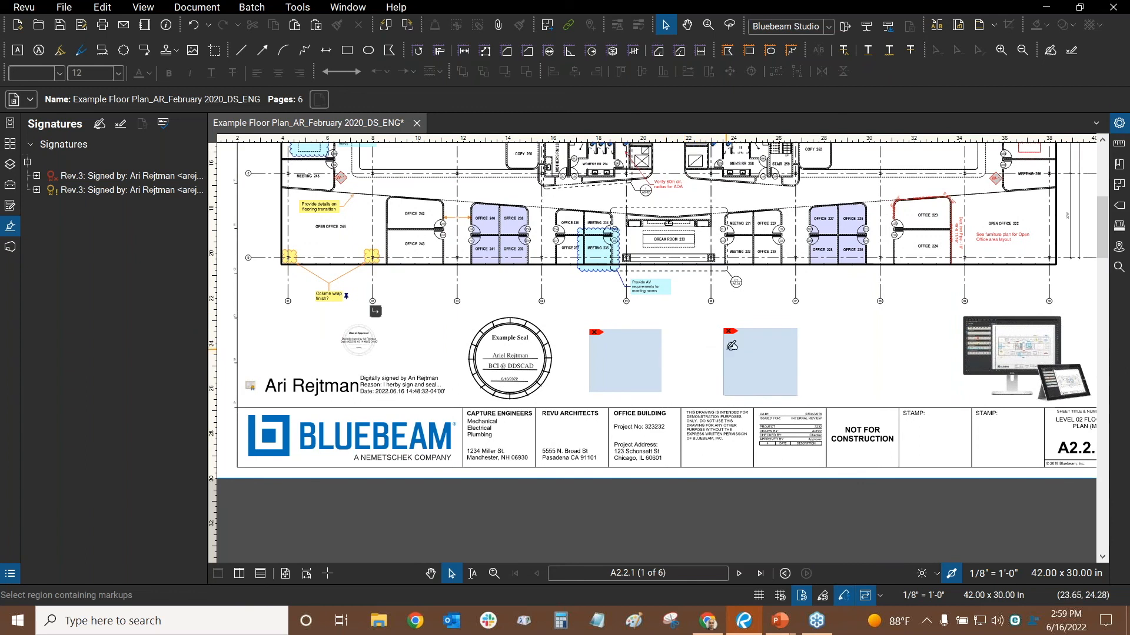
drag(667, 366, 693, 353)
scroll(693, 354, up, 1)
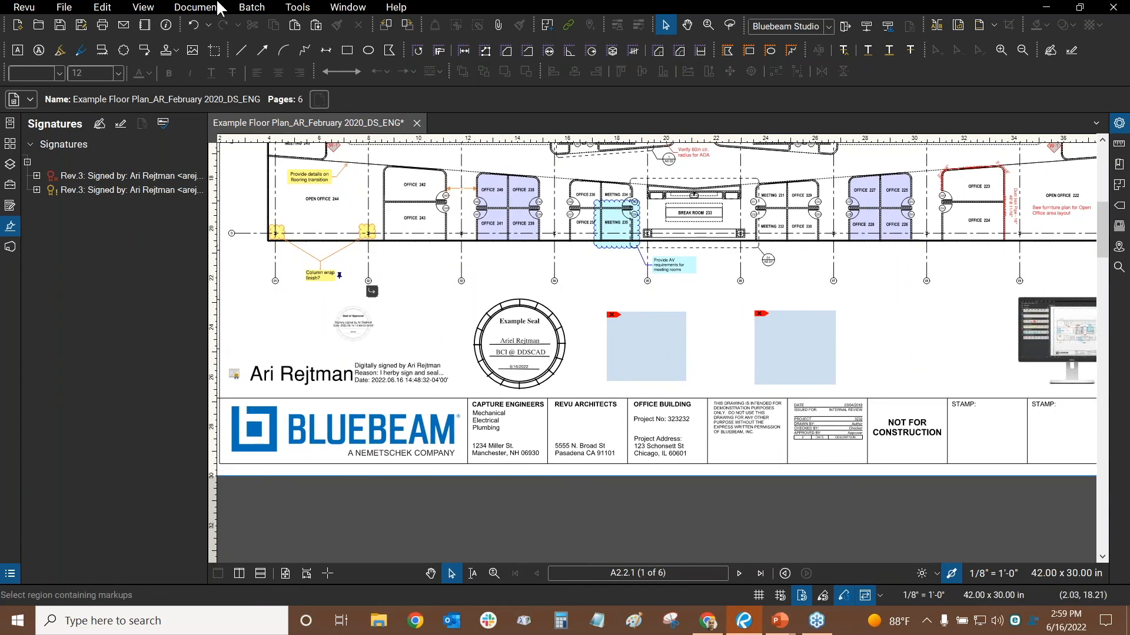
click(294, 11)
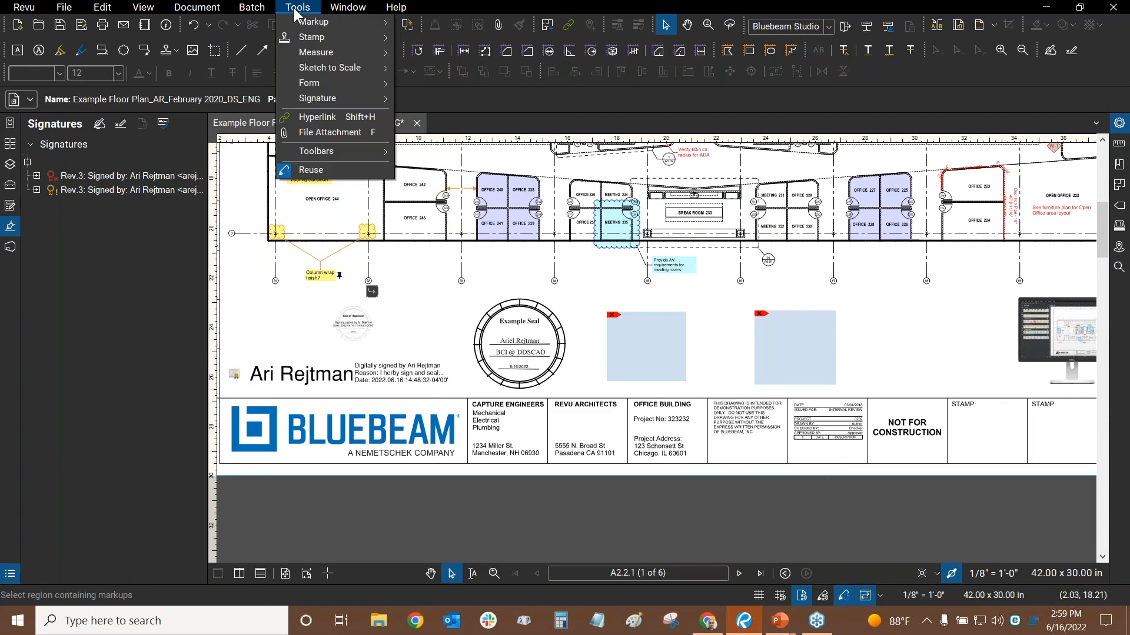
click(609, 353)
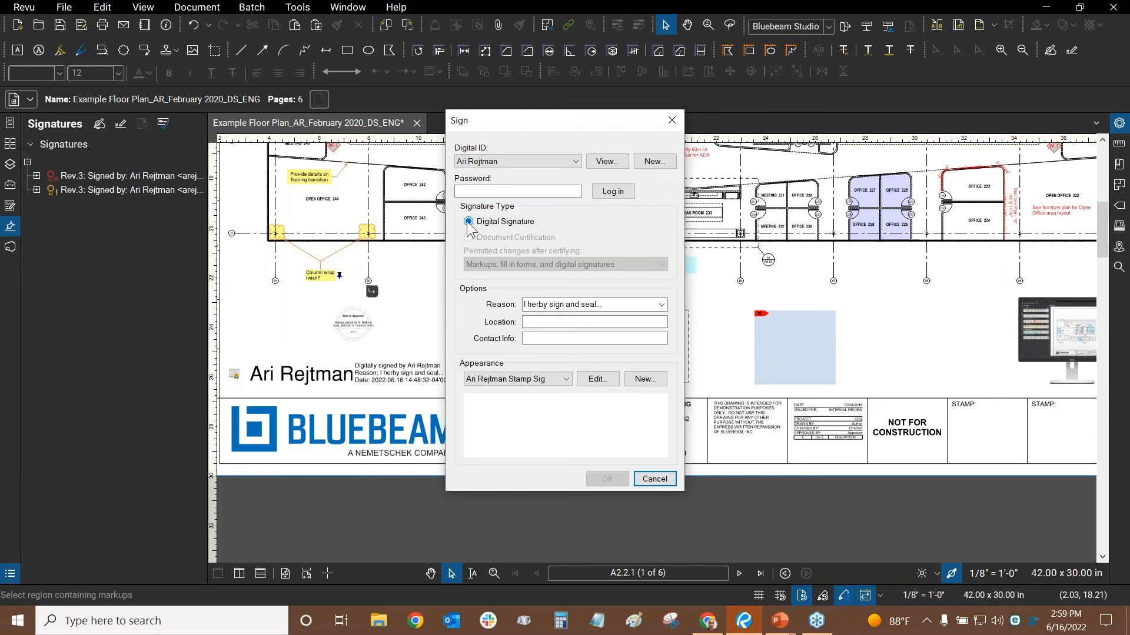
click(654, 478)
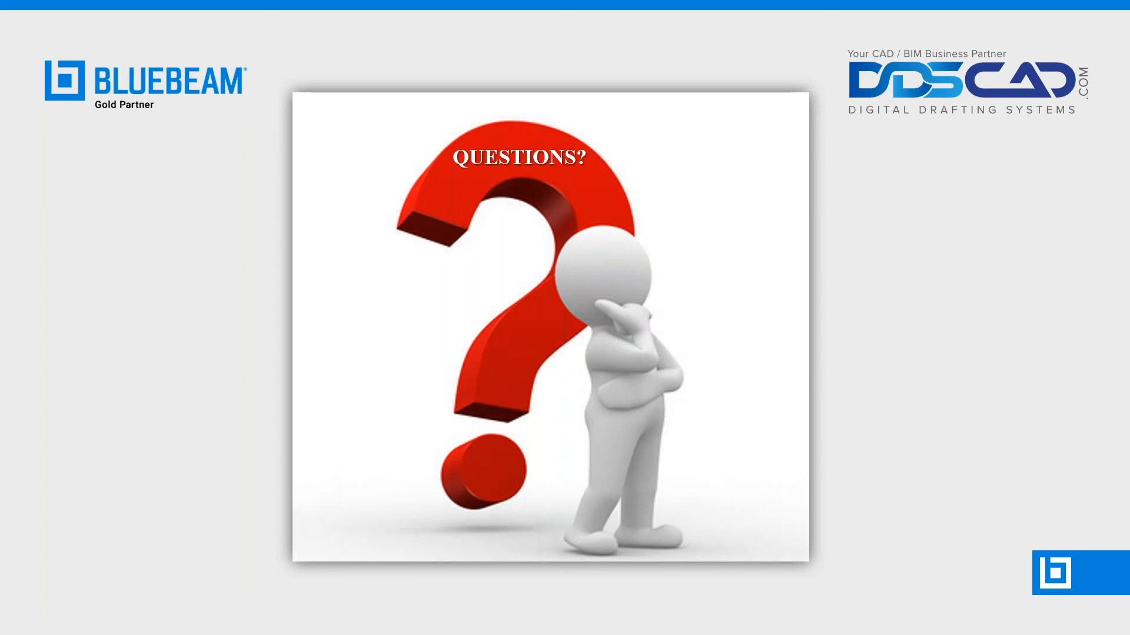
Step: Switch from the Questions slide back to Revu and check which form tools the signed floor plan offers
key(alt+Tab)
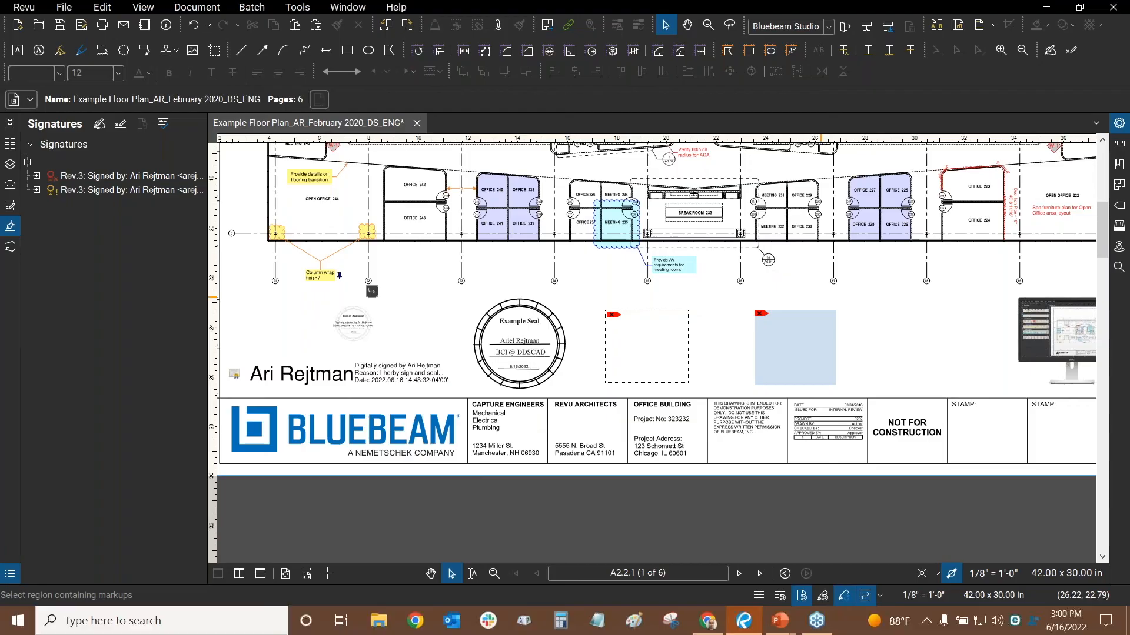
click(299, 7)
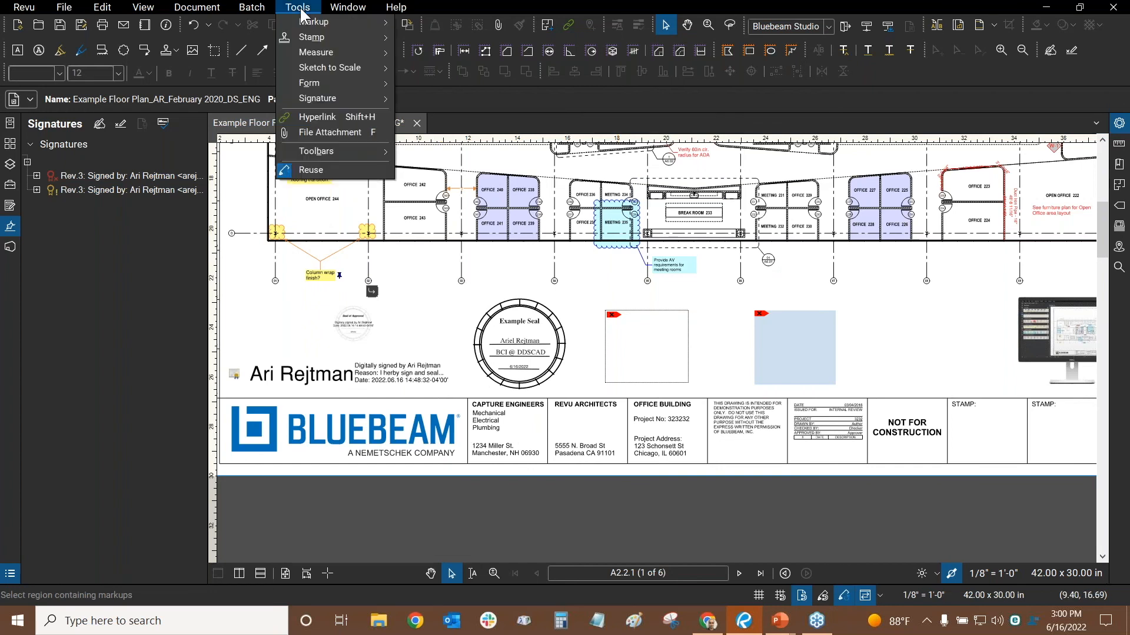
mouse_move(308, 83)
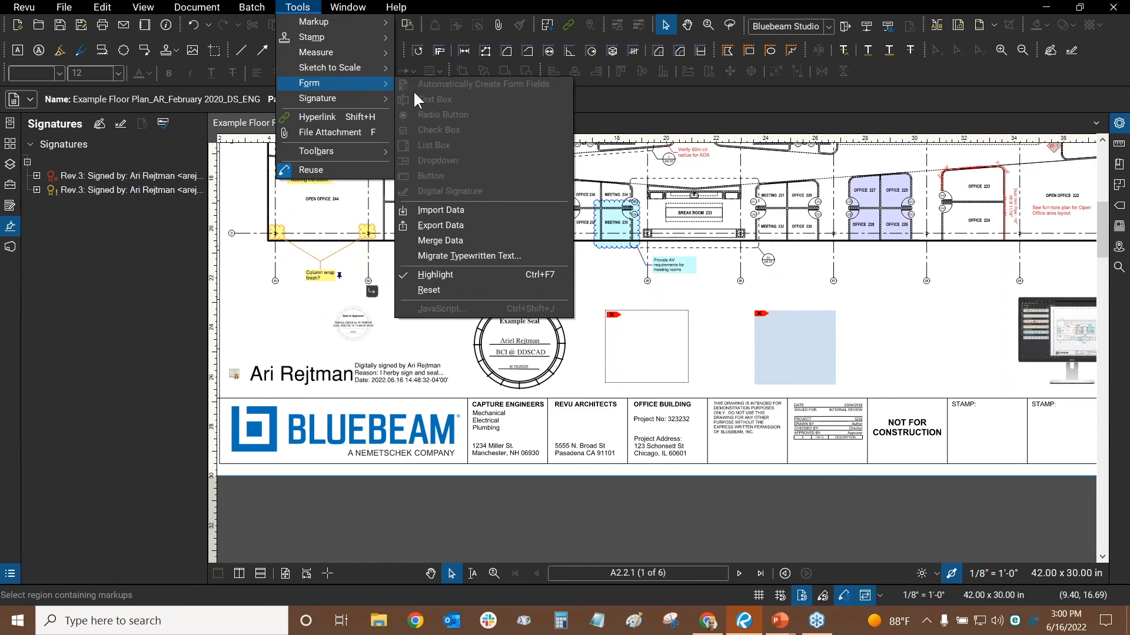
click(677, 307)
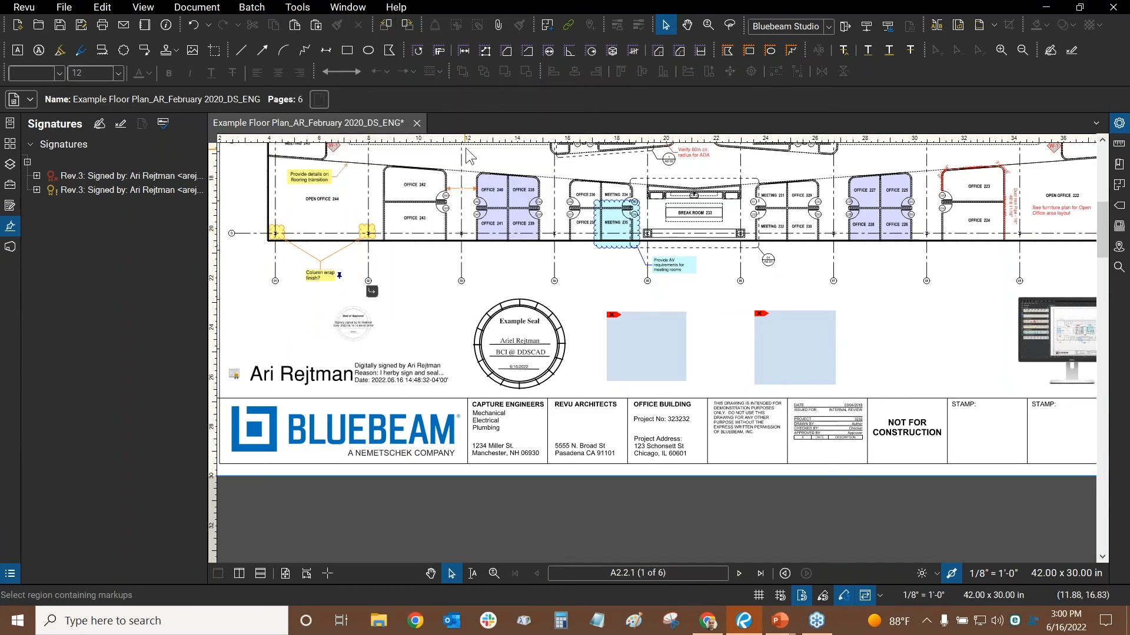
Step: Close the signed floor plan and open Example Floor Plan_AR_February 2020.pdf from the Floor Plans For Presentations category
click(415, 128)
click(656, 377)
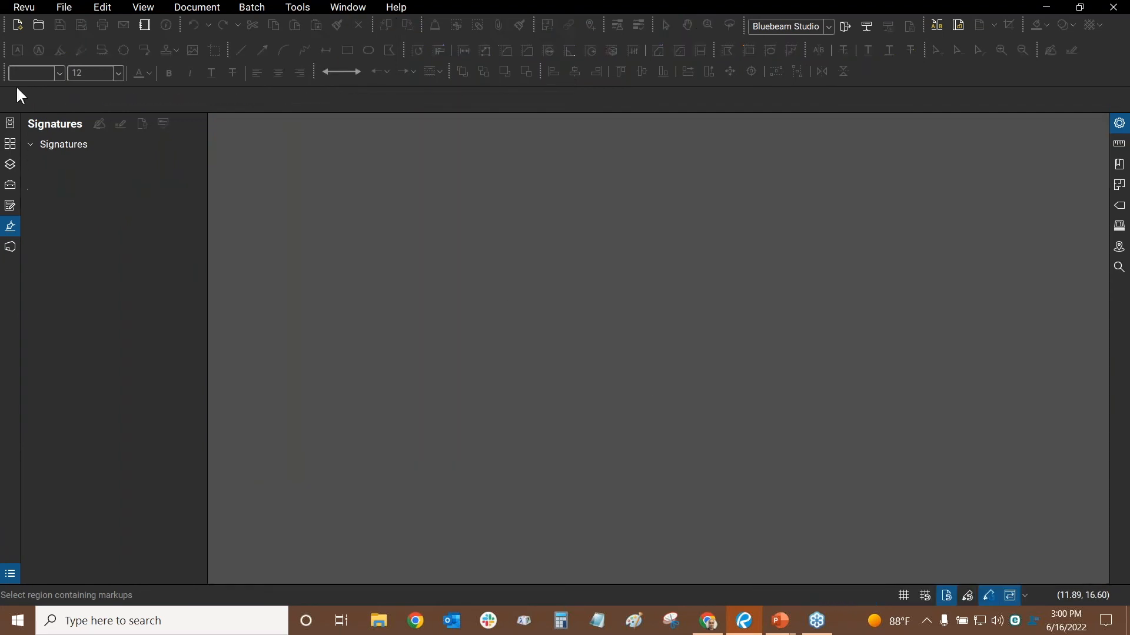
click(8, 125)
mouse_move(93, 303)
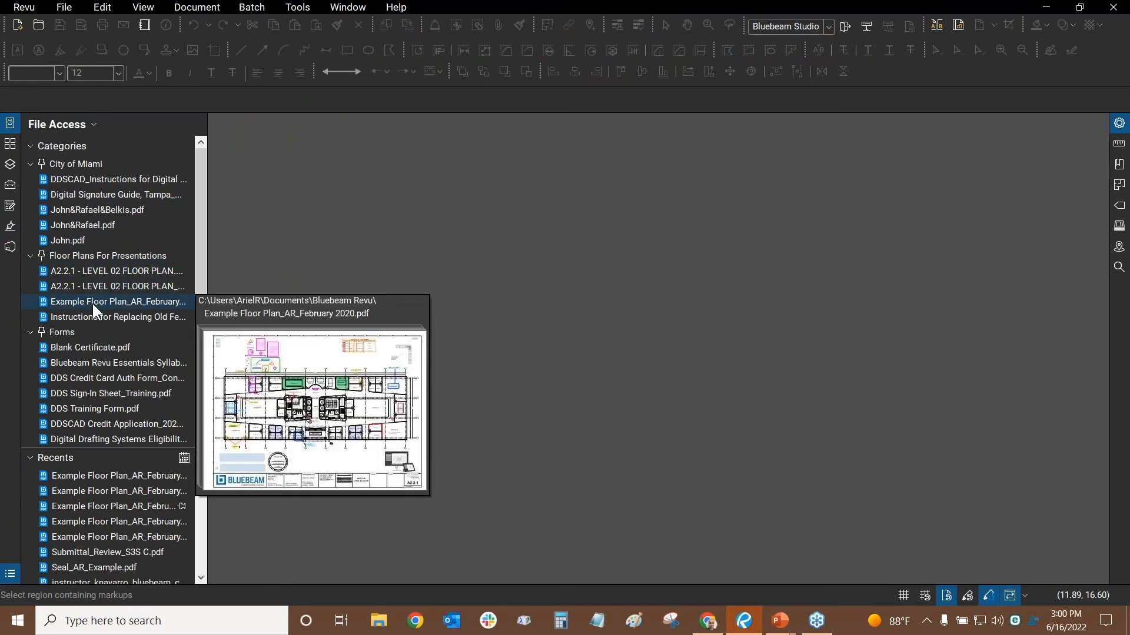
click(93, 303)
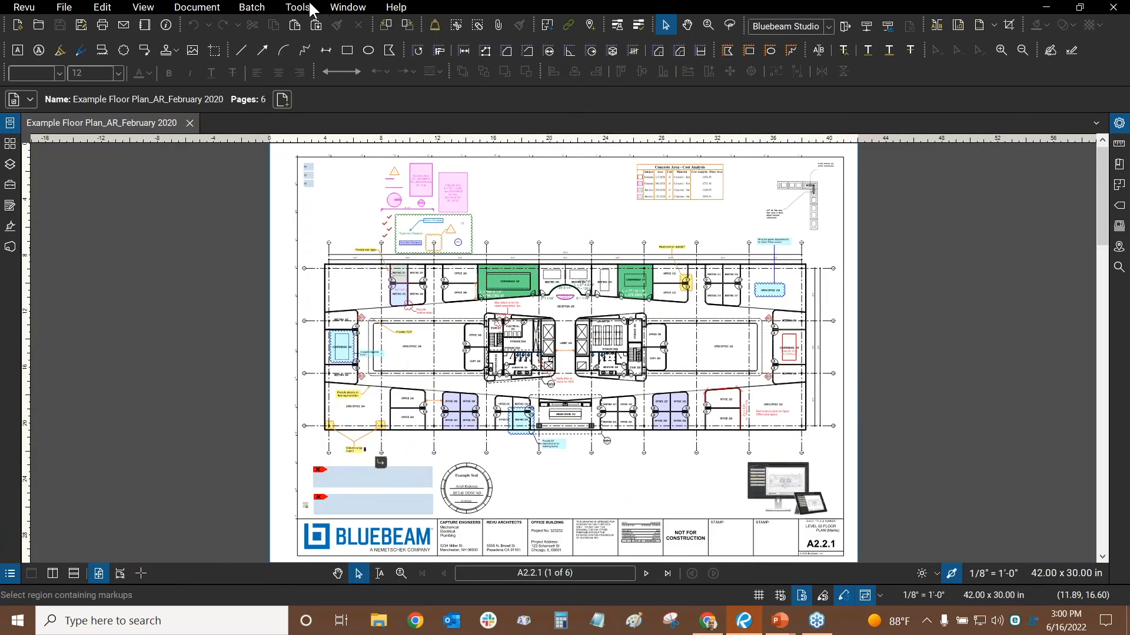
Step: Add a text box form field about 2 inches square beside the 25, 20 and 45 fields and enter "type data" in it
click(298, 7)
mouse_move(308, 83)
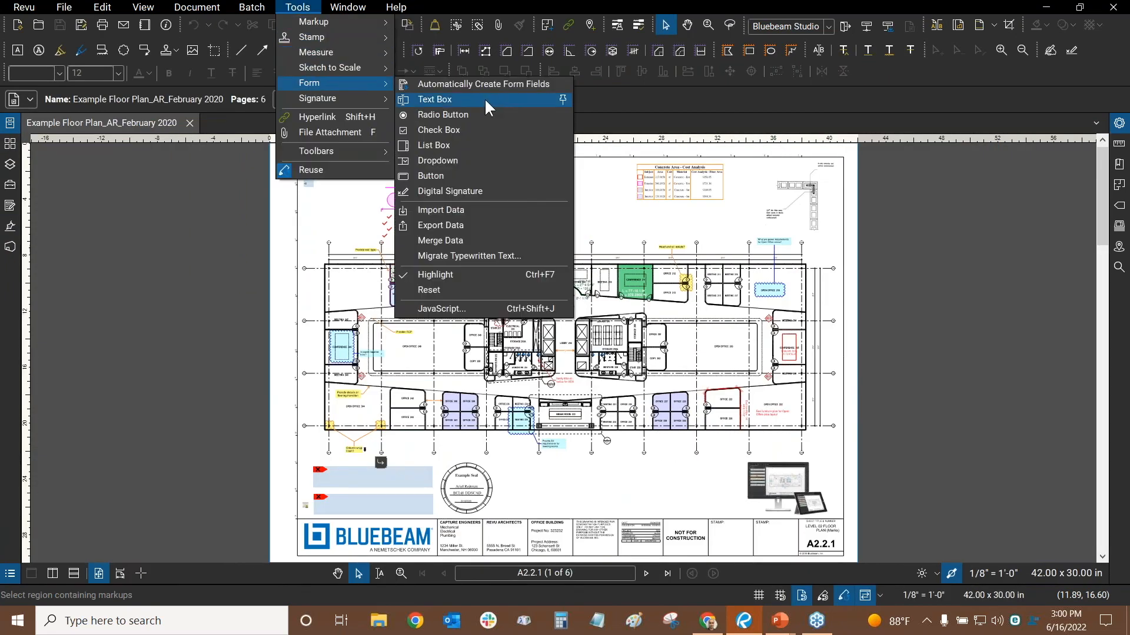
click(429, 101)
scroll(575, 293, up, 5)
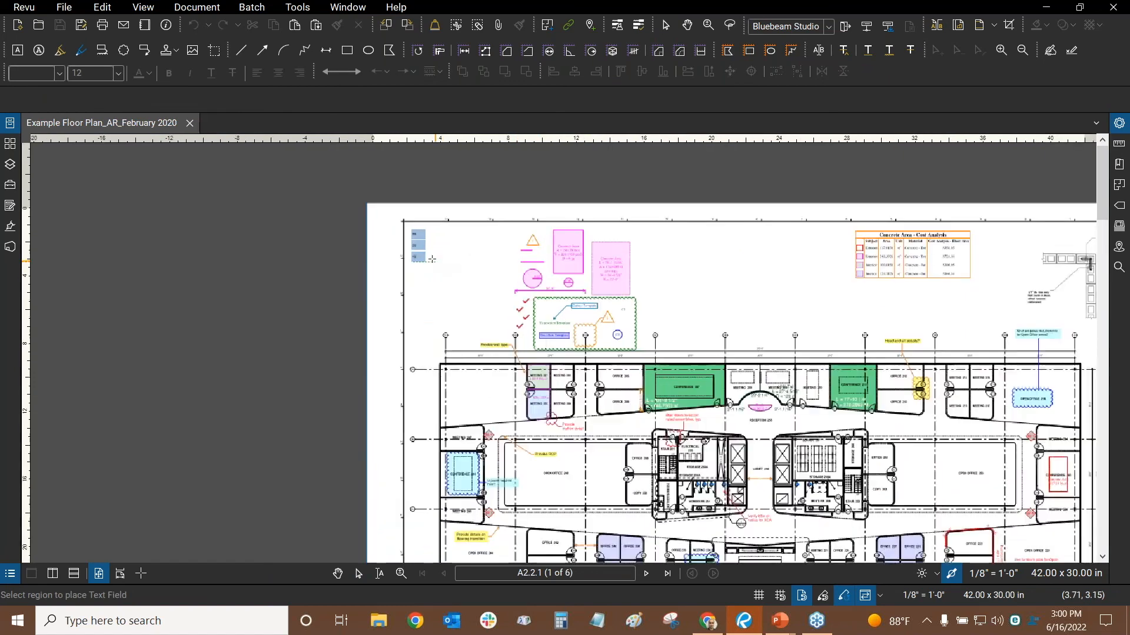
drag(556, 274, 689, 404)
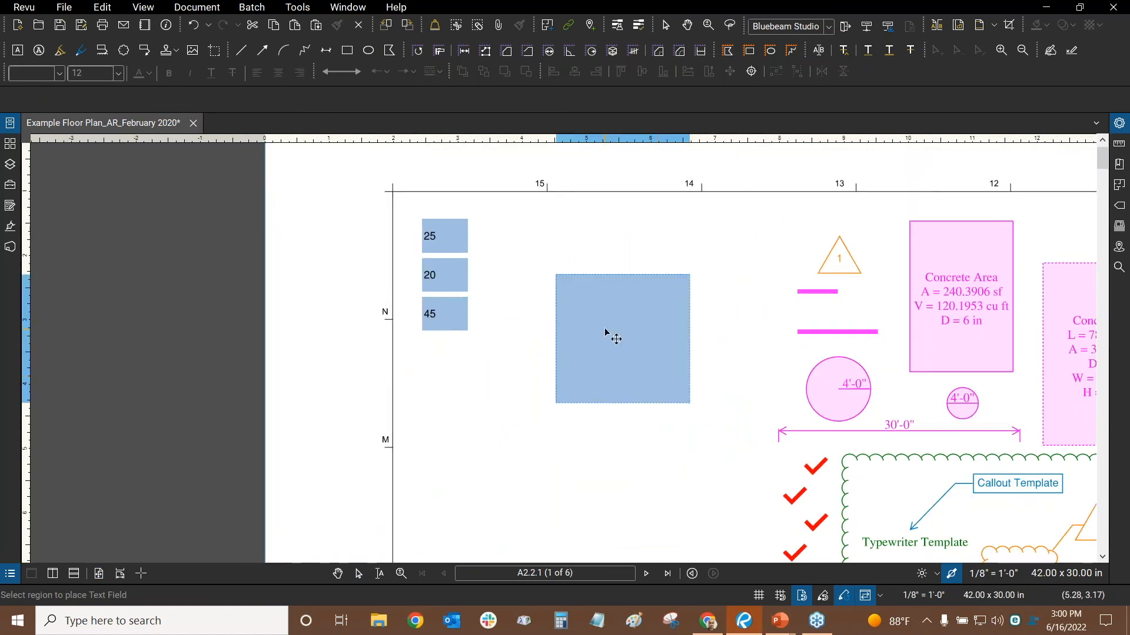
key(Escape)
key(Escape)
click(620, 315)
text(type data)
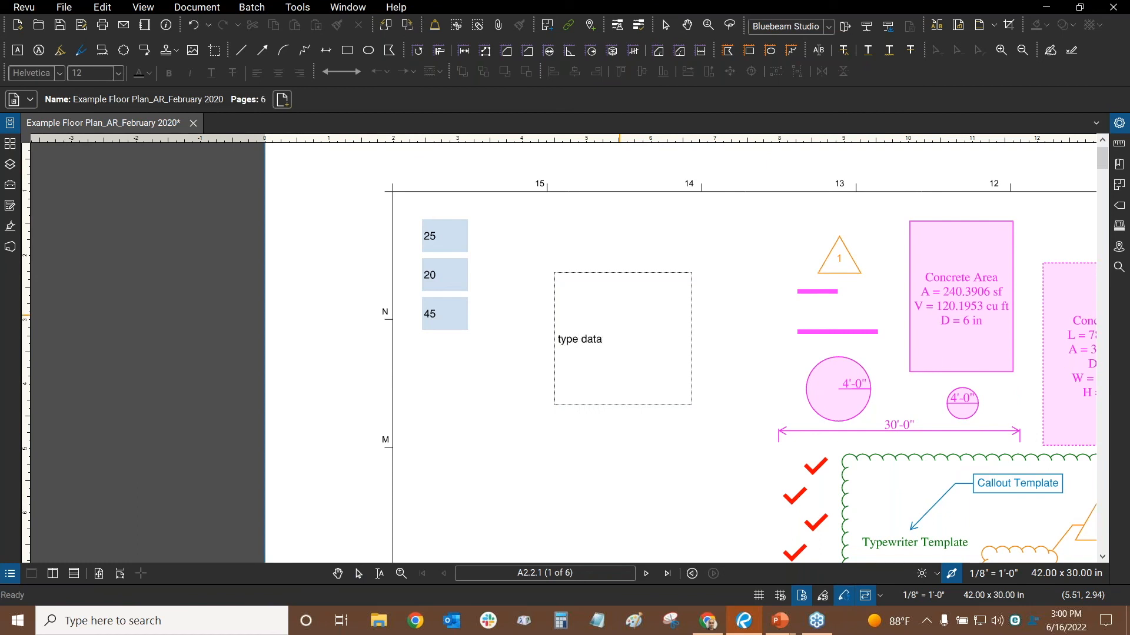
key(Escape)
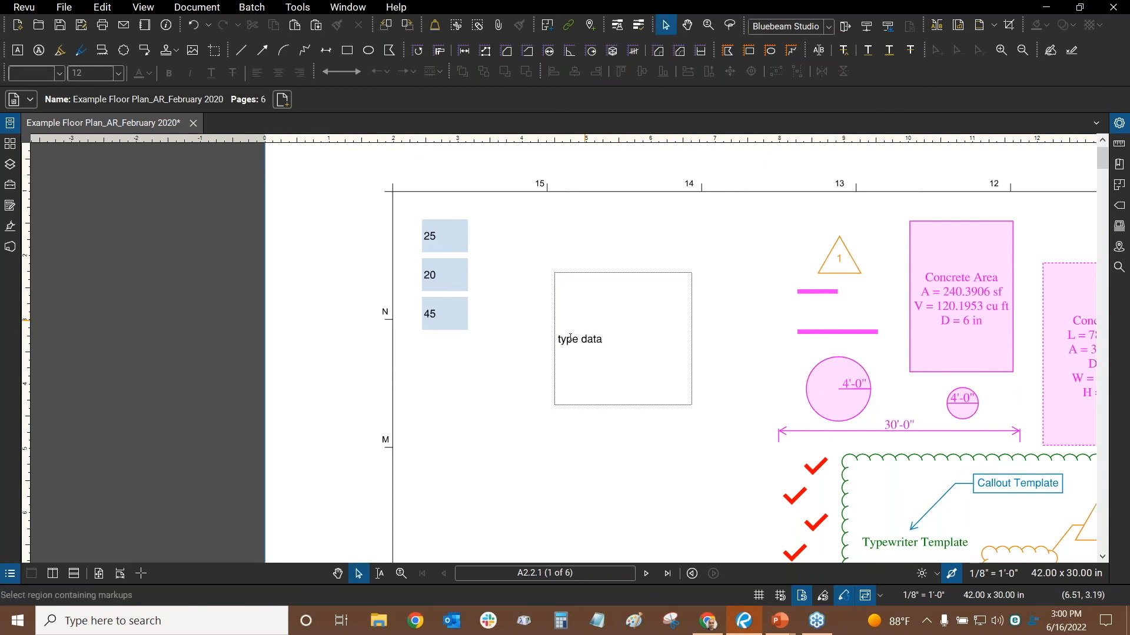
Step: Delete the text box field containing "type data" from page 1 and look over the available form field types
click(12, 206)
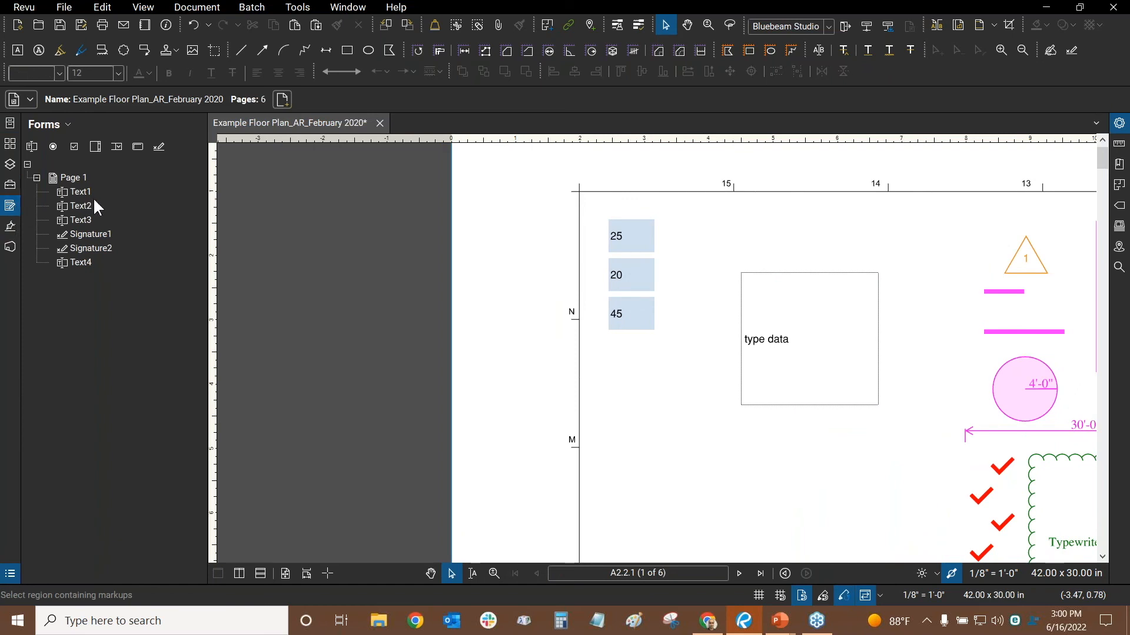
click(84, 257)
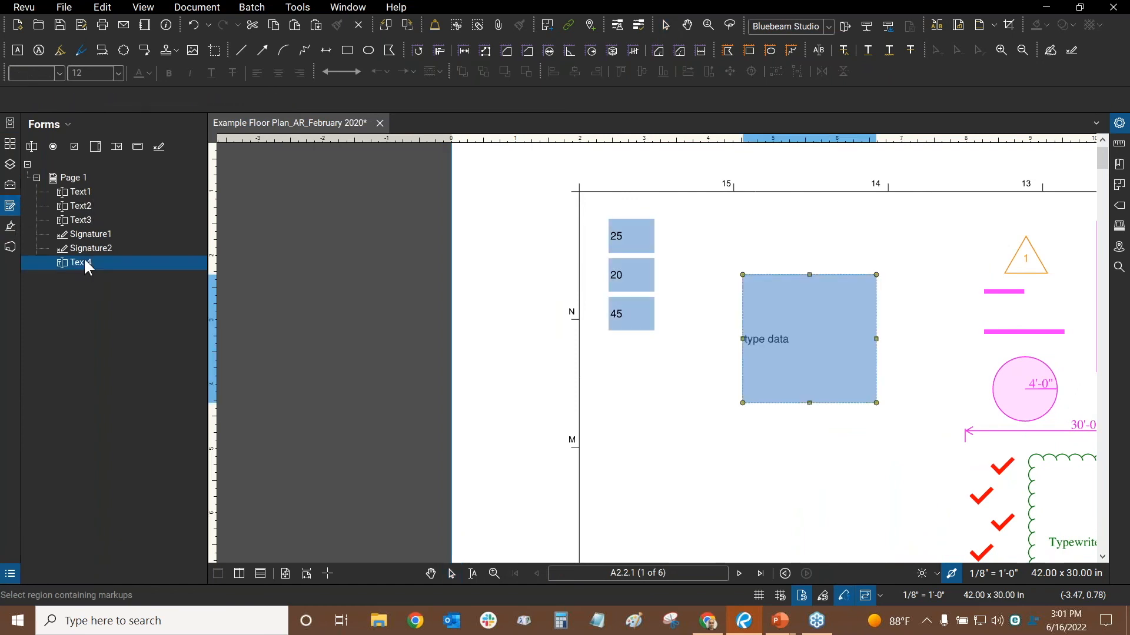
right_click(119, 263)
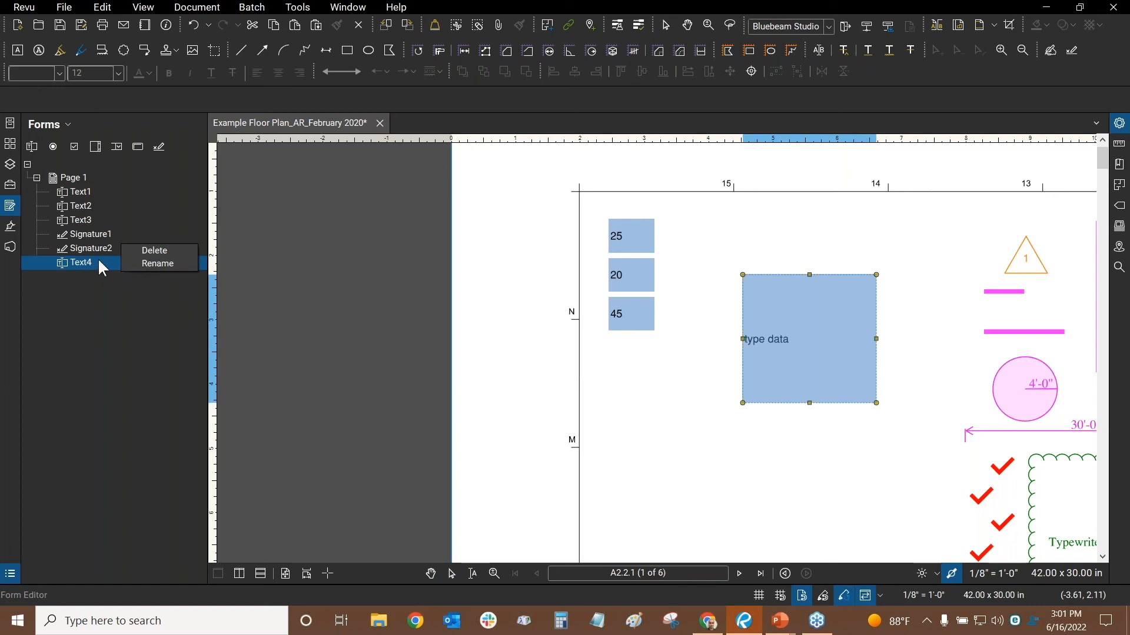
click(79, 263)
right_click(776, 320)
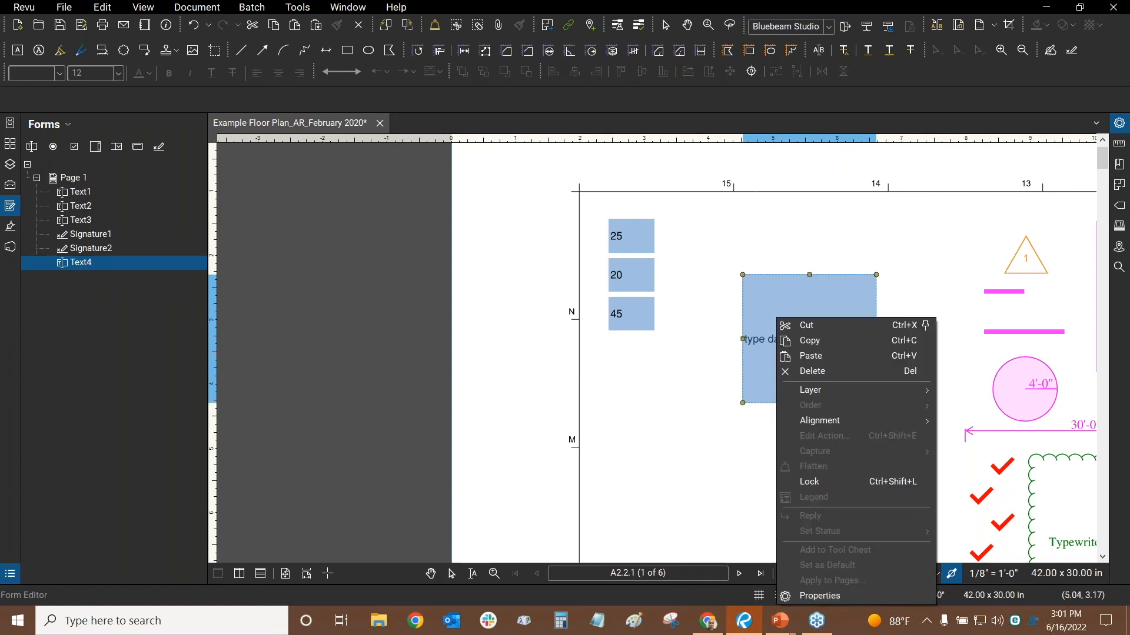
click(815, 377)
drag(807, 270, 545, 252)
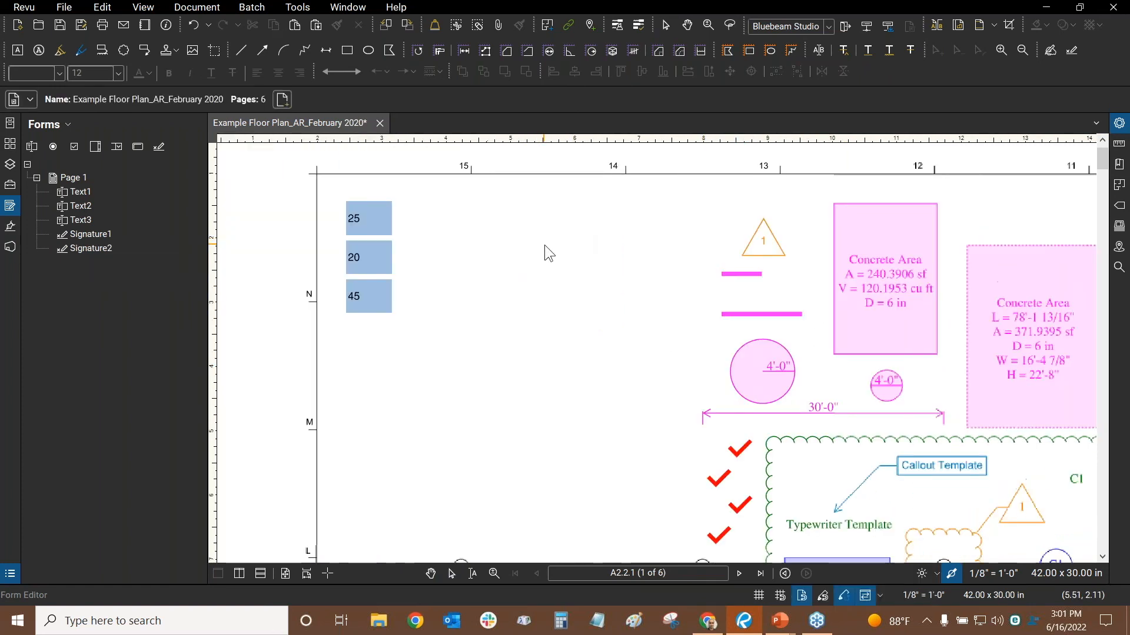
click(306, 8)
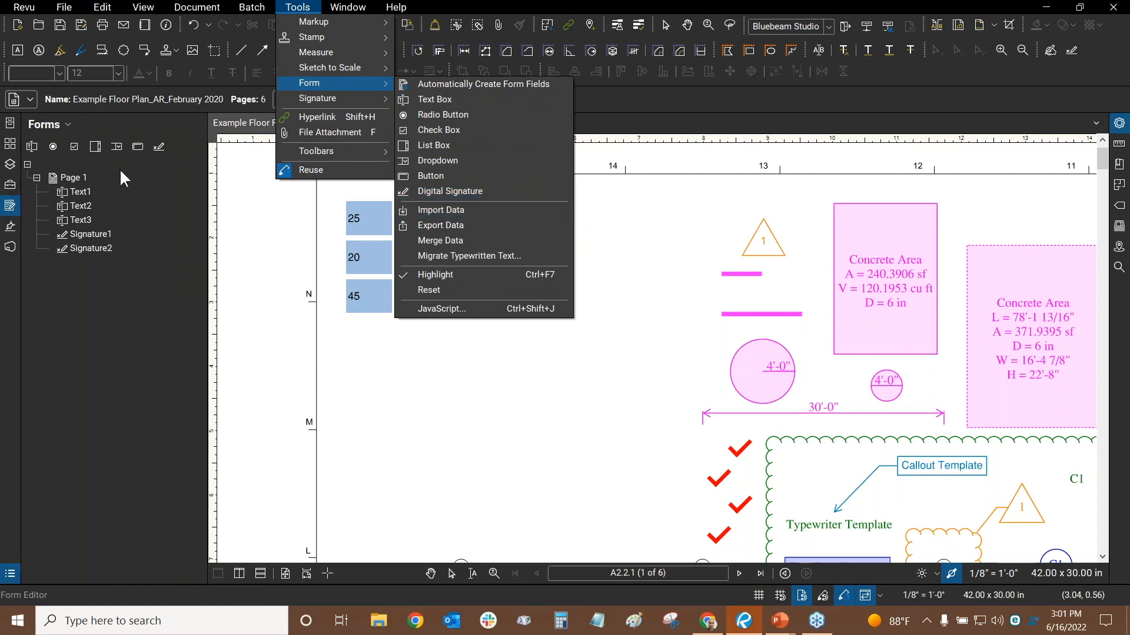
click(88, 300)
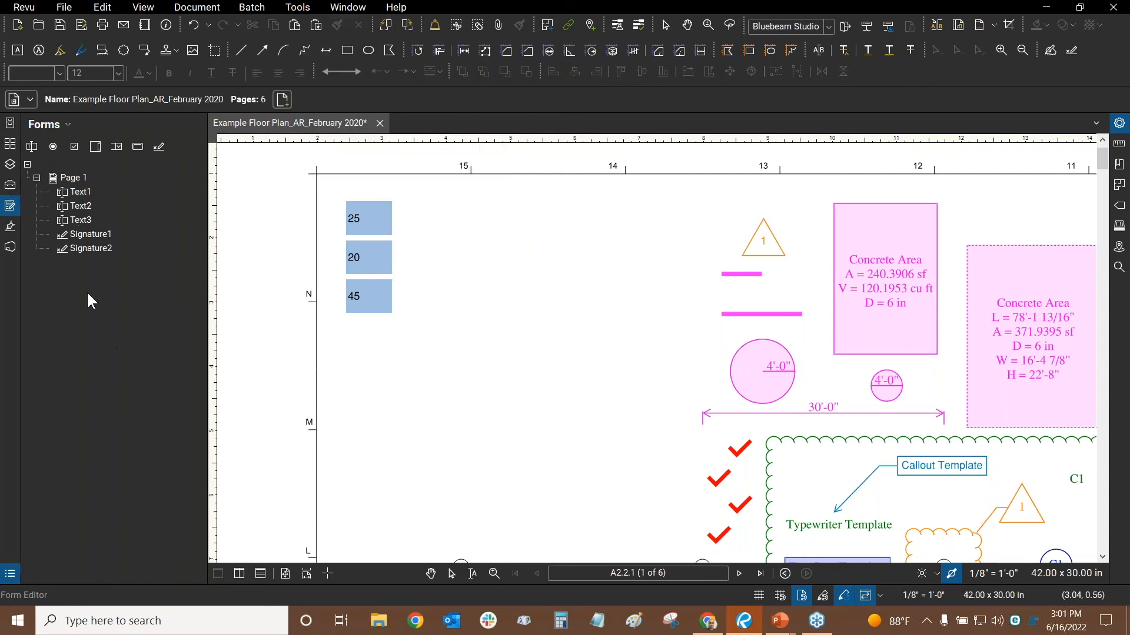
Step: Try to revert the document from its signatures list and switch to the Questions slide
click(12, 225)
click(124, 130)
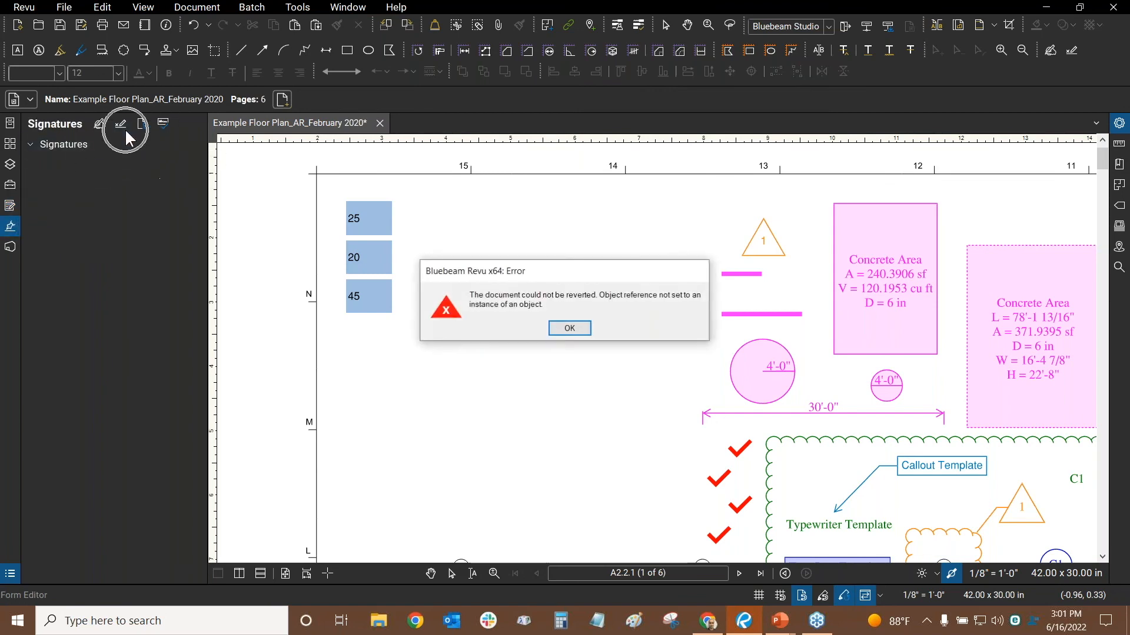
click(568, 328)
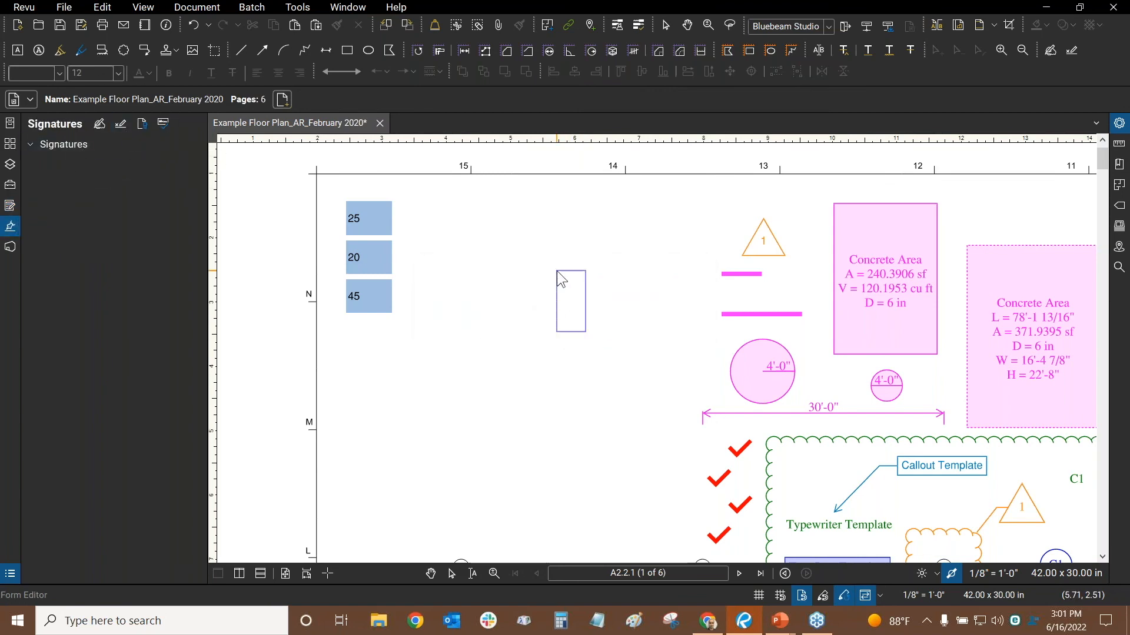
key(alt+Tab)
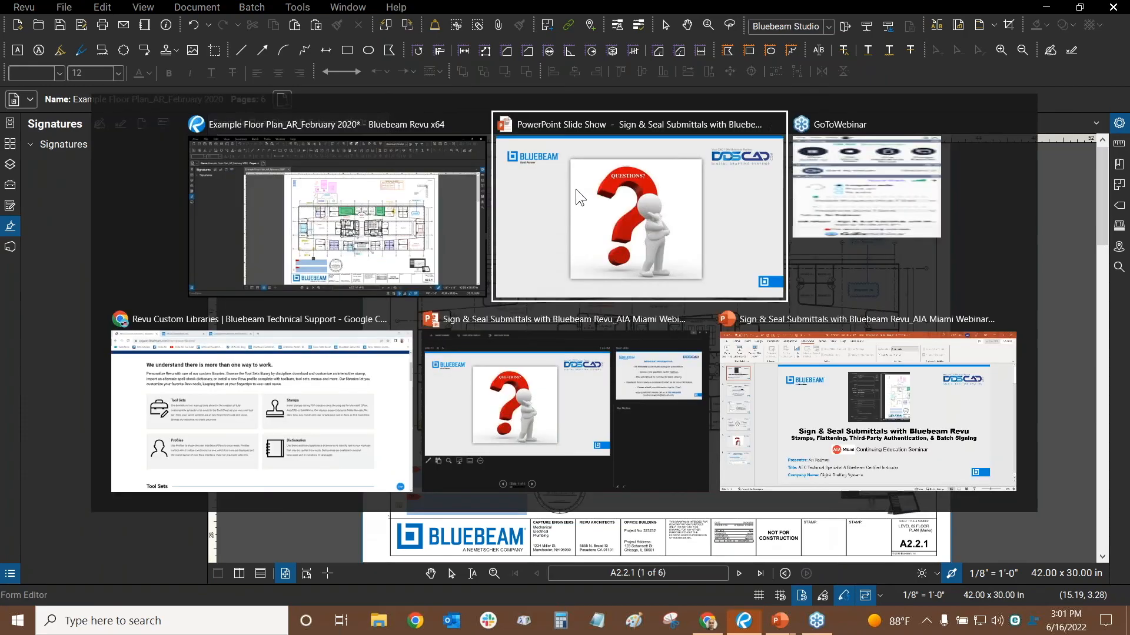